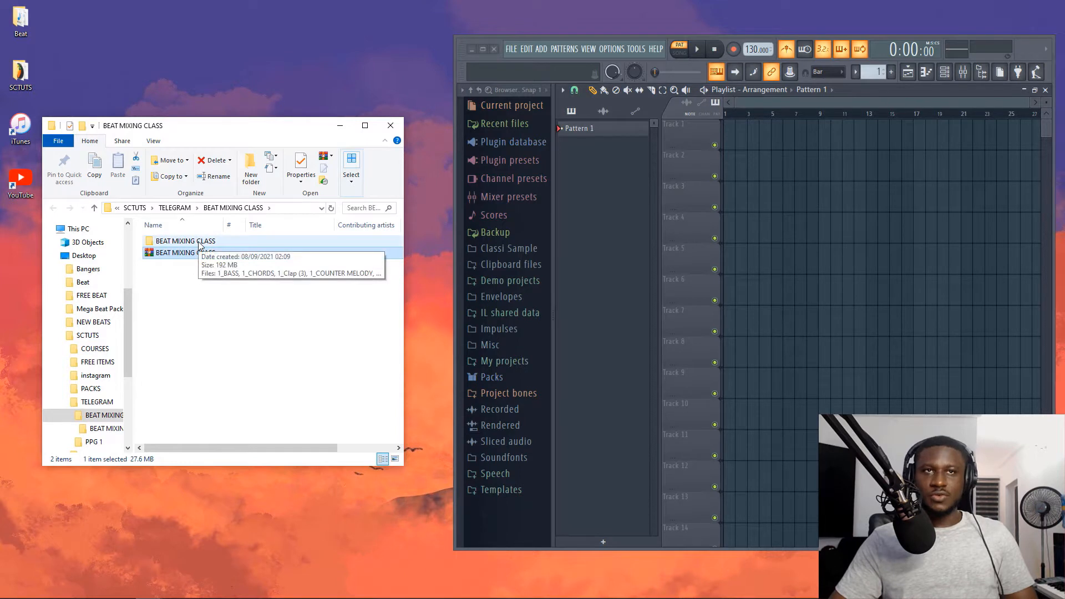
Step: Open the BEAT MIXING CLASS subfolder that contains the beat's audio stems
{"action": "double_click", "coordinate": [198, 243]}
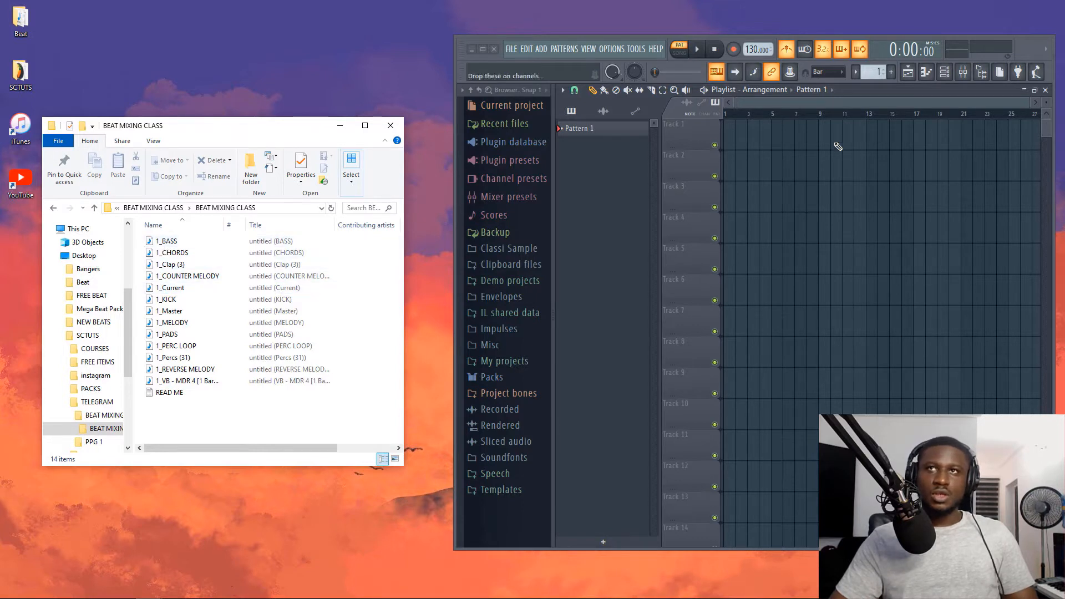
{"action": "left_click", "coordinate": [862, 103]}
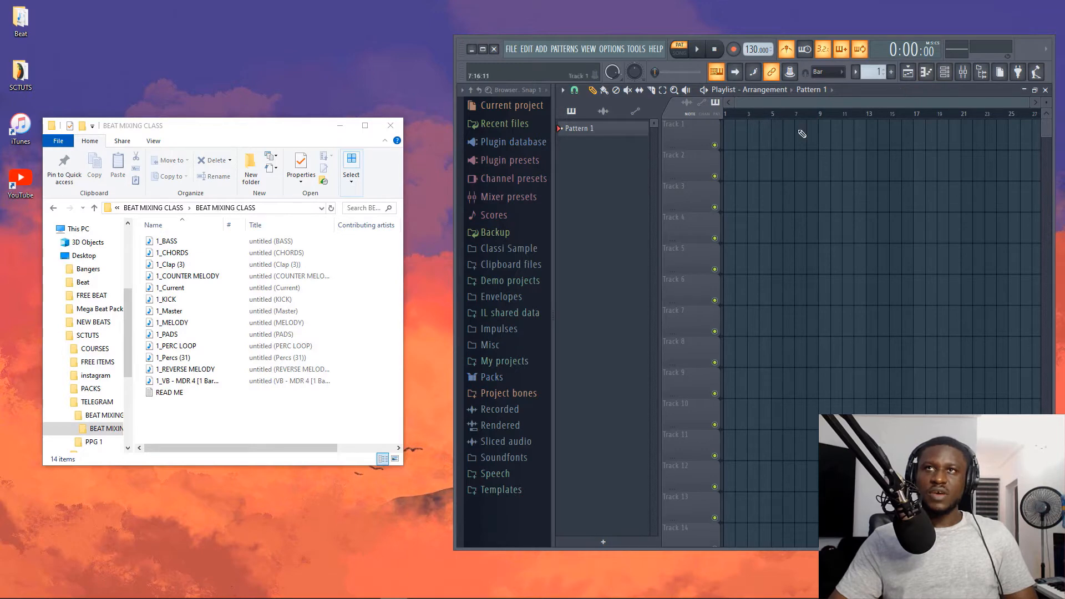
{"action": "left_click", "coordinate": [908, 73]}
{"action": "left_click", "coordinate": [908, 74]}
{"action": "left_click", "coordinate": [908, 74]}
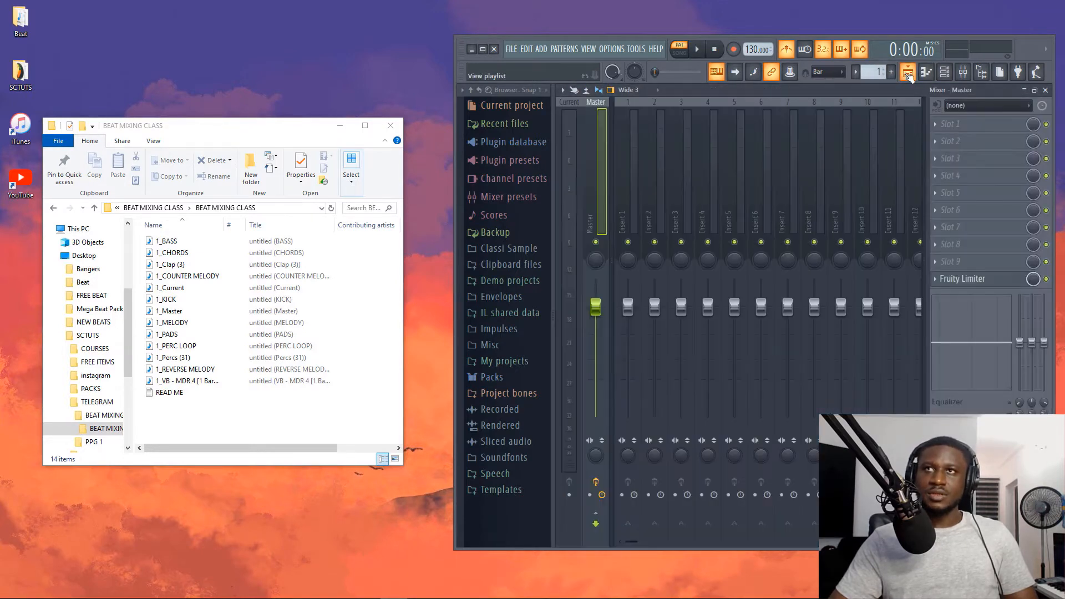
{"action": "left_click", "coordinate": [908, 74]}
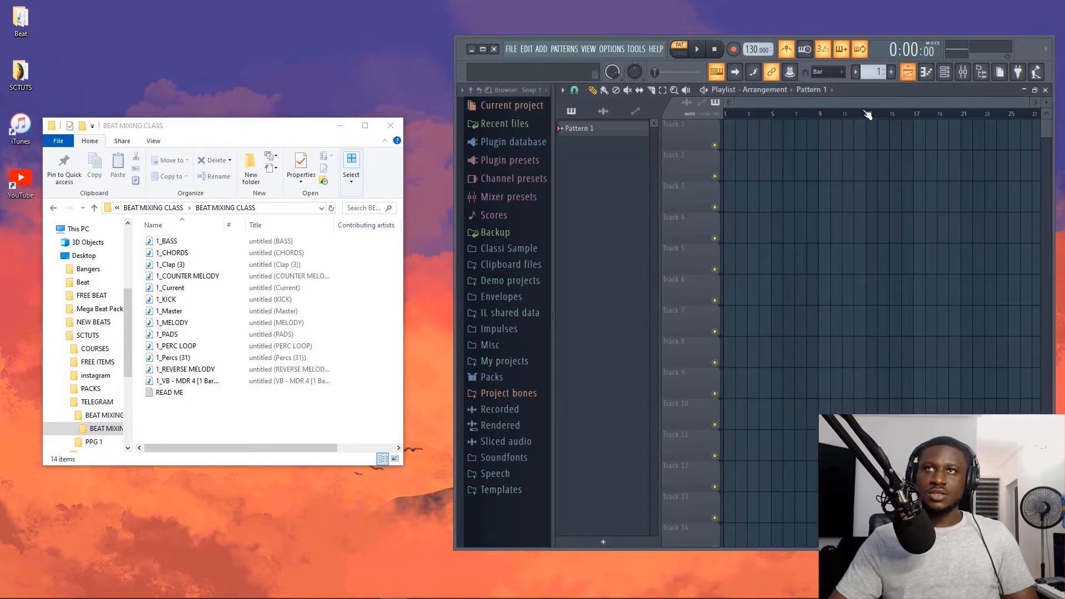
{"action": "left_click", "coordinate": [910, 73]}
{"action": "left_click", "coordinate": [910, 74]}
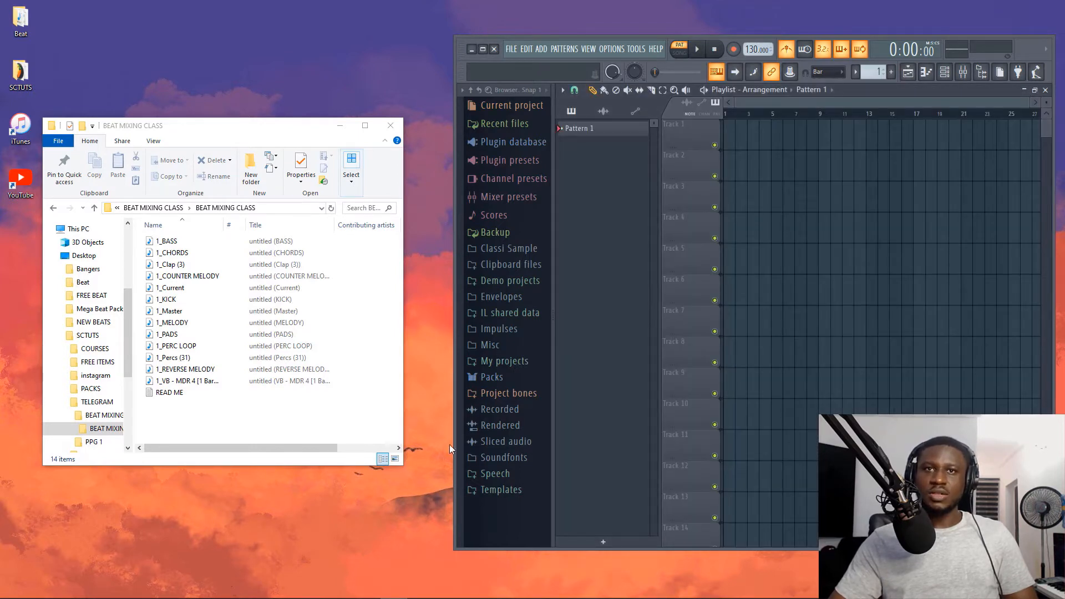
{"action": "left_click", "coordinate": [482, 48]}
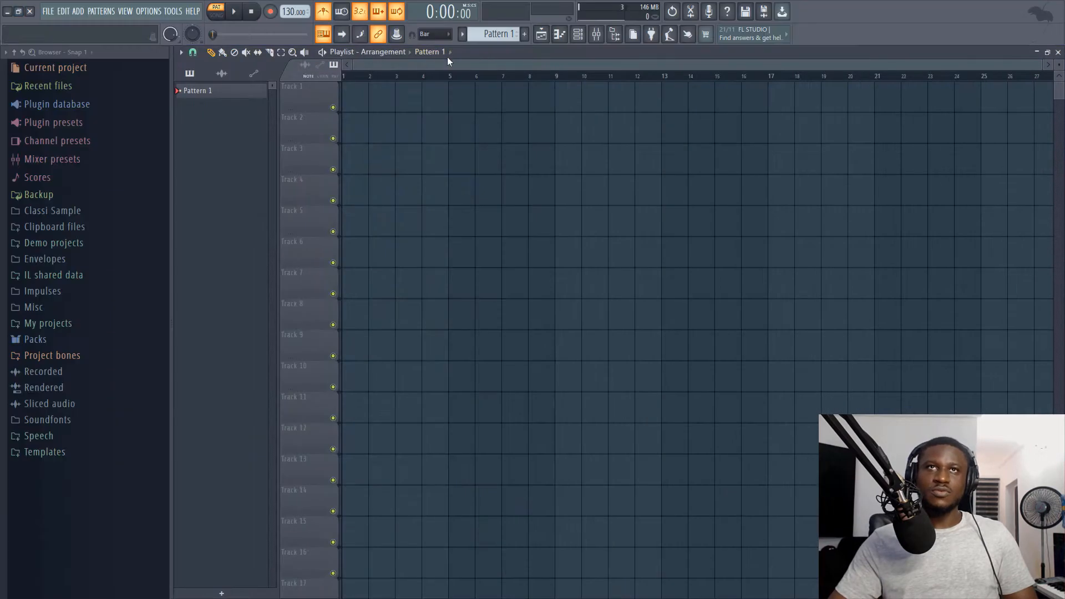
{"action": "left_click", "coordinate": [20, 12]}
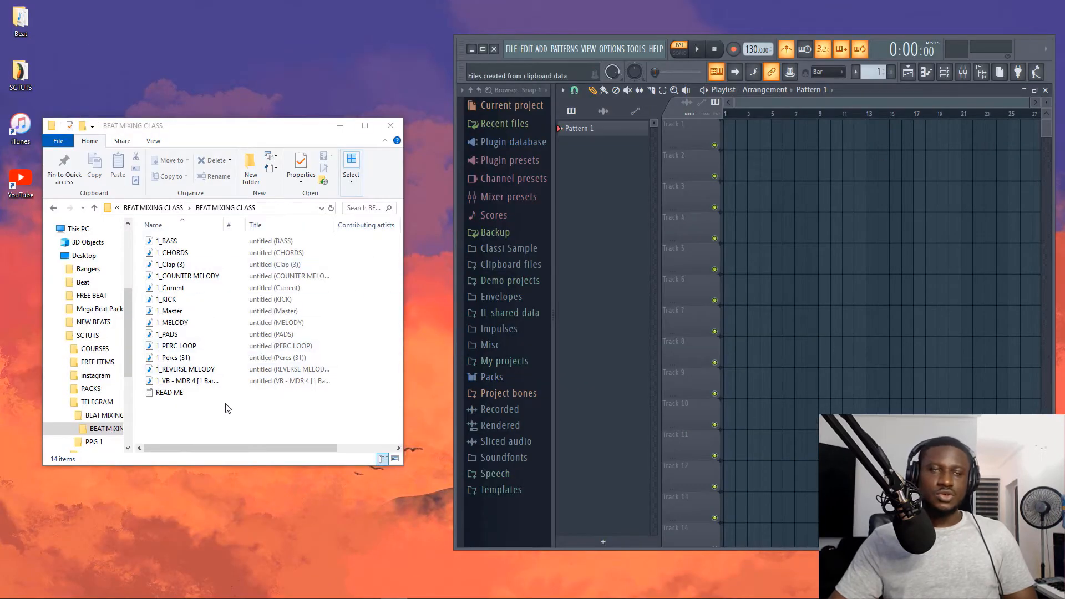
{"action": "left_click", "coordinate": [207, 244]}
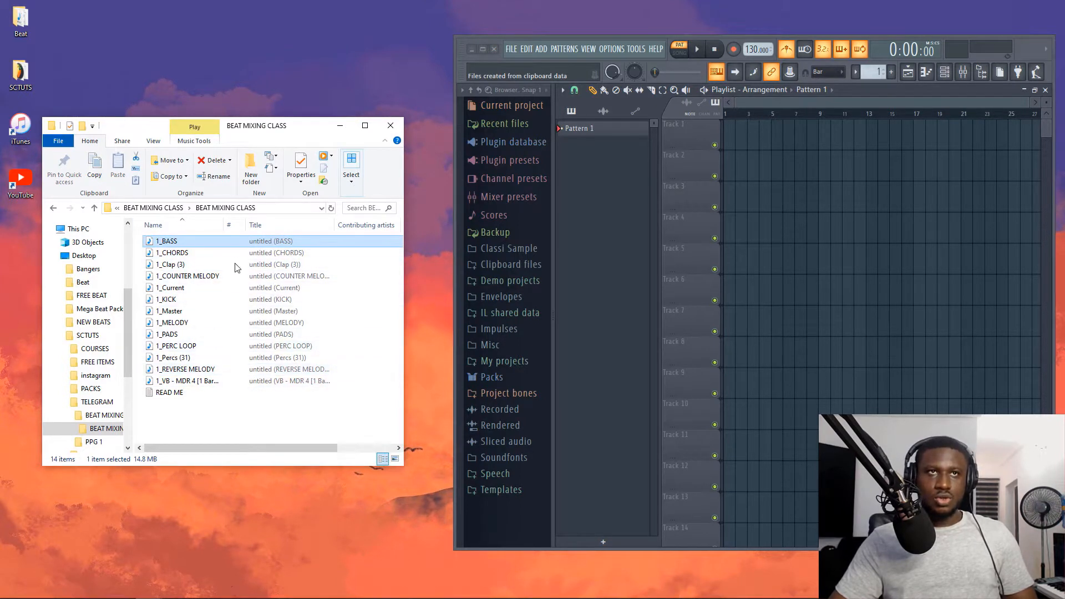
{"action": "left_click", "coordinate": [223, 379], "text": "shift"}
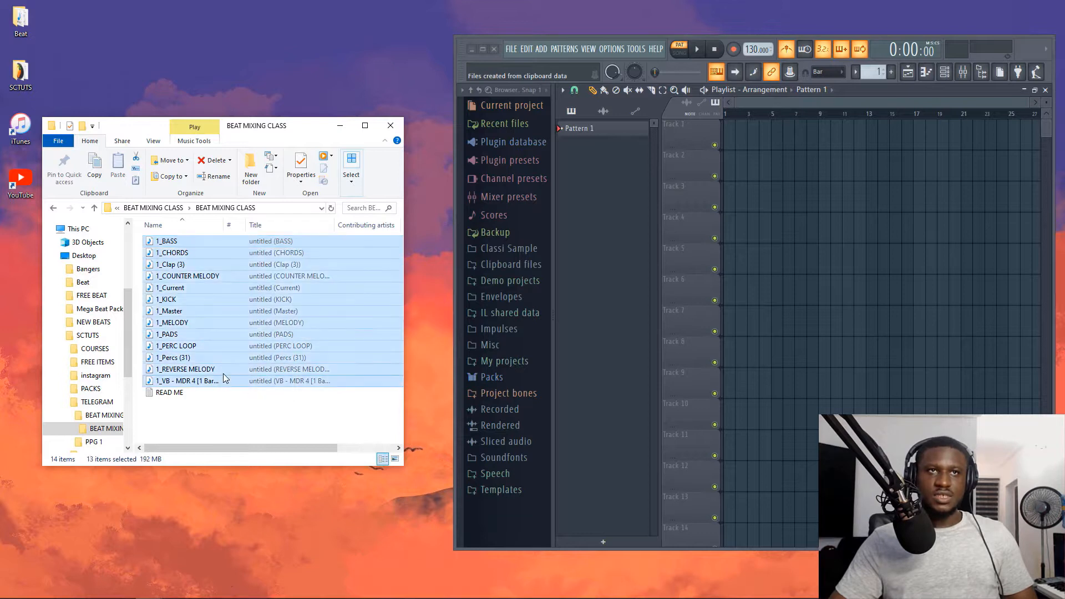
{"action": "left_click", "coordinate": [221, 239]}
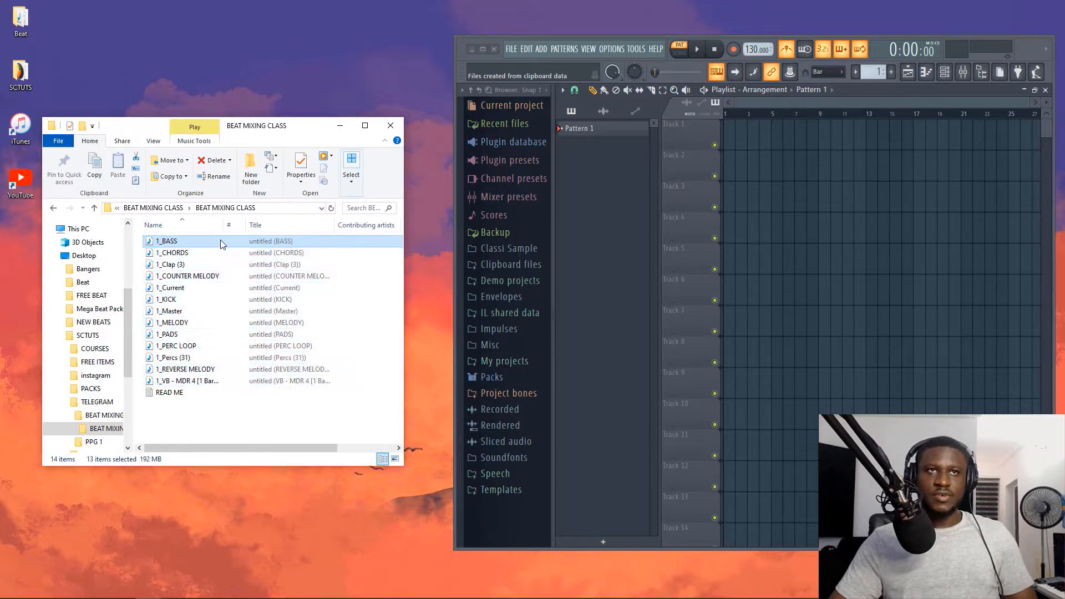
{"action": "left_click", "coordinate": [248, 382], "text": "shift"}
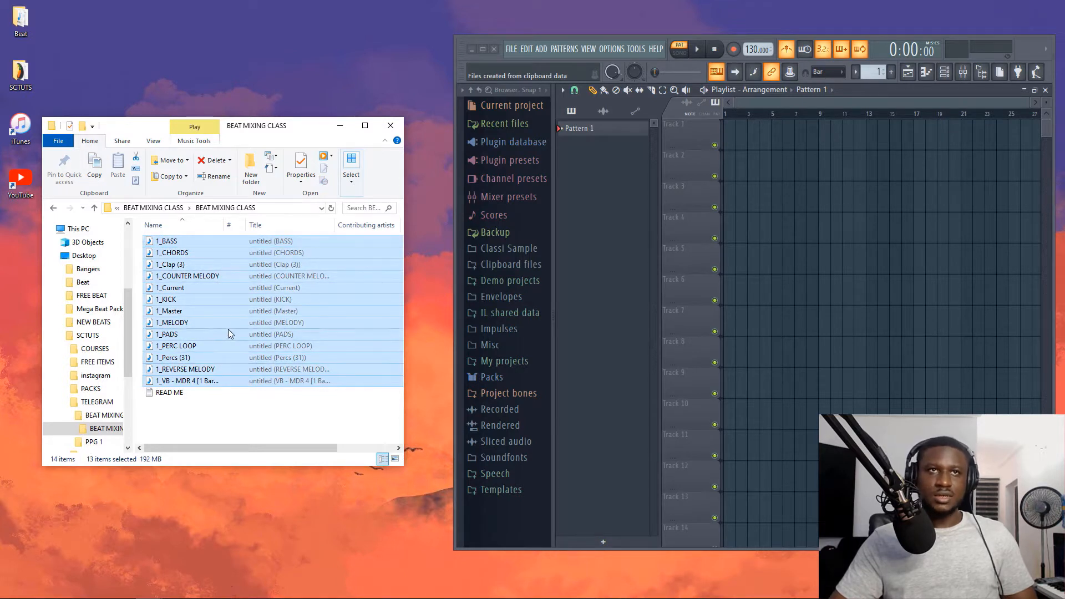
{"action": "left_click", "coordinate": [236, 234]}
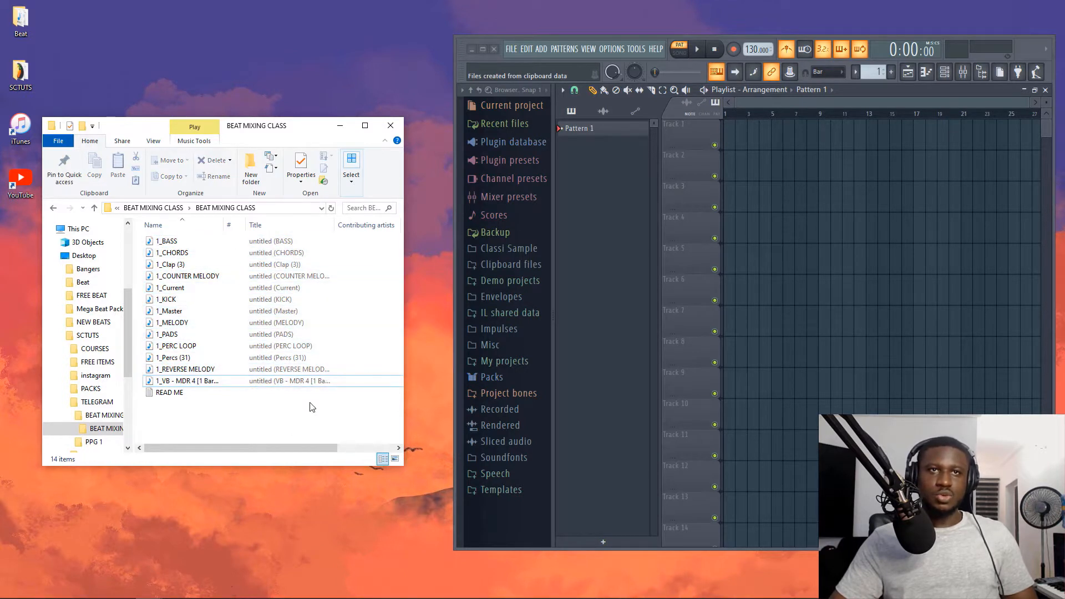
Step: Import all the audio stems except the READ ME file into the FL Studio playlist on separate tracks, starting at bar 1
{"action": "left_click_drag", "start_coordinate": [309, 412], "coordinate": [288, 227]}
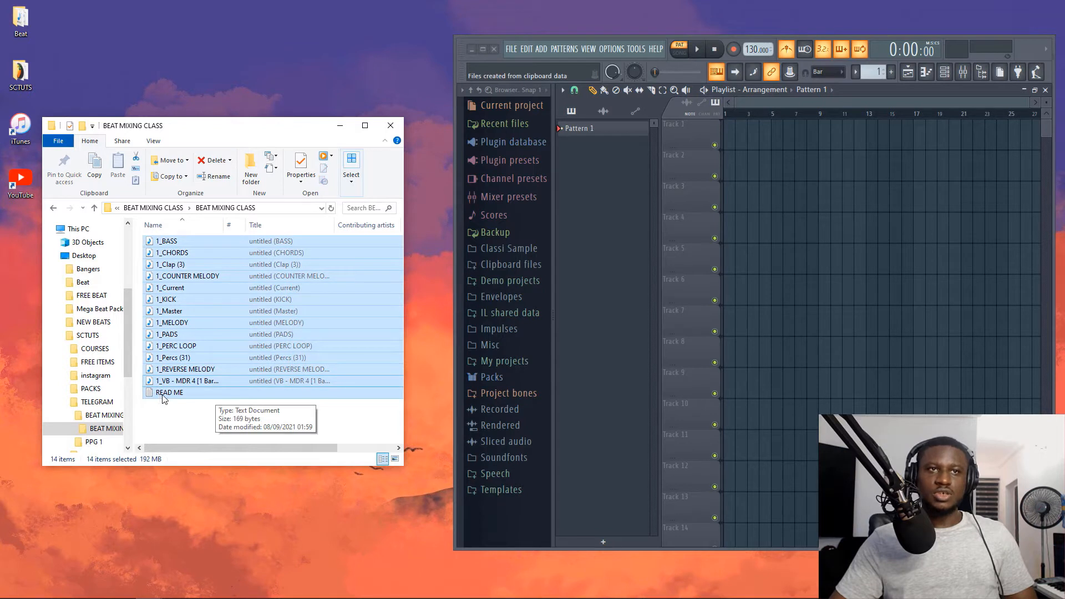
{"action": "left_click", "coordinate": [207, 391], "text": "ctrl"}
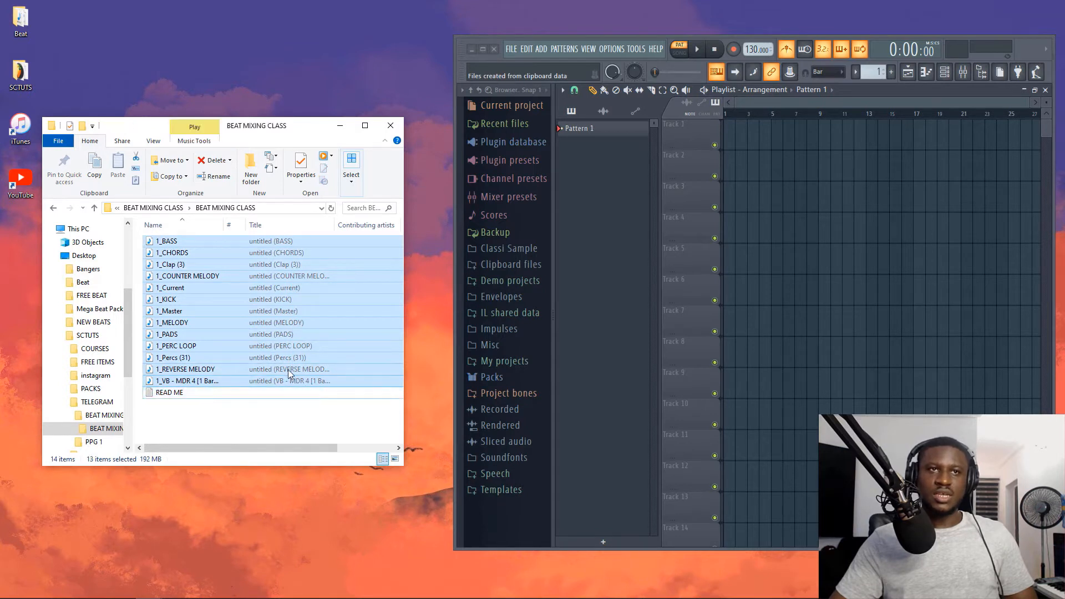
{"action": "left_click_drag", "start_coordinate": [188, 276], "coordinate": [729, 132]}
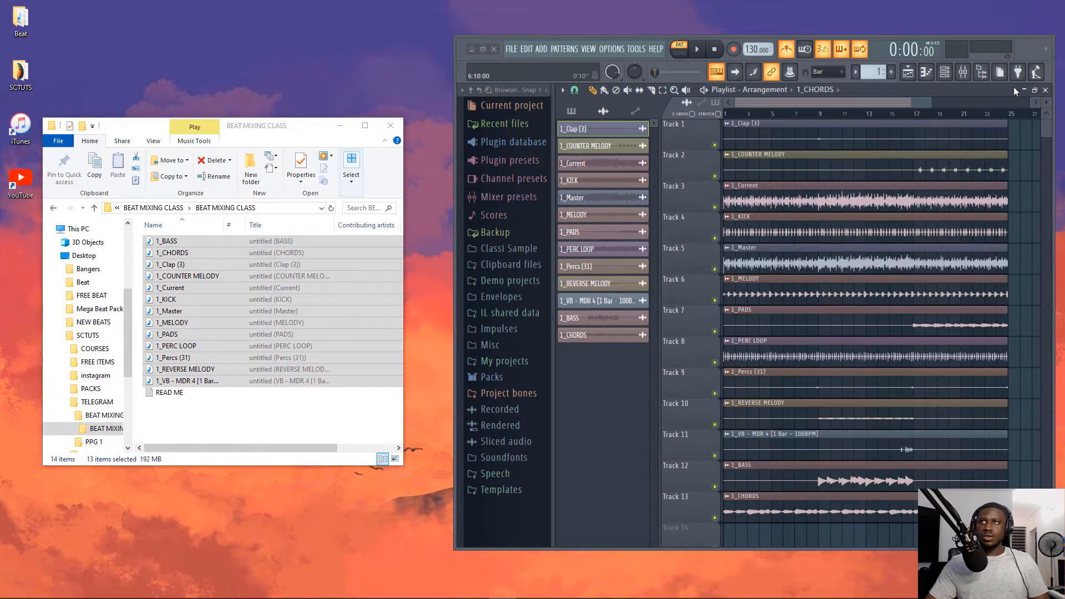
Step: Maximize the FL Studio window and play the arrangement in song mode with the metronome turned off
{"action": "left_click", "coordinate": [482, 49]}
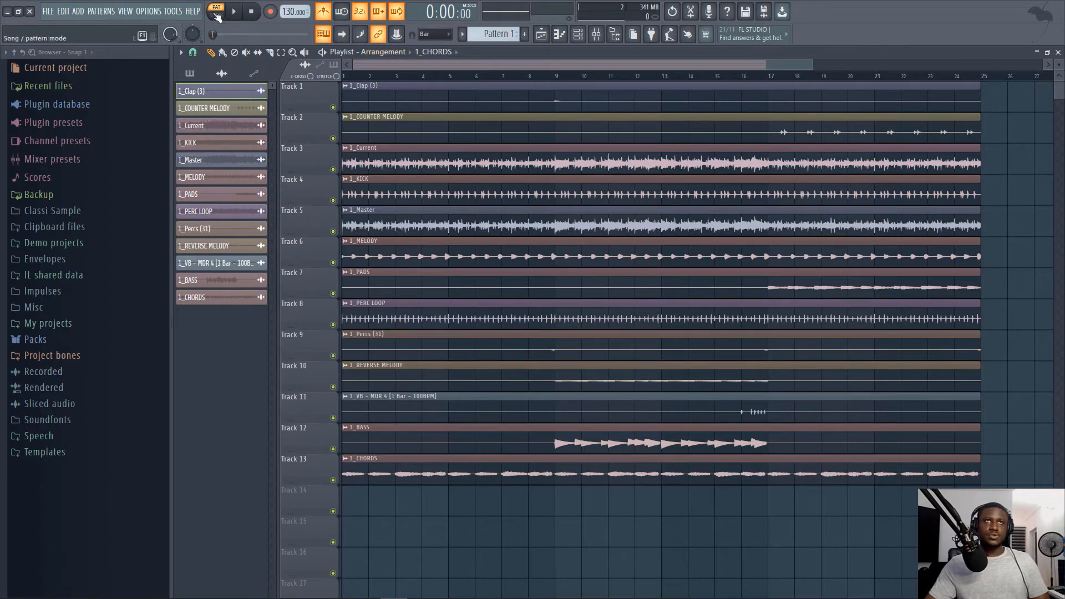
{"action": "left_click", "coordinate": [216, 15]}
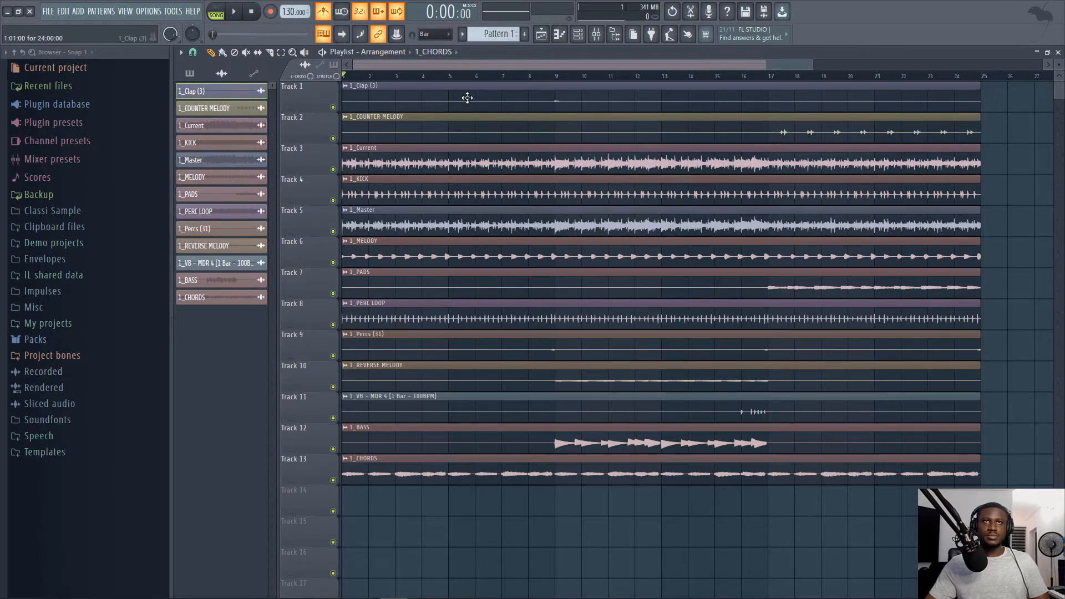
{"action": "key", "text": "space"}
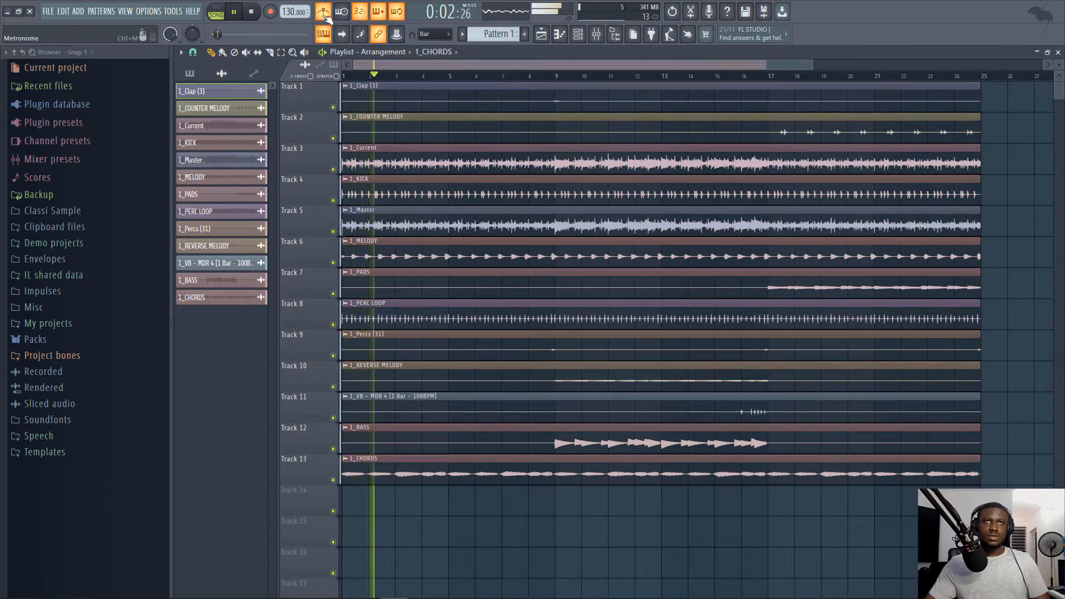
{"action": "key", "text": "space"}
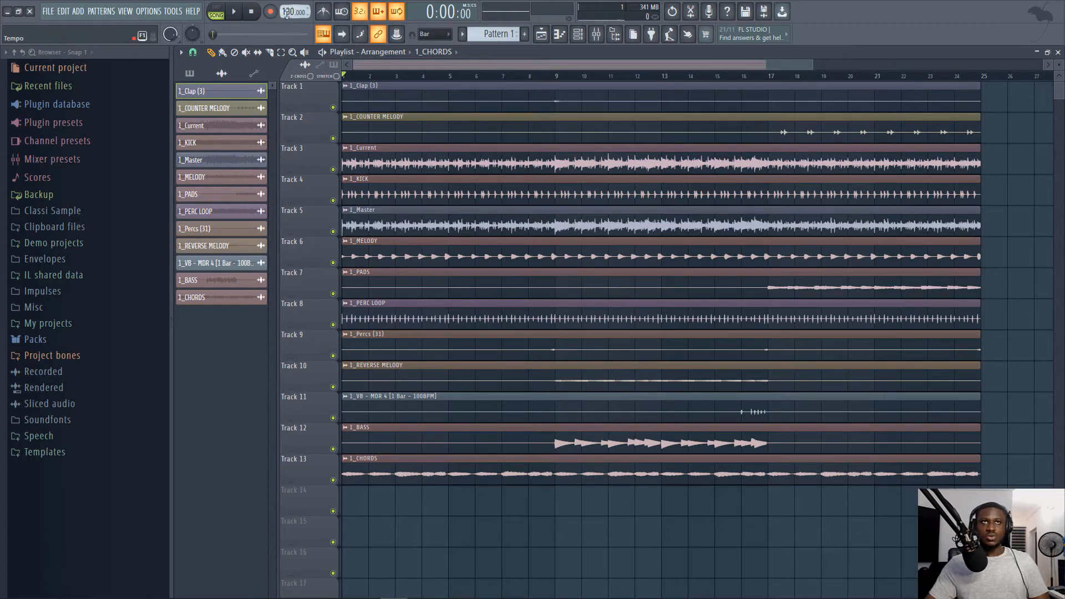
Step: Set the project tempo to 100 BPM
{"action": "right_click", "coordinate": [286, 11]}
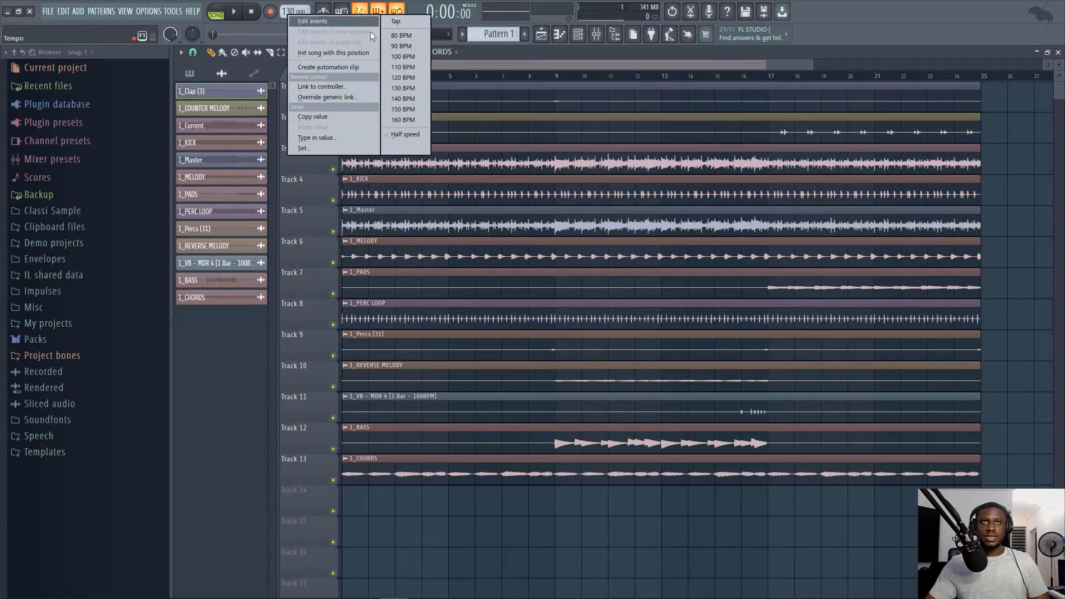
{"action": "left_click", "coordinate": [408, 57]}
{"action": "left_click", "coordinate": [546, 335]}
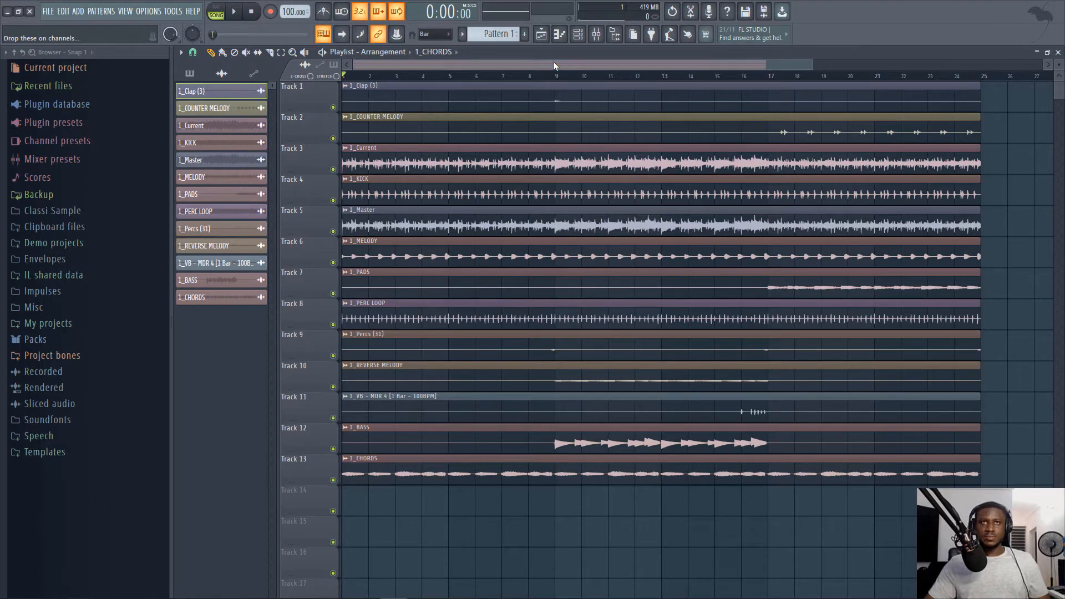
Step: Play the full arrangement from the start to check the stems at the changed tempo
{"action": "scroll", "coordinate": [486, 82], "scroll_direction": "down", "scroll_amount": 2}
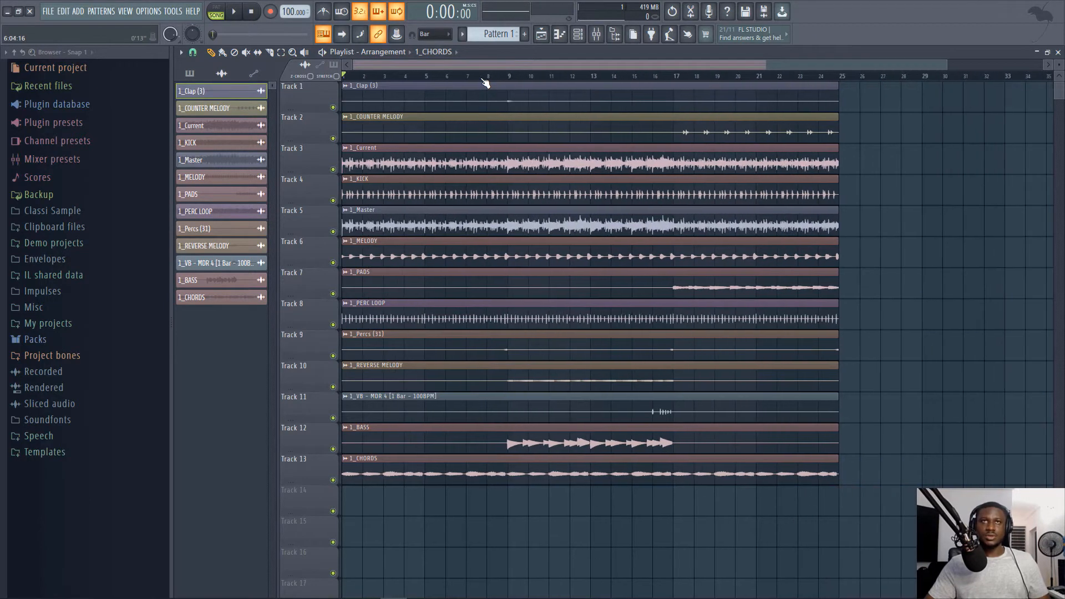
{"action": "key", "text": "space"}
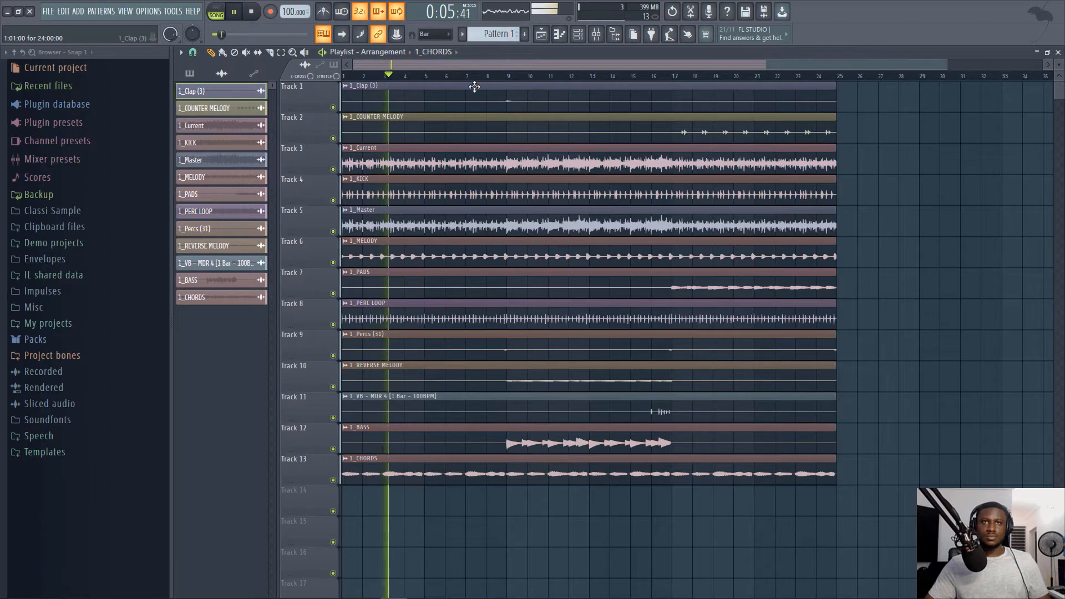
{"action": "key", "text": "space"}
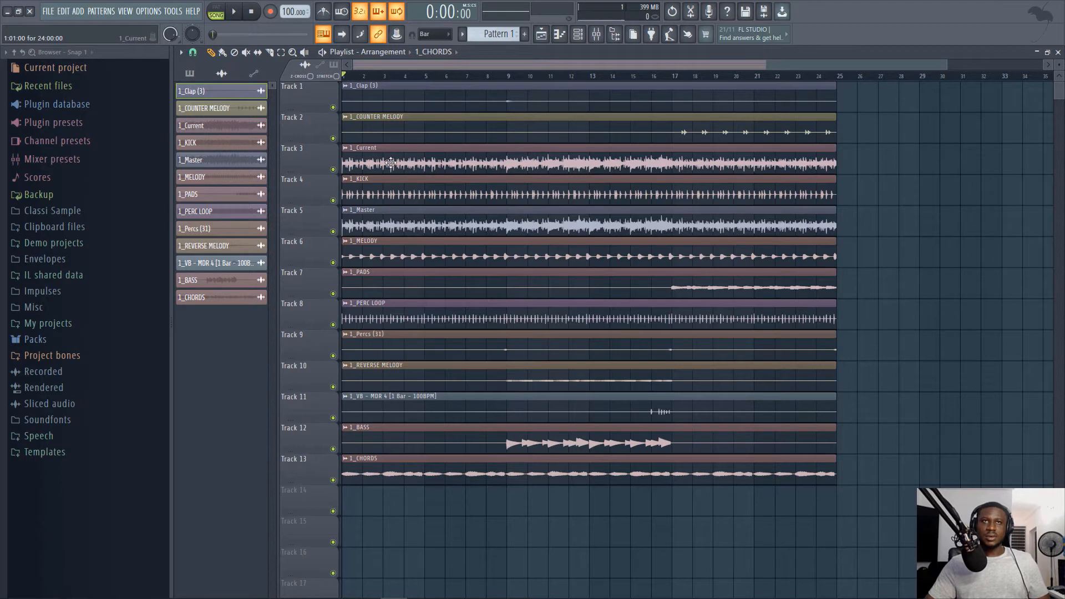
{"action": "left_click", "coordinate": [363, 227]}
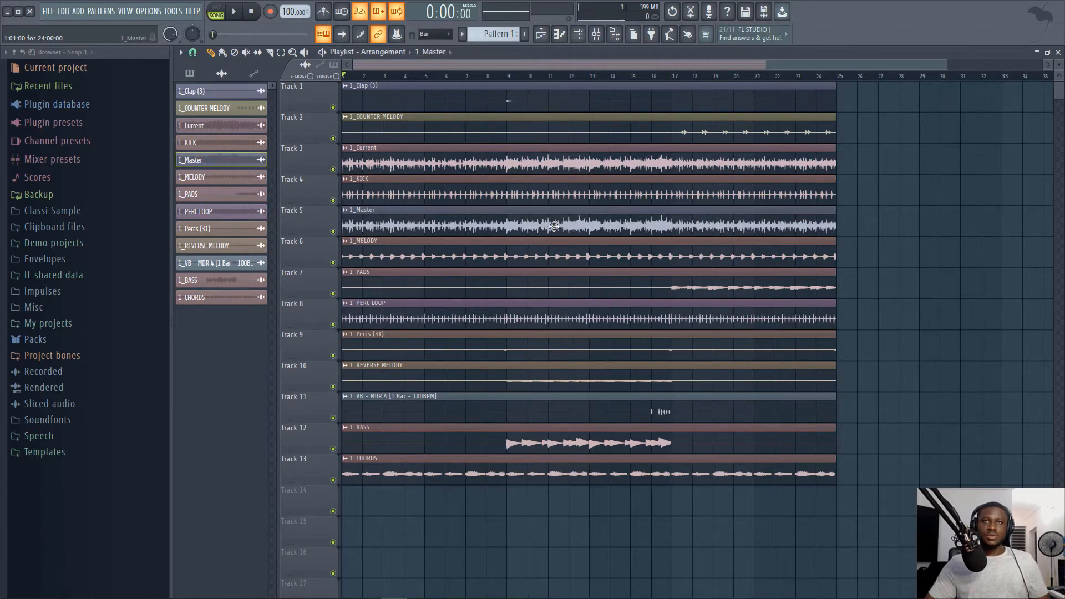
{"action": "right_click", "coordinate": [553, 226]}
{"action": "right_click", "coordinate": [502, 167]}
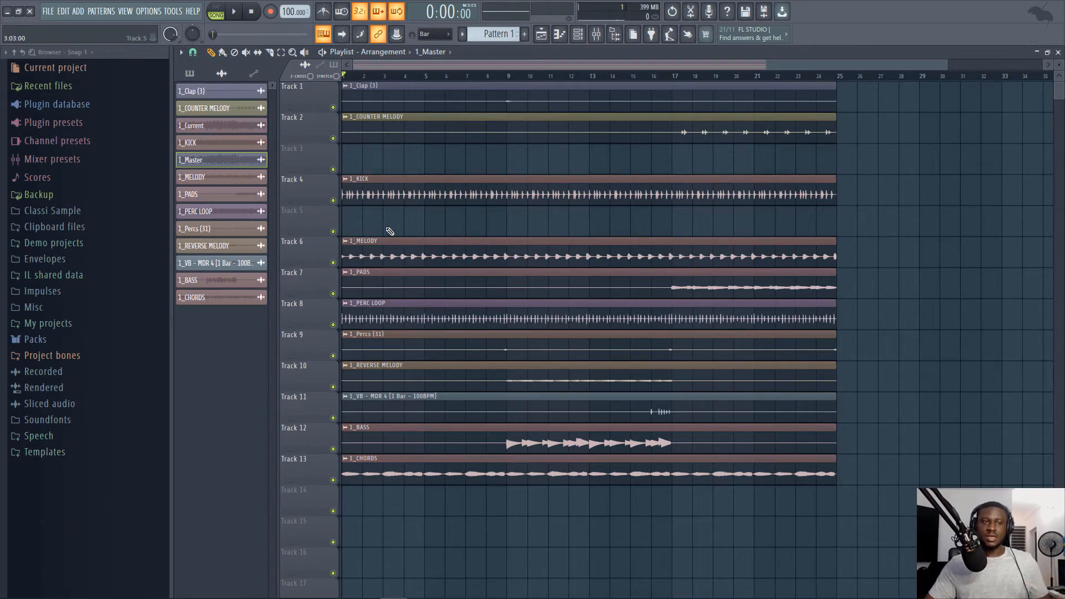
{"action": "key", "text": "ctrl+z"}
{"action": "key", "text": "ctrl+z"}
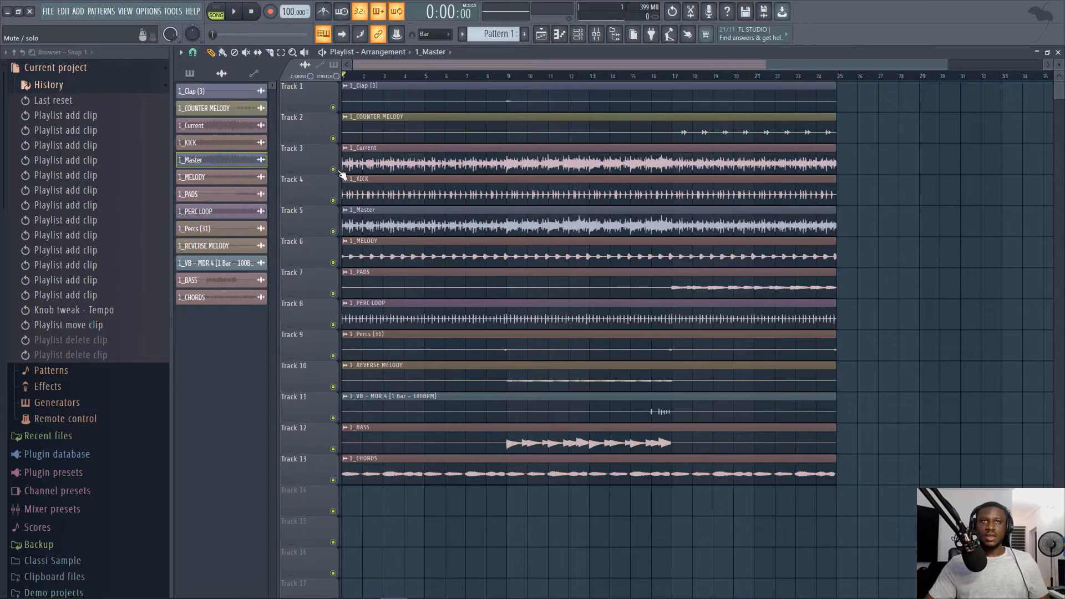
Step: Solo Track 3 to listen to the 1_Current clip, and restore playback of all tracks
{"action": "right_click", "coordinate": [333, 170]}
{"action": "key", "text": "space"}
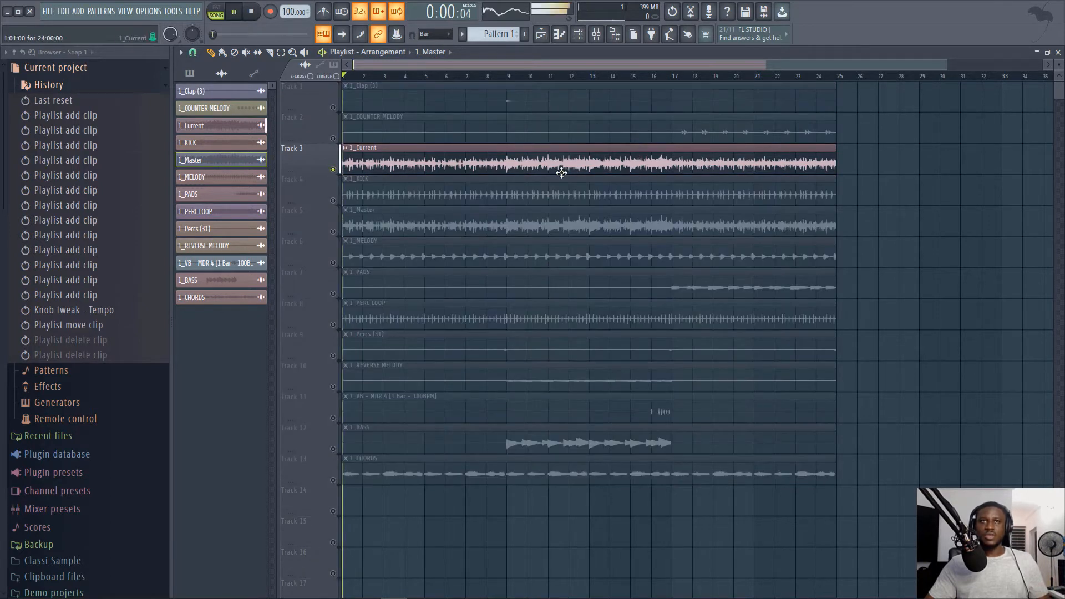
{"action": "key", "text": "space"}
{"action": "right_click", "coordinate": [334, 171]}
Step: Delete the 1_Current clip on Track 3 and the 1_Master clip on Track 5 from the playlist
{"action": "right_click", "coordinate": [383, 166]}
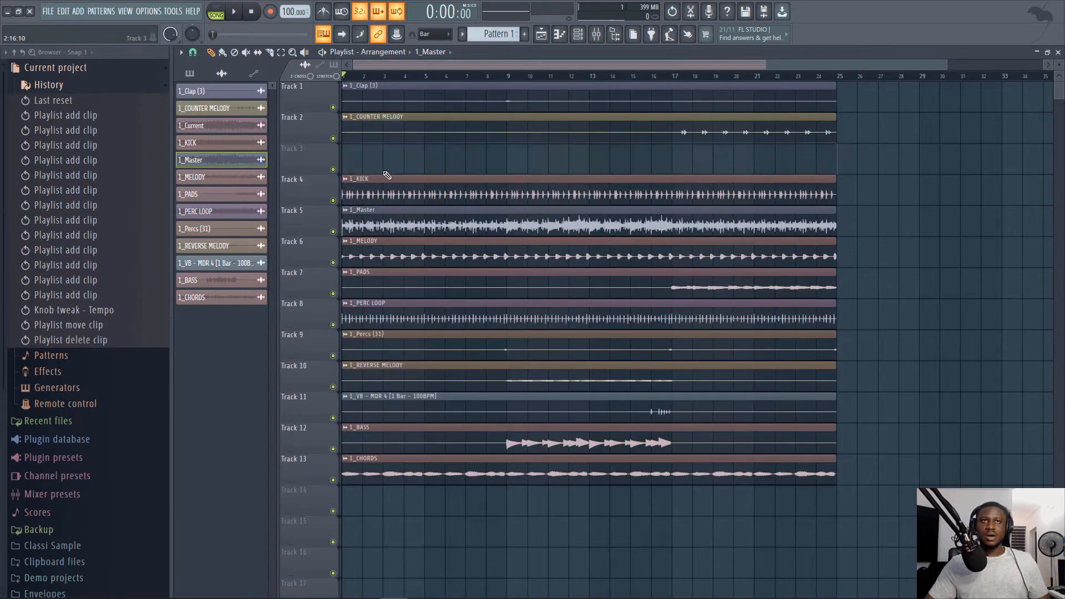
{"action": "right_click", "coordinate": [378, 219]}
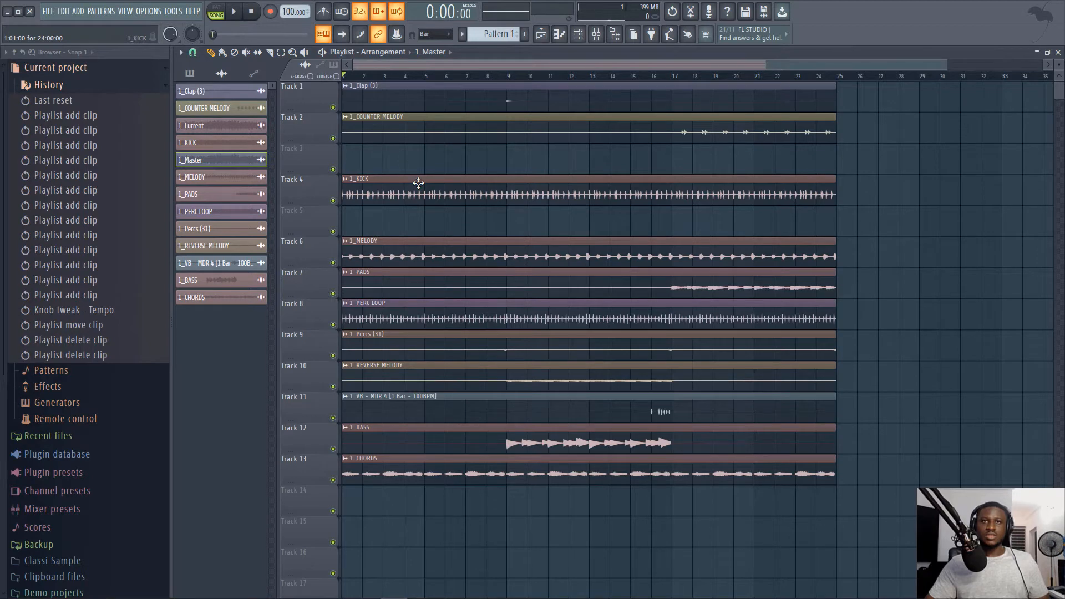
Step: Play the arrangement from the start, picking out the 1_CHORDS and 1_PERC LOOP clips while listening
{"action": "key", "text": "space"}
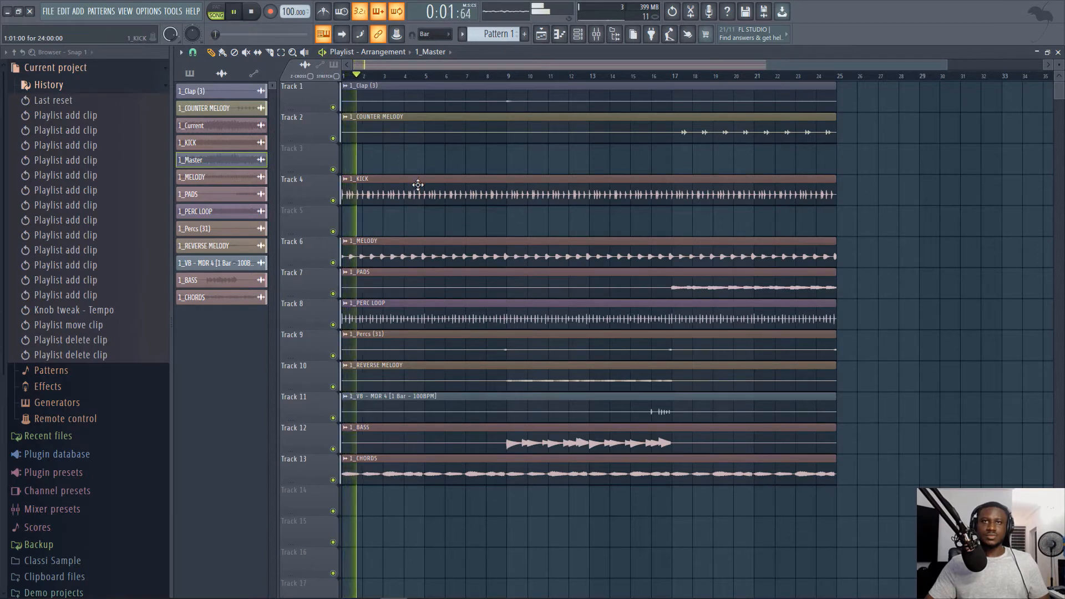
{"action": "left_click", "coordinate": [542, 463]}
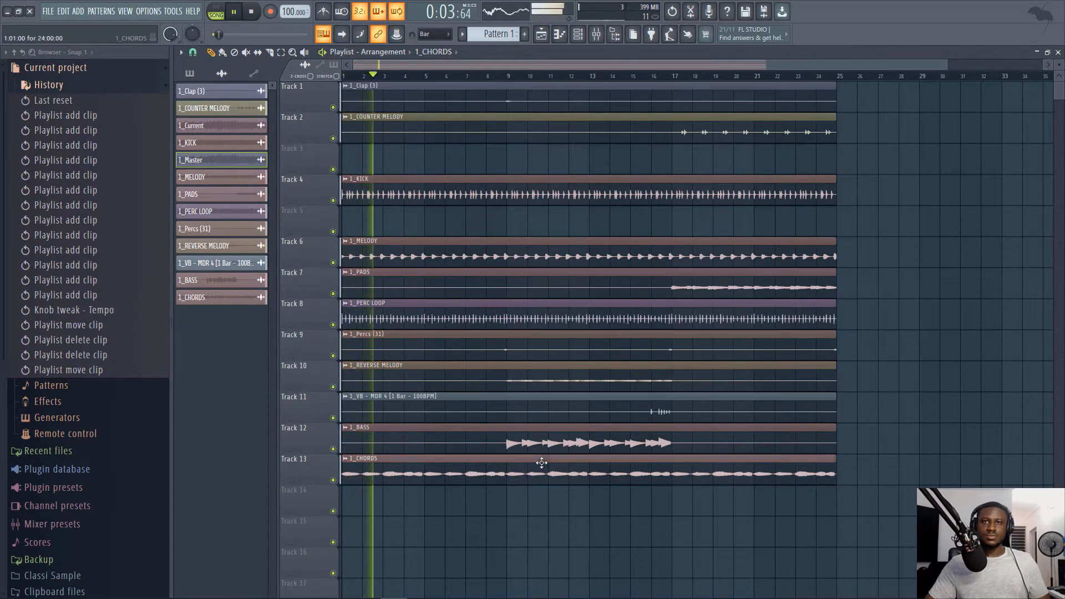
{"action": "double_click", "coordinate": [542, 462]}
{"action": "left_click", "coordinate": [595, 460]}
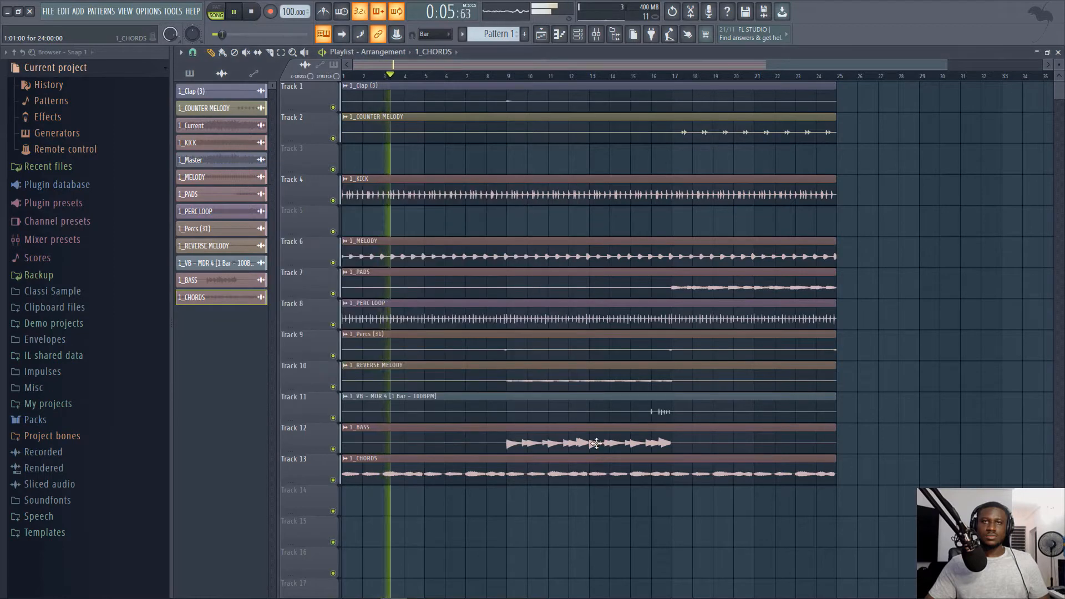
{"action": "left_click", "coordinate": [595, 317]}
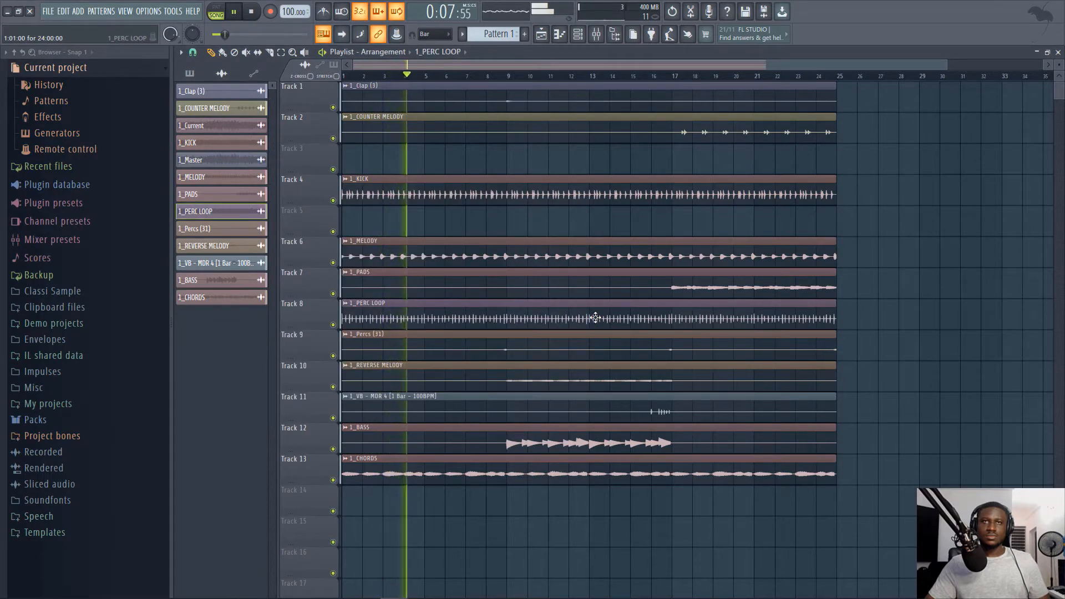
{"action": "double_click", "coordinate": [596, 317]}
{"action": "left_click", "coordinate": [595, 315]}
{"action": "key", "text": "space"}
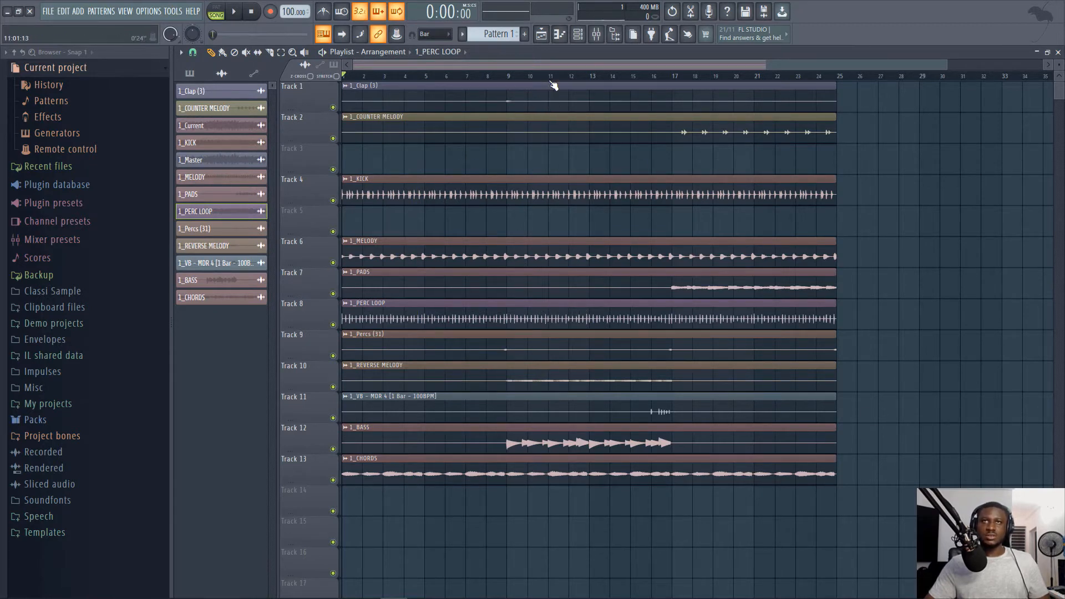
{"action": "scroll", "coordinate": [553, 85], "scroll_direction": "down", "scroll_amount": 1}
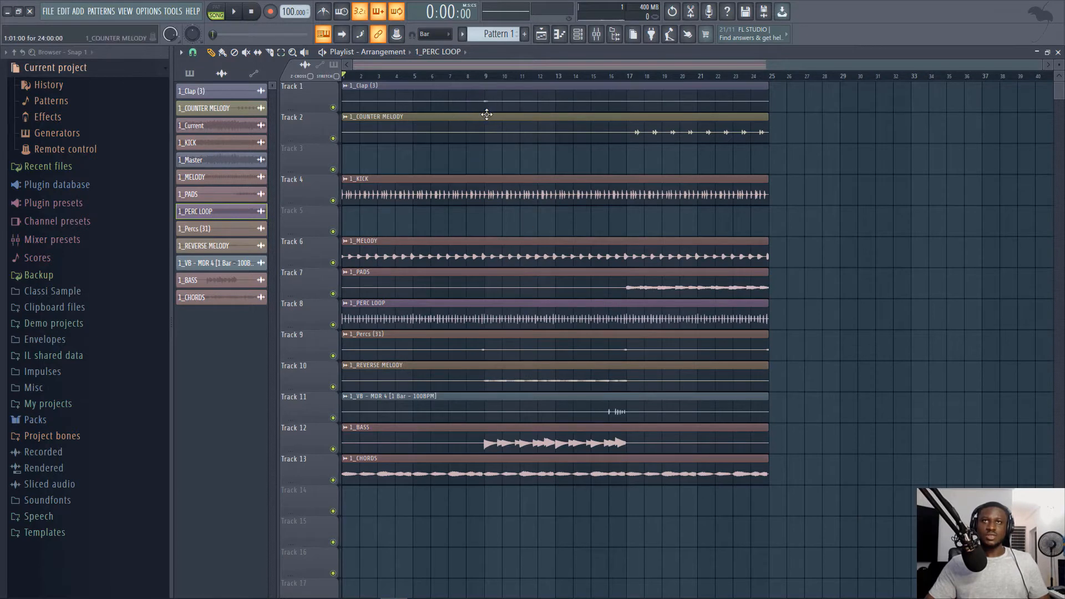
{"action": "left_click_drag", "start_coordinate": [486, 115], "coordinate": [425, 561]}
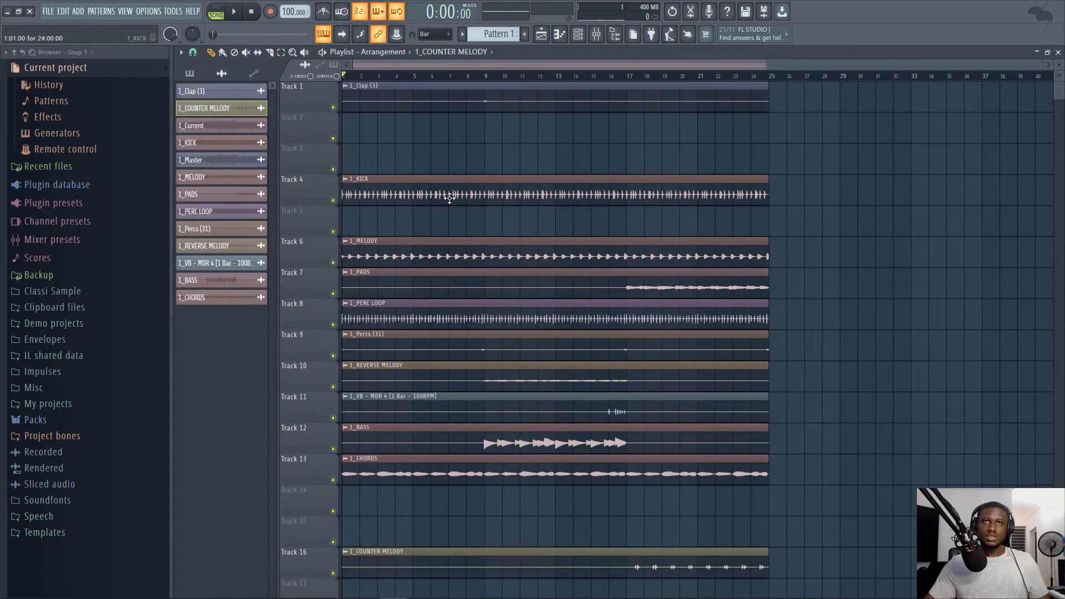
{"action": "key", "text": "ctrl+z"}
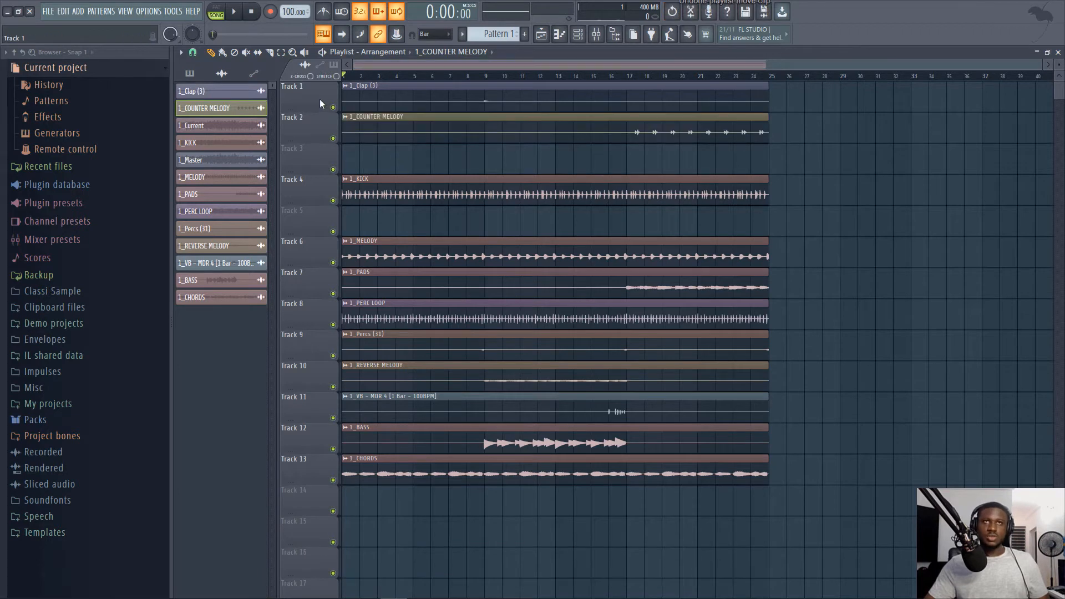
Step: Insert three empty tracks above the 1_Clap (3) track at the start of the playlist
{"action": "right_click", "coordinate": [322, 83]}
{"action": "left_click", "coordinate": [345, 284]}
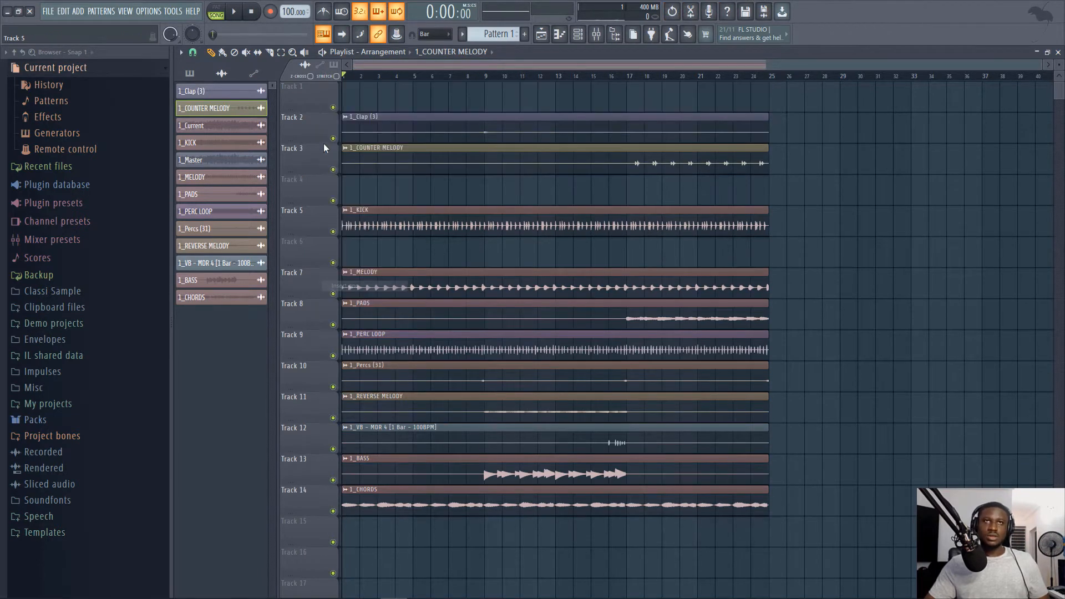
{"action": "right_click", "coordinate": [308, 84]}
{"action": "left_click", "coordinate": [327, 286]}
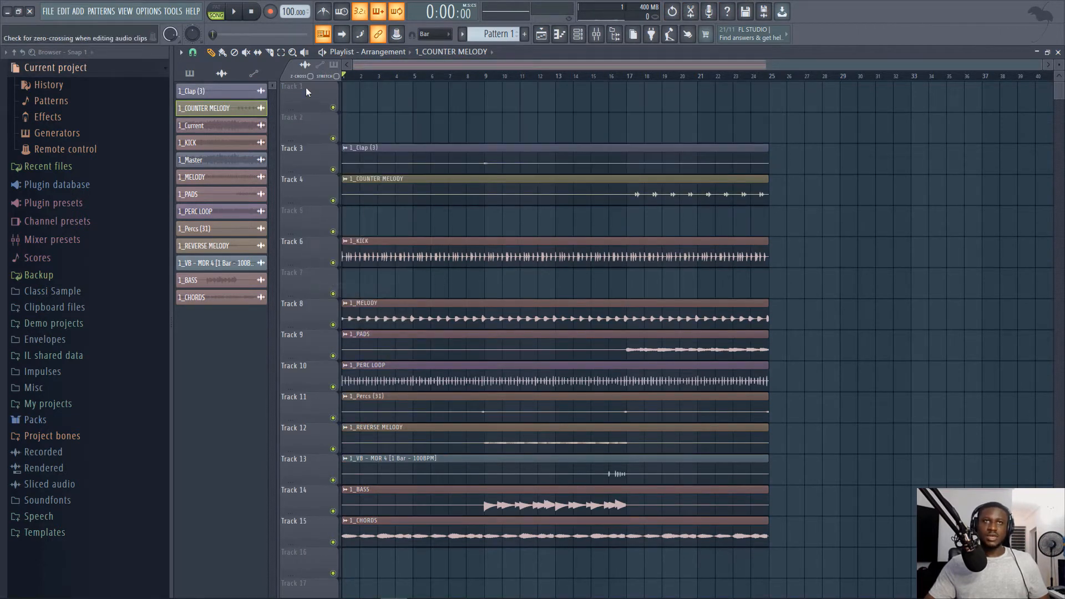
{"action": "right_click", "coordinate": [306, 86]}
{"action": "left_click", "coordinate": [336, 286]}
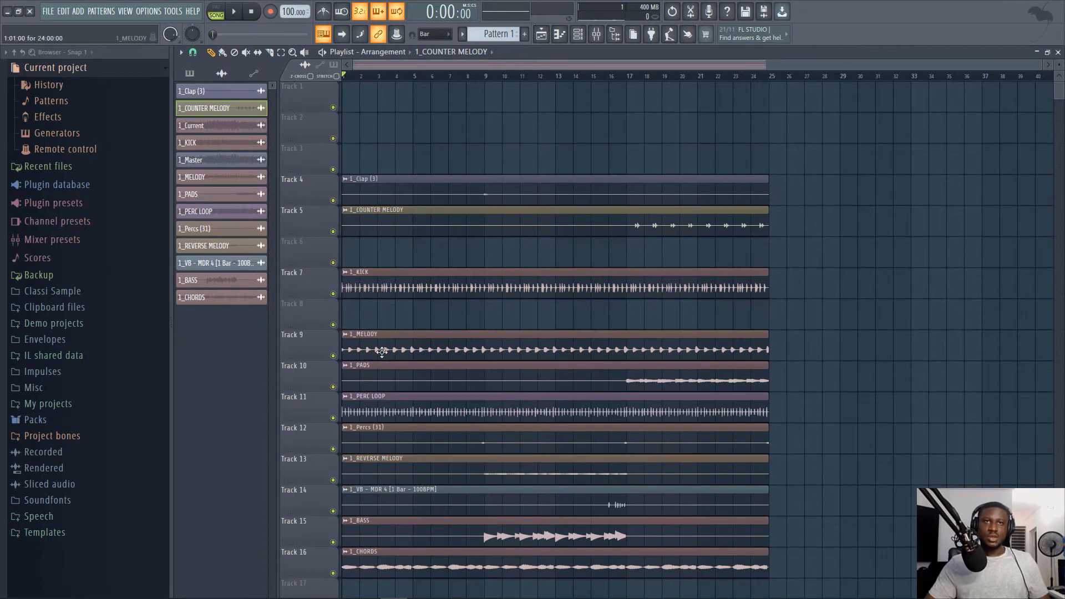
Step: Move the 1_KICK, 1_PERC LOOP and 1_Clap (3) clips to Tracks 1, 2 and 3, and 1_VB and 1_Percs (31) to Tracks 6 and 7
{"action": "left_click_drag", "start_coordinate": [367, 280], "coordinate": [366, 89]}
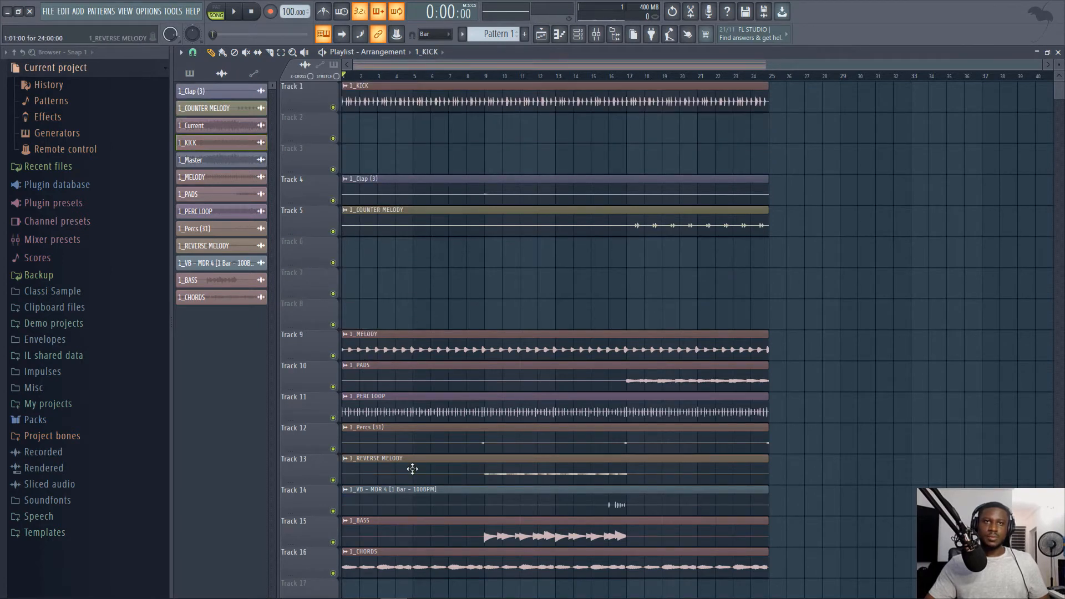
{"action": "left_click_drag", "start_coordinate": [392, 405], "coordinate": [388, 125]}
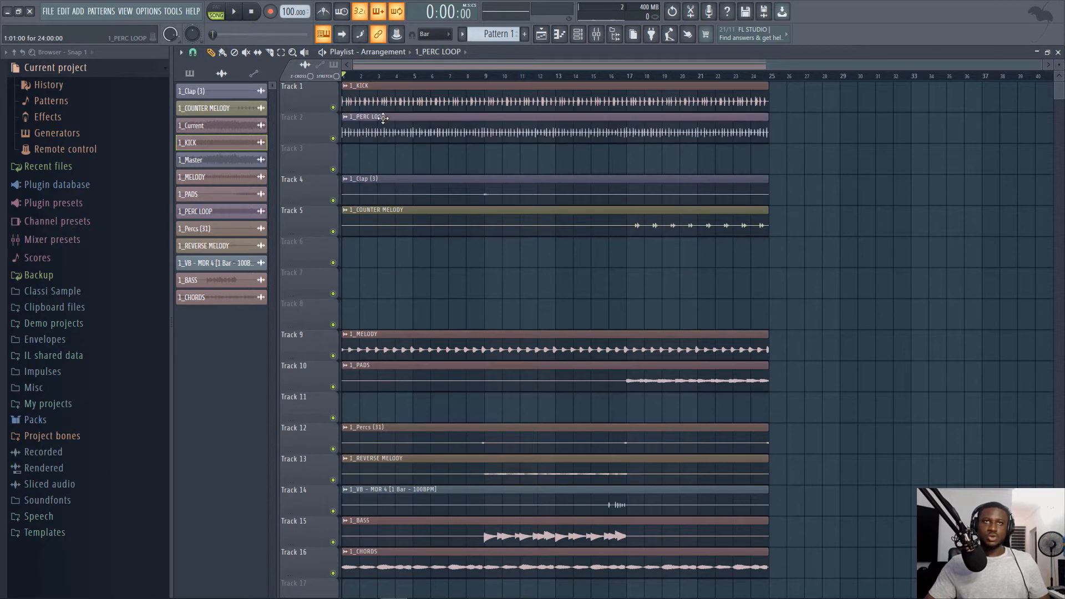
{"action": "scroll", "coordinate": [456, 409], "scroll_direction": "down", "scroll_amount": 2}
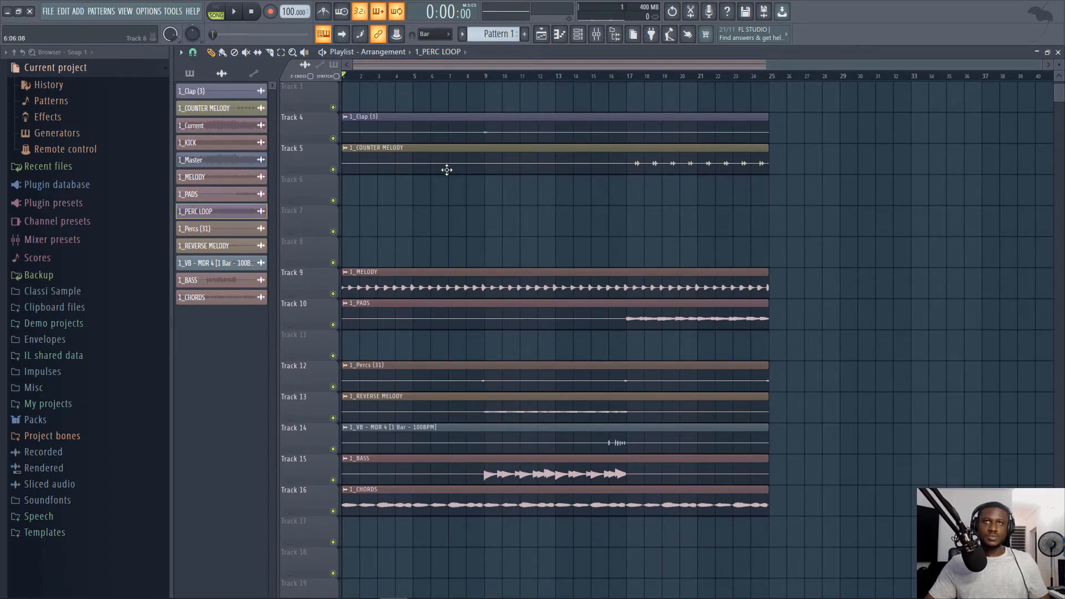
{"action": "scroll", "coordinate": [445, 161], "scroll_direction": "up", "scroll_amount": 2}
{"action": "left_click_drag", "start_coordinate": [441, 185], "coordinate": [452, 164]}
{"action": "left_click_drag", "start_coordinate": [521, 469], "coordinate": [462, 223]}
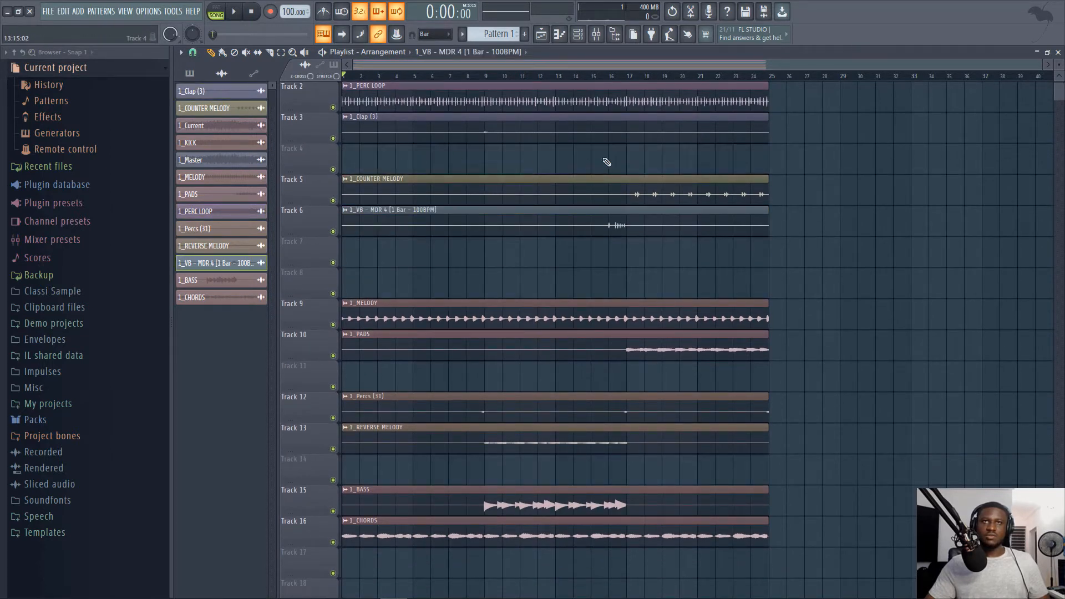
{"action": "left_click_drag", "start_coordinate": [560, 413], "coordinate": [488, 253]}
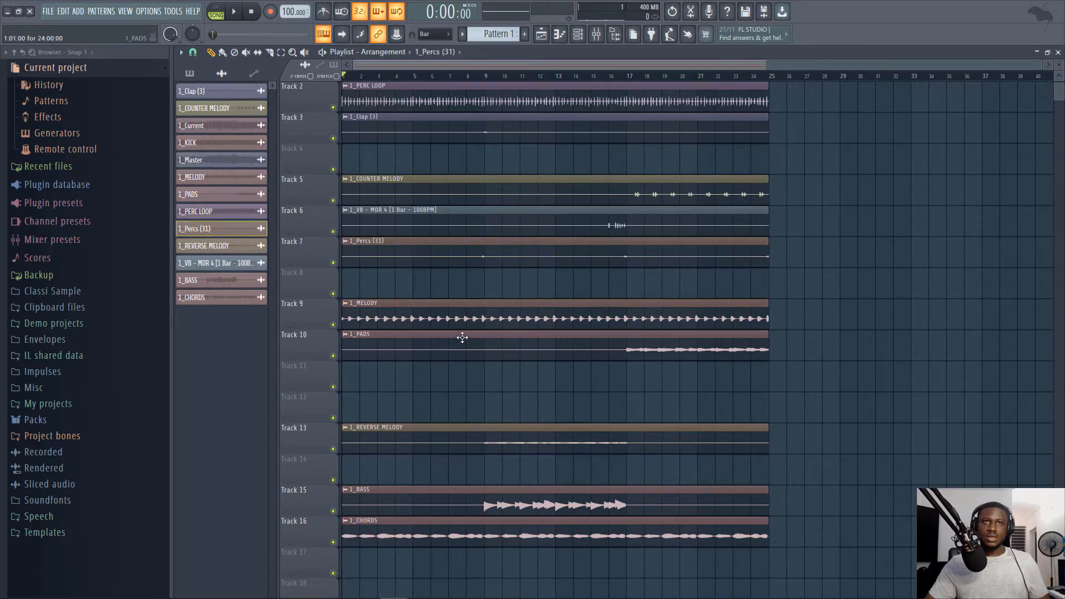
Step: Arrange the 1_CHORDS, 1_MELODY, 1_REVERSE MELODY, 1_PADS and 1_BASS clips in that order on Tracks 10 to 14
{"action": "left_click_drag", "start_coordinate": [462, 338], "coordinate": [452, 382]}
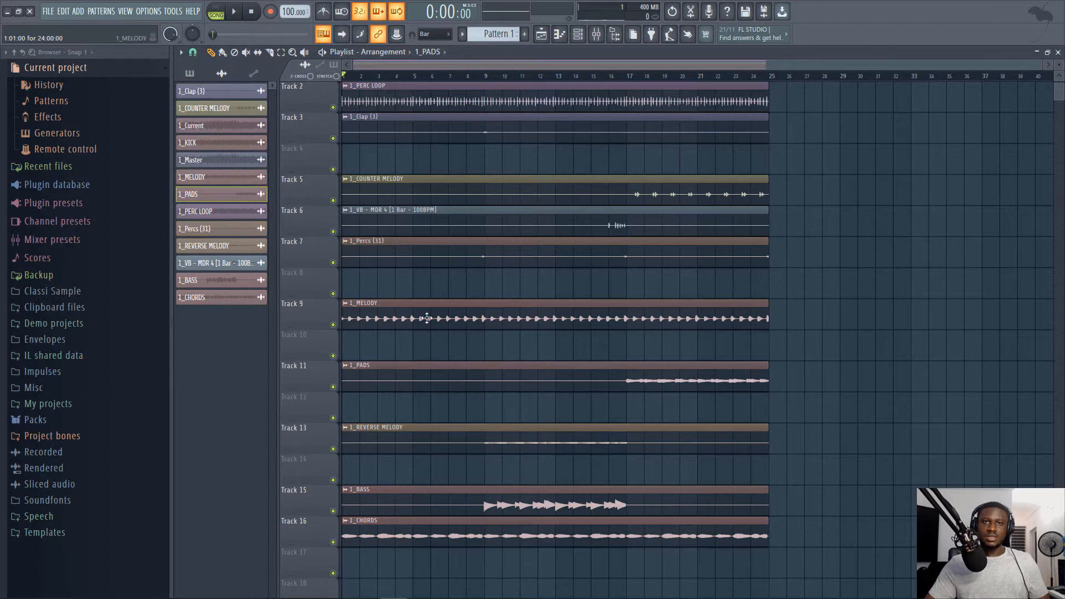
{"action": "left_click_drag", "start_coordinate": [440, 533], "coordinate": [416, 421]}
{"action": "left_click_drag", "start_coordinate": [417, 382], "coordinate": [411, 479]}
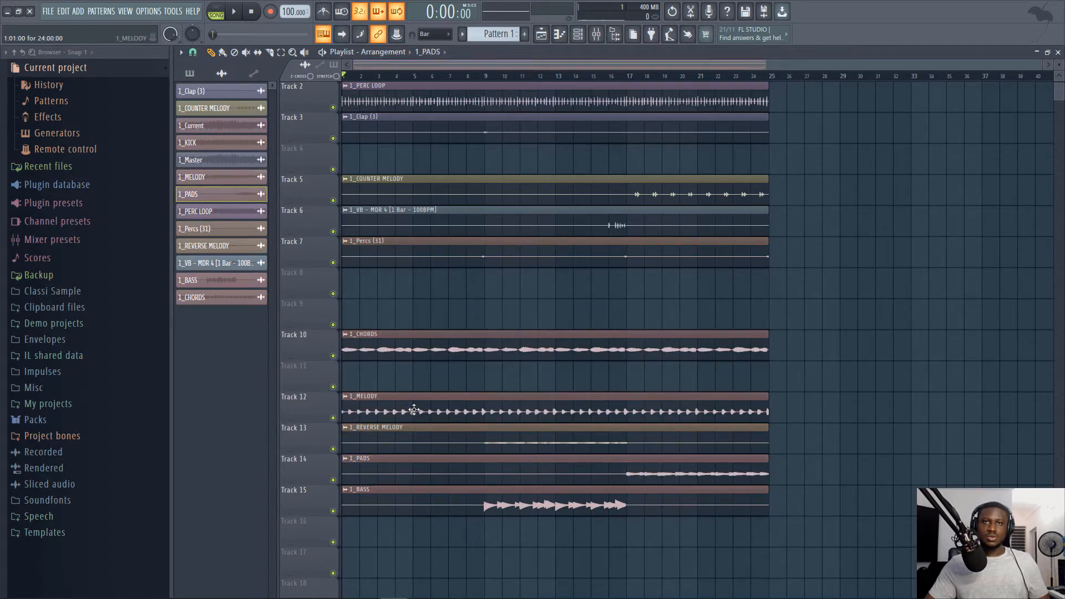
{"action": "left_click_drag", "start_coordinate": [413, 409], "coordinate": [408, 375]}
{"action": "left_click_drag", "start_coordinate": [423, 441], "coordinate": [424, 410]}
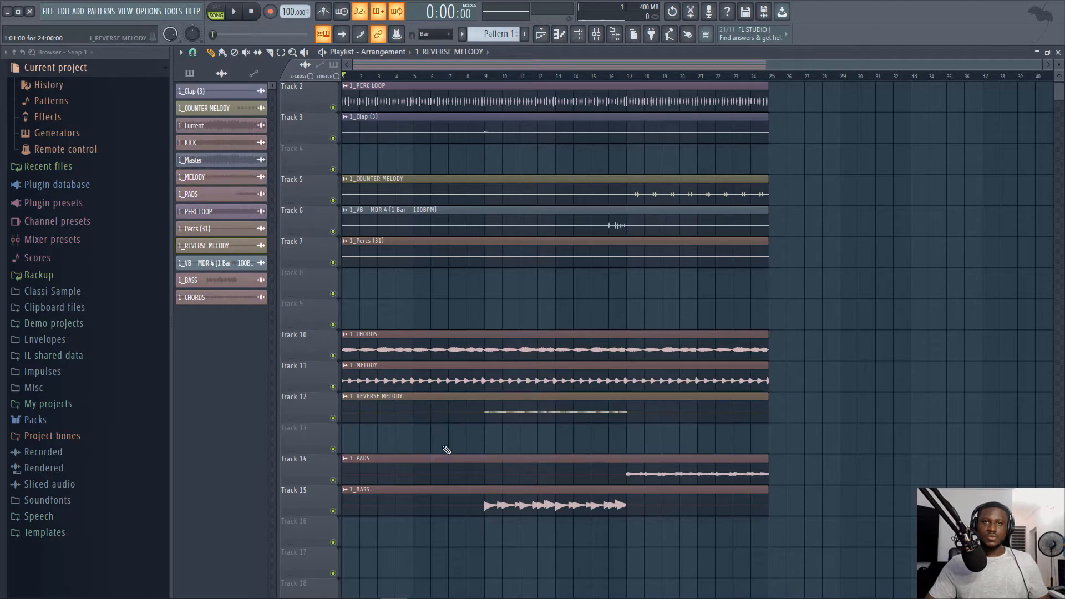
{"action": "left_click_drag", "start_coordinate": [444, 464], "coordinate": [445, 433]}
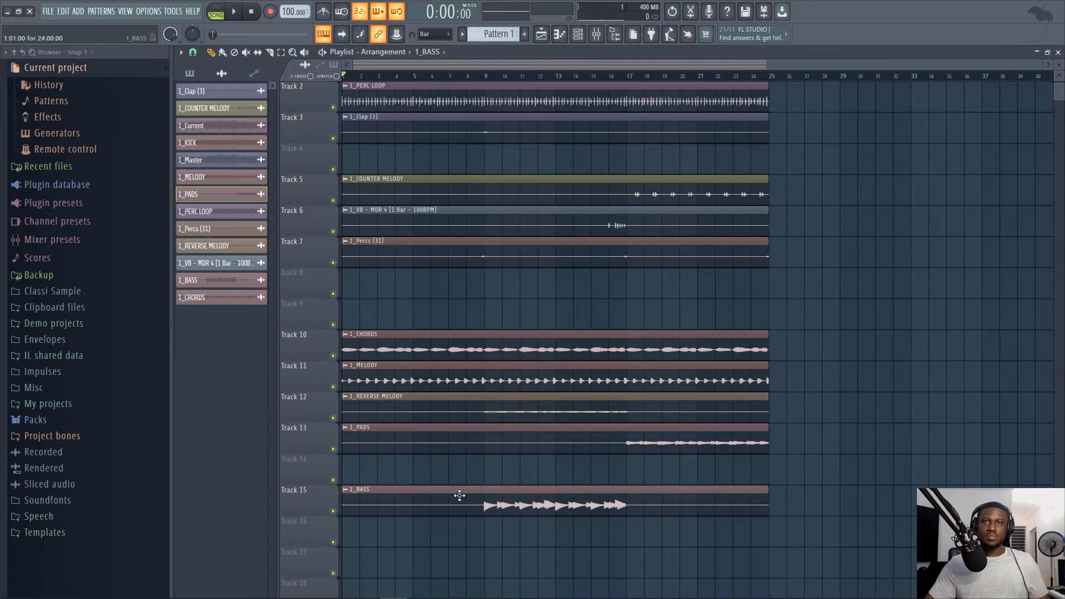
{"action": "left_click_drag", "start_coordinate": [459, 495], "coordinate": [460, 465]}
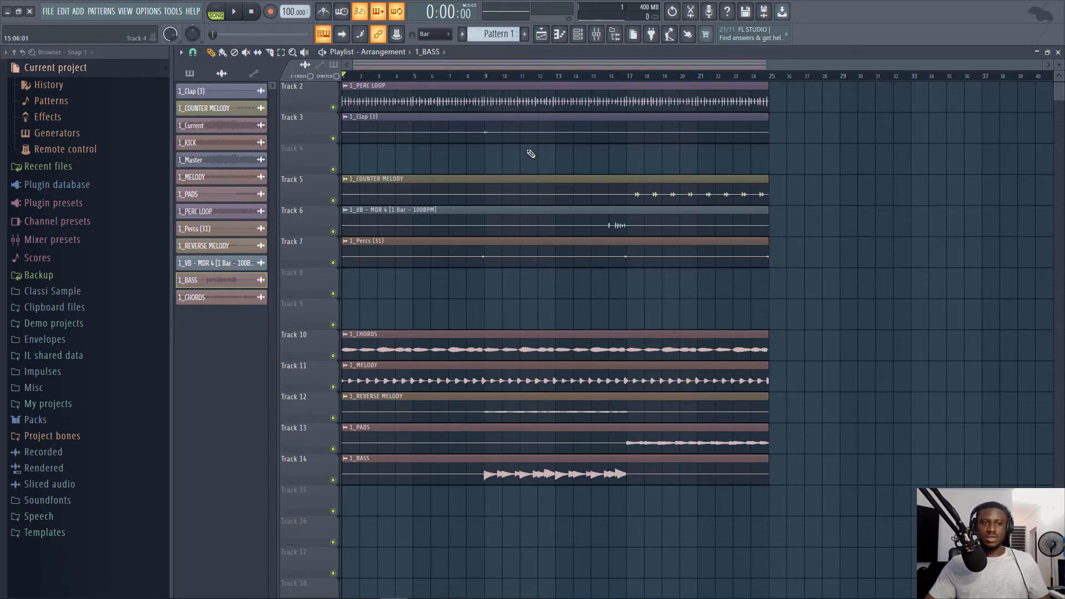
Step: Change the color of the 1_PERC LOOP clip on Track 2 to a saturated purple
{"action": "left_click", "coordinate": [346, 88]}
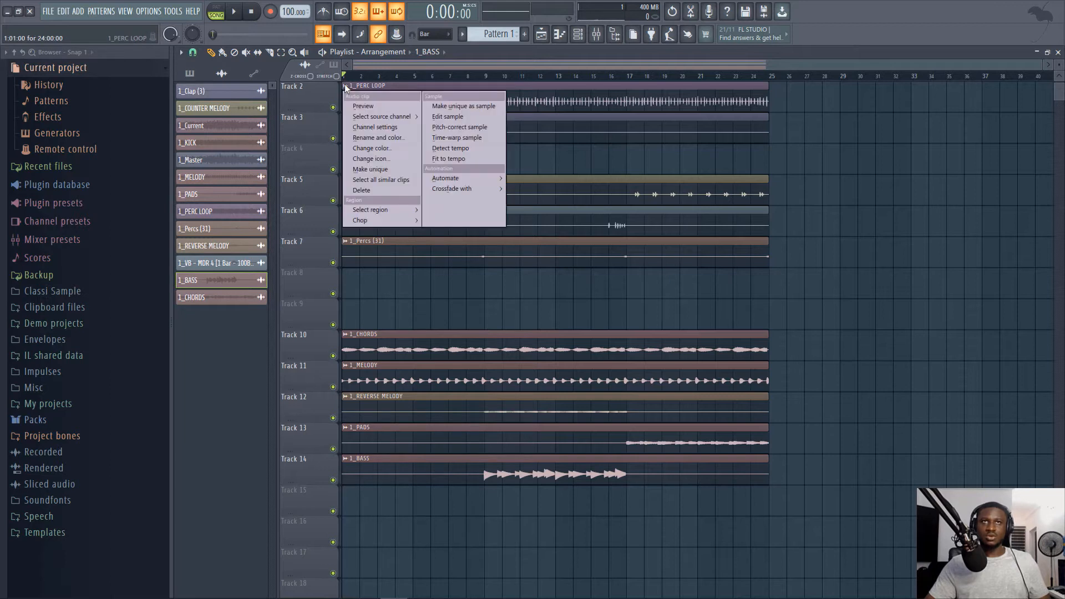
{"action": "left_click", "coordinate": [399, 147]}
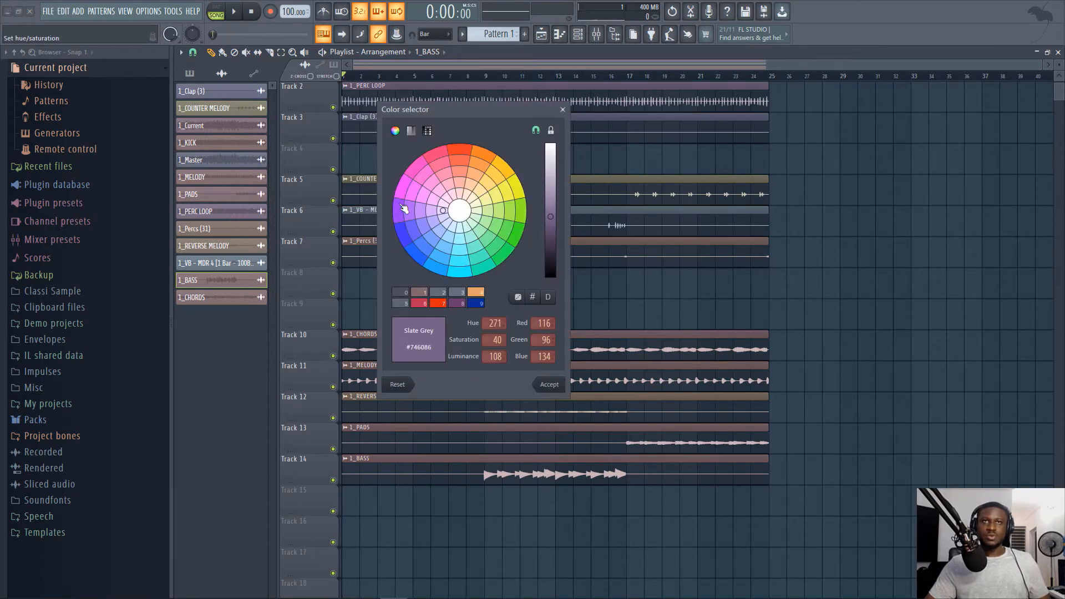
{"action": "left_click", "coordinate": [403, 211]}
{"action": "left_click", "coordinate": [549, 385]}
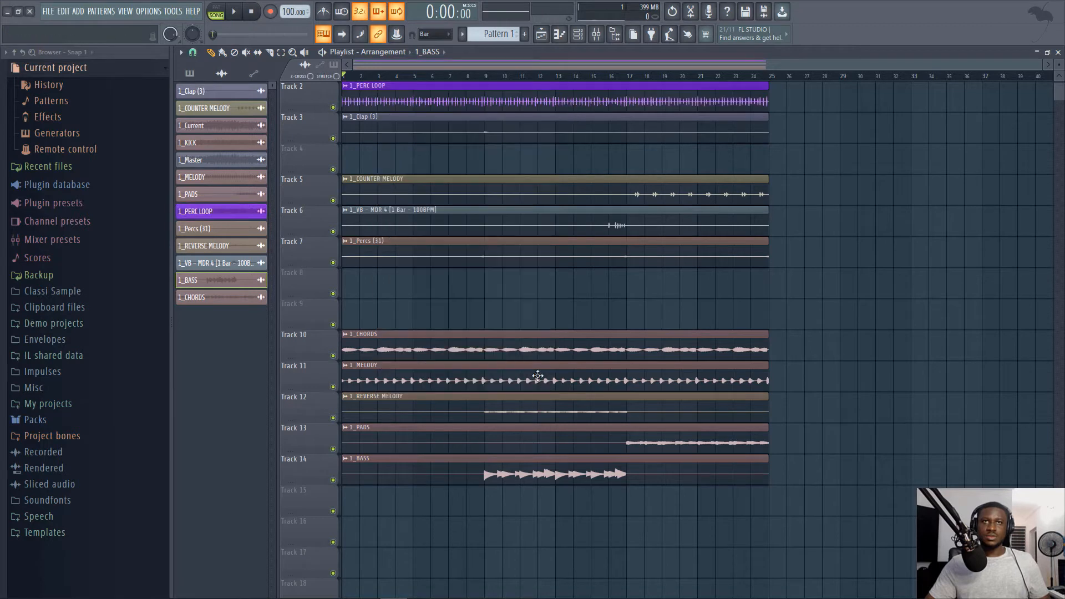
Step: Change the color of the 1_Clap (3) clip on Track 3 to the magenta shade Dark violet, #C013D3
{"action": "left_click", "coordinate": [346, 117]}
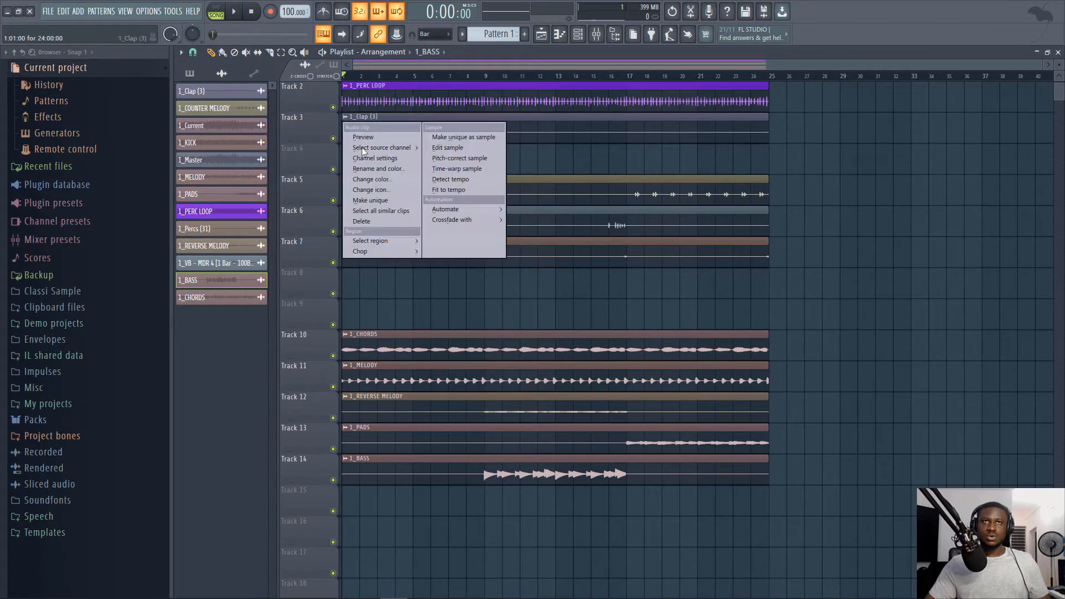
{"action": "left_click", "coordinate": [384, 179]}
{"action": "left_click", "coordinate": [396, 220]}
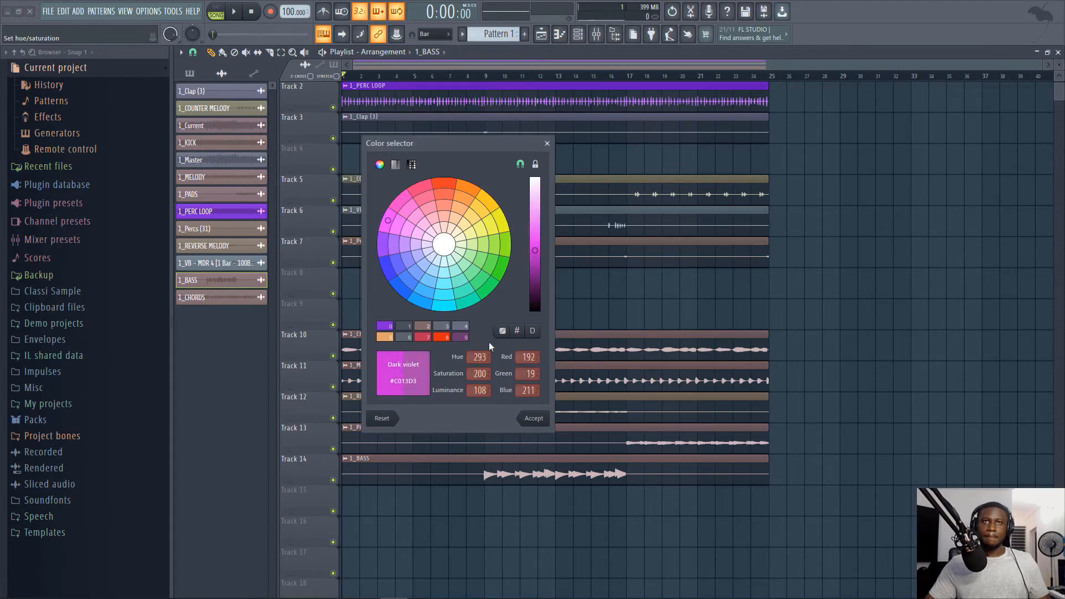
{"action": "left_click", "coordinate": [534, 419]}
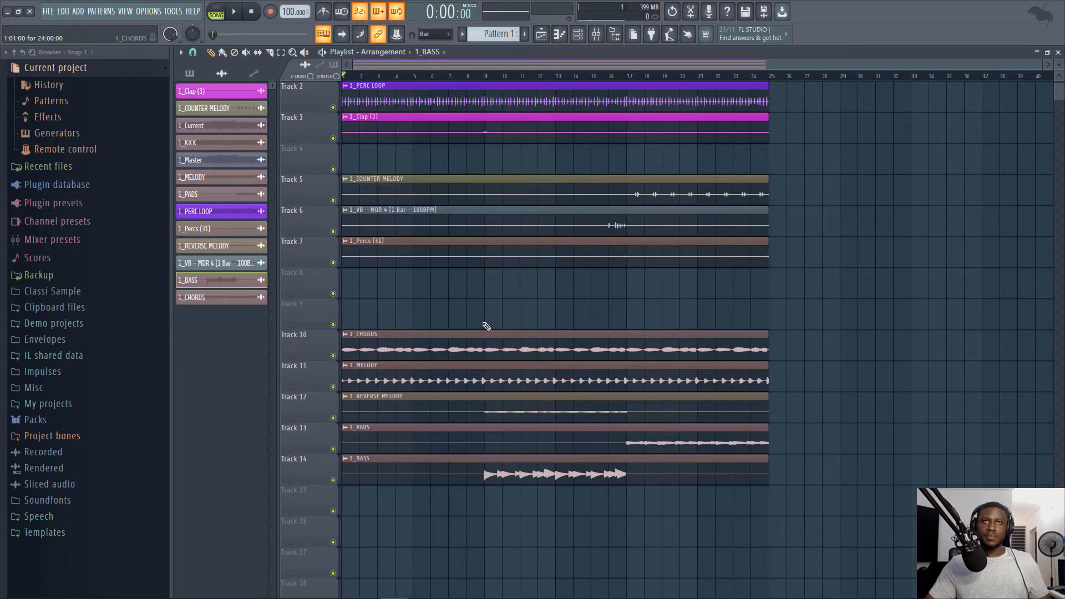
Step: Change the color of the 1_COUNTER MELODY clip on Track 5 to Crimson, #D31356
{"action": "left_click", "coordinate": [345, 179]}
{"action": "left_click", "coordinate": [371, 242]}
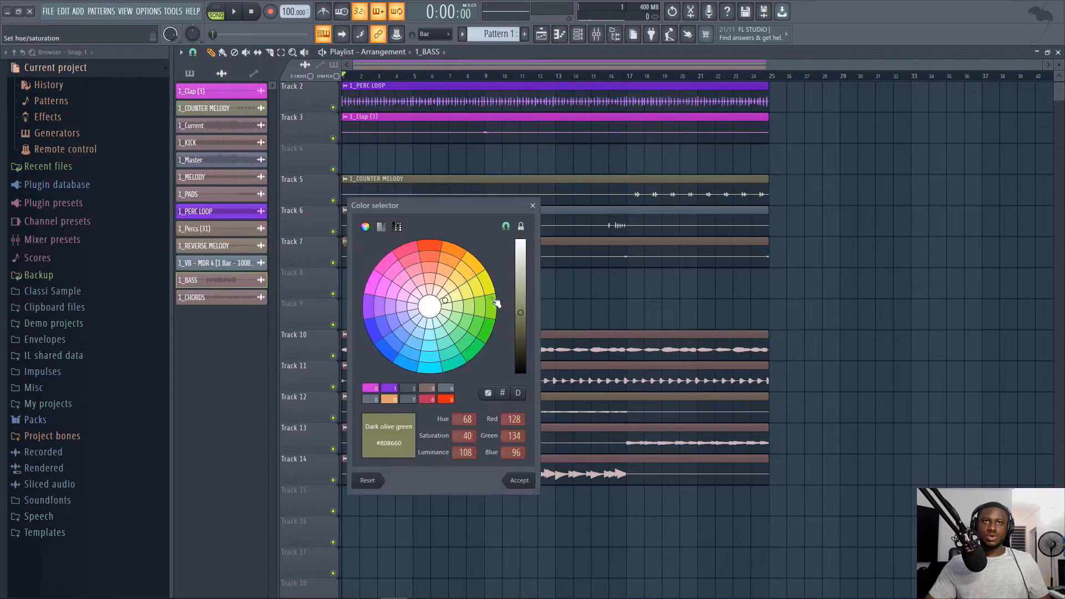
{"action": "left_click", "coordinate": [409, 249]}
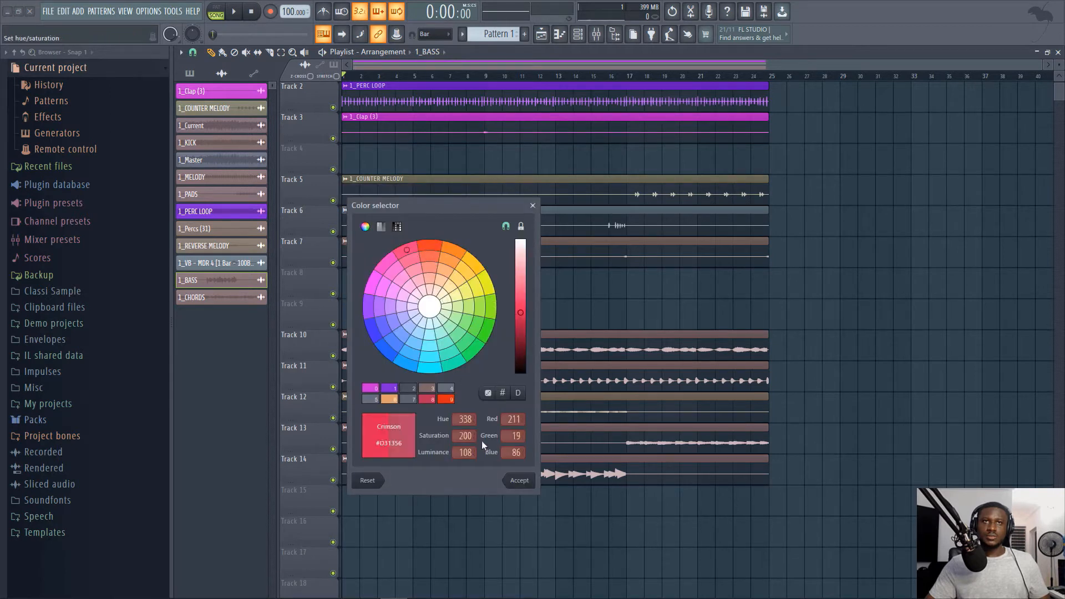
{"action": "left_click", "coordinate": [518, 480]}
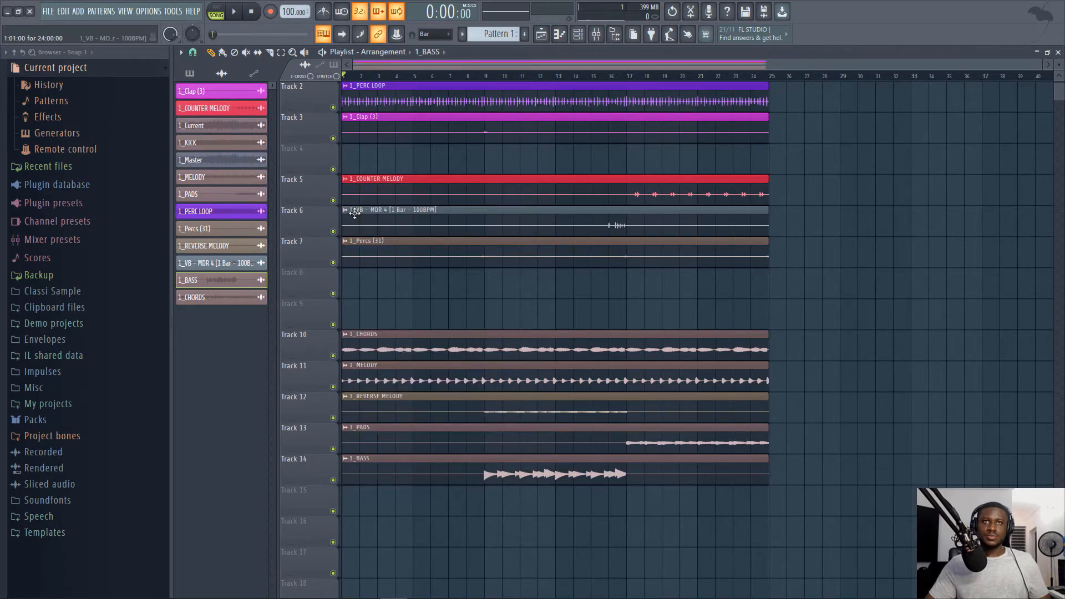
Step: Change the color of the 1_VB - MDR 4 clip on Track 6 to the red shade Fire brick
{"action": "left_click", "coordinate": [345, 210]}
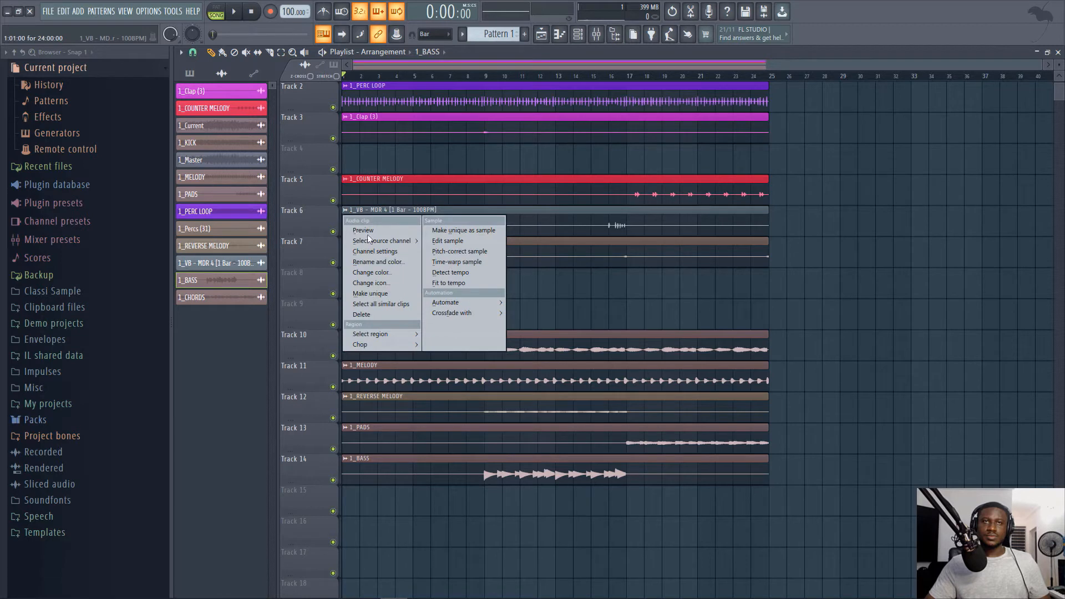
{"action": "left_click", "coordinate": [375, 272]}
{"action": "left_click", "coordinate": [424, 286]}
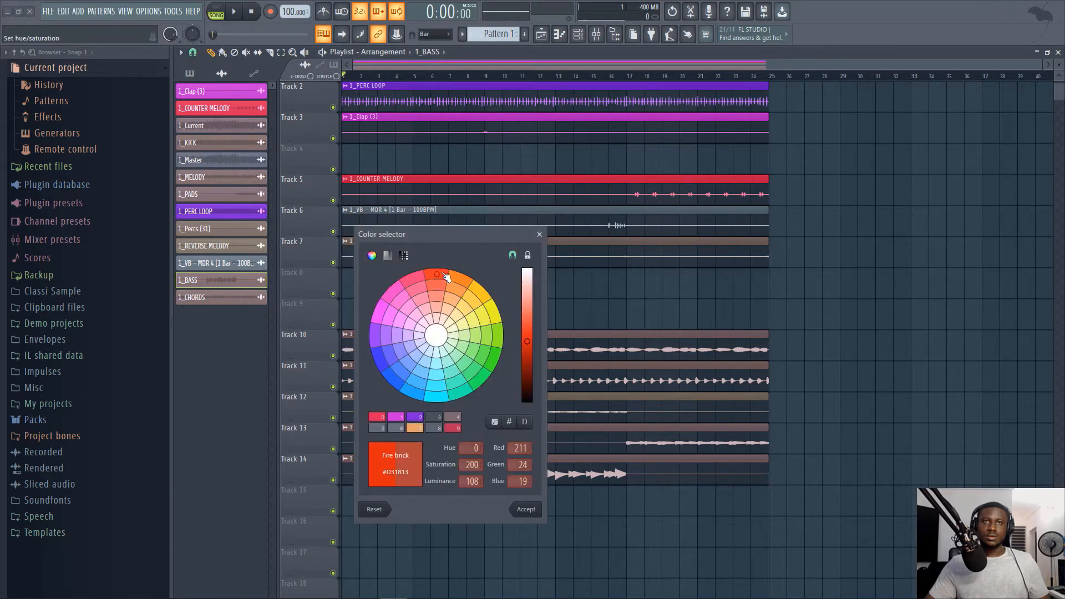
{"action": "left_click", "coordinate": [533, 509]}
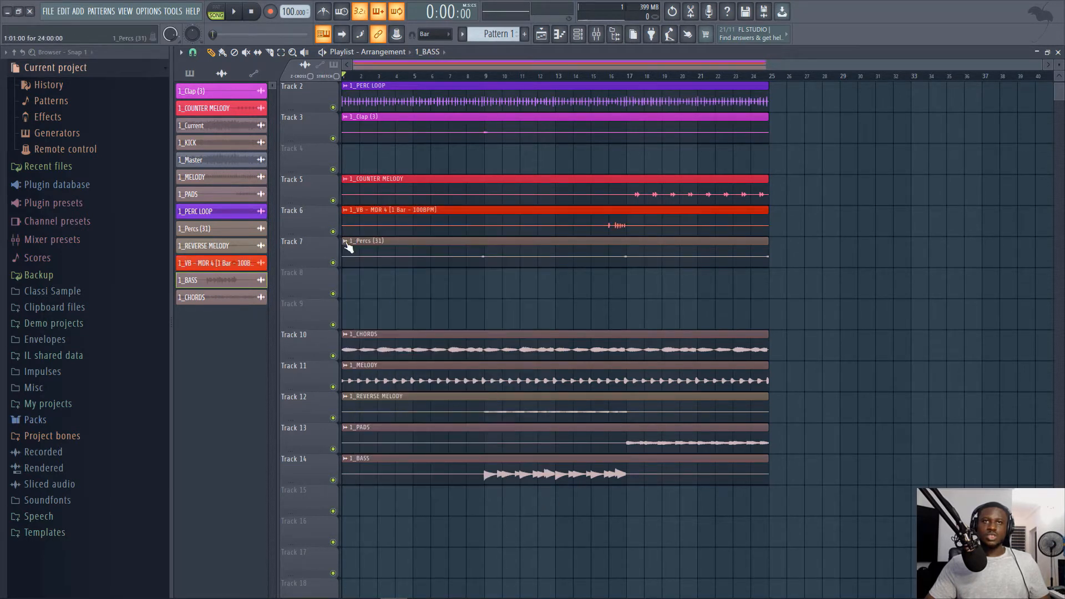
Step: Change the color of the 1_Percs (31) clip on Track 7 to Orange, #D36013
{"action": "left_click", "coordinate": [346, 242]}
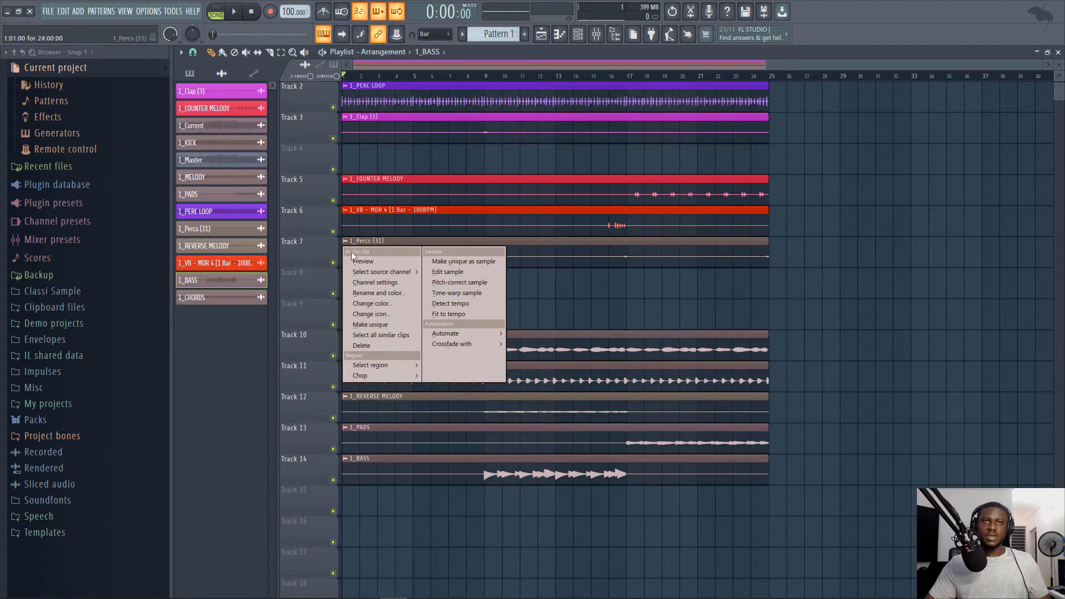
{"action": "left_click", "coordinate": [370, 305]}
{"action": "left_click", "coordinate": [455, 310]}
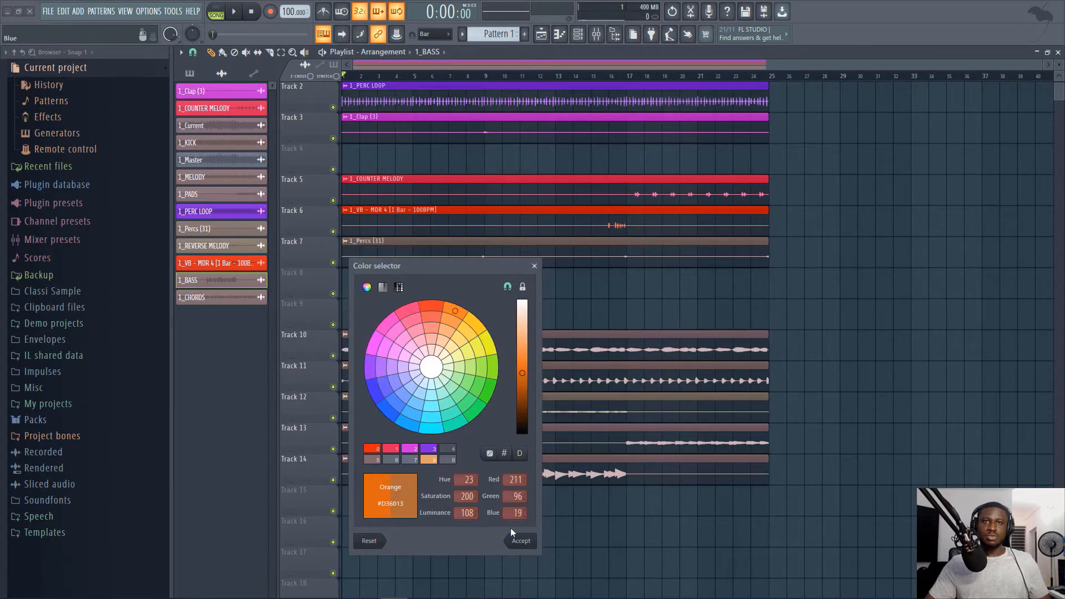
{"action": "left_click", "coordinate": [522, 541]}
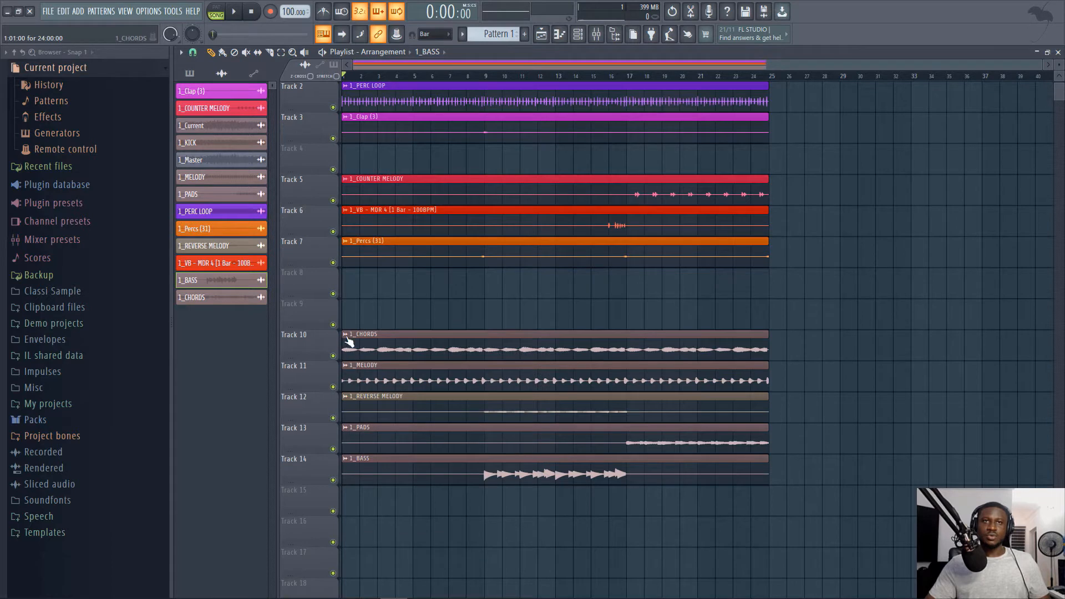
Step: Change the color of the 1_CHORDS clip on Track 10 to a saturated green
{"action": "left_click", "coordinate": [346, 335]}
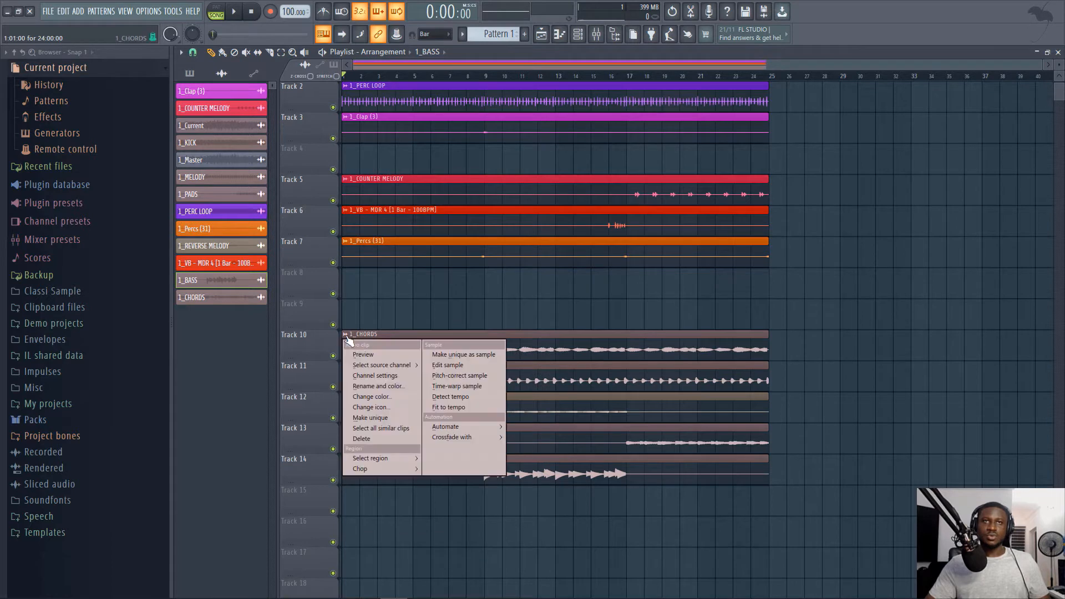
{"action": "left_click", "coordinate": [378, 396]}
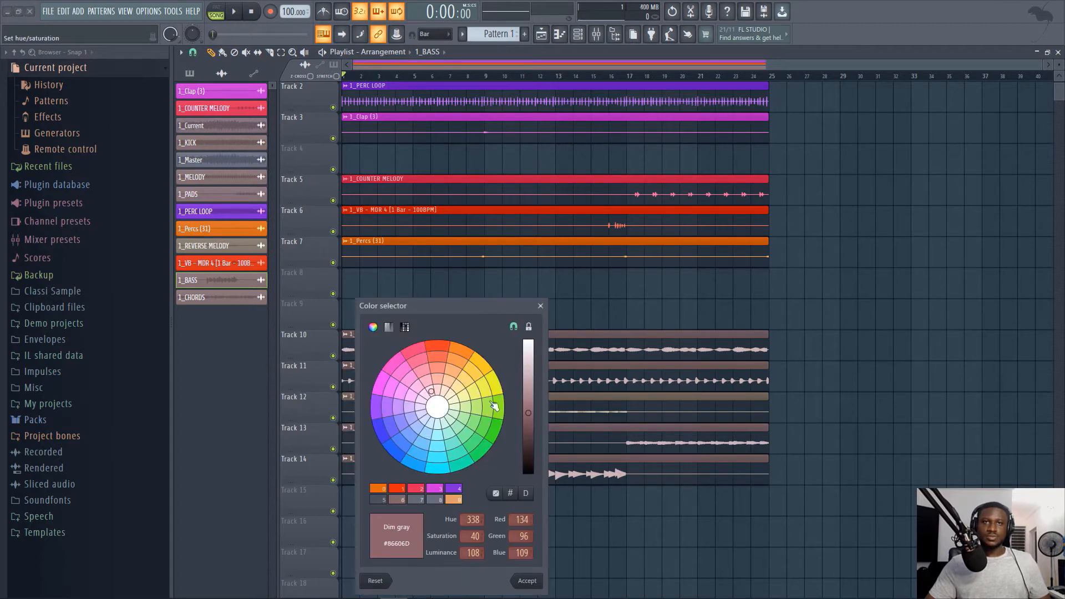
{"action": "left_click", "coordinate": [499, 411]}
{"action": "left_click", "coordinate": [541, 582]}
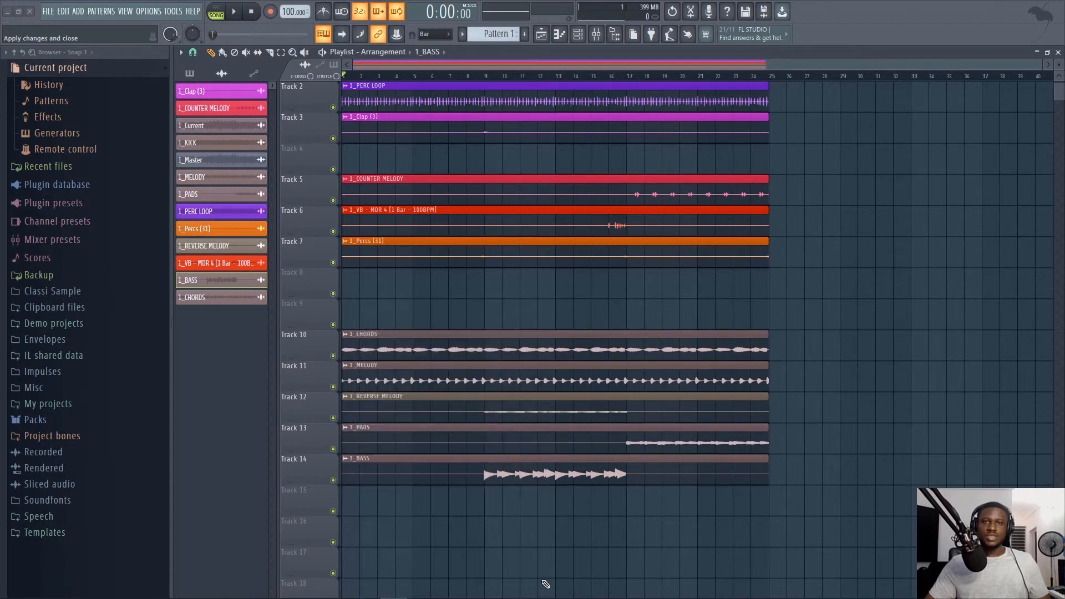
Step: Change the color of the 1_MELODY clip on Track 11 to Lime green, #13D348
{"action": "right_click", "coordinate": [345, 371]}
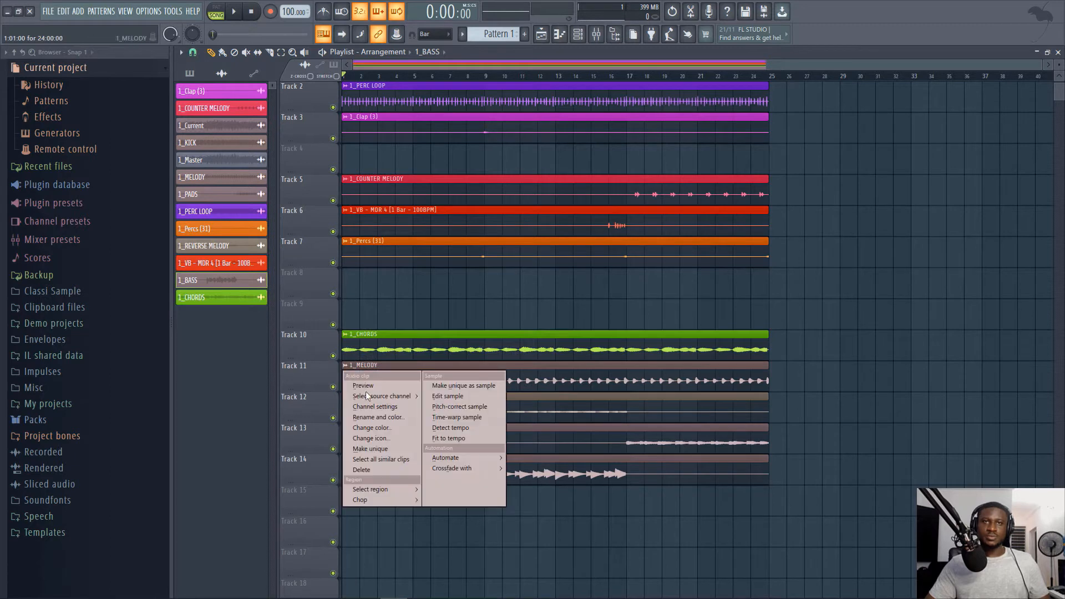
{"action": "left_click", "coordinate": [391, 428]}
{"action": "left_click", "coordinate": [507, 451]}
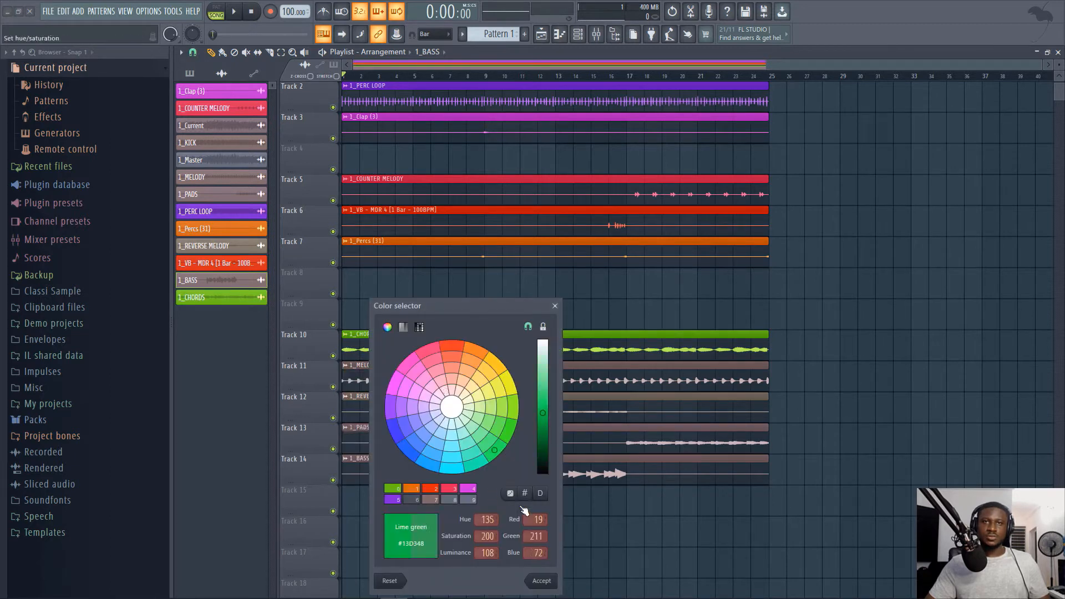
{"action": "left_click", "coordinate": [541, 581]}
Step: Change the color of the 1_REVERSE MELODY clip on Track 12 to Medium sea green, #13D390
{"action": "scroll", "coordinate": [408, 392], "scroll_direction": "down", "scroll_amount": 1}
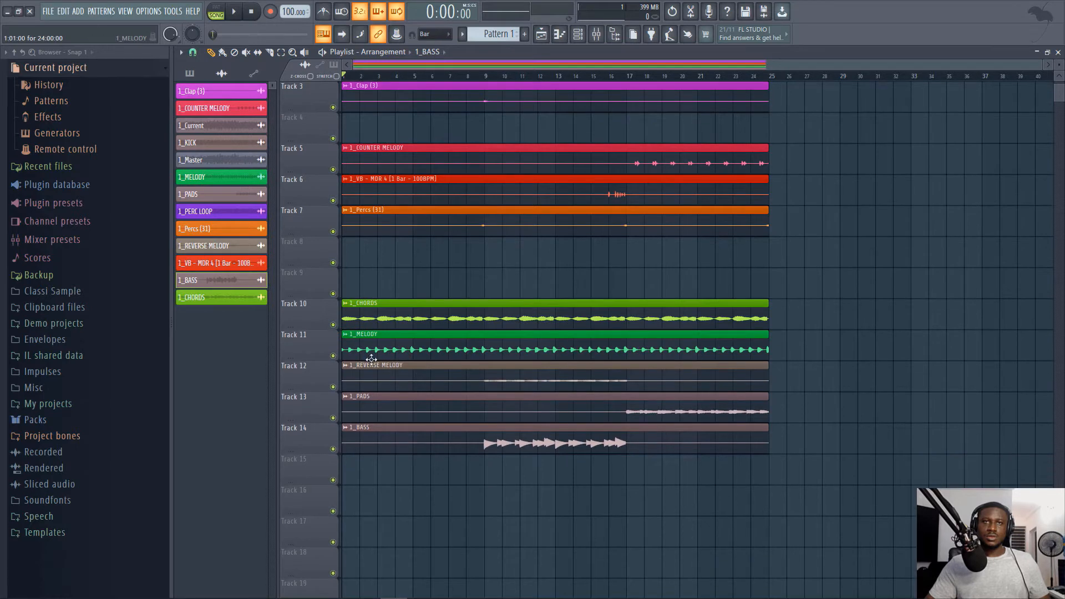
{"action": "left_click", "coordinate": [346, 367]}
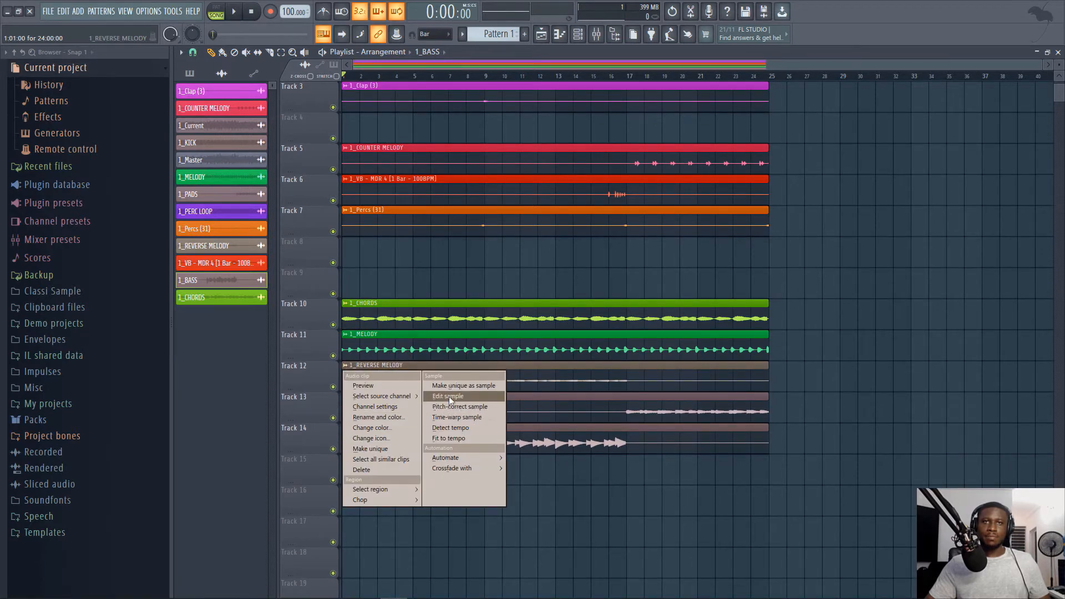
{"action": "left_click", "coordinate": [384, 427]}
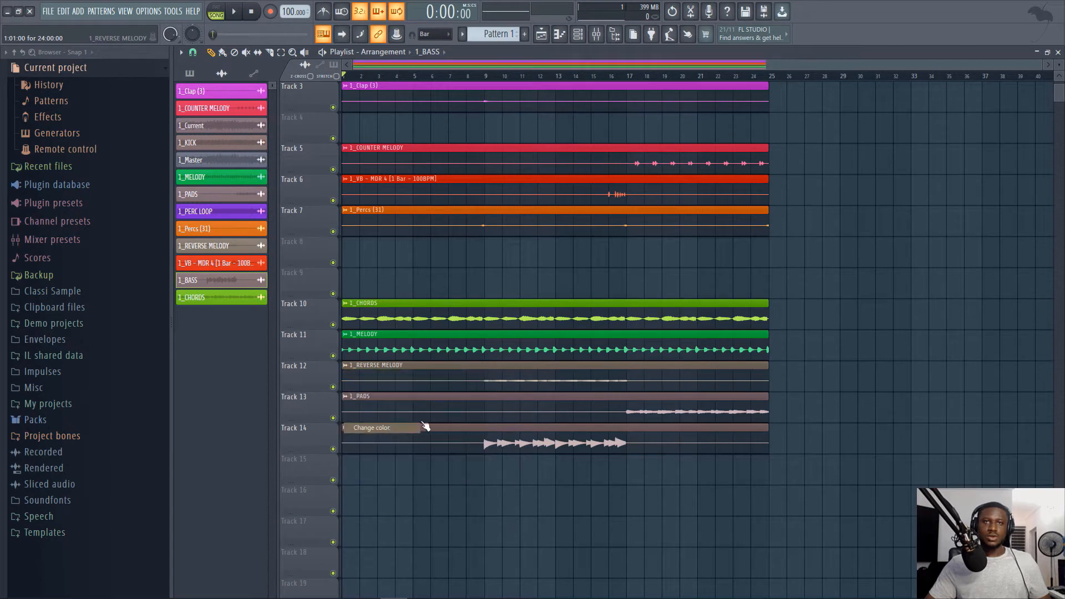
{"action": "left_click", "coordinate": [480, 466]}
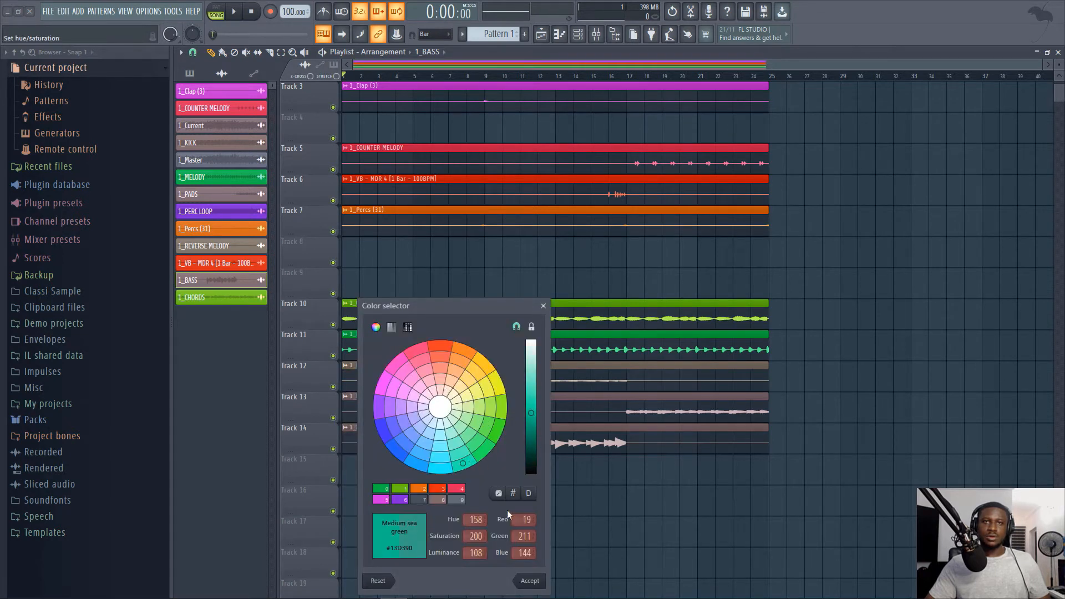
{"action": "left_click", "coordinate": [530, 581]}
Step: Change the color of the 1_PADS clip on Track 13 to Dark turquoise, #13CED3
{"action": "scroll", "coordinate": [360, 345], "scroll_direction": "down", "scroll_amount": 2}
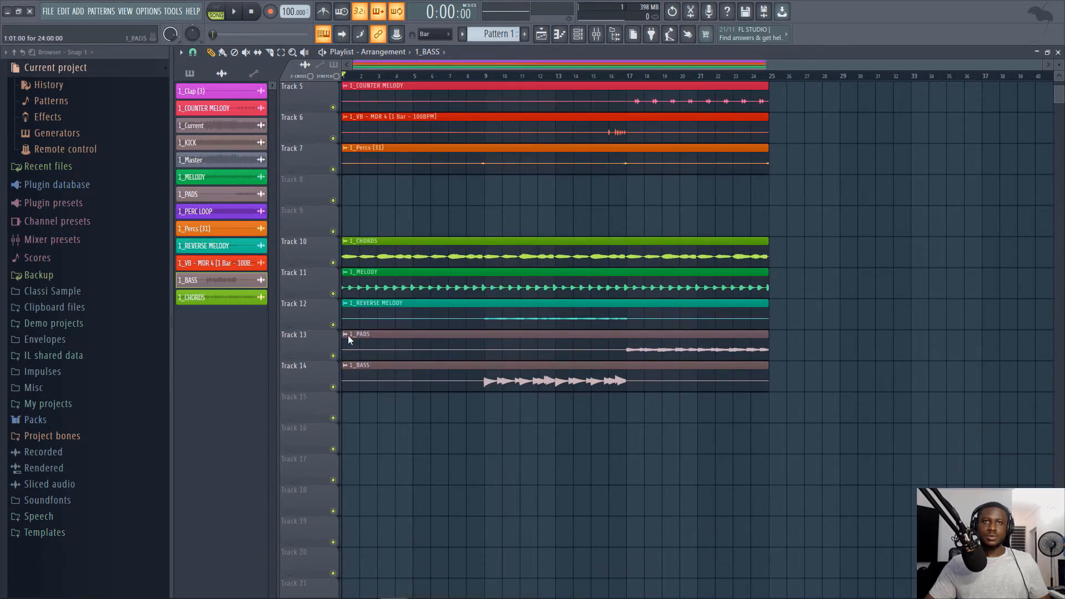
{"action": "right_click", "coordinate": [349, 336]}
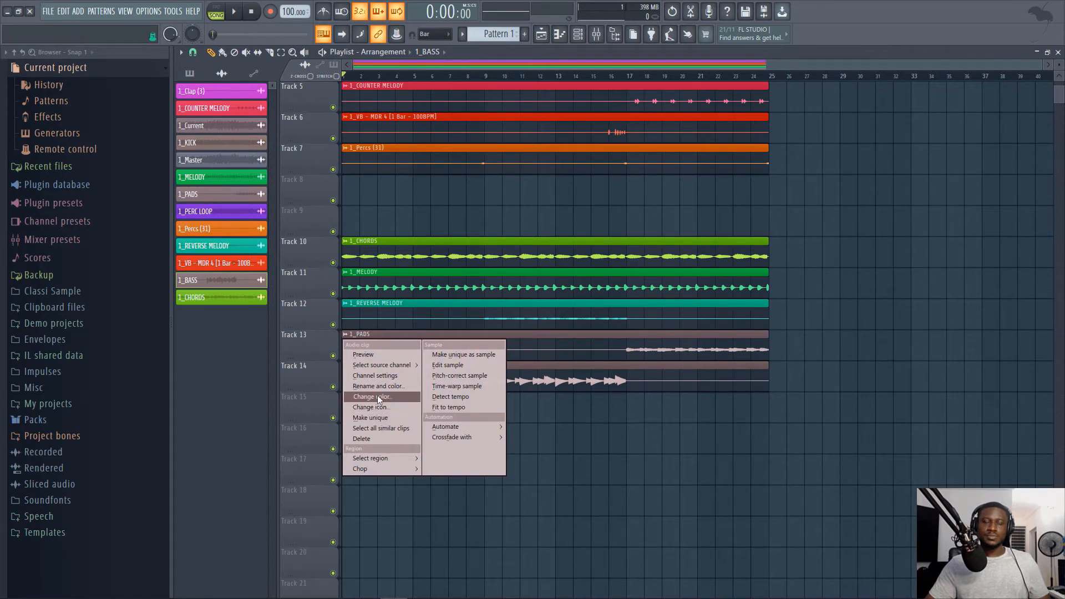
{"action": "left_click", "coordinate": [379, 398]}
{"action": "left_click", "coordinate": [448, 470]}
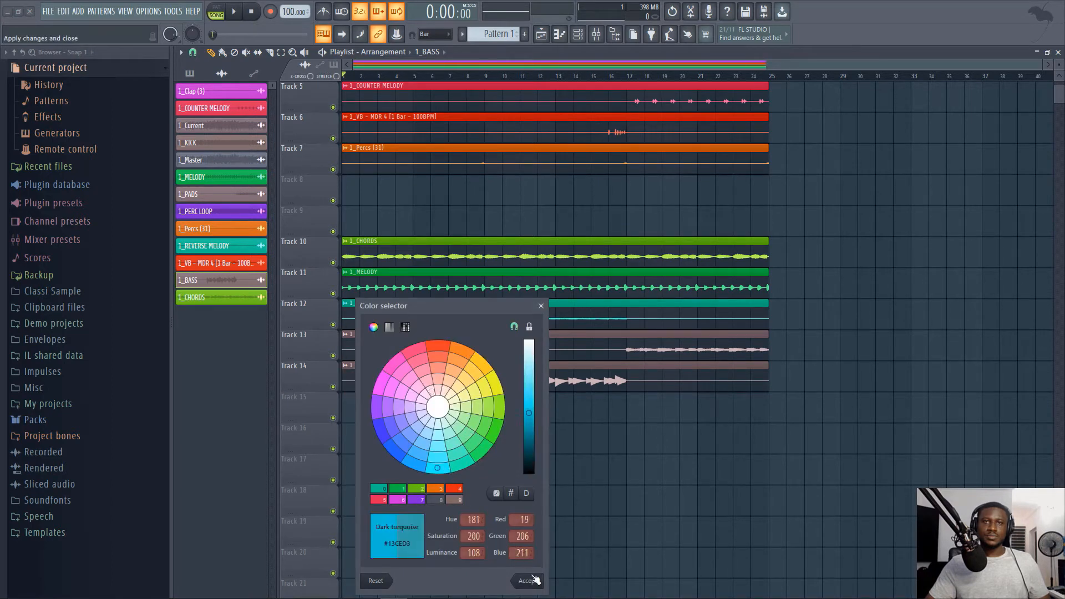
{"action": "left_click", "coordinate": [530, 581]}
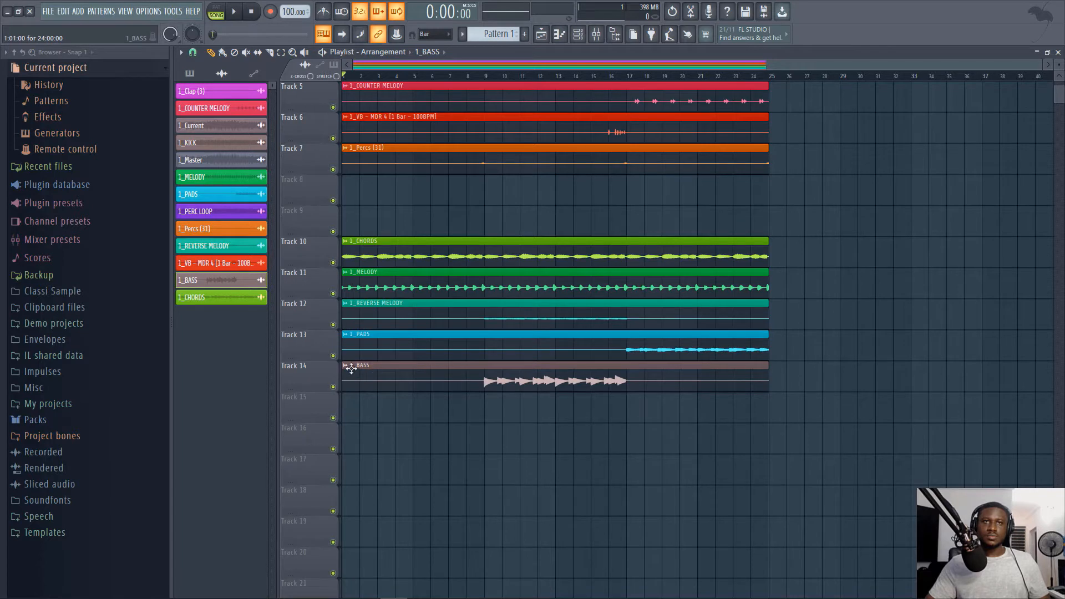
Step: Change the color of the 1_BASS clip on Track 14 to a saturated blue
{"action": "right_click", "coordinate": [351, 369]}
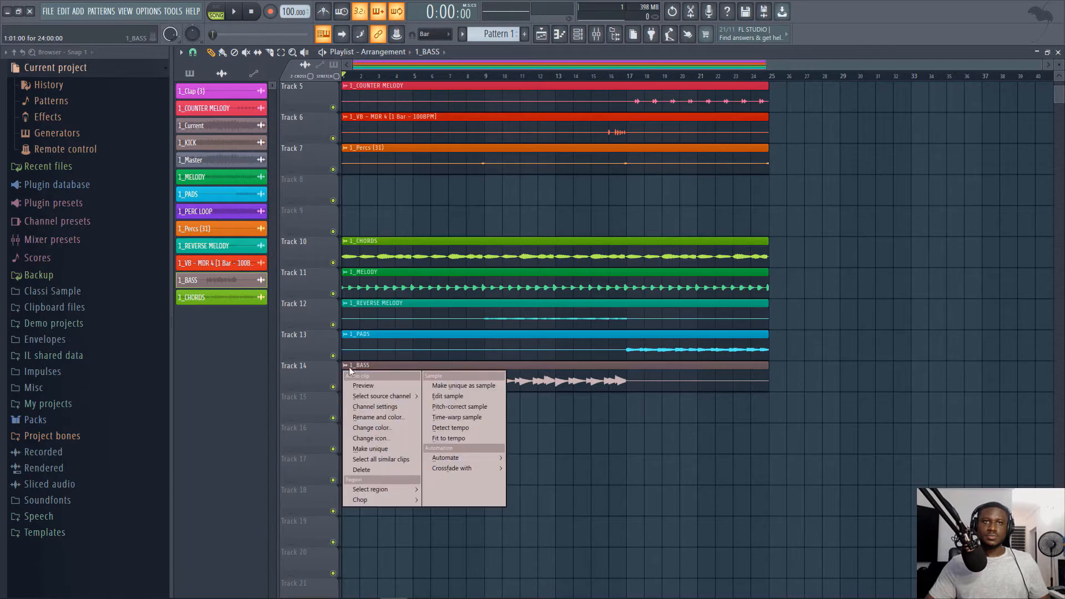
{"action": "left_click", "coordinate": [378, 429]}
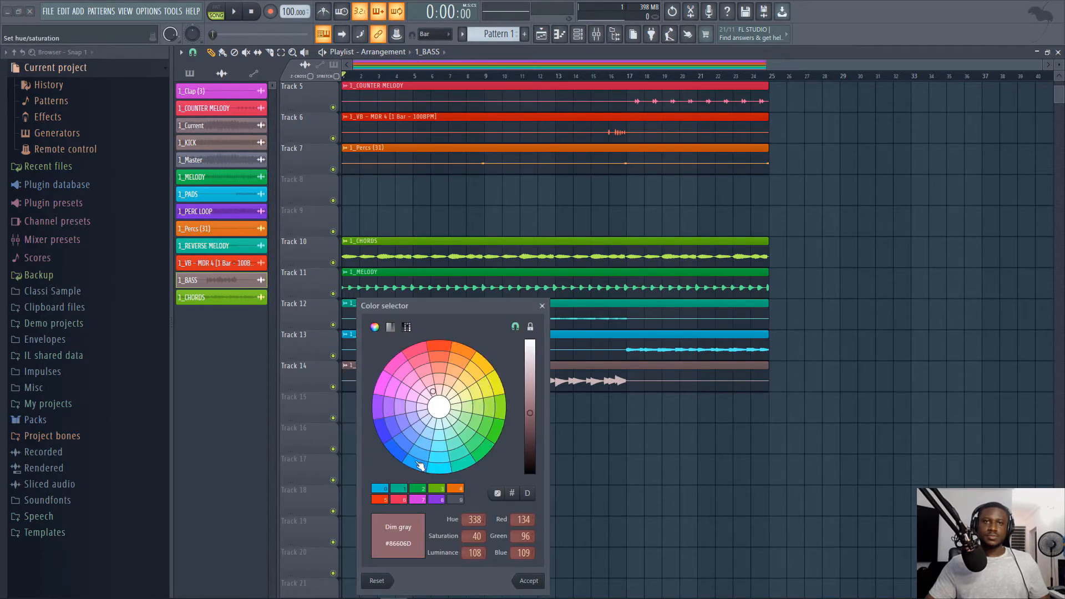
{"action": "left_click", "coordinate": [420, 466]}
{"action": "left_click", "coordinate": [528, 581]}
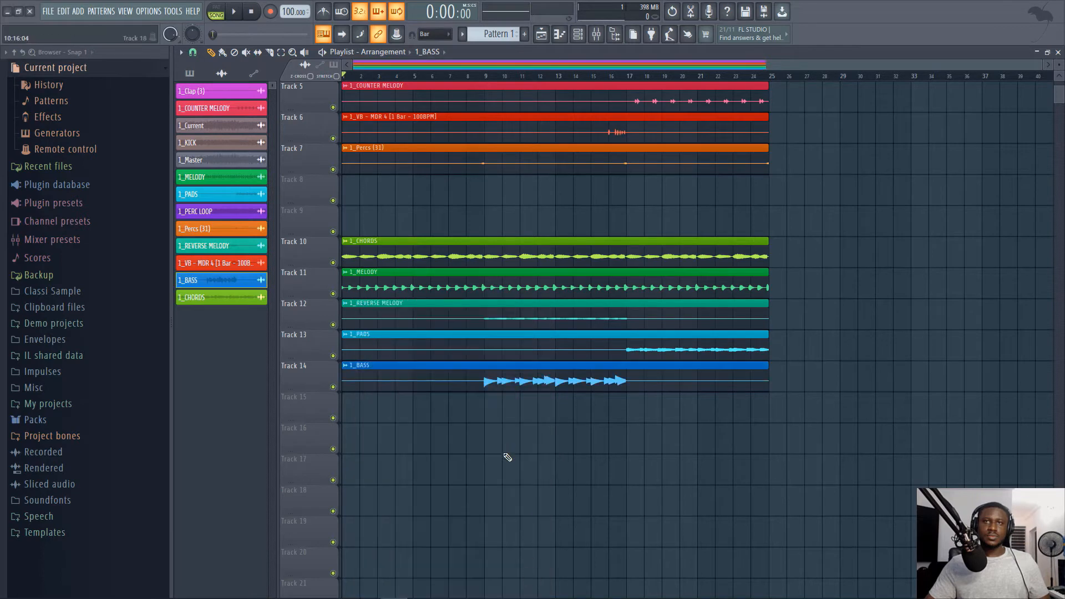
Step: Change the color of the 1_KICK clip on Track 1 to Medium blue, #3013D3
{"action": "scroll", "coordinate": [508, 457], "scroll_direction": "up", "scroll_amount": 4}
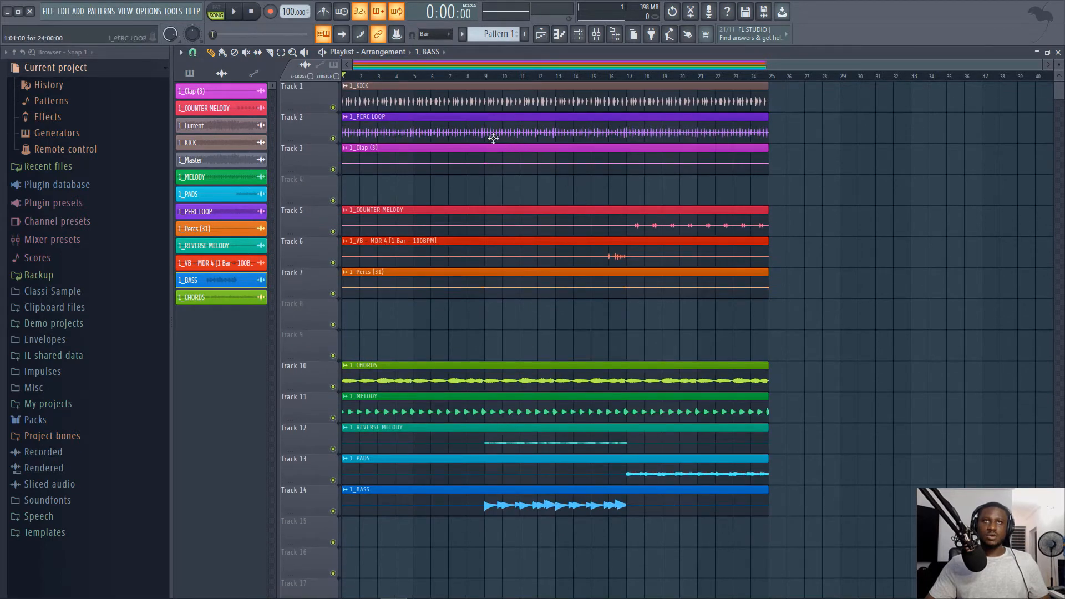
{"action": "left_click", "coordinate": [346, 86]}
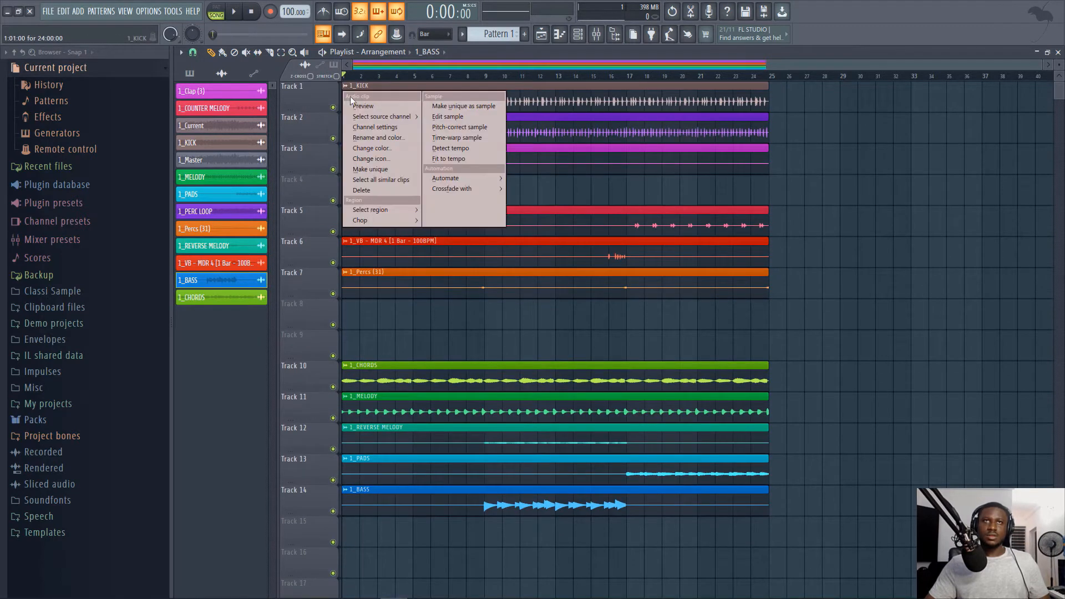
{"action": "left_click", "coordinate": [365, 148]}
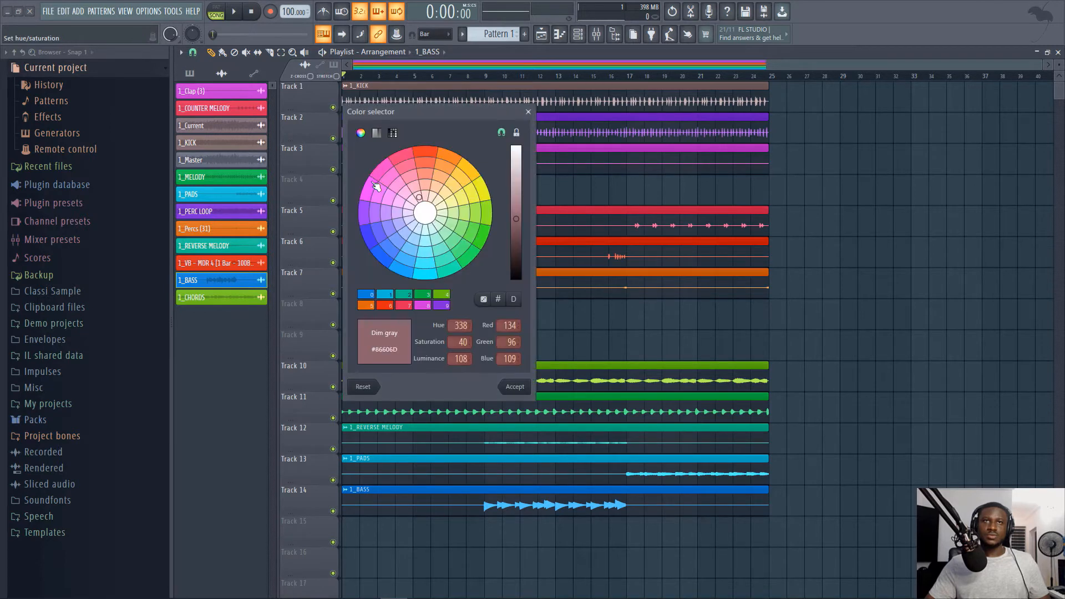
{"action": "left_click", "coordinate": [389, 260]}
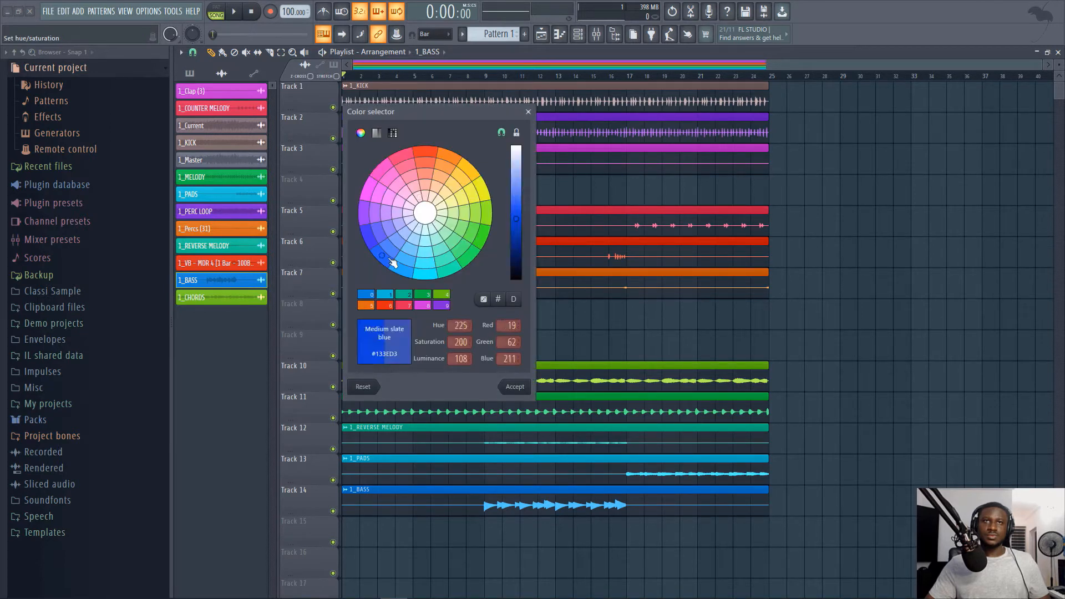
{"action": "scroll", "coordinate": [379, 244], "scroll_direction": "up", "scroll_amount": 3}
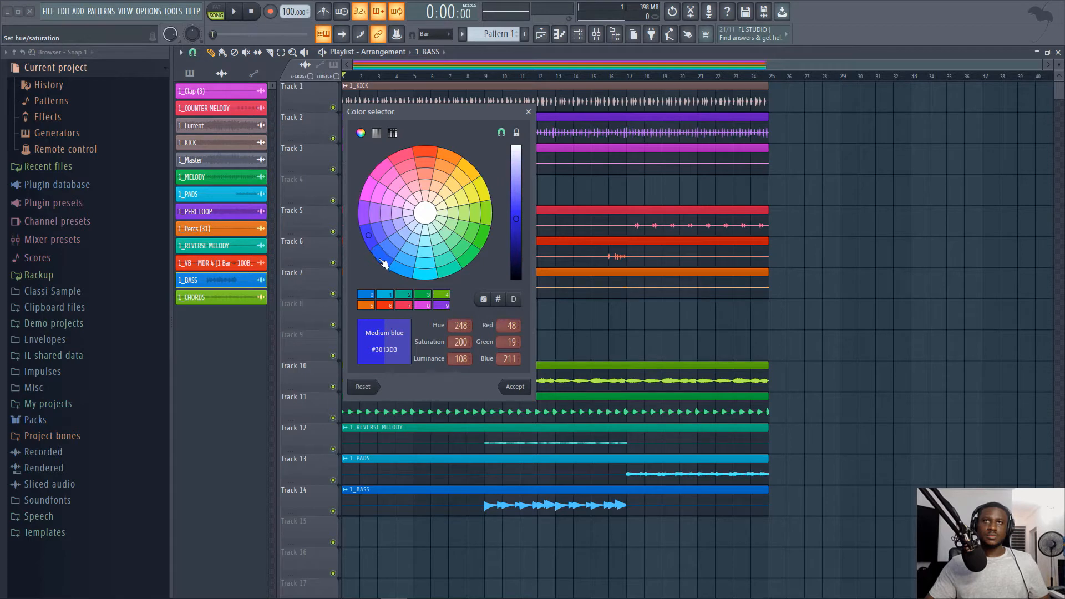
{"action": "left_click", "coordinate": [510, 386]}
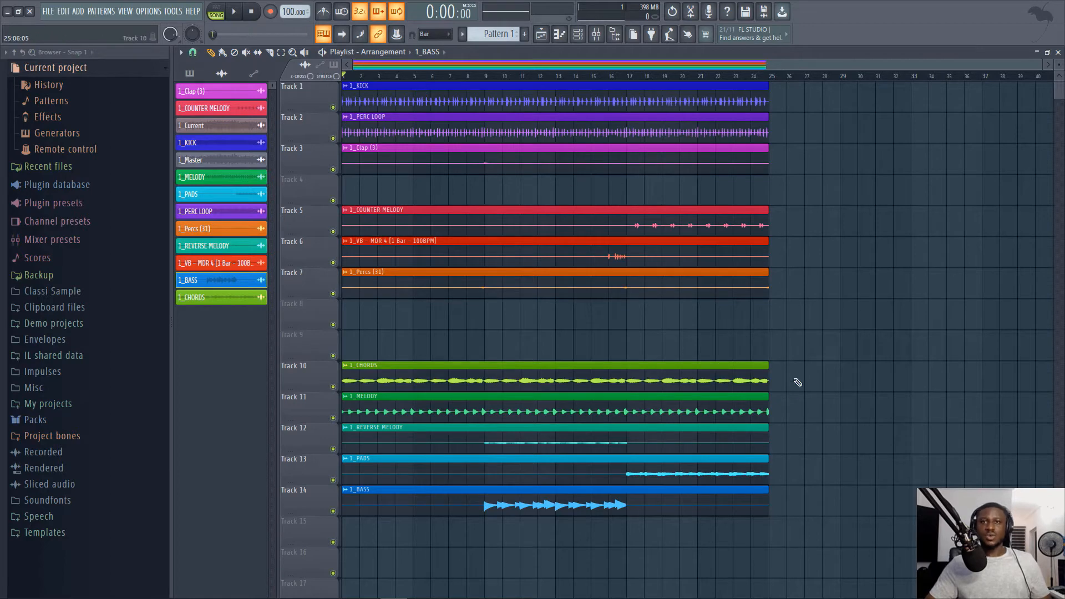
Step: Un-maximize the playlist, stretch it across the full workspace width, and shorten it to fill only the upper part of the workspace
{"action": "left_click", "coordinate": [1048, 52]}
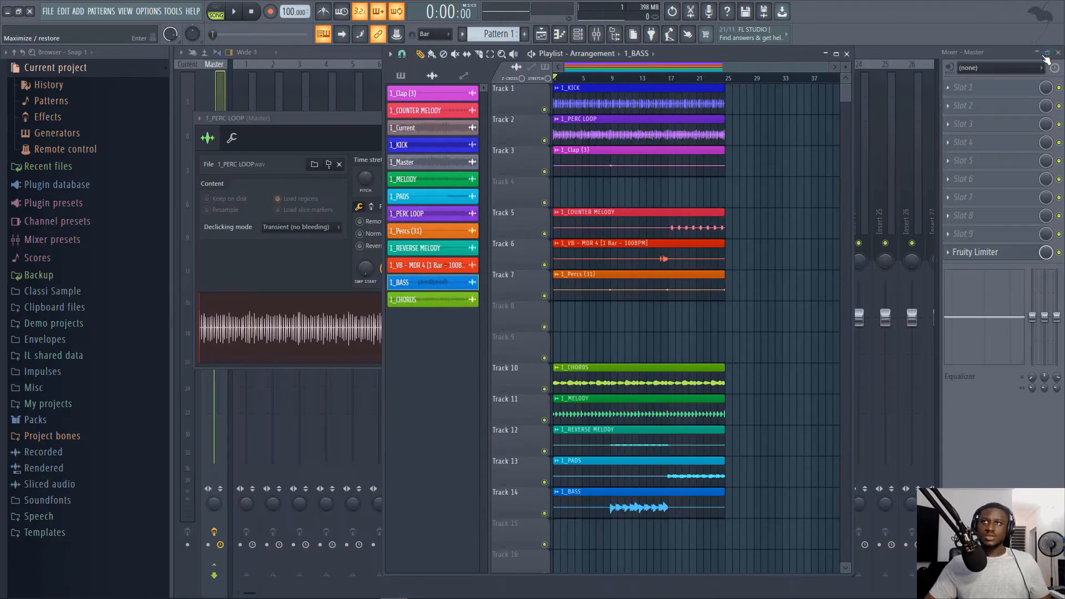
{"action": "left_click_drag", "start_coordinate": [757, 52], "coordinate": [548, 58]}
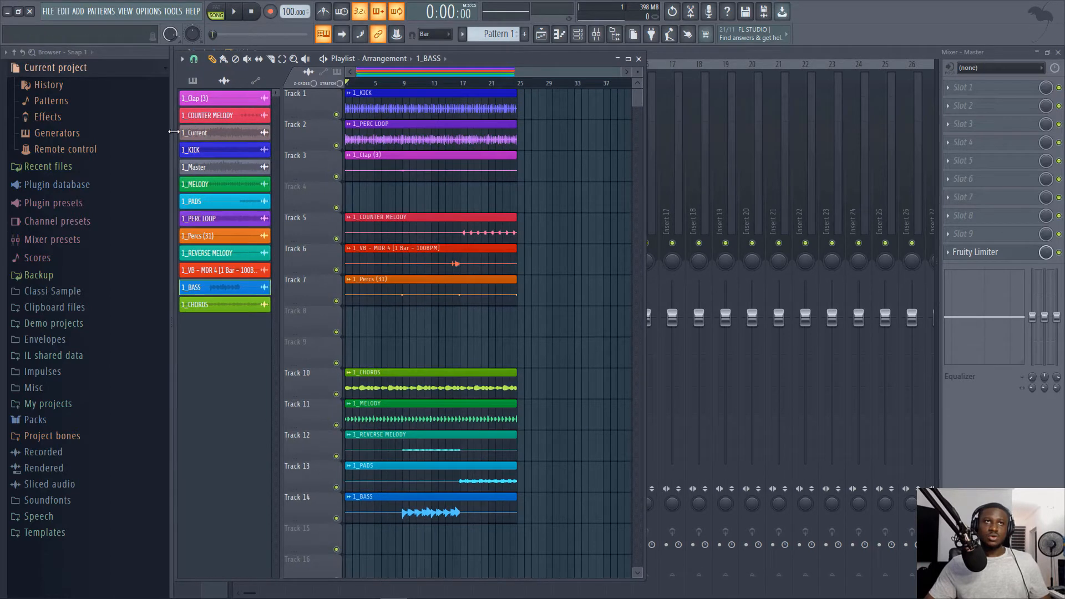
{"action": "left_click_drag", "start_coordinate": [174, 132], "coordinate": [84, 132]}
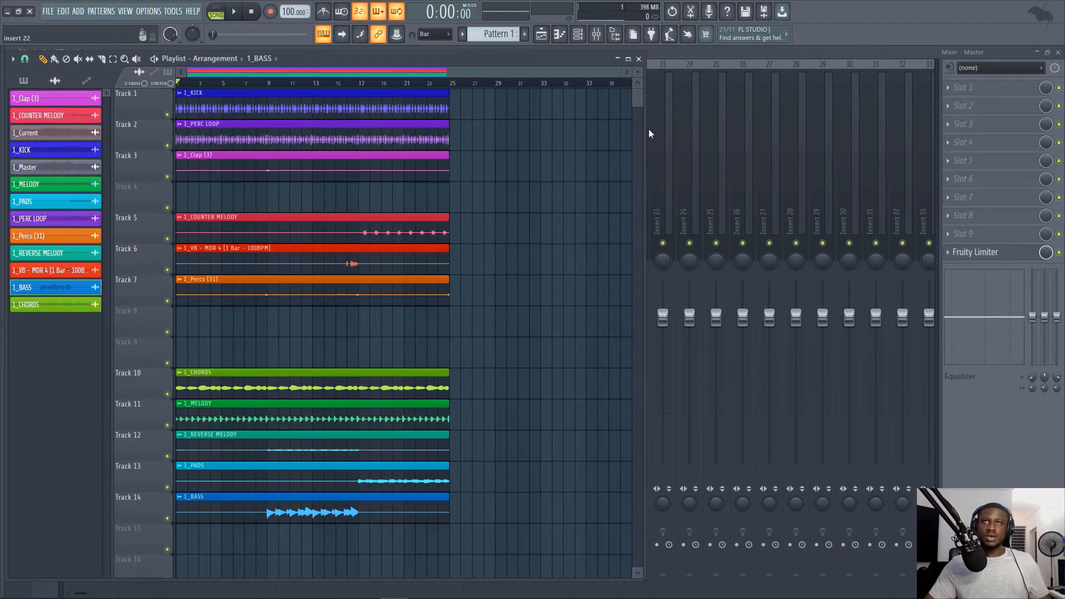
{"action": "left_click_drag", "start_coordinate": [646, 136], "coordinate": [1060, 136]}
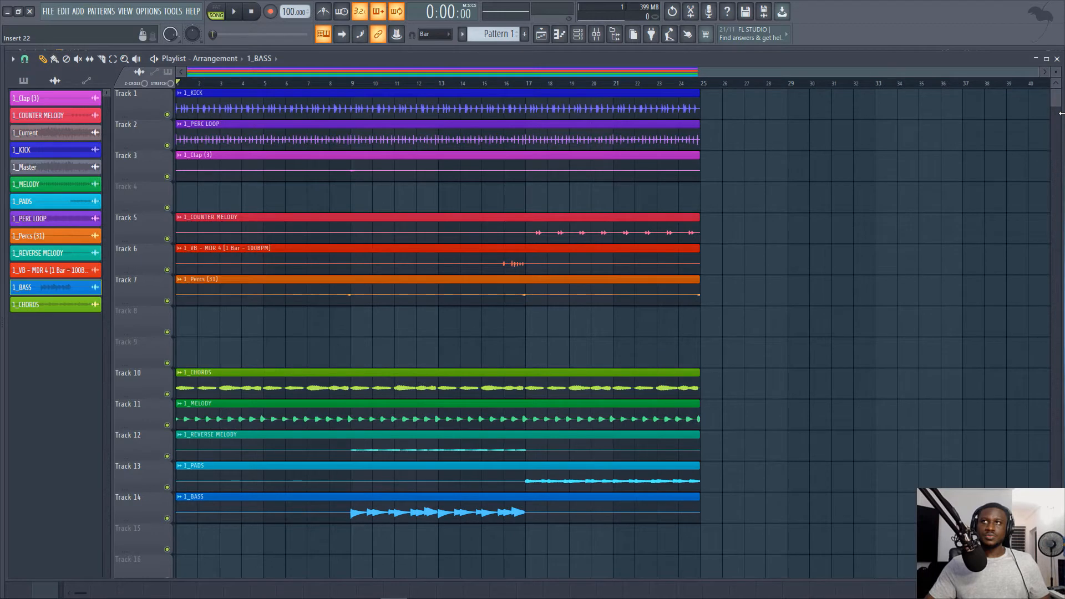
{"action": "left_click_drag", "start_coordinate": [881, 59], "coordinate": [882, 53]}
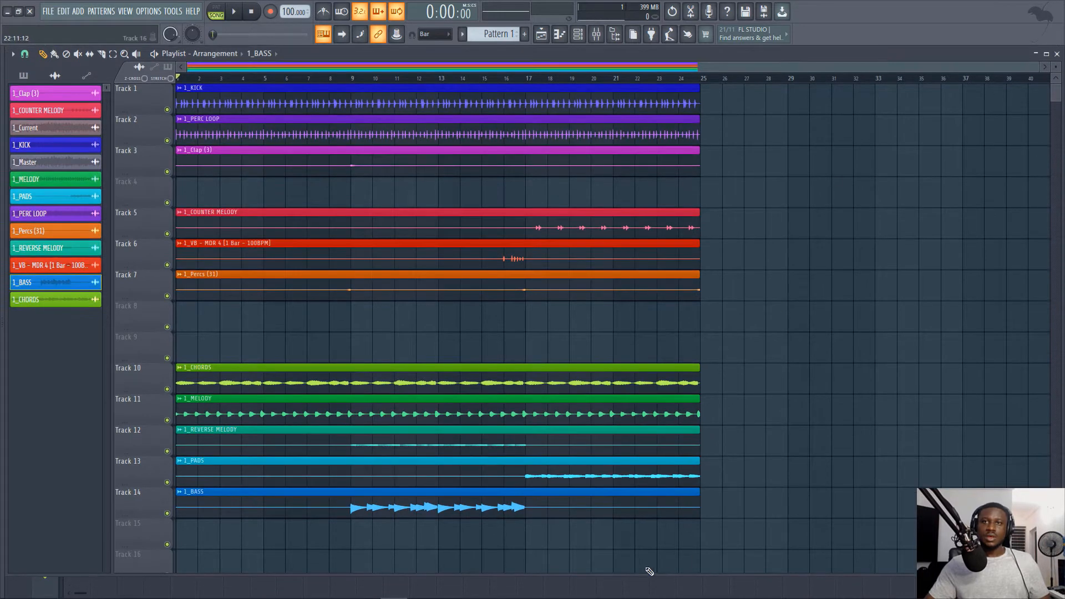
{"action": "left_click_drag", "start_coordinate": [624, 574], "coordinate": [675, 265]}
Step: Un-maximize the mixer, place it directly below the playlist, and enlarge it to fill the rest of the workspace
{"action": "left_click", "coordinate": [933, 415]}
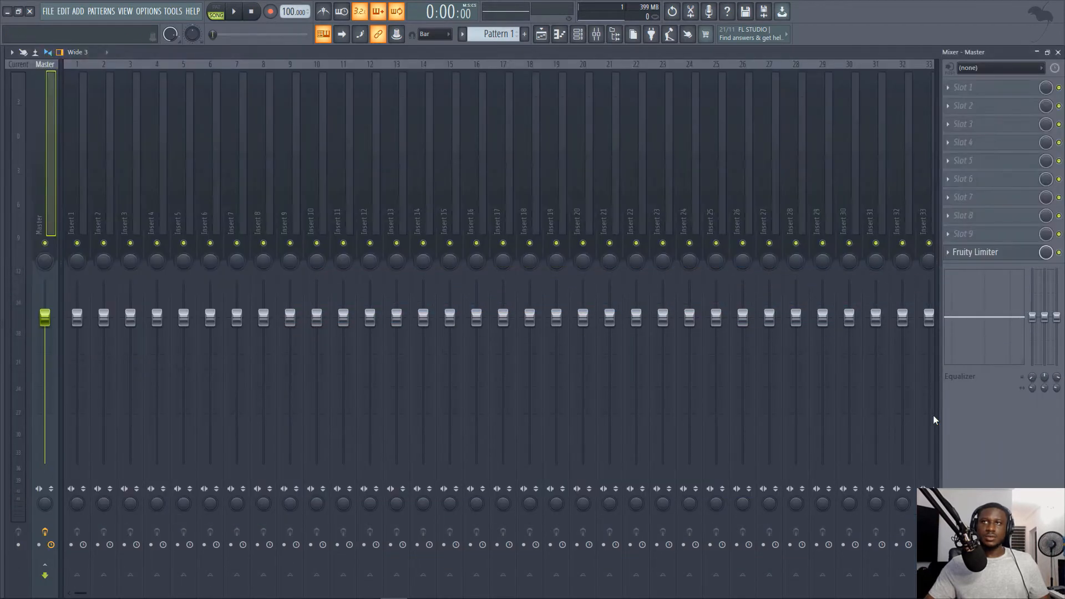
{"action": "double_click", "coordinate": [805, 55]}
{"action": "left_click_drag", "start_coordinate": [452, 203], "coordinate": [298, 271]}
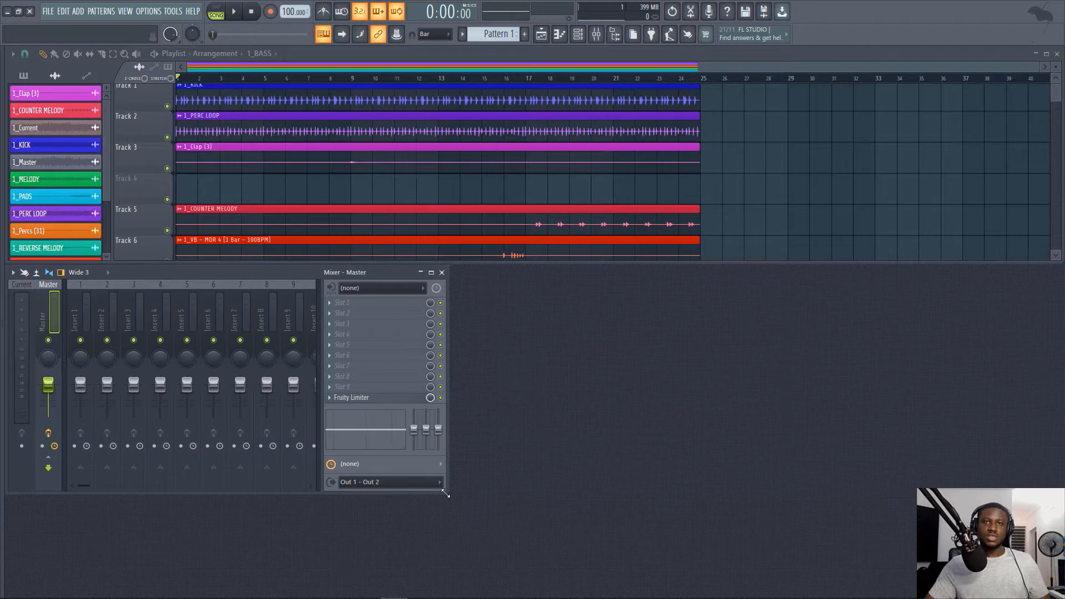
{"action": "left_click_drag", "start_coordinate": [448, 495], "coordinate": [1063, 597]}
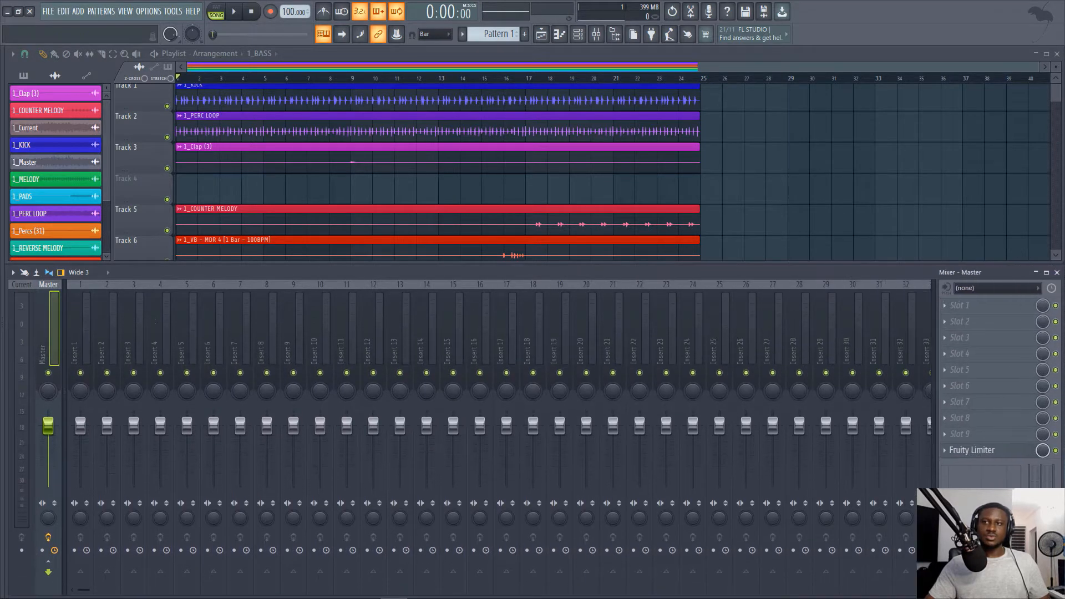
Step: Zoom the playlist out vertically until all clips from Track 1 to Track 14 fit in the shortened window
{"action": "scroll", "coordinate": [511, 183], "scroll_direction": "down", "scroll_amount": 2}
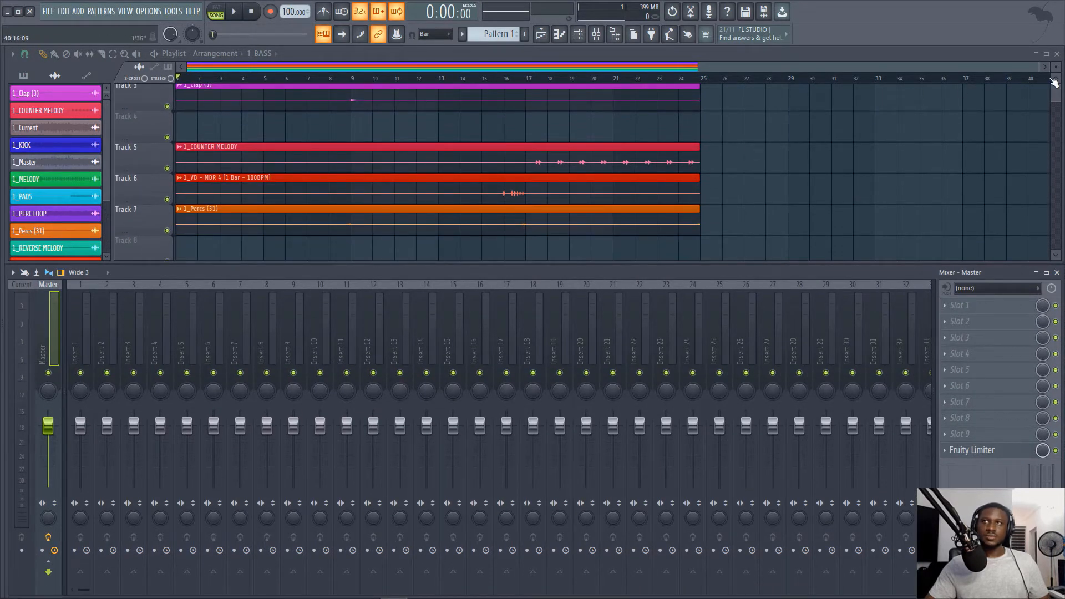
{"action": "scroll", "coordinate": [441, 185], "scroll_direction": "down", "scroll_amount": 7}
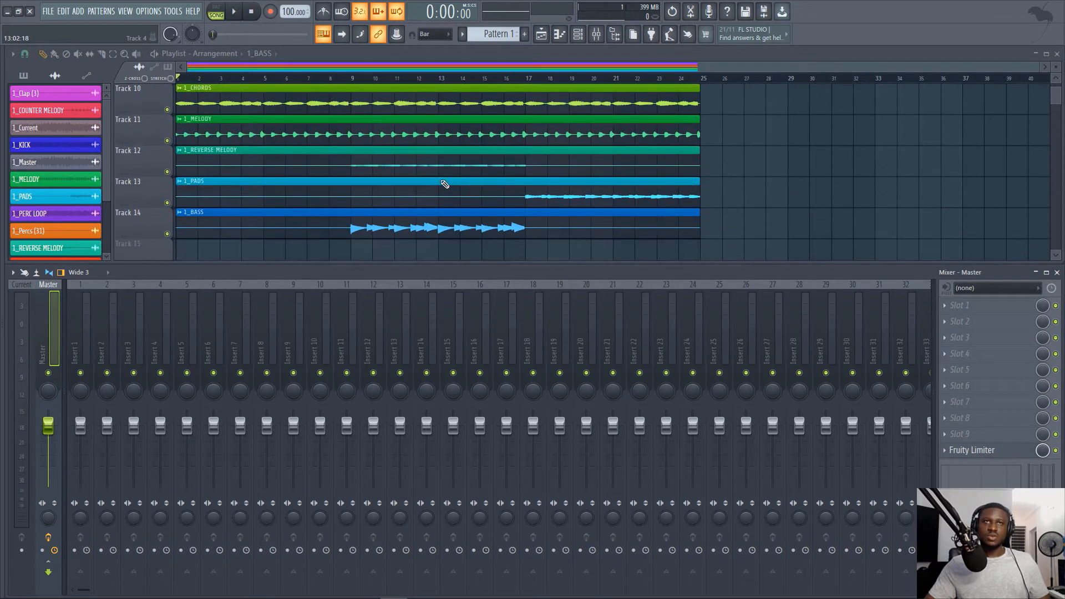
{"action": "scroll", "coordinate": [445, 184], "scroll_direction": "up", "scroll_amount": 9}
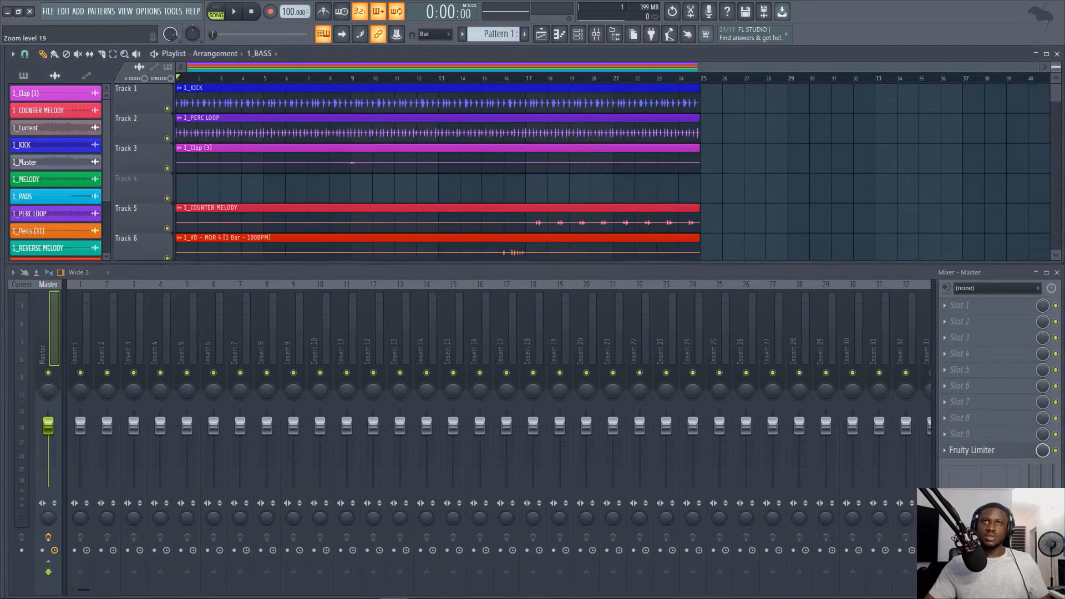
{"action": "scroll", "coordinate": [444, 172], "scroll_direction": "down", "scroll_amount": 6}
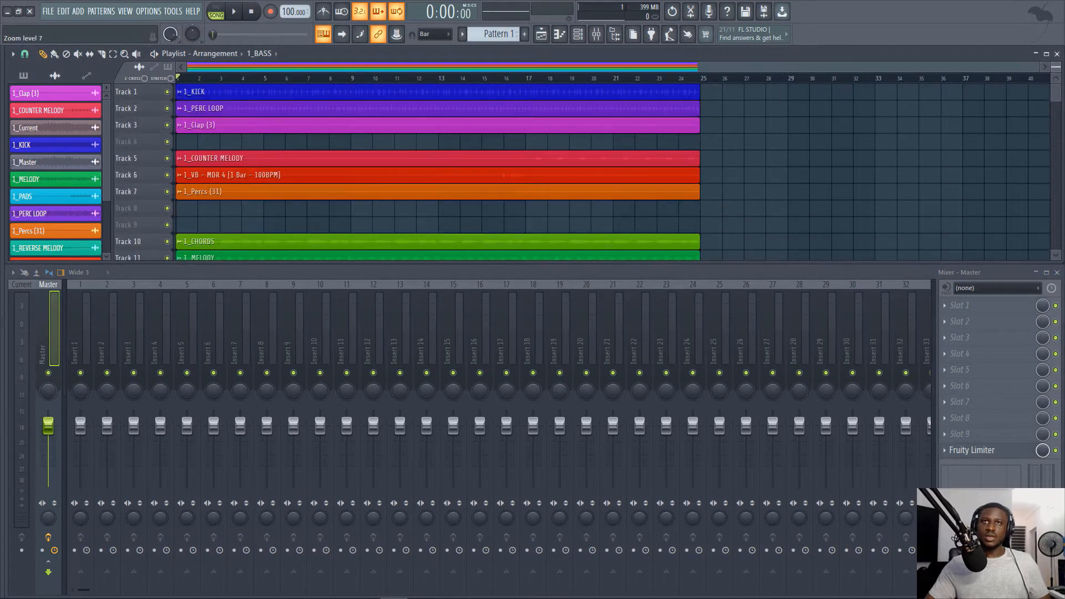
{"action": "scroll", "coordinate": [444, 172], "scroll_direction": "down", "scroll_amount": 3}
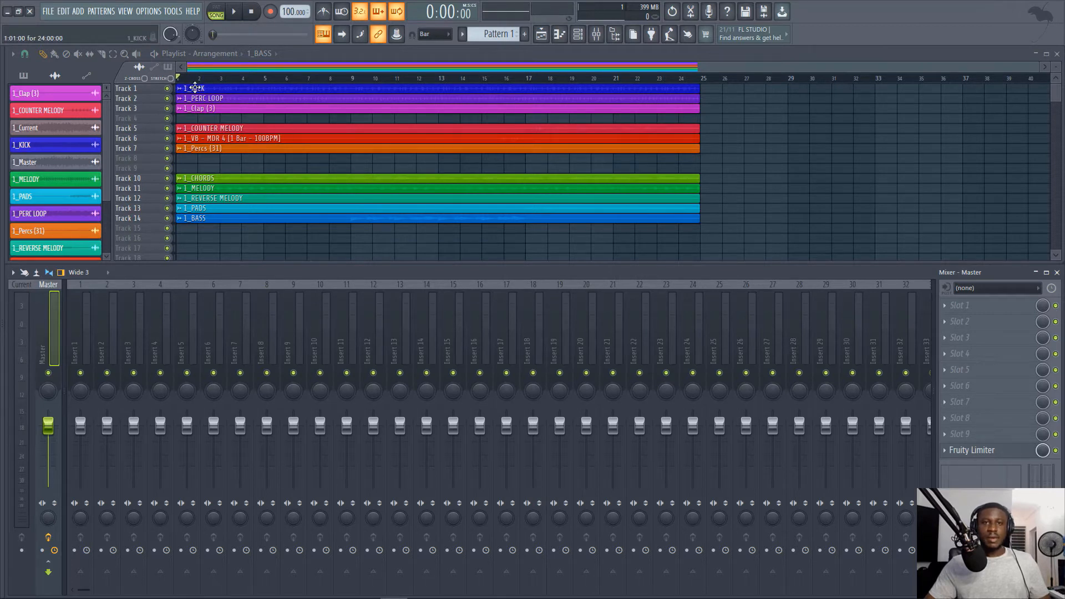
Step: Open the channel settings of the 1_KICK clip, and bring the mixer in front of them
{"action": "double_click", "coordinate": [194, 88]}
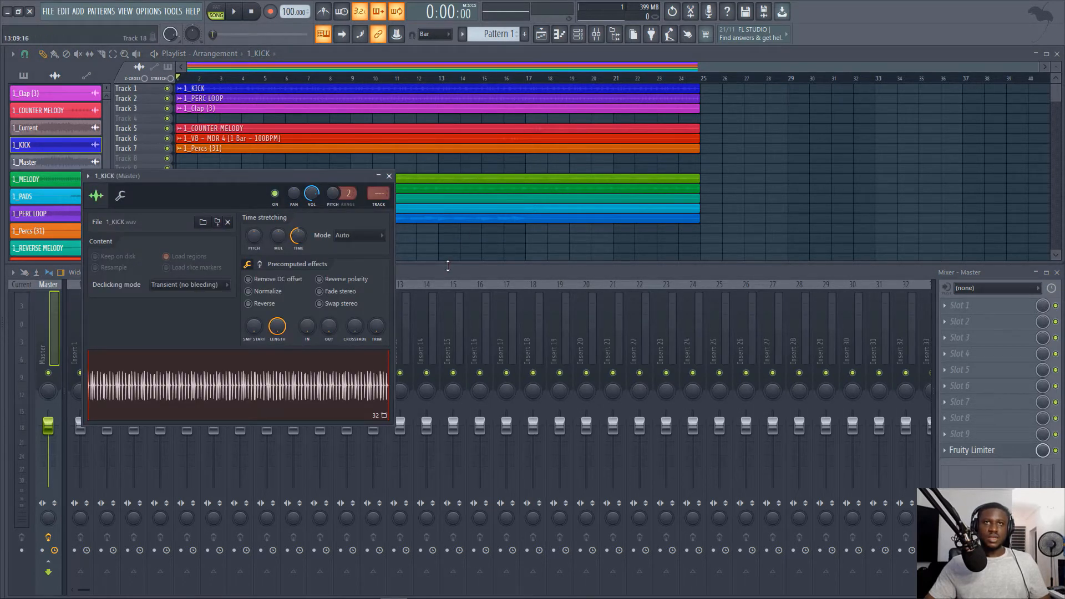
{"action": "double_click", "coordinate": [224, 88]}
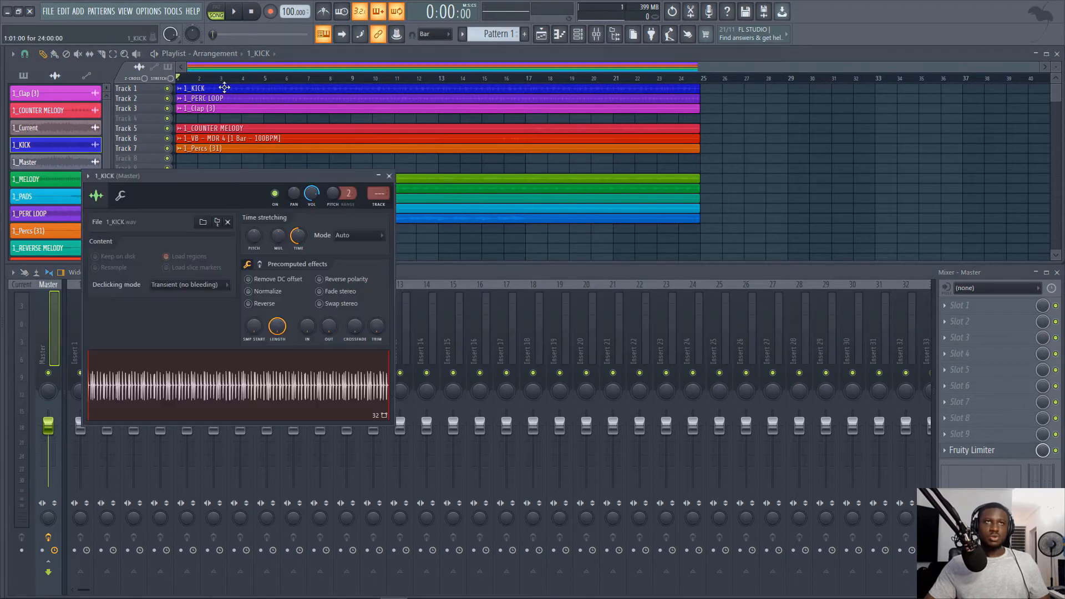
{"action": "left_click", "coordinate": [414, 278]}
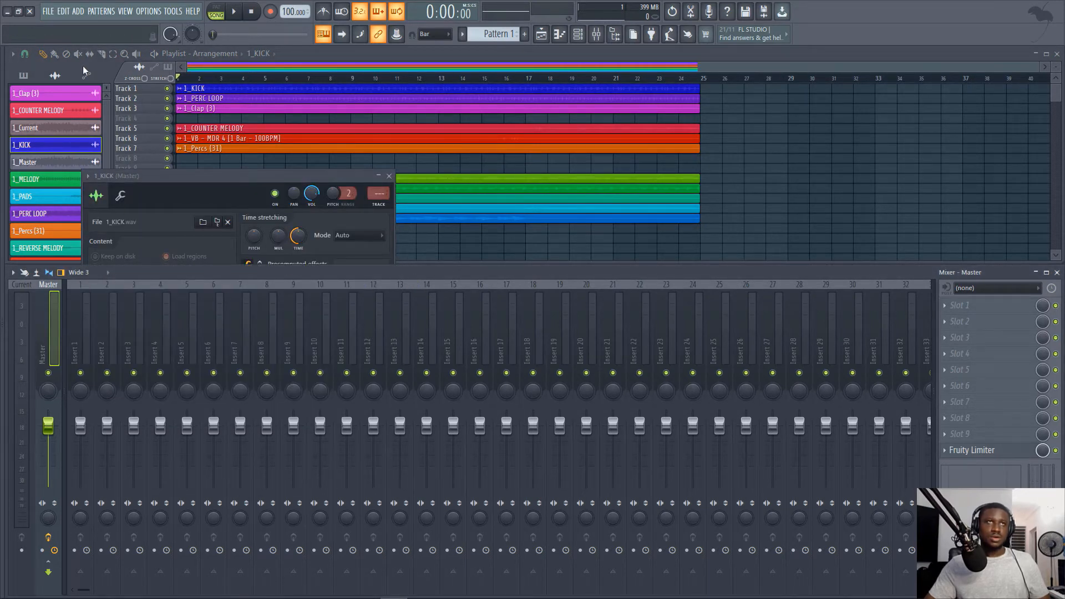
Step: Bring the playlist in front of the 1_KICK channel settings and set the playlist window to detached
{"action": "left_click", "coordinate": [211, 68]}
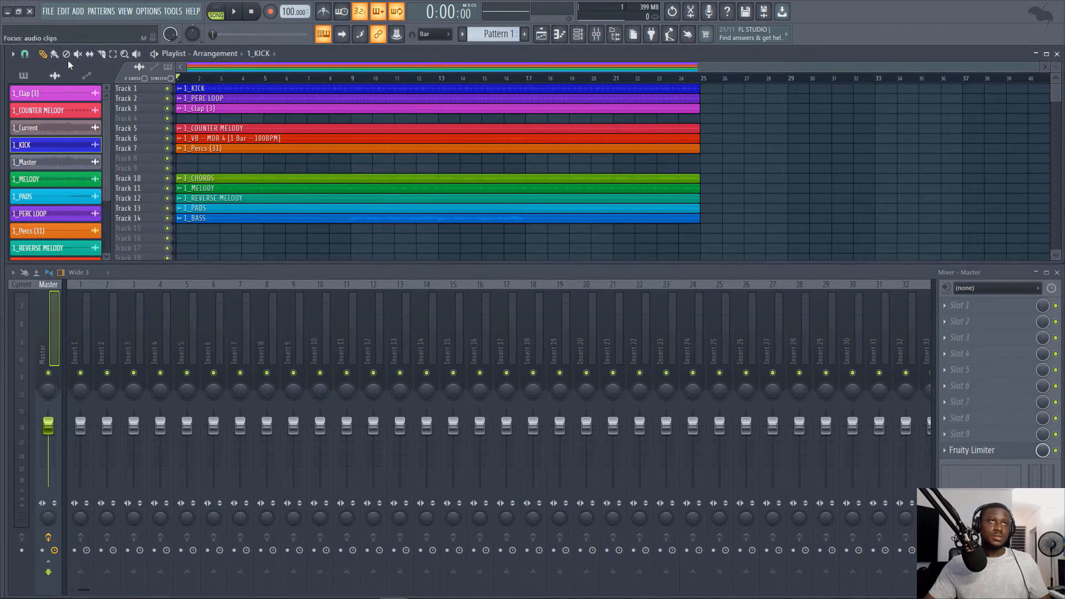
{"action": "left_click", "coordinate": [12, 53]}
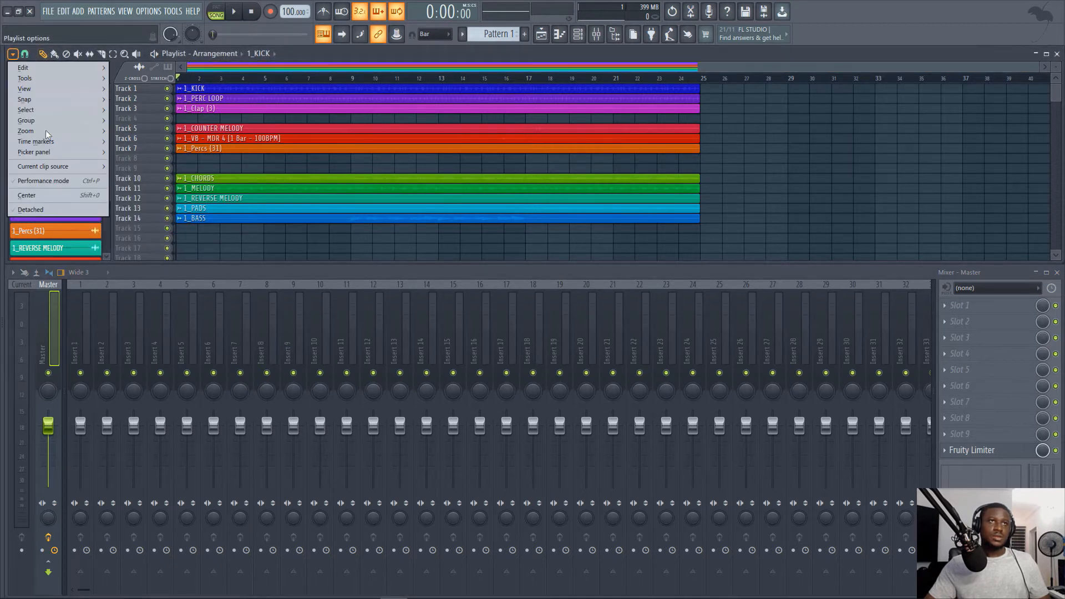
{"action": "left_click", "coordinate": [64, 210]}
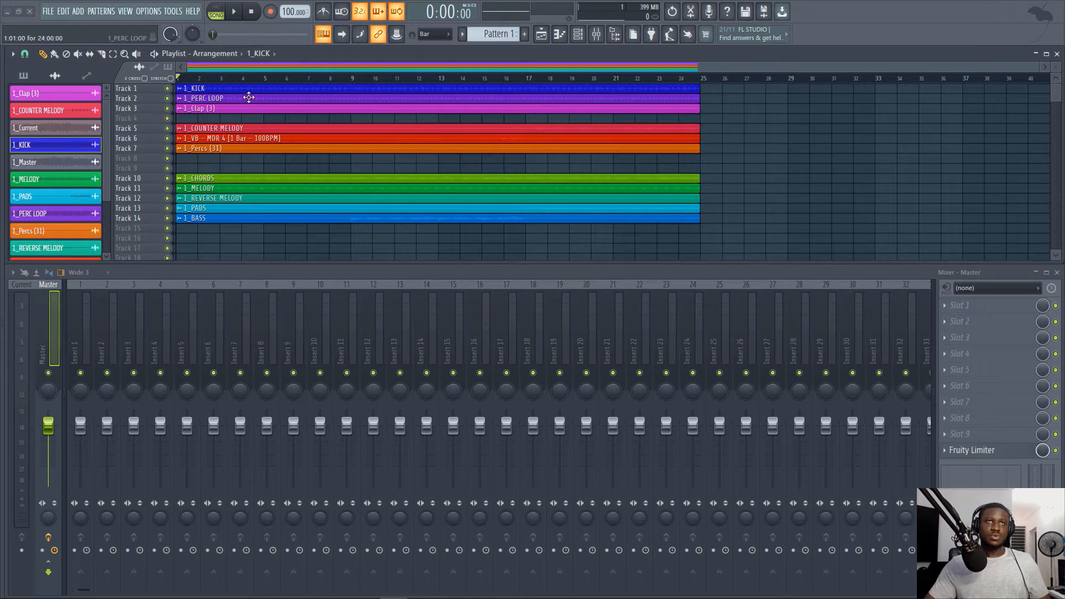
Step: Open the 1_KICK channel settings, bring the mixer in front of them, and review the mixer's options
{"action": "double_click", "coordinate": [252, 90]}
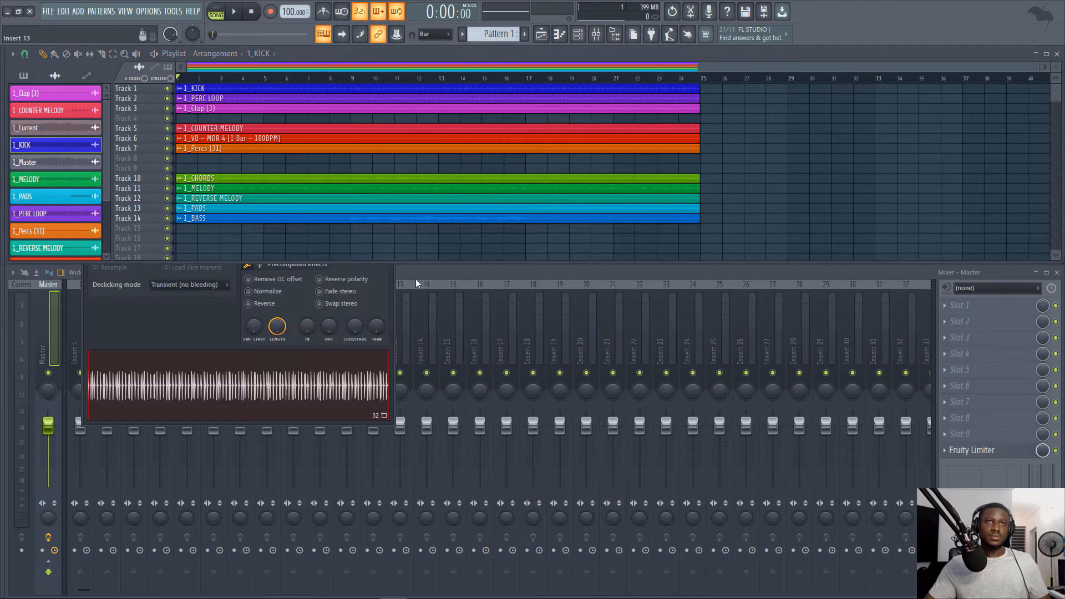
{"action": "left_click", "coordinate": [415, 278]}
{"action": "left_click", "coordinate": [13, 272]}
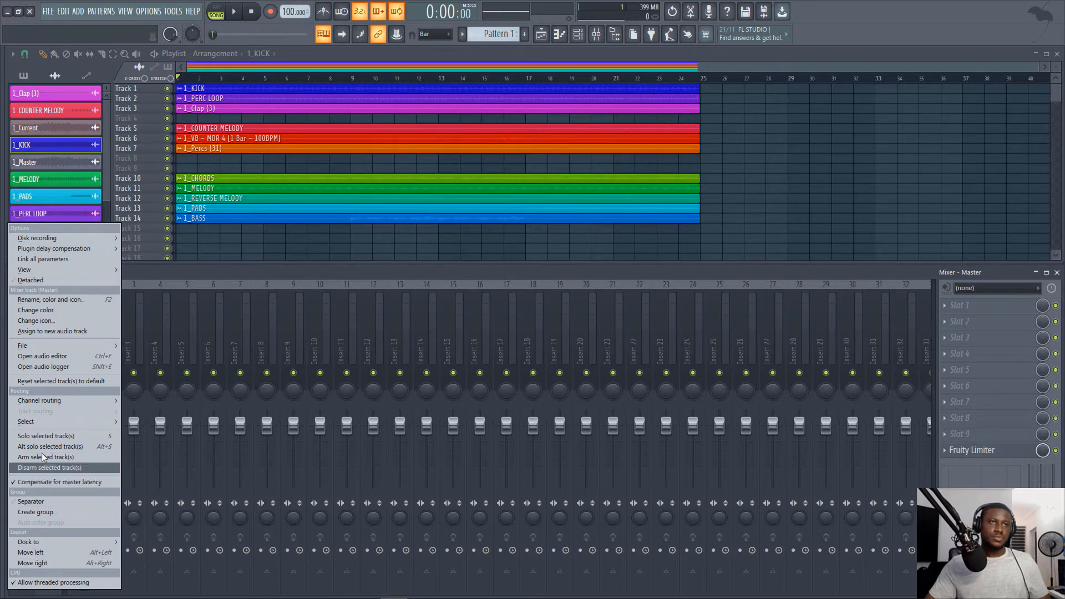
{"action": "mouse_move", "coordinate": [48, 277]}
{"action": "left_click", "coordinate": [124, 280]}
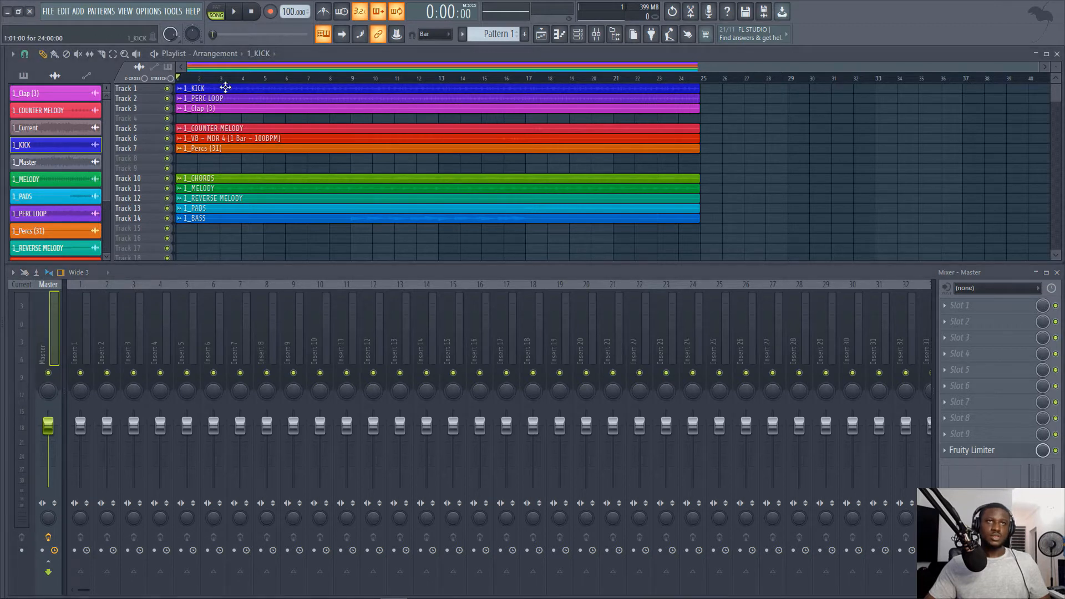
Step: Route the 1_KICK, 1_PERC LOOP and 1_Clap (3) clips to mixer inserts 1, 2 and 3 respectively
{"action": "left_click", "coordinate": [72, 341]}
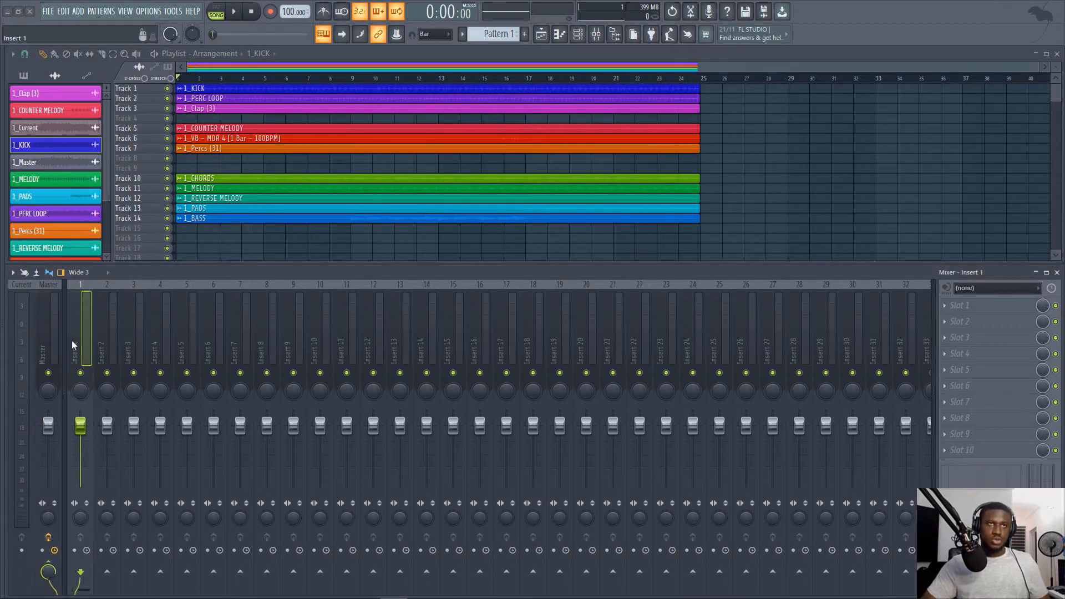
{"action": "key", "text": "ctrl+l"}
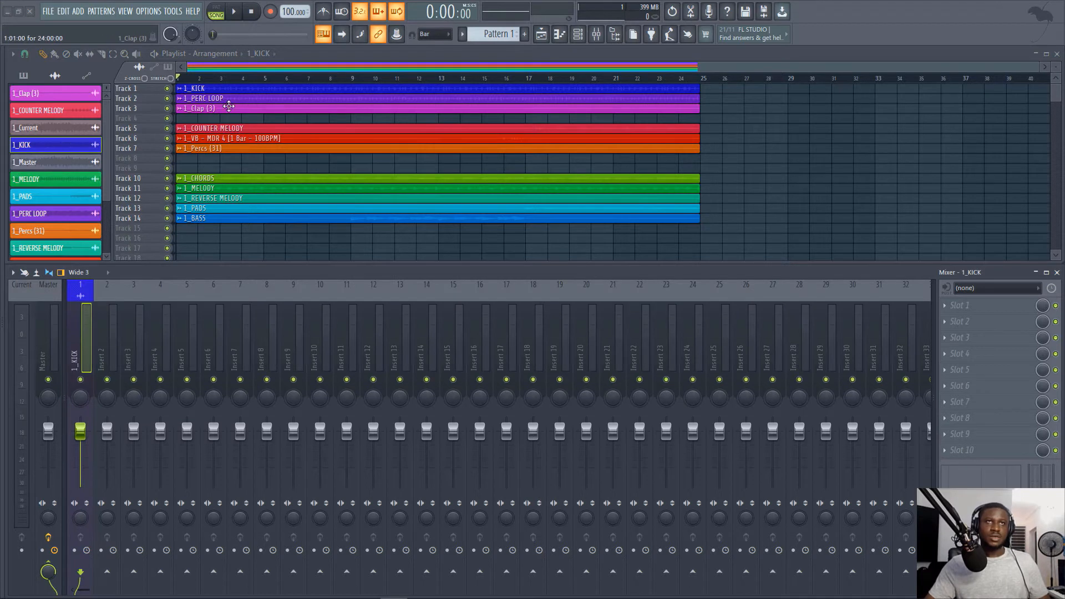
{"action": "left_click", "coordinate": [233, 99]}
{"action": "left_click", "coordinate": [107, 325]}
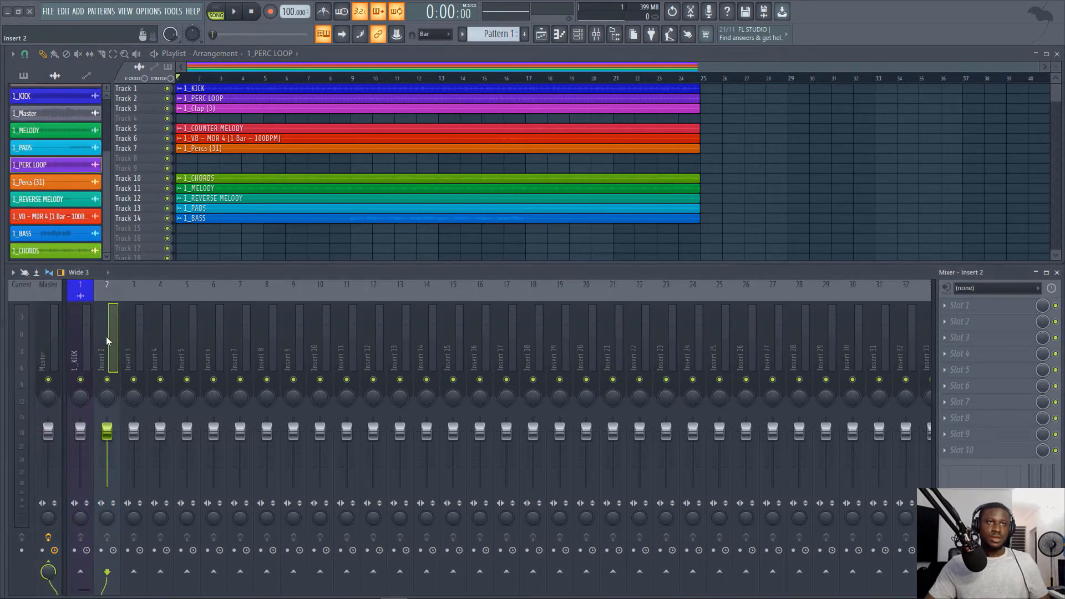
{"action": "key", "text": "ctrl+l"}
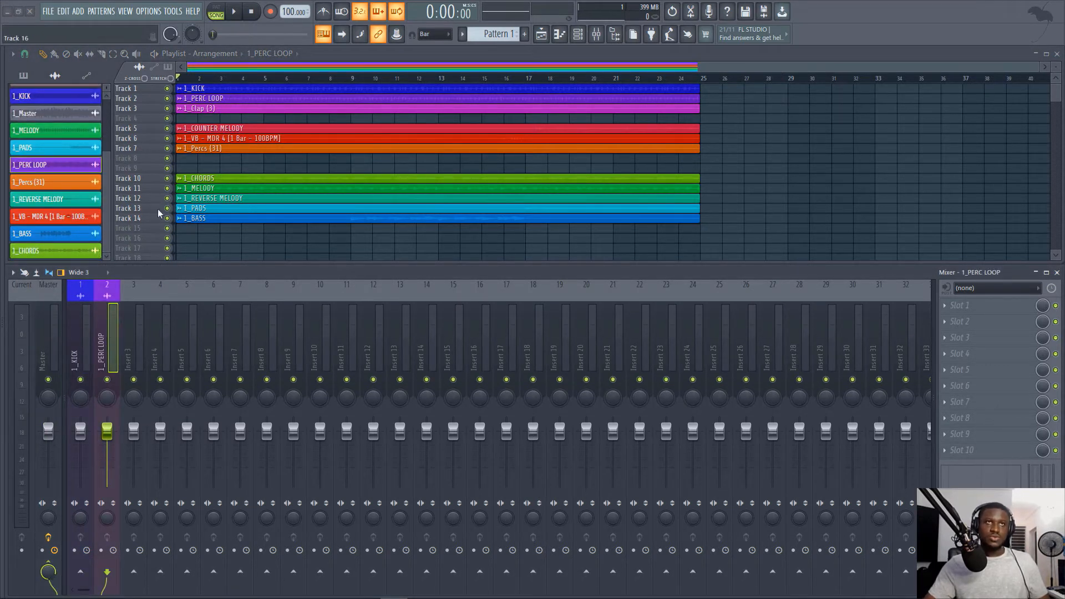
{"action": "left_click", "coordinate": [229, 108]}
{"action": "left_click", "coordinate": [136, 353]}
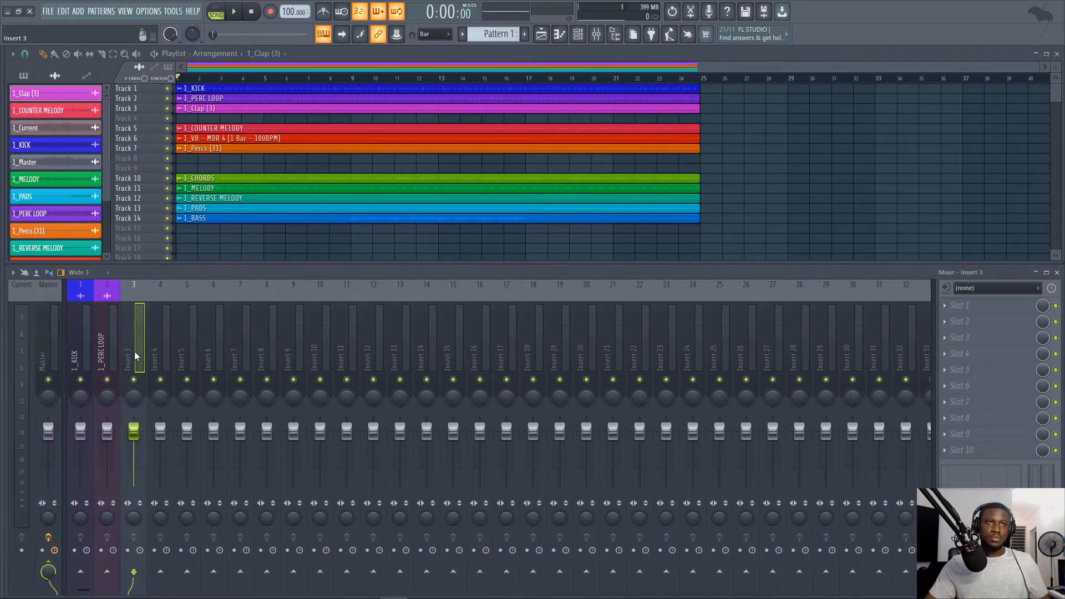
{"action": "key", "text": "ctrl+l"}
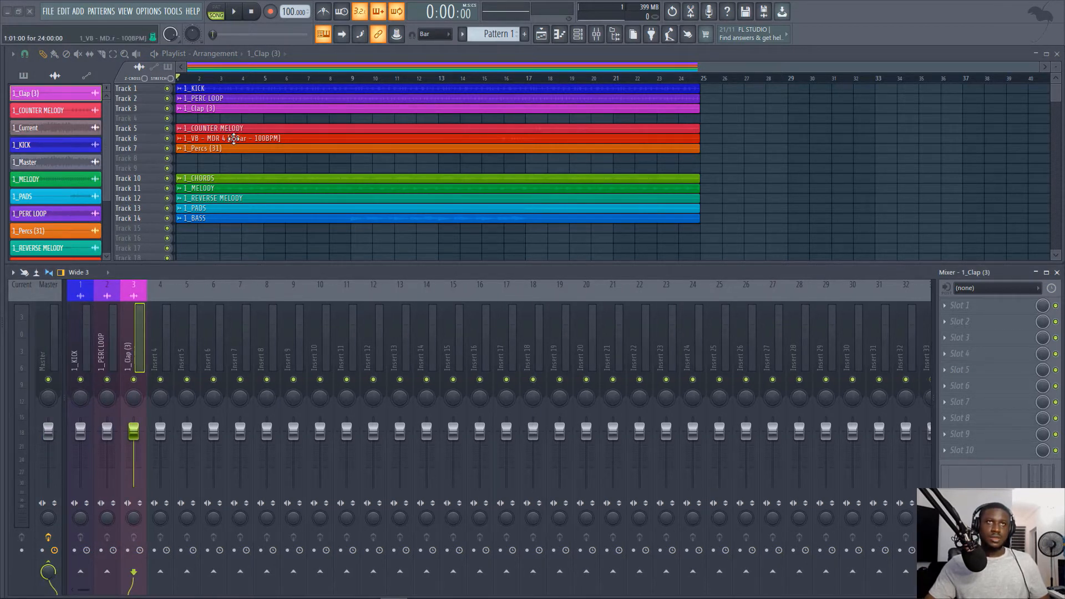
Step: Move 1_Percs (31) to Track 4 and the 1_COUNTER MELODY and 1_VB clips to Tracks 6 and 7, and route 1_COUNTER MELODY to insert 6
{"action": "mouse_move", "coordinate": [227, 147]}
{"action": "left_mouse_down"}
{"action": "mouse_move", "coordinate": [216, 119]}
{"action": "mouse_move", "coordinate": [231, 147]}
{"action": "left_mouse_up"}
{"action": "left_click", "coordinate": [205, 138]}
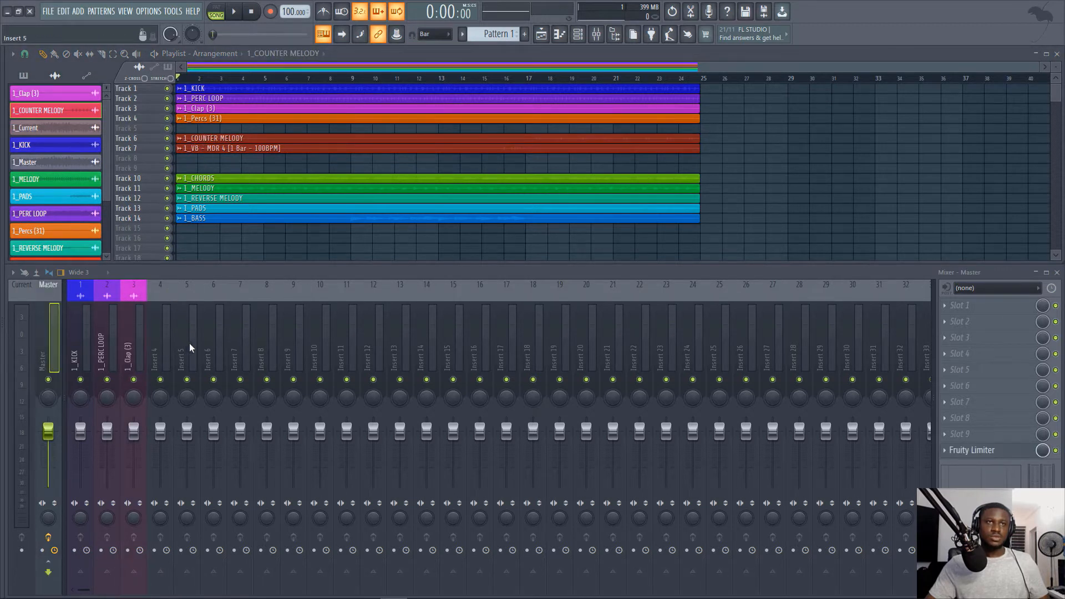
{"action": "left_click", "coordinate": [205, 342]}
{"action": "key", "text": "ctrl+l"}
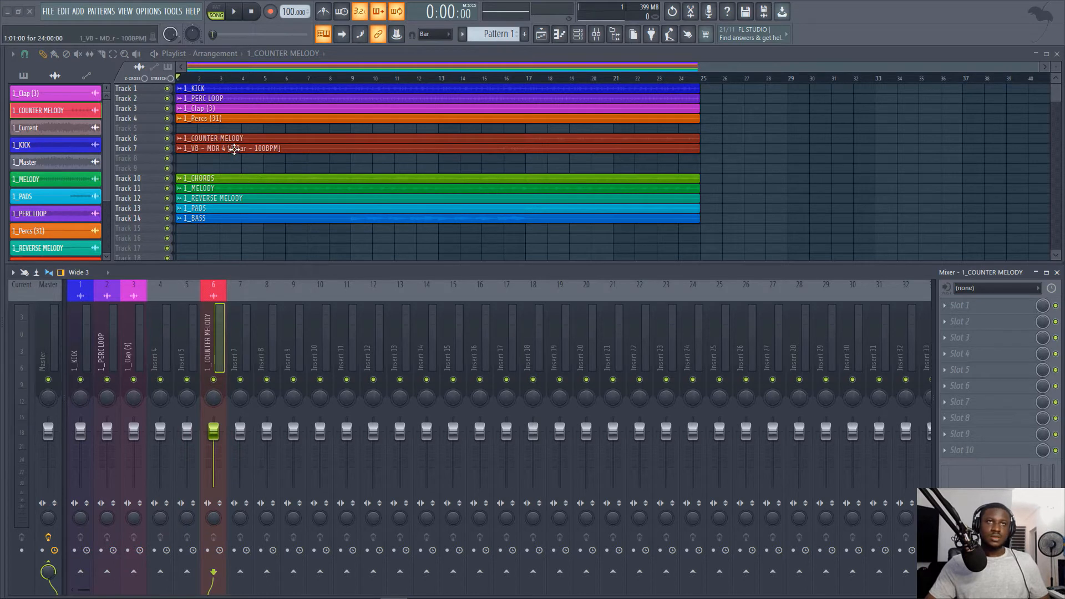
Step: Move the 1_VB - MDR 4 clip to Track 5 and the 1_COUNTER MELODY clip to Track 9 in the playlist
{"action": "left_click", "coordinate": [235, 149]}
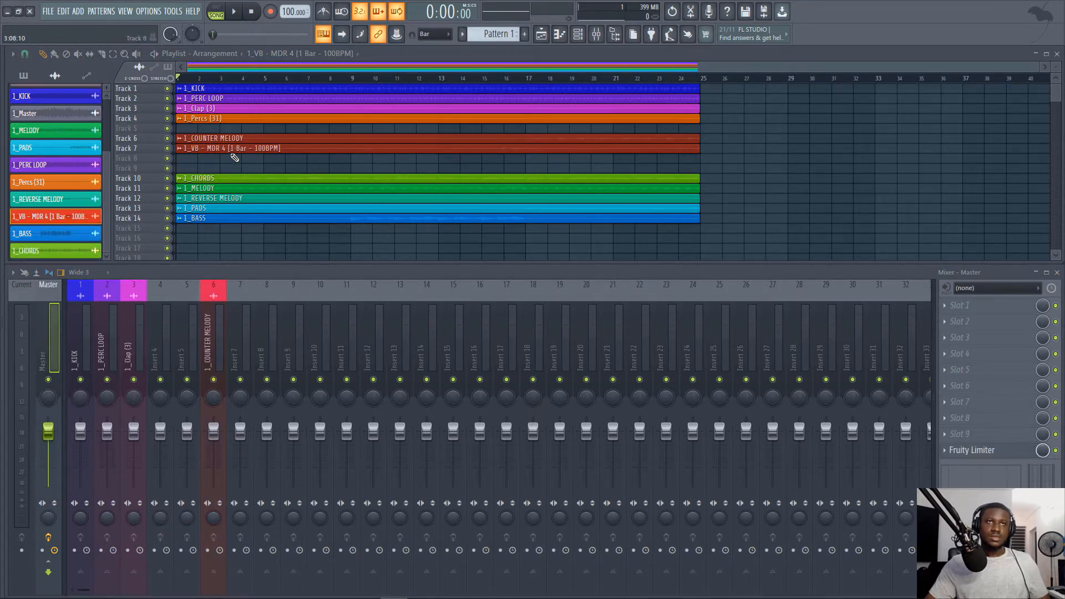
{"action": "left_click", "coordinate": [238, 150]}
{"action": "mouse_move", "coordinate": [243, 149]}
{"action": "left_mouse_down"}
{"action": "mouse_move", "coordinate": [257, 148]}
{"action": "mouse_move", "coordinate": [257, 126]}
{"action": "mouse_move", "coordinate": [239, 169]}
{"action": "left_mouse_up"}
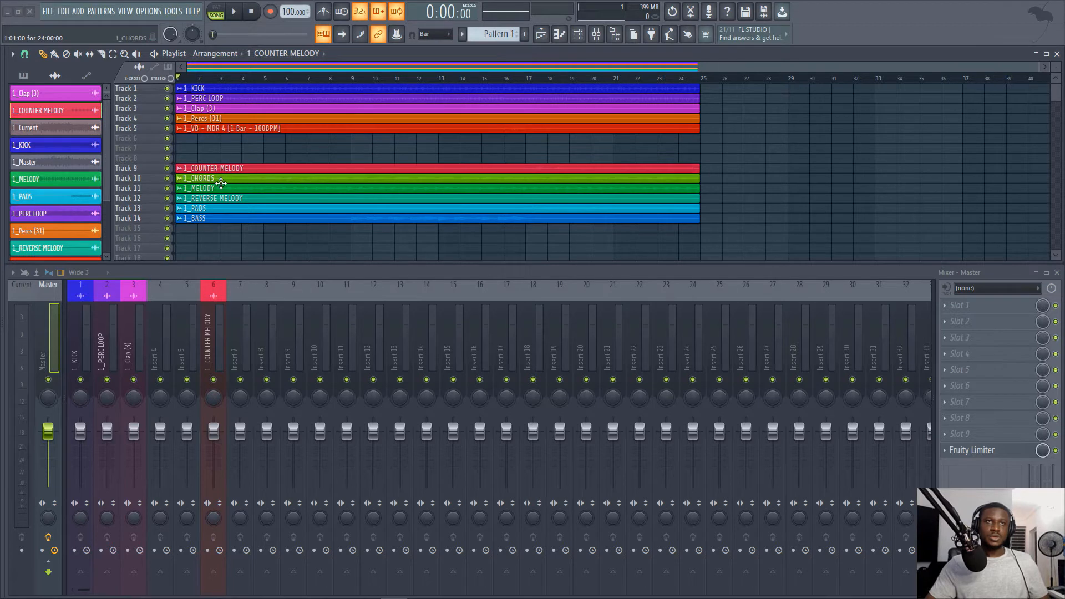
Step: Route the 1_VB - MDR 4 clip to mixer insert 4 and the 1_Percs (31) clip to insert 5
{"action": "left_click", "coordinate": [244, 126]}
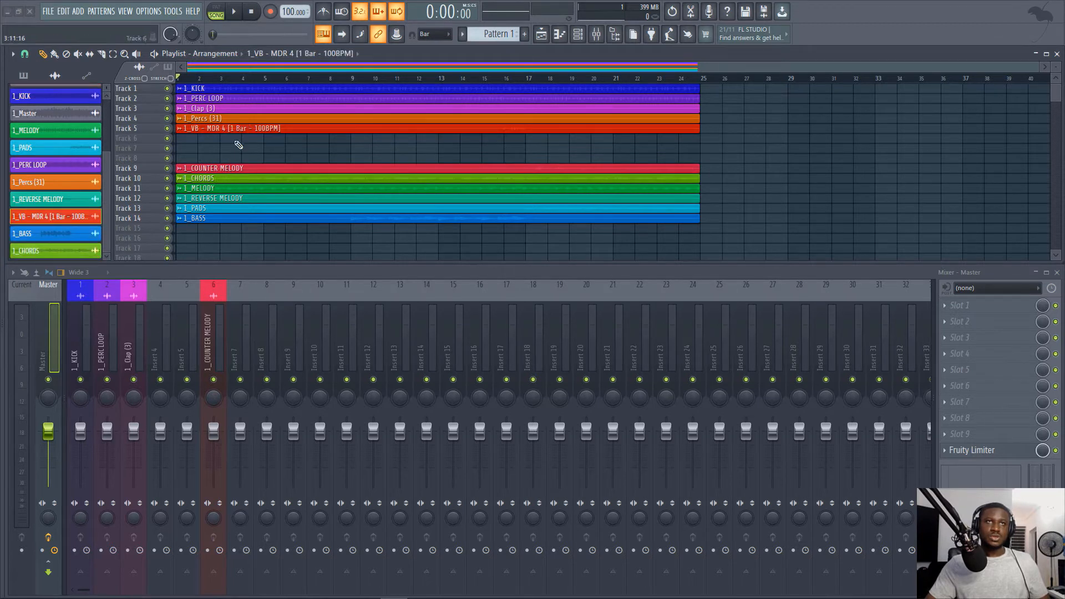
{"action": "left_click", "coordinate": [164, 353]}
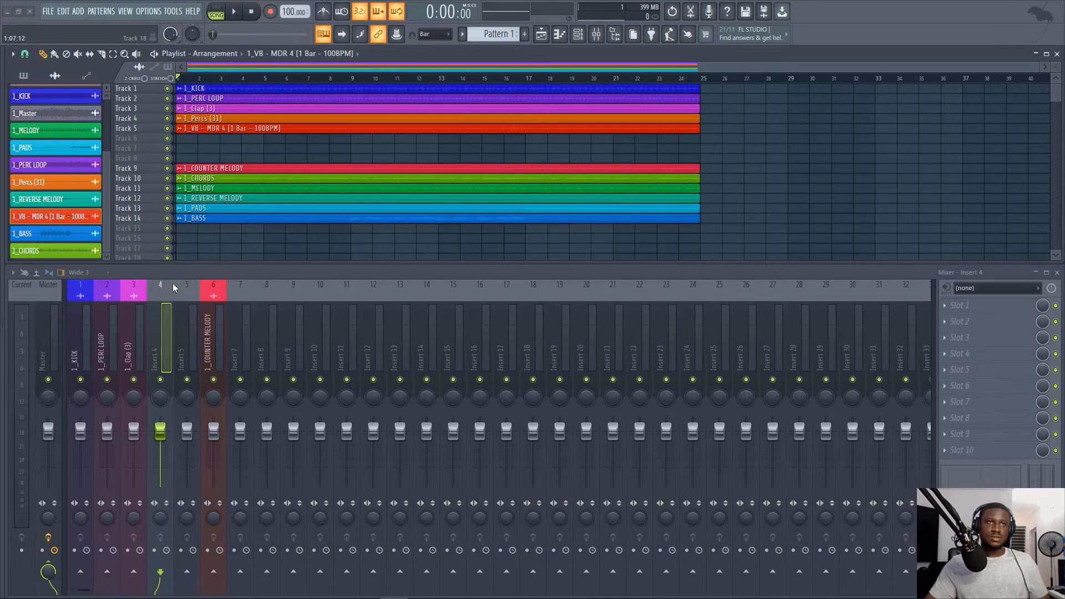
{"action": "left_click", "coordinate": [27, 358]}
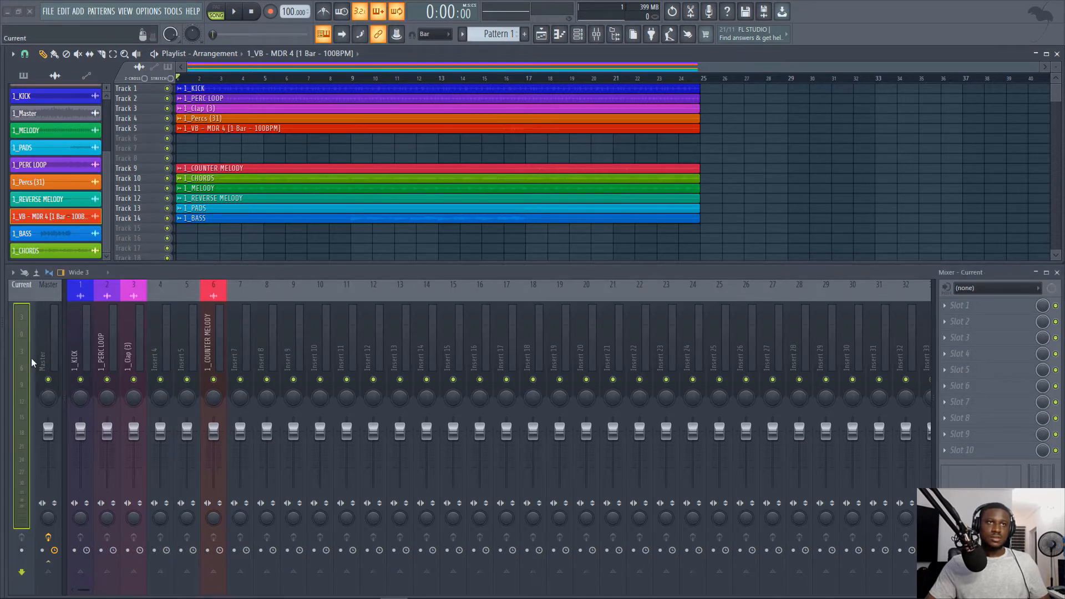
{"action": "left_click", "coordinate": [160, 330]}
{"action": "key", "text": "ctrl+l"}
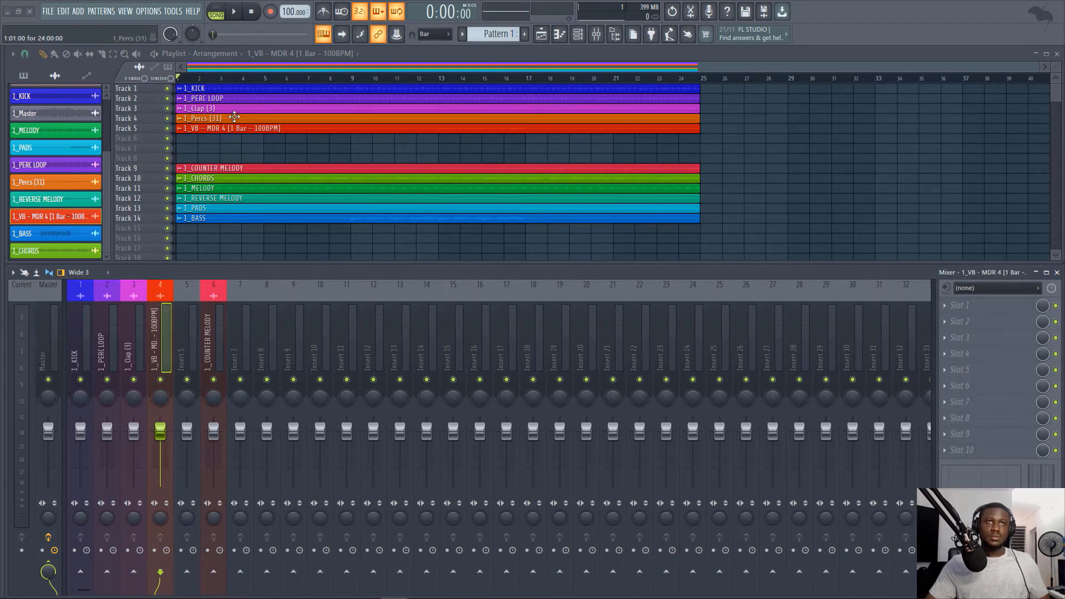
{"action": "left_click", "coordinate": [233, 117]}
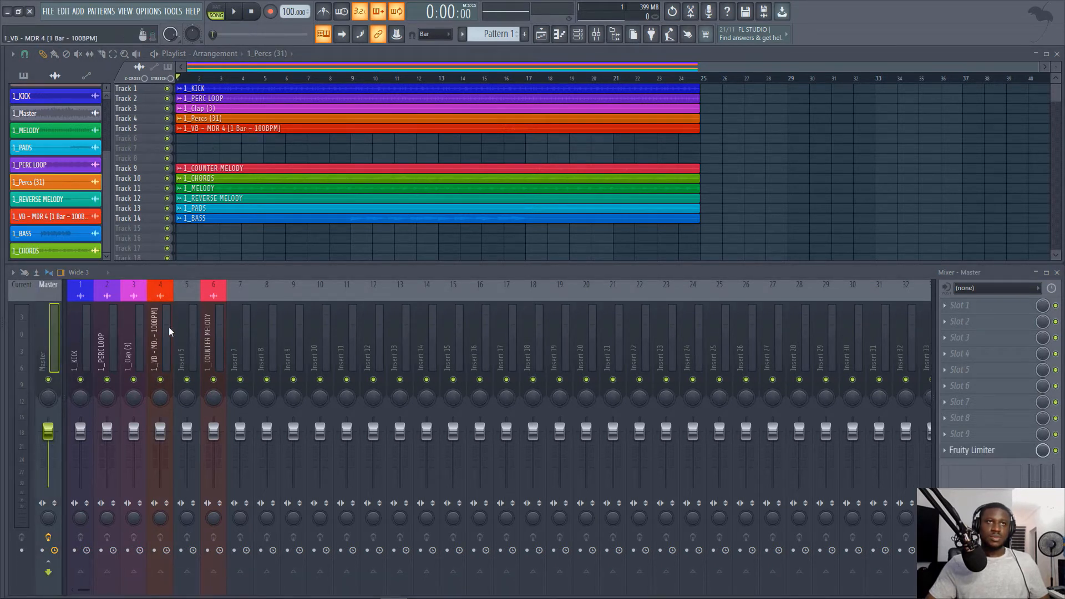
{"action": "left_click", "coordinate": [186, 342]}
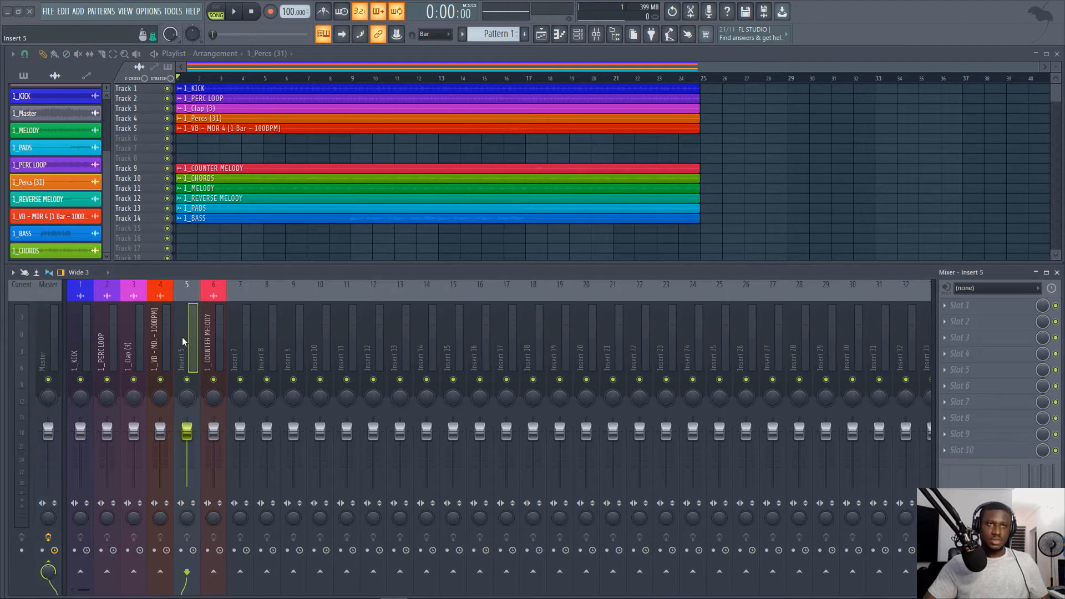
{"action": "key", "text": "ctrl+l"}
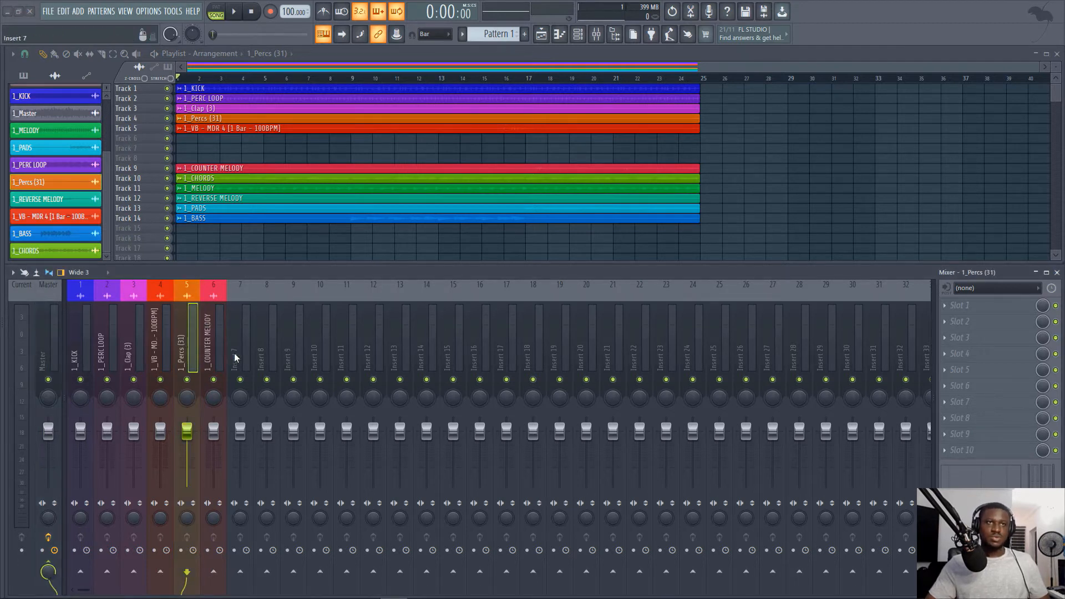
Step: Move two empty mixer tracks into positions 4 and 5, between the 1_Clap (3) and 1_VB - MDR 4 tracks
{"action": "left_click", "coordinate": [347, 358]}
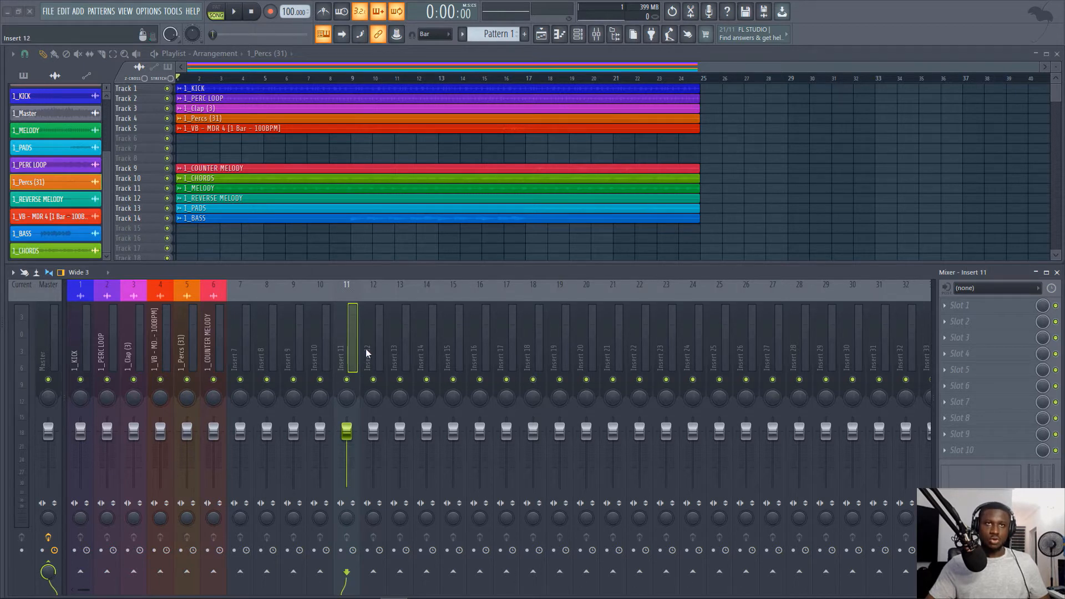
{"action": "left_click", "coordinate": [370, 348]}
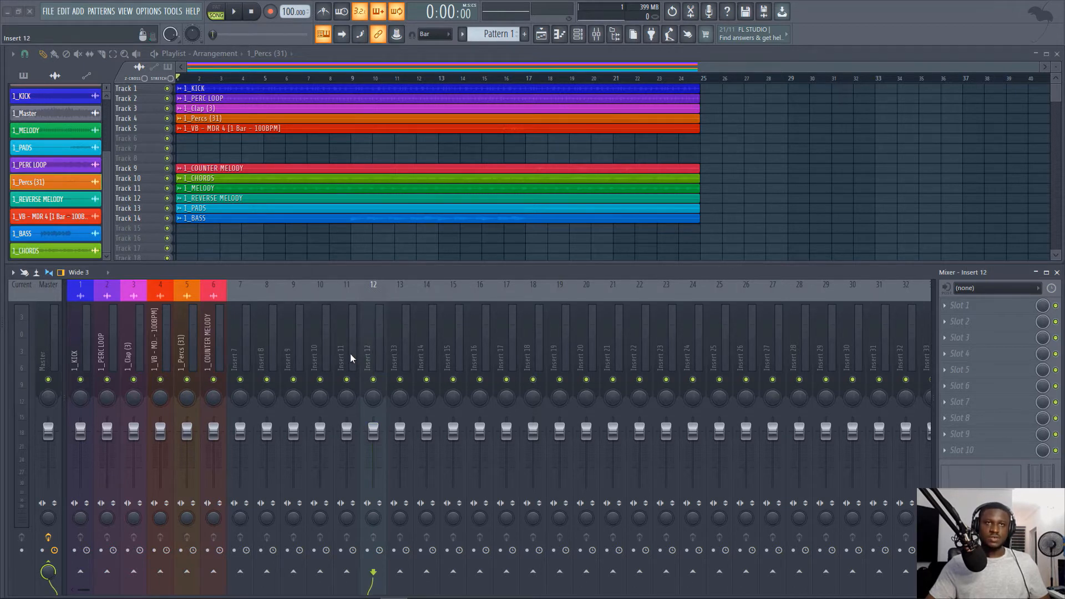
{"action": "left_click_drag", "start_coordinate": [351, 354], "coordinate": [328, 355]}
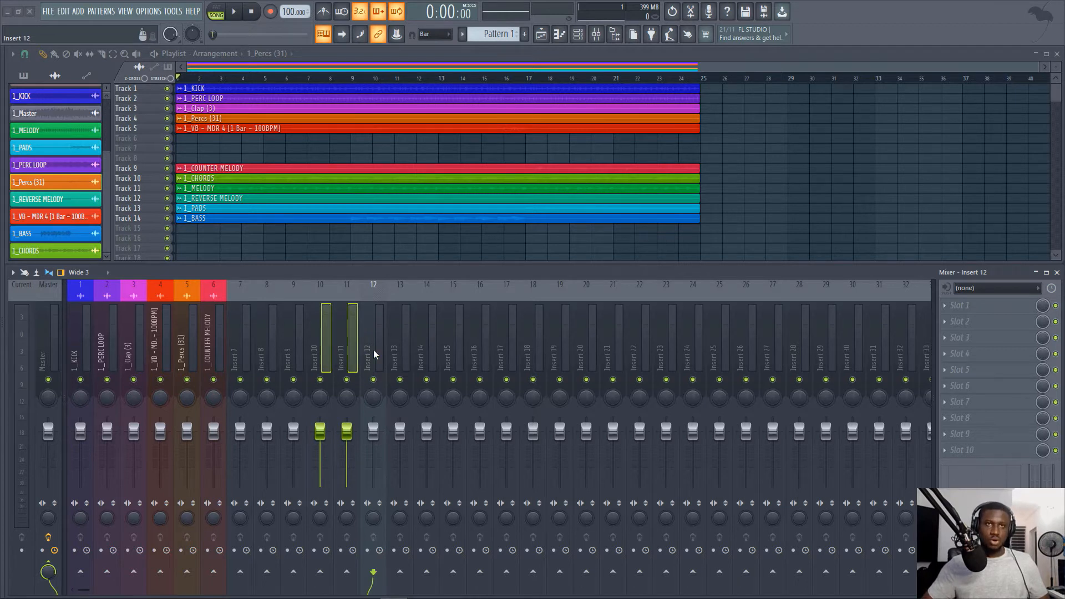
{"action": "key", "text": "Left"}
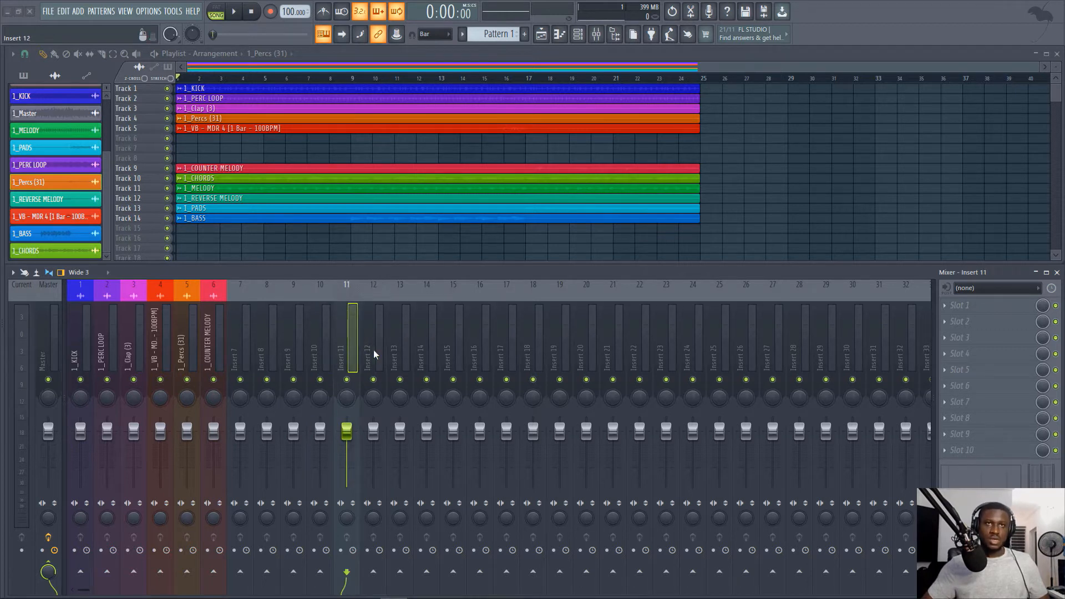
{"action": "left_click", "coordinate": [312, 348], "text": "ctrl+shift"}
{"action": "key", "text": "alt+Left"}
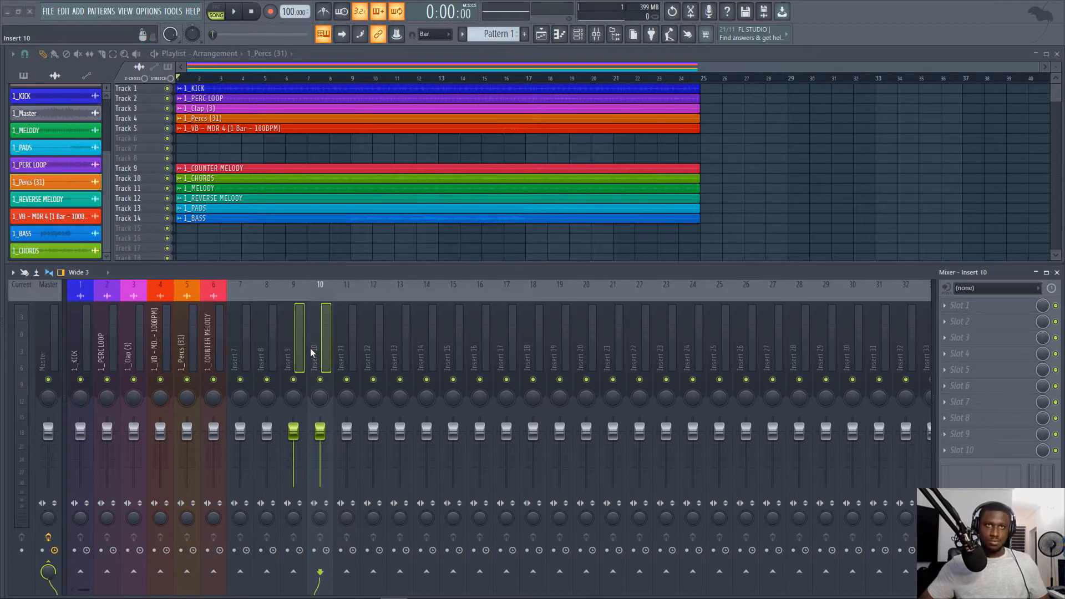
{"action": "key", "text": "alt+Left"}
{"action": "key", "text": "alt+Left"}
{"action": "key", "text": "alt+Left"}
{"action": "key", "text": "alt+Left"}
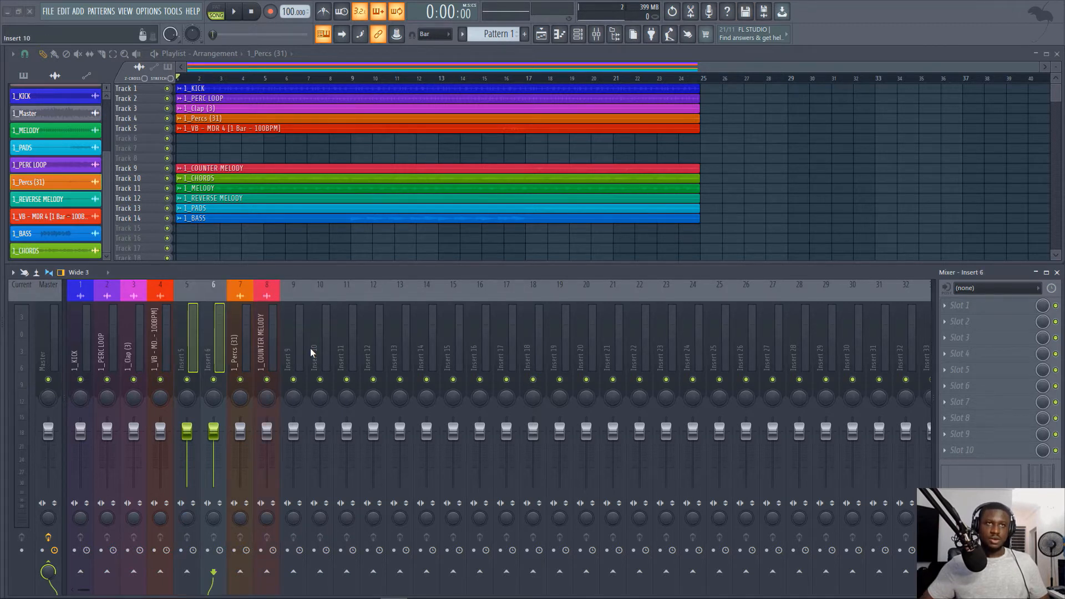
{"action": "key", "text": "alt+Left"}
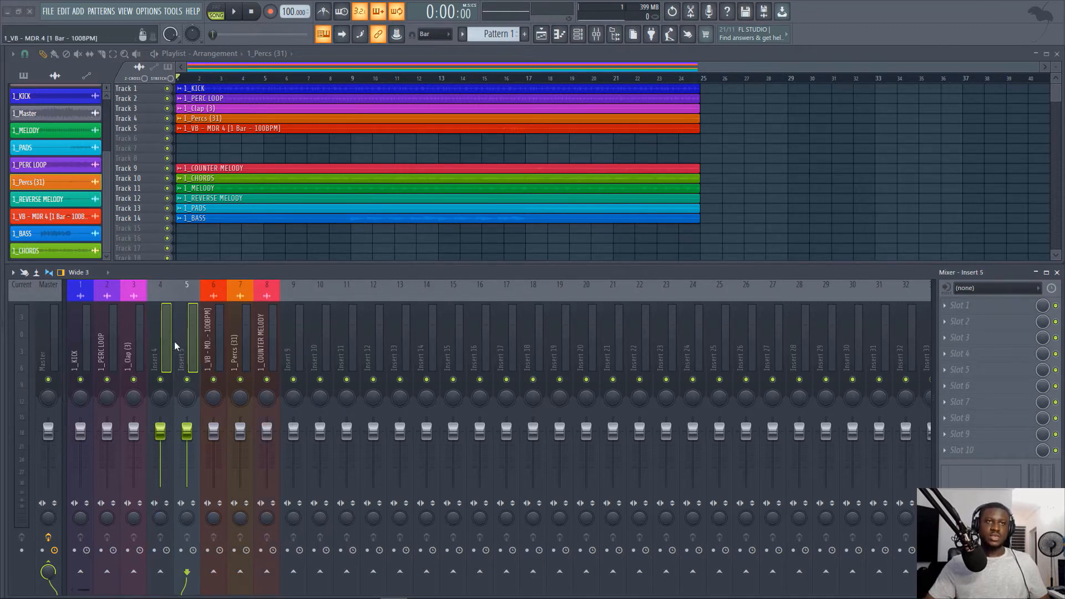
Step: Move the 1_COUNTER MELODY mixer track one position left and back to the right
{"action": "left_click", "coordinate": [248, 339]}
{"action": "left_click", "coordinate": [317, 338]}
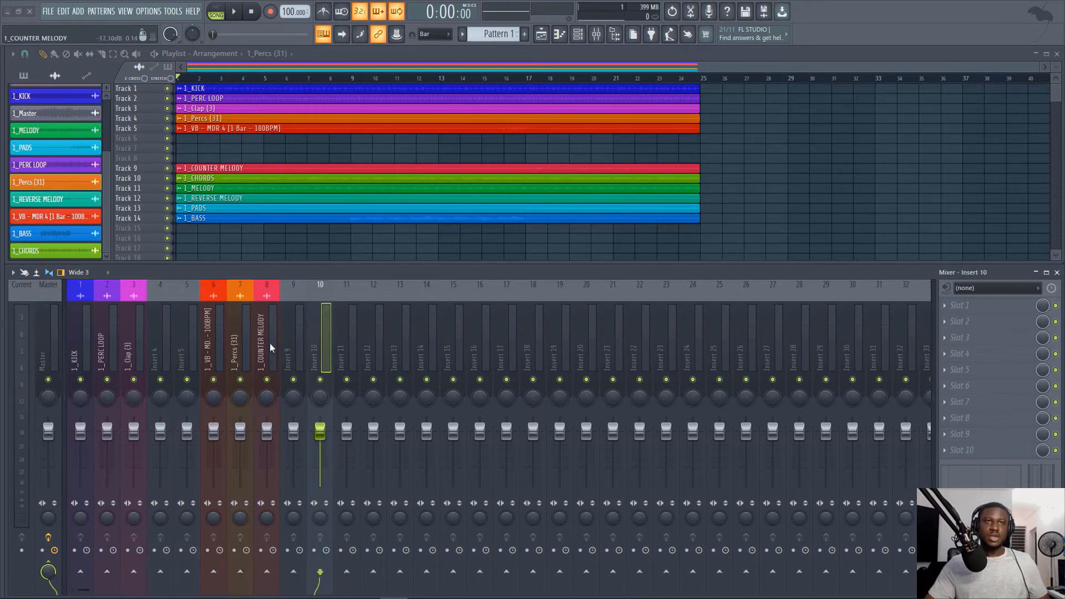
{"action": "left_click", "coordinate": [270, 347]}
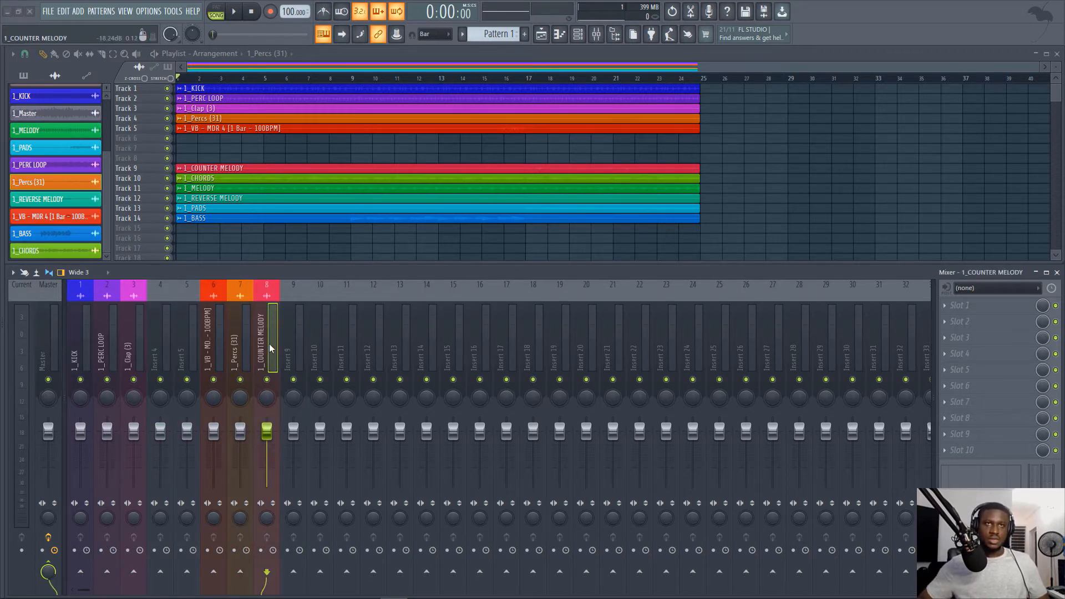
{"action": "key", "text": "alt+Left"}
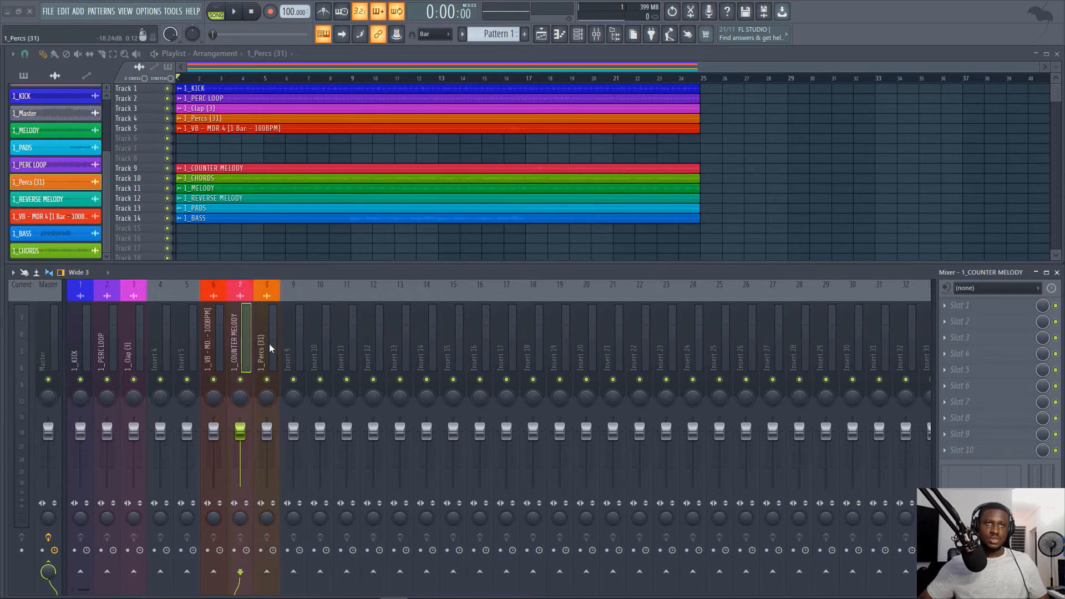
{"action": "key", "text": "alt+Right"}
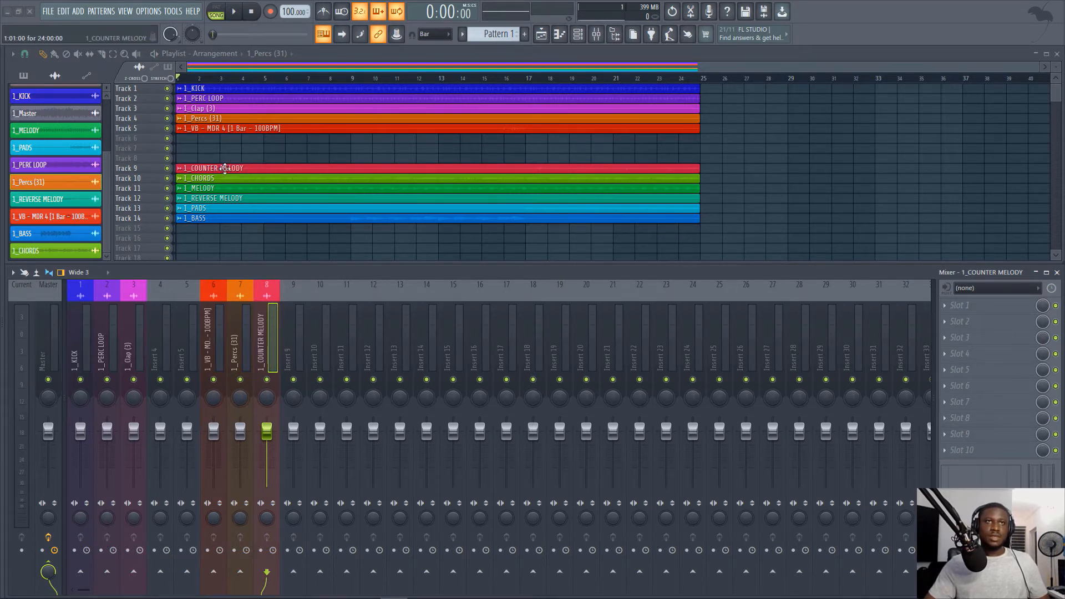
Step: Move the 1_VB - MDR 4 and 1_Percs (31) mixer tracks together into insert positions 4 and 5
{"action": "left_click", "coordinate": [223, 168]}
{"action": "left_click", "coordinate": [244, 376]}
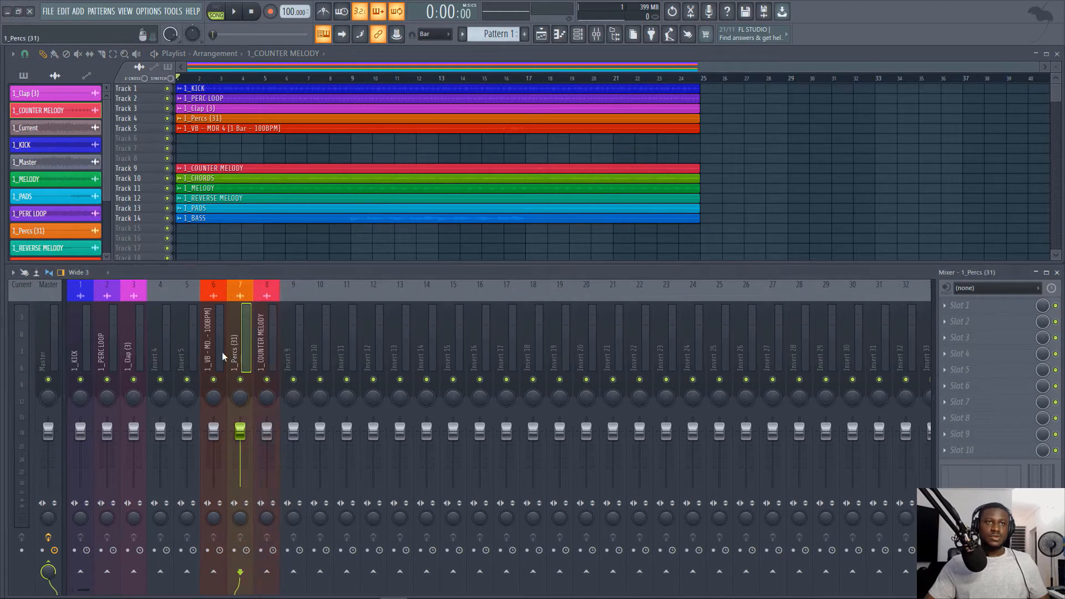
{"action": "left_click", "coordinate": [209, 352], "text": "ctrl"}
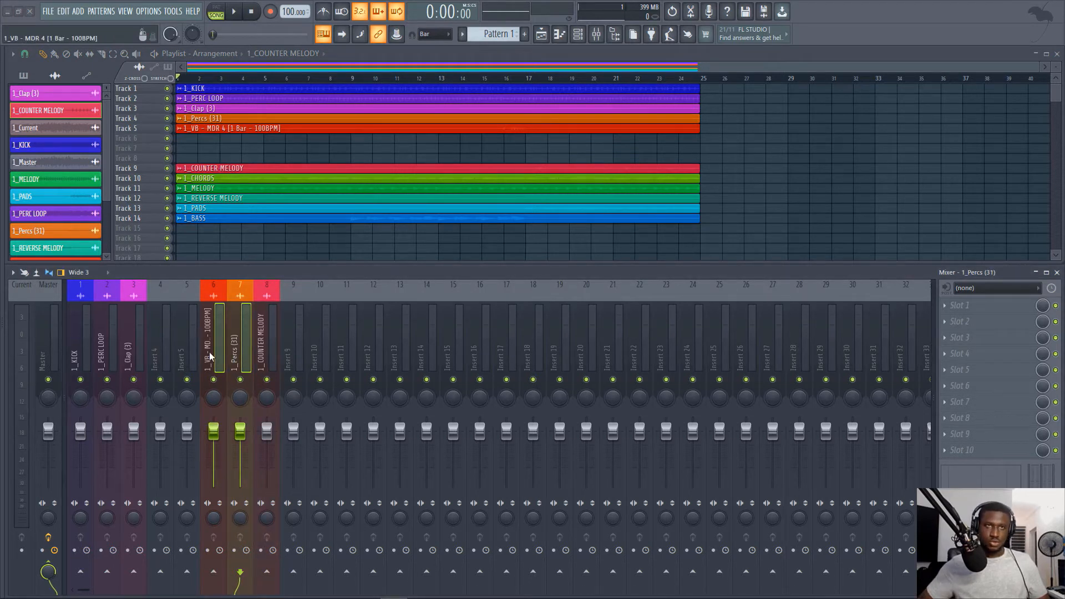
{"action": "key", "text": "alt+Left"}
{"action": "key", "text": "alt+Left"}
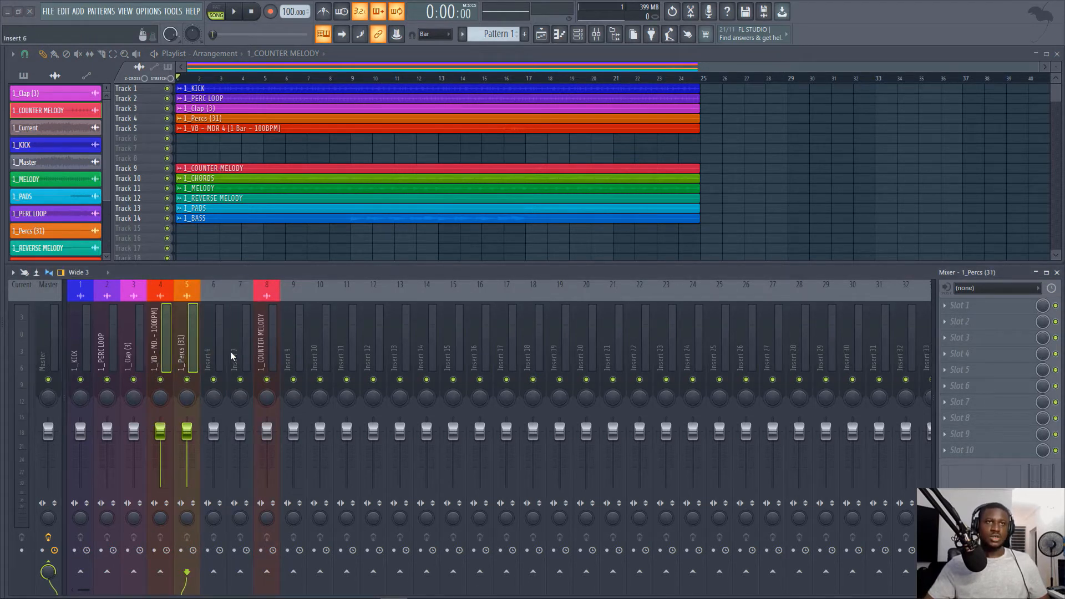
Step: Route the 1_CHORDS clip to mixer insert 9 and the 1_MELODY clip to insert 10
{"action": "left_click", "coordinate": [238, 177]}
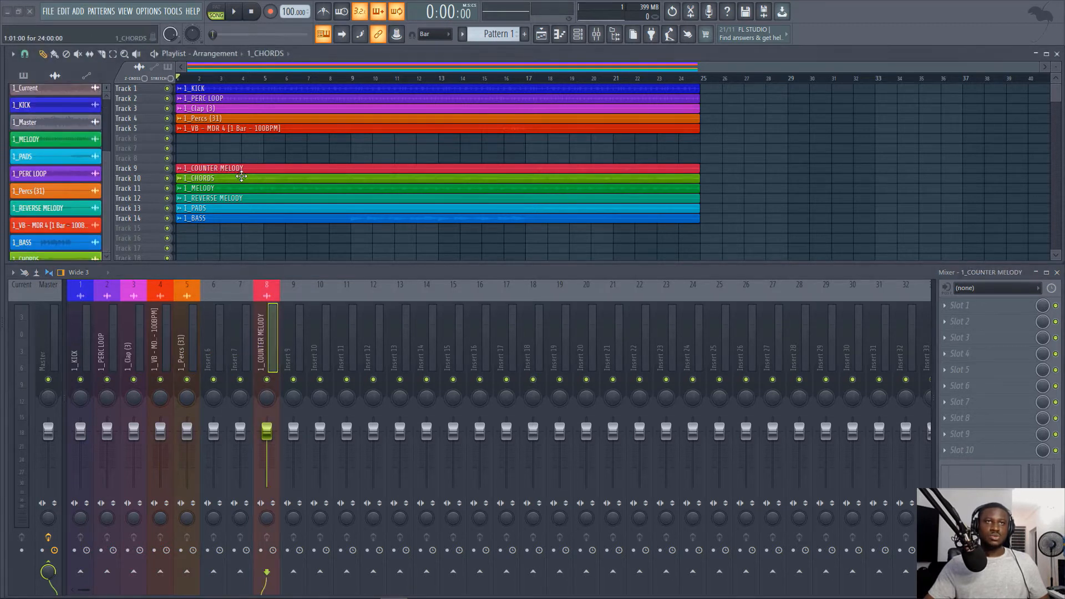
{"action": "left_click", "coordinate": [288, 346]}
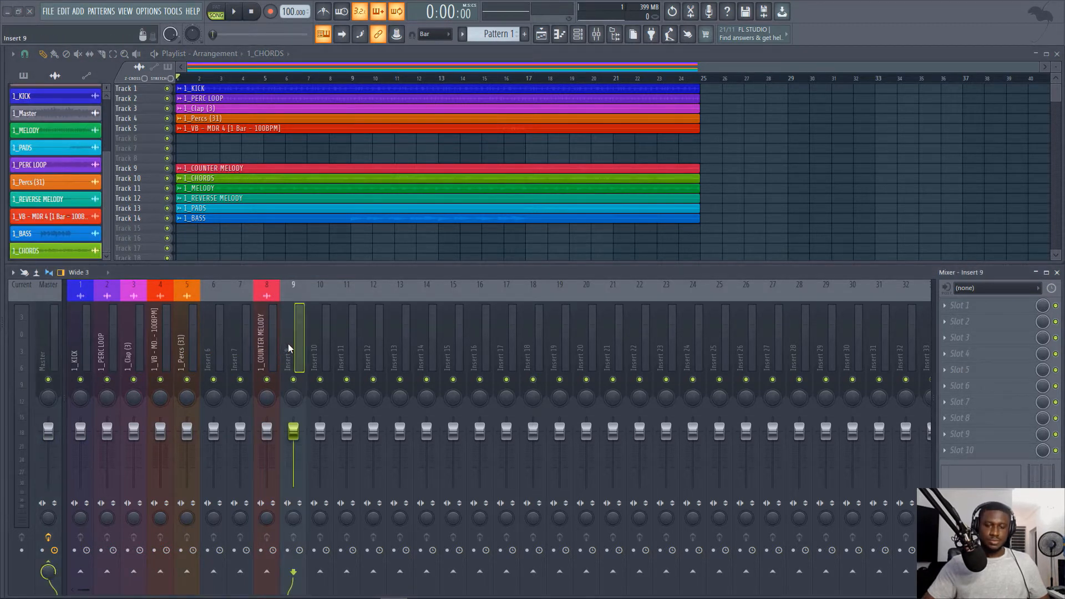
{"action": "key", "text": "ctrl+l"}
{"action": "left_click", "coordinate": [199, 189]}
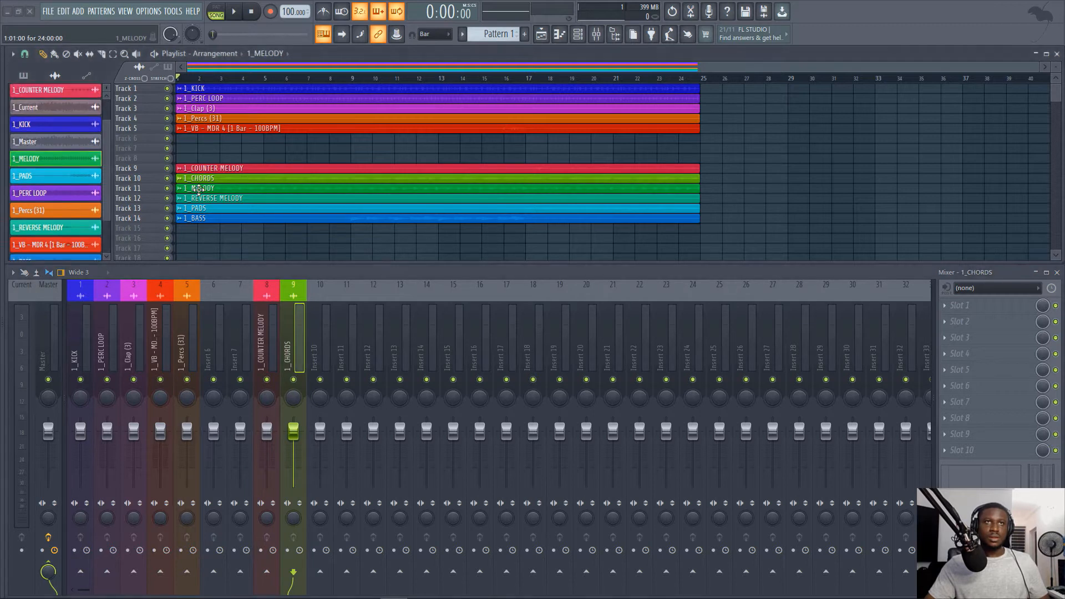
{"action": "left_click", "coordinate": [321, 345]}
{"action": "key", "text": "ctrl+l"}
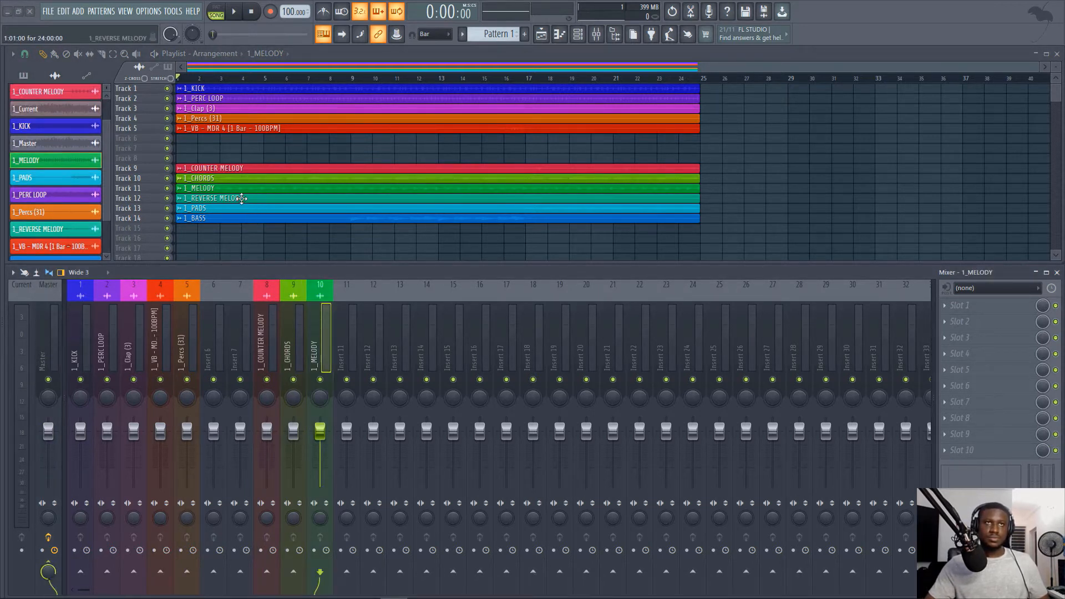
Step: Route the 1_REVERSE MELODY clip to mixer insert 11 and the 1_PADS clip to insert 12
{"action": "left_click", "coordinate": [242, 198]}
{"action": "left_click", "coordinate": [354, 347]}
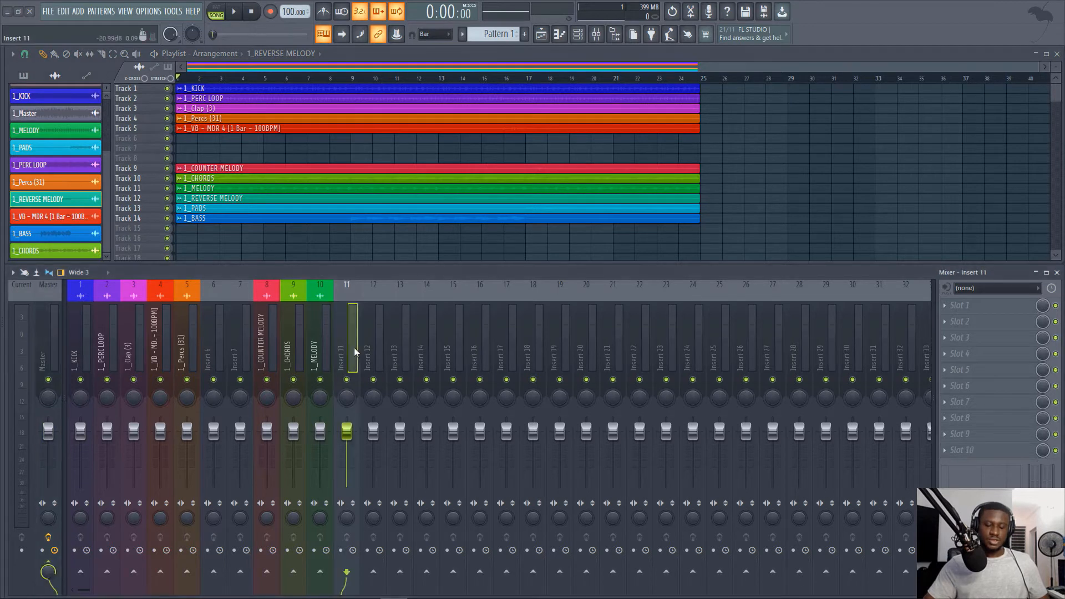
{"action": "key", "text": "ctrl+l"}
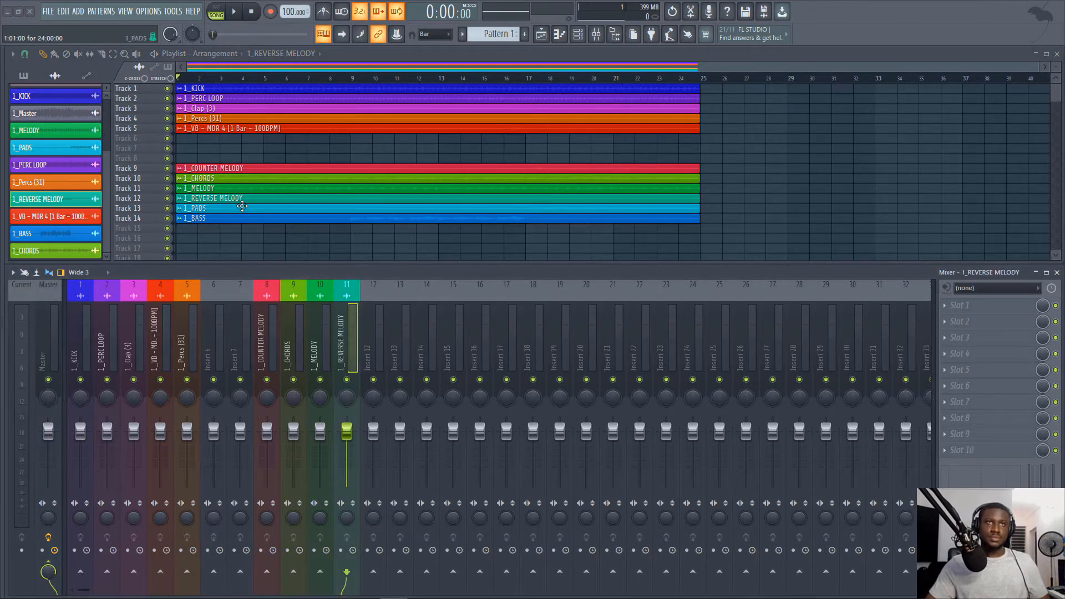
{"action": "left_click", "coordinate": [231, 208]}
{"action": "left_click", "coordinate": [375, 351]}
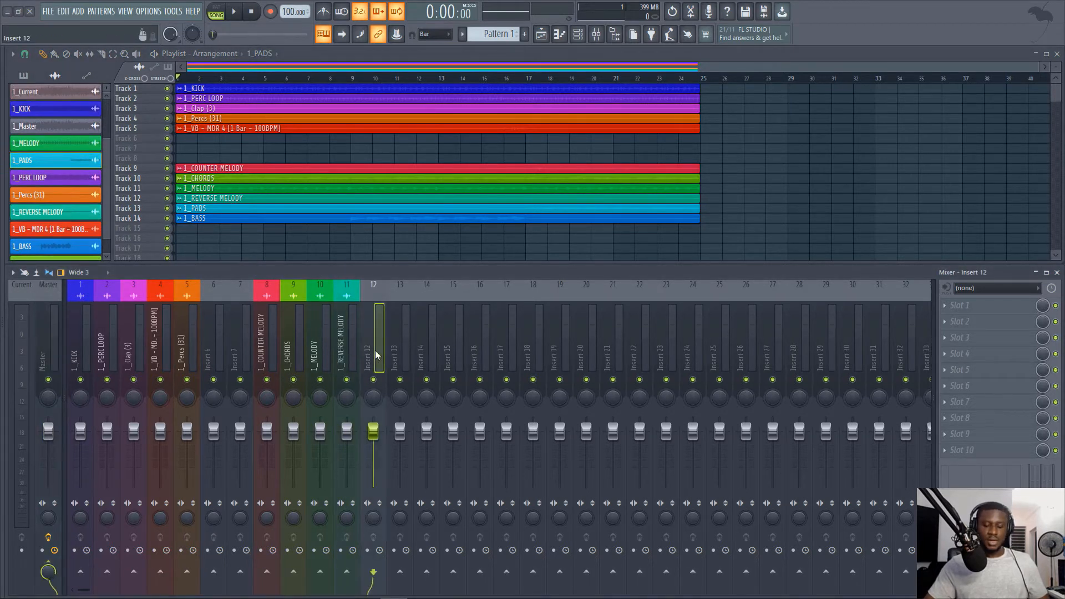
{"action": "key", "text": "ctrl+l"}
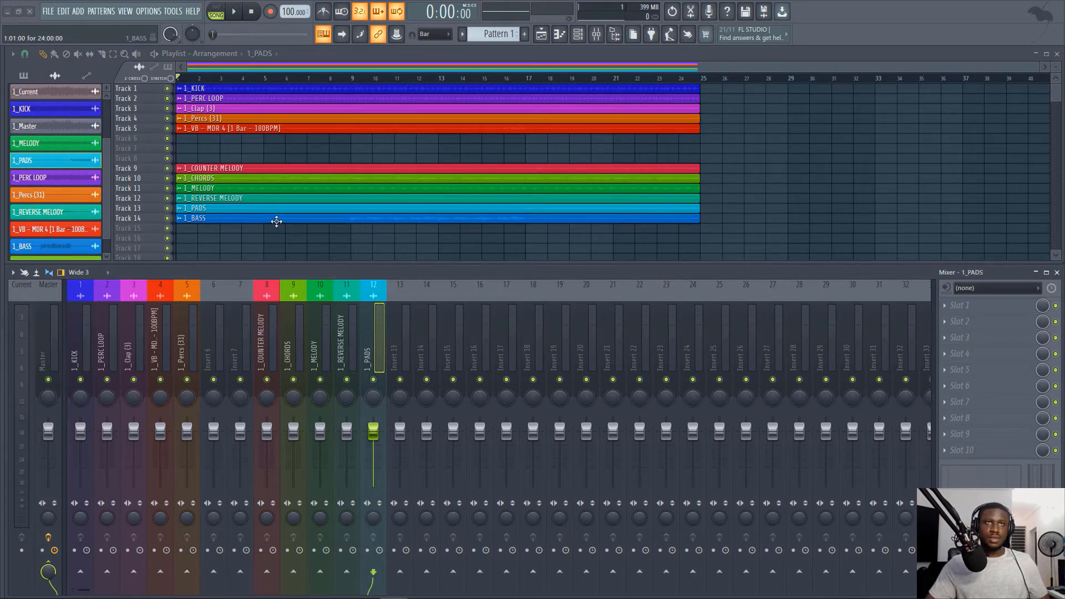
Step: Route the 1_BASS clip to mixer insert 13
{"action": "left_click", "coordinate": [278, 218]}
{"action": "left_click", "coordinate": [395, 358]}
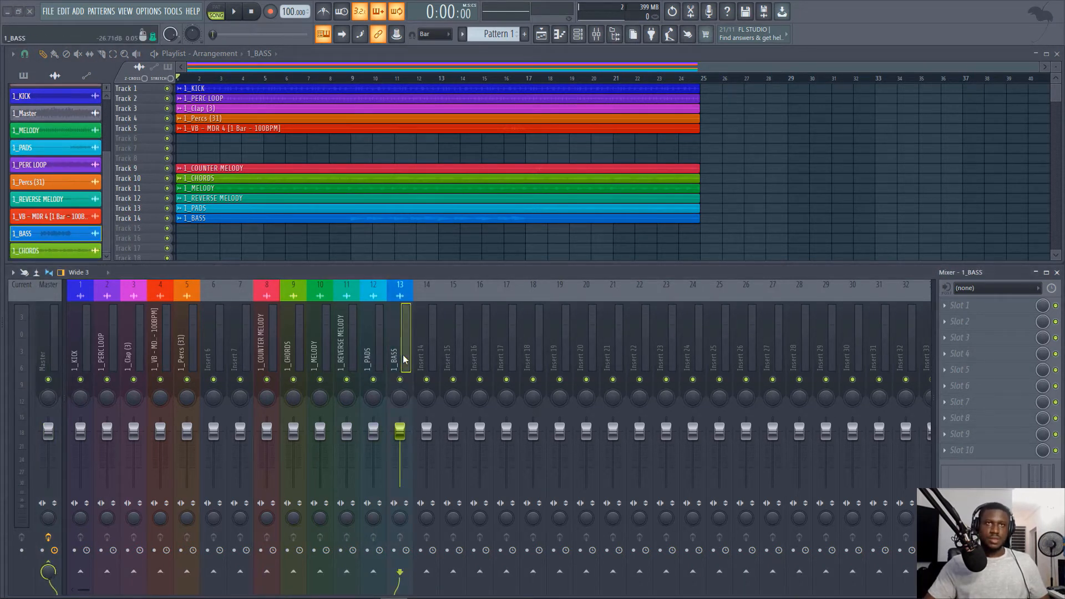
{"action": "key", "text": "ctrl+l"}
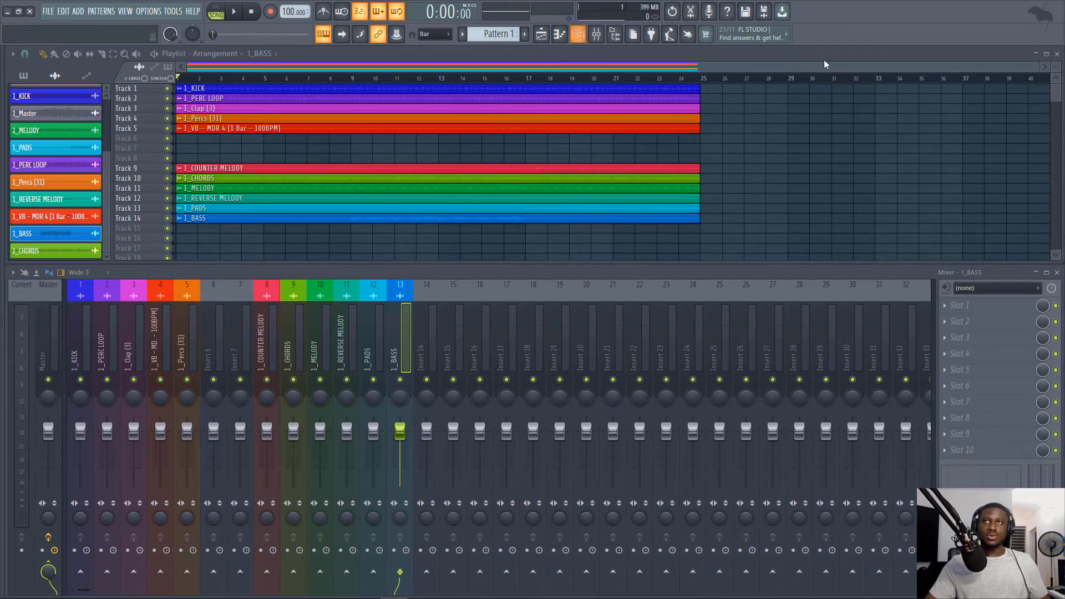
Step: Hide the playlist and mixer, and enlarge the channel rack to check every channel's mixer track assignment
{"action": "left_click", "coordinate": [1057, 54]}
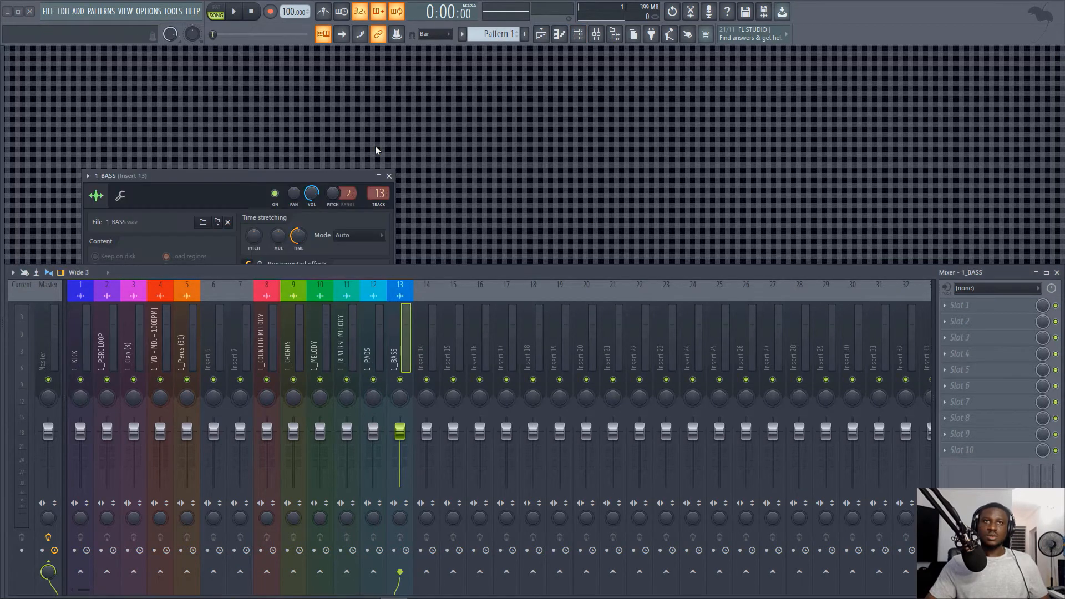
{"action": "left_click", "coordinate": [586, 40]}
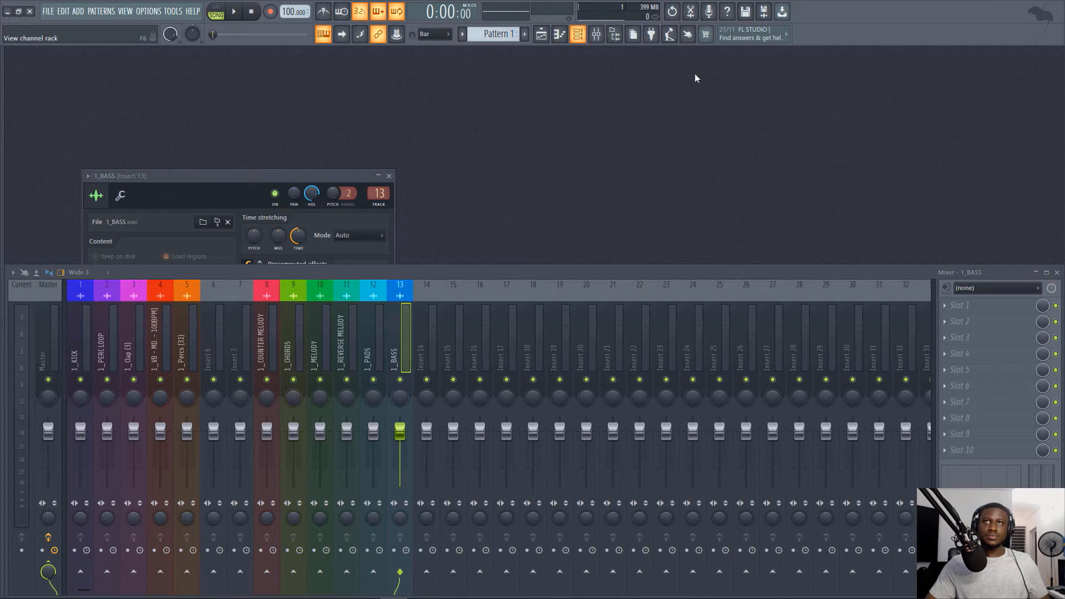
{"action": "key", "text": "F9"}
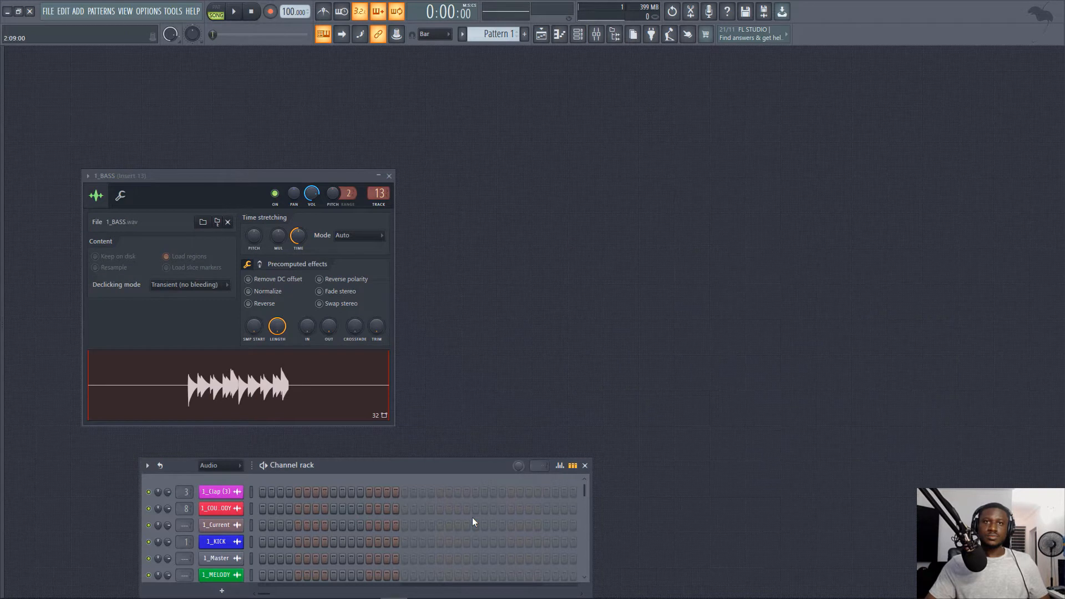
{"action": "left_click_drag", "start_coordinate": [466, 469], "coordinate": [561, 252]}
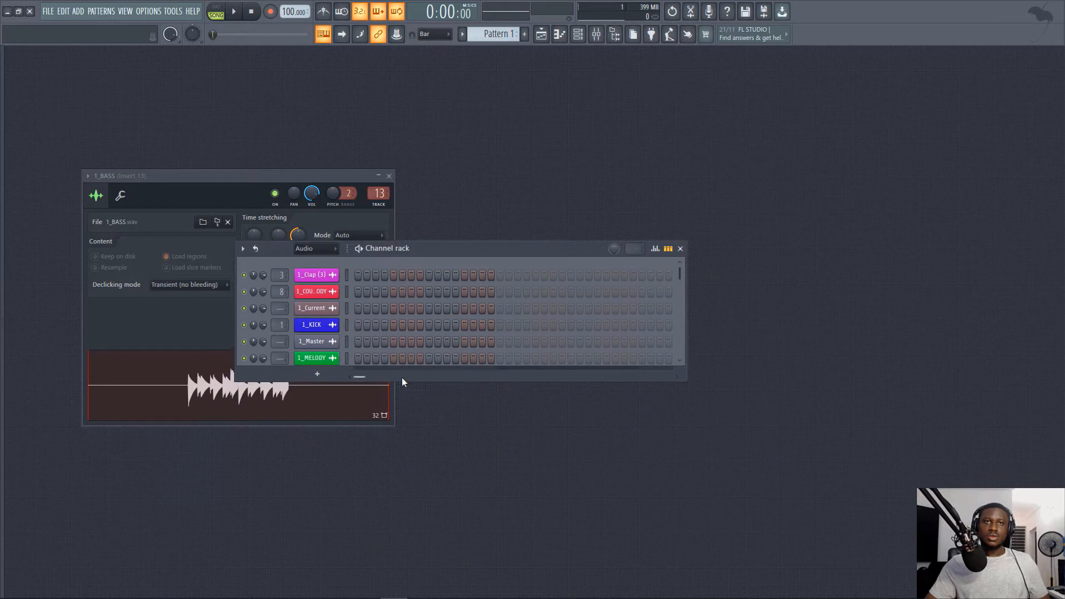
{"action": "left_click_drag", "start_coordinate": [402, 378], "coordinate": [395, 510]}
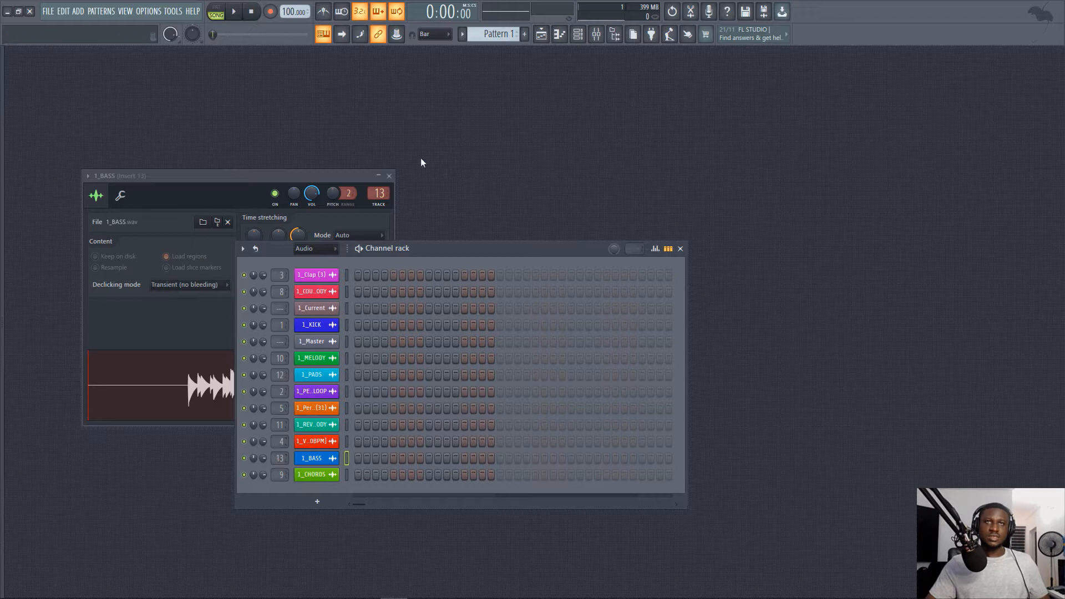
Step: Show the mixer and playlist again and play the song briefly to check the signal on the routed tracks
{"action": "left_click", "coordinate": [597, 34]}
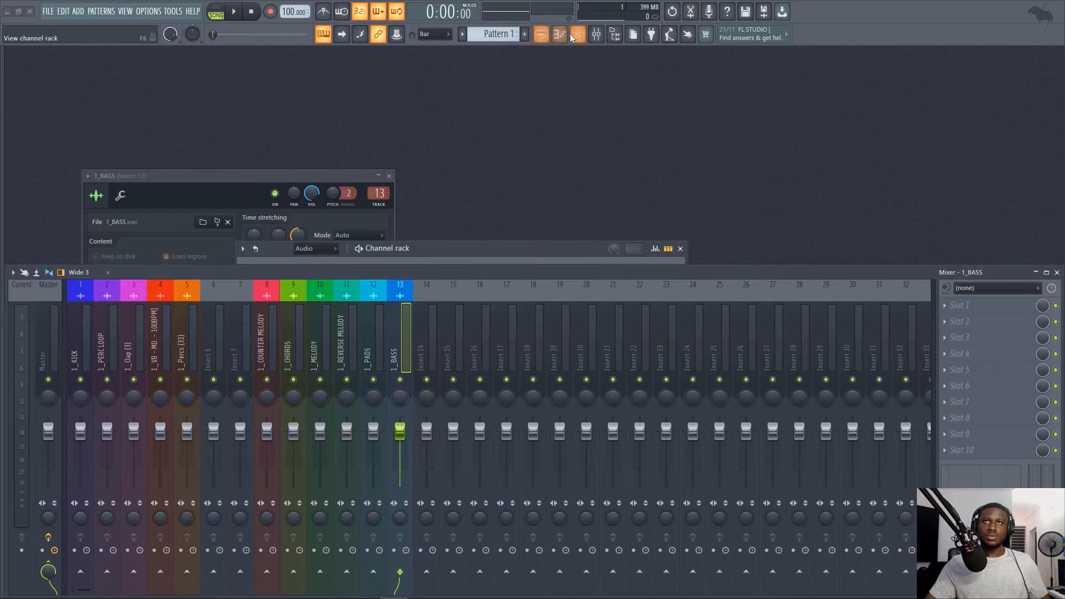
{"action": "left_click", "coordinate": [541, 34]}
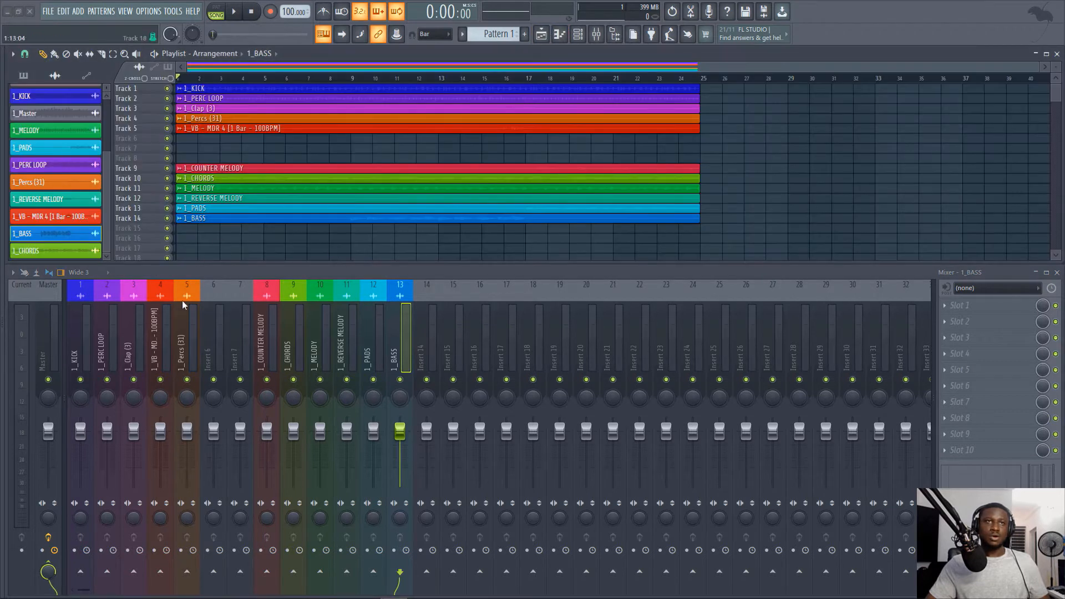
{"action": "key", "text": "space"}
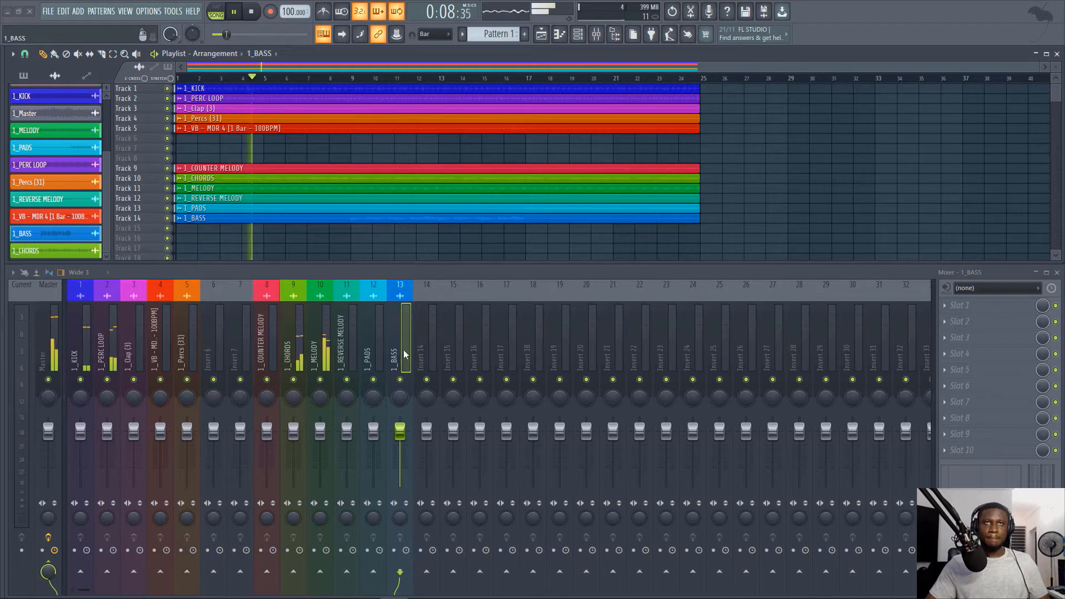
{"action": "key", "text": "space"}
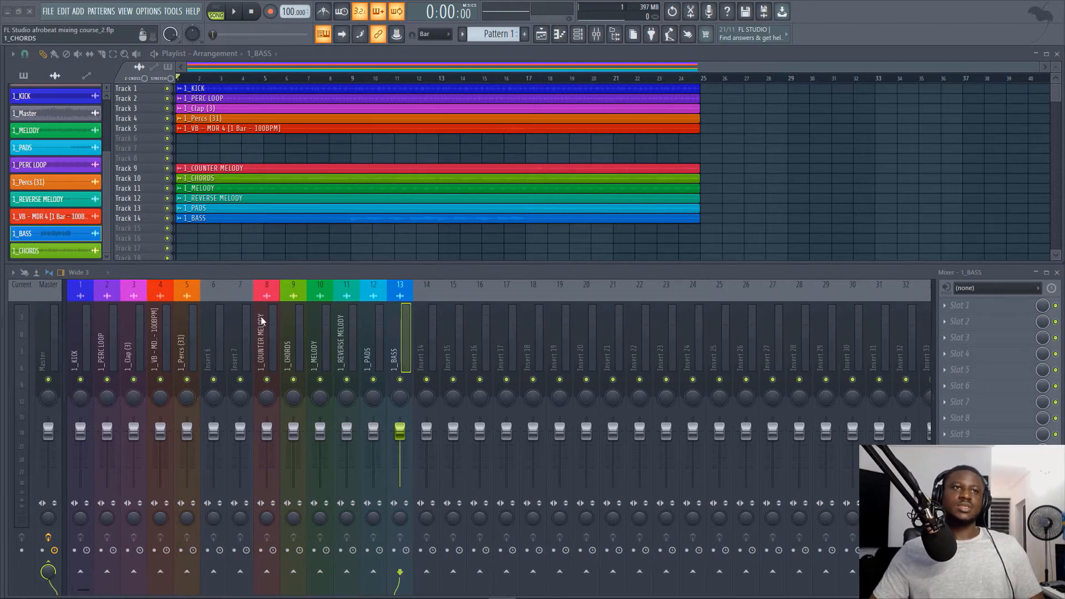
Step: Select the 1_KICK mixer track and its playlist clip, and play the song briefly to watch the kick's level
{"action": "left_click", "coordinate": [88, 337]}
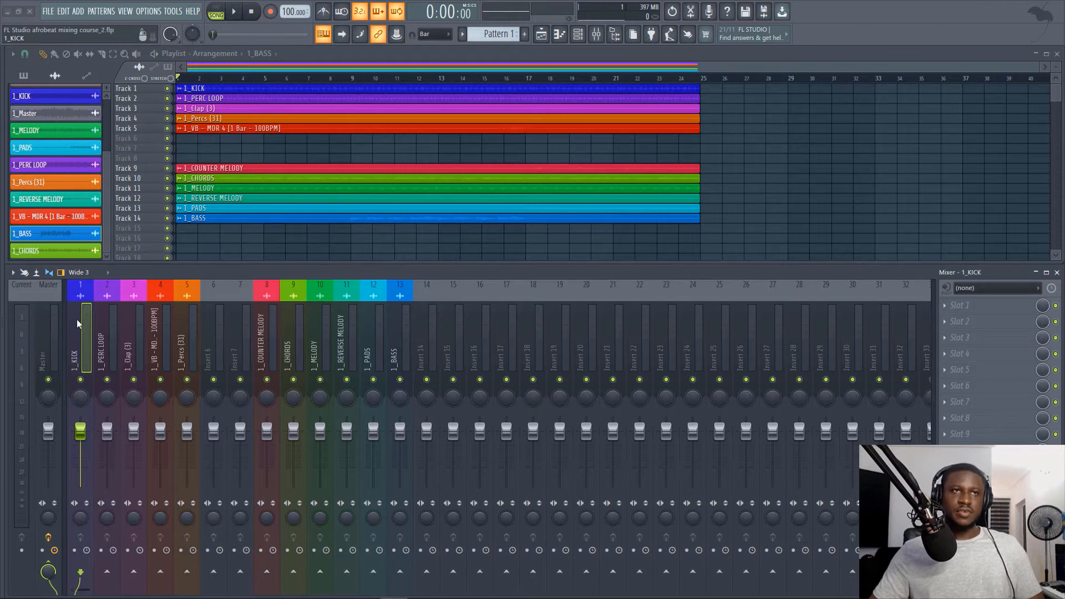
{"action": "left_click", "coordinate": [208, 88]}
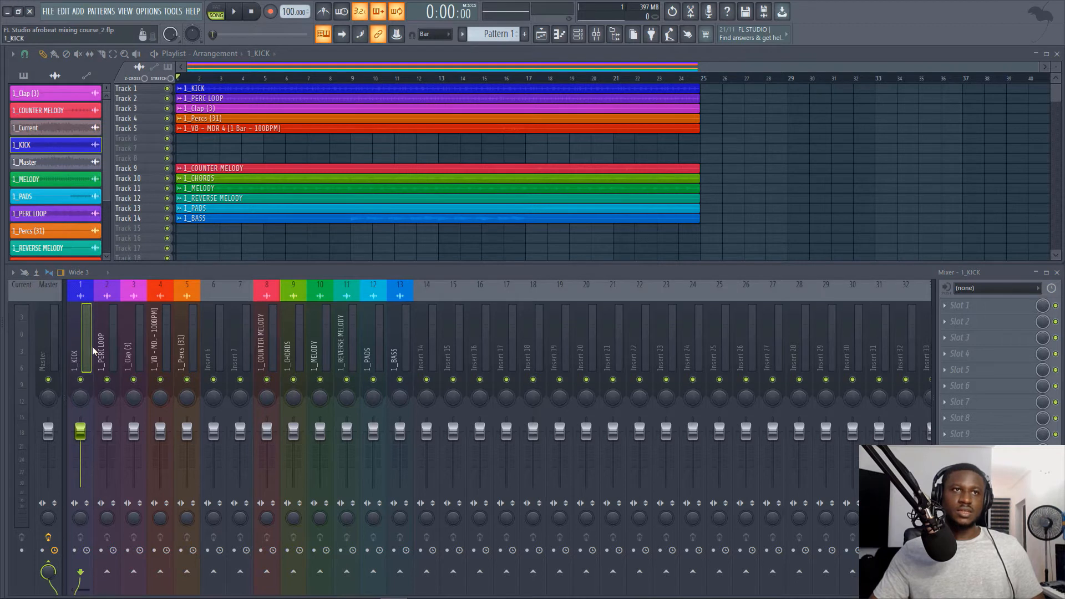
{"action": "key", "text": "space"}
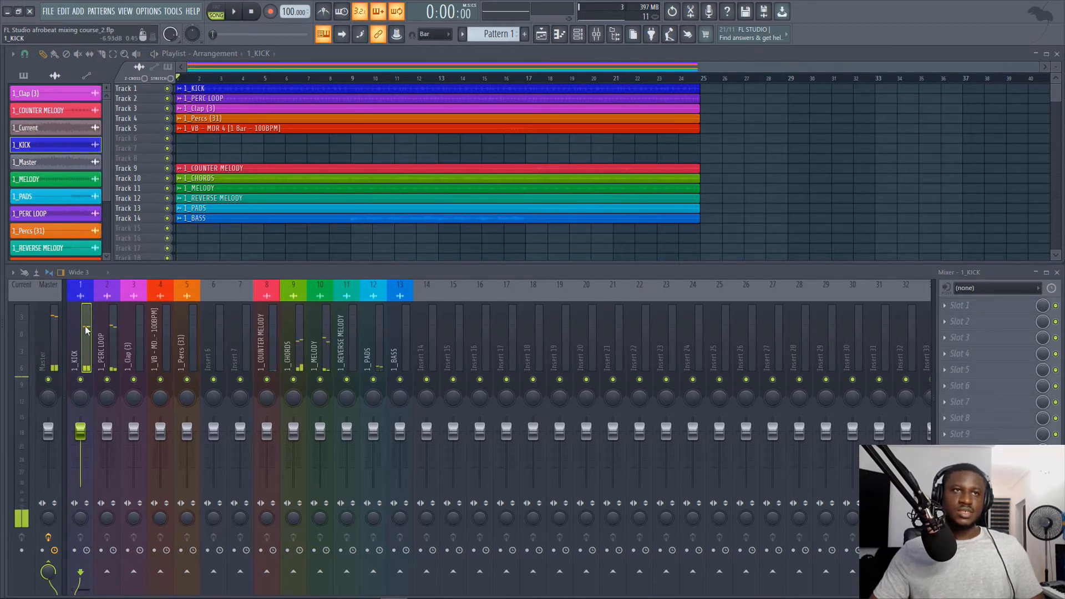
{"action": "key", "text": "space"}
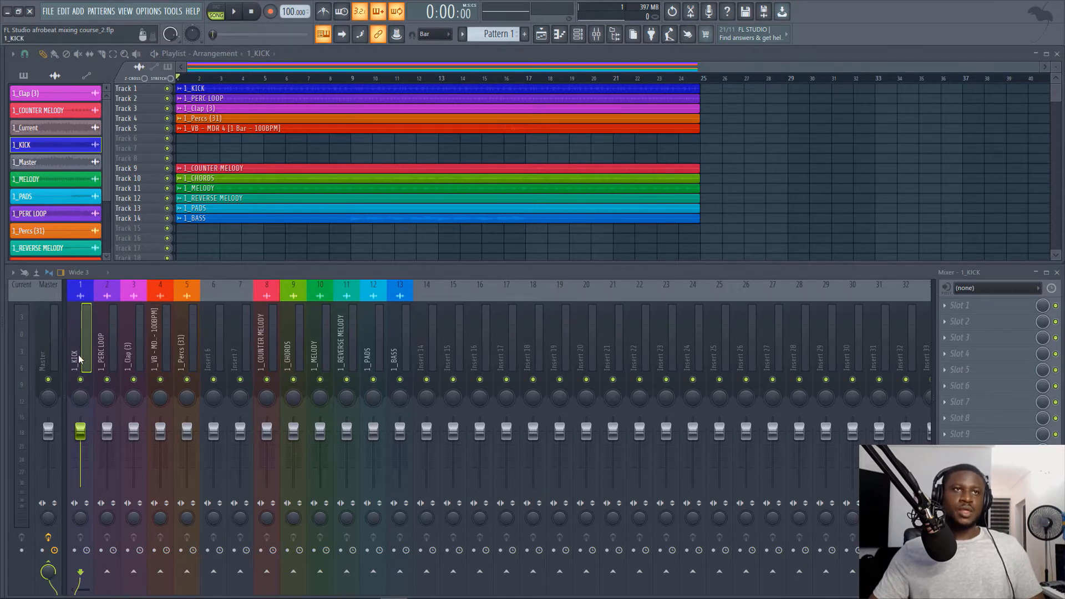
Step: Try panning the 1_KICK mixer track to both sides with brief playback, and reset its panning
{"action": "left_click_drag", "start_coordinate": [80, 403], "coordinate": [79, 421]}
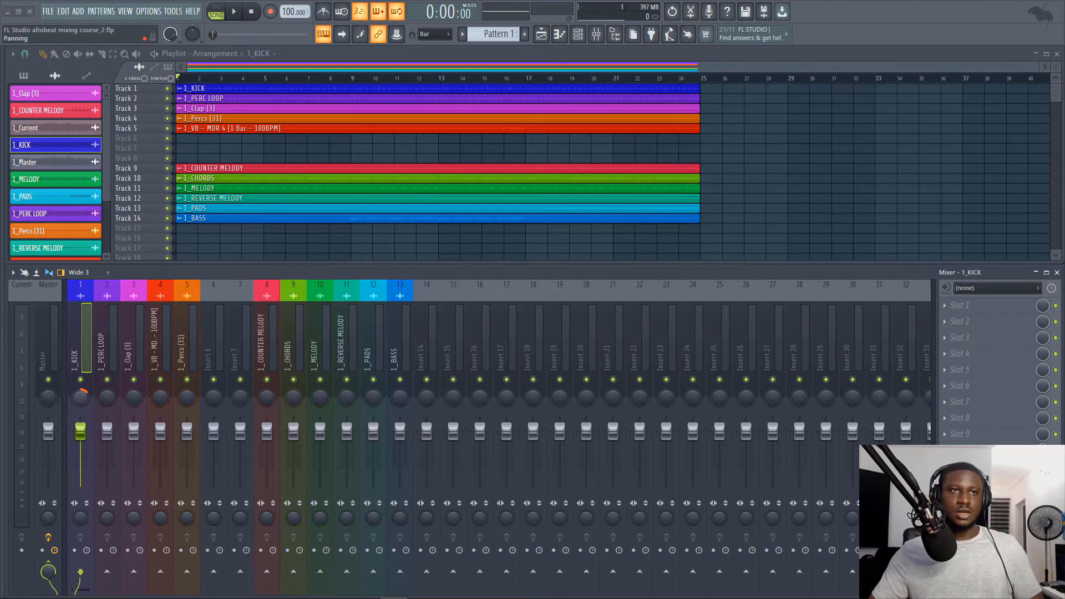
{"action": "right_click", "coordinate": [79, 404]}
{"action": "key", "text": "Escape"}
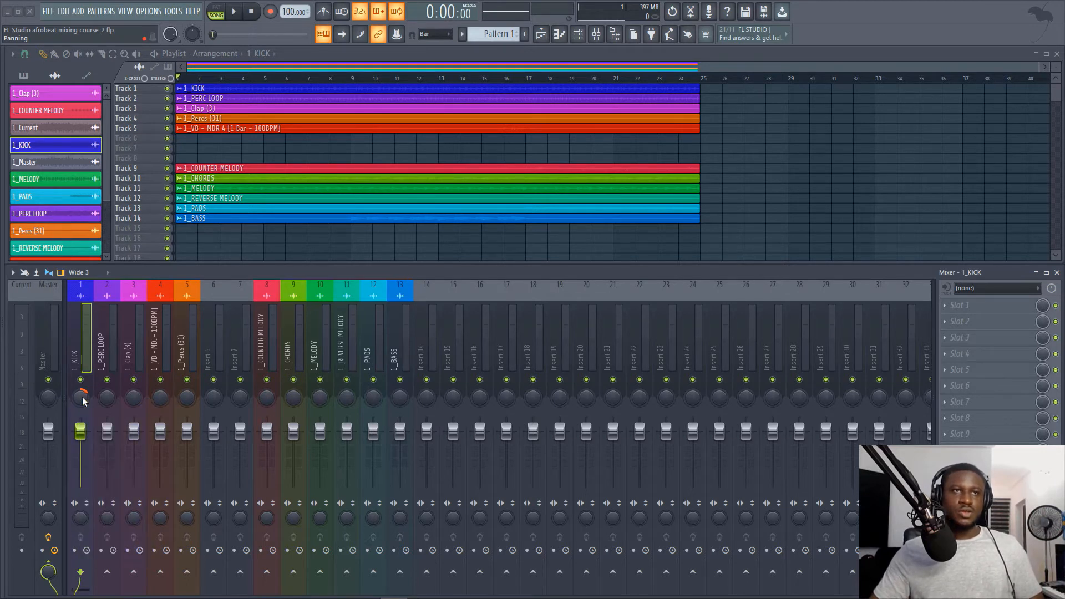
{"action": "key", "text": "space"}
{"action": "key", "text": "space"}
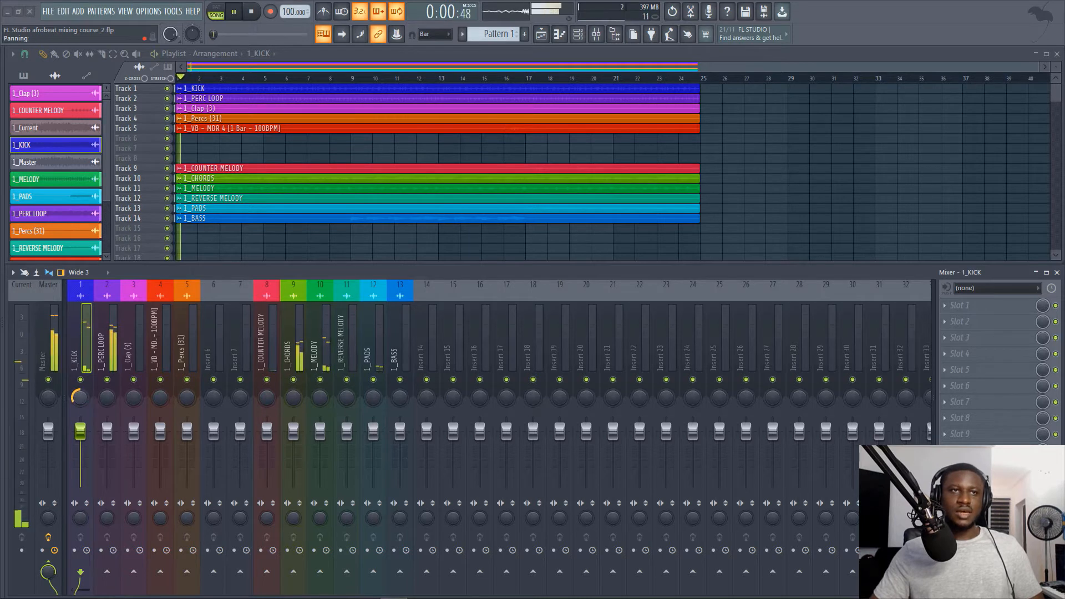
{"action": "left_click_drag", "start_coordinate": [80, 397], "coordinate": [80, 383]}
{"action": "right_click", "coordinate": [80, 397]}
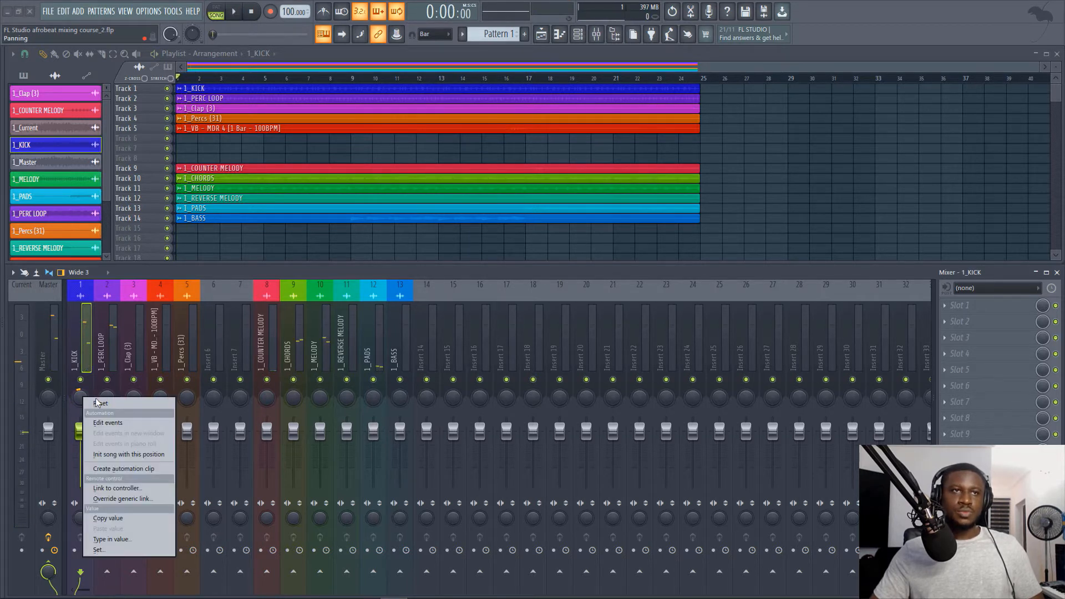
{"action": "left_click", "coordinate": [93, 404]}
Step: Lower the 1_KICK mixer track's volume slightly and try its stereo separation in both directions
{"action": "mouse_move", "coordinate": [80, 430]}
{"action": "left_mouse_down"}
{"action": "mouse_move", "coordinate": [80, 463]}
{"action": "mouse_move", "coordinate": [79, 440]}
{"action": "left_mouse_up"}
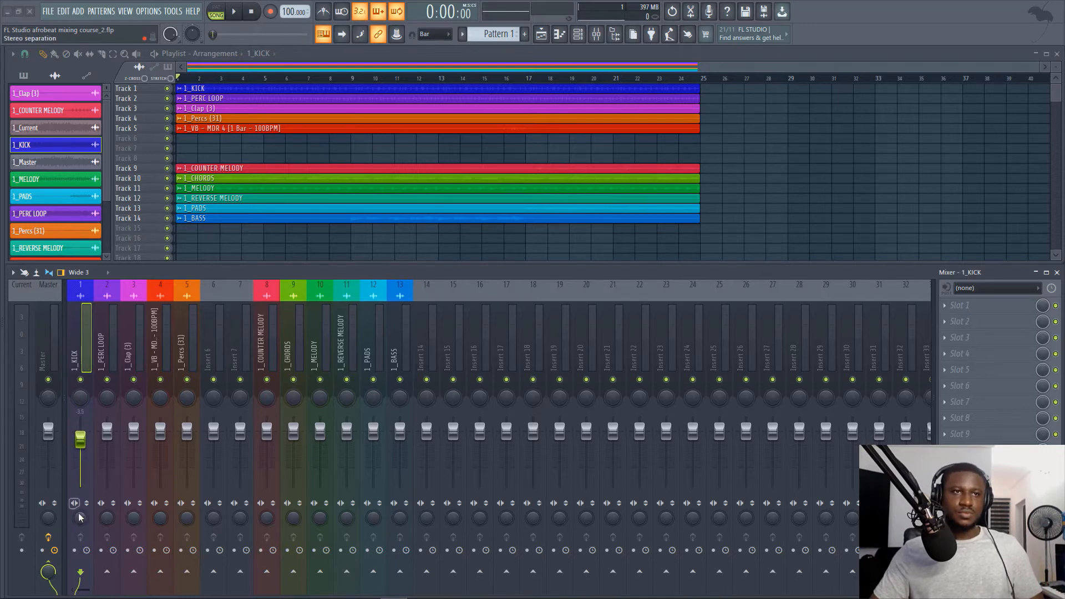
{"action": "left_click_drag", "start_coordinate": [80, 522], "coordinate": [79, 516]}
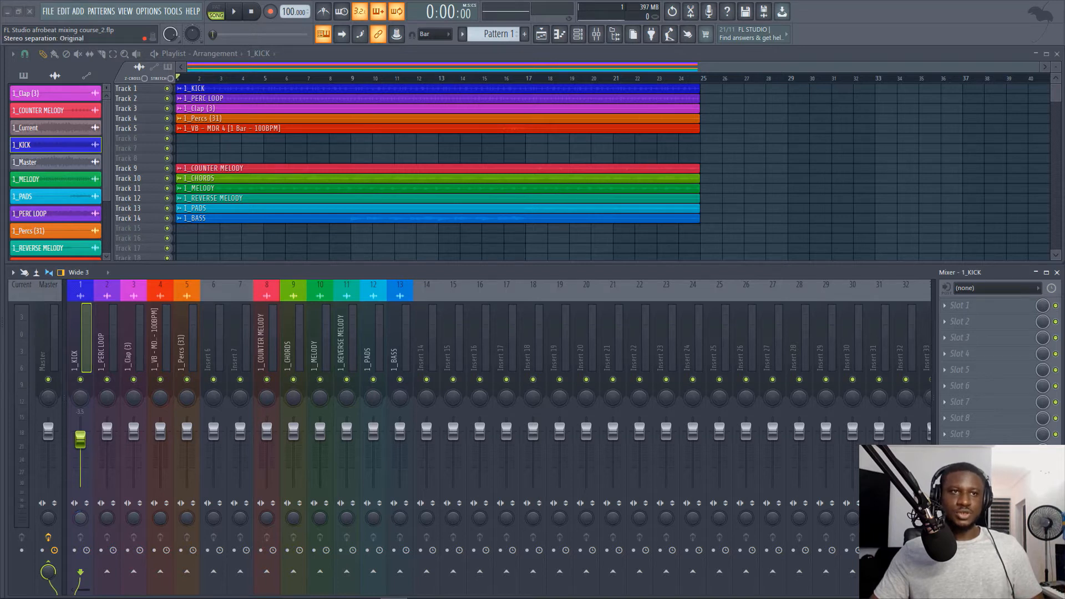
{"action": "left_click_drag", "start_coordinate": [80, 518], "coordinate": [80, 533]}
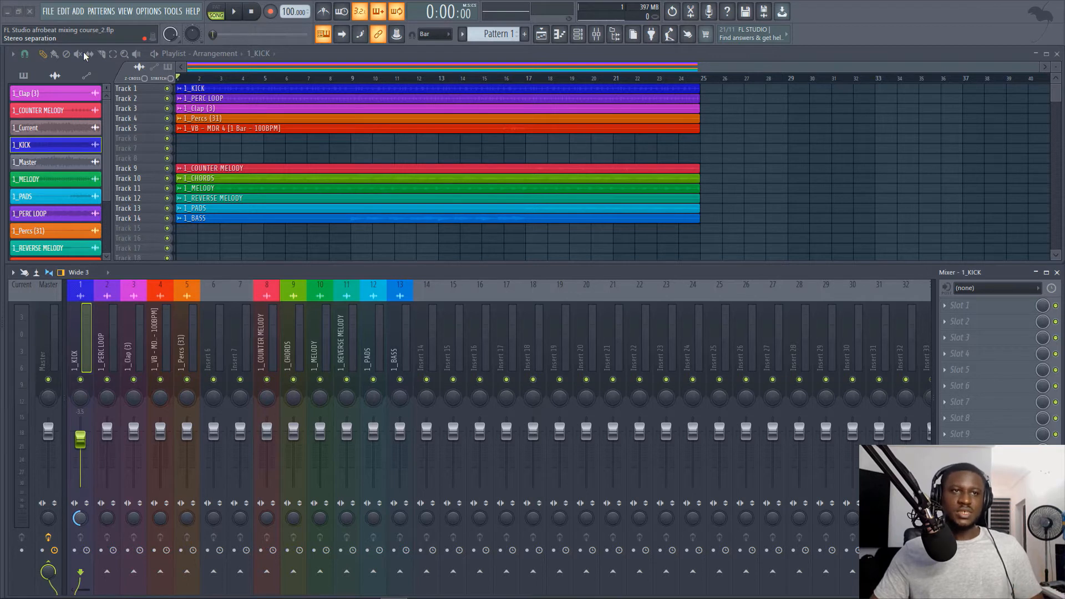
{"action": "left_click_drag", "start_coordinate": [80, 518], "coordinate": [80, 504]}
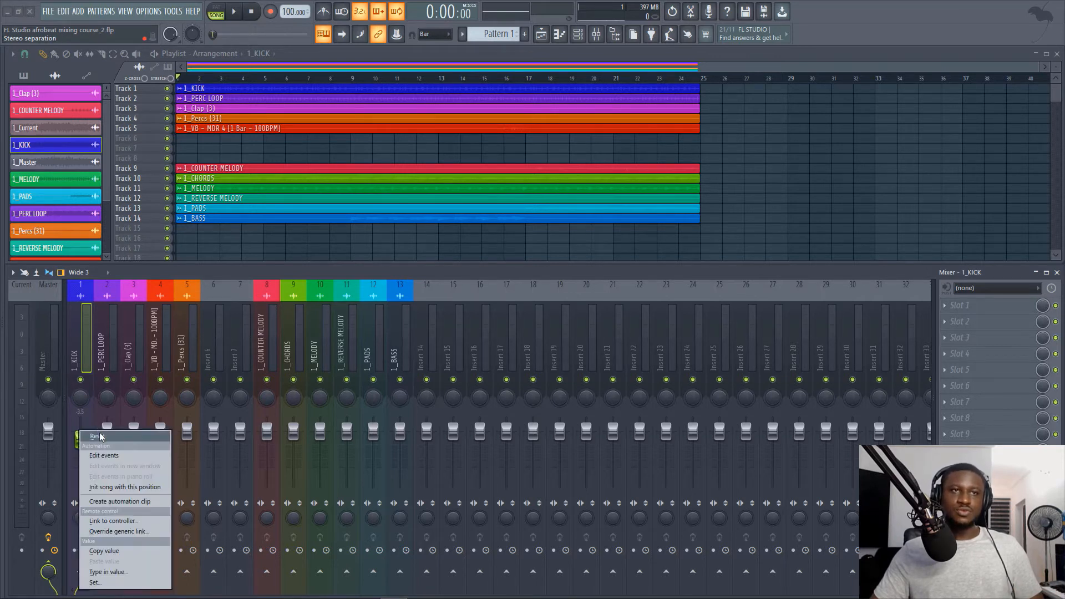
{"action": "left_click", "coordinate": [98, 436]}
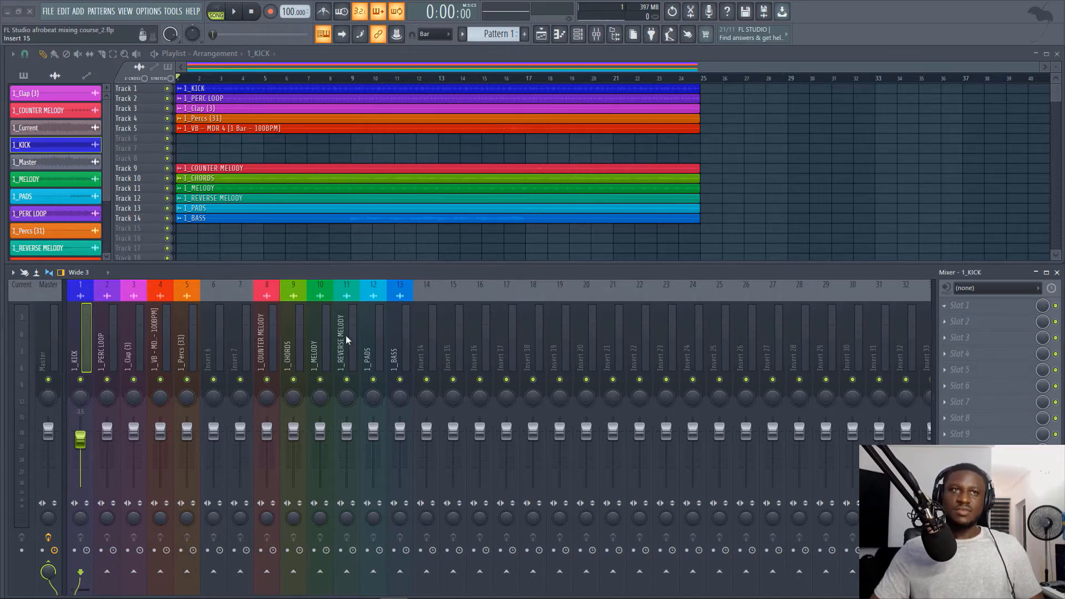
Step: Select the 1_PERC LOOP, 1_Percs (31) and 1_KICK mixer tracks in turn and view the effect plugins available for slot 1
{"action": "left_click", "coordinate": [112, 359]}
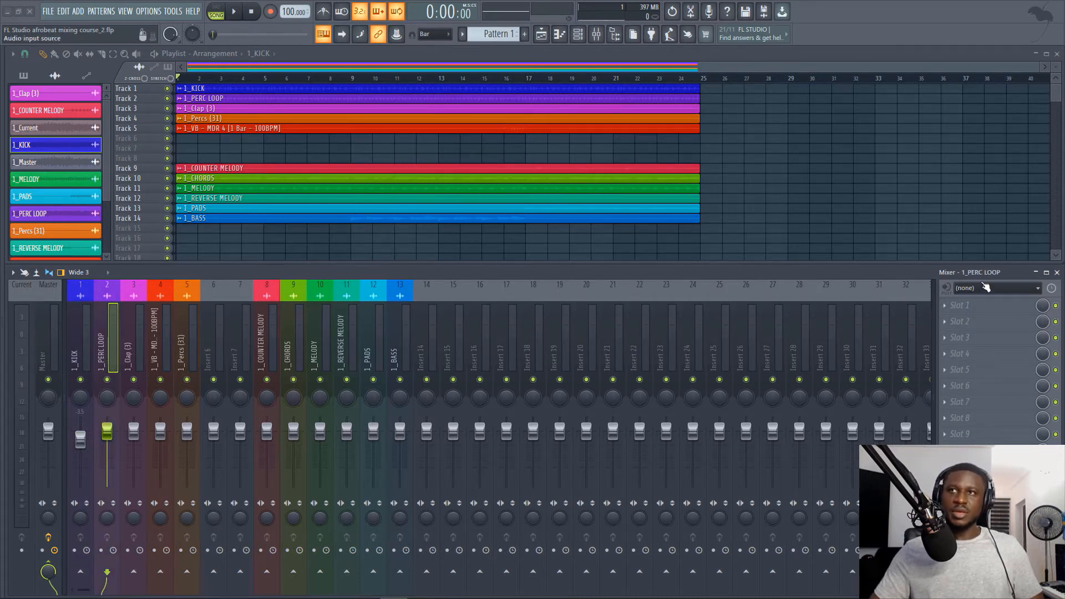
{"action": "key", "text": "Left"}
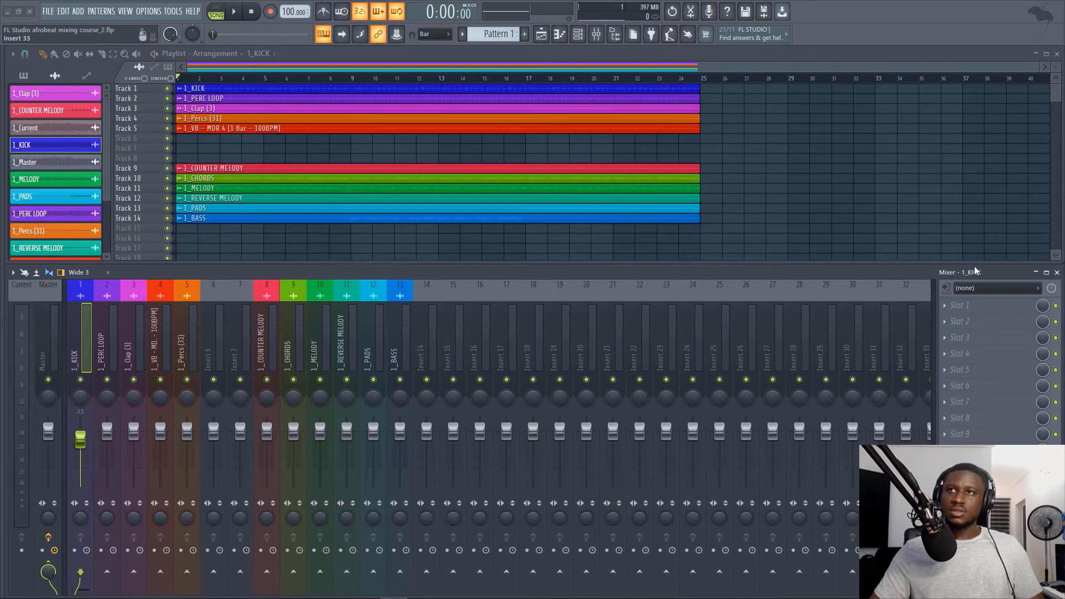
{"action": "left_click", "coordinate": [182, 334]}
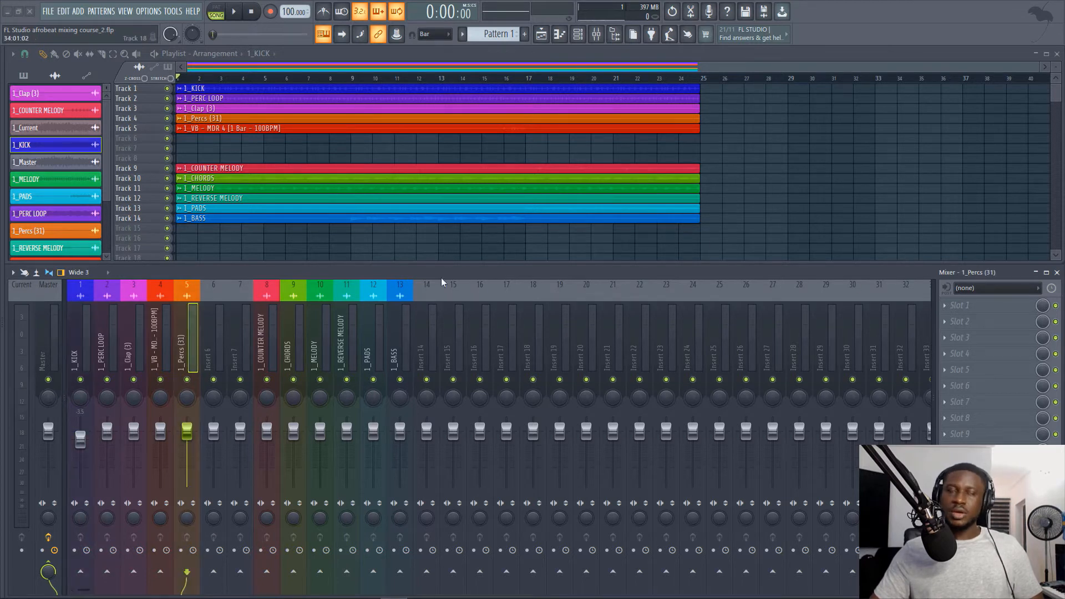
{"action": "left_click", "coordinate": [72, 348]}
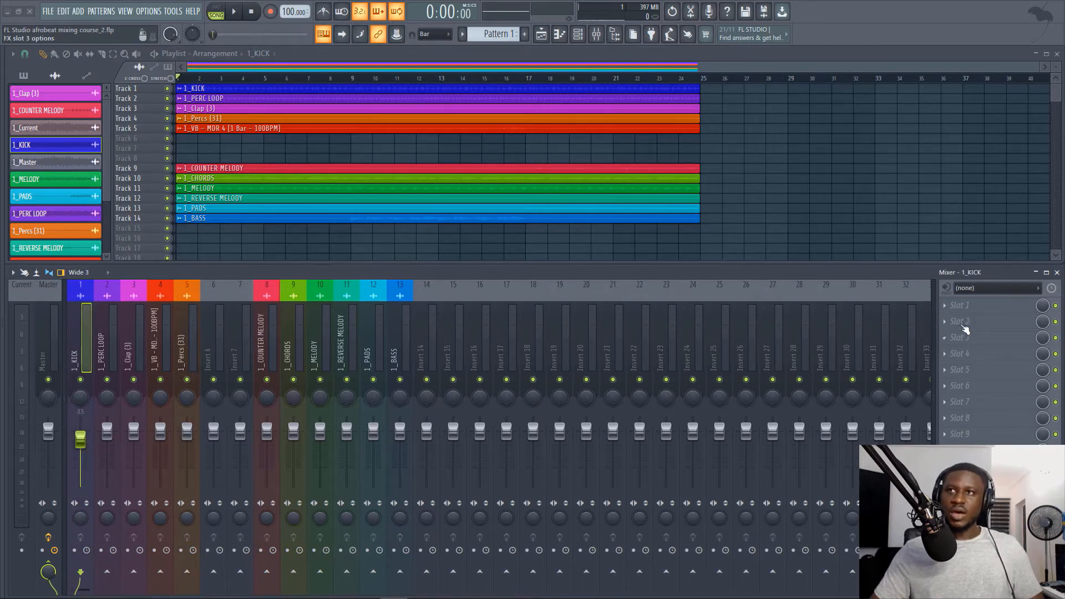
{"action": "left_click", "coordinate": [971, 311]}
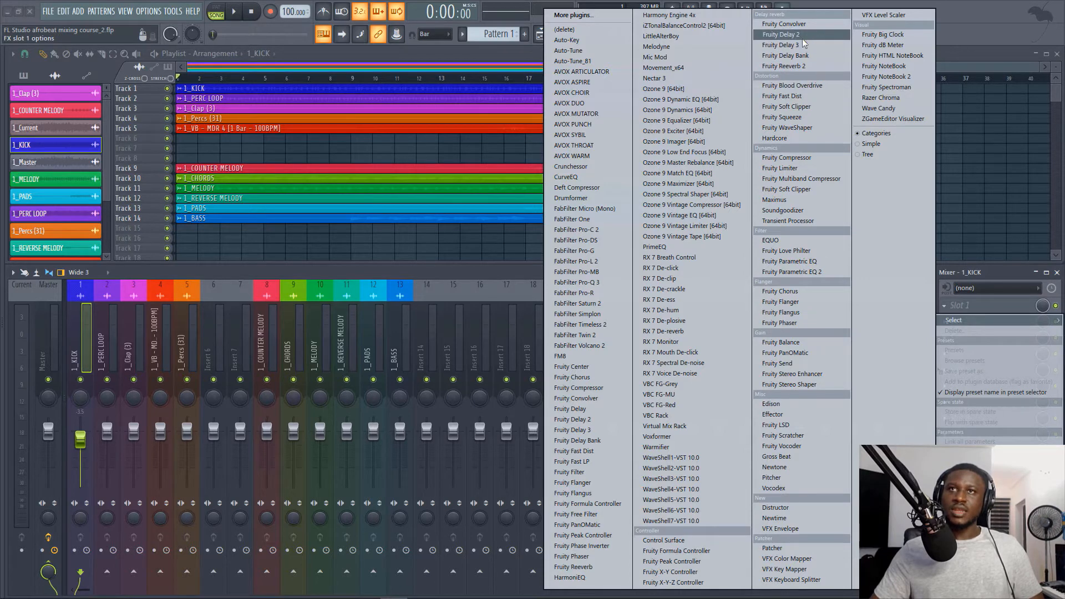
{"action": "left_click", "coordinate": [203, 275]}
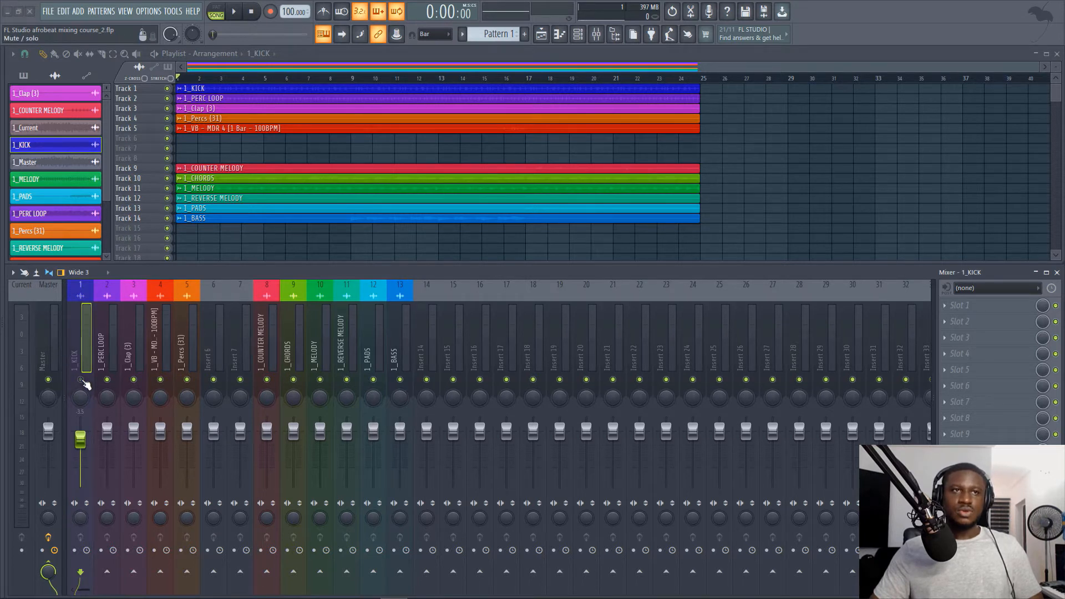
Step: Play the song briefly with the 1_KICK mixer track muted and again with it unmuted
{"action": "key", "text": "space"}
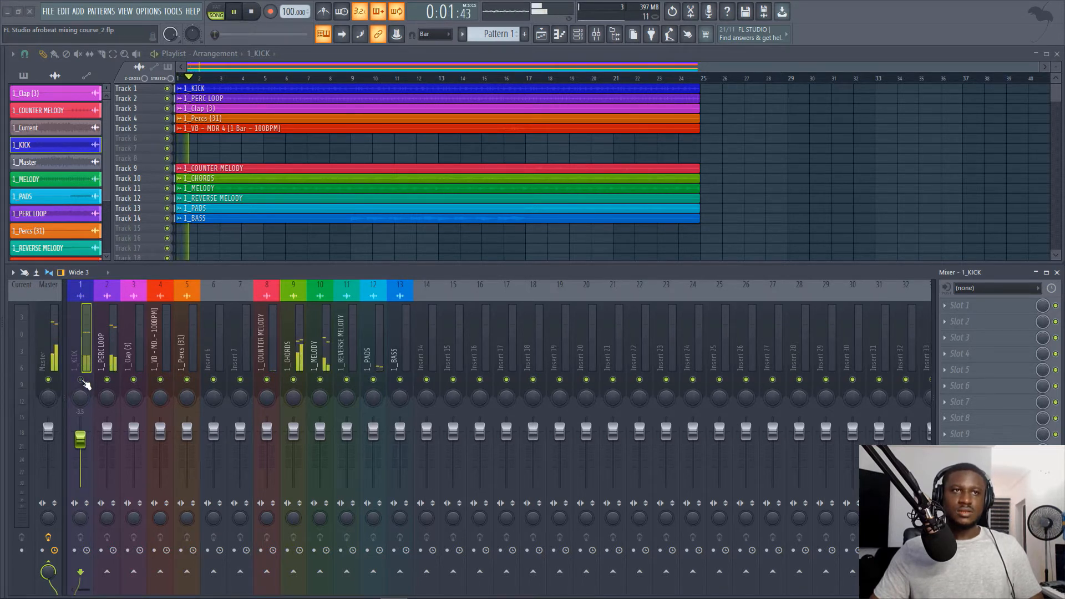
{"action": "key", "text": "space"}
{"action": "key", "text": "space"}
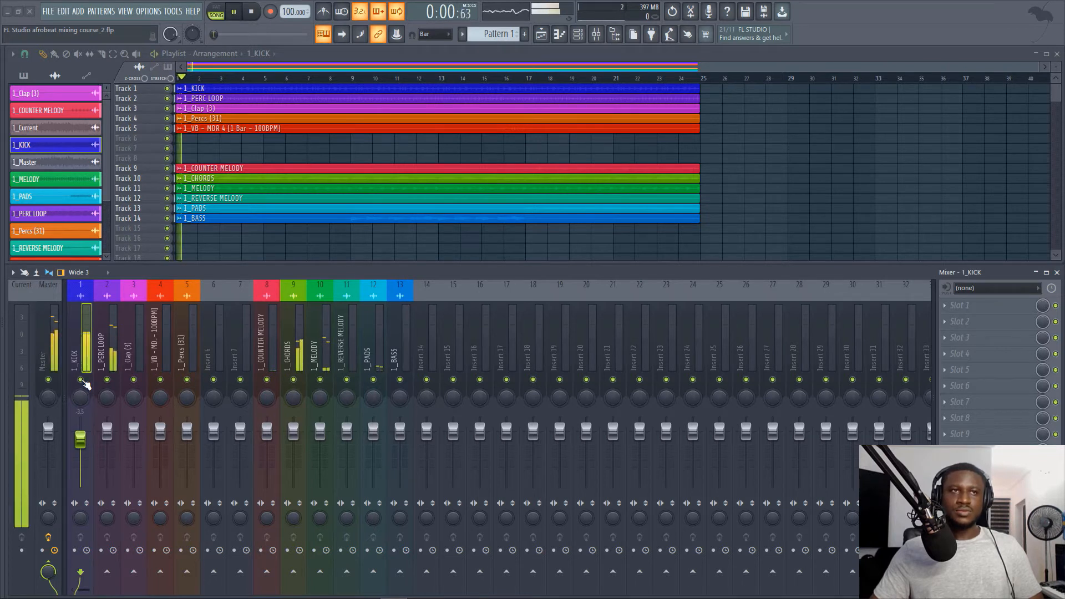
{"action": "key", "text": "space"}
Step: Solo the 1_KICK mixer track, play the song briefly, and cancel the solo
{"action": "right_click", "coordinate": [81, 379]}
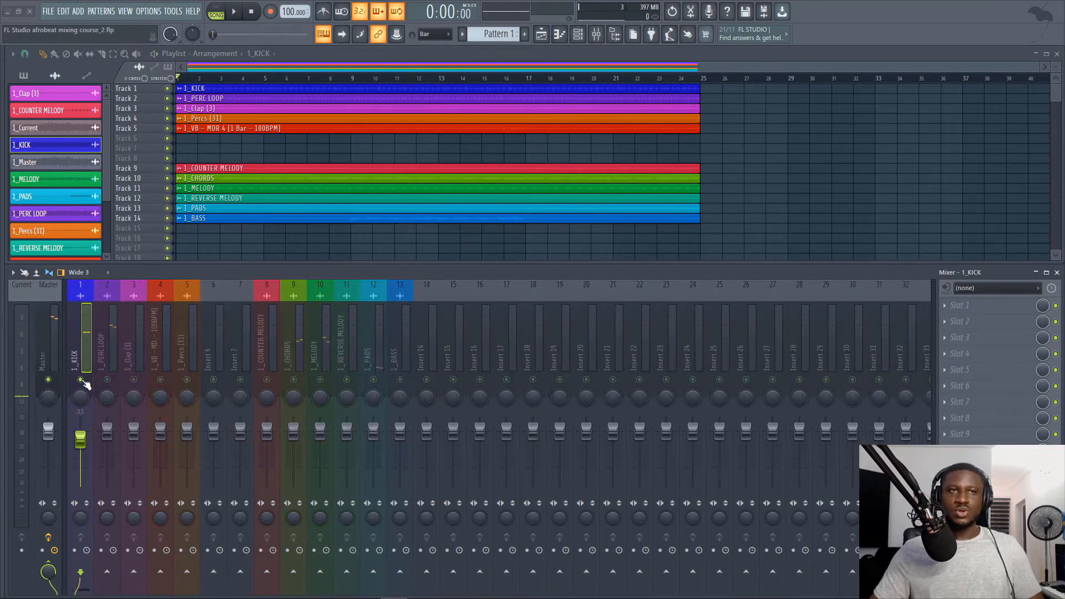
{"action": "key", "text": "space"}
{"action": "right_click", "coordinate": [80, 379]}
{"action": "key", "text": "space"}
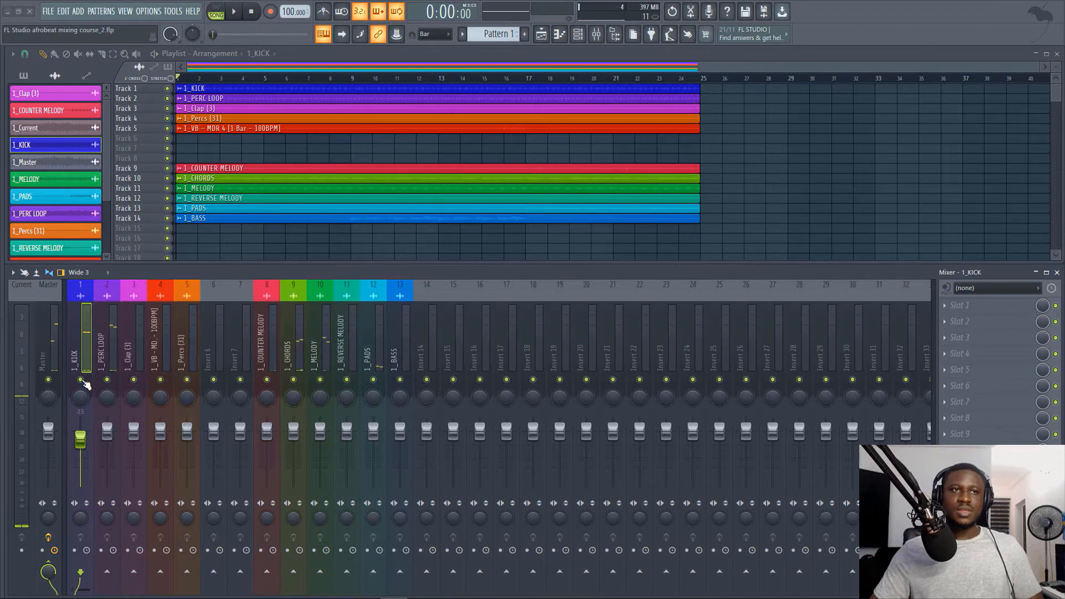
Step: Compare the Master track with the individual insert tracks by selecting them in turn, ending on 1_KICK
{"action": "left_click", "coordinate": [46, 336]}
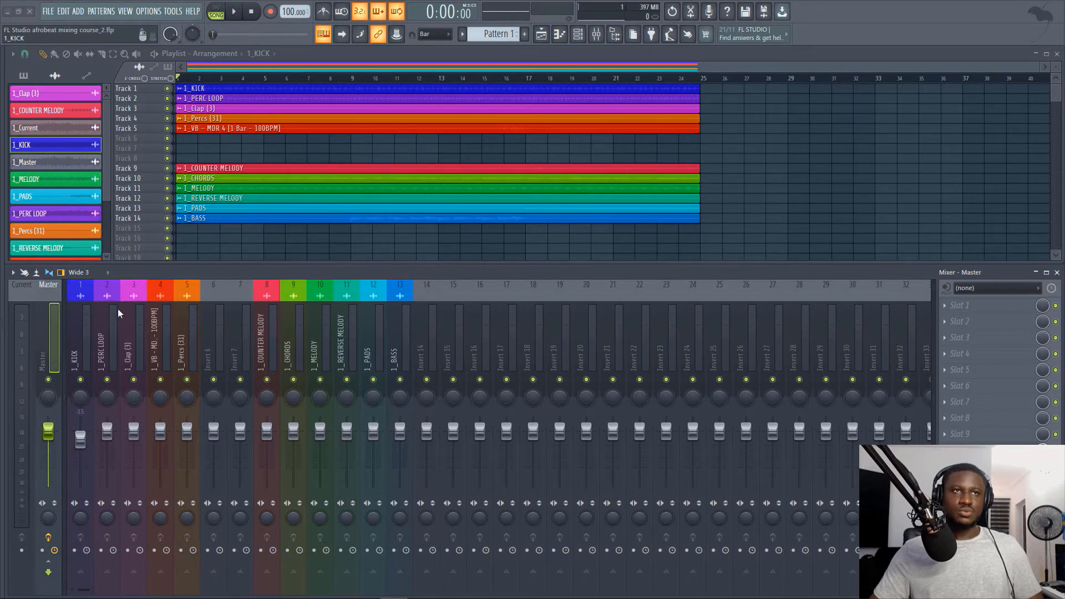
{"action": "left_click_drag", "start_coordinate": [385, 358], "coordinate": [140, 338]}
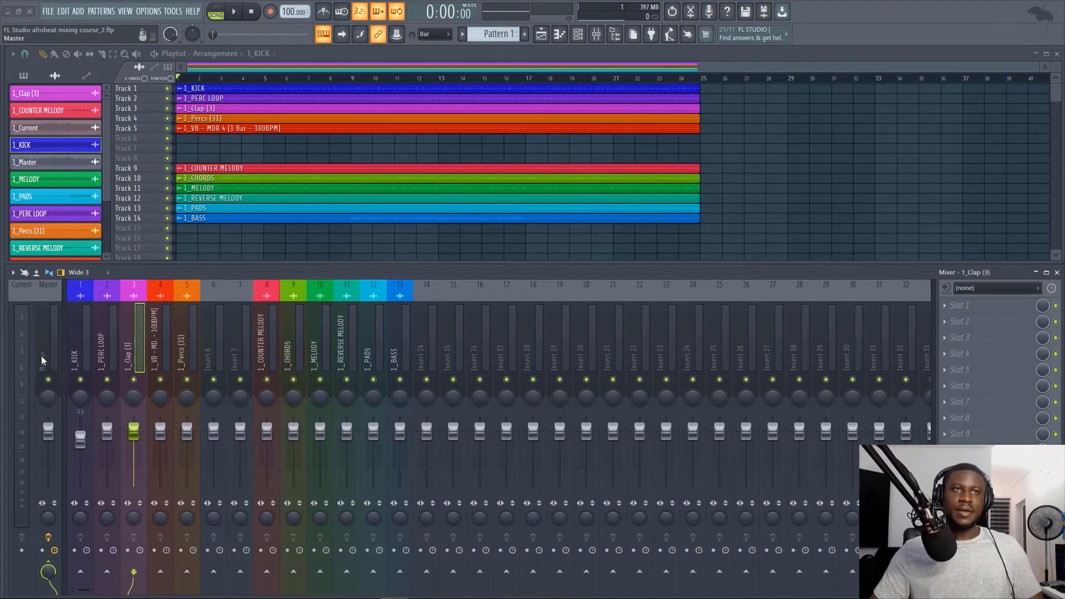
{"action": "mouse_move", "coordinate": [76, 343]}
{"action": "left_mouse_down"}
{"action": "mouse_move", "coordinate": [370, 361]}
{"action": "mouse_move", "coordinate": [67, 347]}
{"action": "left_mouse_up"}
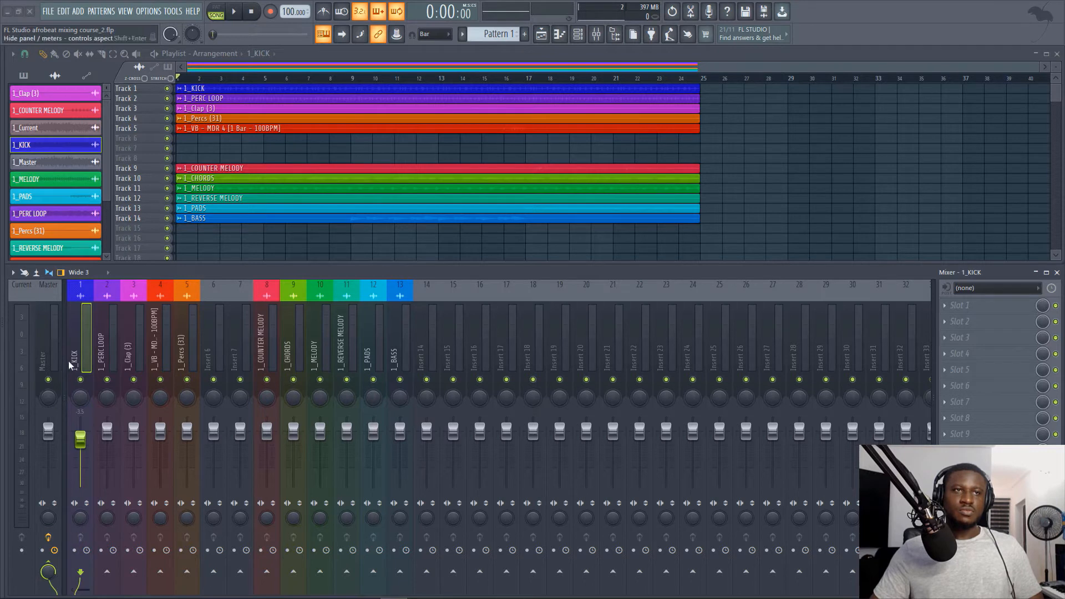
{"action": "left_click", "coordinate": [48, 355]}
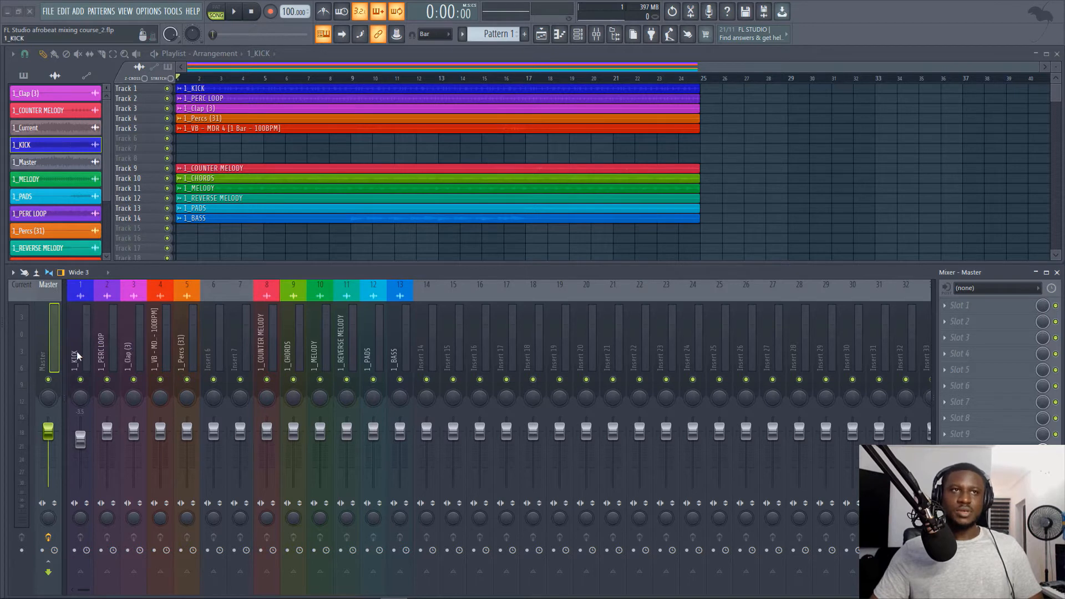
{"action": "left_click", "coordinate": [233, 361]}
{"action": "left_click", "coordinate": [73, 356]}
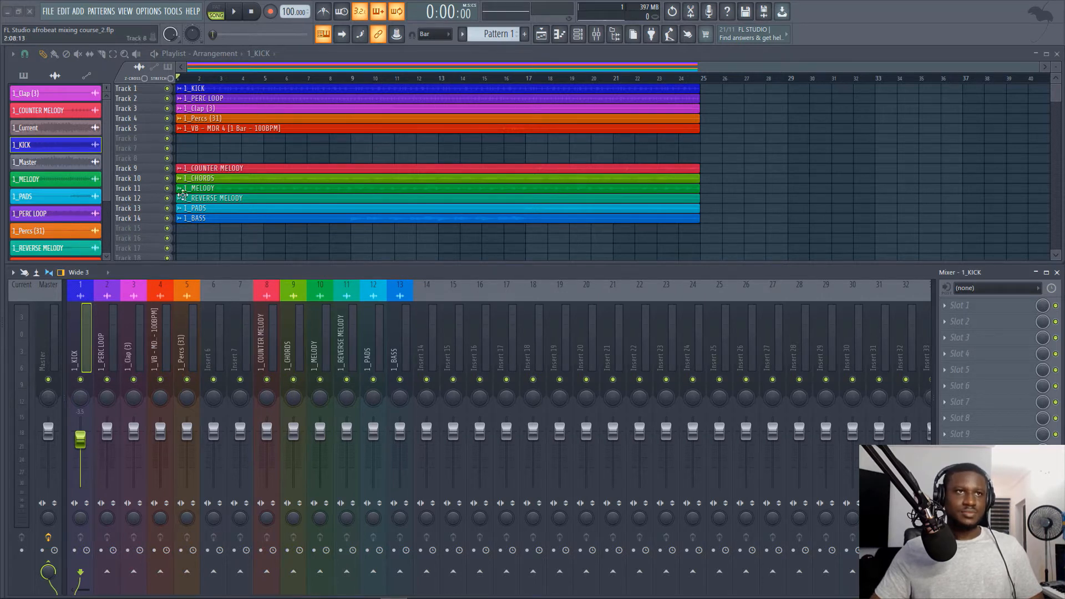
{"action": "scroll", "coordinate": [222, 108], "scroll_direction": "down", "scroll_amount": 1}
{"action": "scroll", "coordinate": [217, 106], "scroll_direction": "up", "scroll_amount": 1}
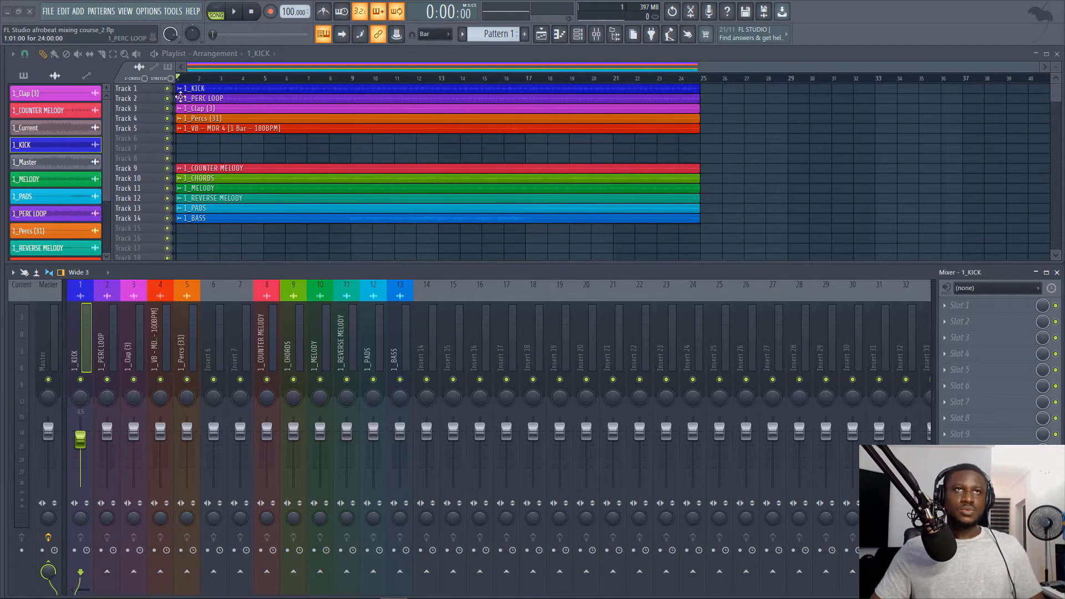
{"action": "right_click", "coordinate": [81, 381]}
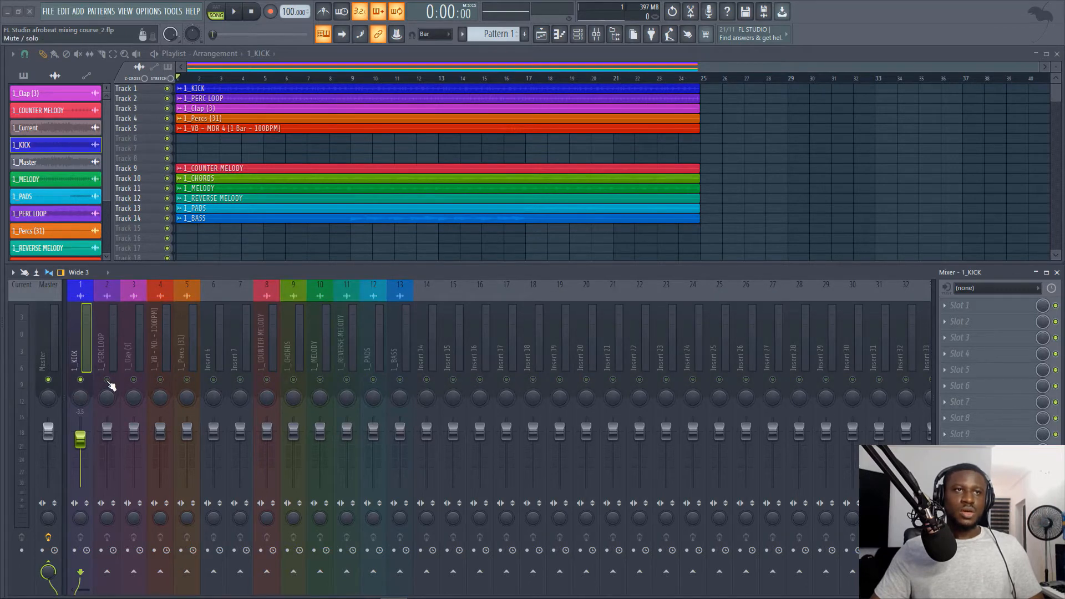
{"action": "left_click", "coordinate": [108, 380]}
{"action": "right_click", "coordinate": [82, 381]}
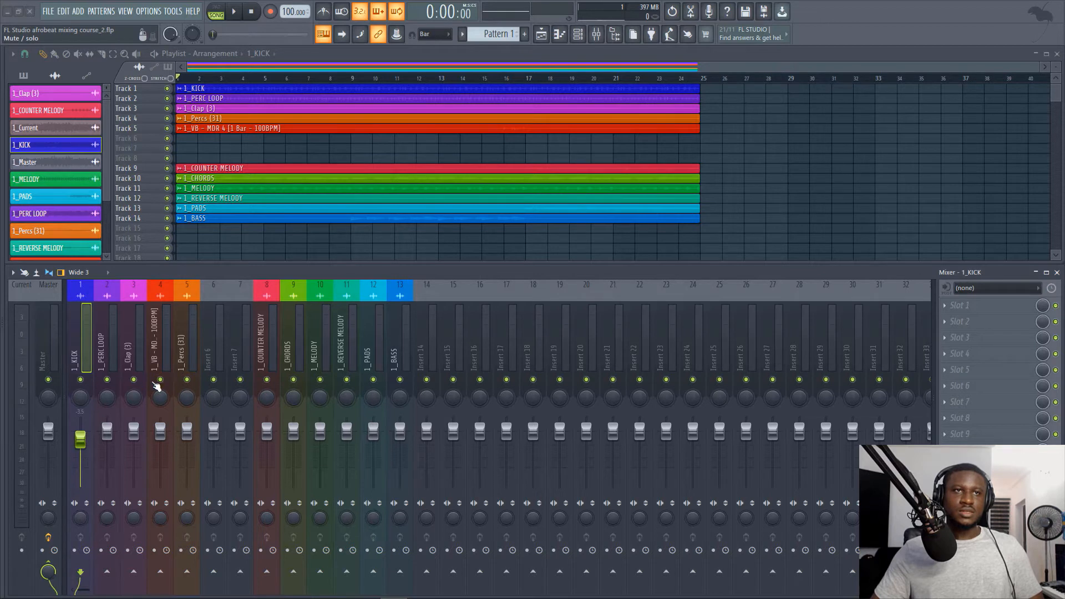
Step: Solo 1_KICK, re-enable the 1_PERC LOOP, 1_Clap (3), 1_VB and 1_Percs (31) mixer tracks, and play only the drums briefly
{"action": "right_click", "coordinate": [81, 381]}
{"action": "left_click", "coordinate": [107, 380]}
{"action": "left_click", "coordinate": [134, 380]}
{"action": "left_click", "coordinate": [160, 380]}
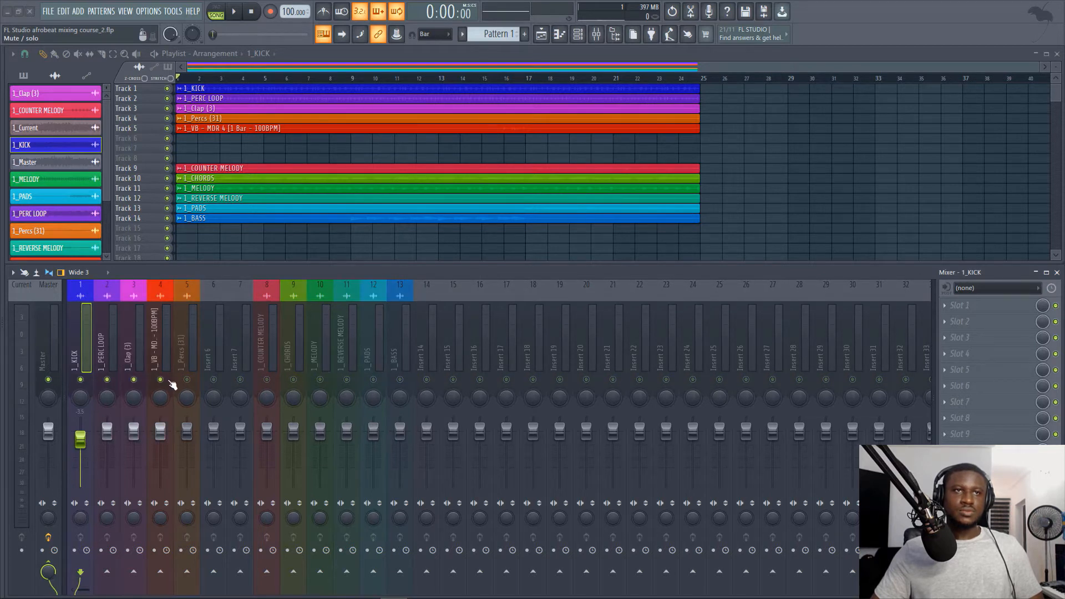
{"action": "left_click", "coordinate": [187, 381]}
{"action": "key", "text": "space"}
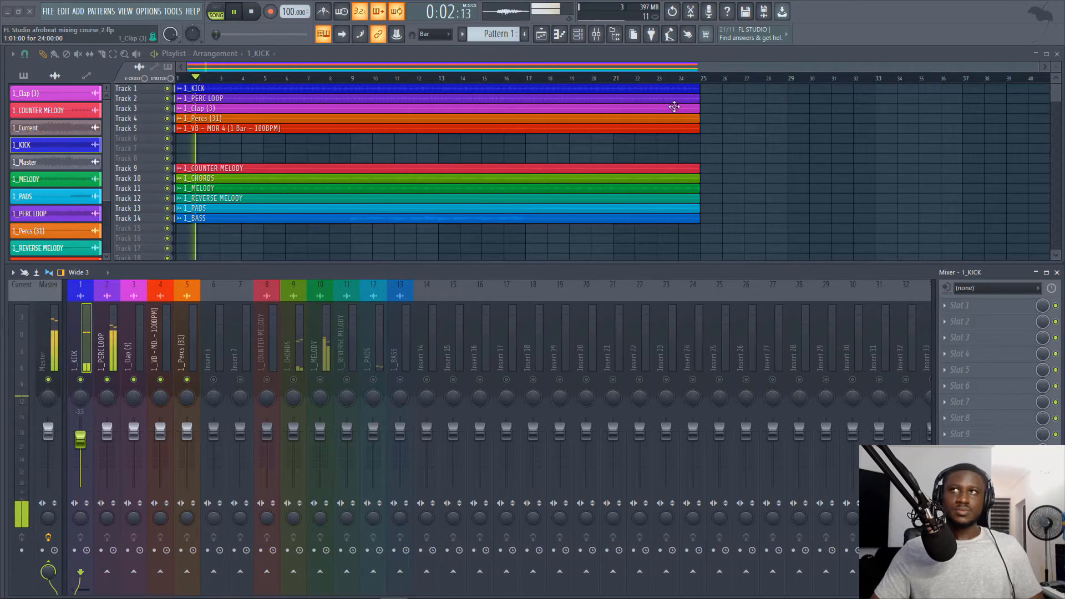
{"action": "key", "text": "space"}
Step: Enlarge the playlist tracks until the drum waveforms are readable and play the drums briefly
{"action": "scroll", "coordinate": [1044, 77], "scroll_direction": "up", "scroll_amount": 4}
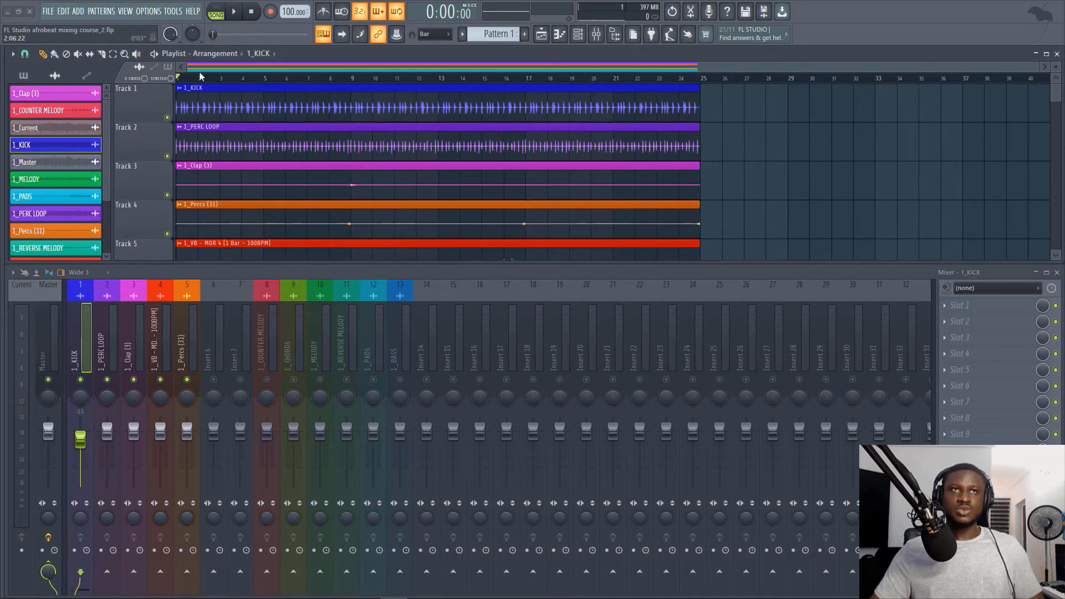
{"action": "scroll", "coordinate": [191, 79], "scroll_direction": "up", "scroll_amount": 3}
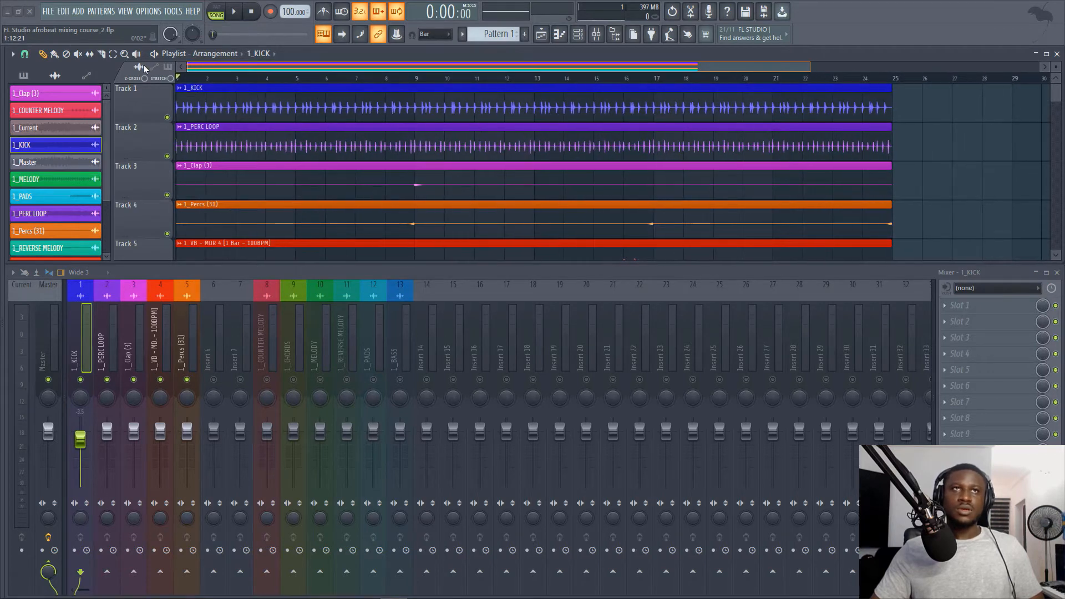
{"action": "scroll", "coordinate": [231, 129], "scroll_direction": "down", "scroll_amount": 2}
{"action": "key", "text": "space"}
{"action": "scroll", "coordinate": [230, 130], "scroll_direction": "up", "scroll_amount": 2}
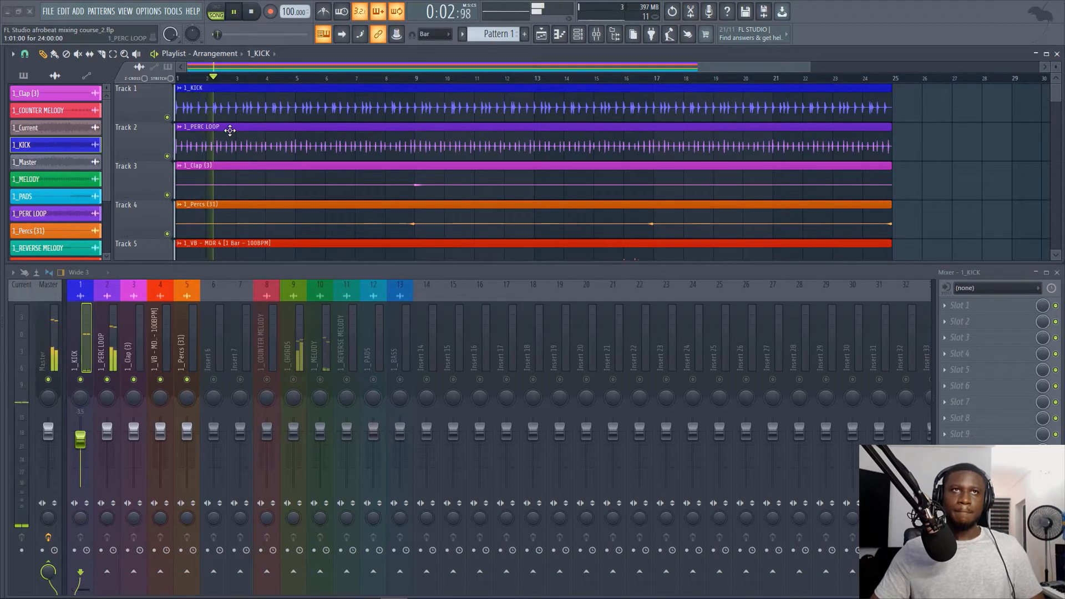
{"action": "key", "text": "space"}
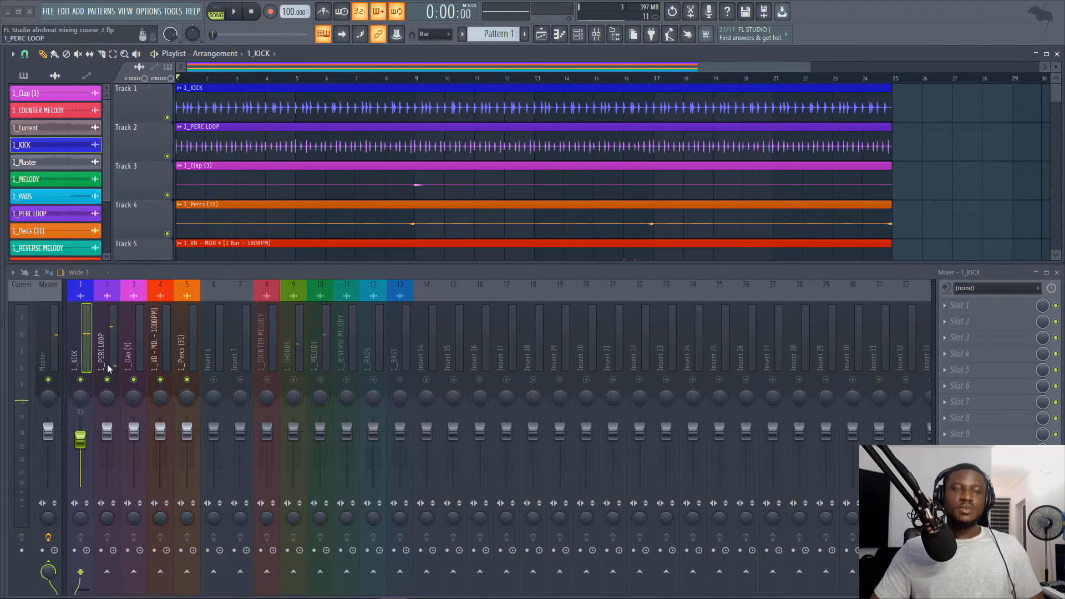
Step: Raise the 1_KICK mixer track's volume slightly, and solo it for a brief playback
{"action": "left_click_drag", "start_coordinate": [75, 445], "coordinate": [81, 422]}
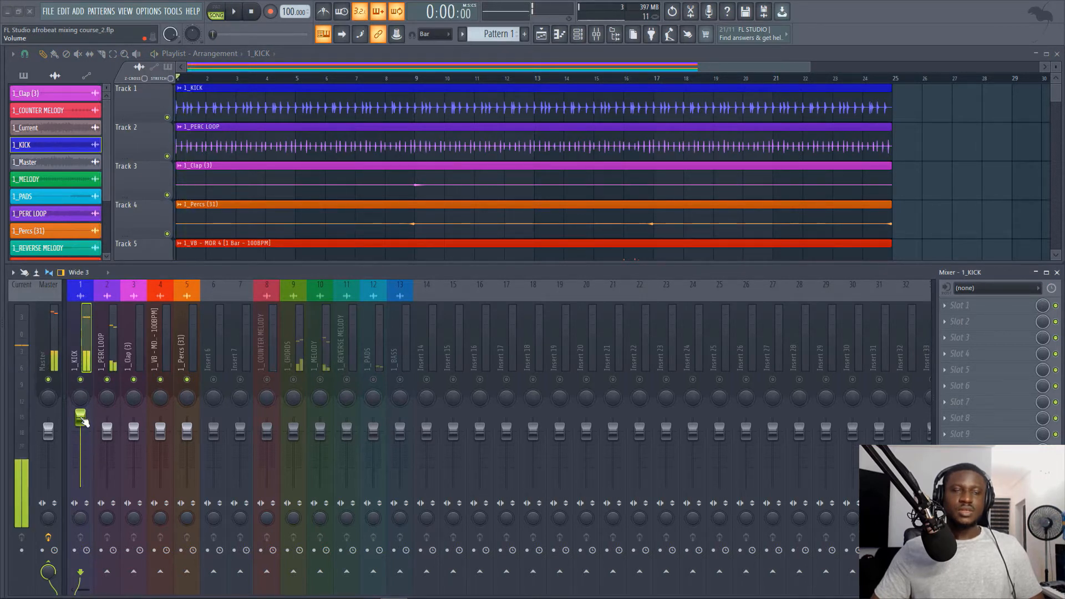
{"action": "left_click_drag", "start_coordinate": [81, 417], "coordinate": [81, 430]}
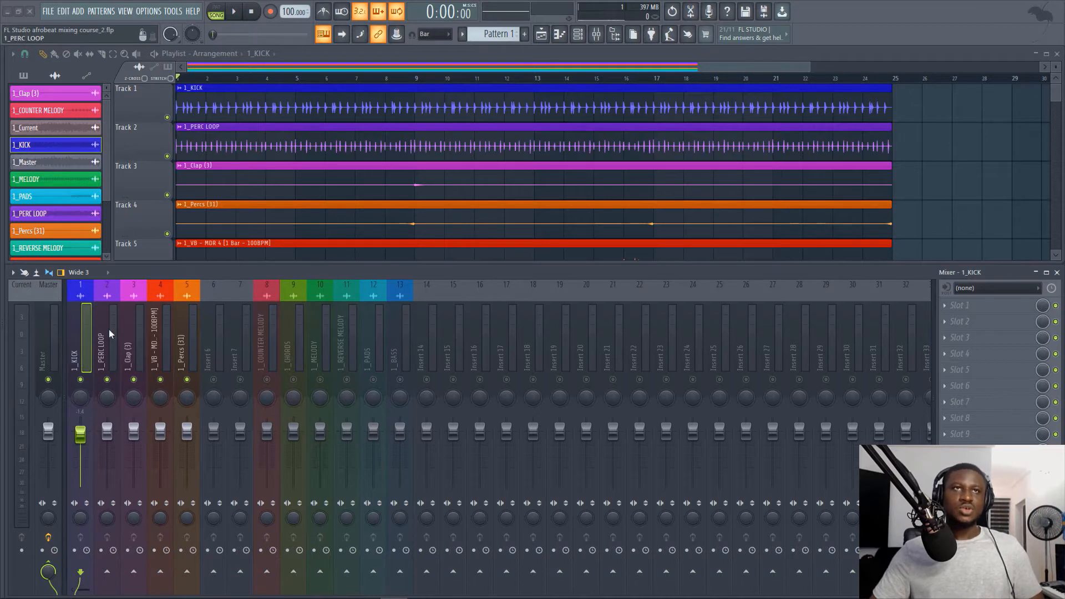
{"action": "right_click", "coordinate": [84, 379]}
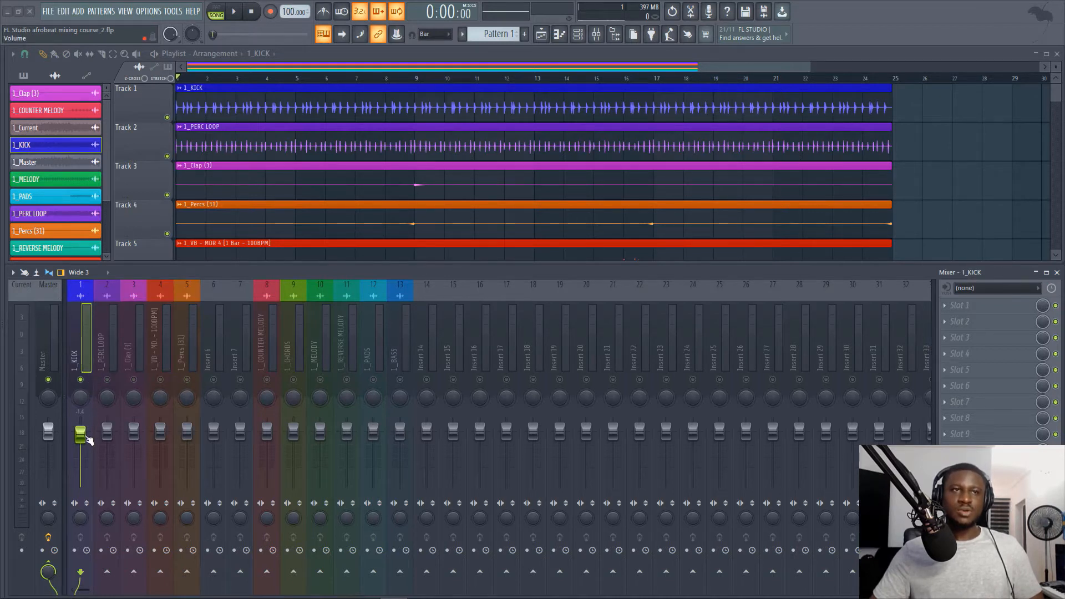
{"action": "key", "text": "space"}
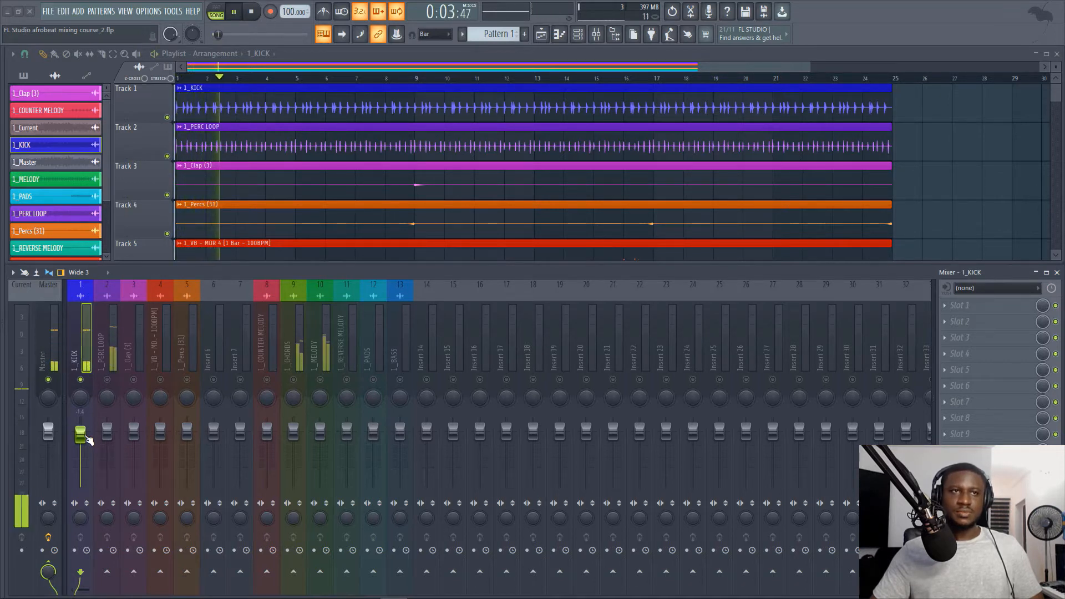
{"action": "key", "text": "space"}
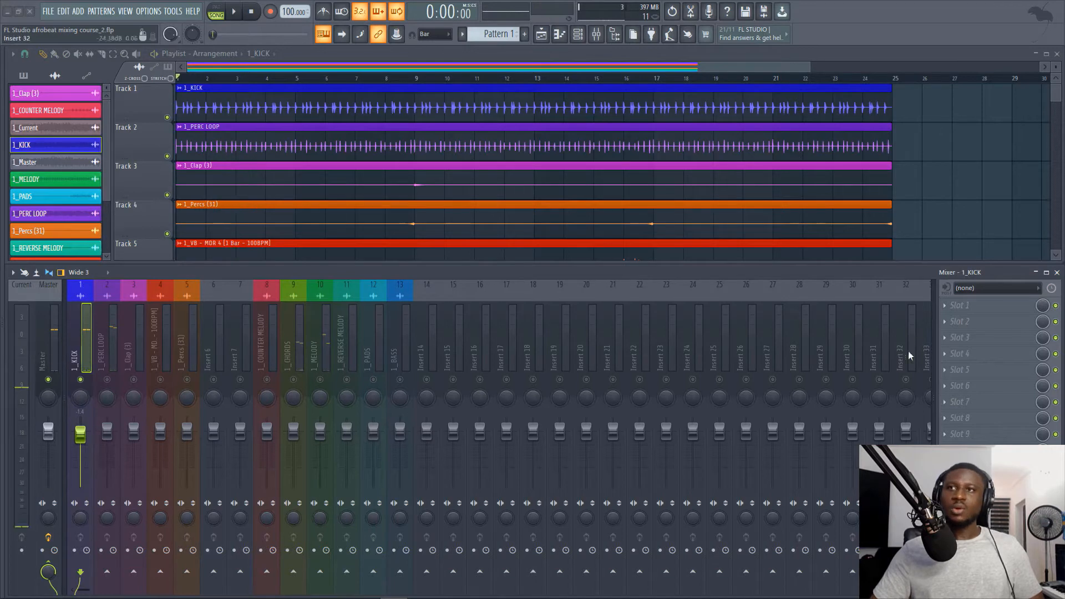
Step: Load Fruity Parametric EQ 2 into slot 1 of the 1_KICK mixer track
{"action": "left_click", "coordinate": [970, 310]}
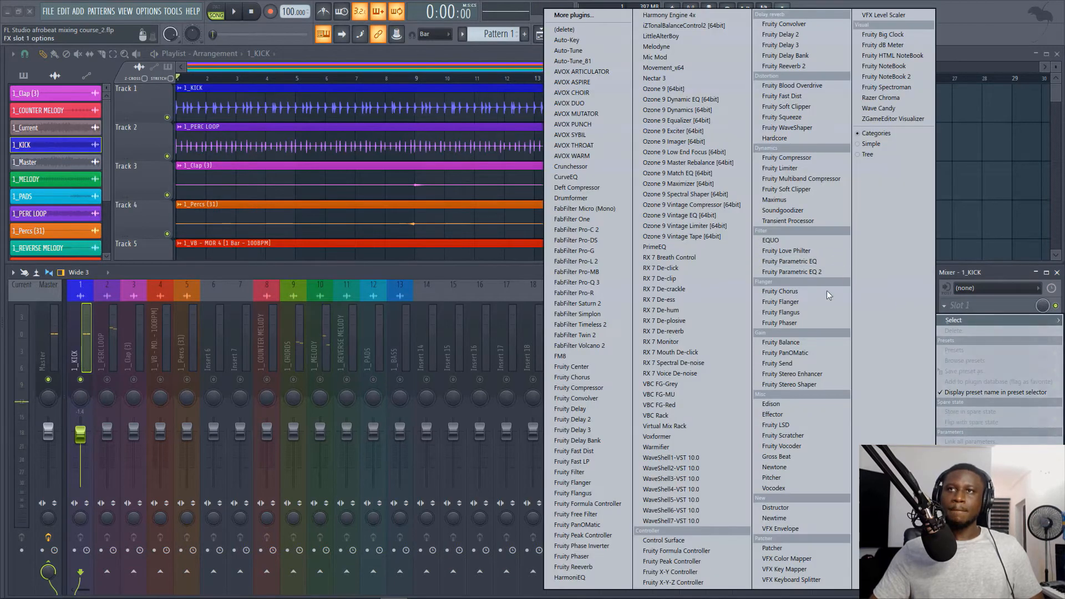
{"action": "left_click", "coordinate": [823, 271]}
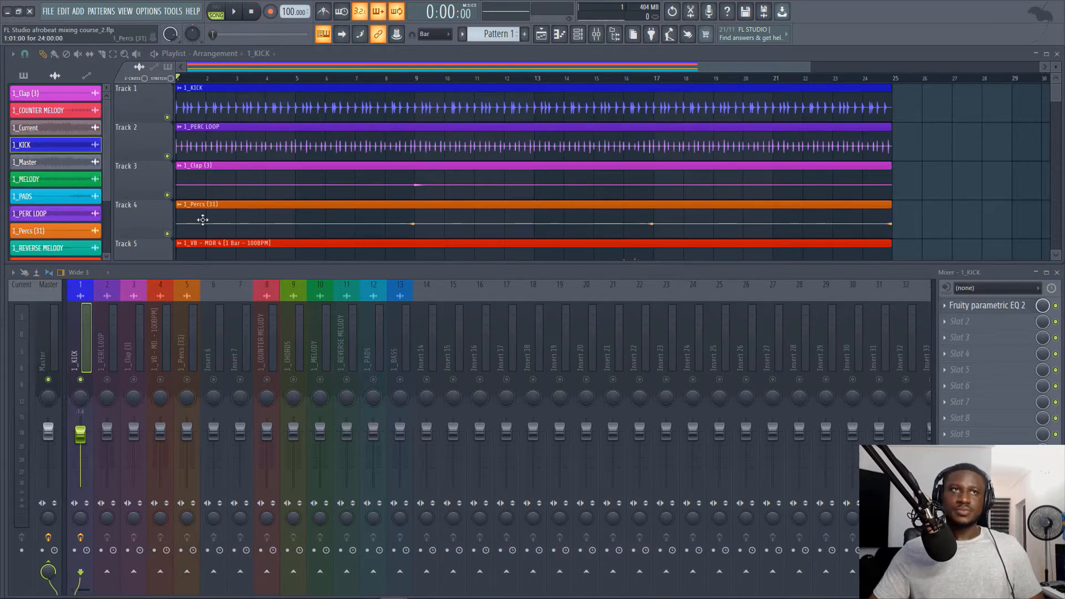
Step: Turn off the detached state of the mixer and the playlist, and move the 1_KICK EQ window over the middle of the mixer
{"action": "left_click", "coordinate": [13, 273]}
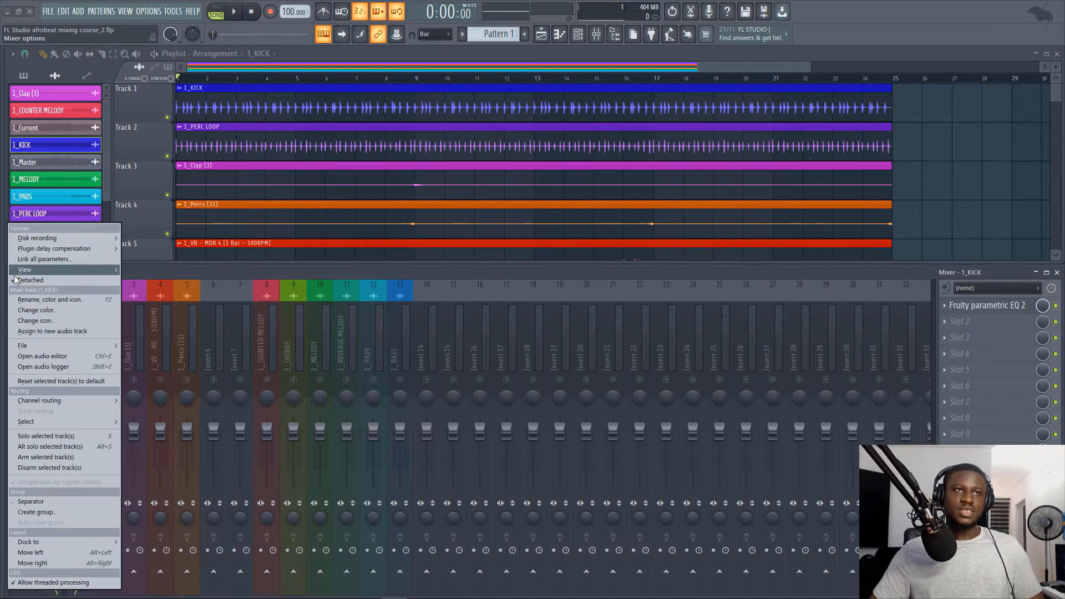
{"action": "left_click", "coordinate": [36, 280]}
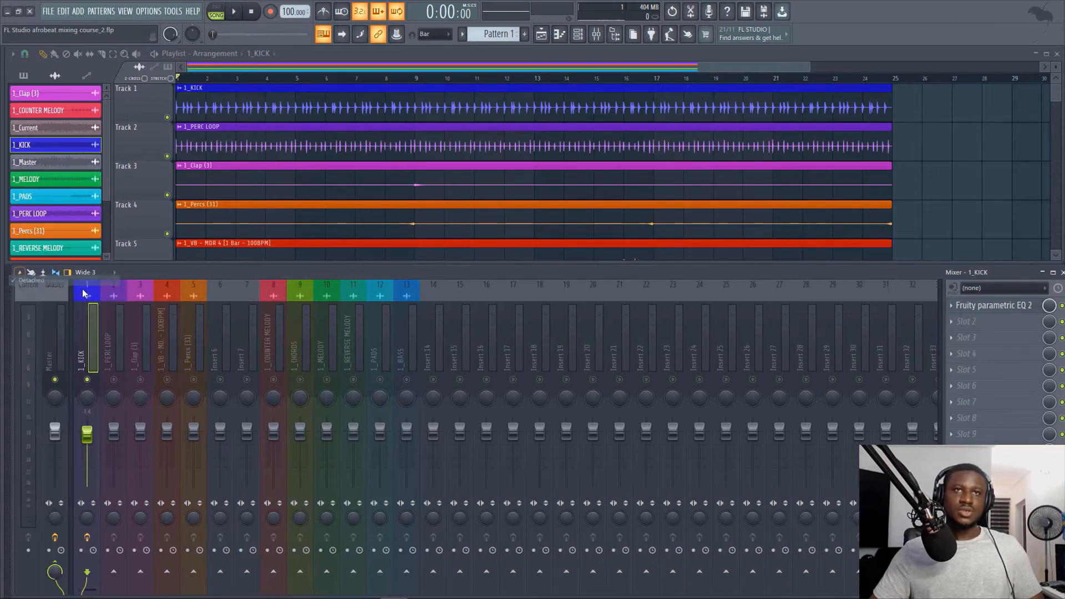
{"action": "left_click", "coordinate": [993, 307]}
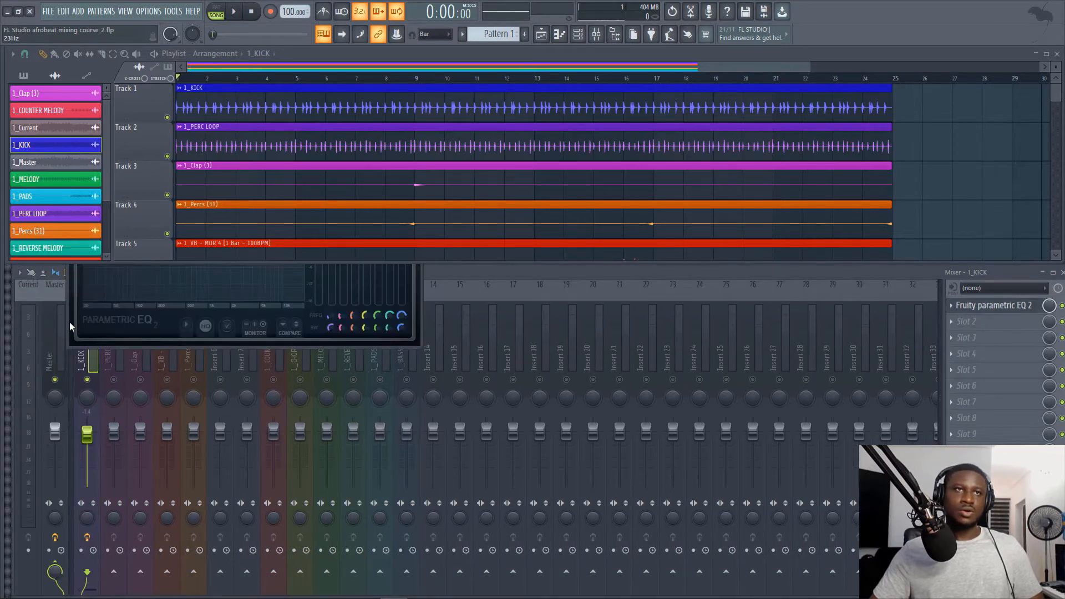
{"action": "left_click", "coordinate": [12, 53]}
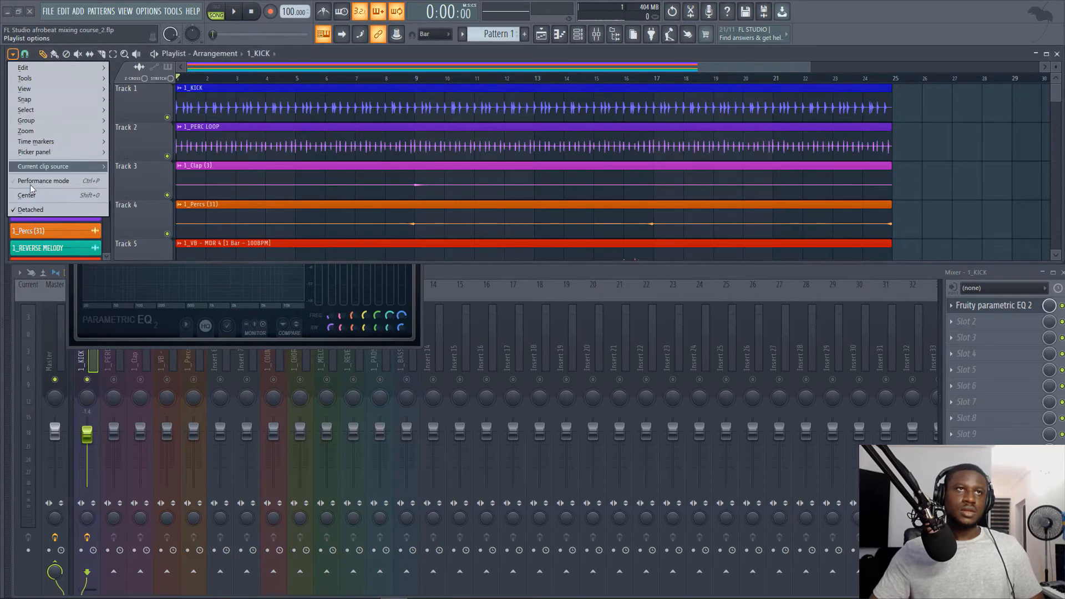
{"action": "left_click", "coordinate": [27, 212]}
{"action": "left_click_drag", "start_coordinate": [289, 104], "coordinate": [296, 51]}
{"action": "left_click", "coordinate": [207, 326]}
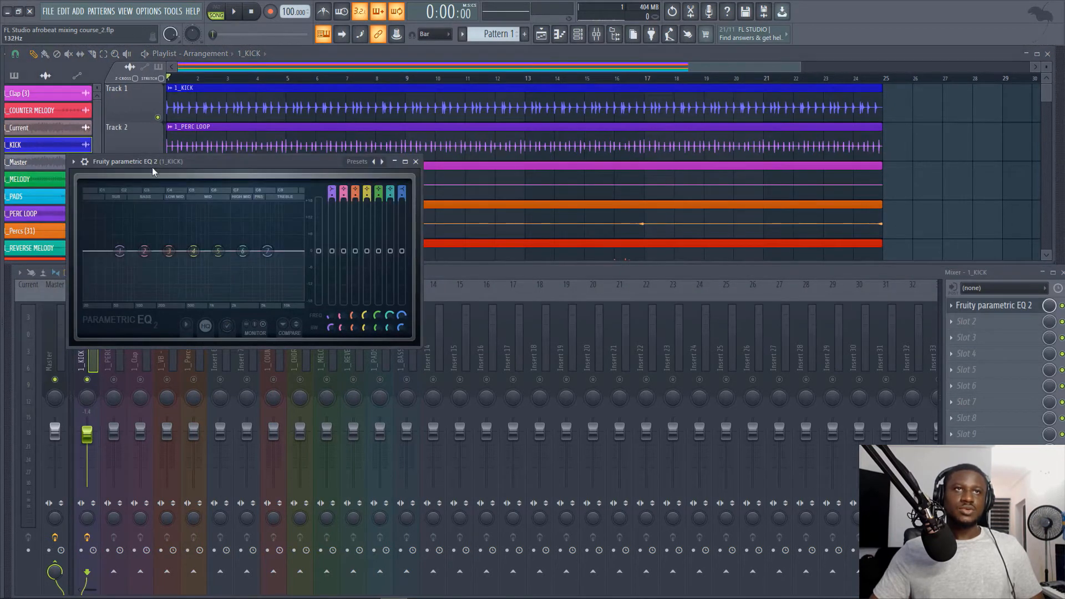
{"action": "left_click_drag", "start_coordinate": [152, 168], "coordinate": [383, 257]}
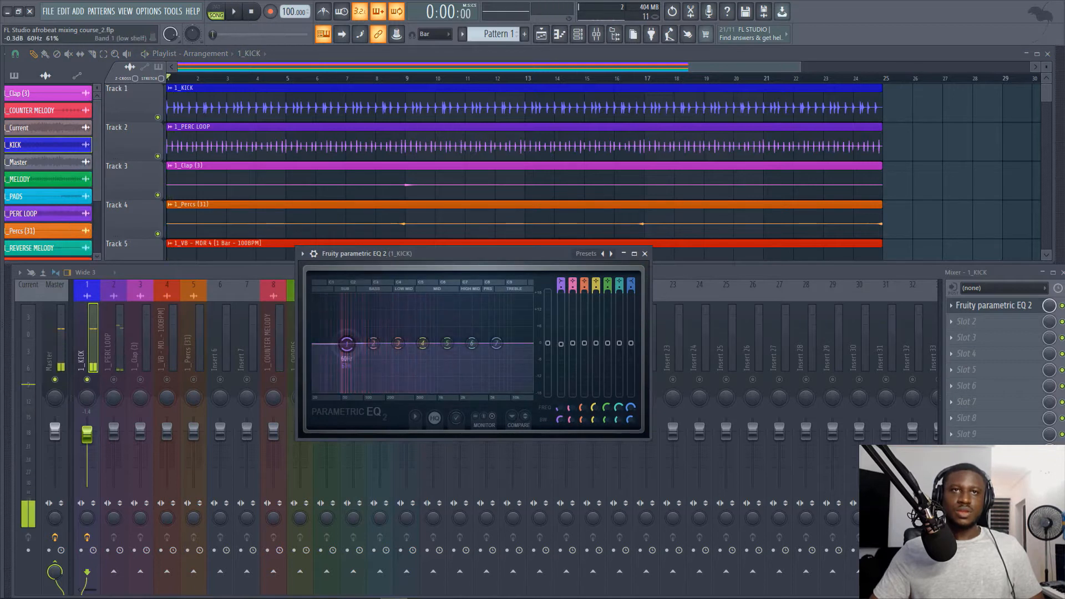
Step: Cut the kick's lowest frequencies by pulling EQ band 1 fully down into the sub range, fine-tuning it during playback
{"action": "left_click_drag", "start_coordinate": [347, 344], "coordinate": [329, 390]}
{"action": "key", "text": "space"}
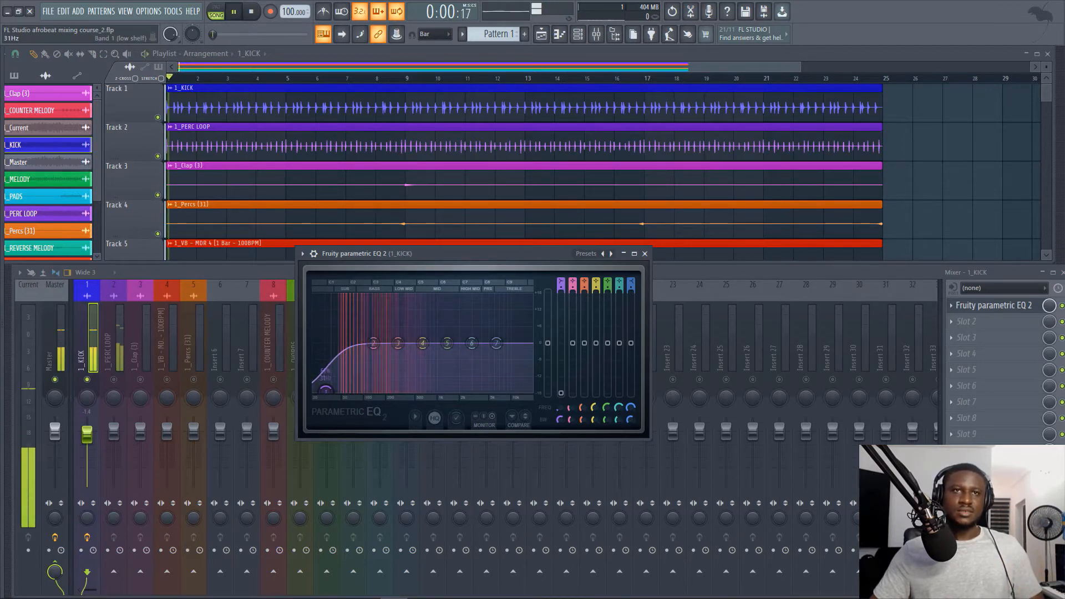
{"action": "mouse_move", "coordinate": [329, 391]}
{"action": "left_mouse_down"}
{"action": "mouse_move", "coordinate": [355, 392]}
{"action": "mouse_move", "coordinate": [332, 390]}
{"action": "left_mouse_up"}
{"action": "key", "text": "space"}
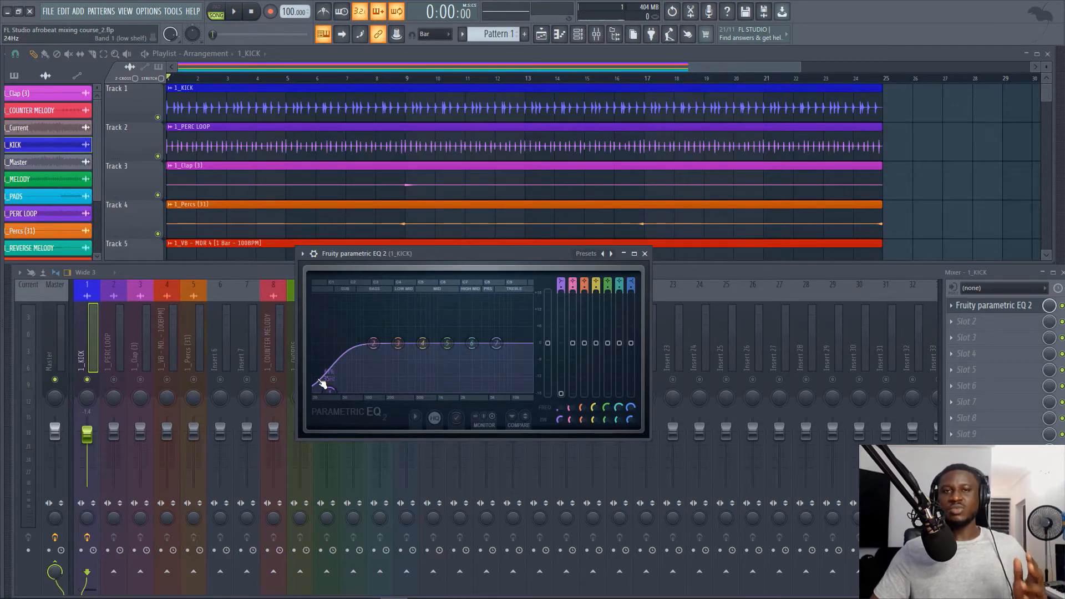
{"action": "key", "text": "space"}
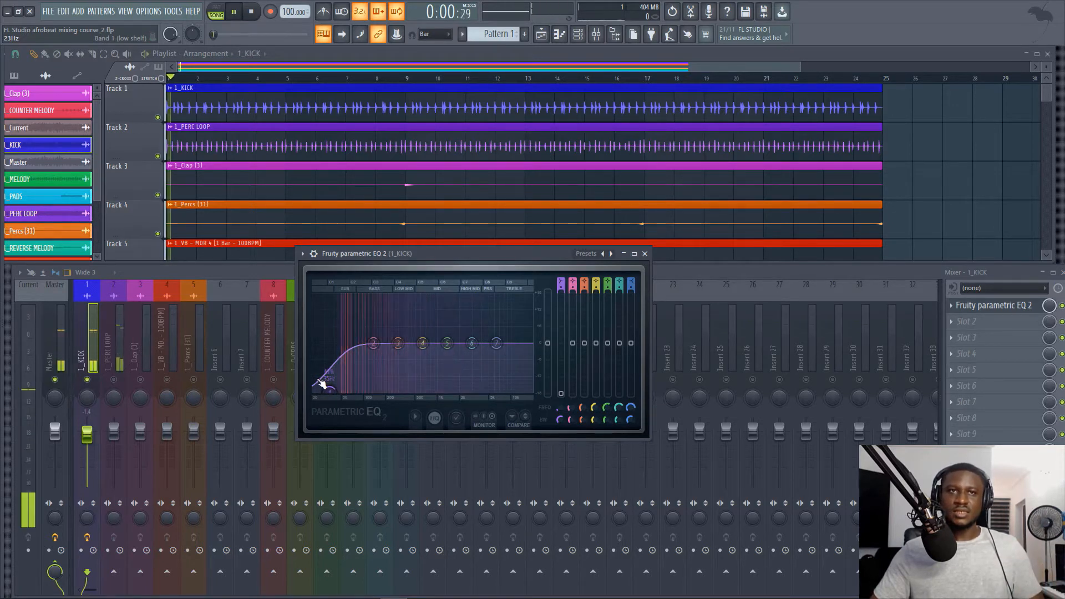
{"action": "left_click_drag", "start_coordinate": [331, 392], "coordinate": [330, 390]}
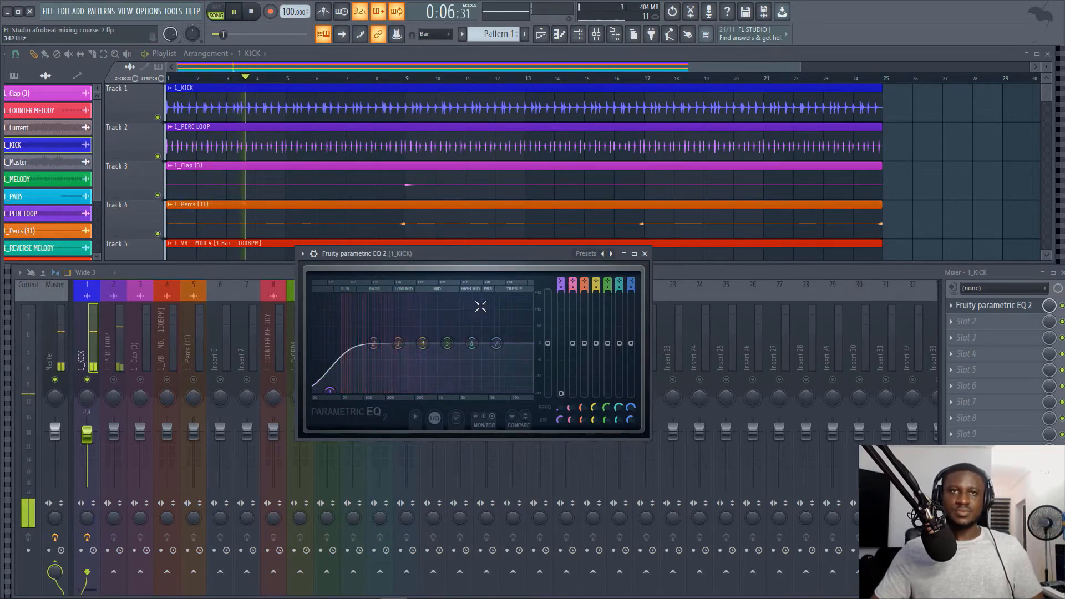
Step: Try a small boost on band 5 of the kick's EQ, lower bands 5, 6 and 7 slightly instead, and close the EQ
{"action": "key", "text": "space"}
{"action": "key", "text": "space"}
{"action": "mouse_move", "coordinate": [447, 342]}
{"action": "left_mouse_down"}
{"action": "mouse_move", "coordinate": [457, 303]}
{"action": "mouse_move", "coordinate": [445, 355]}
{"action": "mouse_move", "coordinate": [450, 332]}
{"action": "left_mouse_up"}
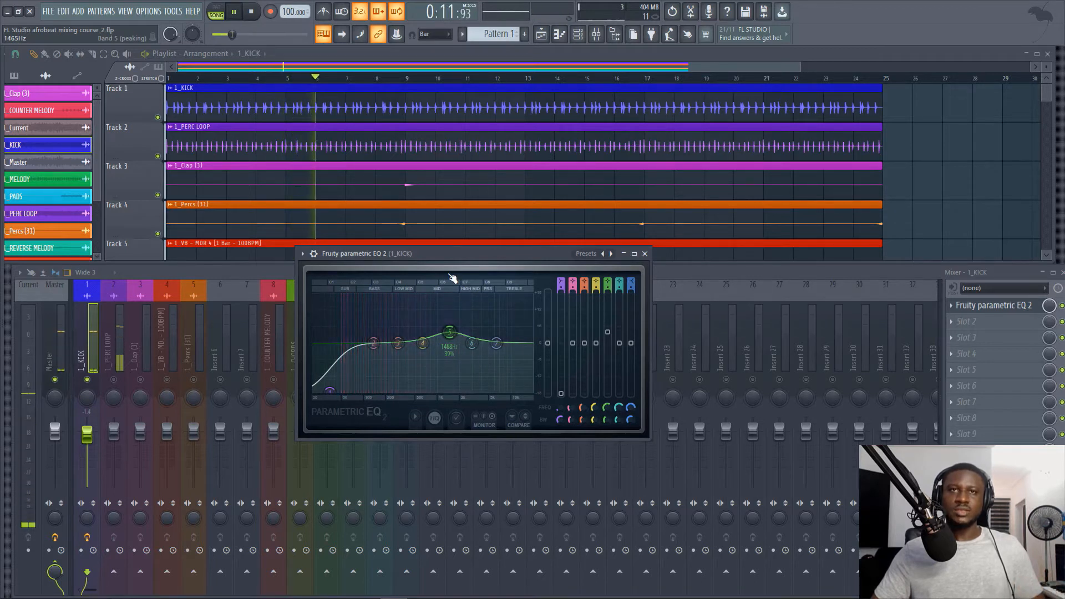
{"action": "left_click_drag", "start_coordinate": [450, 331], "coordinate": [447, 354]}
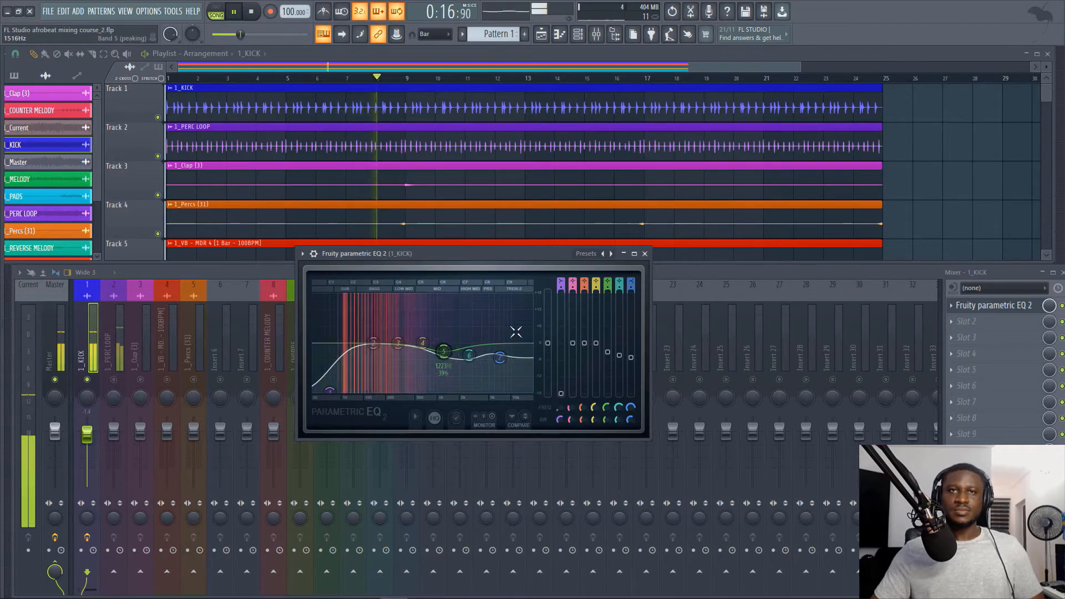
{"action": "left_click", "coordinate": [645, 254]}
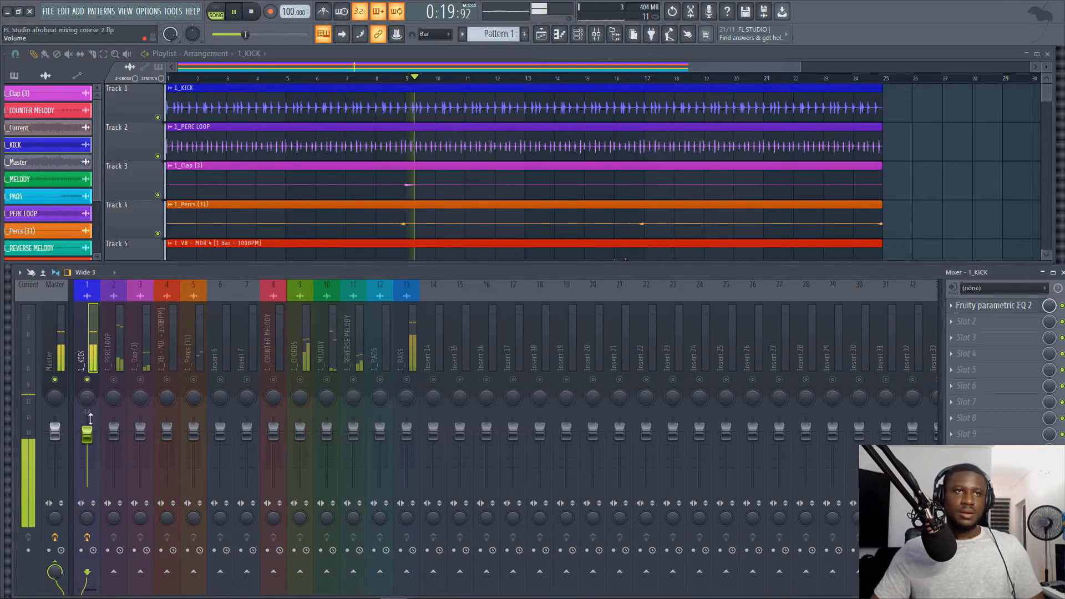
Step: Try panning the 1_KICK mixer track during playback, and reset its panning
{"action": "left_click_drag", "start_coordinate": [84, 398], "coordinate": [84, 369]}
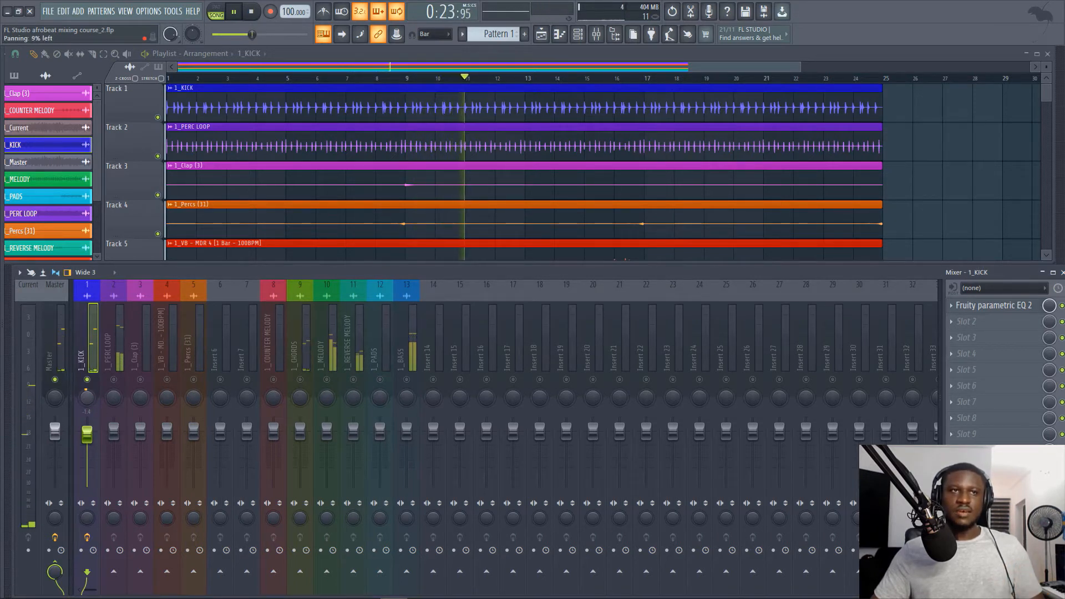
{"action": "right_click", "coordinate": [86, 397]}
{"action": "left_click", "coordinate": [103, 405]}
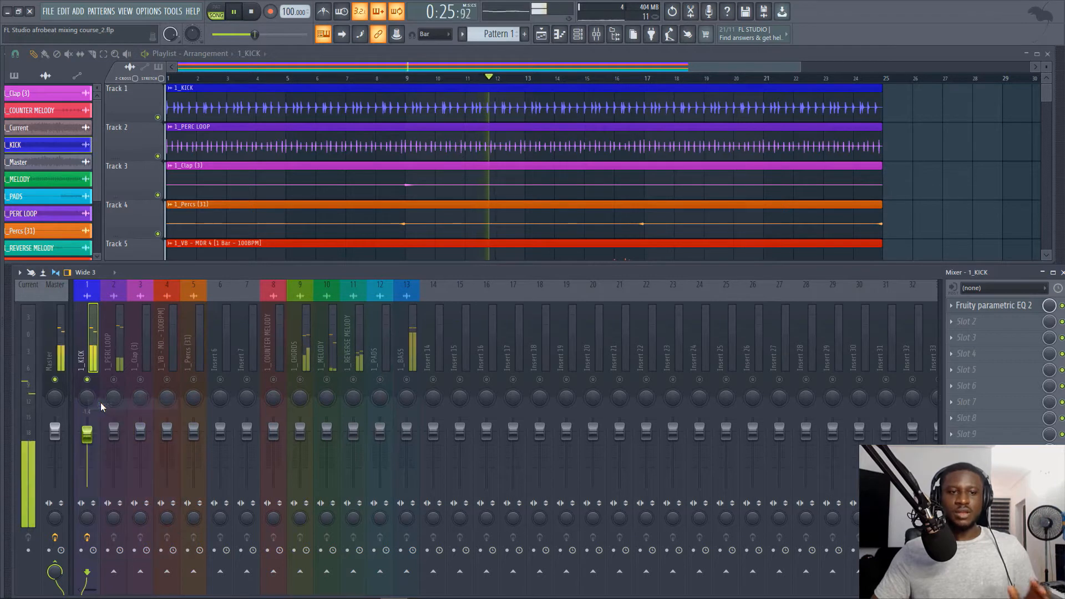
Step: Select and enable the 1_PERC LOOP mixer track alongside the kick, and briefly open its clip's channel settings
{"action": "left_click", "coordinate": [122, 357]}
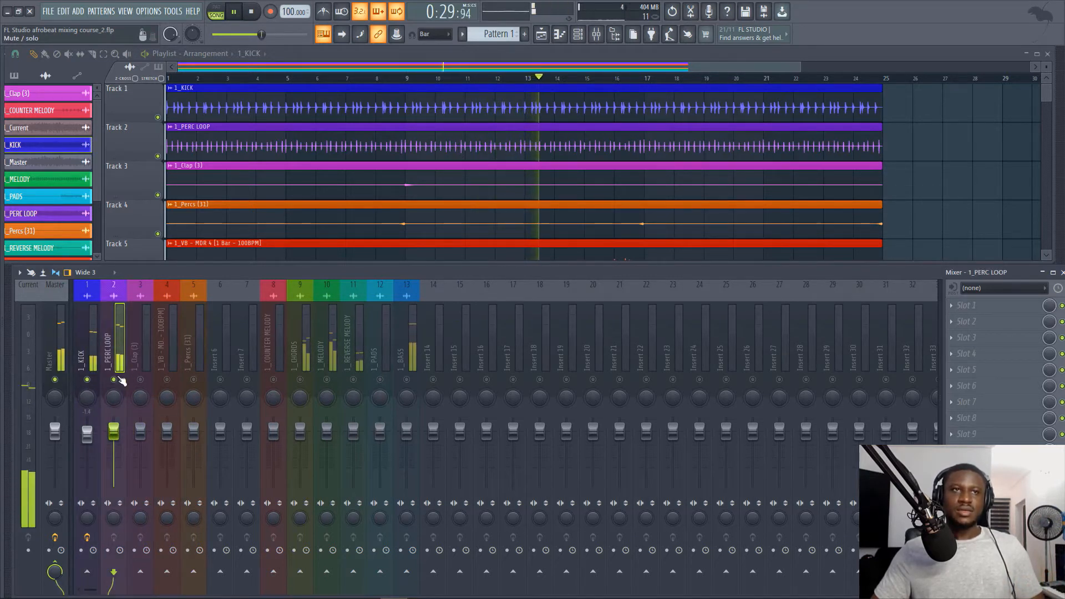
{"action": "double_click", "coordinate": [229, 149]}
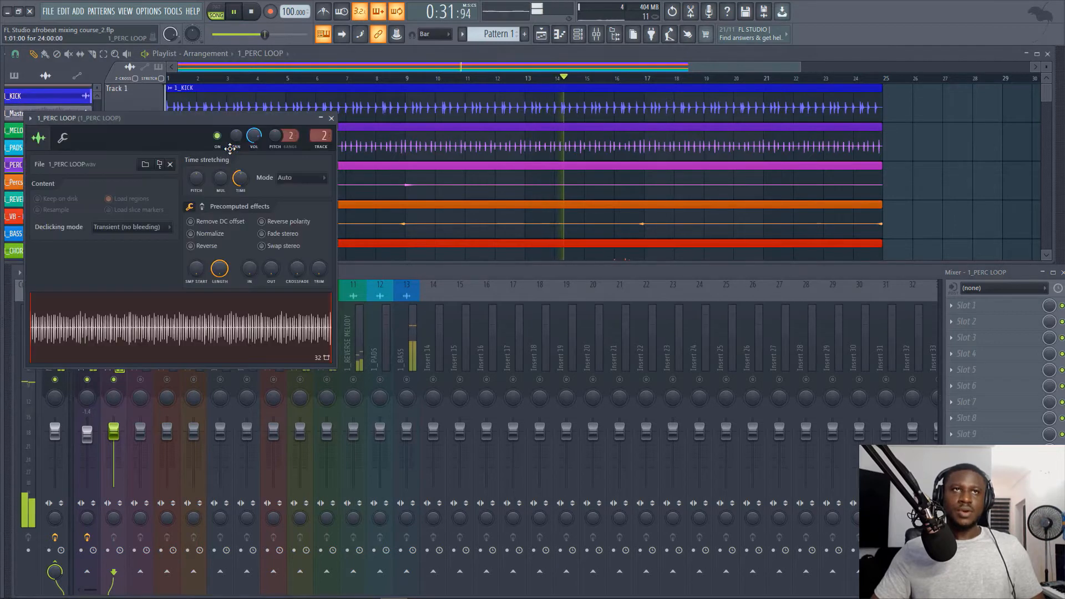
{"action": "left_click", "coordinate": [386, 151]}
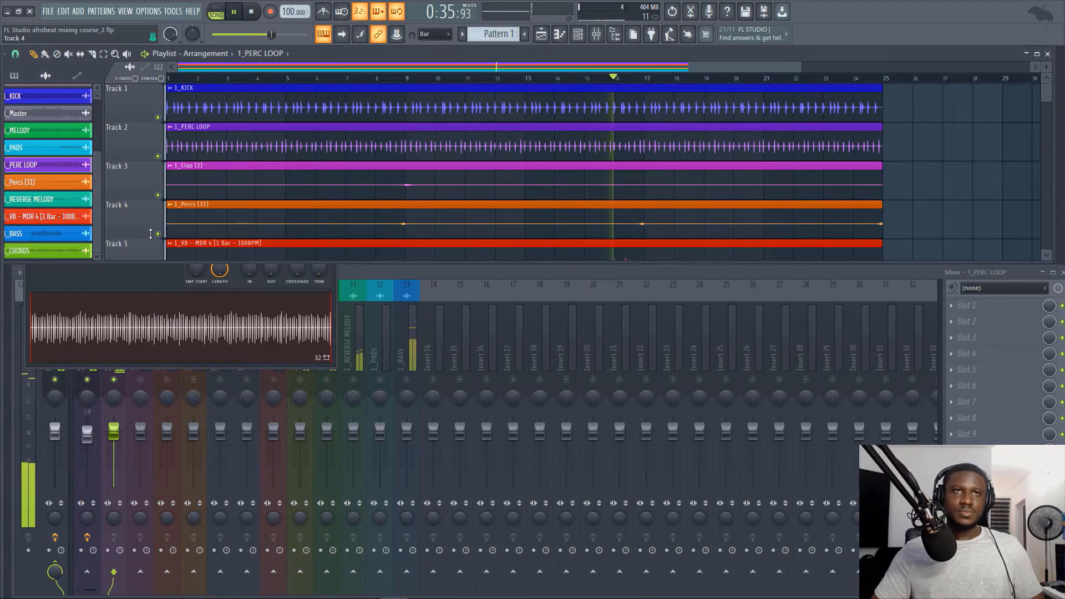
{"action": "left_click", "coordinate": [377, 268]}
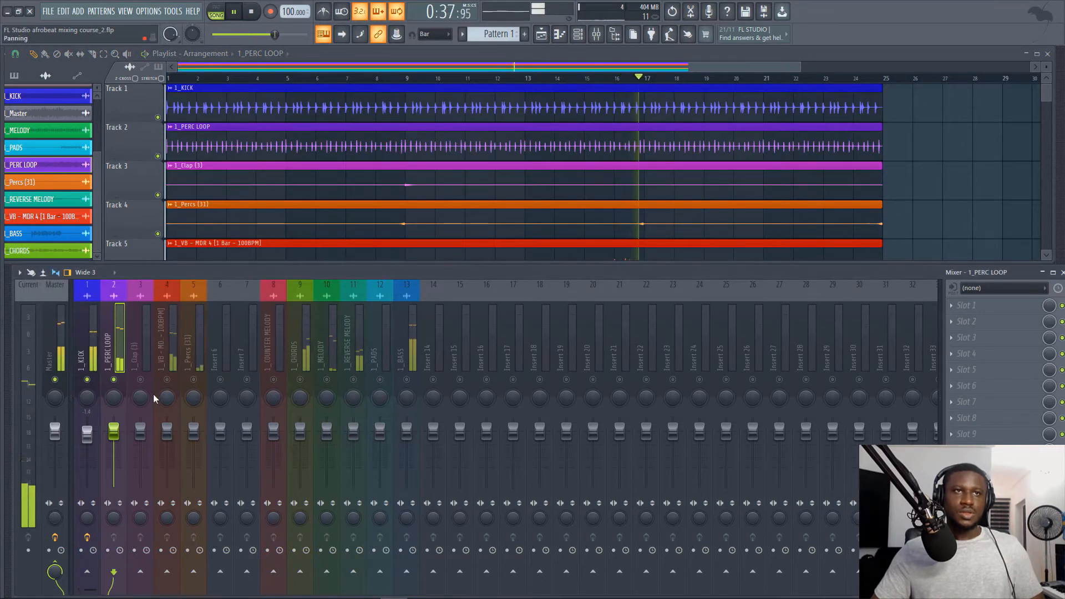
Step: Bring the 1_PERC LOOP mixer track's volume up from the minimum to about -6.2 dB while playing it with the kick
{"action": "key", "text": "space"}
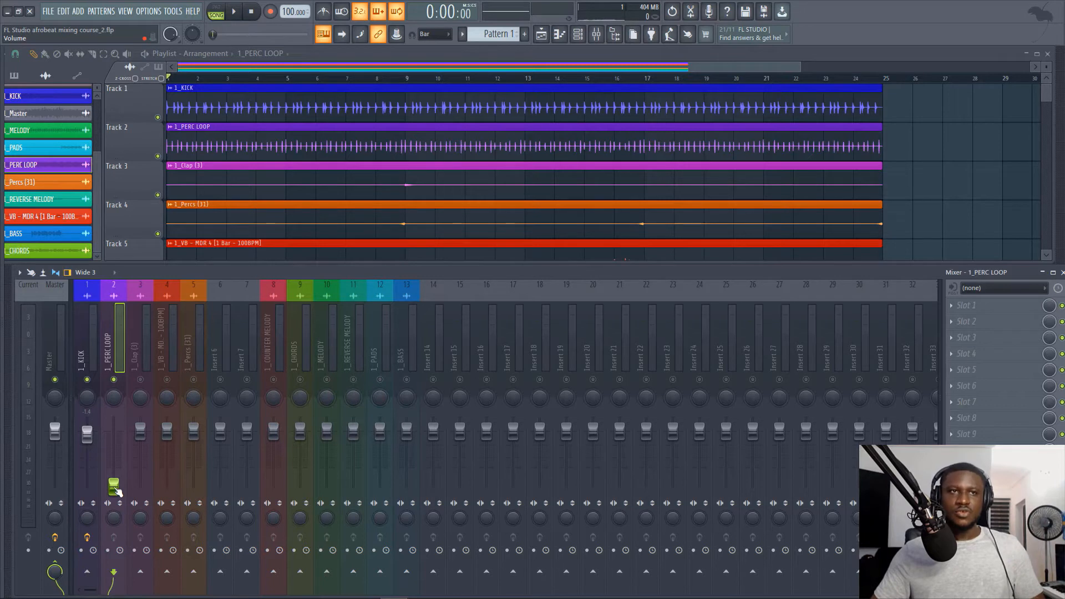
{"action": "key", "text": "space"}
{"action": "left_click_drag", "start_coordinate": [116, 491], "coordinate": [114, 447]}
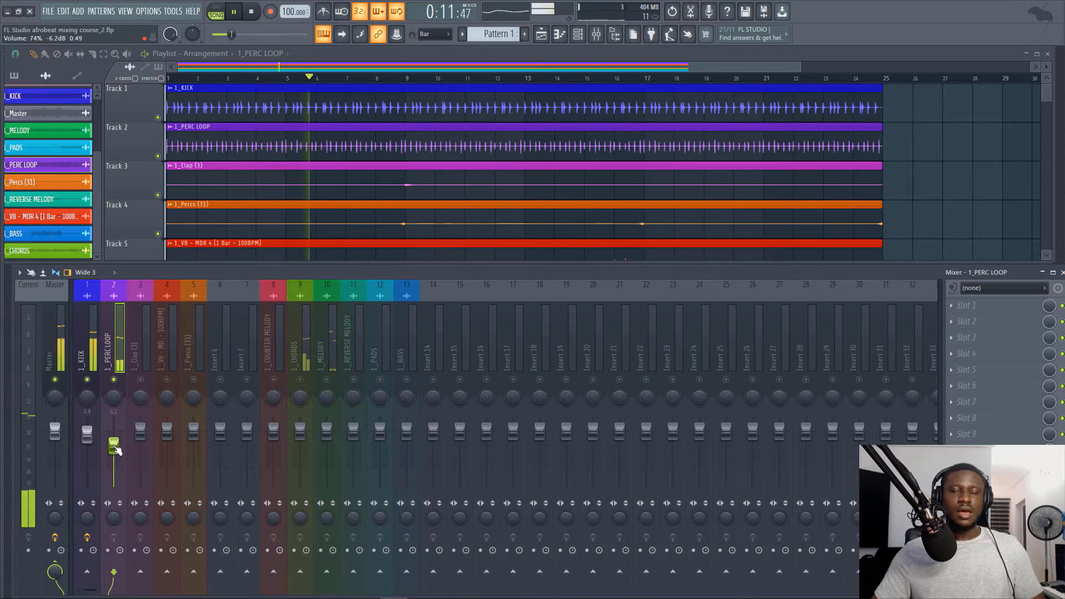
{"action": "key", "text": "space"}
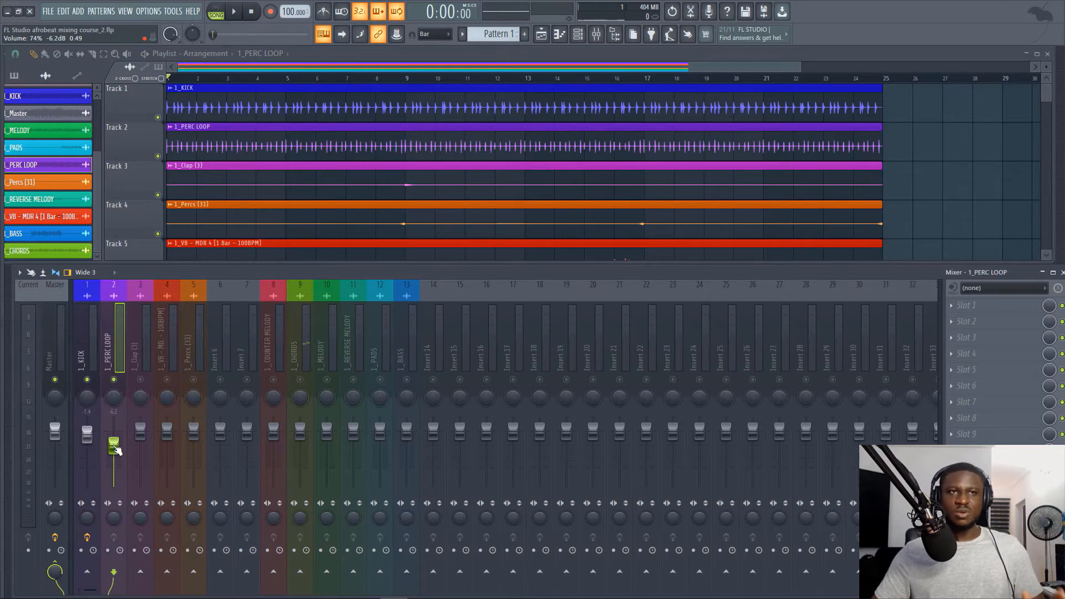
Step: Load Fruity Parametric EQ 2 into slot 1 of the 1_PERC LOOP track and cut its lows with band 1 at about 264 Hz
{"action": "key", "text": "space"}
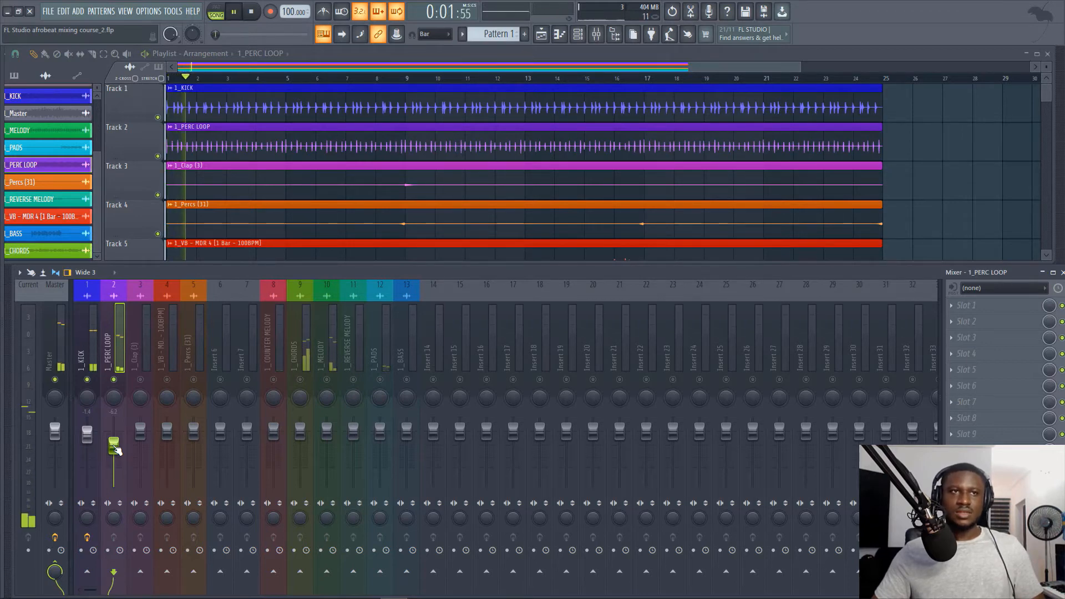
{"action": "left_click", "coordinate": [993, 313]}
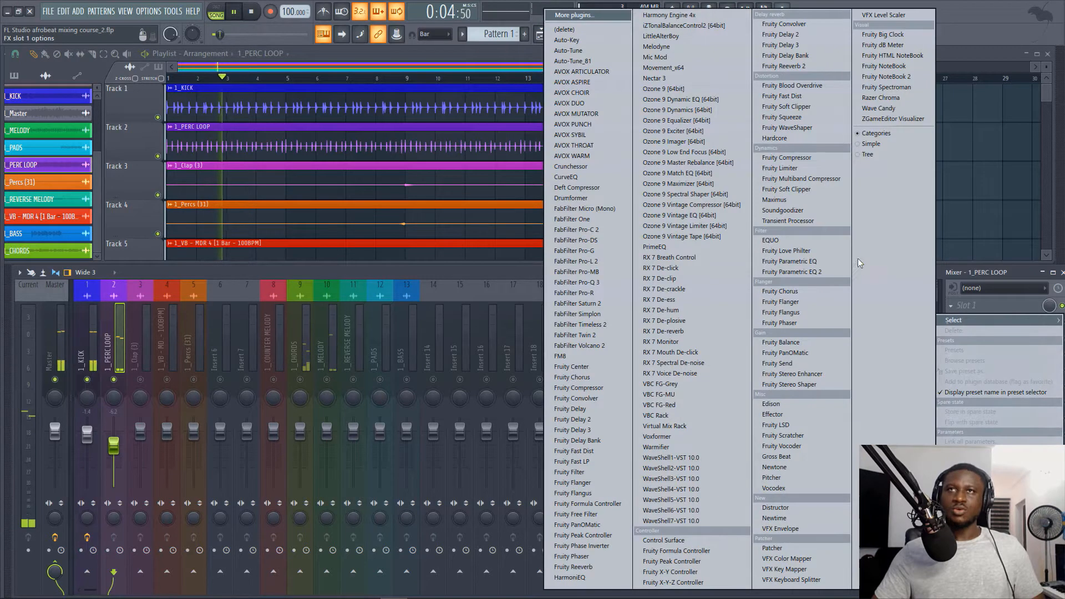
{"action": "left_click", "coordinate": [807, 271]}
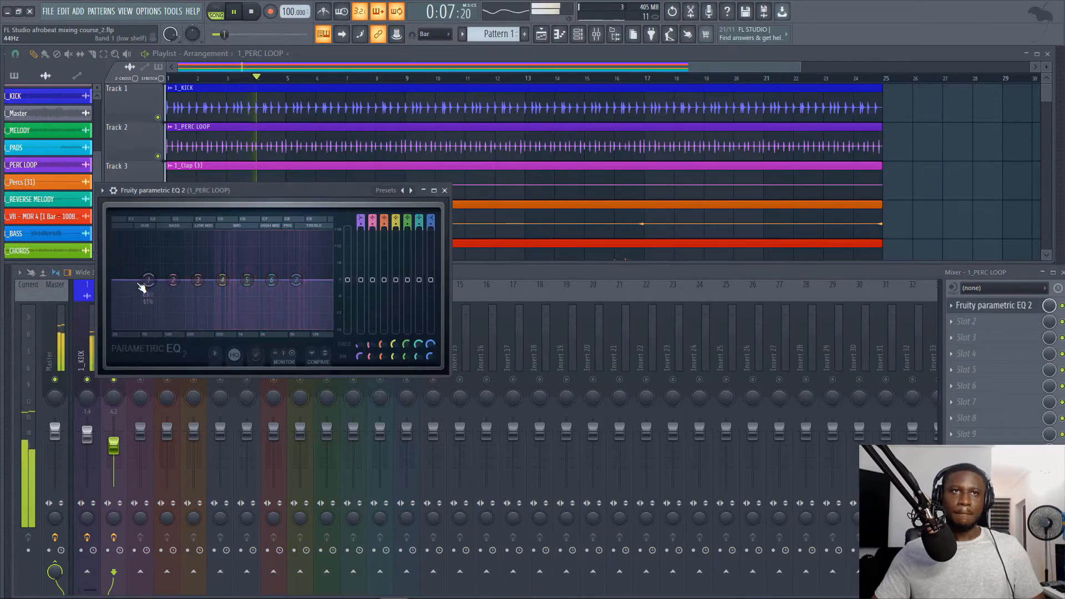
{"action": "left_click_drag", "start_coordinate": [144, 288], "coordinate": [194, 328]}
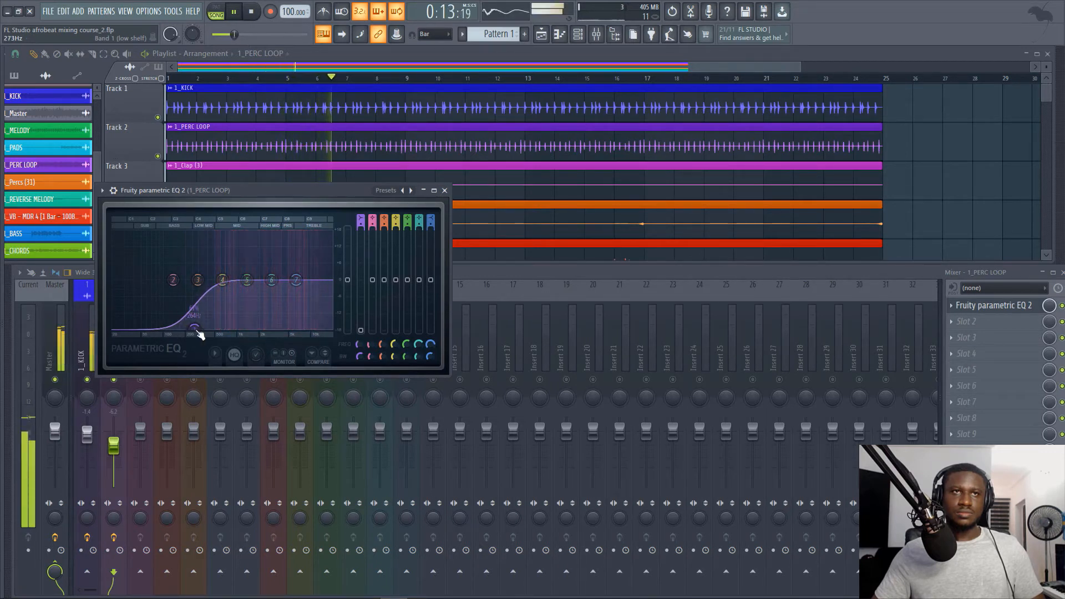
{"action": "key", "text": "space"}
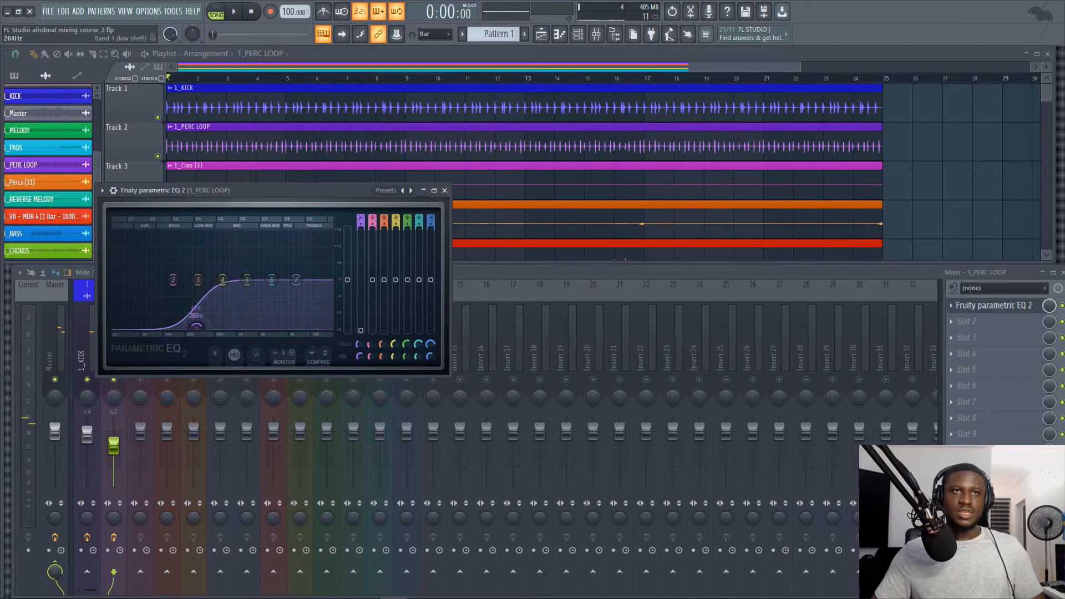
Step: Try gentler low cuts at lower frequencies with band 1 of the perc loop's EQ, comparing them in playback
{"action": "left_click_drag", "start_coordinate": [195, 327], "coordinate": [137, 303]}
{"action": "key", "text": "space"}
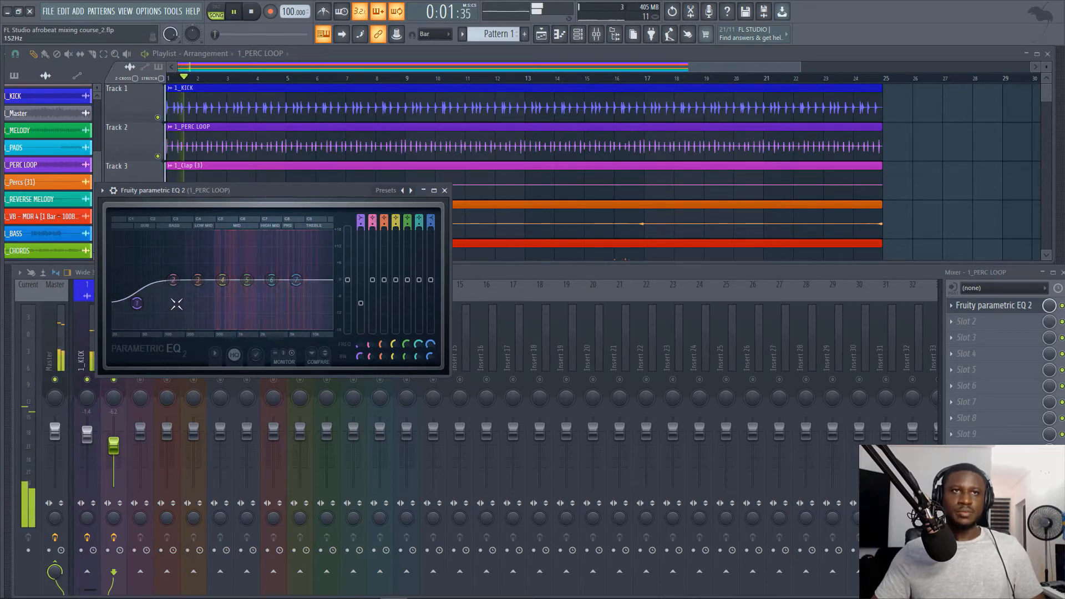
{"action": "mouse_move", "coordinate": [133, 308]}
{"action": "left_mouse_down"}
{"action": "mouse_move", "coordinate": [178, 332]}
{"action": "mouse_move", "coordinate": [147, 320]}
{"action": "left_mouse_up"}
{"action": "key", "text": "space"}
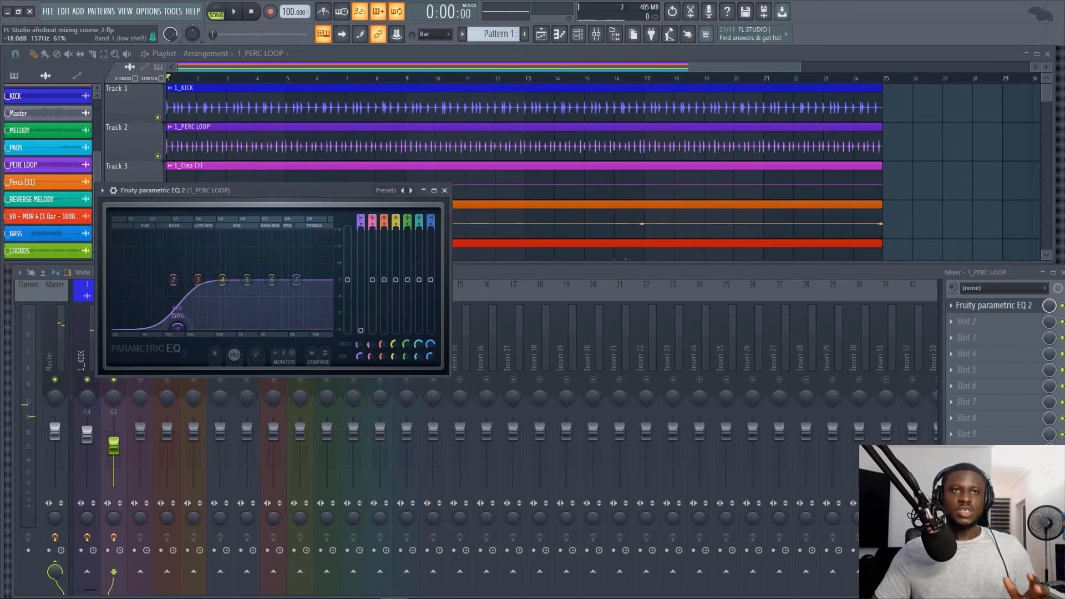
{"action": "key", "text": "space"}
{"action": "key", "text": "space"}
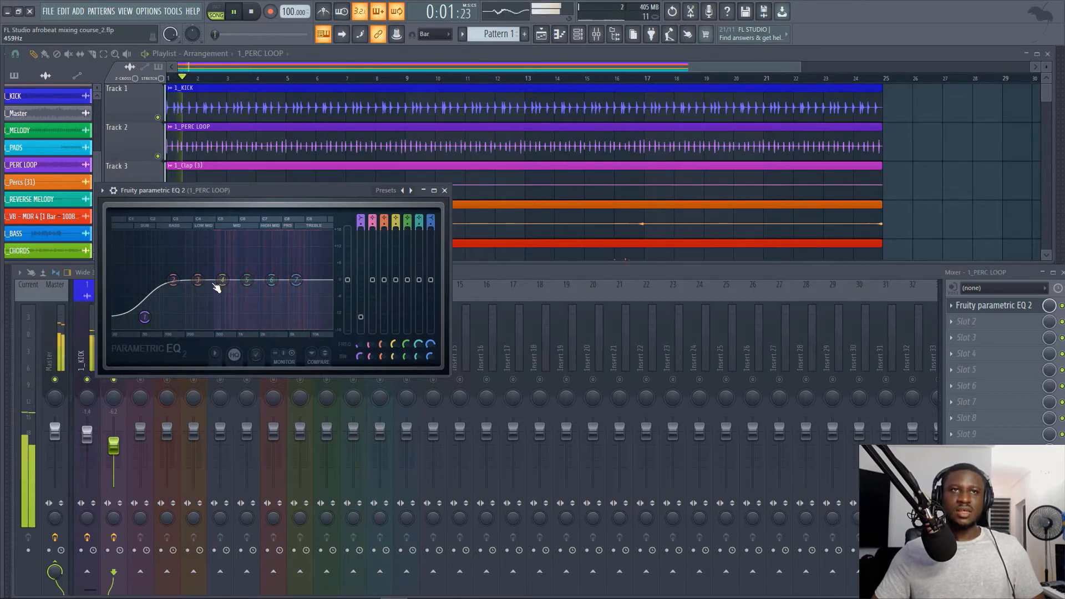
{"action": "key", "text": "space"}
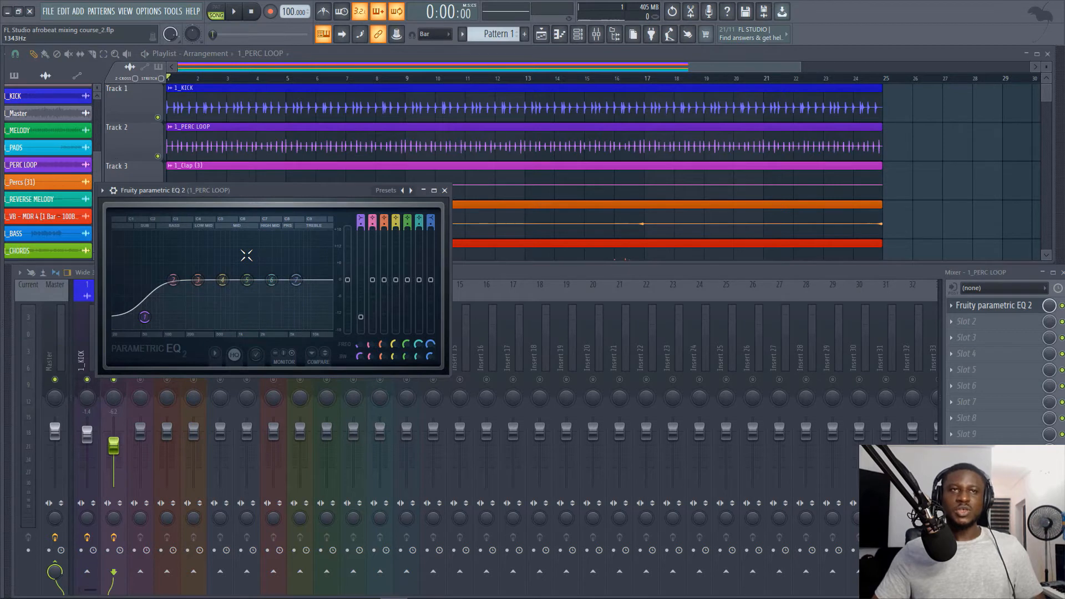
Step: Sweep the perc loop's band 1 cut up to about 890 Hz at -18 dB, settle it back in the low mids, and close the EQ
{"action": "left_click_drag", "start_coordinate": [147, 318], "coordinate": [217, 328]}
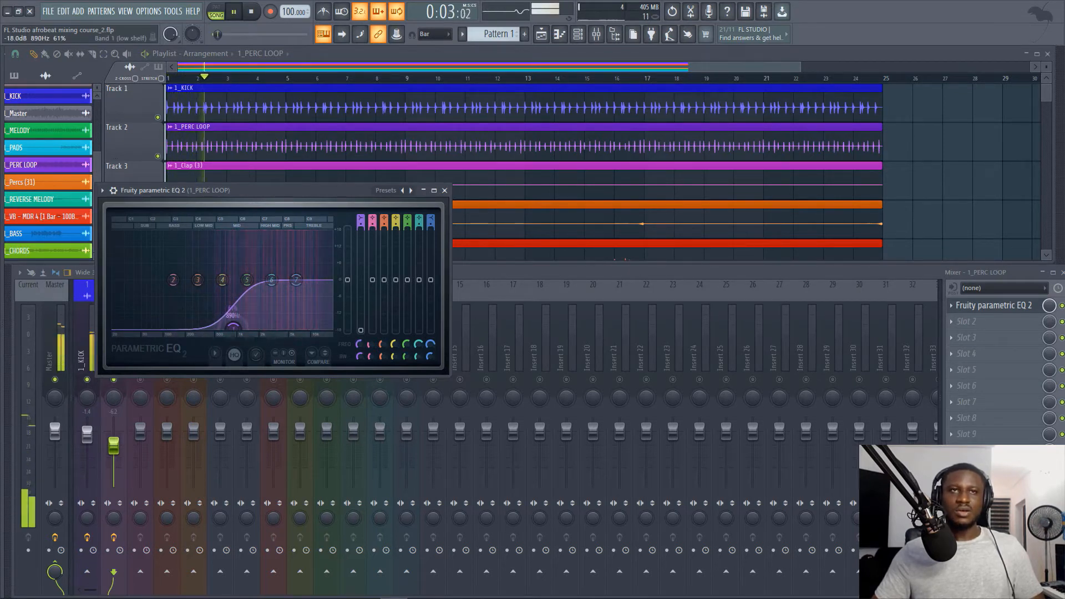
{"action": "left_click_drag", "start_coordinate": [233, 327], "coordinate": [198, 328]}
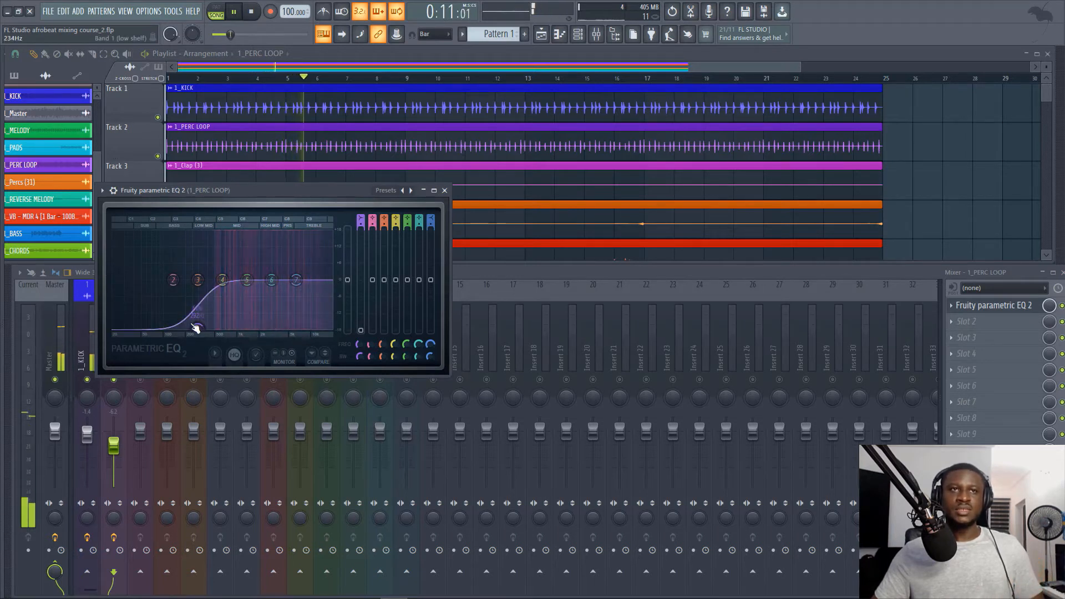
{"action": "left_click_drag", "start_coordinate": [198, 325], "coordinate": [204, 335]}
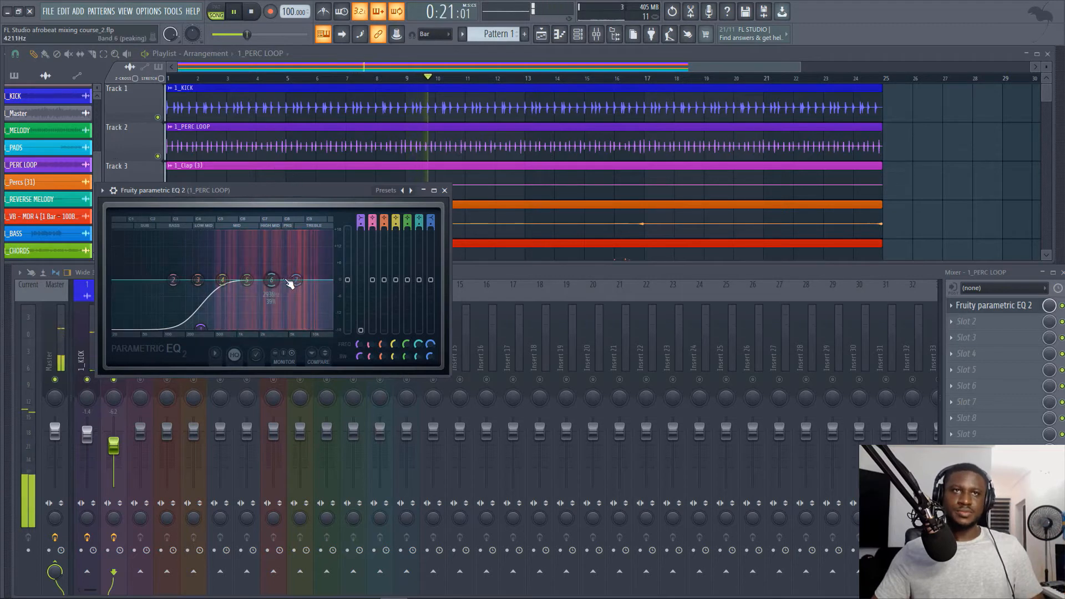
{"action": "left_click", "coordinate": [445, 190]}
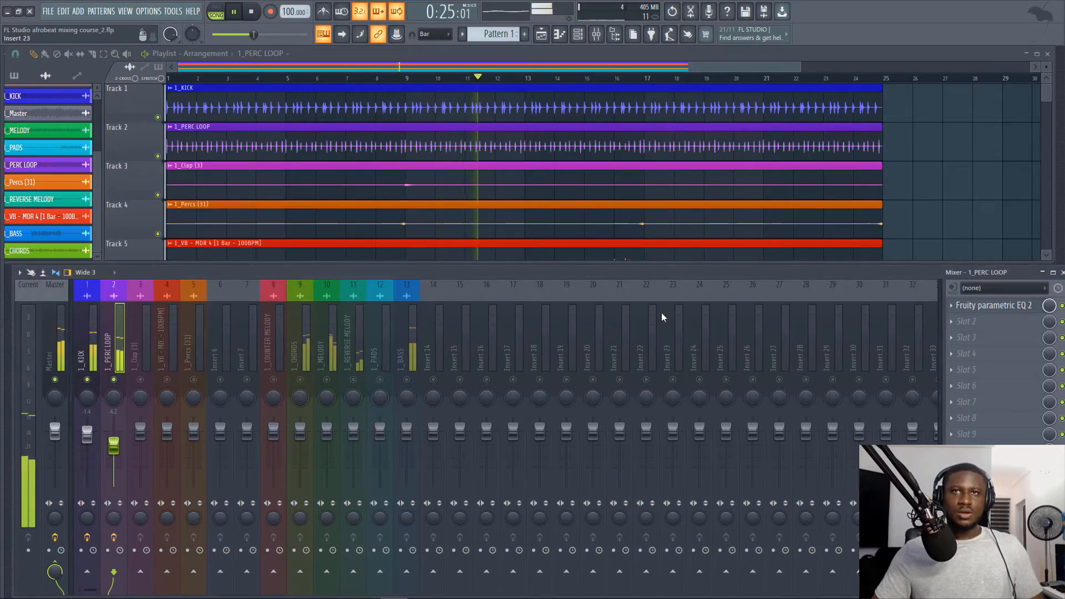
Step: Load Fruity Reeverb 2 into slot 2 of the 1_PERC LOOP track and lower its wet level to about 4%
{"action": "key", "text": "space"}
{"action": "left_click", "coordinate": [967, 323]}
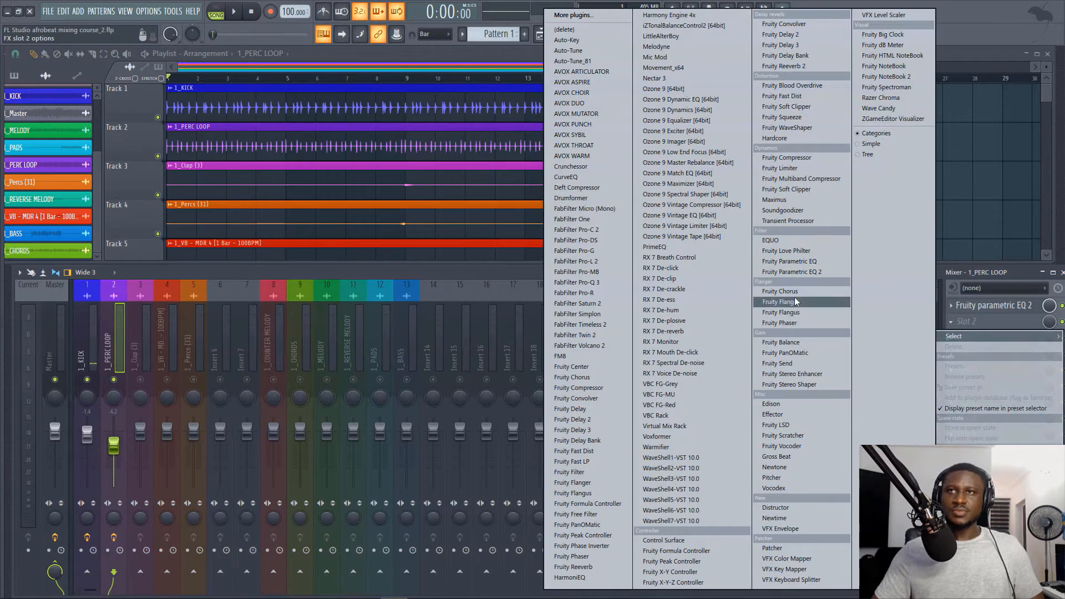
{"action": "left_click", "coordinate": [788, 66]}
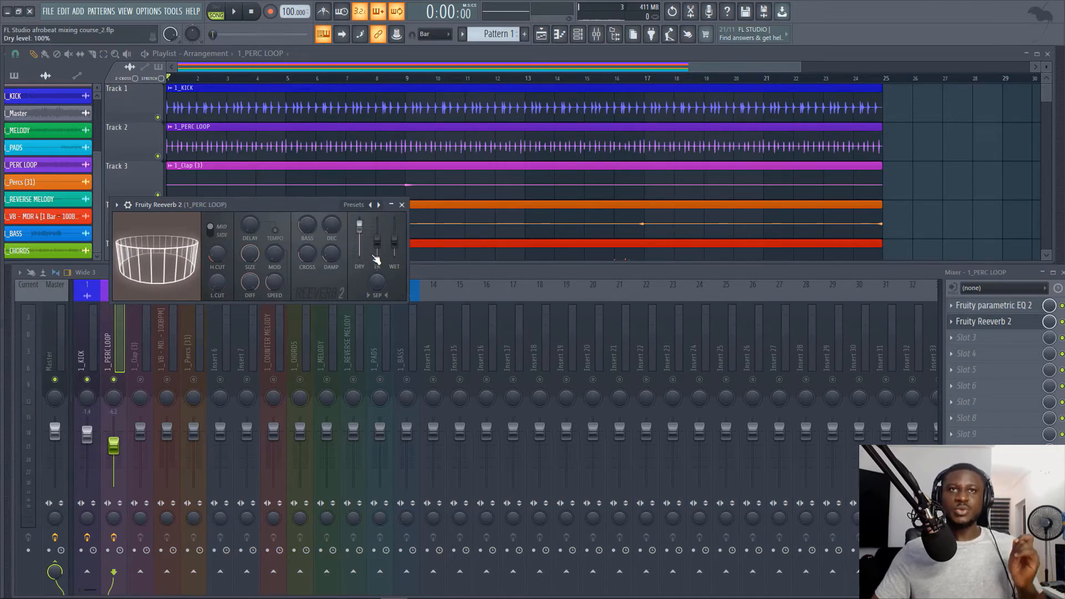
{"action": "left_click_drag", "start_coordinate": [394, 240], "coordinate": [393, 255]}
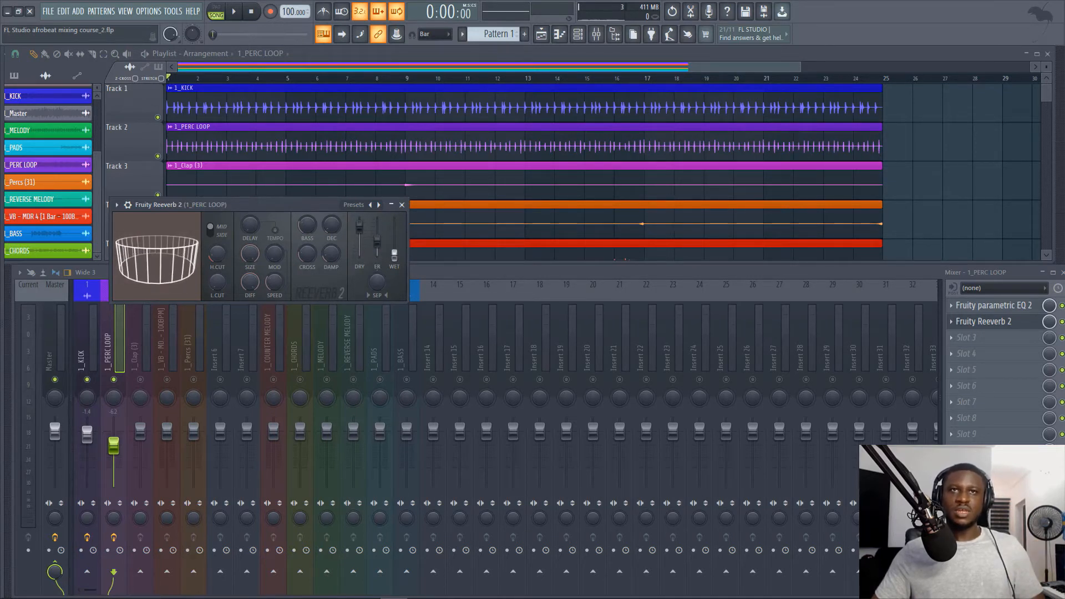
{"action": "key", "text": "space"}
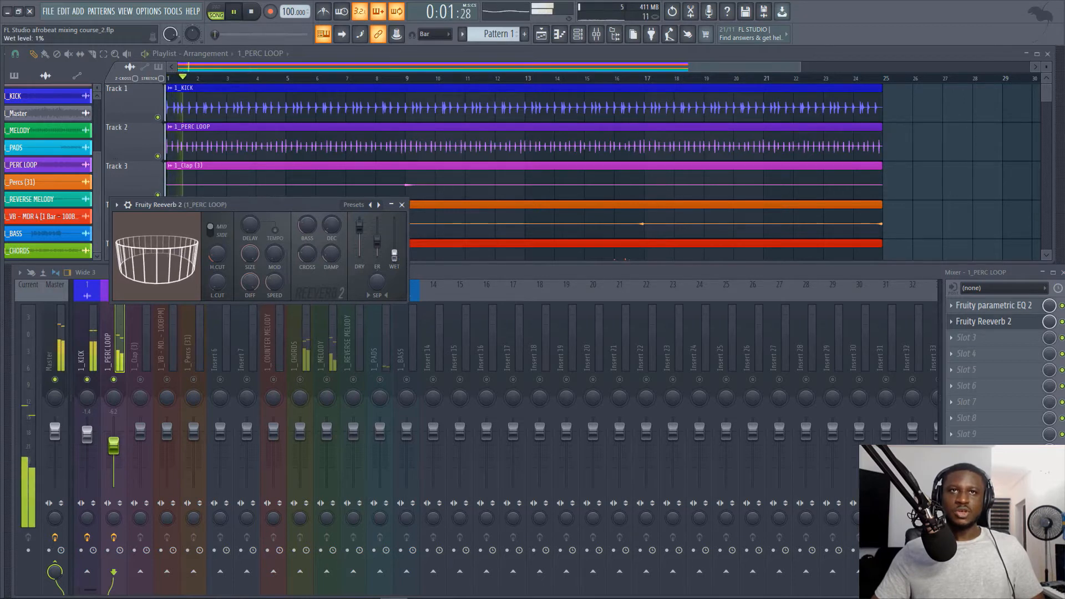
{"action": "key", "text": "space"}
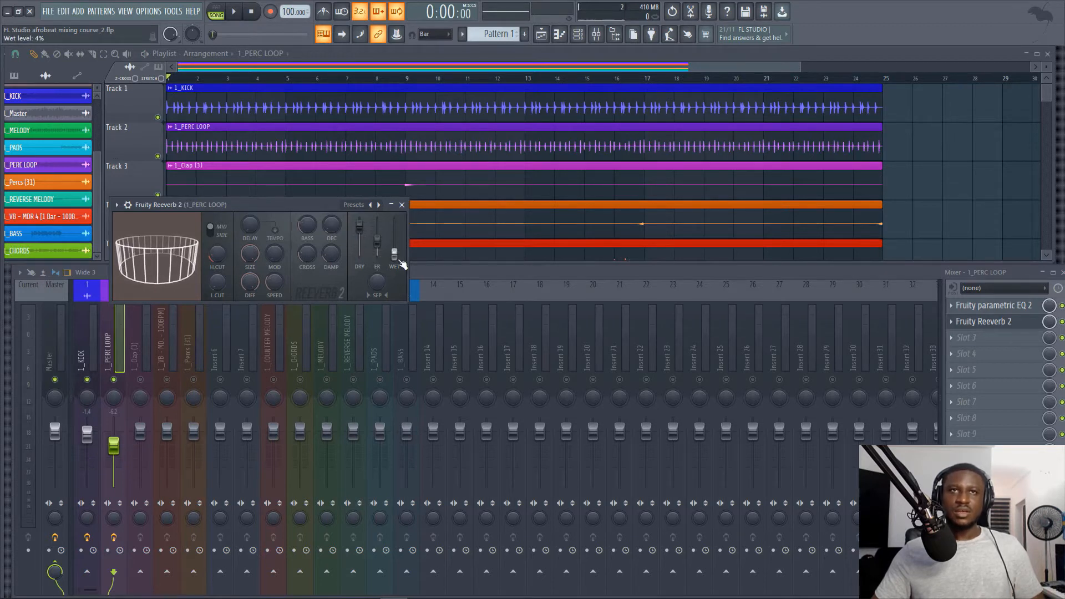
Step: Compare the perc loop reverb's wet level at up to 9% in playback, settle on about 4%, and close the reverb
{"action": "right_click", "coordinate": [330, 231]}
{"action": "left_click", "coordinate": [335, 231]}
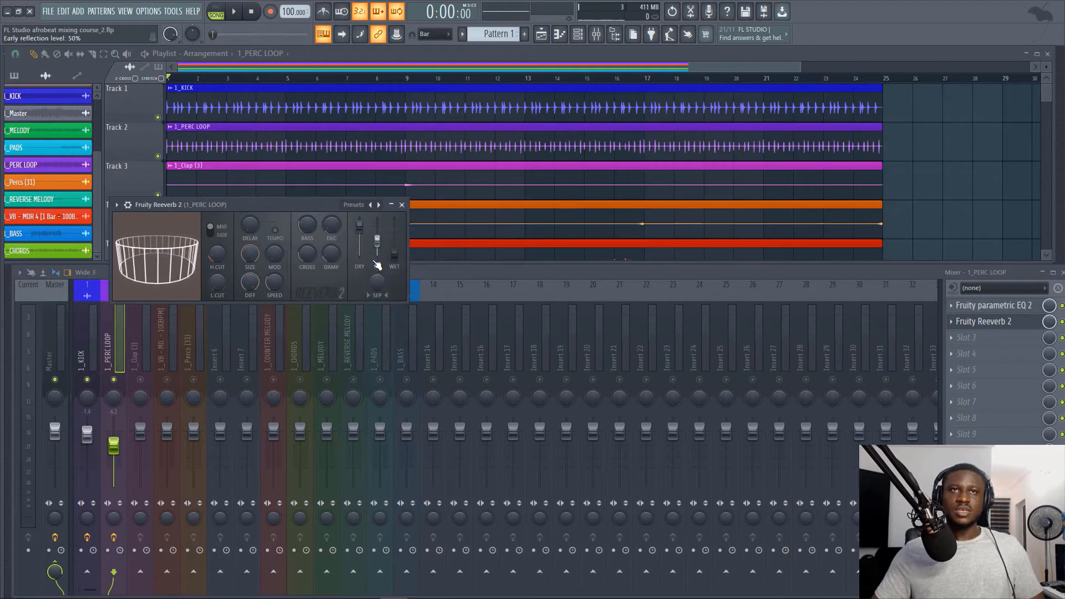
{"action": "key", "text": "space"}
{"action": "left_click_drag", "start_coordinate": [395, 256], "coordinate": [395, 253]}
{"action": "key", "text": "space"}
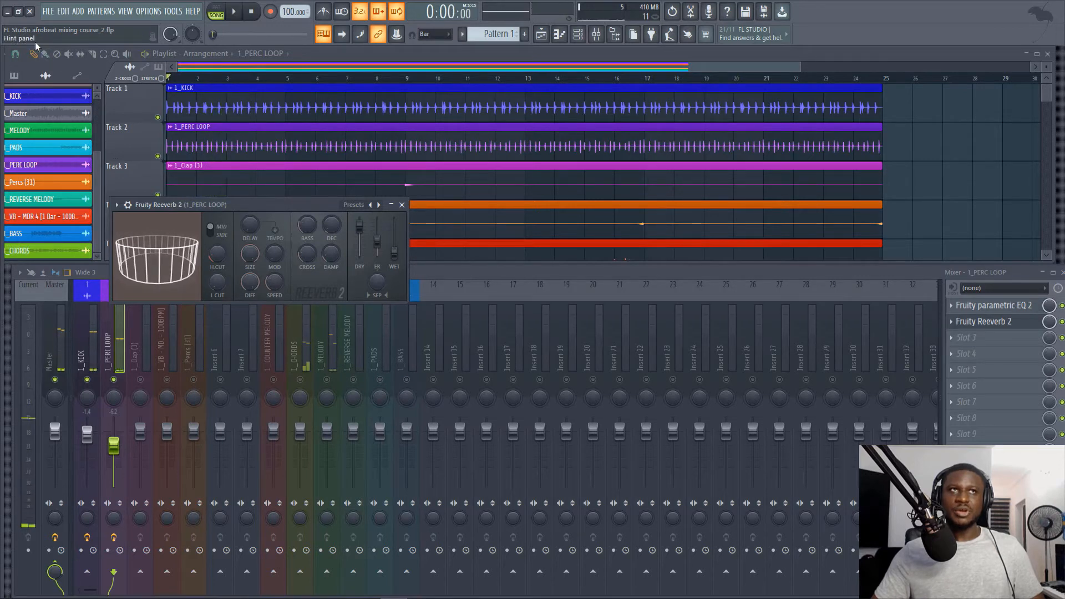
{"action": "key", "text": "space"}
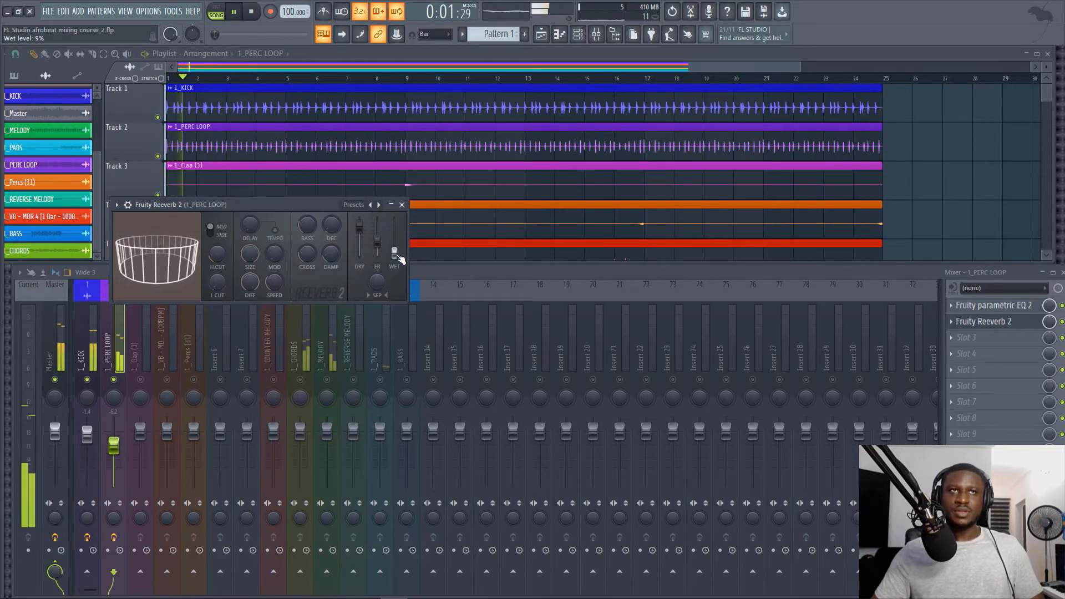
{"action": "key", "text": "space"}
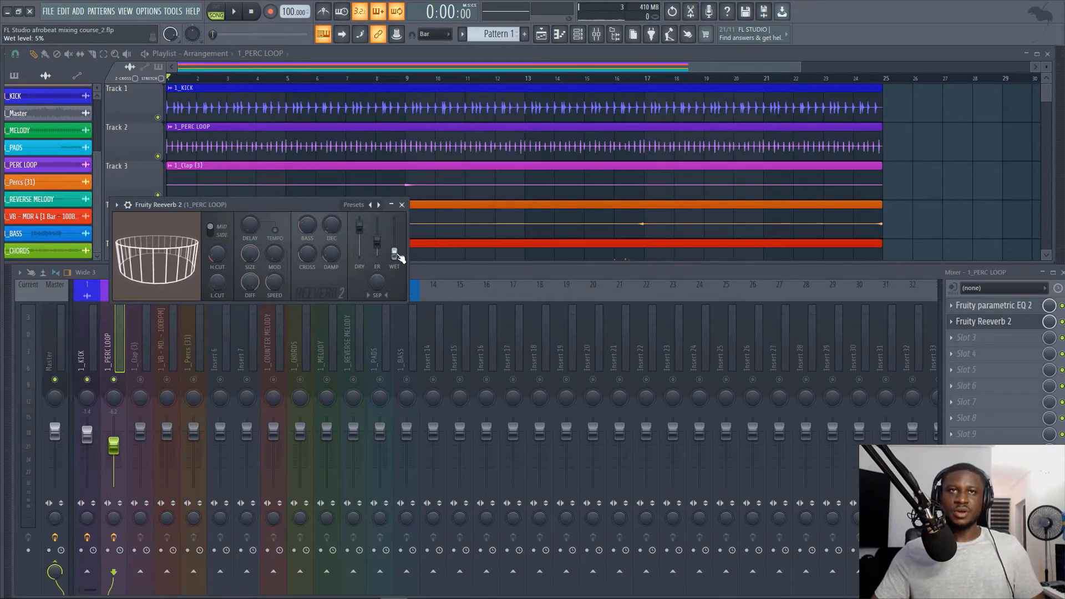
{"action": "key", "text": "space"}
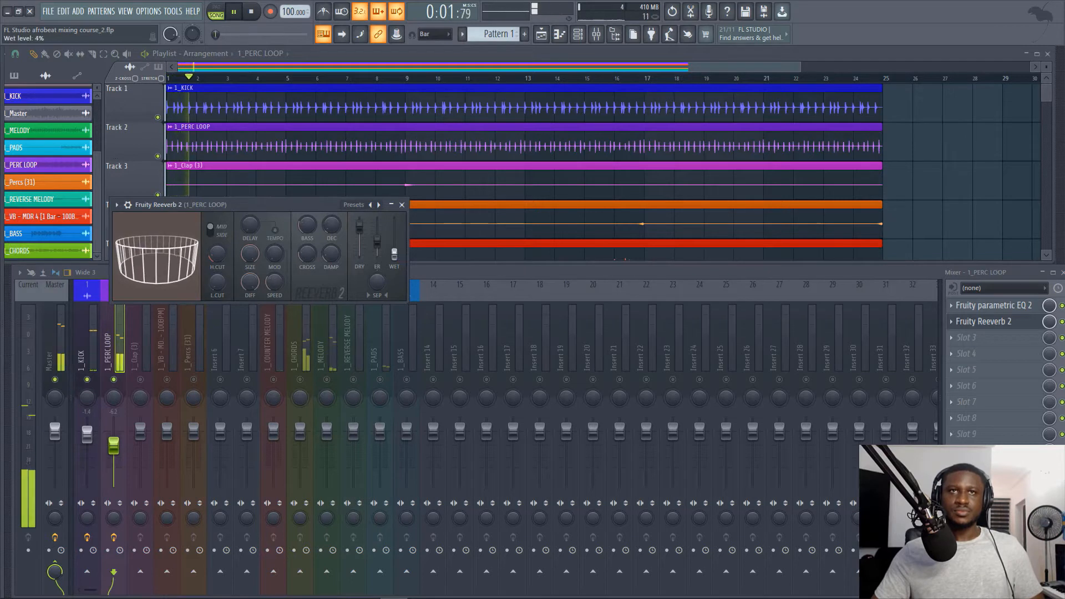
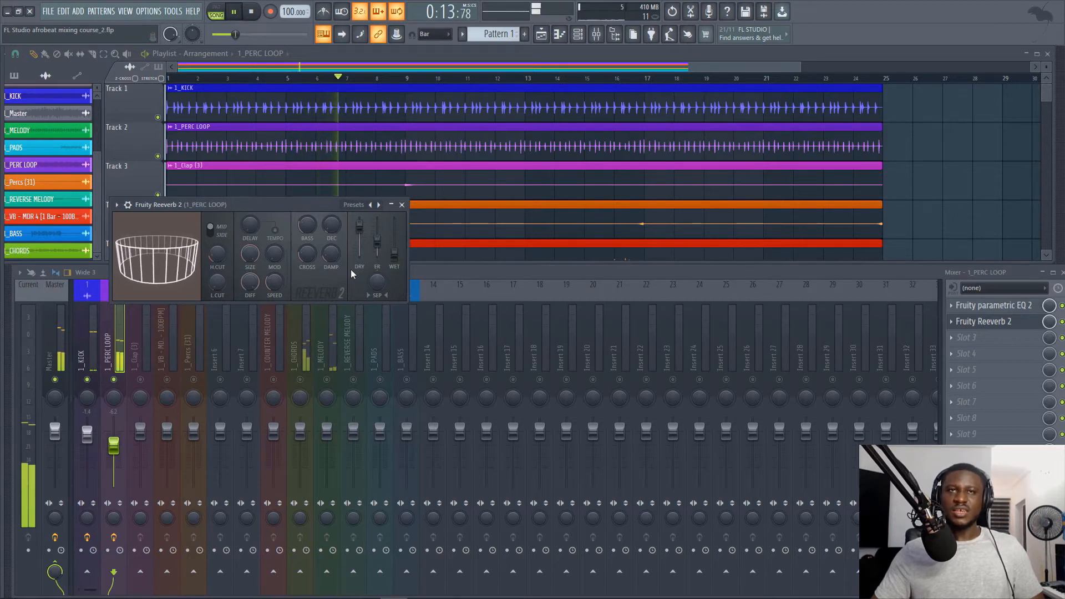
{"action": "key", "text": "space"}
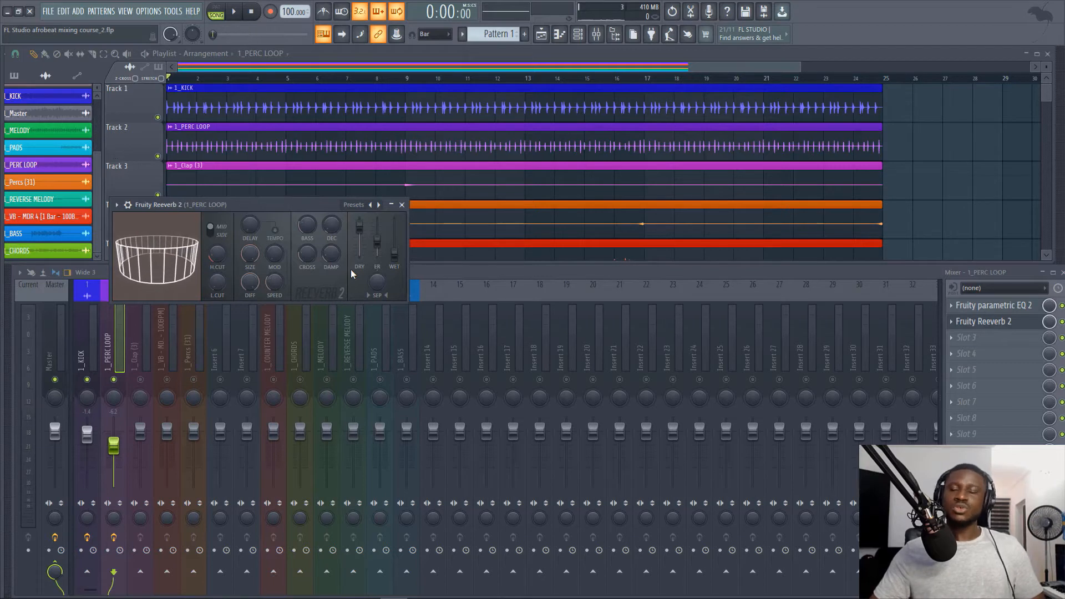
{"action": "key", "text": "space"}
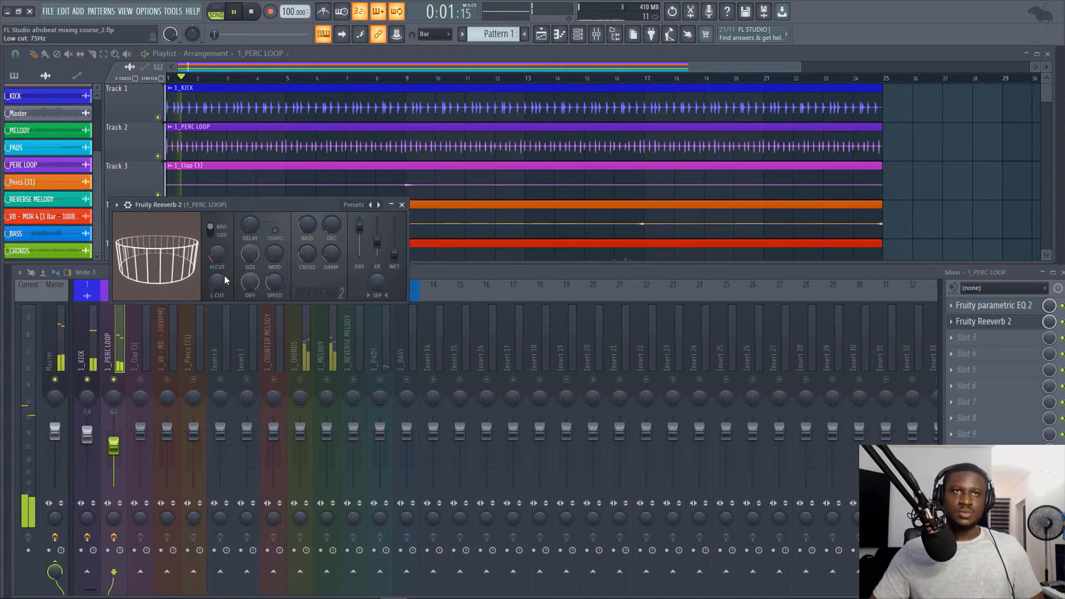
{"action": "left_click", "coordinate": [402, 204]}
{"action": "key", "text": "space"}
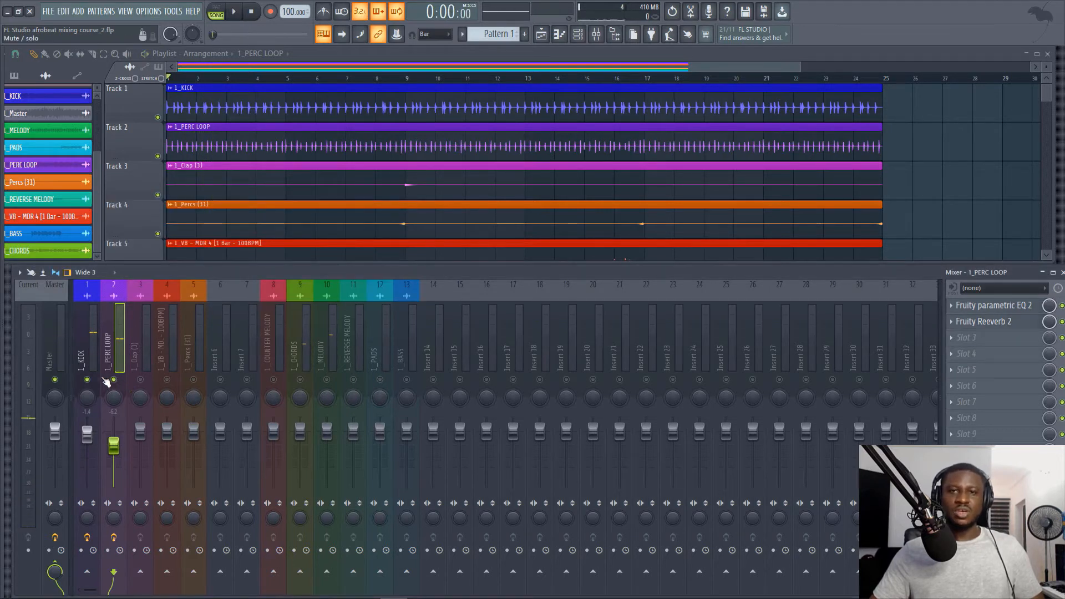
Step: Set the playback position at the clap hit near bar 9, unmute the 1_Clap (3) mixer track and play it with the kick and perc loop
{"action": "left_click", "coordinate": [81, 357]}
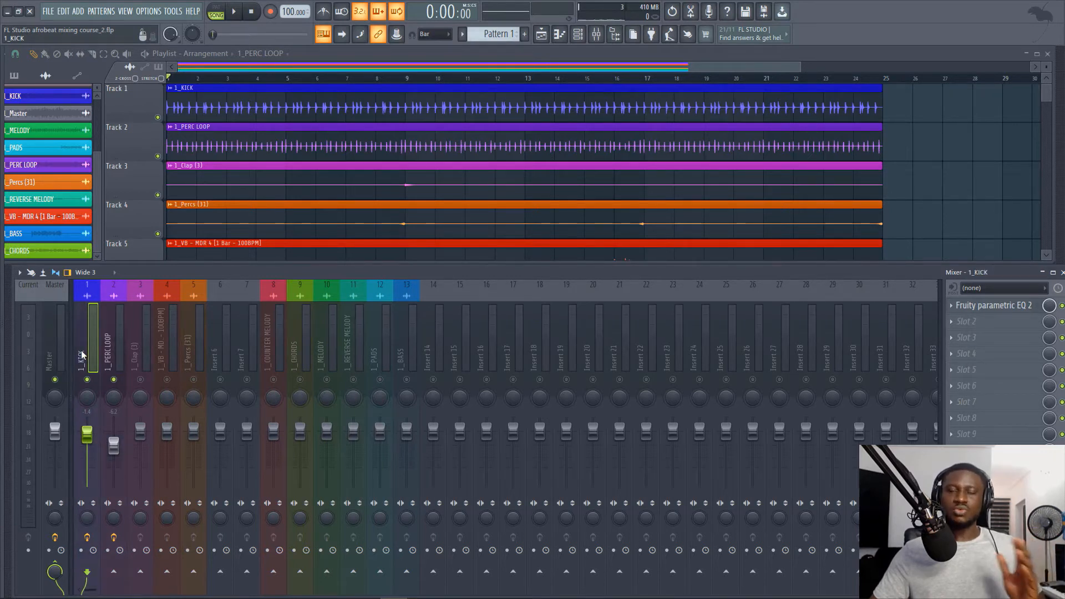
{"action": "left_click", "coordinate": [109, 344]}
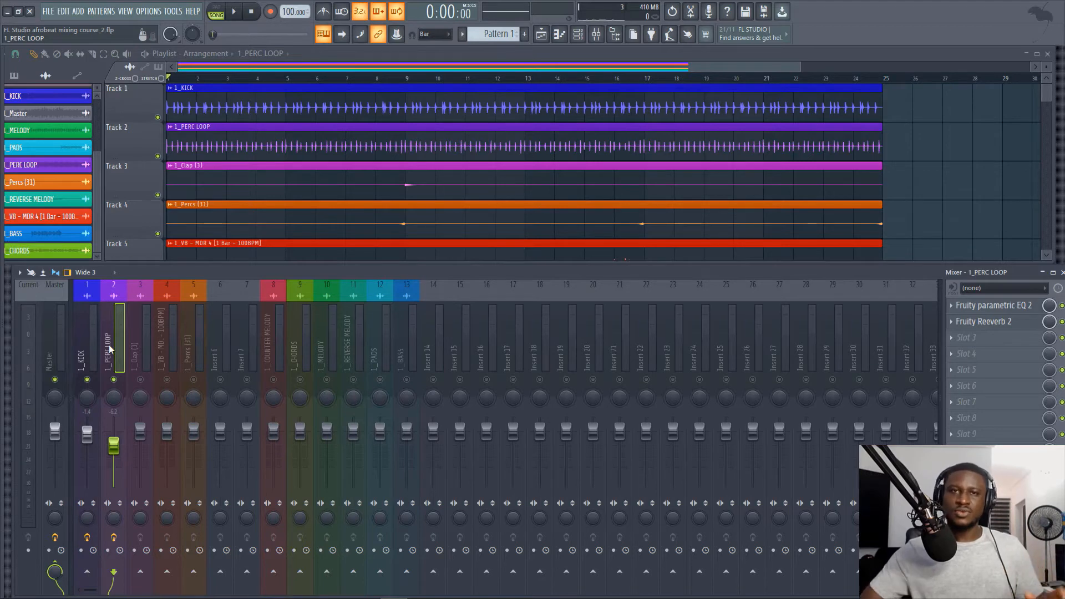
{"action": "scroll", "coordinate": [355, 222], "scroll_direction": "down", "scroll_amount": 2}
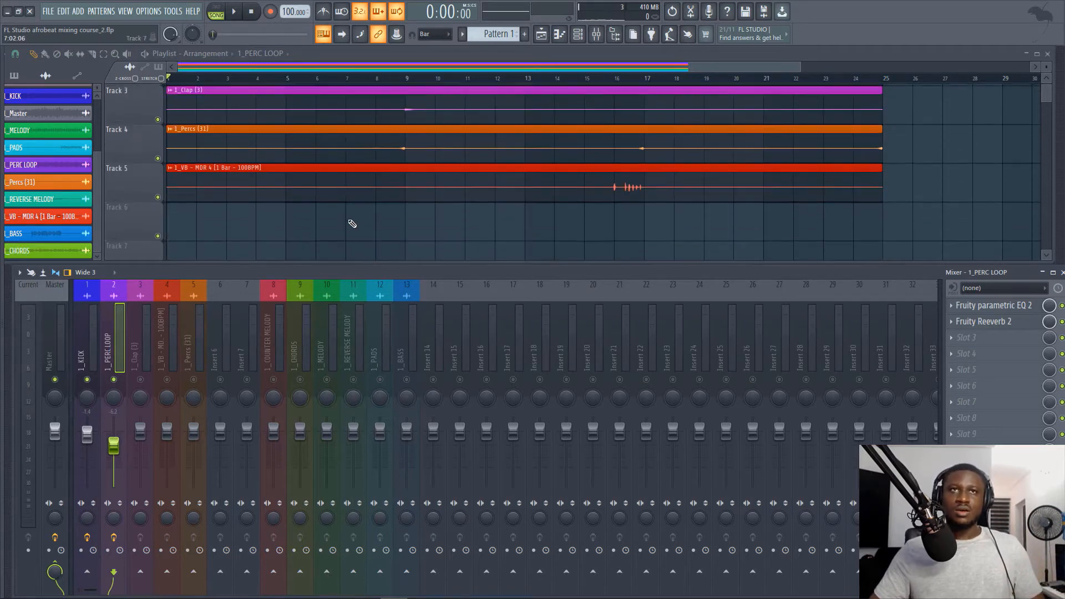
{"action": "scroll", "coordinate": [361, 166], "scroll_direction": "up", "scroll_amount": 2}
{"action": "scroll", "coordinate": [321, 161], "scroll_direction": "down", "scroll_amount": 1}
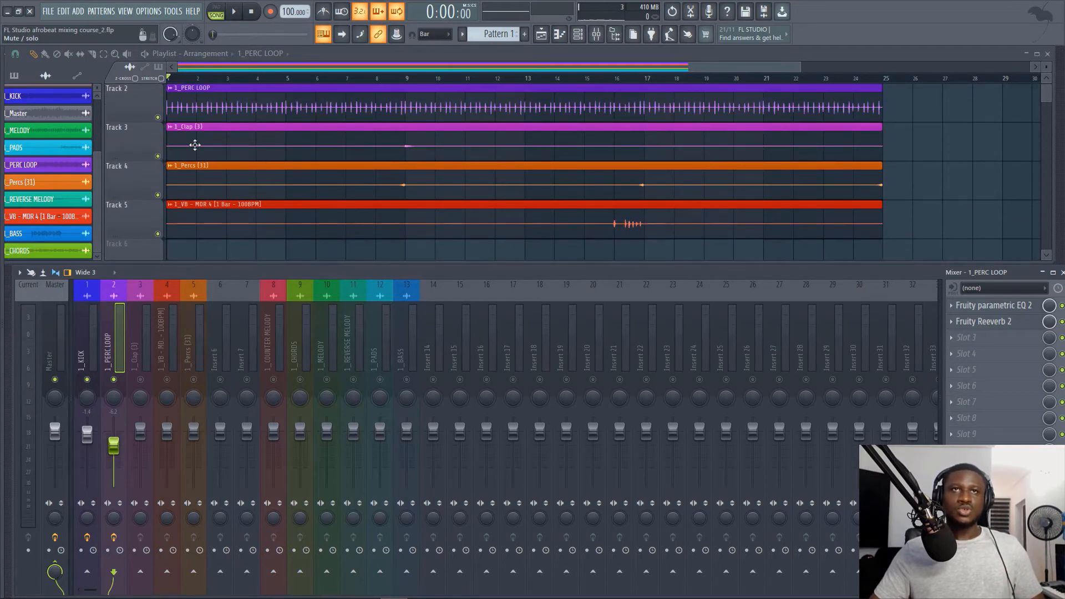
{"action": "left_click", "coordinate": [406, 80]}
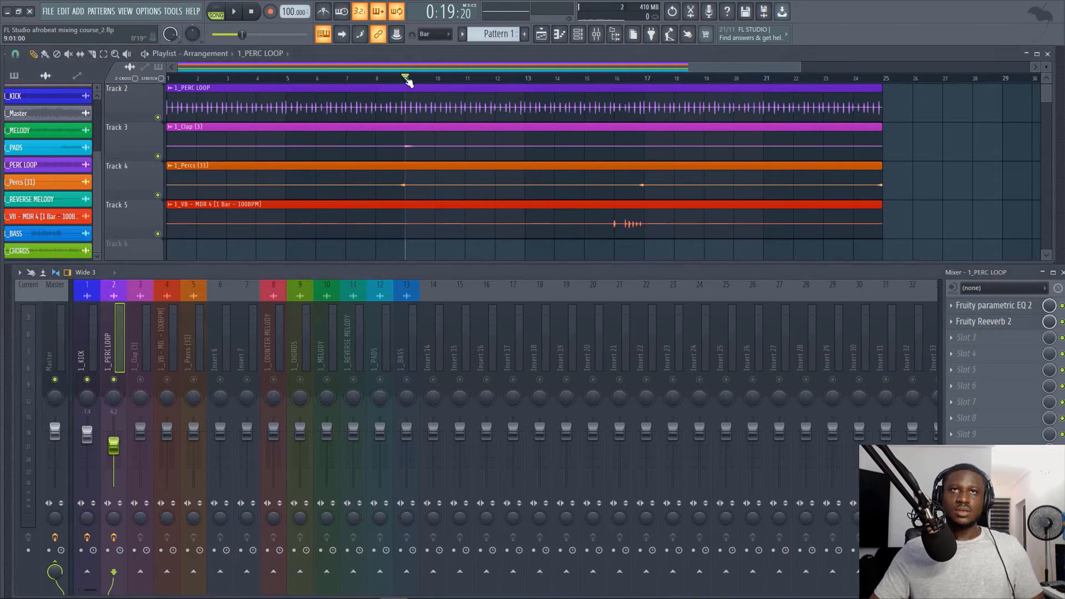
{"action": "left_click", "coordinate": [259, 144]}
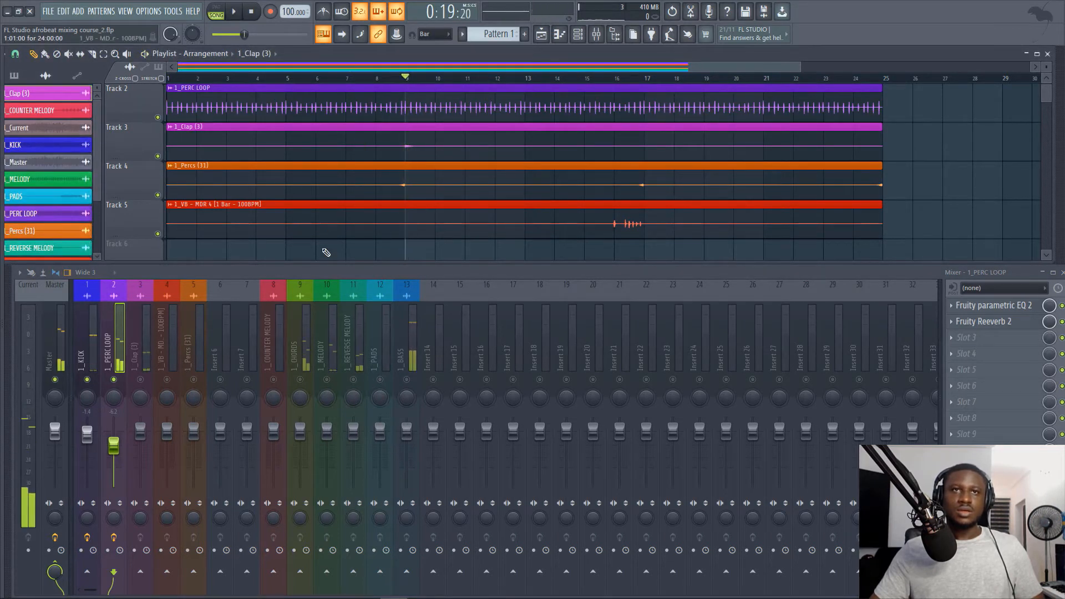
{"action": "left_click", "coordinate": [141, 379]}
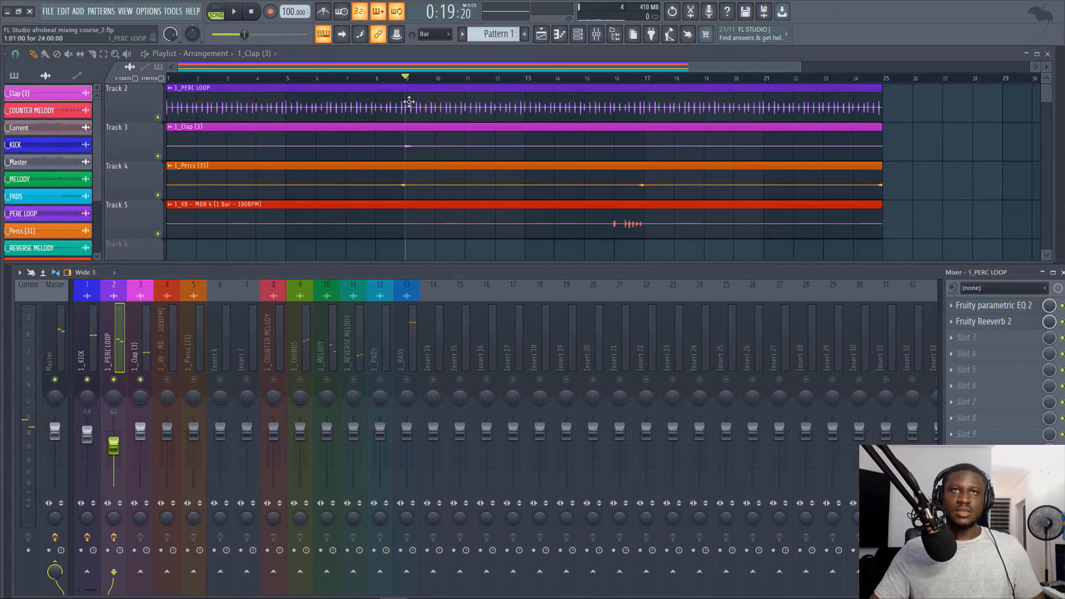
{"action": "key", "text": "space"}
{"action": "left_click", "coordinate": [149, 336]}
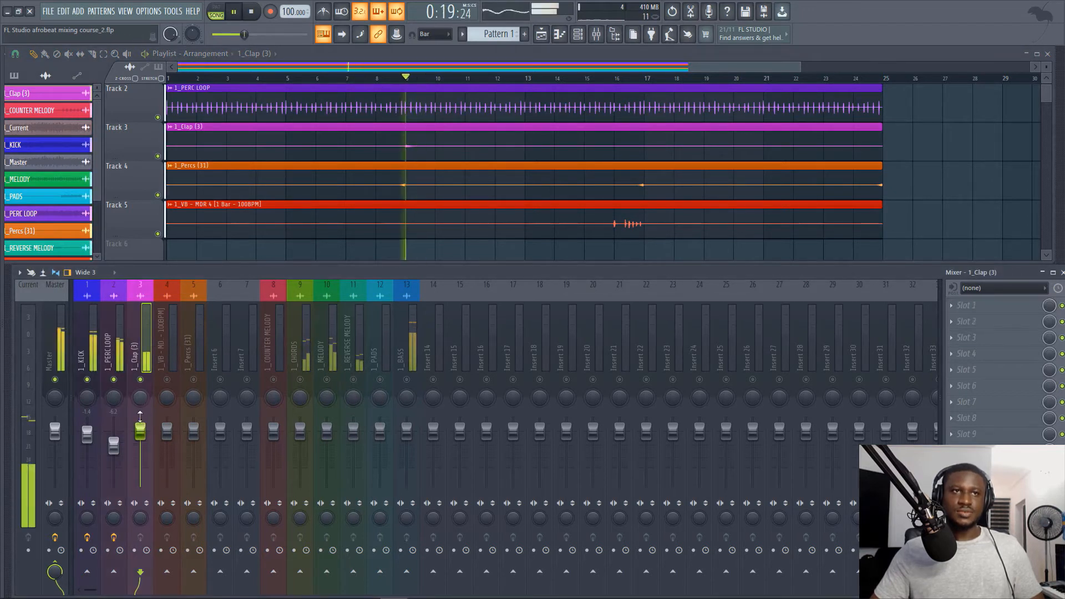
Step: Lower the 1_Clap (3) track's volume to about -10.8 dB and check the balance by playing from around bar 8
{"action": "key", "text": "space"}
{"action": "left_click_drag", "start_coordinate": [141, 430], "coordinate": [142, 456]}
{"action": "key", "text": "space"}
{"action": "key", "text": "space"}
{"action": "key", "text": "space"}
{"action": "key", "text": "space"}
{"action": "key", "text": "space"}
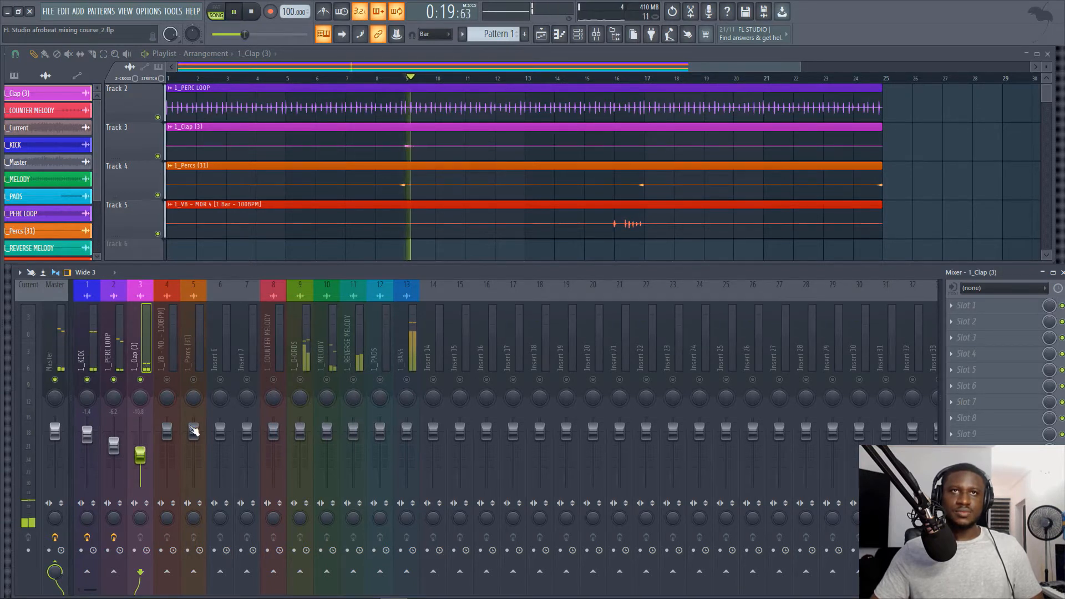
{"action": "key", "text": "space"}
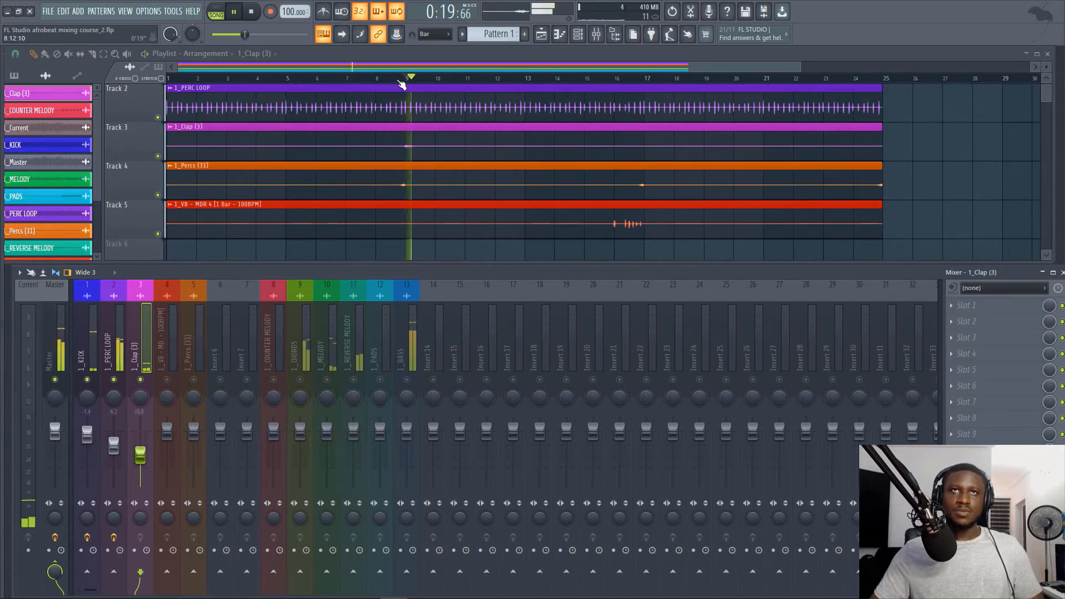
{"action": "left_click", "coordinate": [373, 78]}
{"action": "key", "text": "space"}
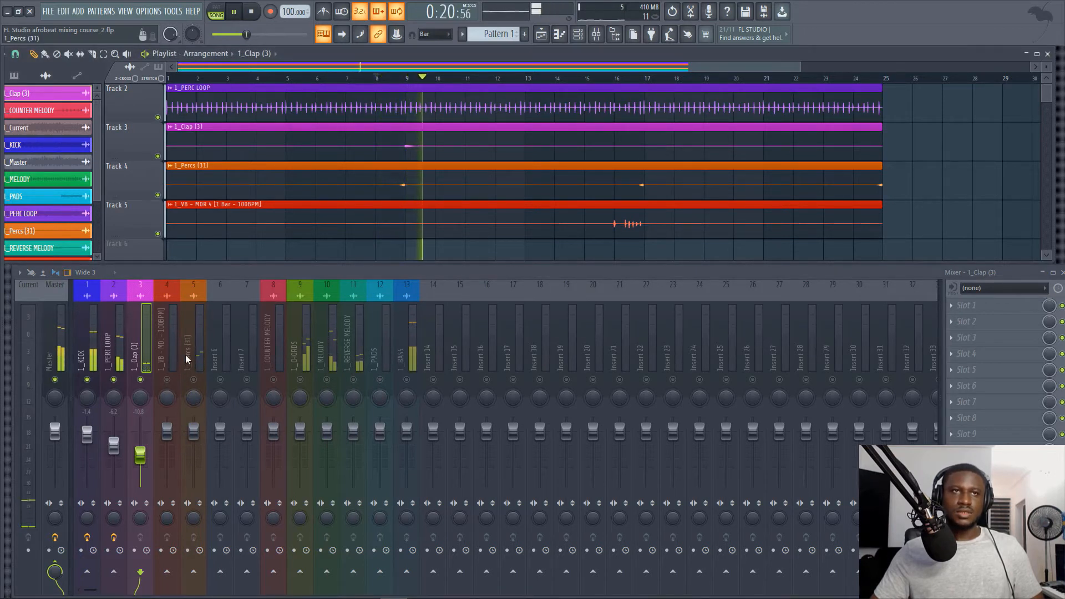
{"action": "key", "text": "space"}
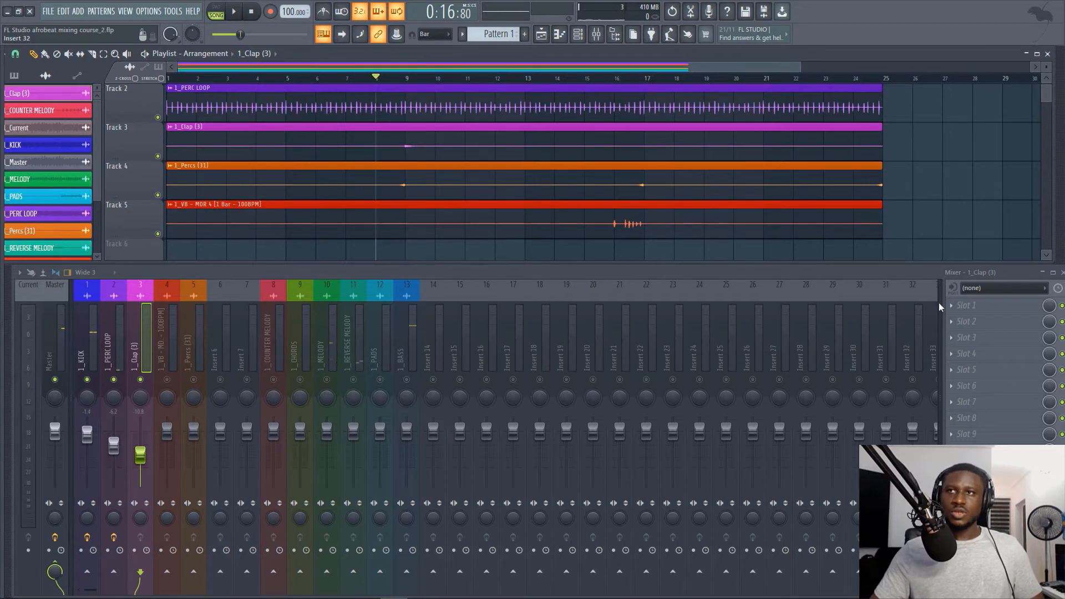
Step: Load Fruity Parametric EQ 2 into slot 1 of the 1_Clap (3) track, cut its lows with band 1 at full depth, and close the EQ
{"action": "left_click", "coordinate": [943, 307]}
{"action": "left_click", "coordinate": [809, 274]}
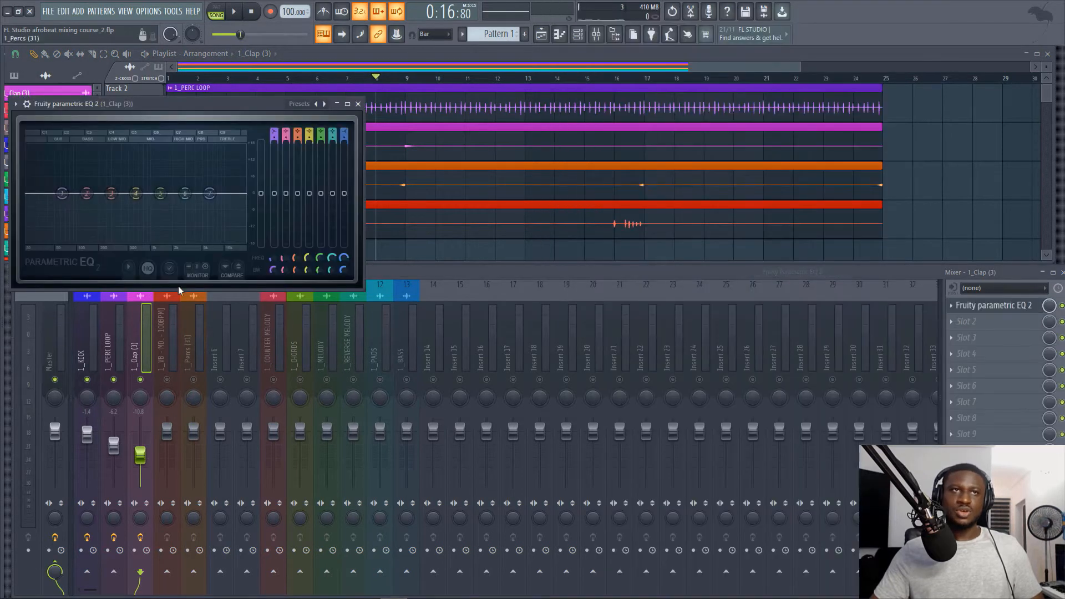
{"action": "key", "text": "space"}
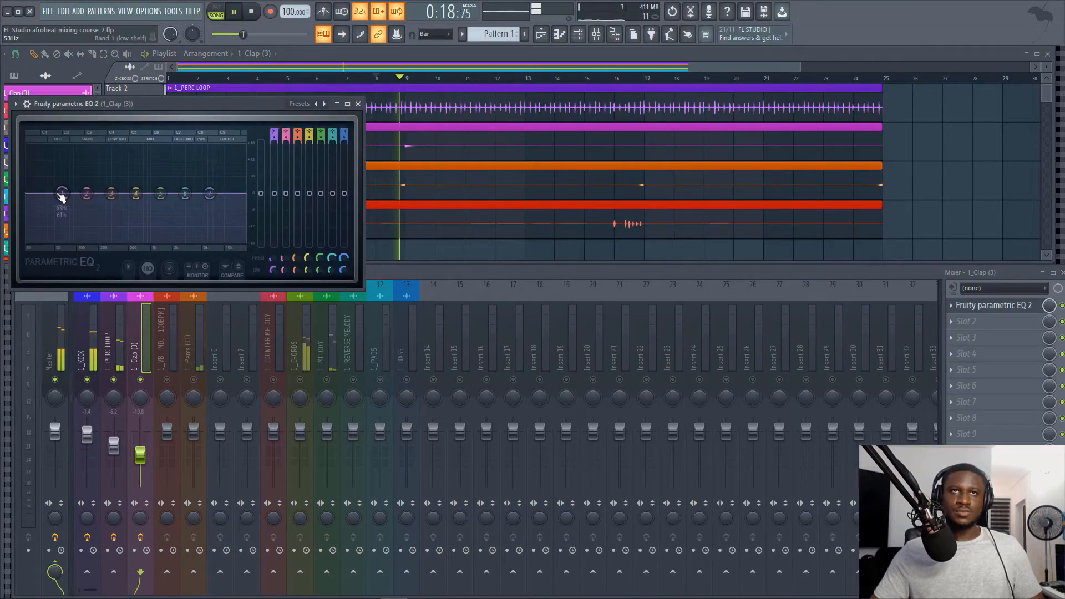
{"action": "left_click_drag", "start_coordinate": [62, 195], "coordinate": [130, 242]}
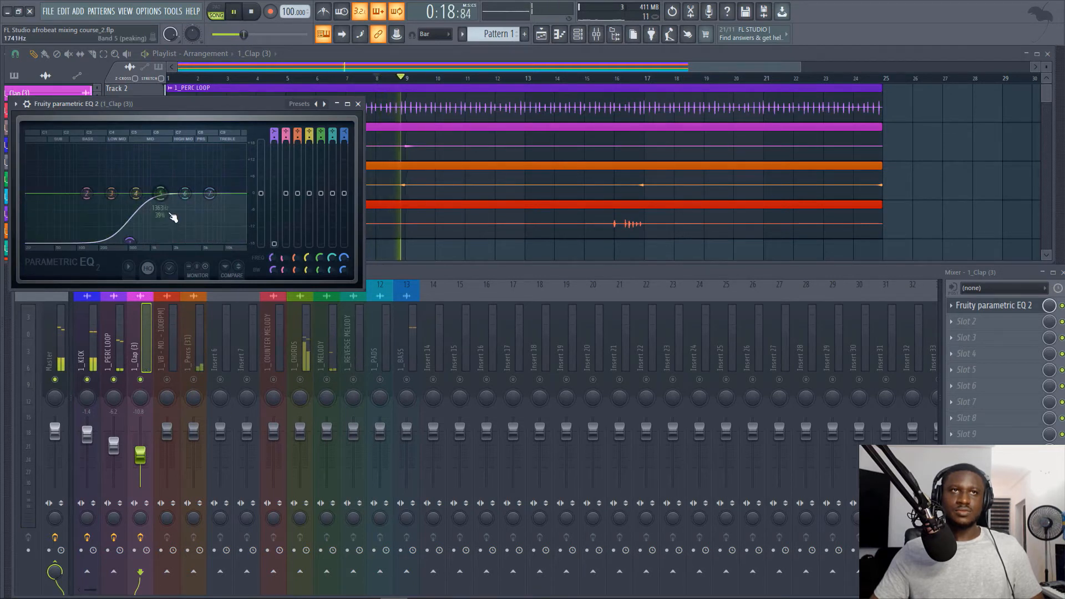
{"action": "key", "text": "space"}
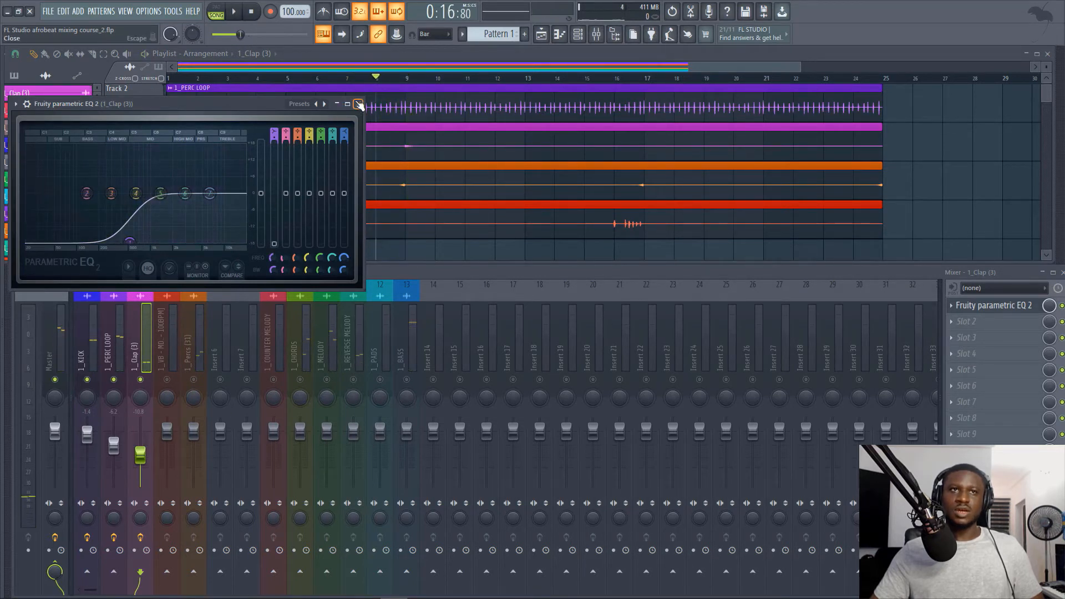
{"action": "left_click", "coordinate": [359, 104]}
Step: Unmute the 1_VB - MDR 4 track to audition it from around bar 8, and mute it again
{"action": "left_click", "coordinate": [172, 333]}
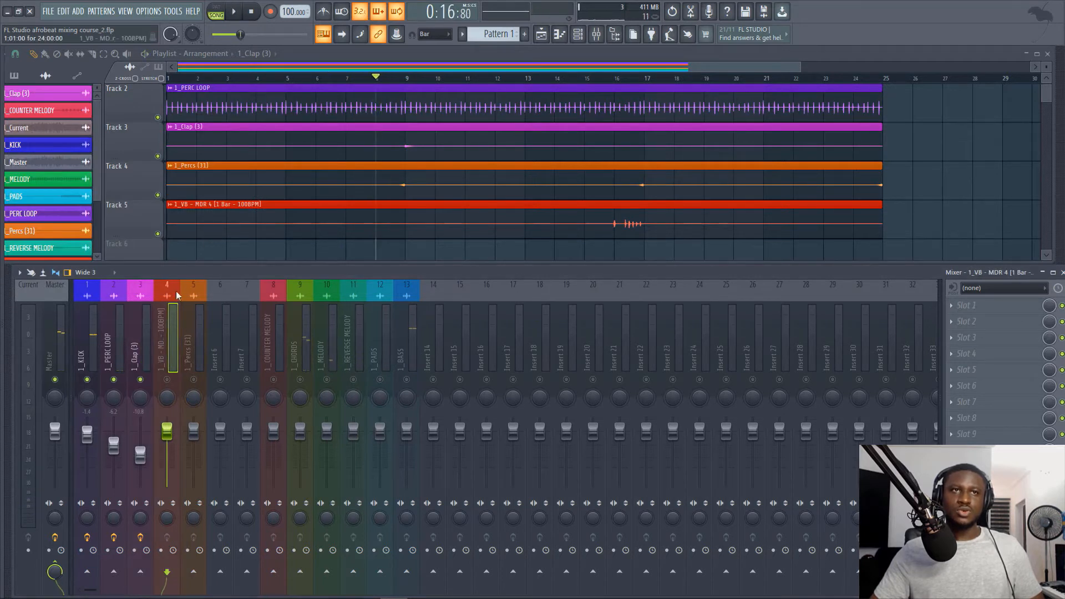
{"action": "key", "text": "space"}
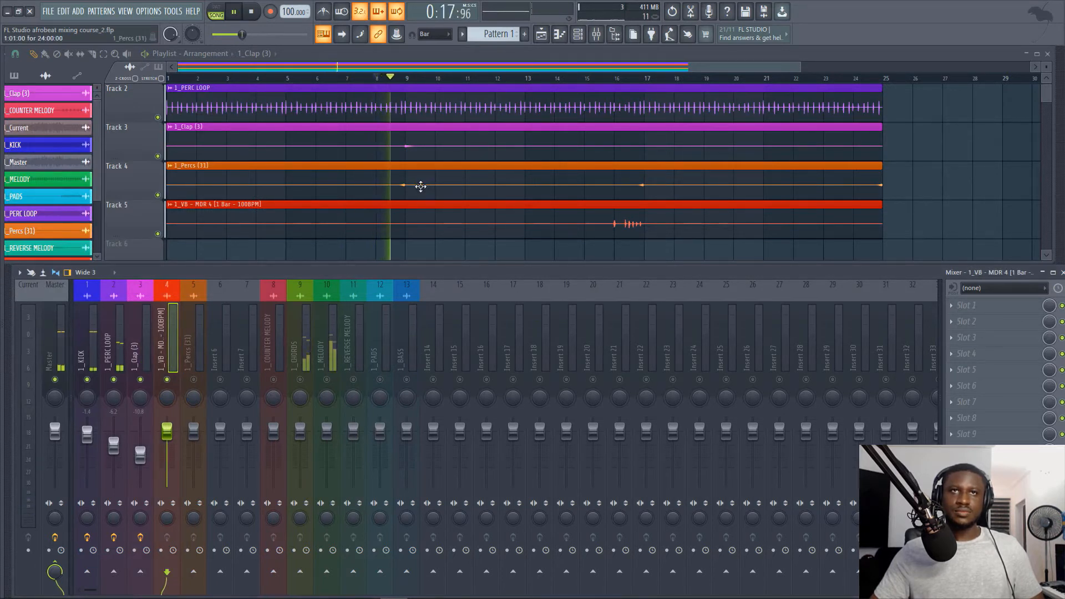
{"action": "key", "text": "space"}
{"action": "key", "text": "space"}
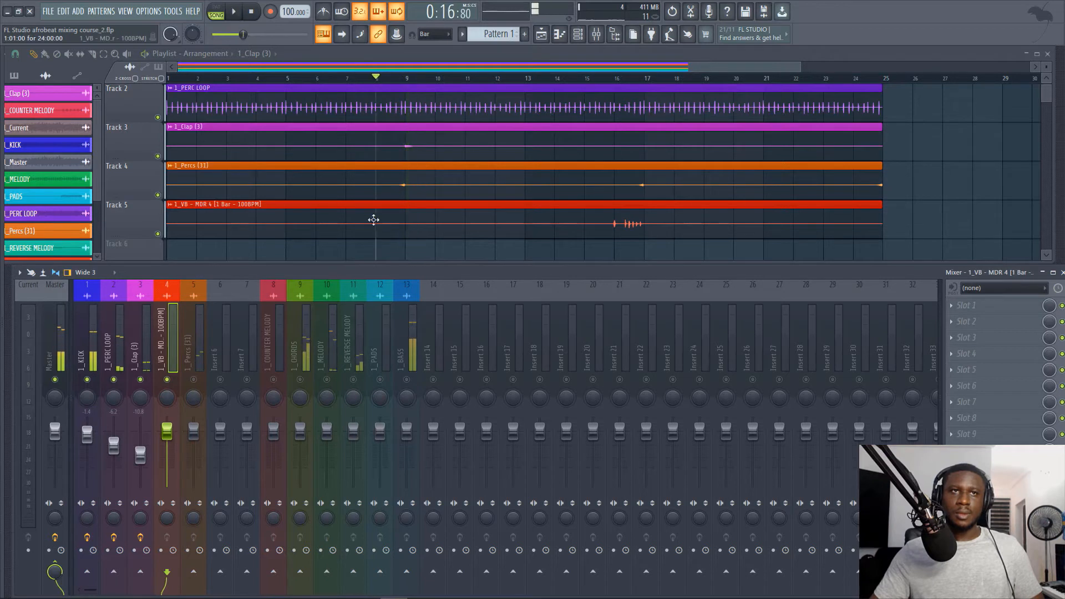
{"action": "key", "text": "space"}
Step: Unmute the 1_Percs (31) mixer track and play it with the kick, perc loop and clap from around bar 8
{"action": "left_click", "coordinate": [191, 361]}
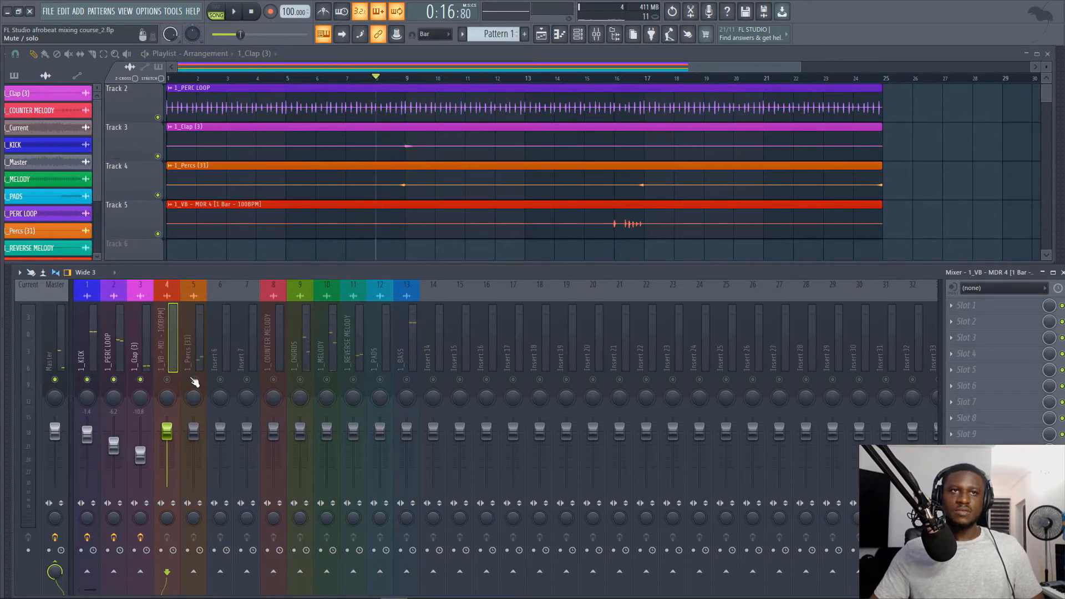
{"action": "key", "text": "space"}
{"action": "left_click", "coordinate": [387, 185]}
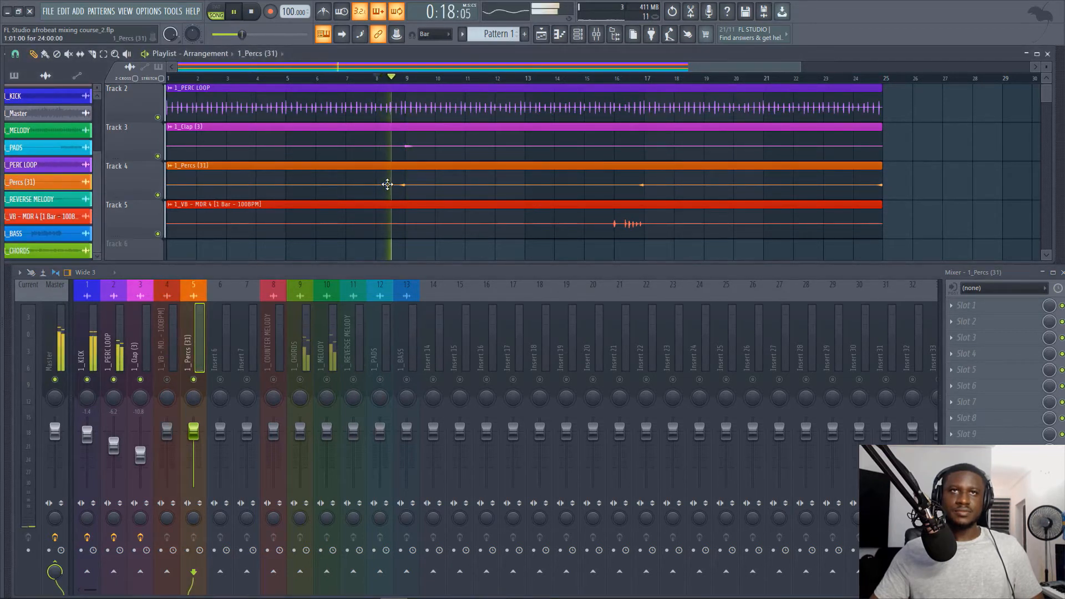
Step: Lower the 1_Percs (31) track's volume to about -12.7 dB, checking the balance by playing from around bar 8
{"action": "key", "text": "space"}
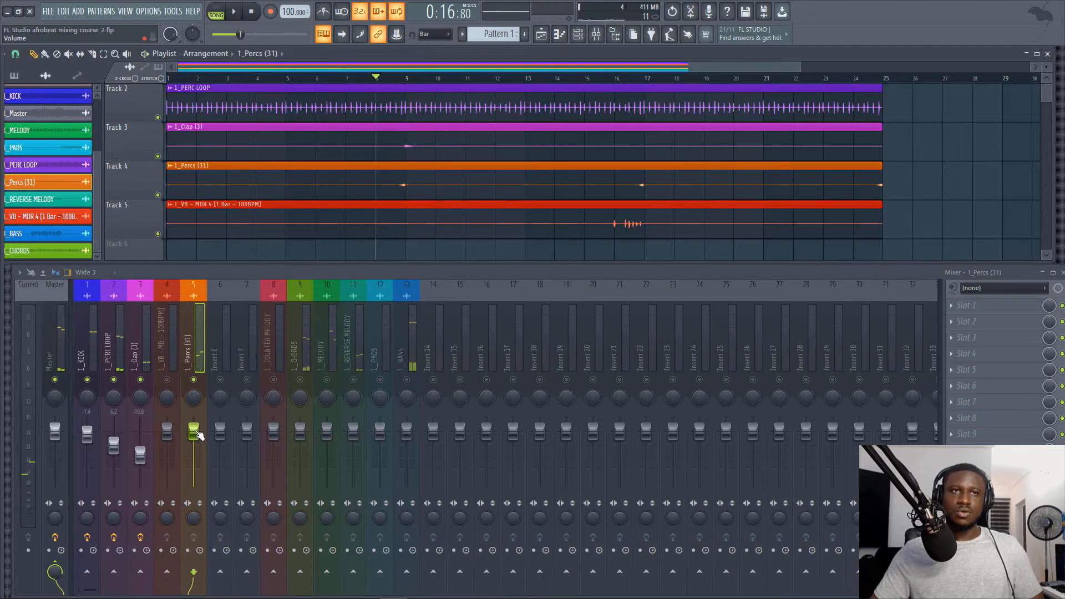
{"action": "left_click_drag", "start_coordinate": [194, 431], "coordinate": [194, 452]}
{"action": "key", "text": "space"}
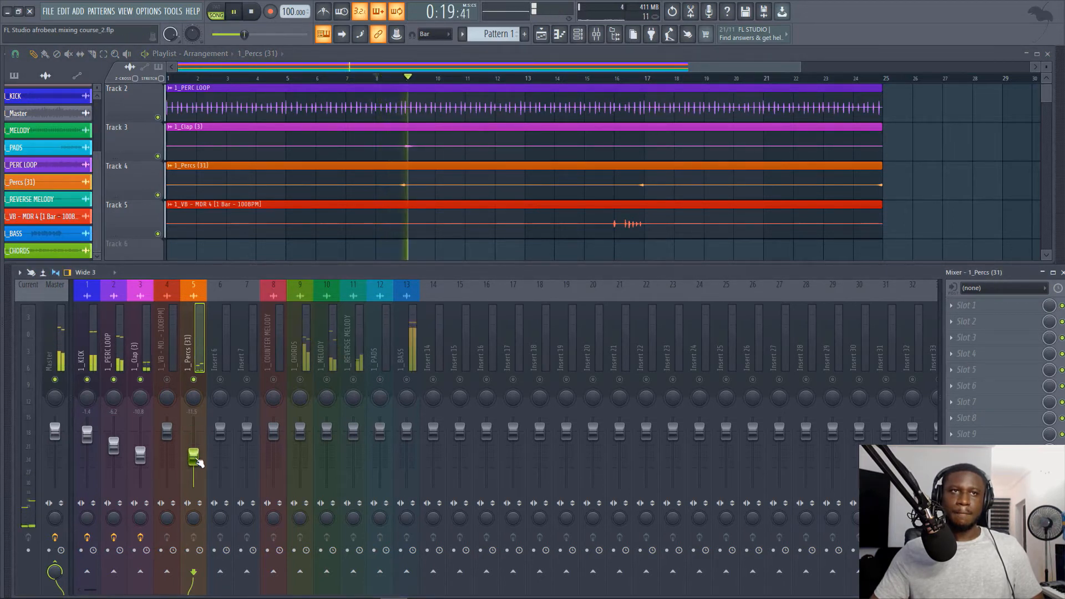
{"action": "key", "text": "space"}
{"action": "key", "text": "space"}
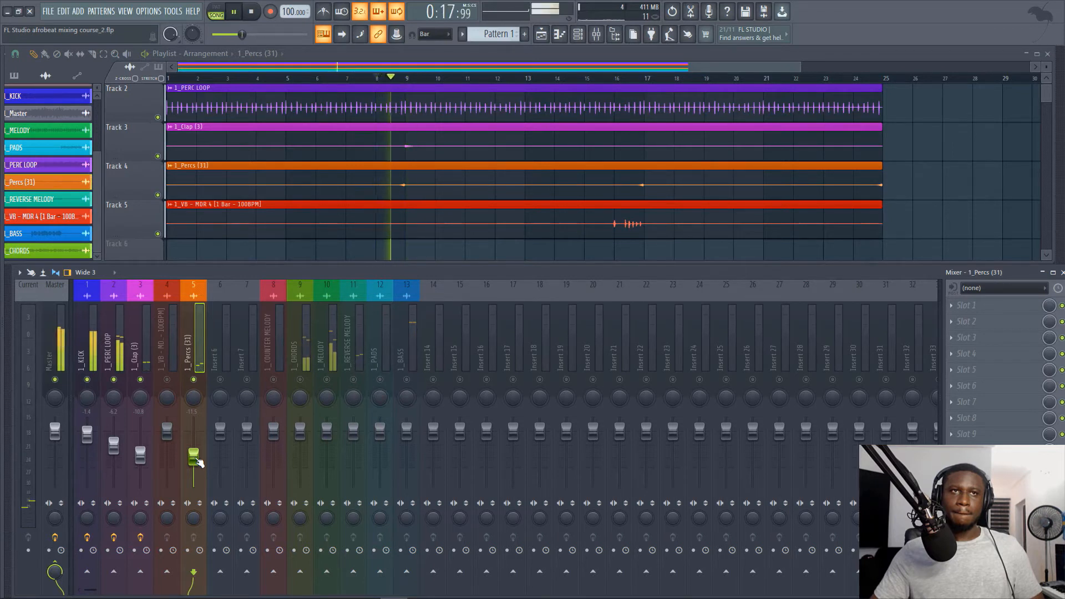
{"action": "key", "text": "space"}
{"action": "key", "text": "space"}
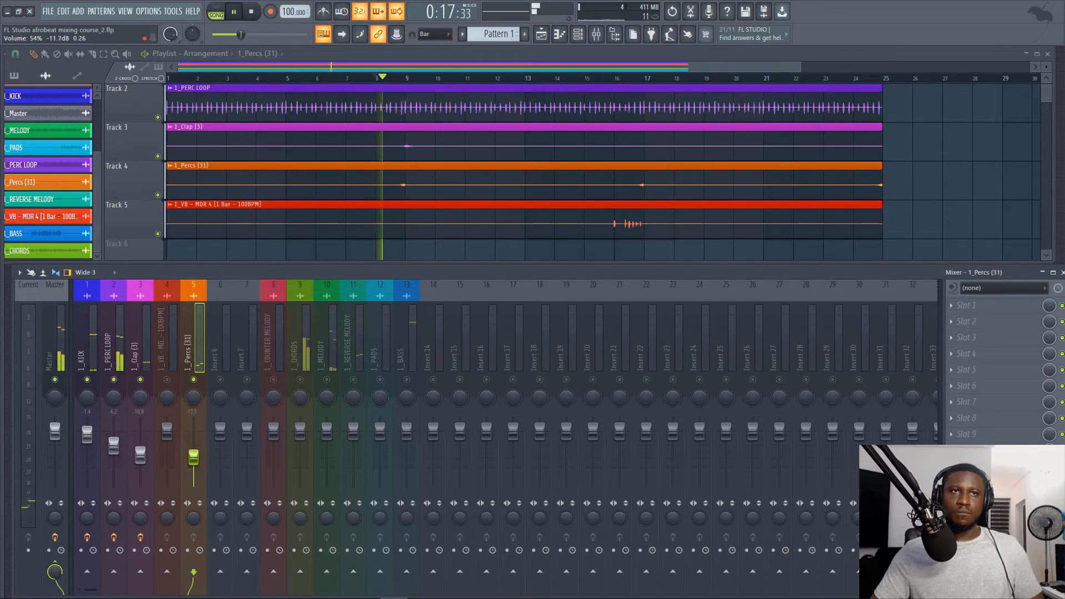
{"action": "left_click_drag", "start_coordinate": [194, 457], "coordinate": [197, 464]}
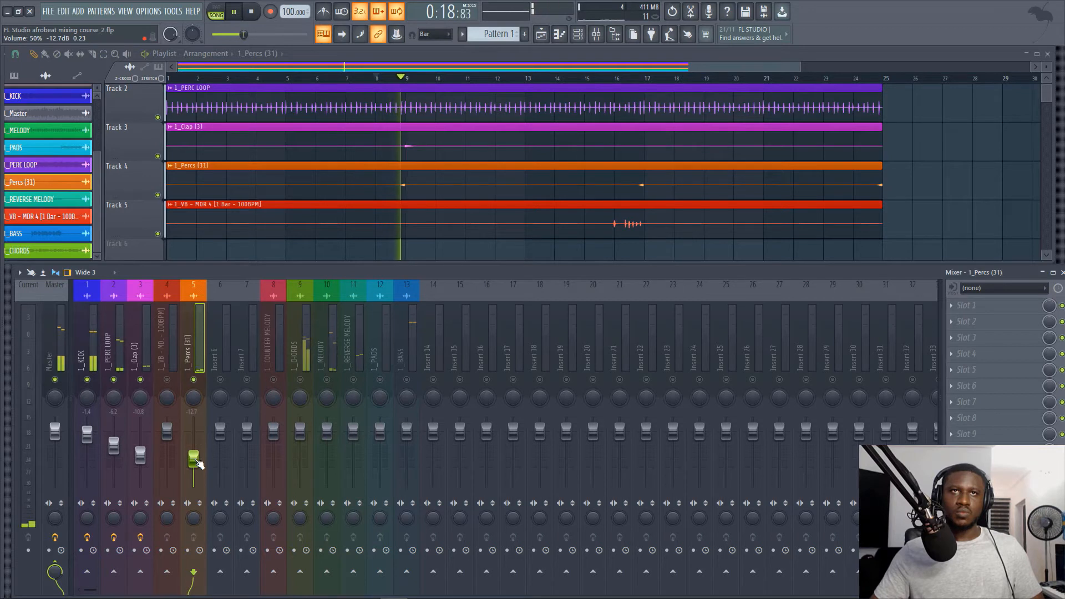
{"action": "key", "text": "space"}
{"action": "key", "text": "space"}
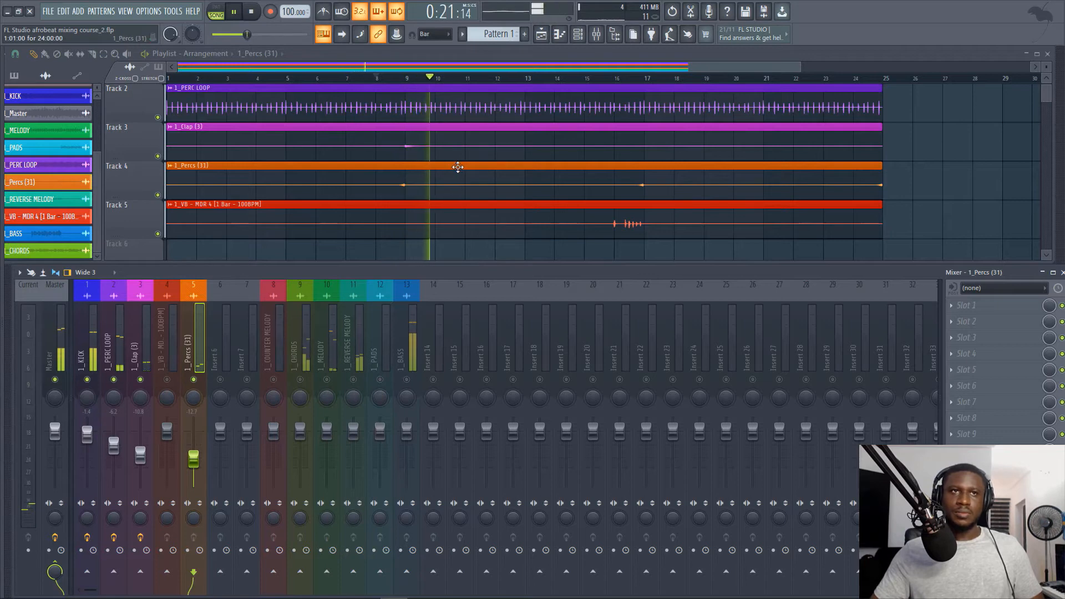
{"action": "key", "text": "space"}
Step: Load Fruity Parametric EQ 2 into slot 1 of the 1_Percs (31) track and cut its lows with band 1 at full depth
{"action": "left_click", "coordinate": [954, 305]}
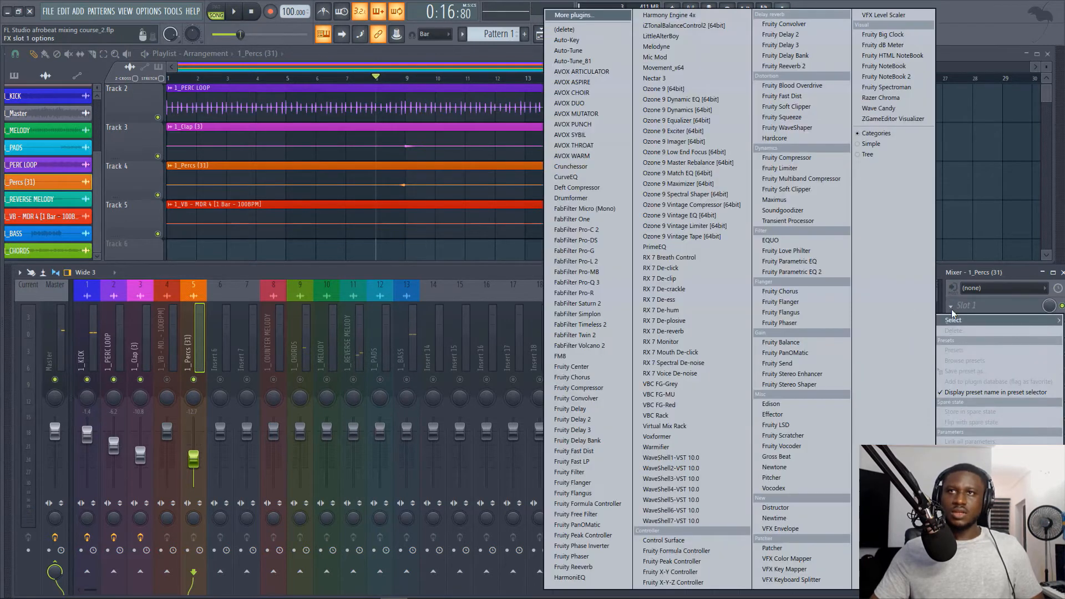
{"action": "left_click", "coordinate": [824, 269]}
{"action": "key", "text": "space"}
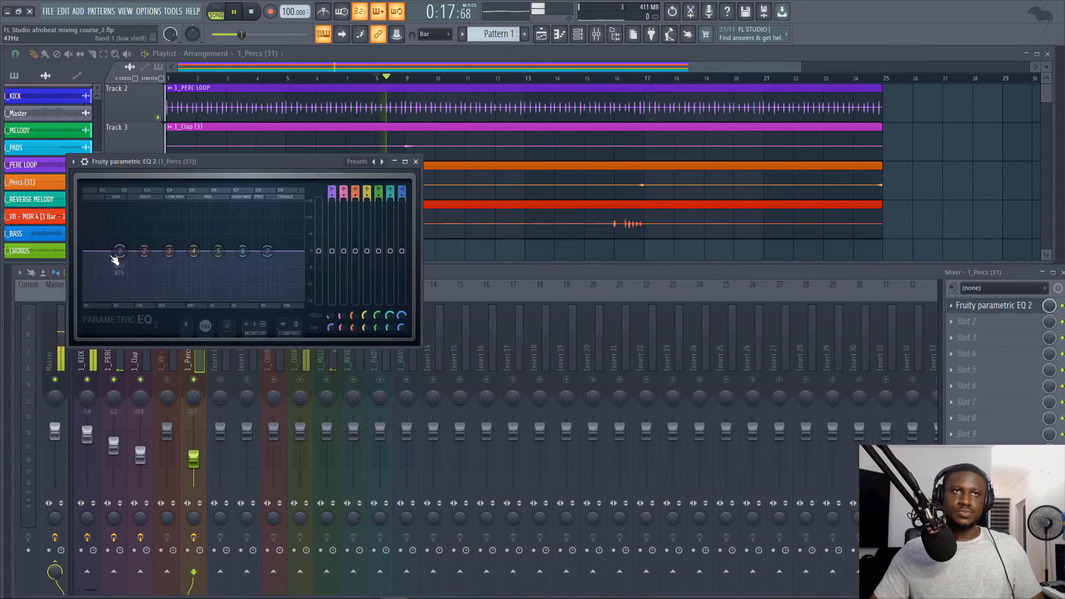
{"action": "left_click_drag", "start_coordinate": [120, 251], "coordinate": [242, 283]}
{"action": "key", "text": "space"}
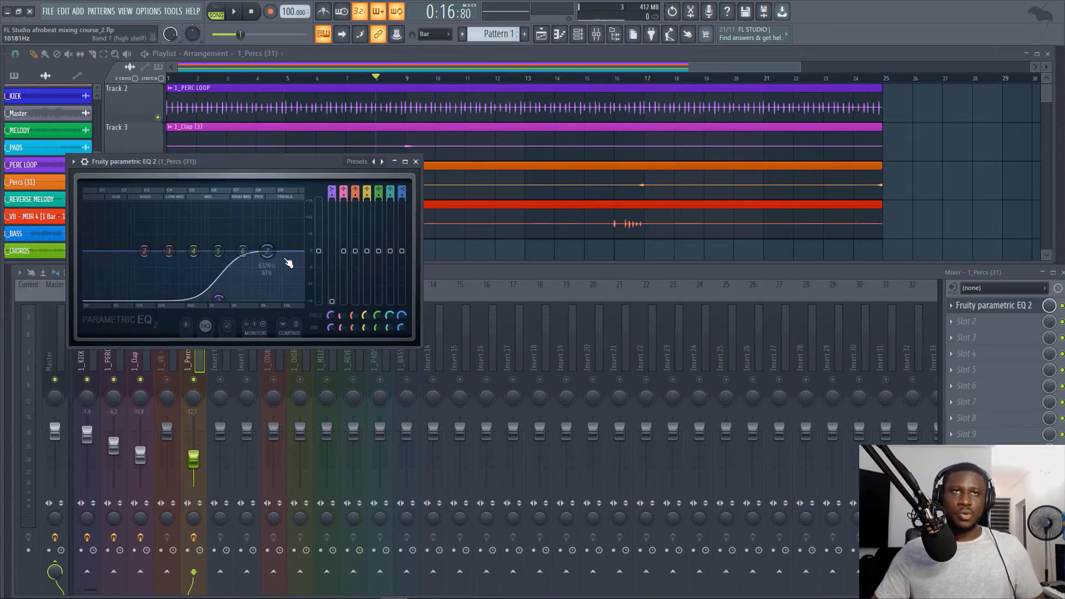
Step: Soften the percs' highs by lowering the band 7 high shelf while playing from around bar 8, and close the EQ
{"action": "left_click_drag", "start_coordinate": [275, 254], "coordinate": [269, 257]}
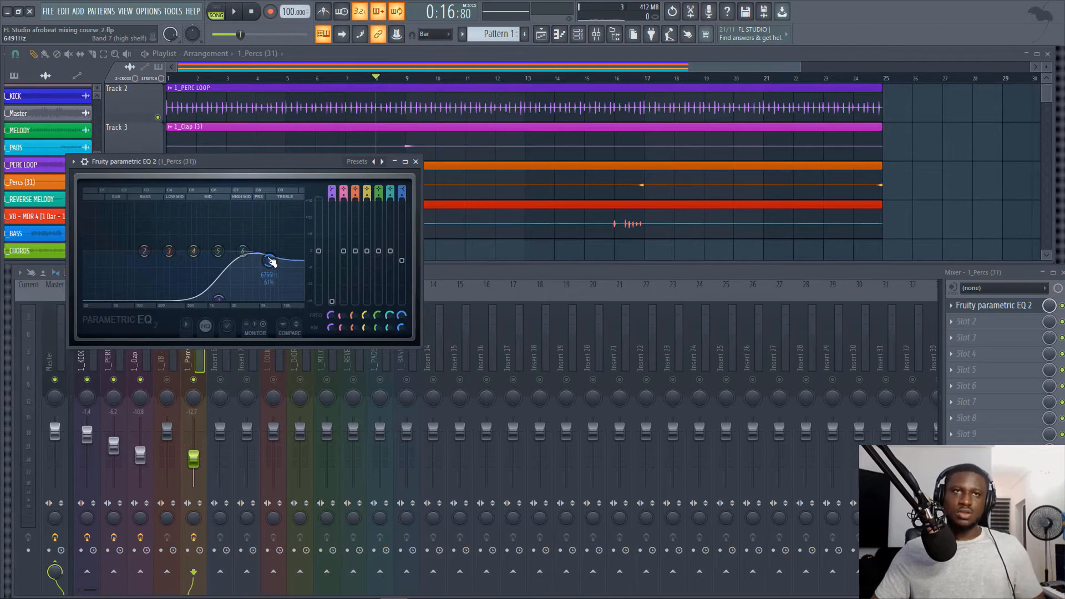
{"action": "key", "text": "space"}
{"action": "left_click_drag", "start_coordinate": [271, 261], "coordinate": [264, 268]}
{"action": "key", "text": "space"}
{"action": "key", "text": "space"}
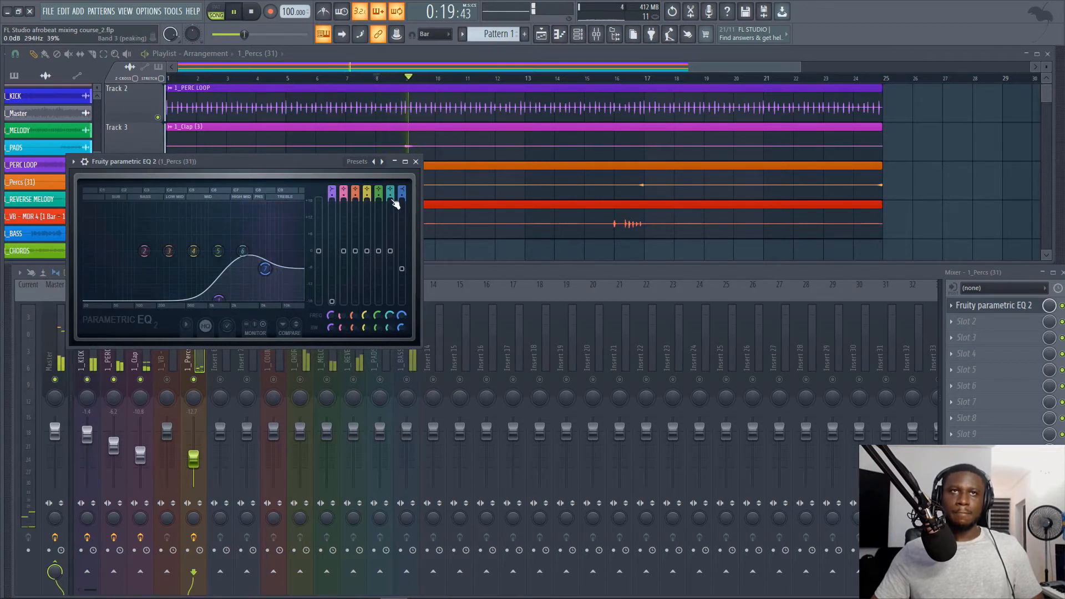
{"action": "left_click", "coordinate": [415, 162]}
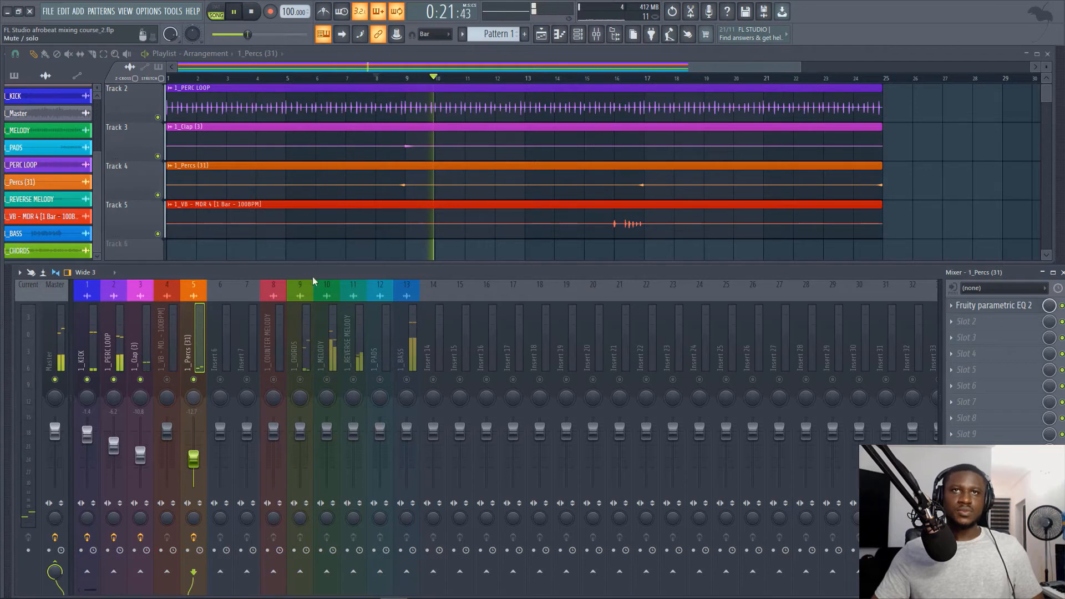
Step: Unmute the 1_VB - MDR 4 mixer track and play its hits with the other drums from just before bar 16
{"action": "scroll", "coordinate": [414, 183], "scroll_direction": "down", "scroll_amount": 1}
{"action": "key", "text": "space"}
{"action": "key", "text": "space"}
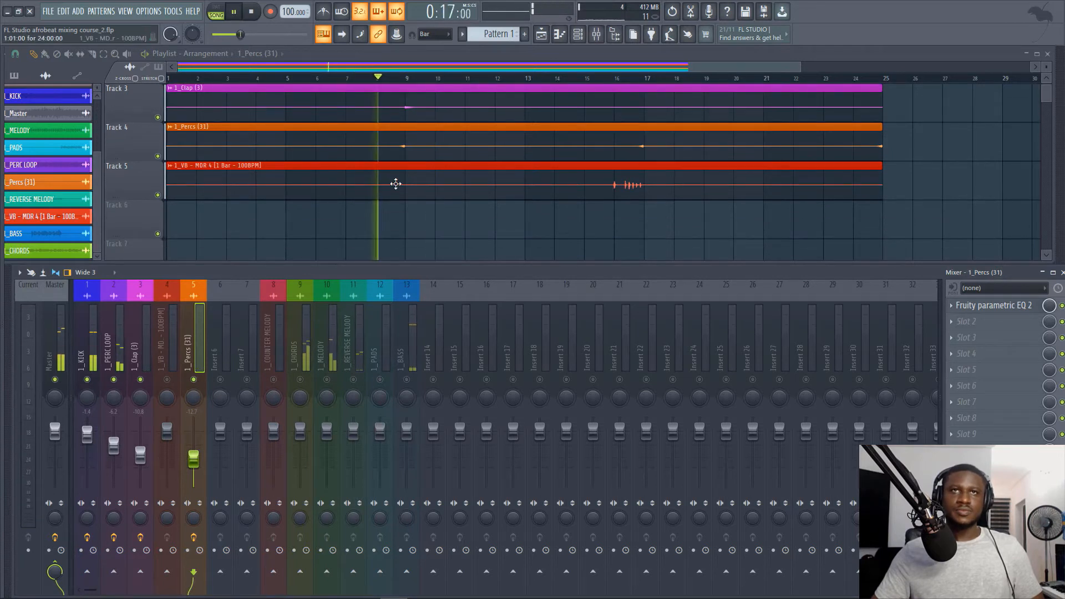
{"action": "key", "text": "space"}
{"action": "left_click", "coordinate": [166, 369]}
{"action": "key", "text": "space"}
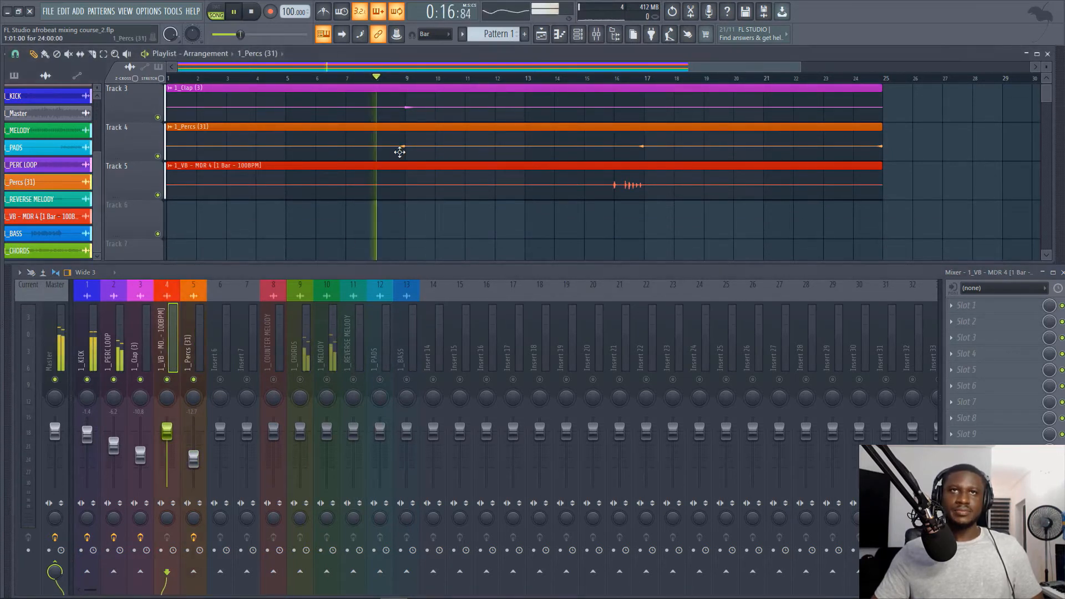
{"action": "key", "text": "space"}
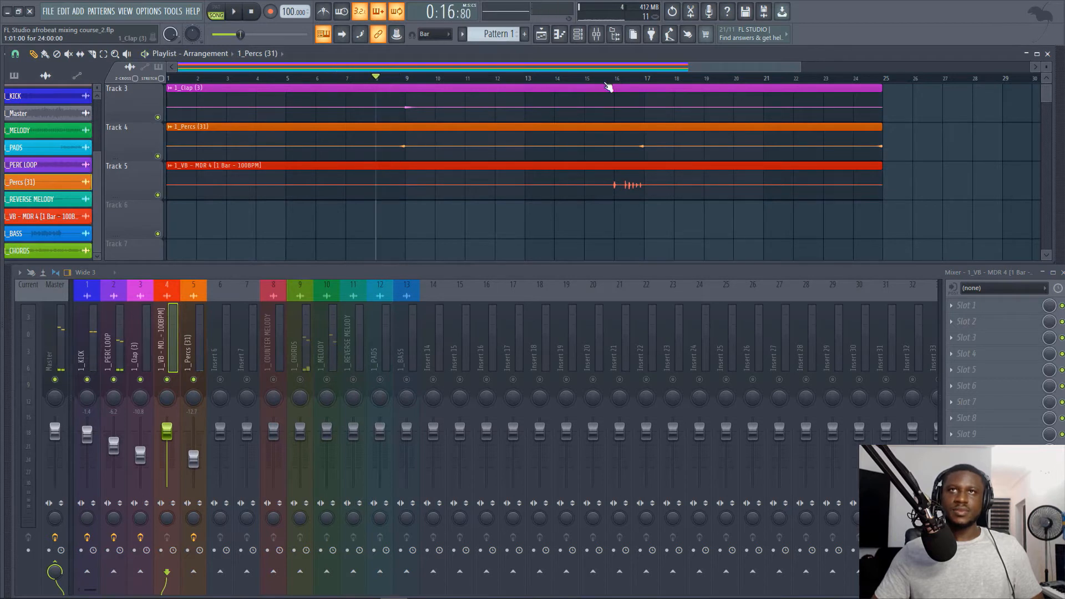
{"action": "key", "text": "space"}
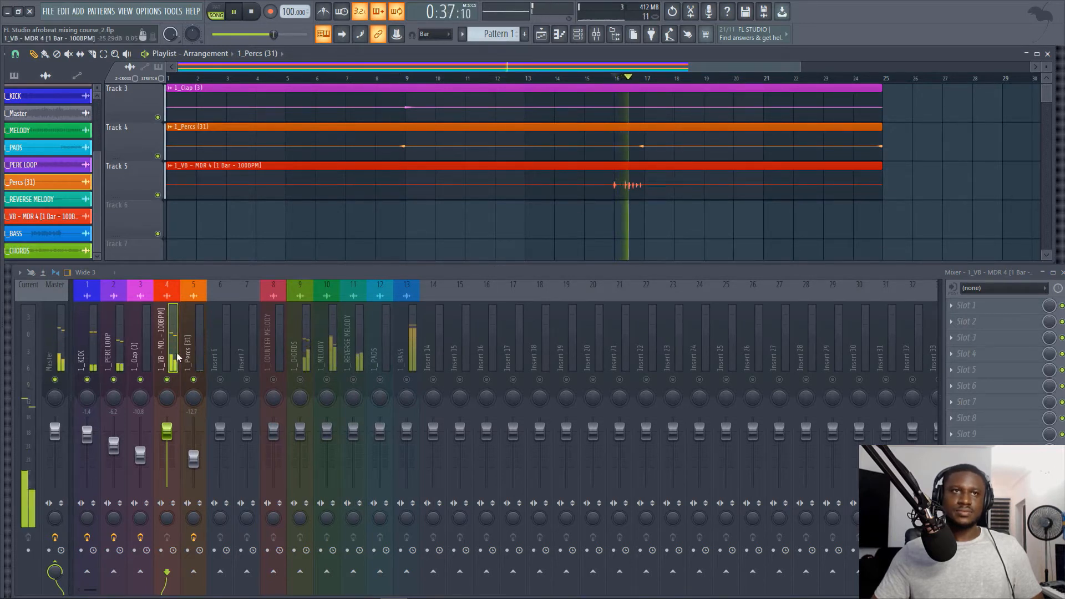
Step: Lower the 1_VB - MDR 4 track's volume to about -7.3 dB, replaying its hits around bar 16 to judge the level
{"action": "key", "text": "space"}
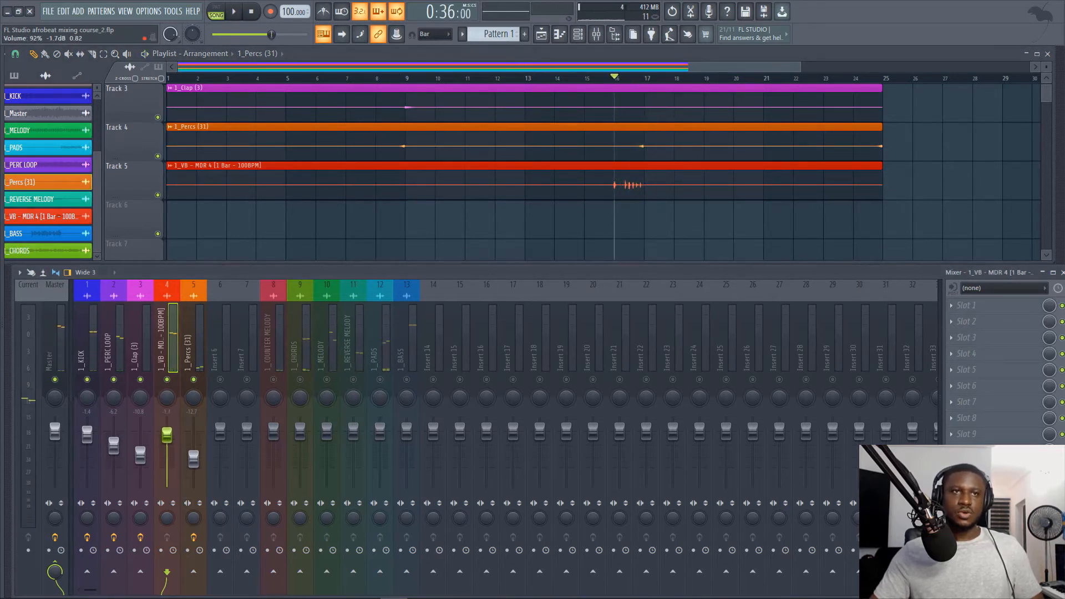
{"action": "key", "text": "space"}
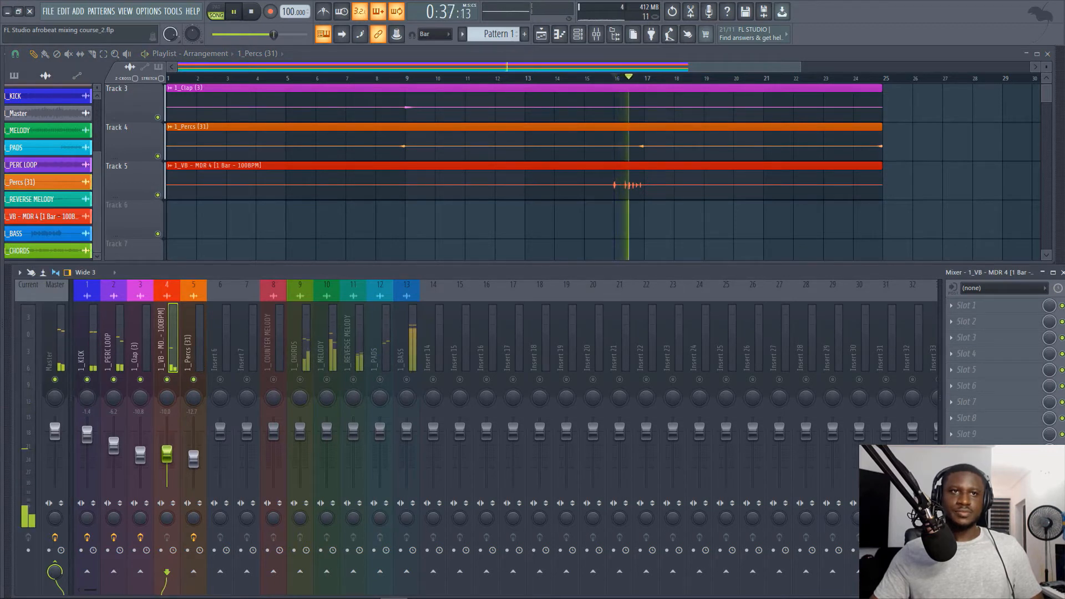
{"action": "left_click_drag", "start_coordinate": [167, 454], "coordinate": [166, 444]}
{"action": "key", "text": "space"}
{"action": "key", "text": "space"}
{"action": "key", "text": "space"}
{"action": "key", "text": "space"}
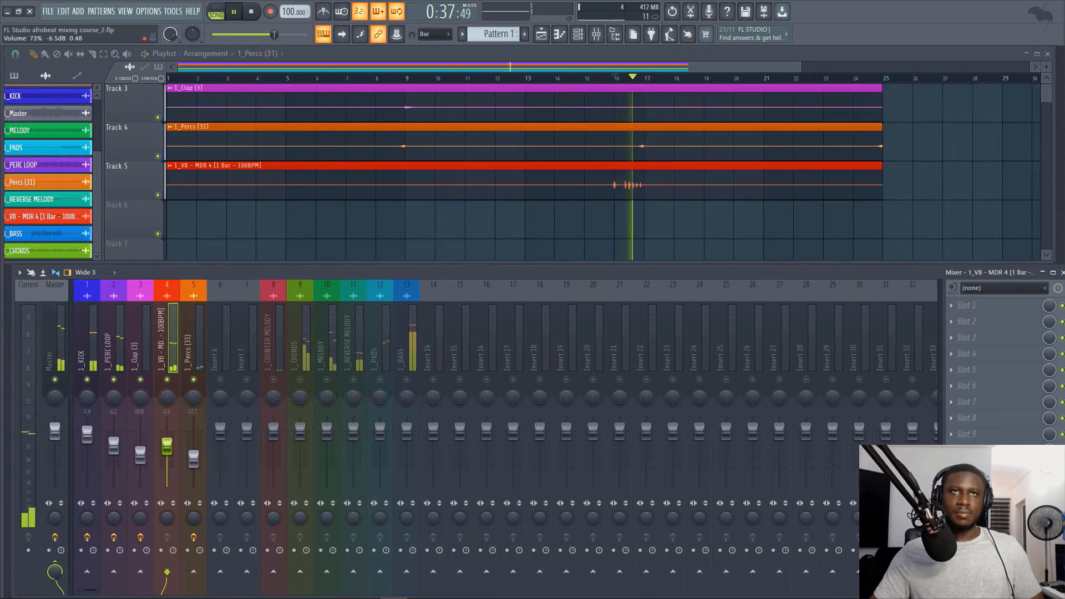
{"action": "key", "text": "space"}
{"action": "key", "text": "space"}
{"action": "left_click_drag", "start_coordinate": [167, 445], "coordinate": [167, 449]}
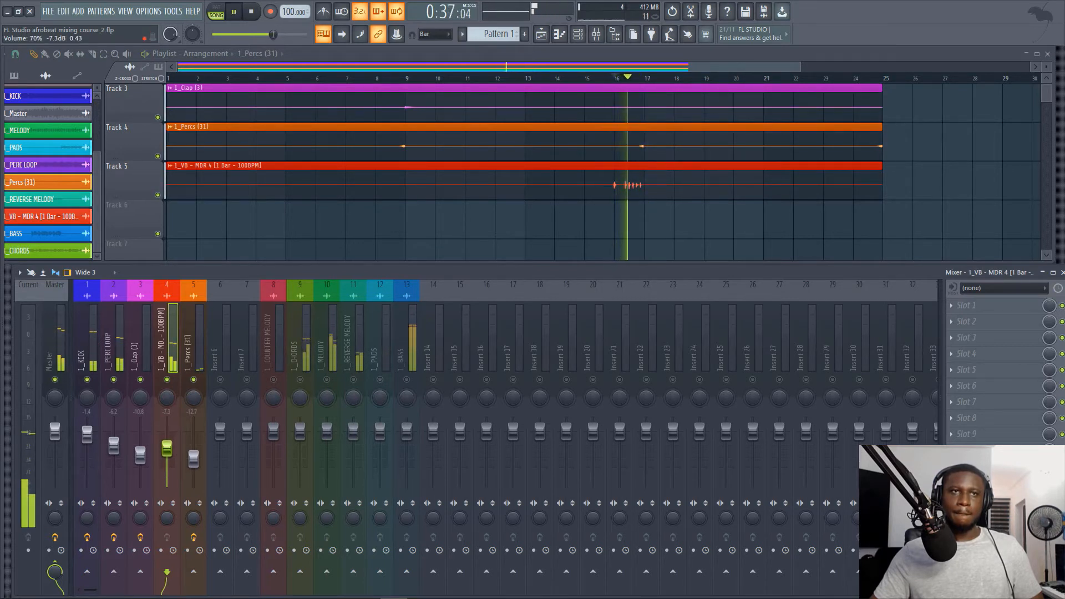
{"action": "key", "text": "space"}
{"action": "key", "text": "space"}
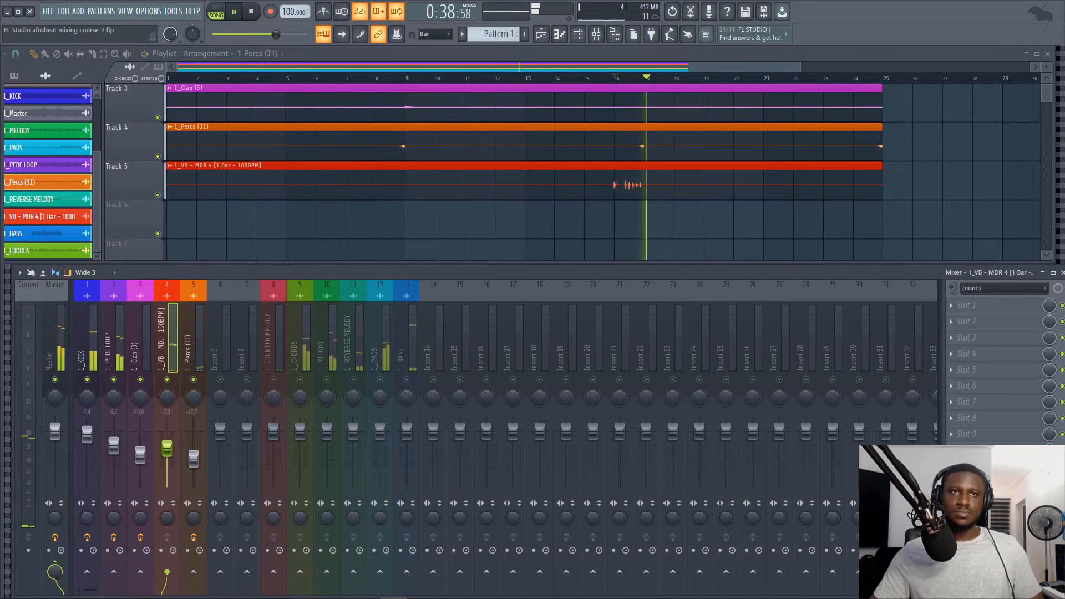
{"action": "key", "text": "space"}
{"action": "key", "text": "space"}
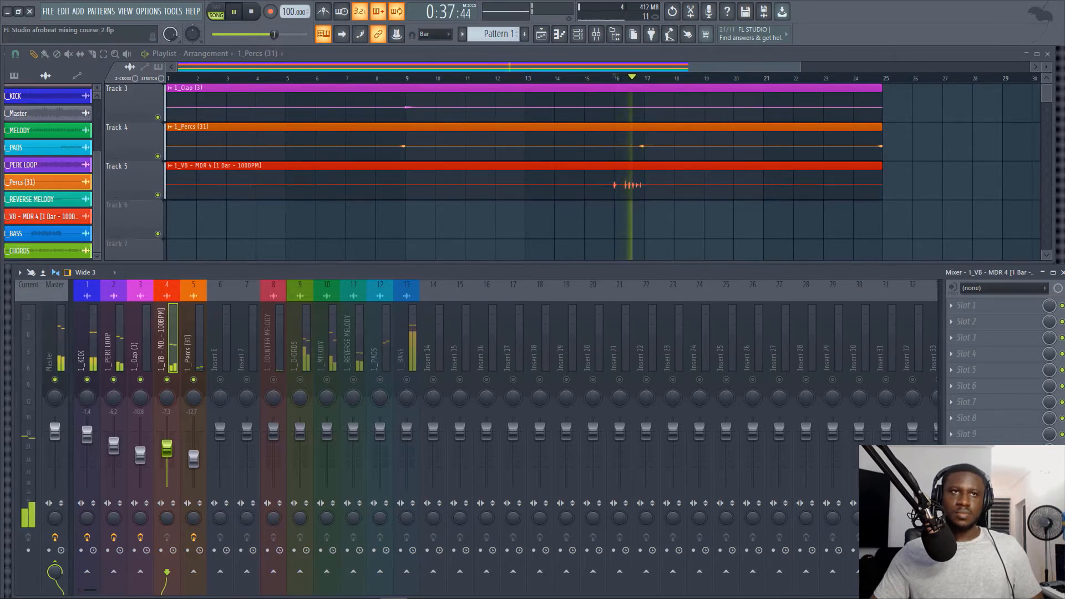
{"action": "key", "text": "space"}
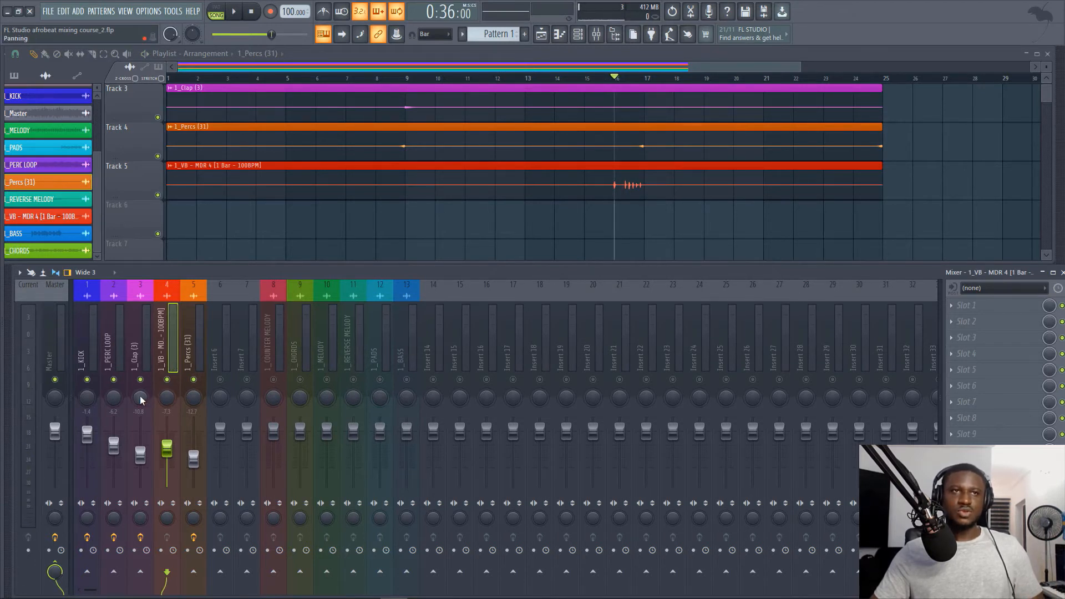
Step: Select the 1_PERC LOOP track and play all the drum tracks together from bar 5
{"action": "left_click", "coordinate": [141, 355]}
{"action": "left_click", "coordinate": [114, 354]}
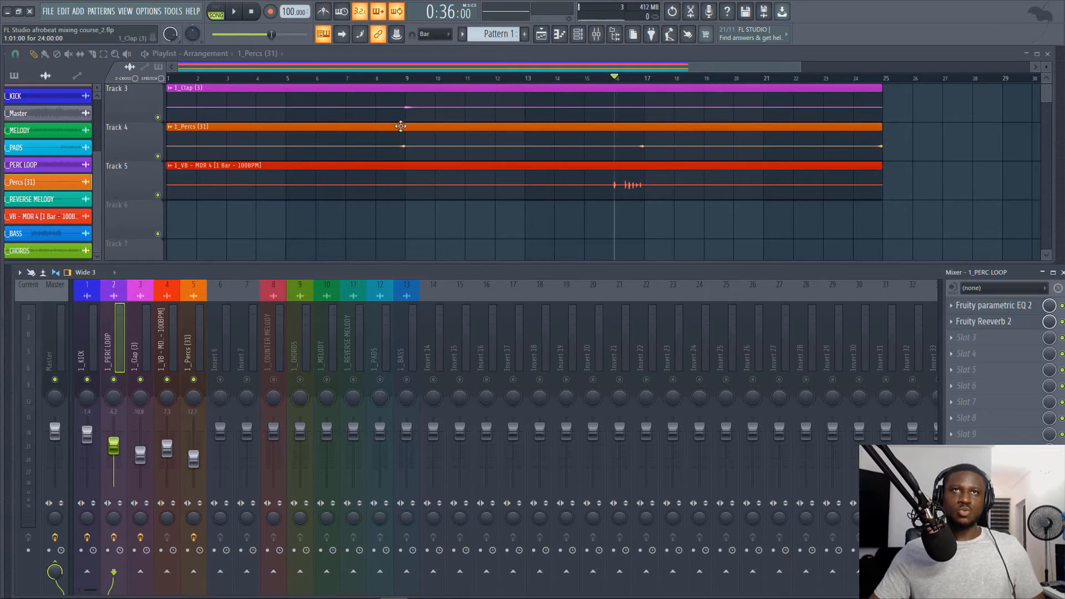
{"action": "scroll", "coordinate": [319, 96], "scroll_direction": "up", "scroll_amount": 2}
{"action": "left_click", "coordinate": [277, 78]}
{"action": "key", "text": "space"}
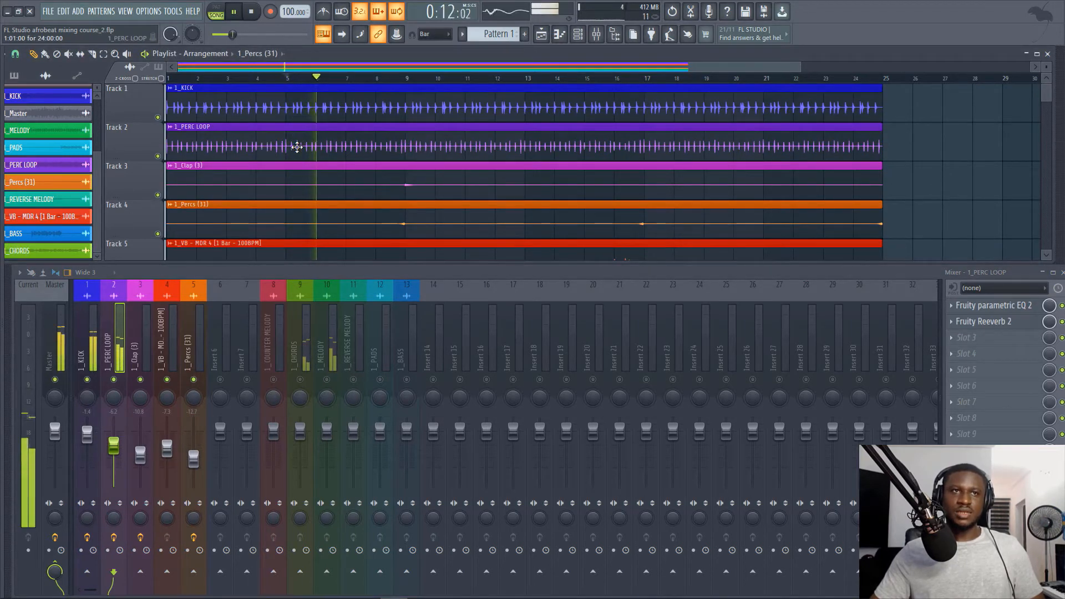
{"action": "key", "text": "space"}
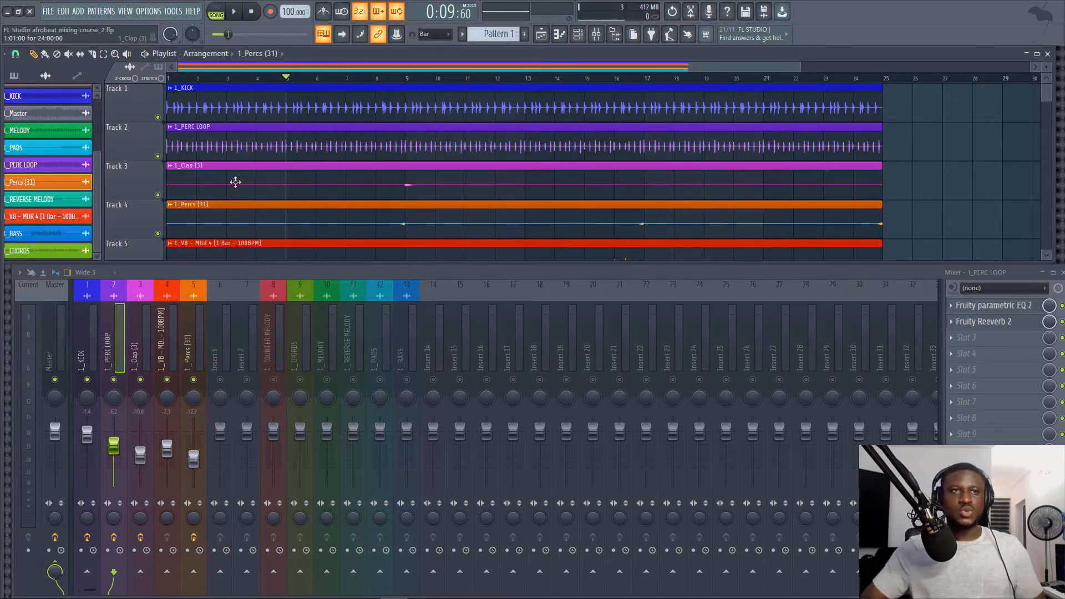
Step: Review the 1_Percs (31) and 1_VB - MDR 4 tracks' effect slots and listen to the drum mix again from bar 5
{"action": "left_click_drag", "start_coordinate": [113, 398], "coordinate": [113, 392]}
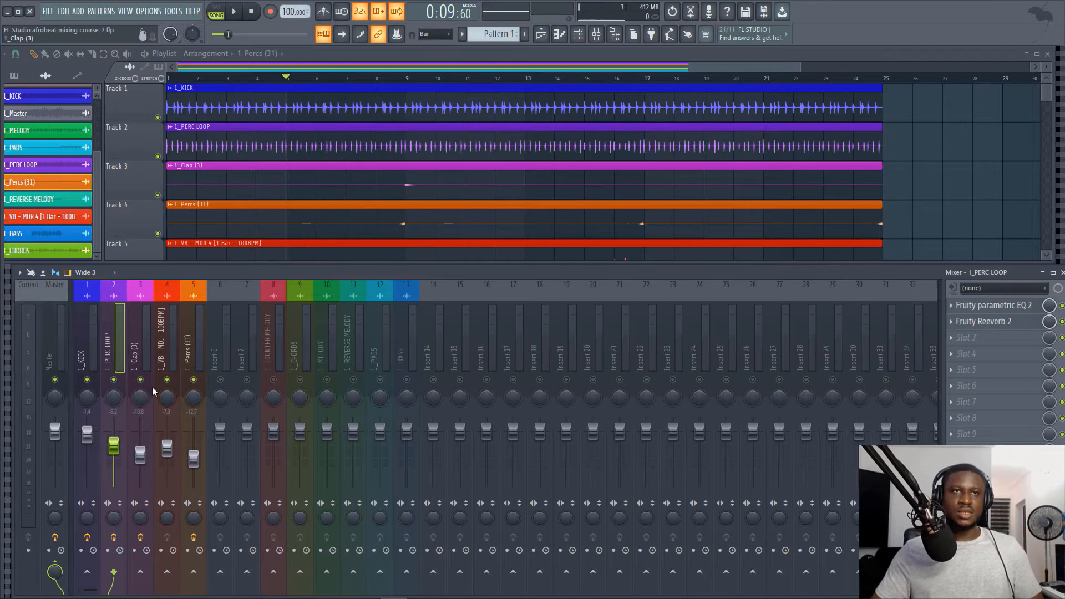
{"action": "left_click", "coordinate": [196, 349]}
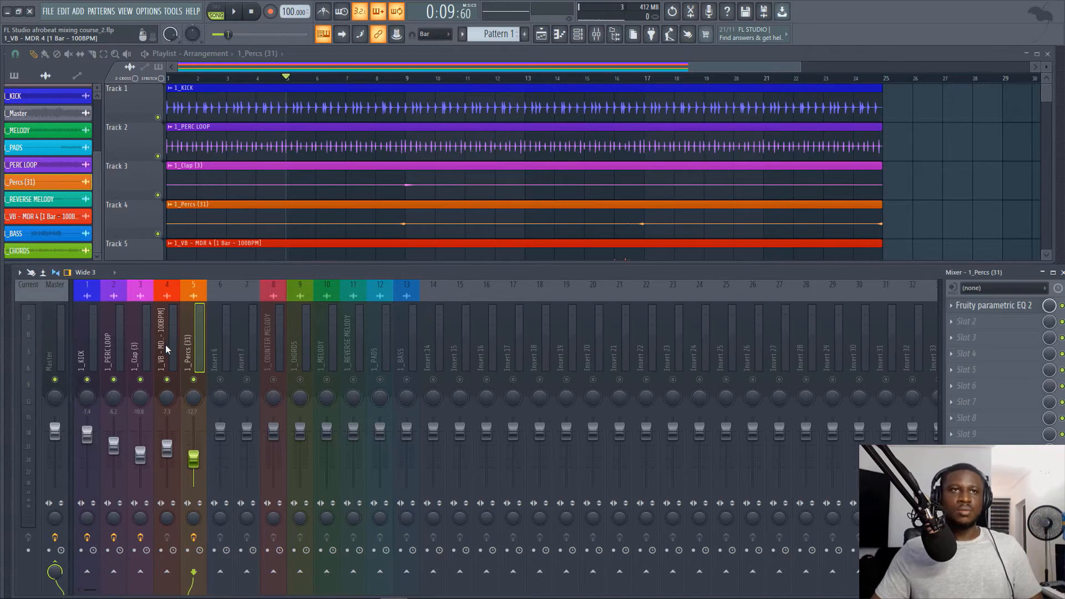
{"action": "left_click", "coordinate": [166, 348]}
{"action": "left_click", "coordinate": [196, 356]}
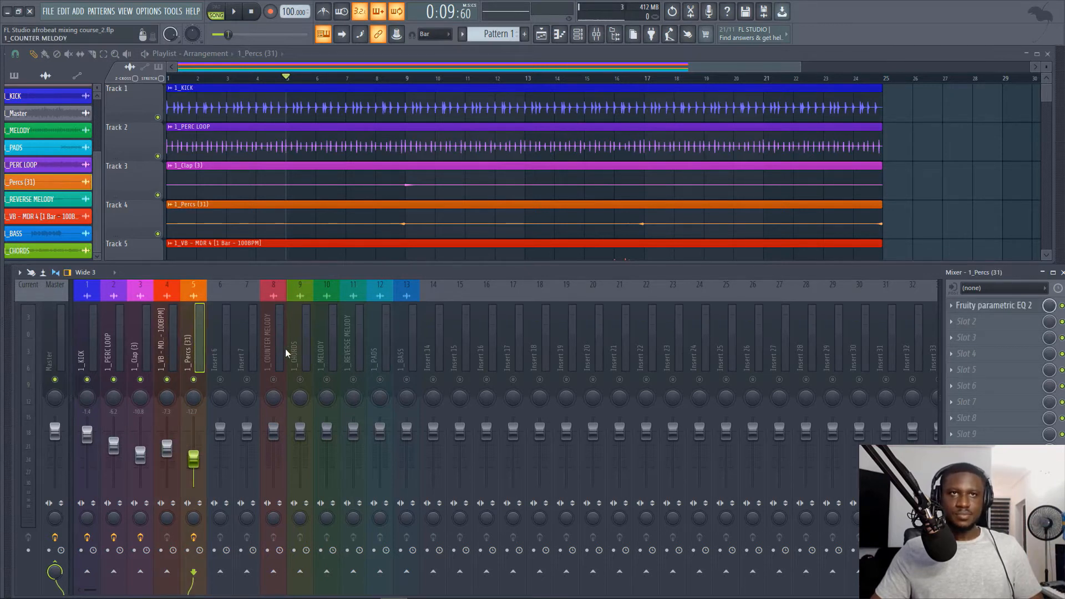
{"action": "key", "text": "space"}
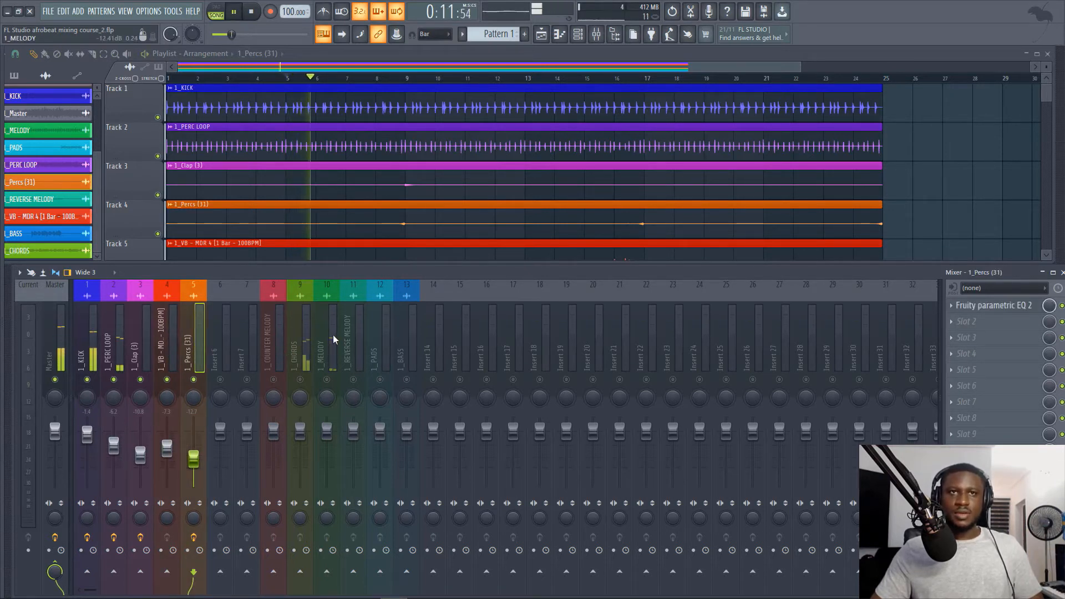
{"action": "key", "text": "space"}
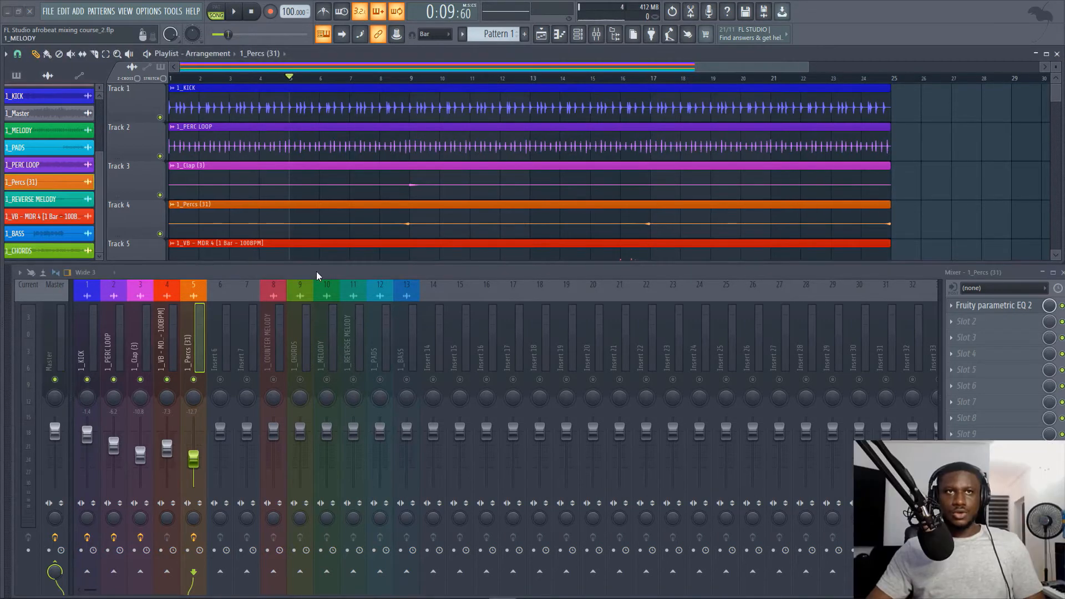
Step: Zoom the playlist out vertically to show the melodic tracks from 1_COUNTER MELODY down to 1_BASS
{"action": "scroll", "coordinate": [351, 223], "scroll_direction": "down", "scroll_amount": 5}
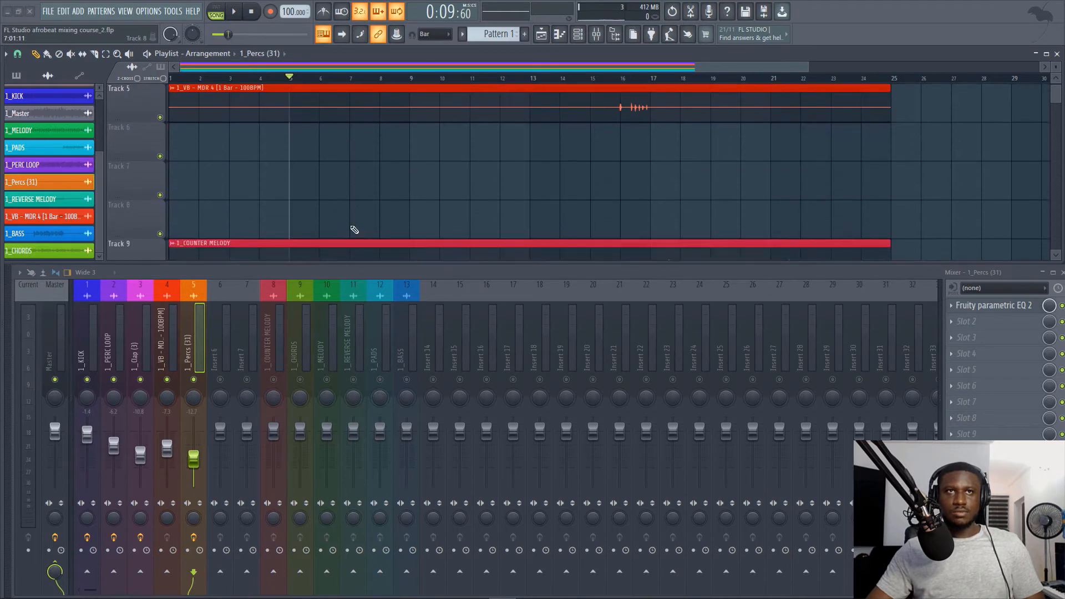
{"action": "scroll", "coordinate": [350, 225], "scroll_direction": "up", "scroll_amount": 4}
{"action": "scroll", "coordinate": [358, 222], "scroll_direction": "up", "scroll_amount": 1}
{"action": "scroll", "coordinate": [409, 169], "scroll_direction": "down", "scroll_amount": 2}
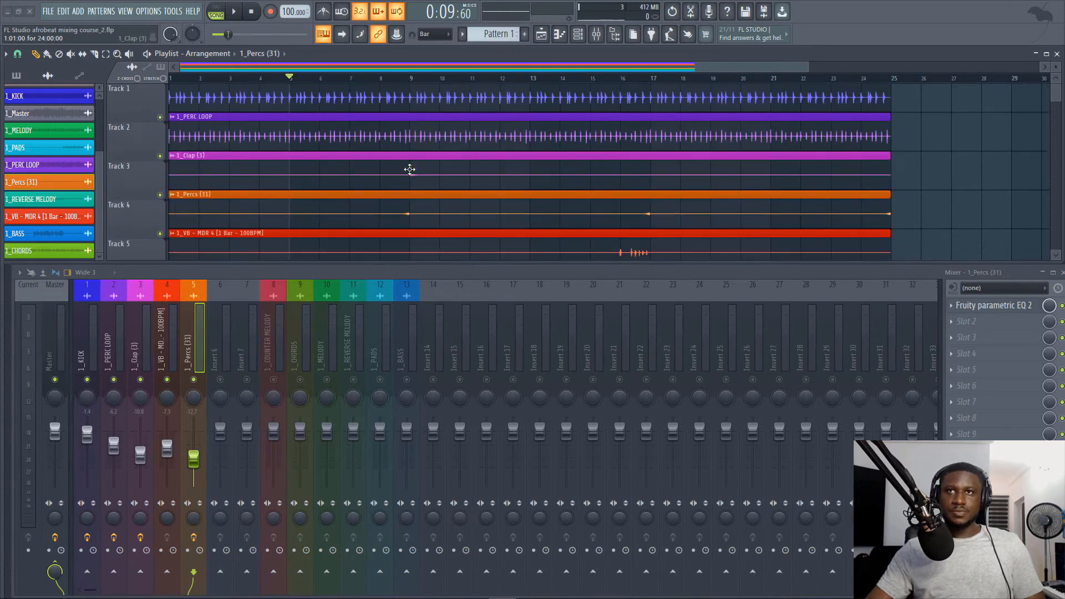
{"action": "scroll", "coordinate": [413, 166], "scroll_direction": "up", "scroll_amount": 1}
{"action": "scroll", "coordinate": [1055, 67], "scroll_direction": "down", "scroll_amount": 3}
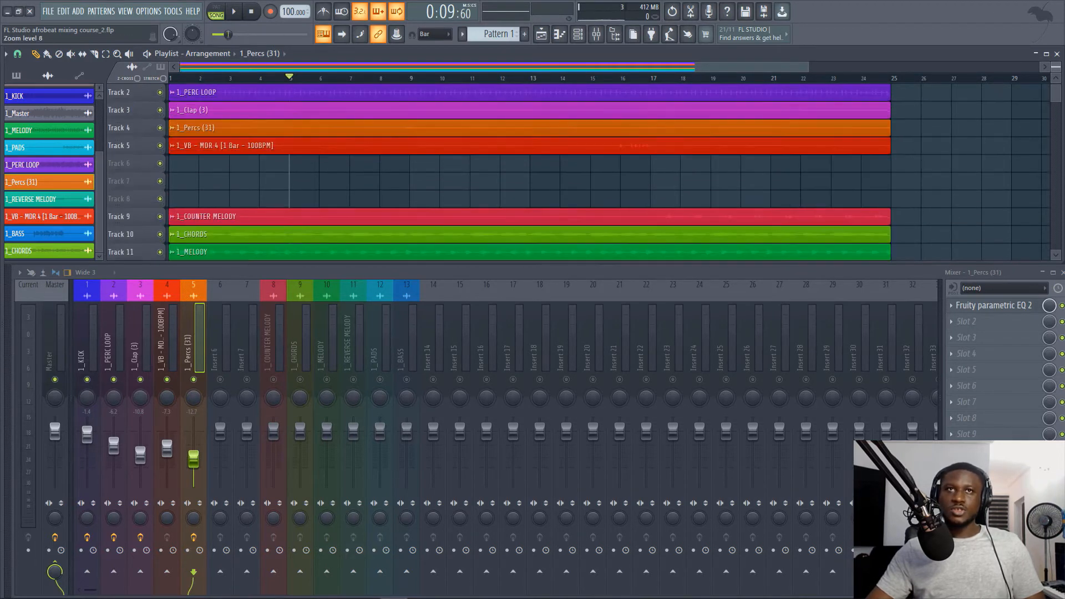
{"action": "scroll", "coordinate": [307, 173], "scroll_direction": "down", "scroll_amount": 1}
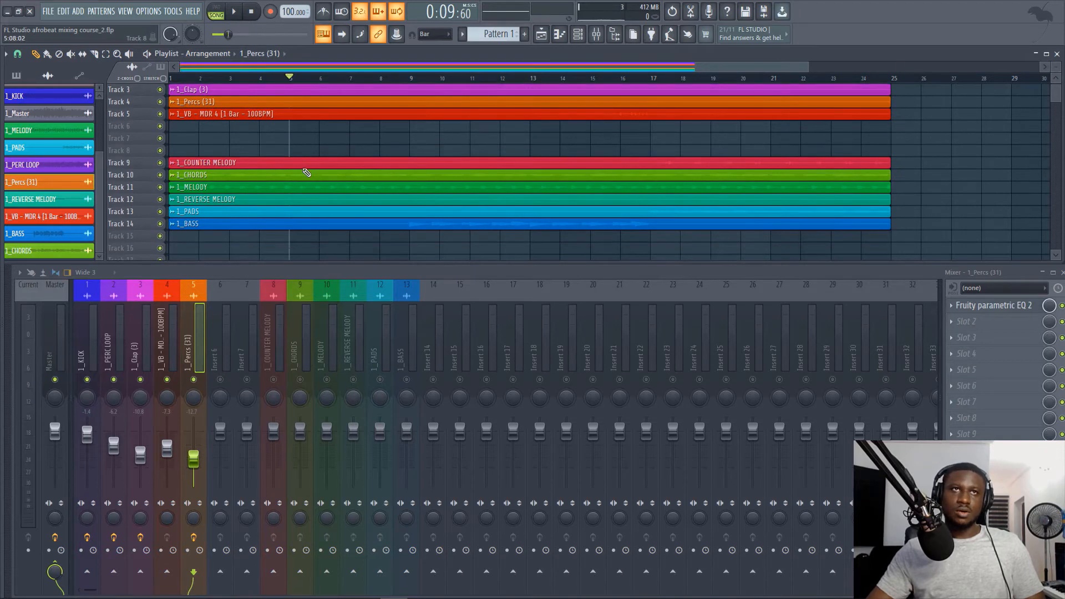
Step: Enlarge the playlist rows to show the melodic tracks' waveforms and select the 1_CHORDS clip
{"action": "scroll", "coordinate": [281, 166], "scroll_direction": "up", "scroll_amount": 1}
{"action": "scroll", "coordinate": [202, 75], "scroll_direction": "up", "scroll_amount": 1}
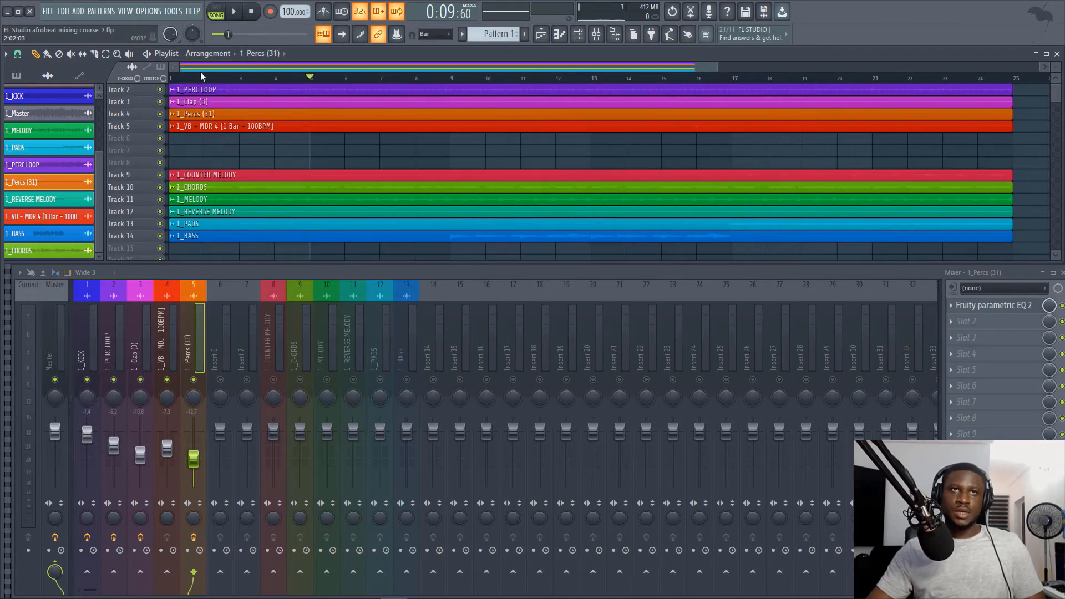
{"action": "scroll", "coordinate": [227, 144], "scroll_direction": "down", "scroll_amount": 1}
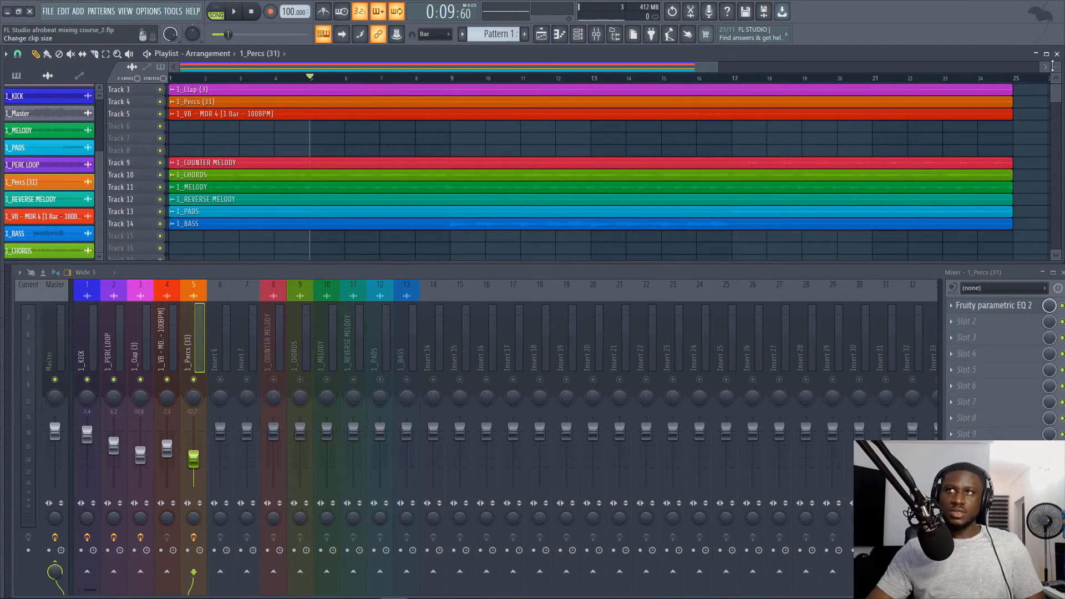
{"action": "scroll", "coordinate": [1055, 67], "scroll_direction": "up", "scroll_amount": 3}
{"action": "scroll", "coordinate": [575, 190], "scroll_direction": "down", "scroll_amount": 5}
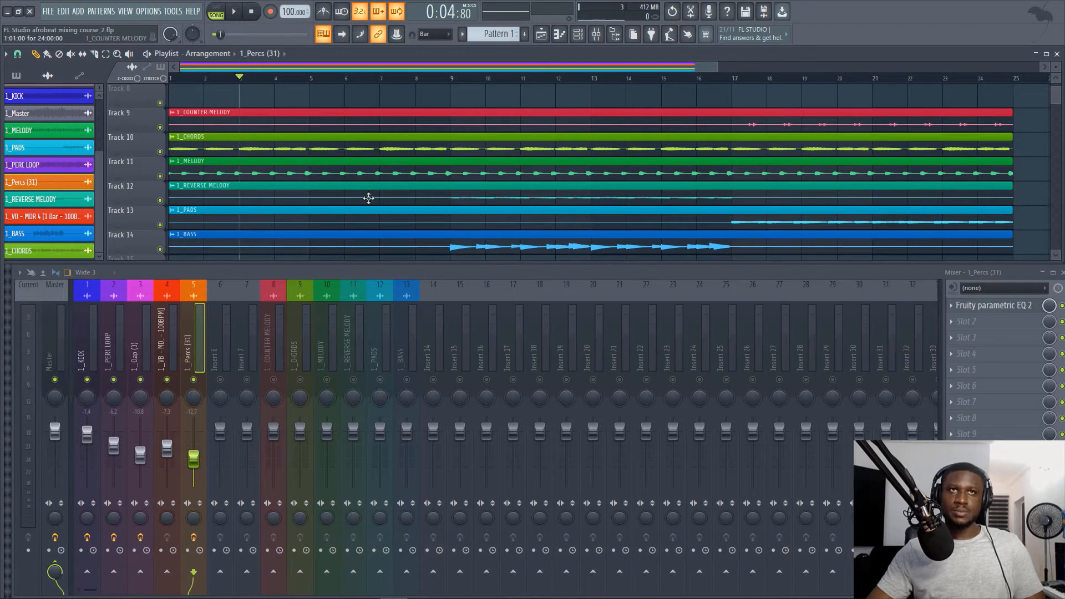
{"action": "left_click", "coordinate": [249, 148]}
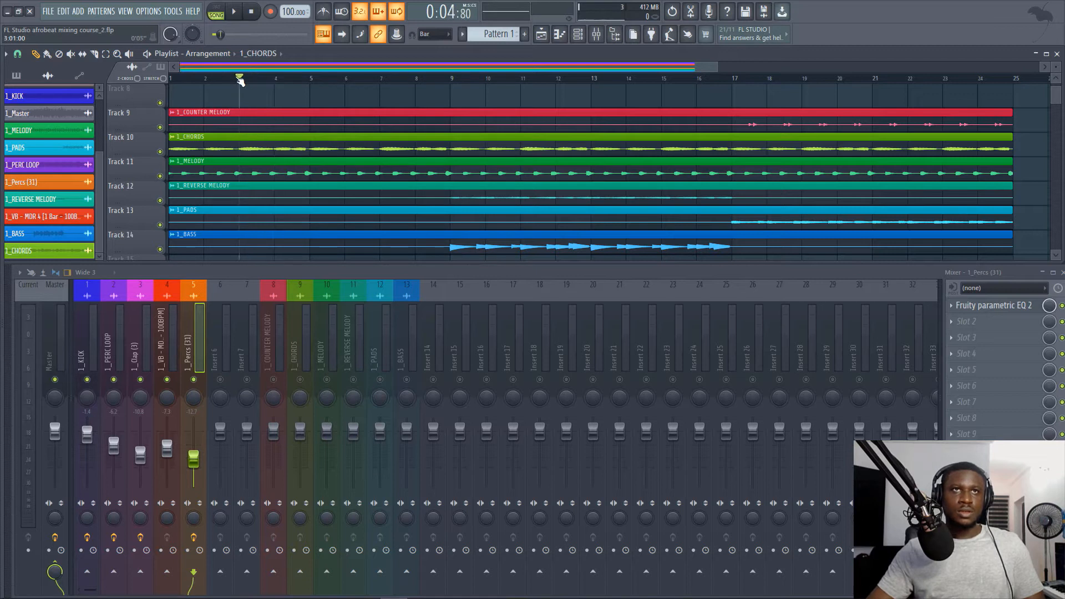
Step: Play the mix from bar 3 and look over the drum and melodic tracks in the playlist
{"action": "key", "text": "space"}
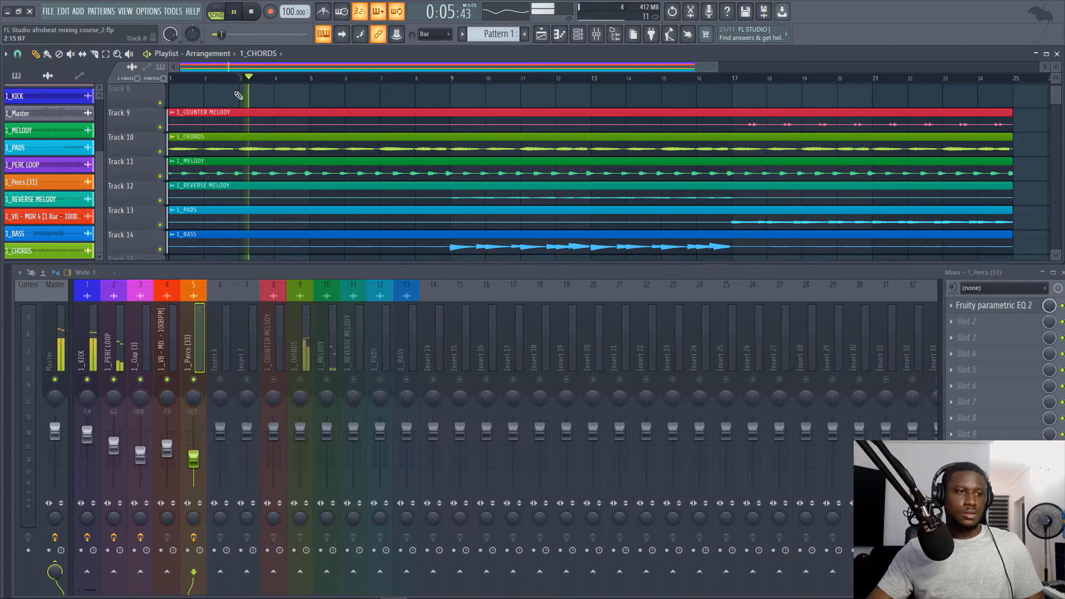
{"action": "key", "text": "space"}
{"action": "key", "text": "space"}
{"action": "scroll", "coordinate": [336, 142], "scroll_direction": "up", "scroll_amount": 6}
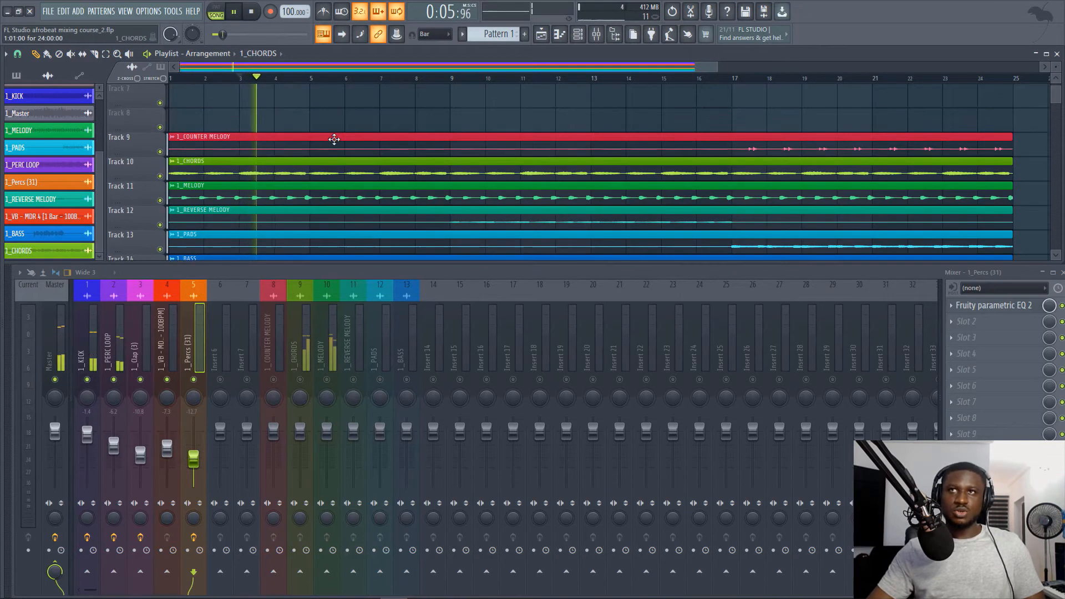
{"action": "key", "text": "space"}
{"action": "scroll", "coordinate": [344, 143], "scroll_direction": "down", "scroll_amount": 2}
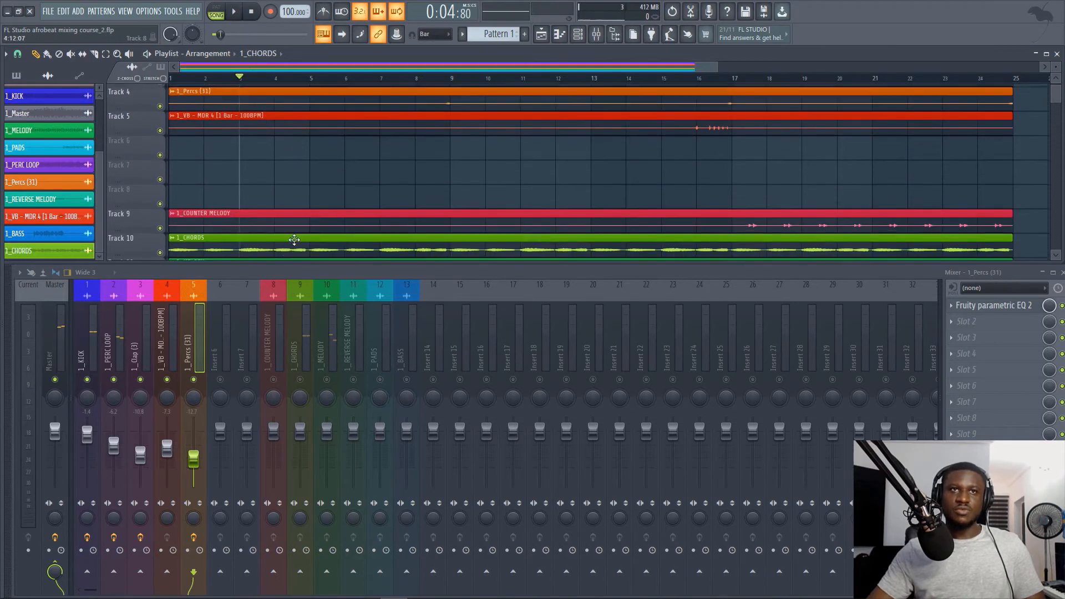
{"action": "key", "text": "space"}
{"action": "key", "text": "space"}
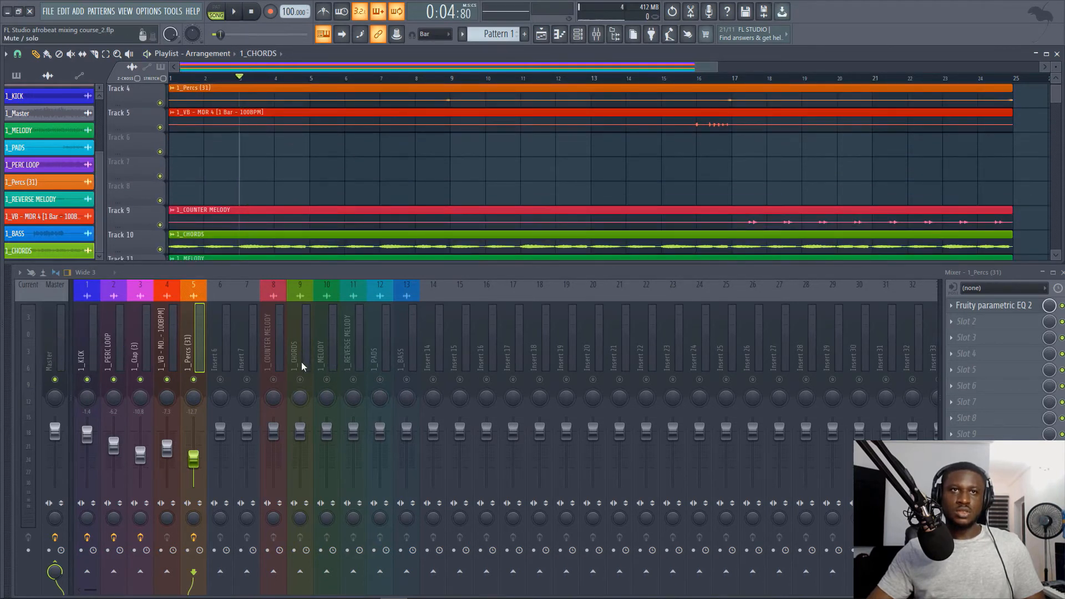
Step: Open the 1_CHORDS clip's channel settings to select its mixer track, unmute that track, and close the settings
{"action": "scroll", "coordinate": [383, 167], "scroll_direction": "down", "scroll_amount": 2}
{"action": "double_click", "coordinate": [383, 191]}
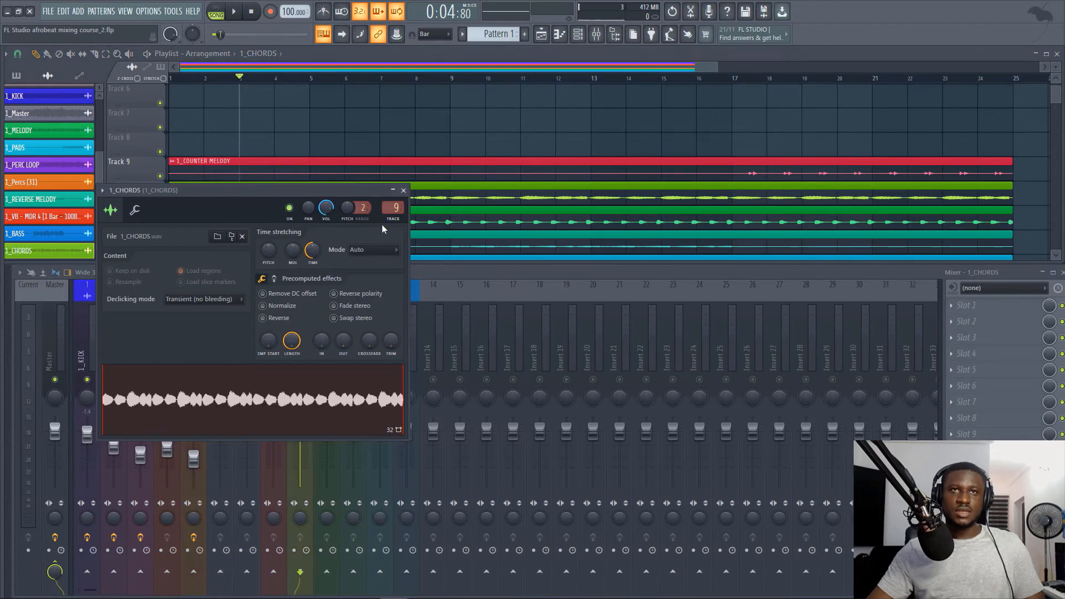
{"action": "left_click", "coordinate": [452, 274]}
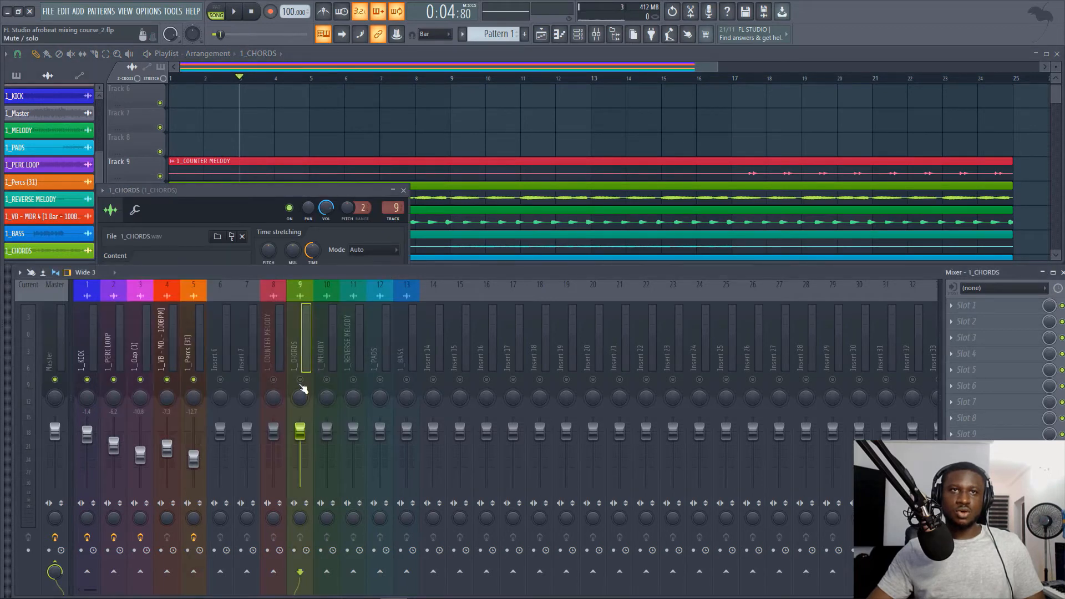
{"action": "key", "text": "space"}
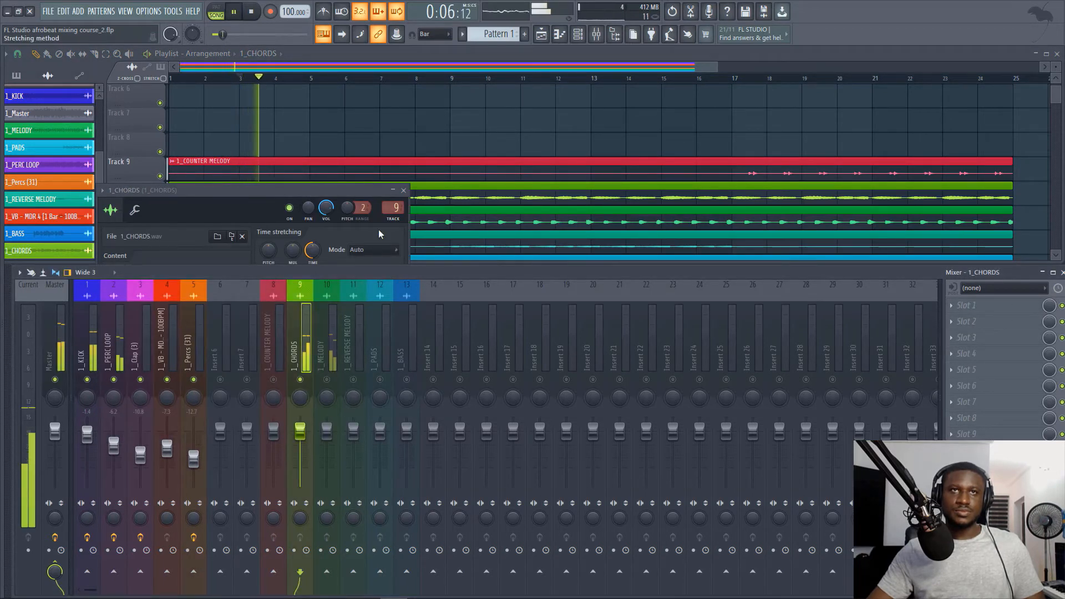
{"action": "left_click", "coordinate": [403, 190]}
Step: Play the chords together with the drum tracks from bar 5
{"action": "scroll", "coordinate": [292, 158], "scroll_direction": "up", "scroll_amount": 5}
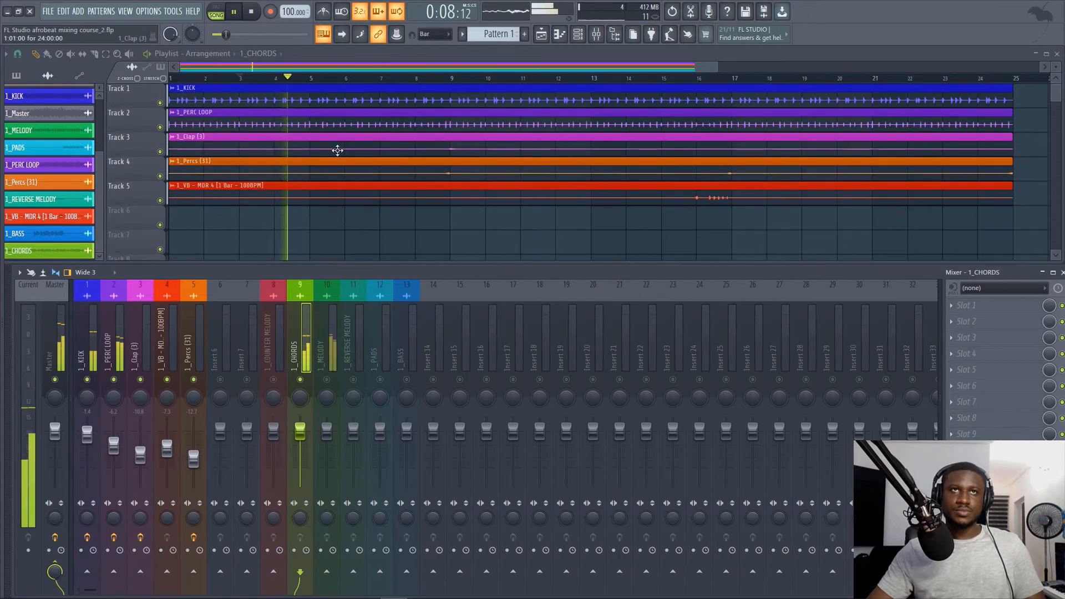
{"action": "scroll", "coordinate": [333, 151], "scroll_direction": "down", "scroll_amount": 4}
{"action": "key", "text": "space"}
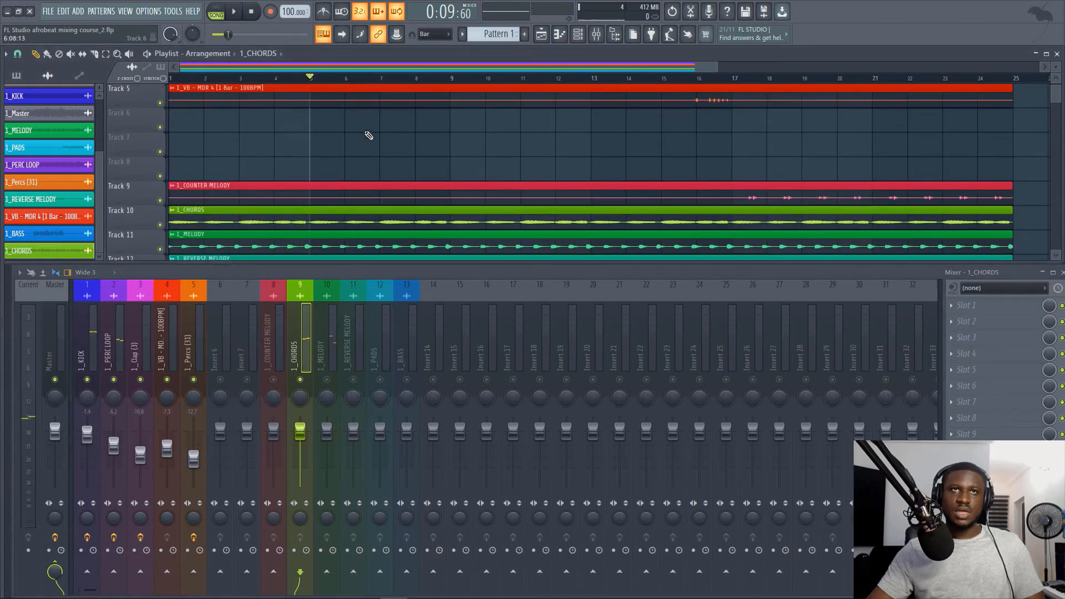
{"action": "key", "text": "space"}
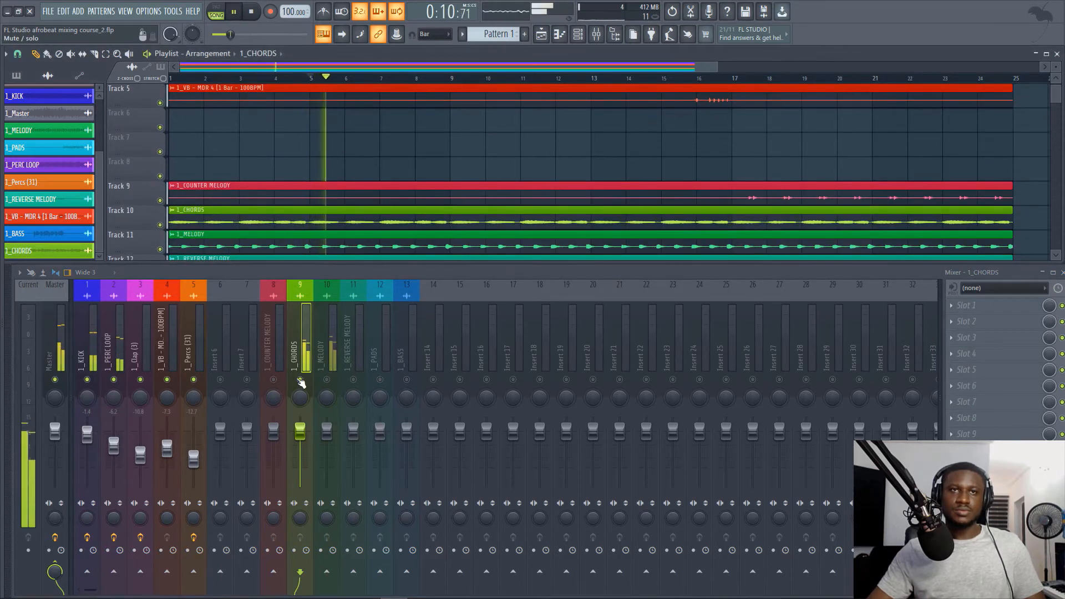
{"action": "key", "text": "space"}
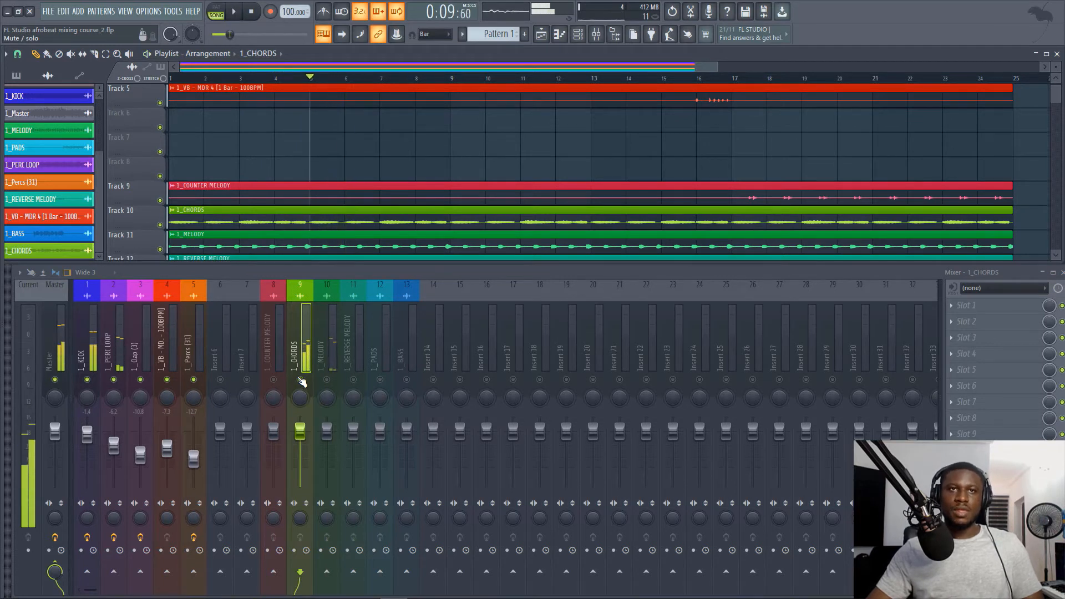
Step: Lower the 1_CHORDS track's volume to about -6.3 dB, replaying from bar 5 to judge it against the drums
{"action": "left_click_drag", "start_coordinate": [305, 434], "coordinate": [301, 486]}
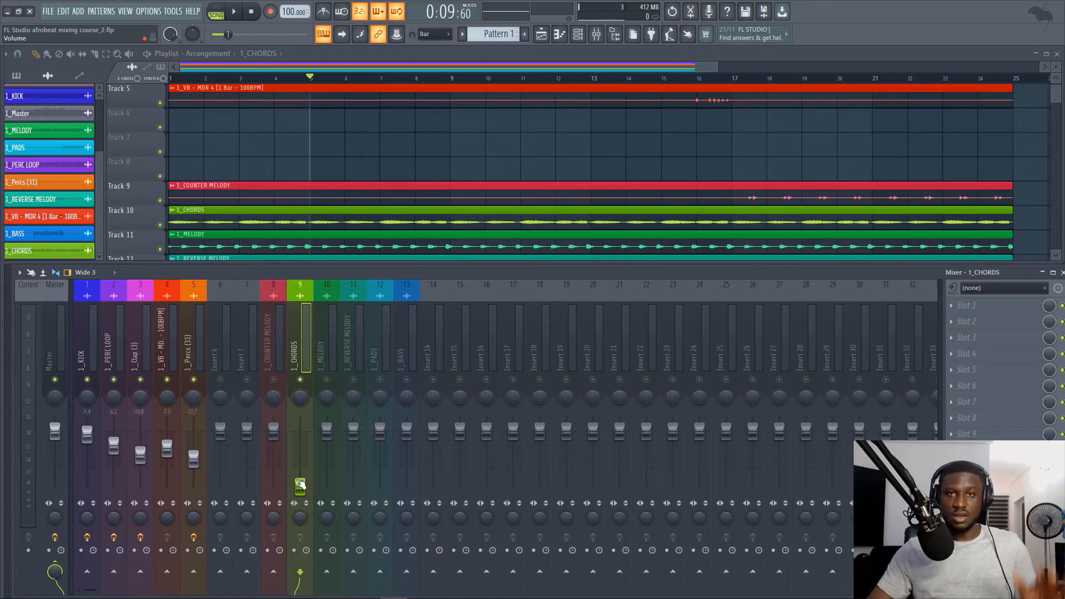
{"action": "left_click_drag", "start_coordinate": [299, 489], "coordinate": [300, 448]}
{"action": "key", "text": "space"}
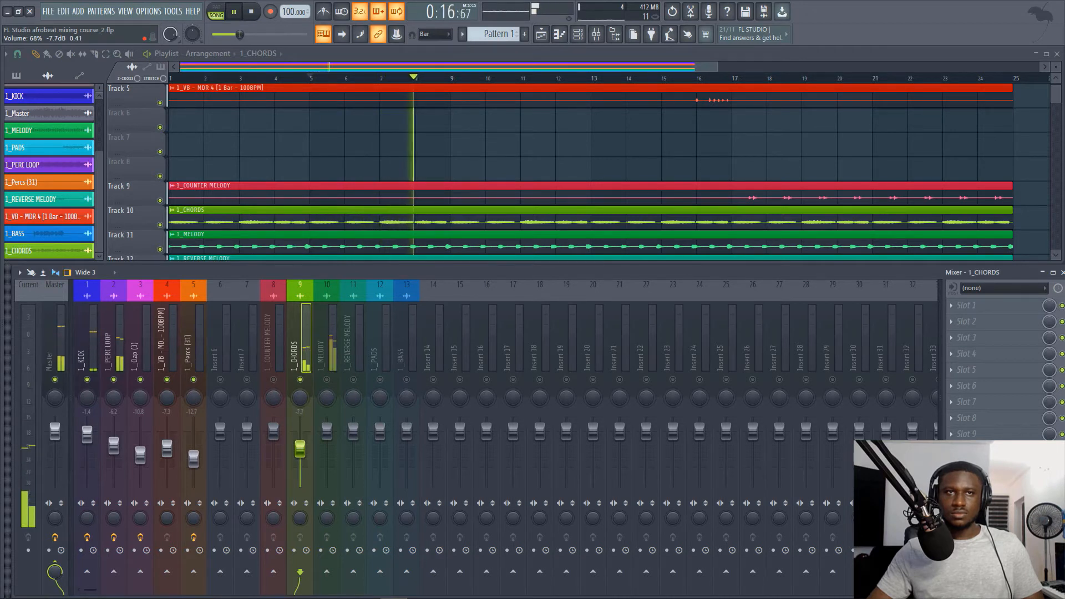
{"action": "key", "text": "space"}
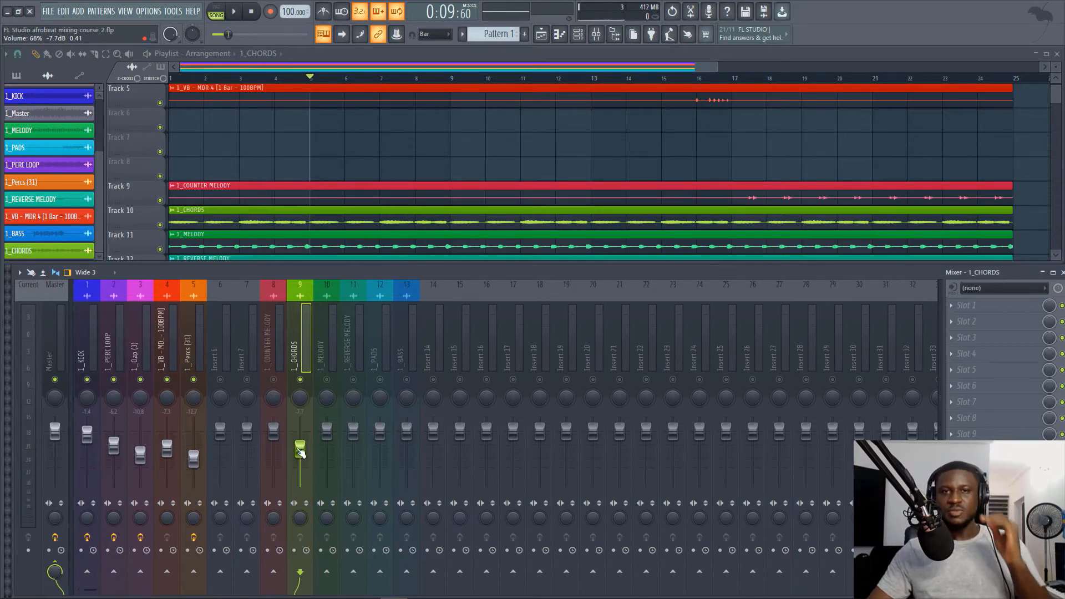
{"action": "key", "text": "space"}
{"action": "left_click_drag", "start_coordinate": [300, 452], "coordinate": [300, 445]}
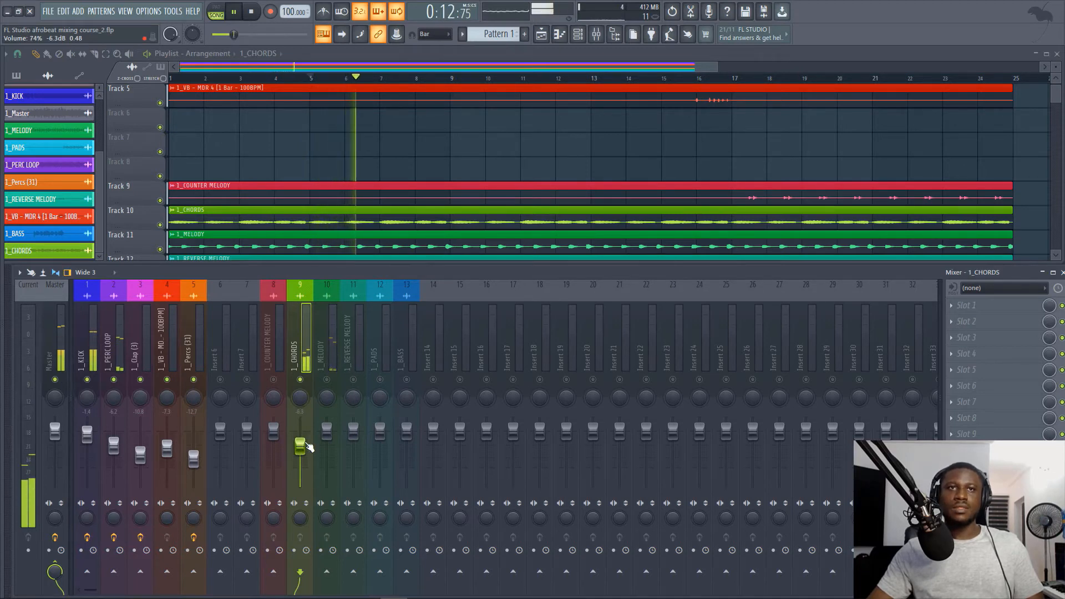
{"action": "key", "text": "space"}
{"action": "key", "text": "space"}
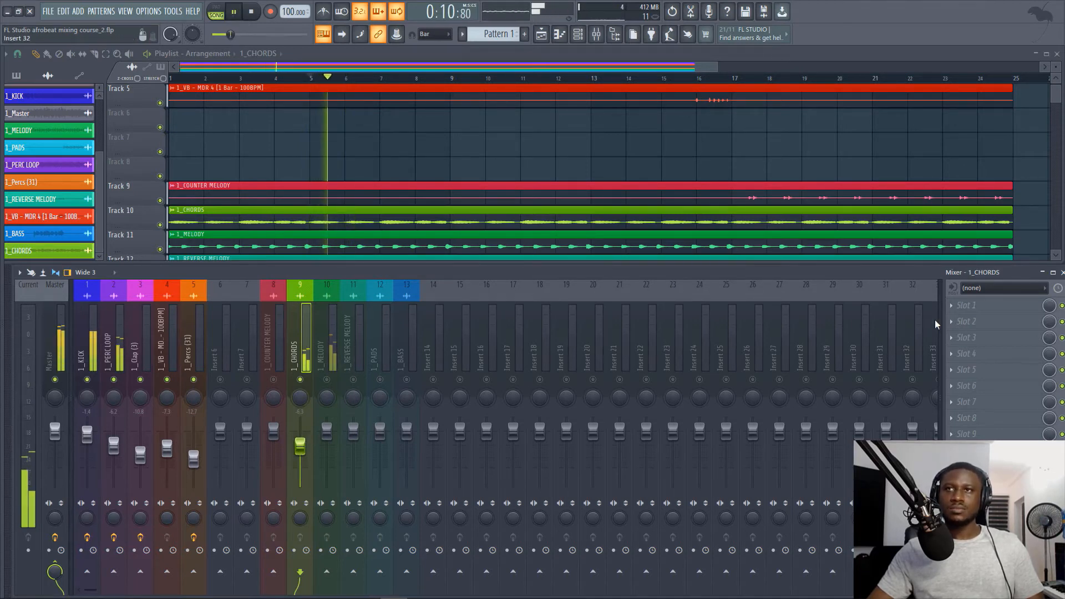
{"action": "key", "text": "space"}
Step: Add Fruity Parametric EQ 2 to the 1_CHORDS track's first effect slot and move its window clear of the playlist
{"action": "left_click", "coordinate": [957, 306]}
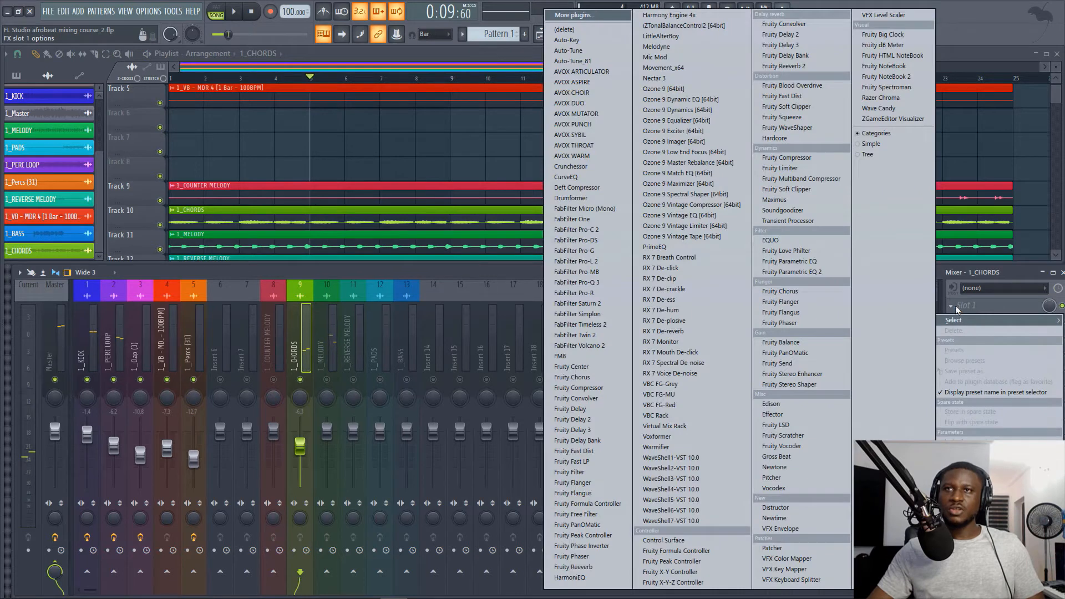
{"action": "left_click", "coordinate": [828, 273]}
{"action": "key", "text": "space"}
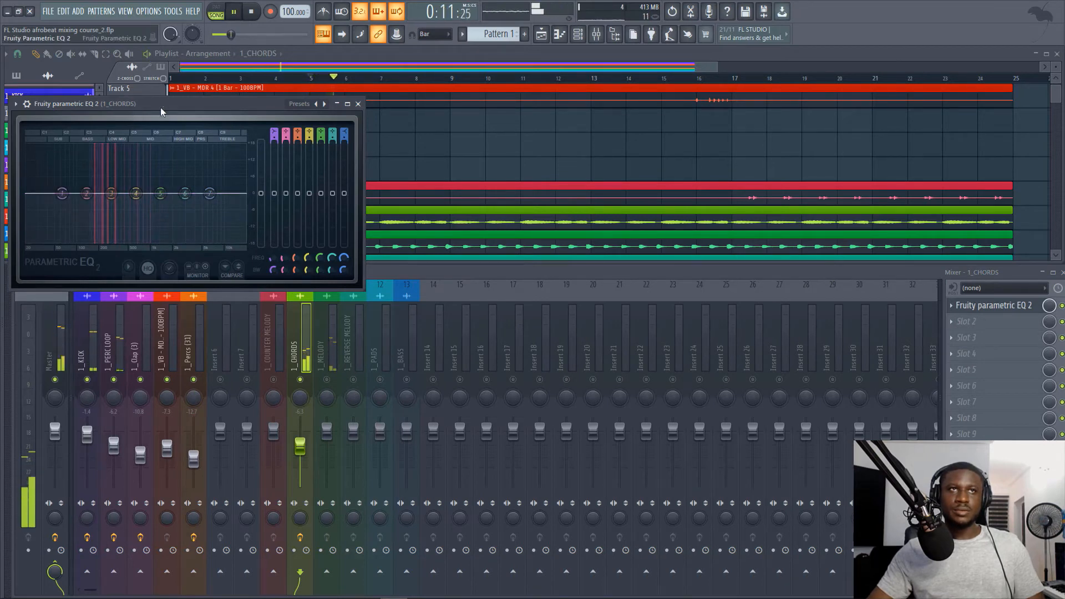
{"action": "left_click_drag", "start_coordinate": [161, 106], "coordinate": [577, 144]}
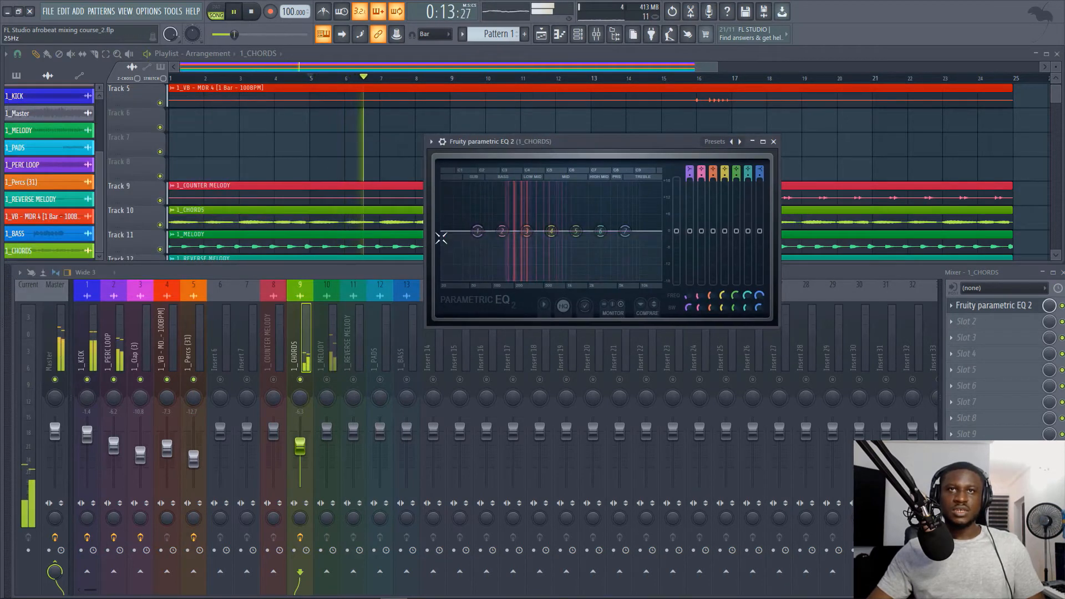
Step: Roll off the chords' low end with EQ band 1 at about -18 dB near 100 Hz, checking it during playback
{"action": "key", "text": "space"}
{"action": "left_click_drag", "start_coordinate": [478, 232], "coordinate": [494, 278]}
{"action": "key", "text": "space"}
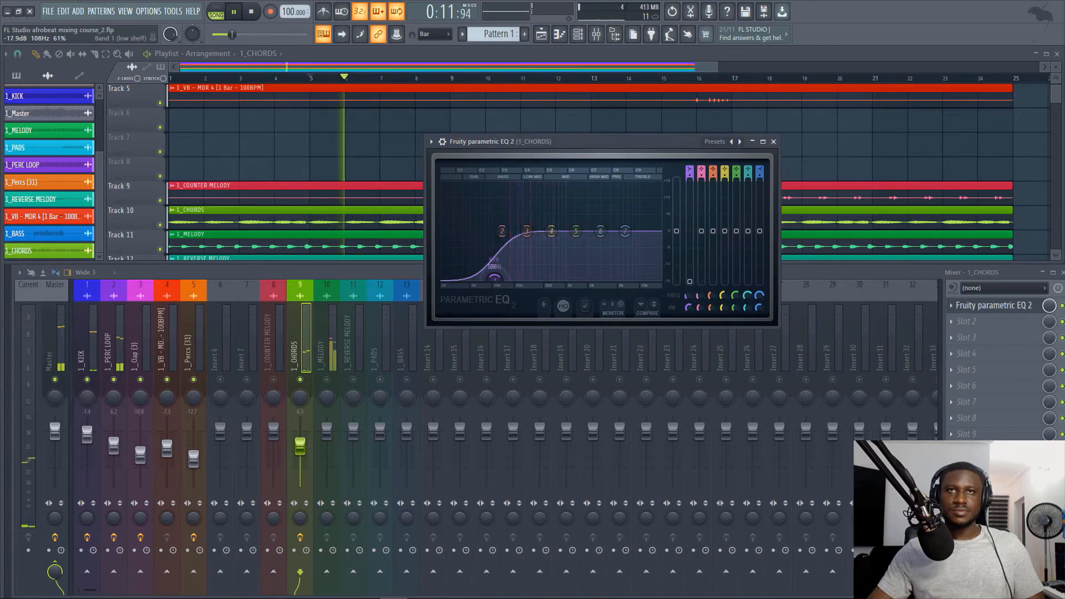
{"action": "key", "text": "space"}
{"action": "mouse_move", "coordinate": [494, 277]}
{"action": "left_mouse_down"}
{"action": "mouse_move", "coordinate": [515, 277]}
{"action": "mouse_move", "coordinate": [492, 279]}
{"action": "left_mouse_up"}
{"action": "key", "text": "space"}
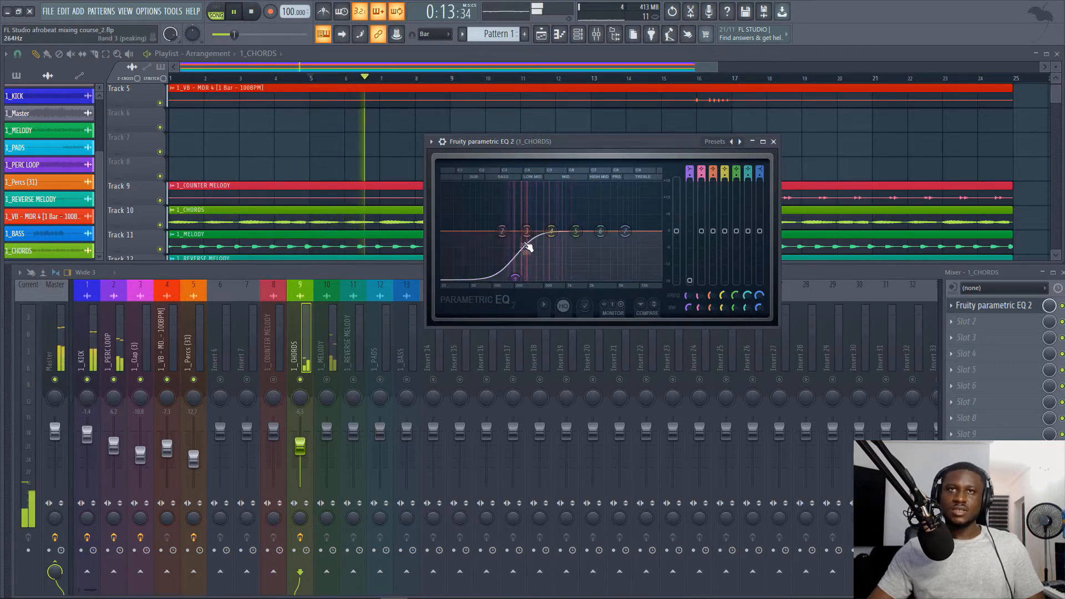
{"action": "key", "text": "space"}
{"action": "key", "text": "space"}
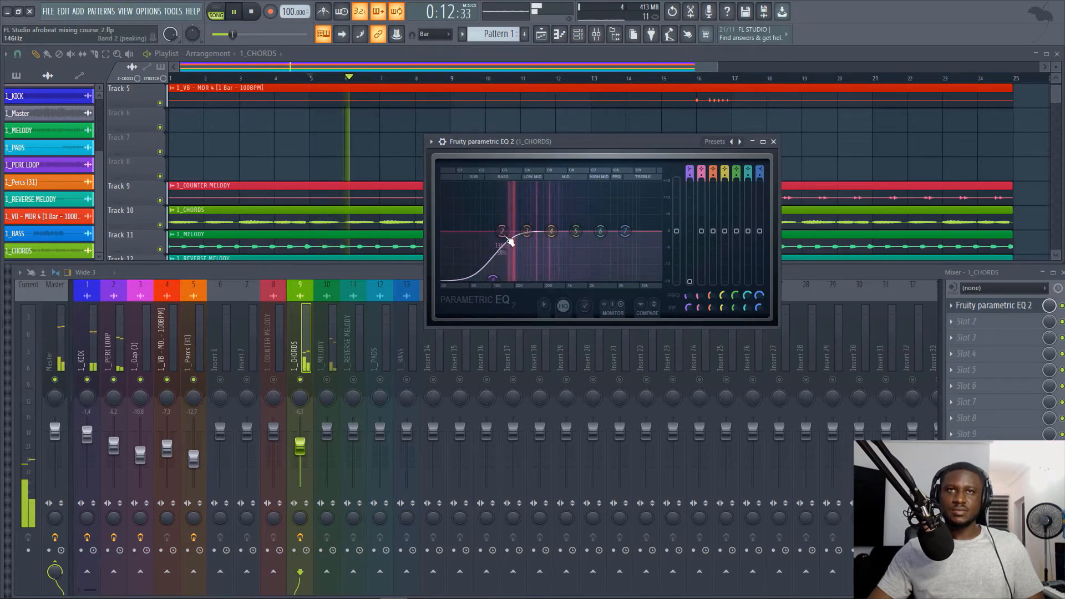
{"action": "key", "text": "space"}
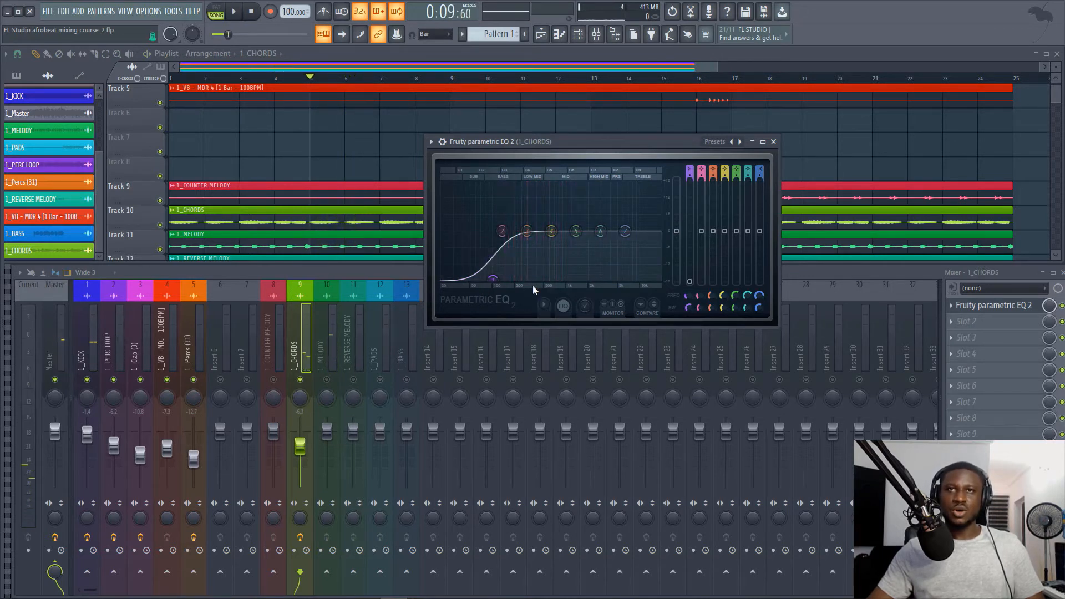
Step: Listen to the equalized chords with the drums from bar 5 and close the EQ
{"action": "key", "text": "space"}
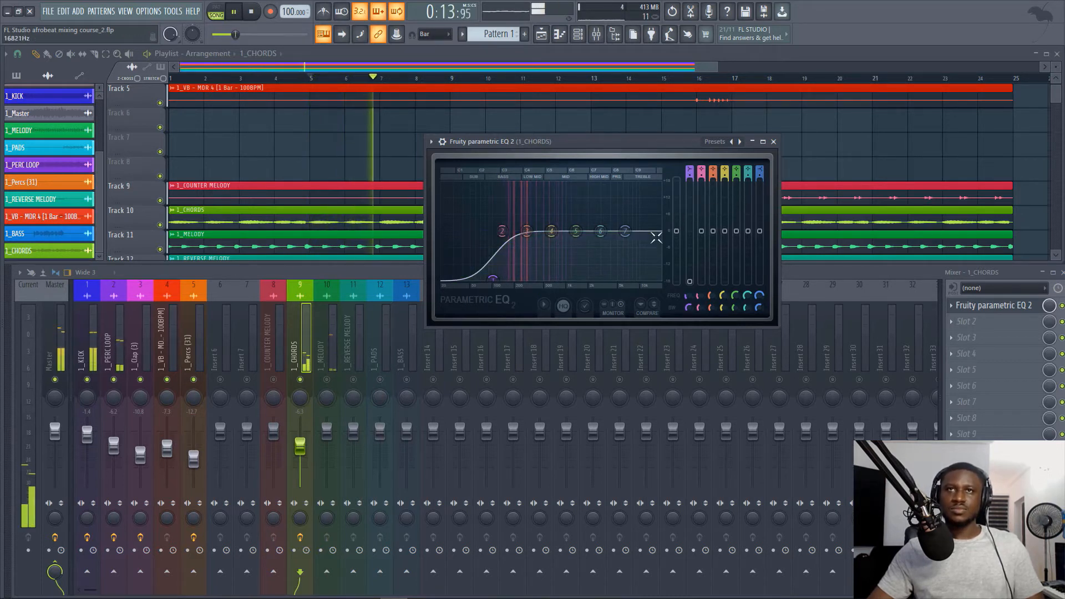
{"action": "left_click", "coordinate": [773, 142]}
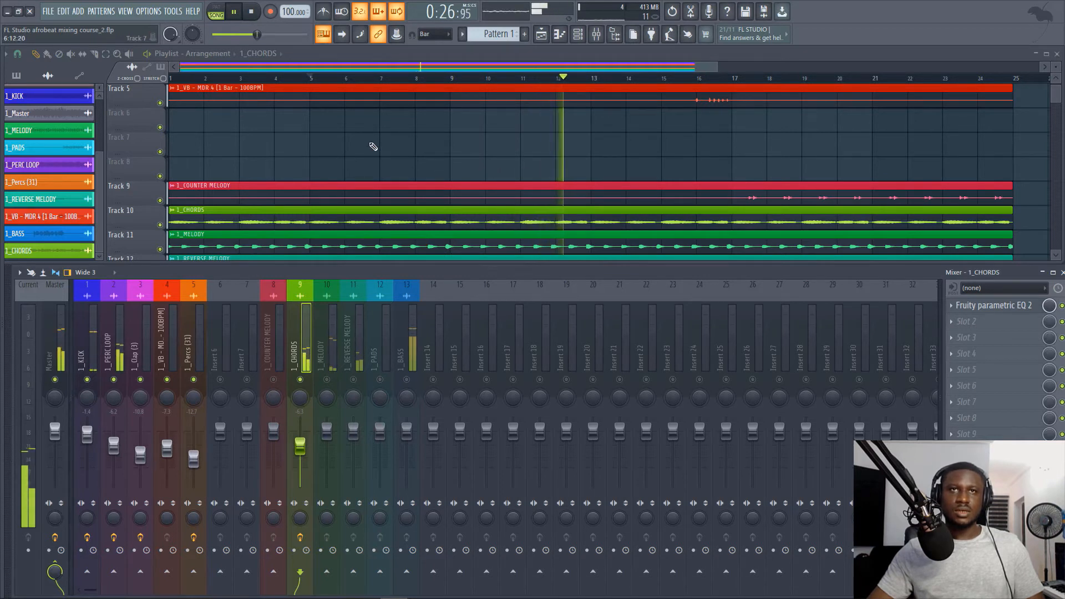
{"action": "key", "text": "space"}
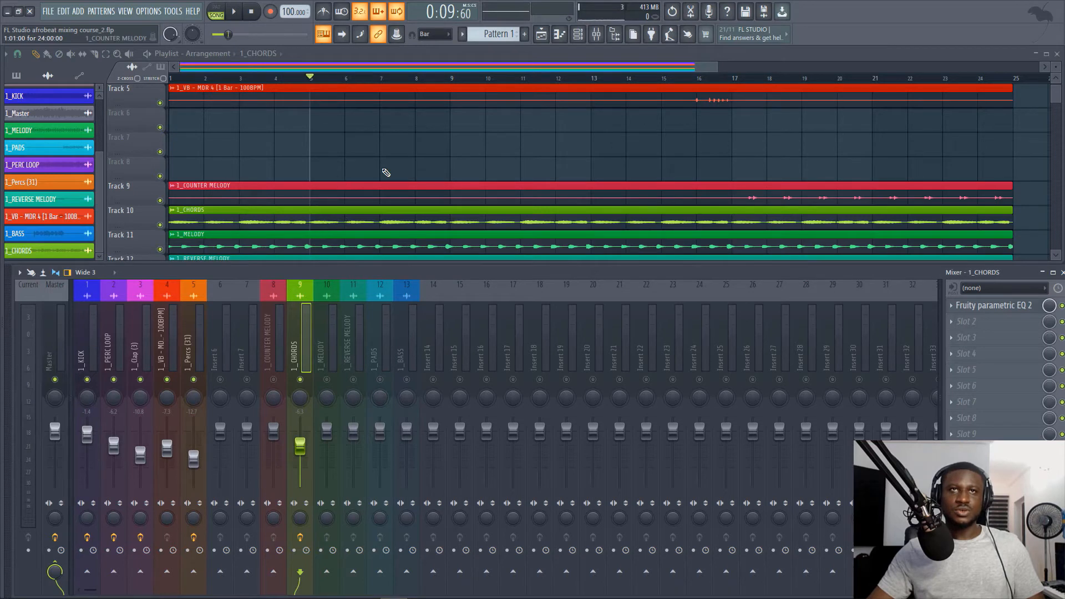
Step: Enlarge the 1_COUNTER MELODY, 1_CHORDS and 1_MELODY tracks in the playlist and replay the mix from bar 5
{"action": "scroll", "coordinate": [597, 201], "scroll_direction": "up", "scroll_amount": 3}
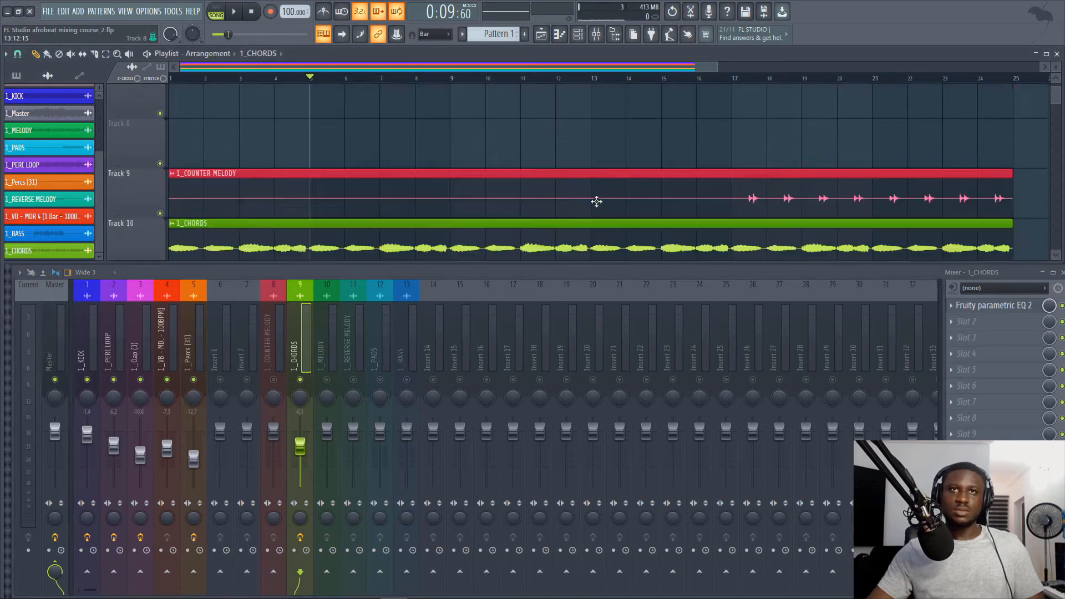
{"action": "scroll", "coordinate": [597, 202], "scroll_direction": "down", "scroll_amount": 2}
{"action": "key", "text": "space"}
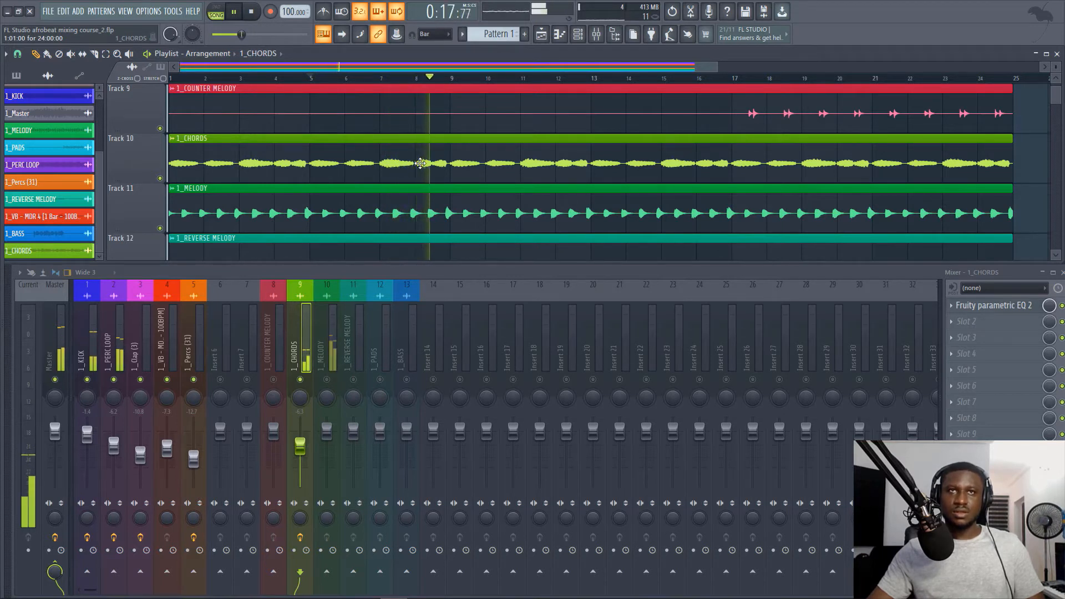
{"action": "key", "text": "space"}
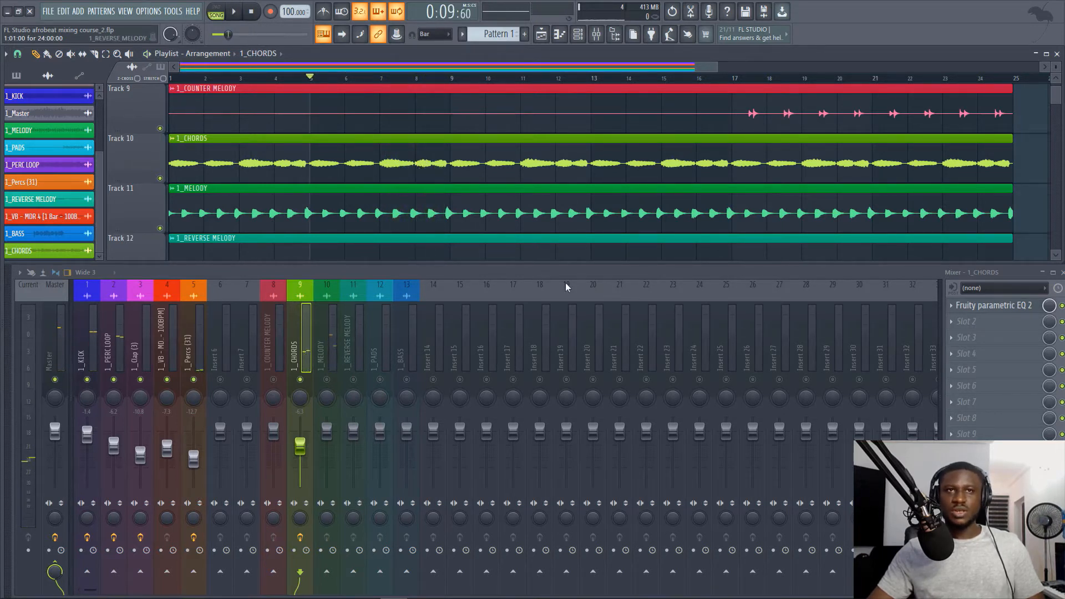
Step: Load Fruity Compressor into slot 2 of the 1_CHORDS mixer track and place its window above the mixer's empty insert tracks
{"action": "left_click", "coordinate": [967, 321]}
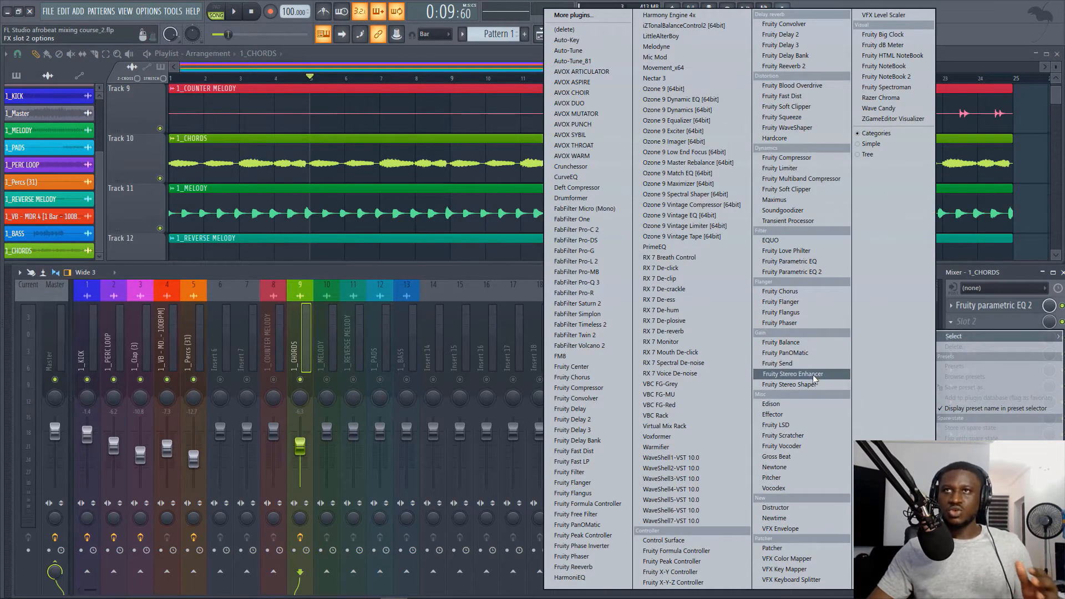
{"action": "left_click", "coordinate": [777, 158]}
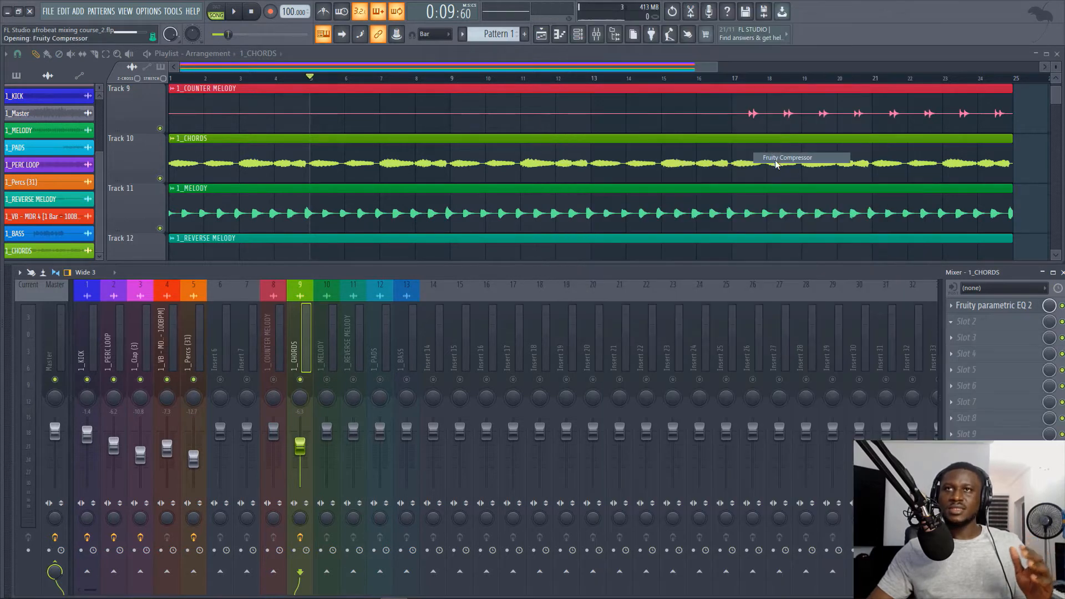
{"action": "left_click_drag", "start_coordinate": [149, 119], "coordinate": [645, 280]}
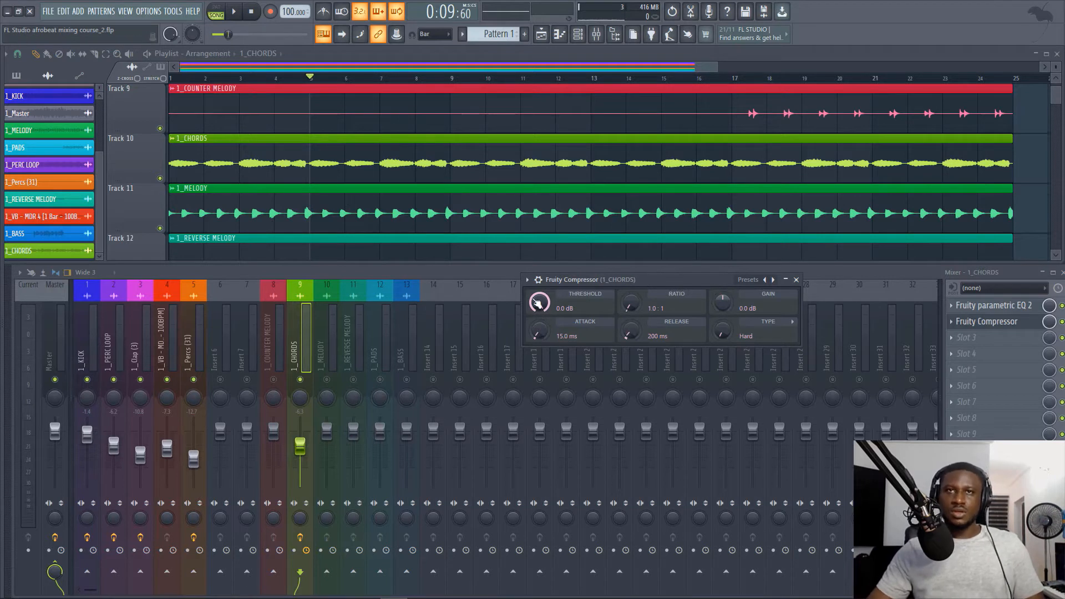
Step: Set the chords compressor's threshold to -29.7 dB and ratio to 4.4:1, and audition the result in the song
{"action": "left_click_drag", "start_coordinate": [539, 302], "coordinate": [538, 322]}
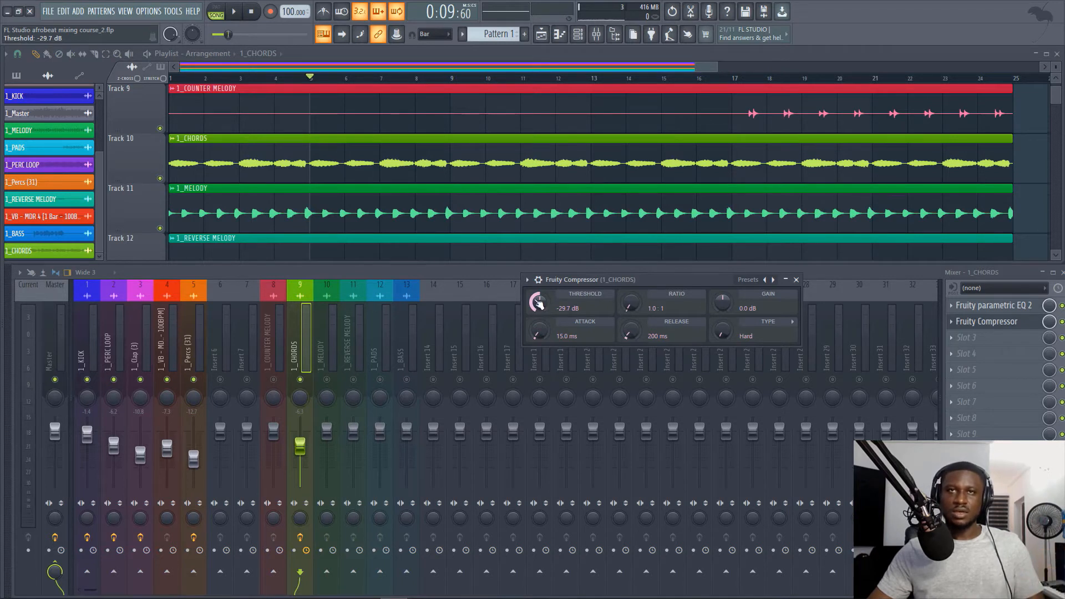
{"action": "left_click_drag", "start_coordinate": [572, 281], "coordinate": [571, 281]}
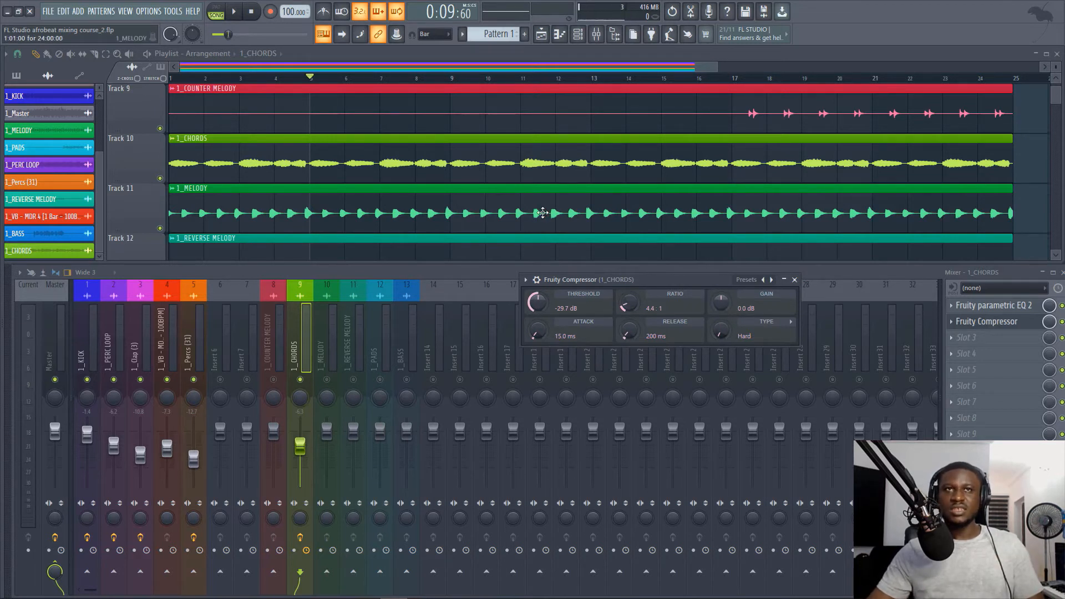
{"action": "key", "text": "space"}
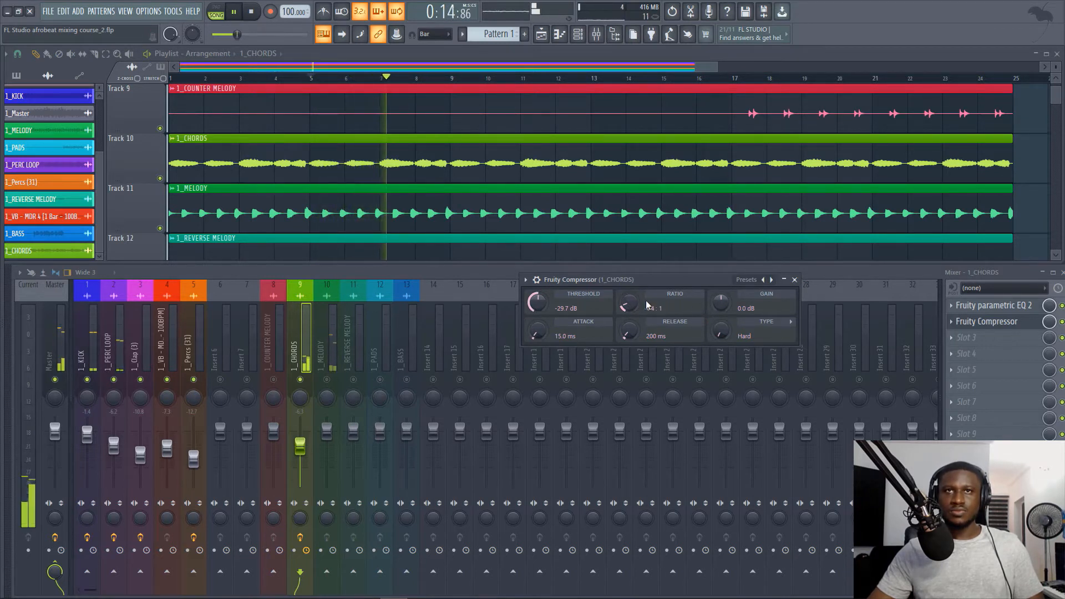
{"action": "key", "text": "space"}
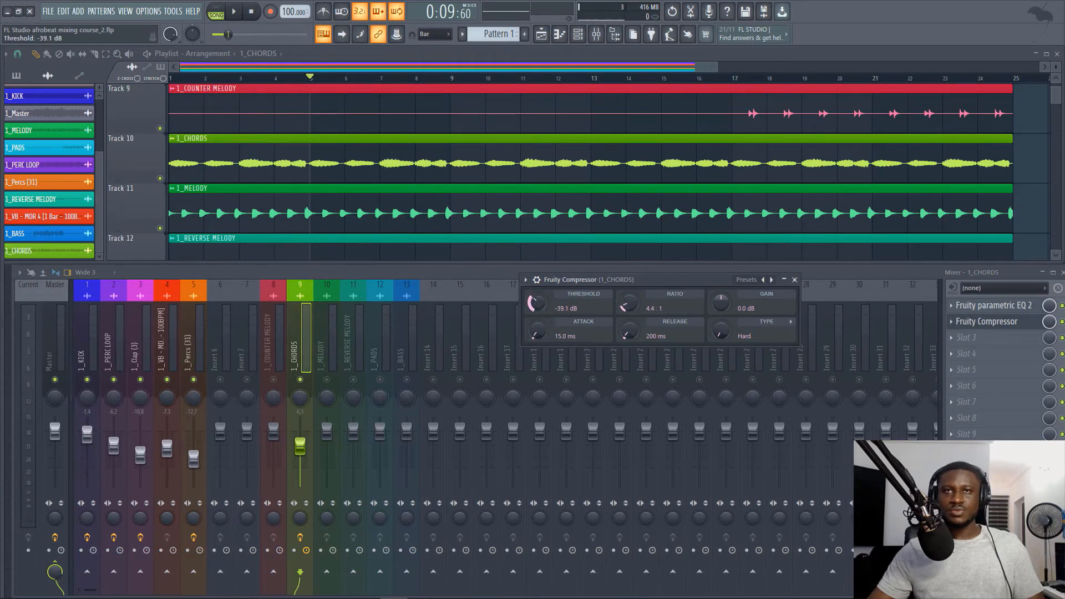
Step: Set the chords compressor's threshold to -37.5 dB and its gain to 9.8 dB, checking both during playback
{"action": "key", "text": "space"}
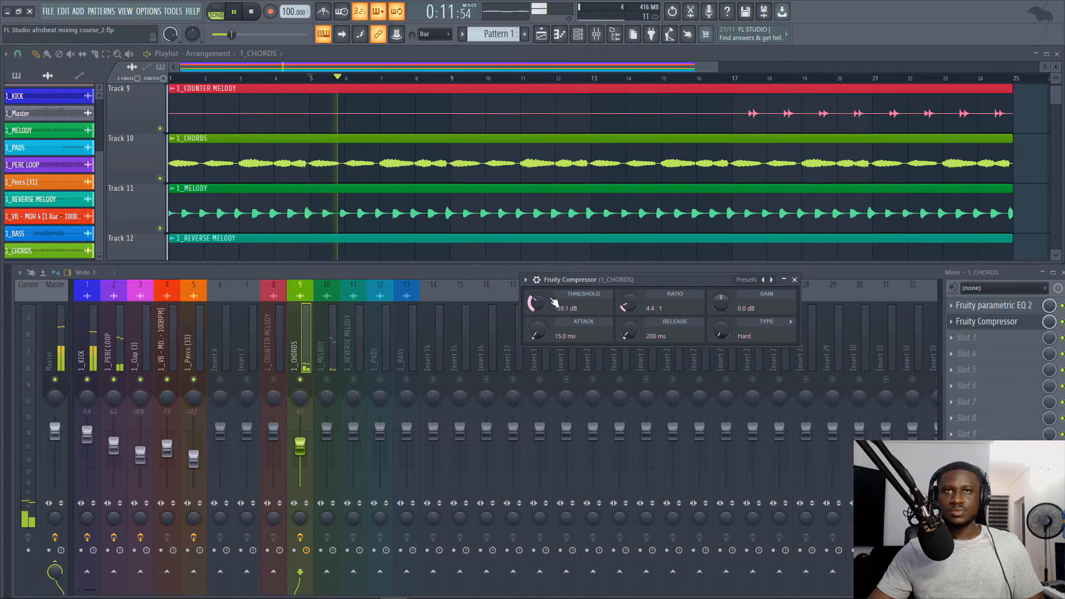
{"action": "left_click_drag", "start_coordinate": [554, 302], "coordinate": [554, 299]}
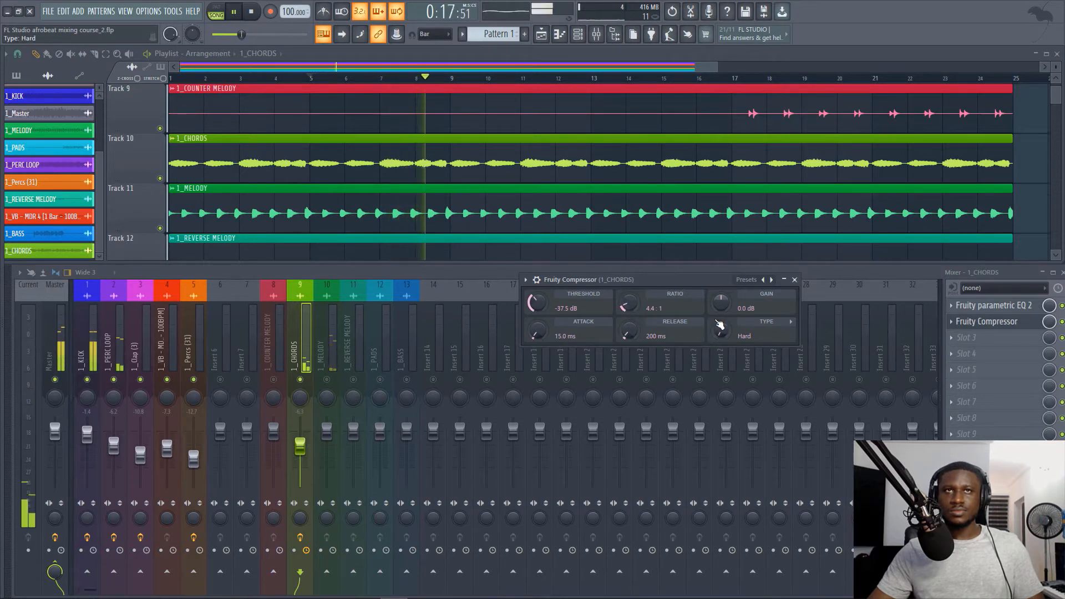
{"action": "key", "text": "space"}
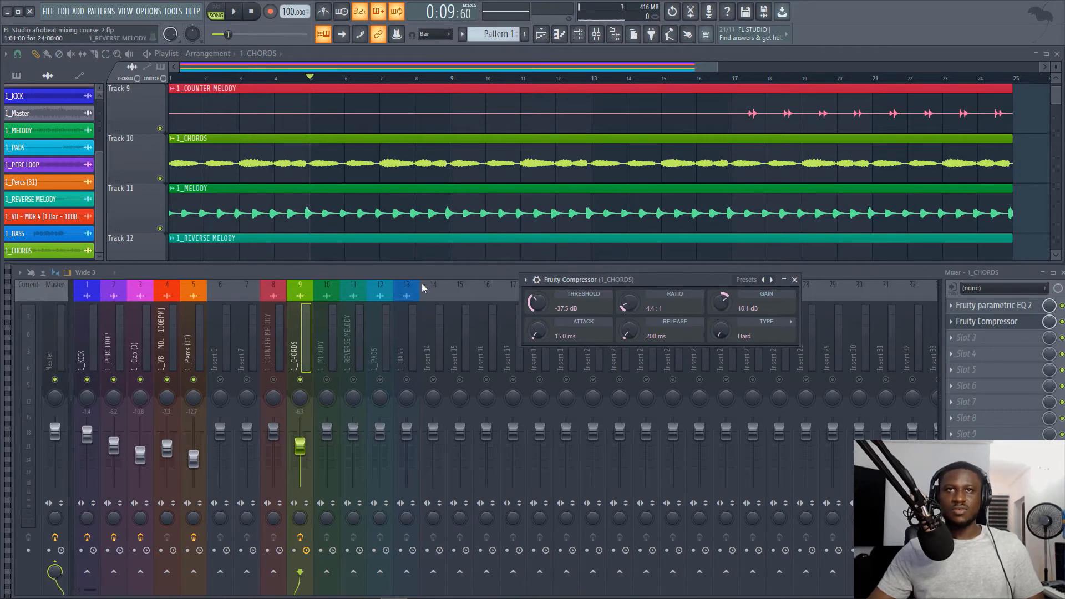
{"action": "left_click_drag", "start_coordinate": [722, 302], "coordinate": [721, 306]}
{"action": "key", "text": "space"}
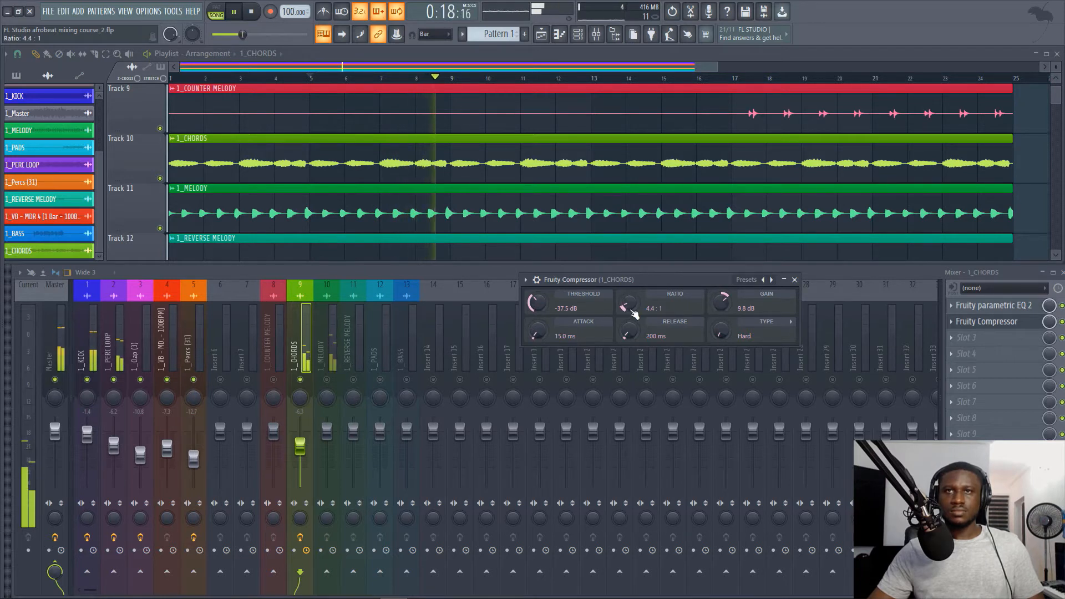
{"action": "key", "text": "space"}
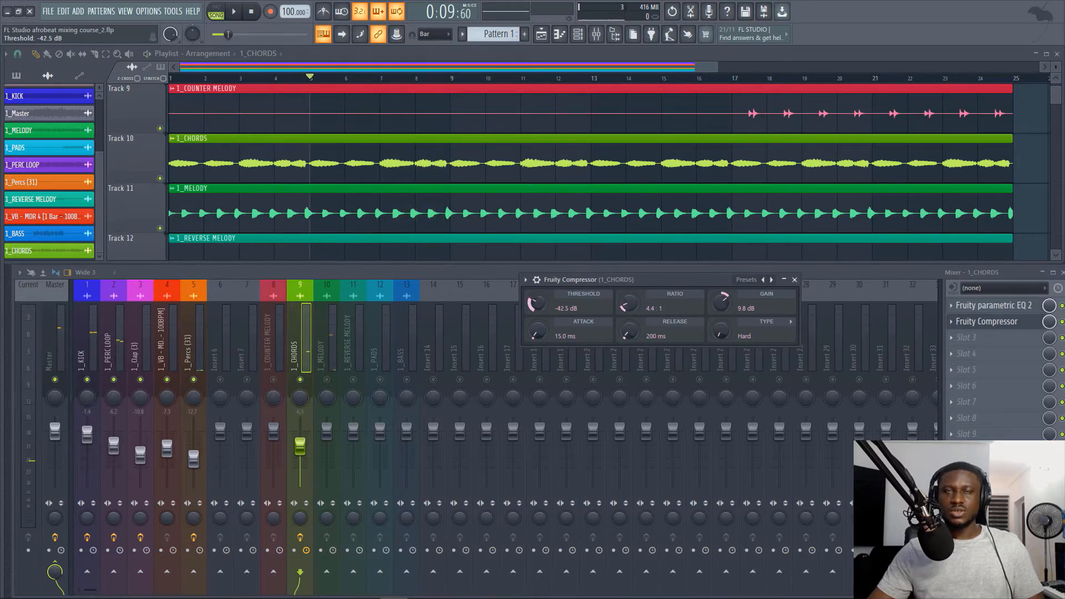
Step: Adjust the chords compressor's threshold to -40.6 dB and play the song to judge the compression
{"action": "key", "text": "space"}
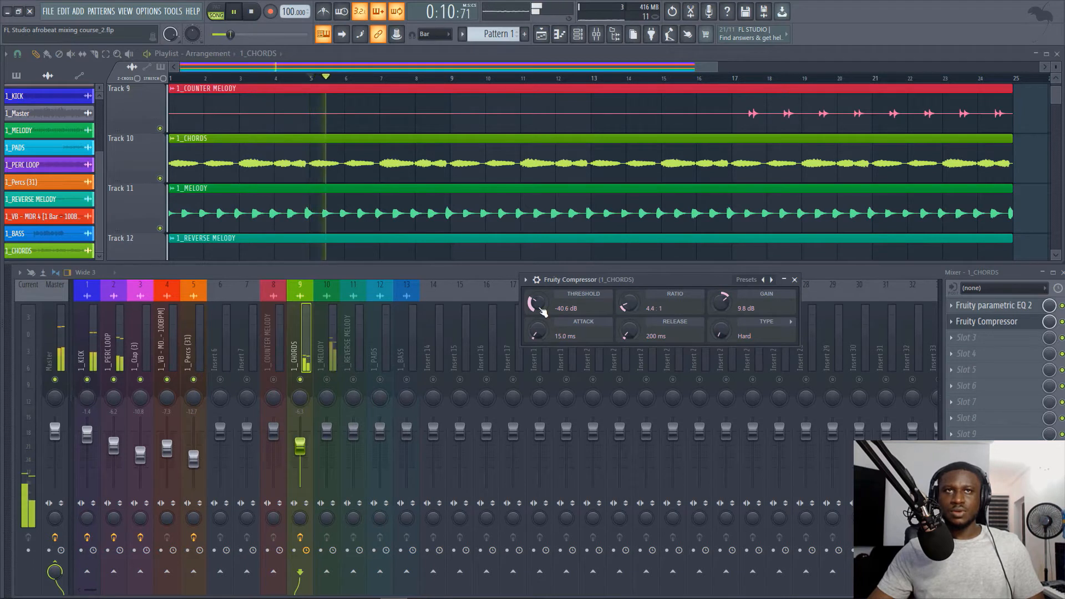
{"action": "key", "text": "space"}
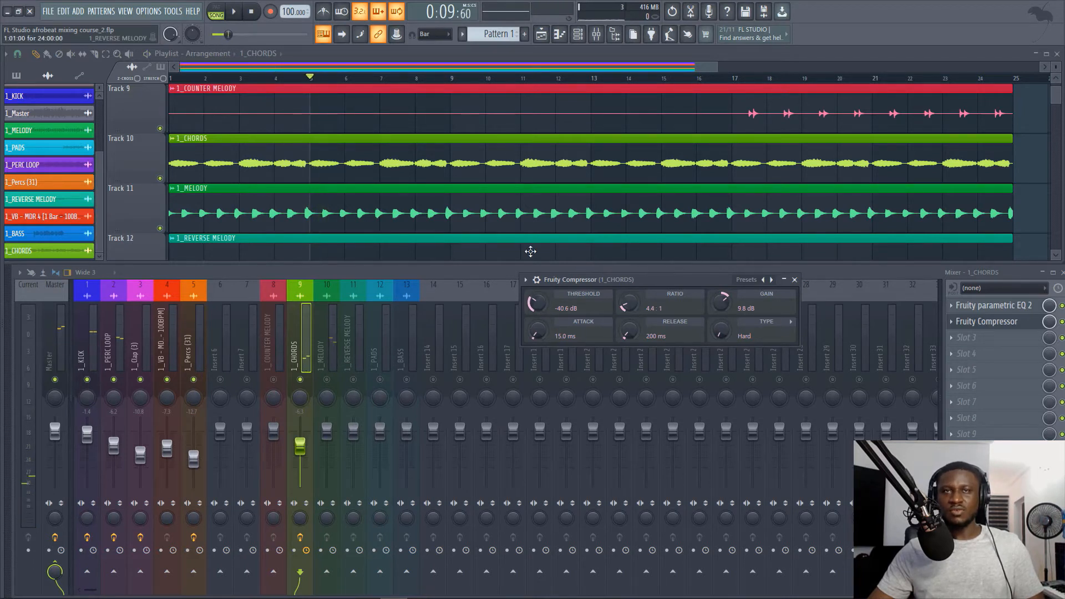
{"action": "key", "text": "space"}
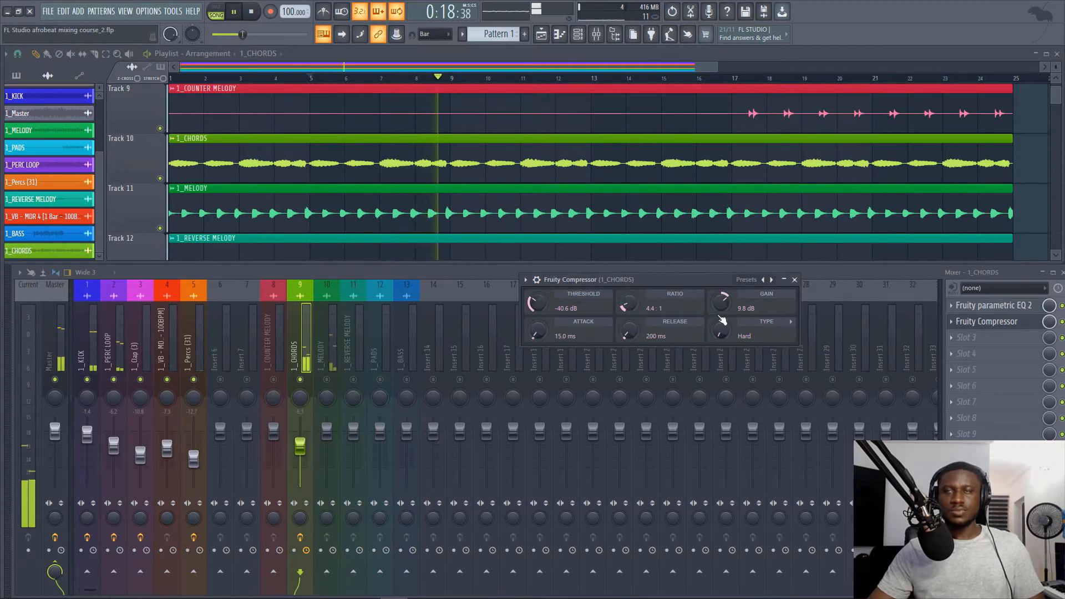
{"action": "key", "text": "space"}
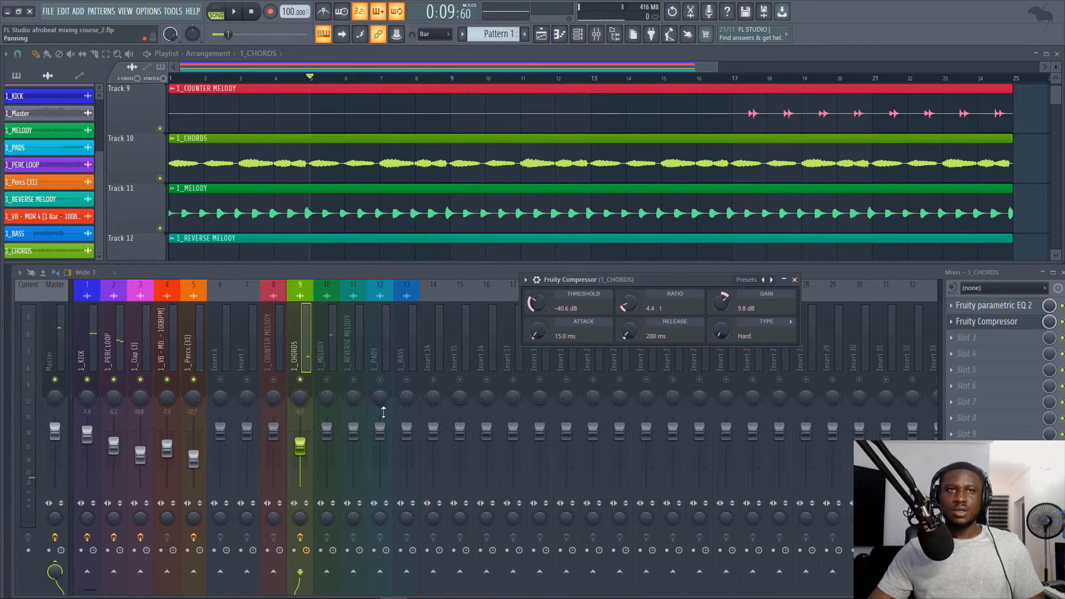
Step: Raise the 1_CHORDS mixer track's volume slightly and play the song to check its level against the drums
{"action": "left_click", "coordinate": [299, 455]}
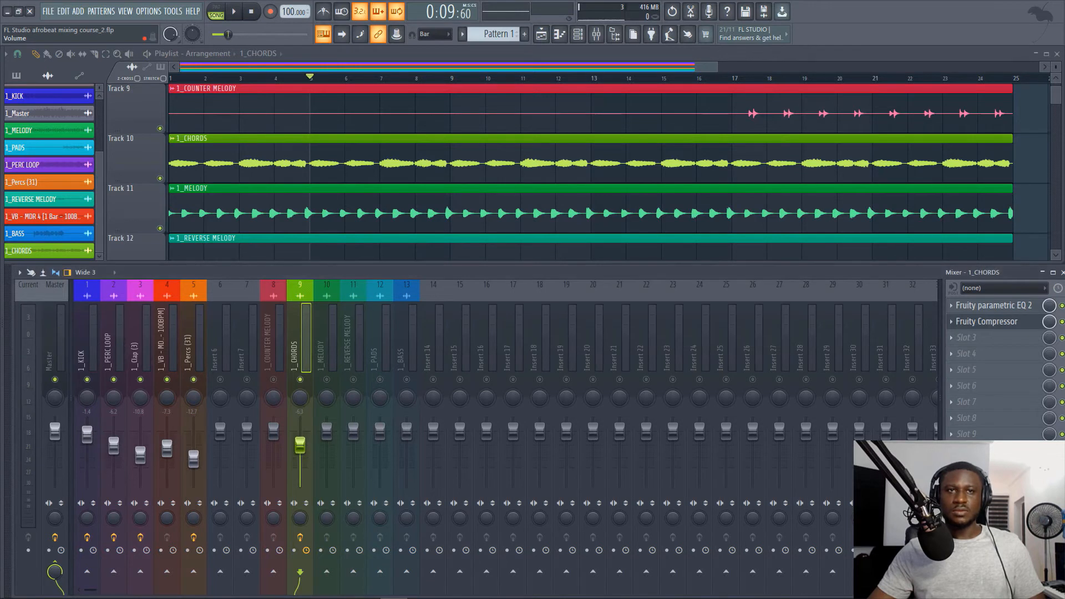
{"action": "key", "text": "space"}
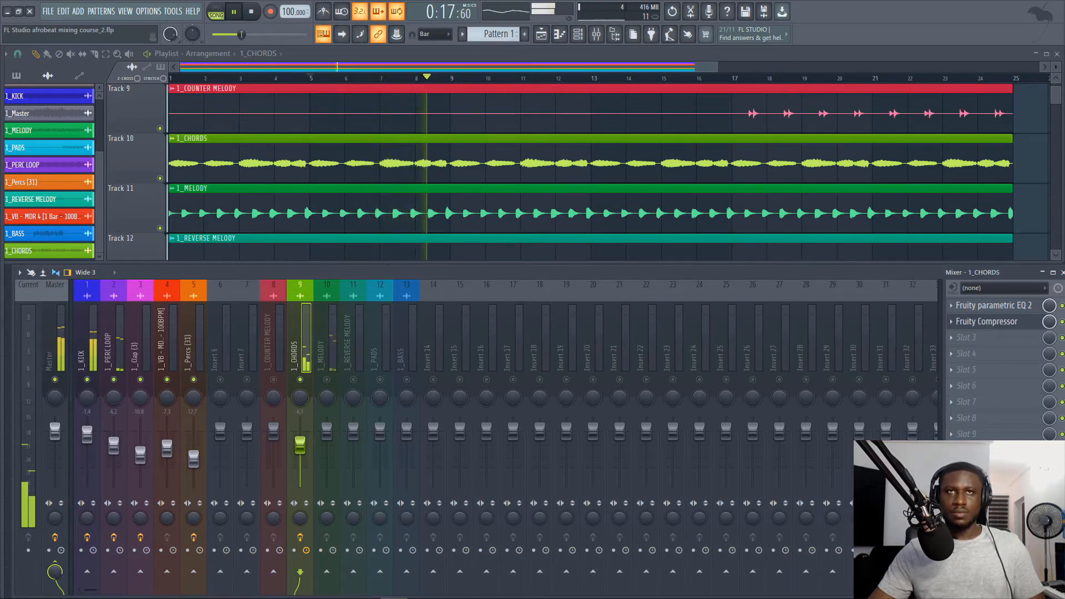
{"action": "key", "text": "space"}
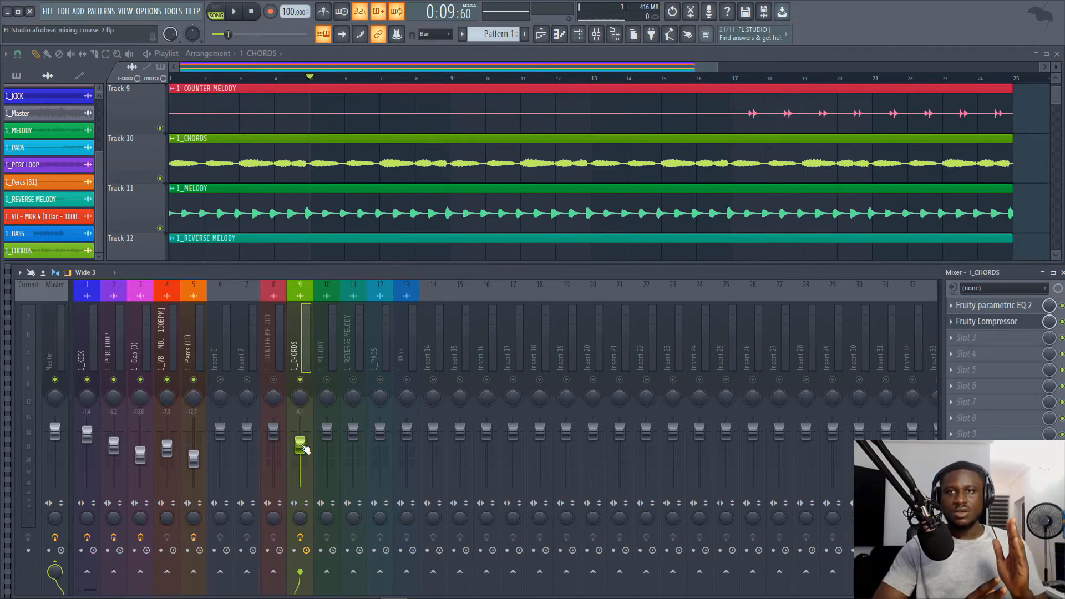
Step: Reopen the Fruity Compressor on 1_CHORDS, set threshold to -44.7 dB, ratio to 4.5:1 and gain to 0.0 dB, and audition it
{"action": "left_click", "coordinate": [988, 321]}
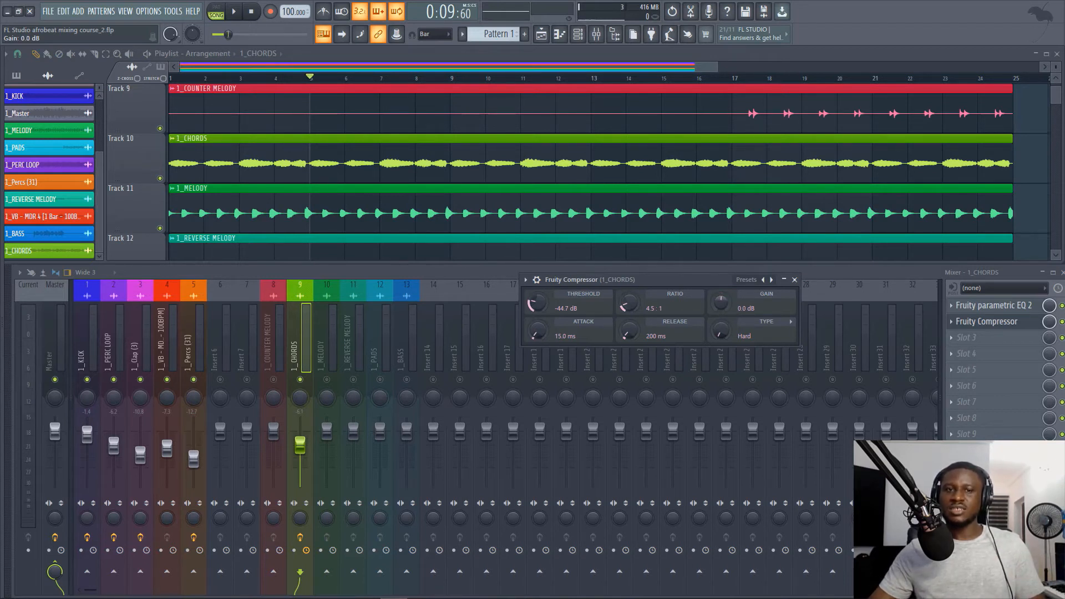
{"action": "key", "text": "space"}
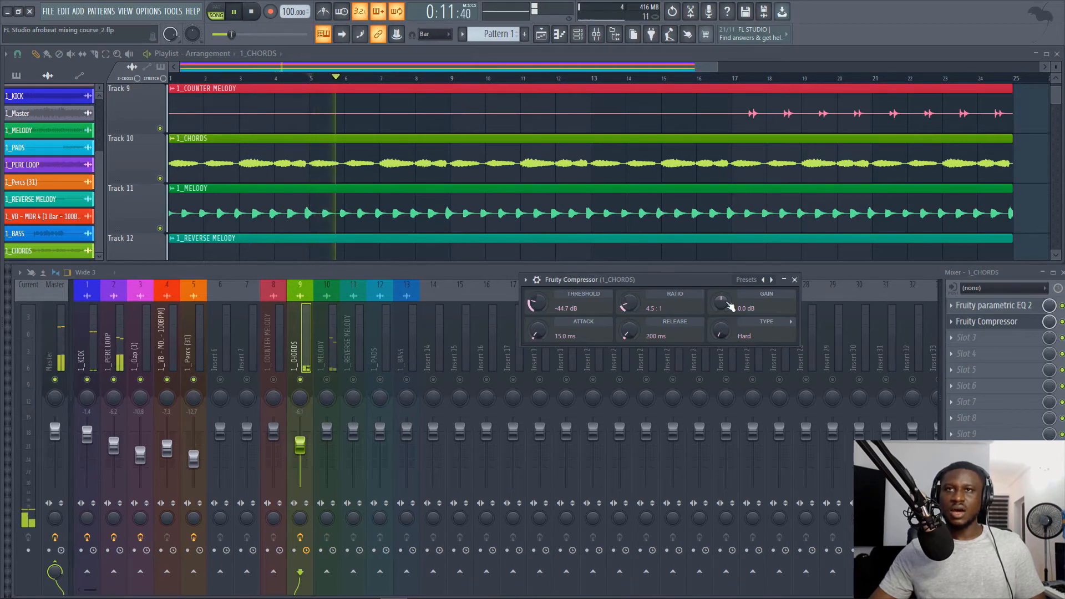
{"action": "key", "text": "space"}
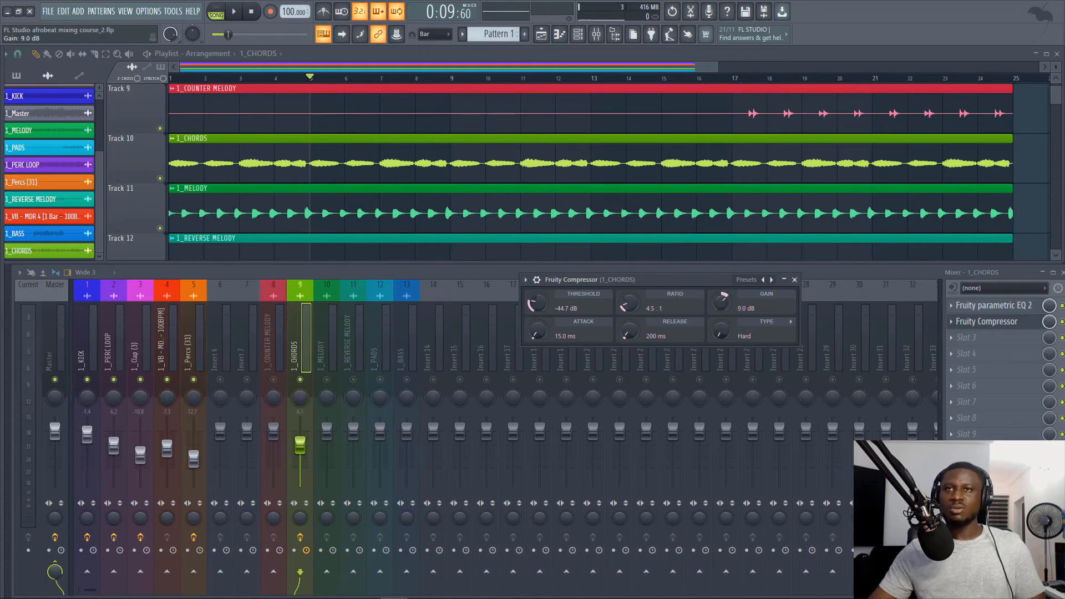
Step: Raise the chords compressor's gain to 16.4 dB during playback and close the plugin window
{"action": "key", "text": "space"}
{"action": "mouse_move", "coordinate": [722, 302]}
{"action": "left_mouse_down"}
{"action": "mouse_move", "coordinate": [721, 290]}
{"action": "mouse_move", "coordinate": [722, 314]}
{"action": "left_mouse_up"}
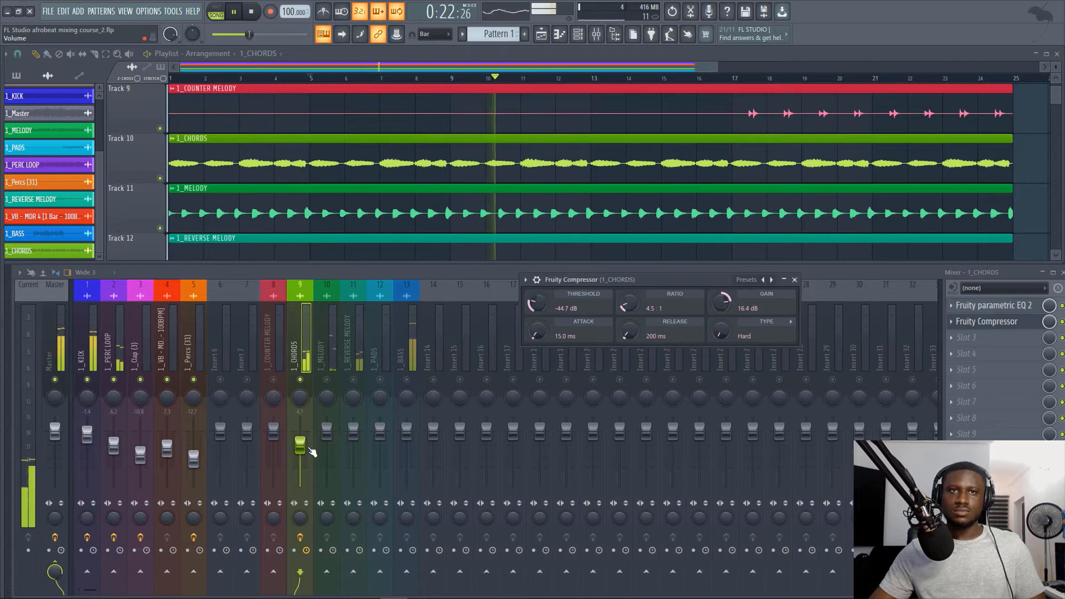
{"action": "key", "text": "space"}
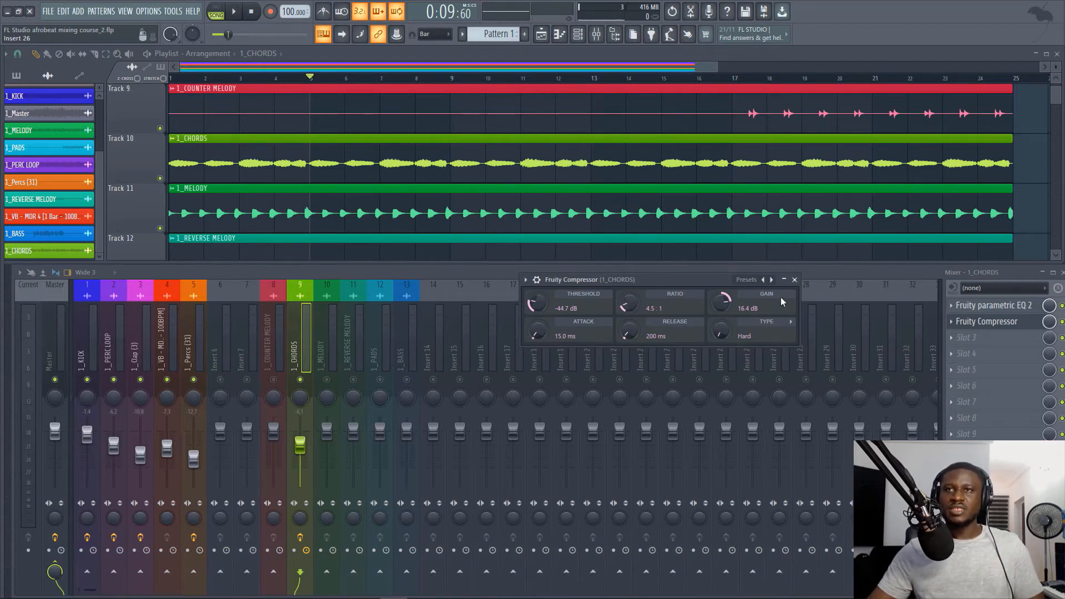
{"action": "left_click", "coordinate": [795, 280]}
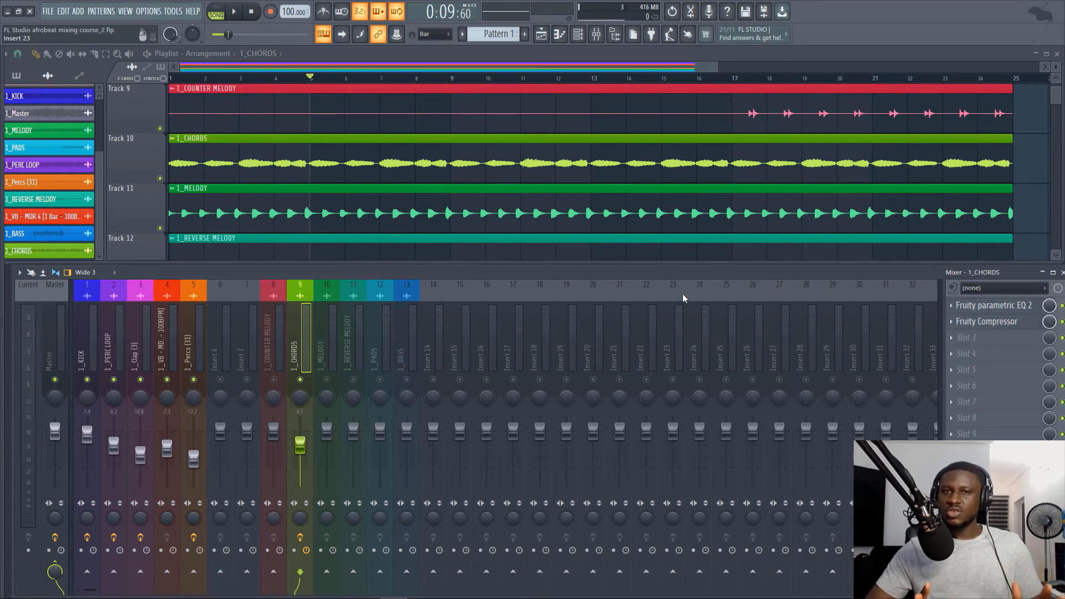
Step: Select the 1_MELODY mixer track and open the channel settings of the 1_MELODY clip while the song plays
{"action": "left_click", "coordinate": [325, 354]}
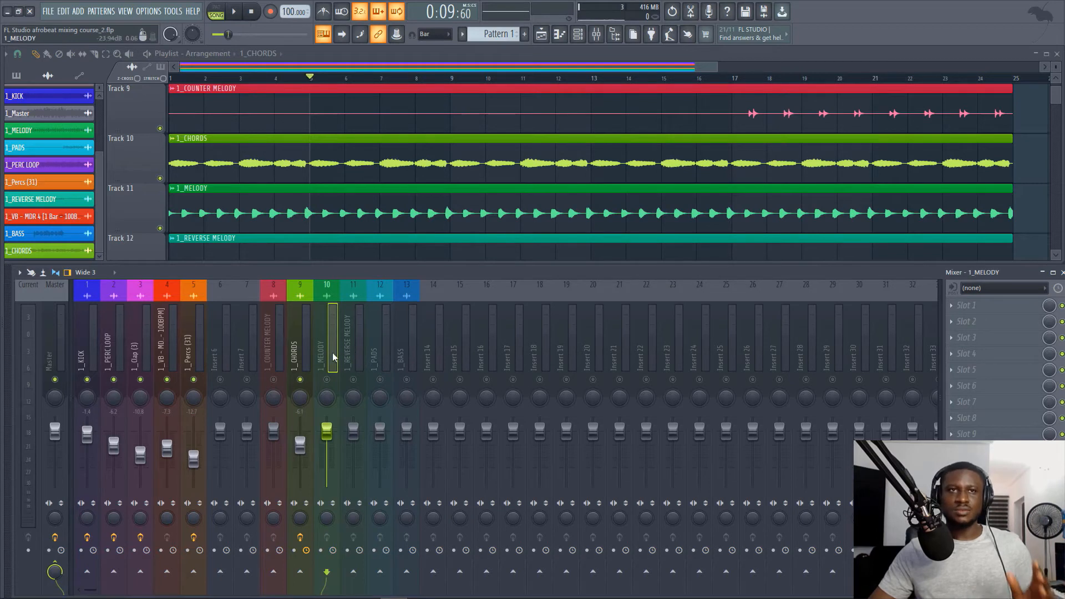
{"action": "scroll", "coordinate": [363, 247], "scroll_direction": "down", "scroll_amount": 2}
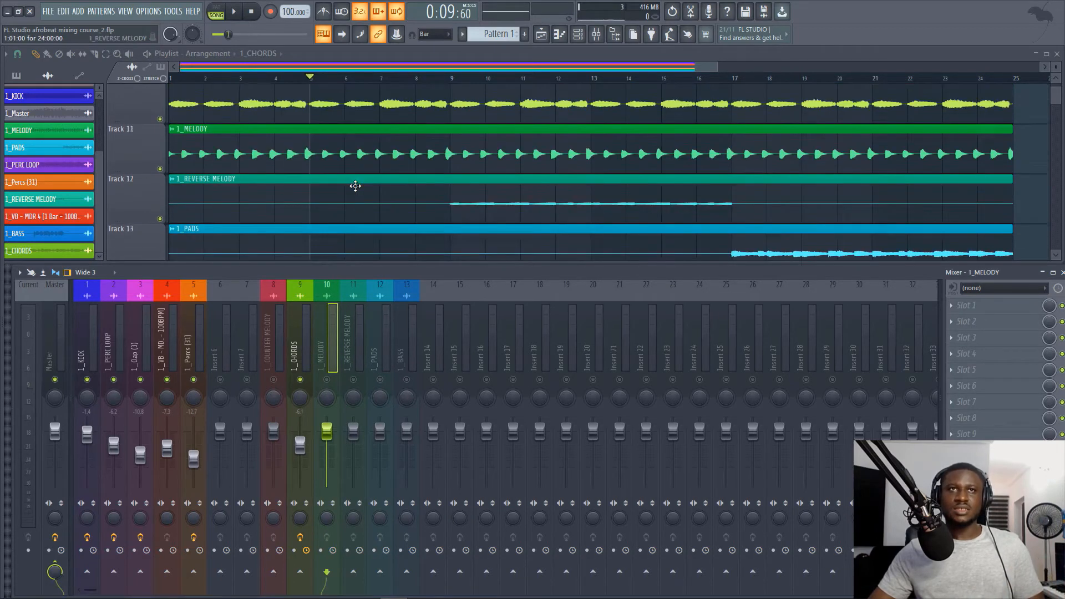
{"action": "scroll", "coordinate": [354, 186], "scroll_direction": "up", "scroll_amount": 2}
{"action": "scroll", "coordinate": [355, 186], "scroll_direction": "down", "scroll_amount": 3}
{"action": "scroll", "coordinate": [352, 190], "scroll_direction": "up", "scroll_amount": 2}
{"action": "key", "text": "space"}
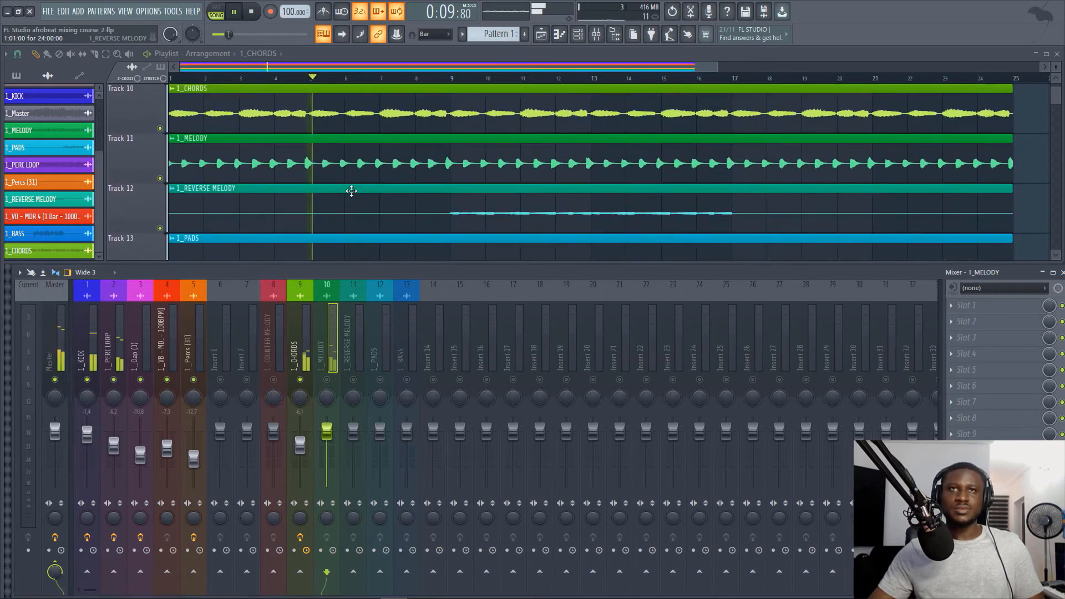
{"action": "double_click", "coordinate": [286, 159]}
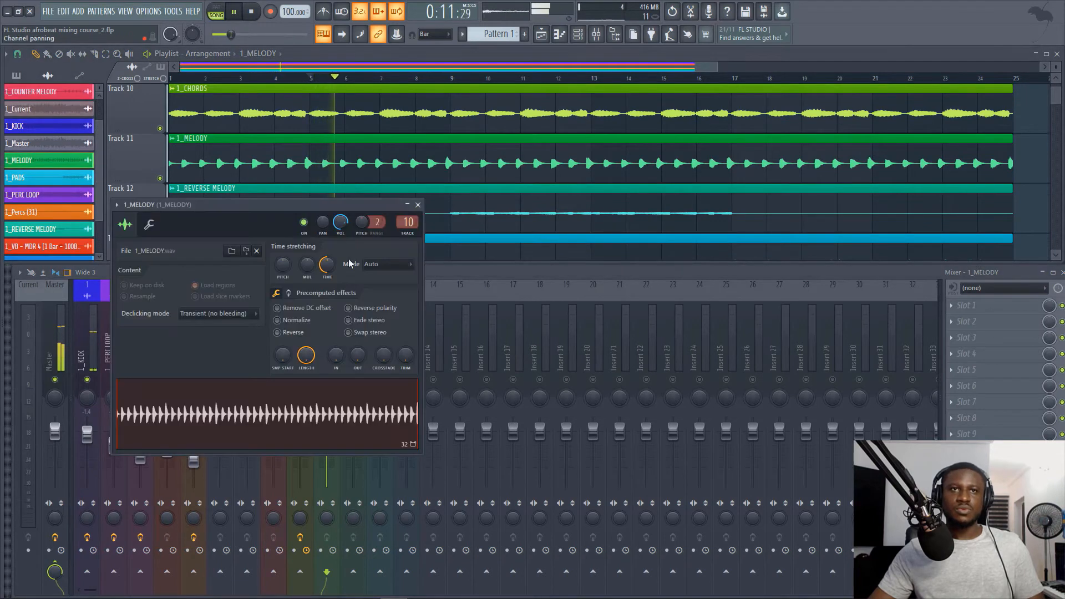
Step: Unmute the 1_MELODY track in the mixer and play the song to hear it together with the chords
{"action": "left_click", "coordinate": [448, 272]}
{"action": "key", "text": "space"}
{"action": "left_click", "coordinate": [331, 381]}
{"action": "key", "text": "space"}
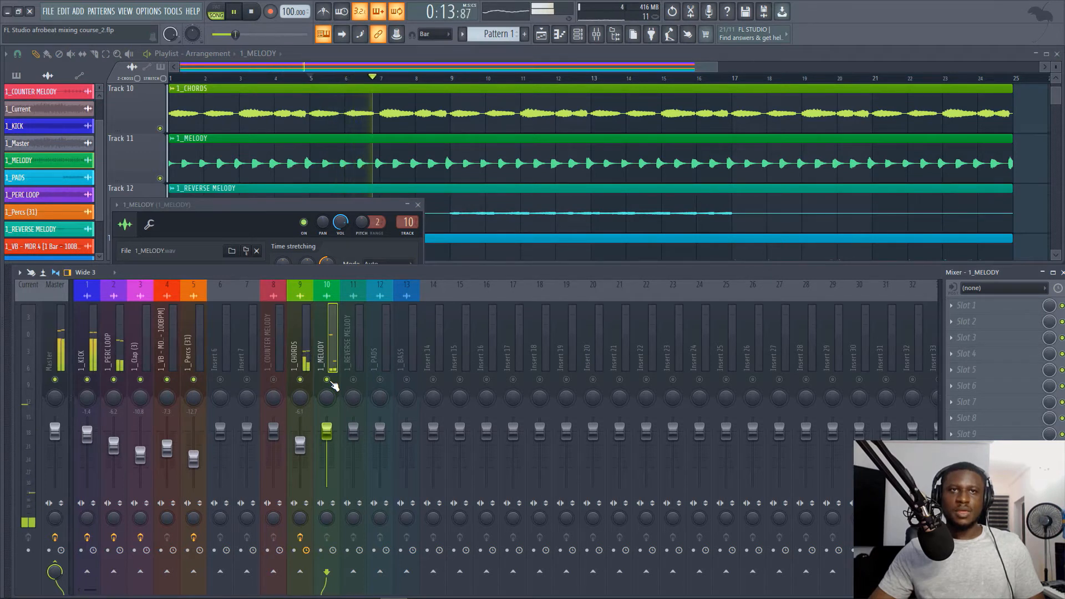
{"action": "key", "text": "space"}
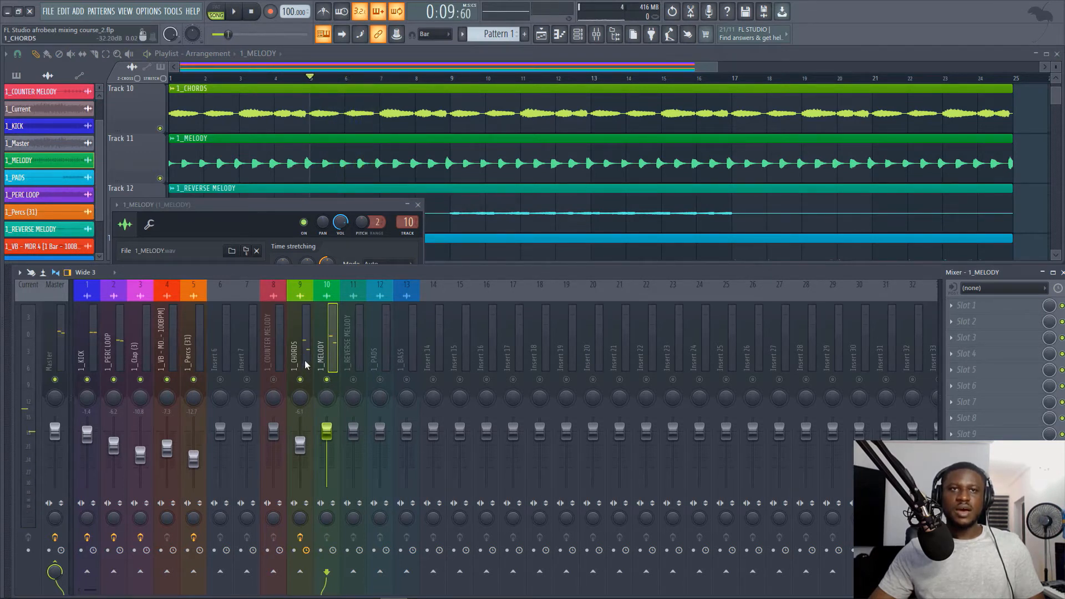
{"action": "key", "text": "space"}
{"action": "key", "text": "space"}
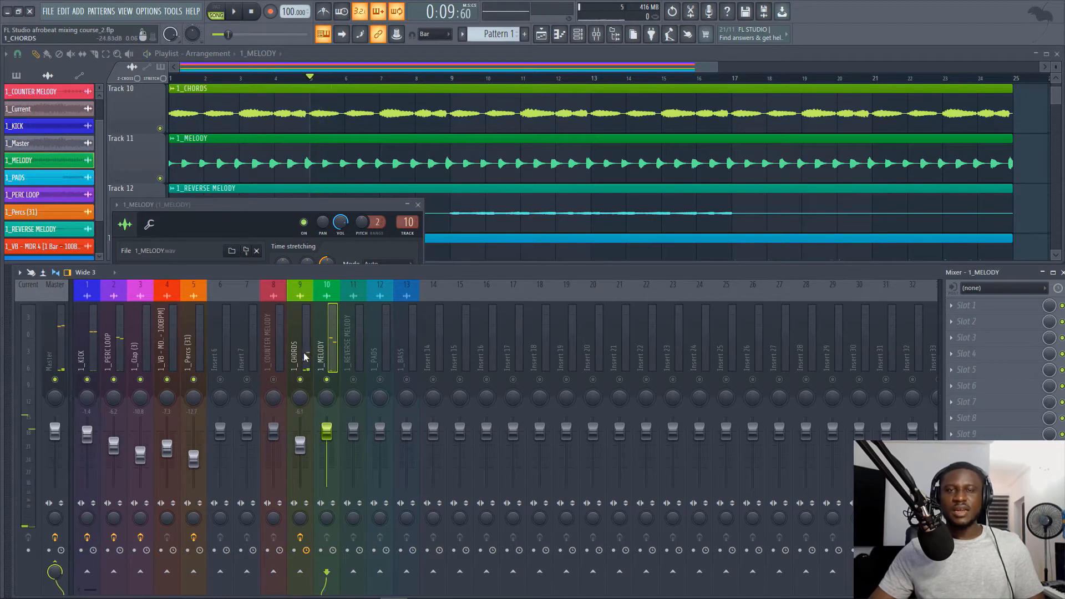
Step: Pan the 1_CHORDS mixer track slightly left, audition it, and pan the 1_MELODY track slightly right
{"action": "left_click", "coordinate": [298, 400]}
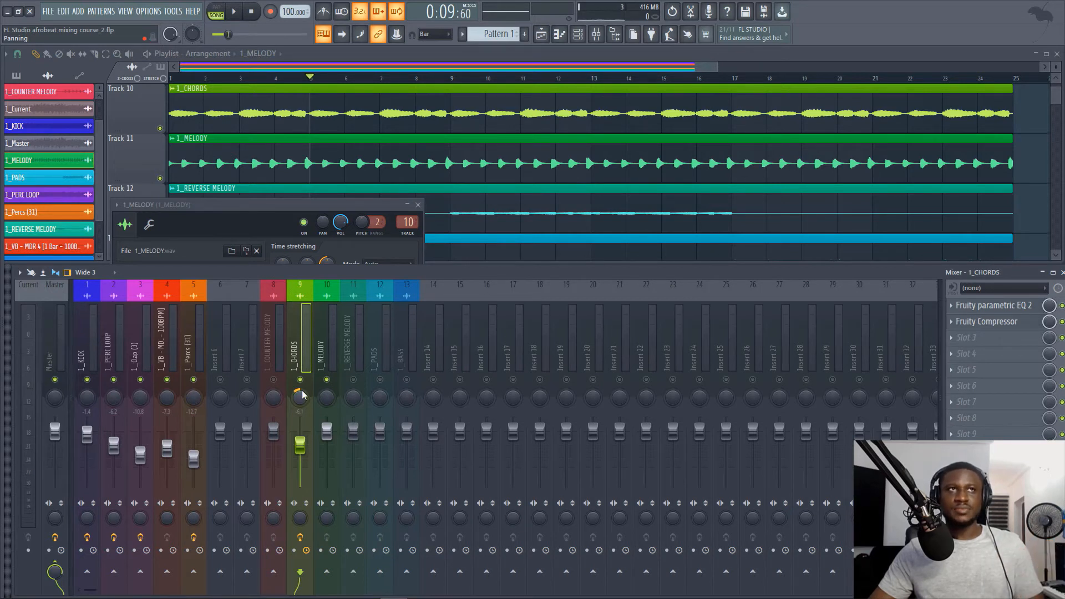
{"action": "key", "text": "space"}
{"action": "key", "text": "space"}
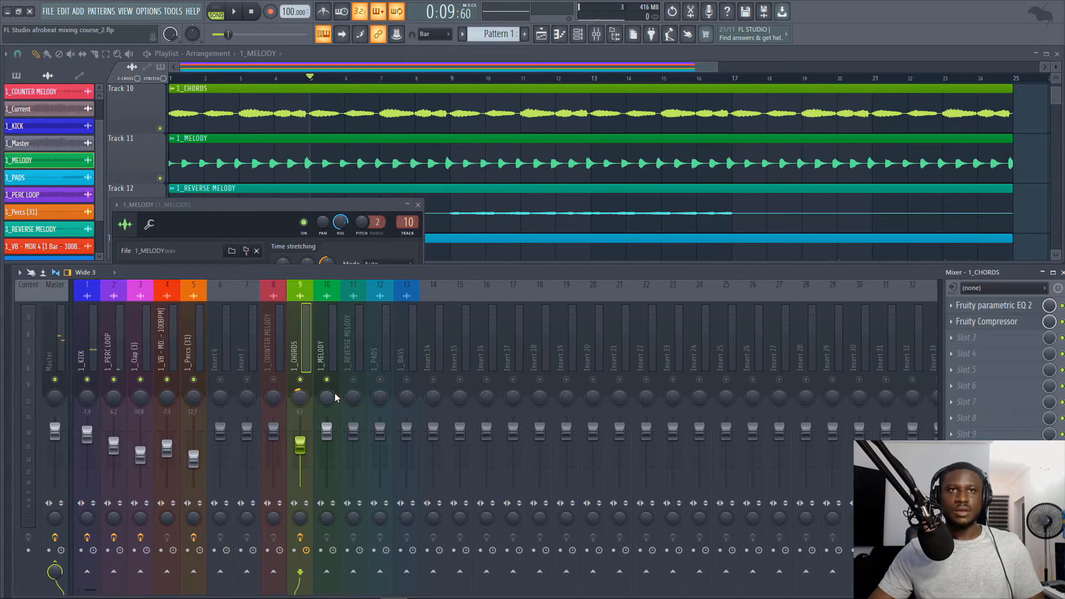
{"action": "left_click_drag", "start_coordinate": [335, 397], "coordinate": [335, 393]}
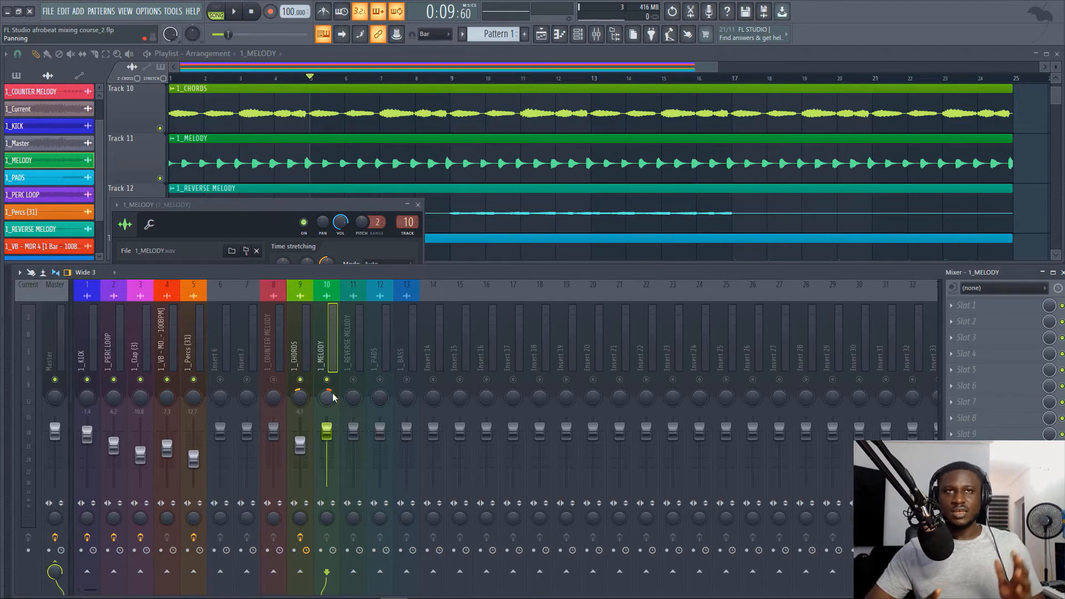
Step: Audition the mix and pan the 1_MELODY mixer track further right to 31%
{"action": "key", "text": "space"}
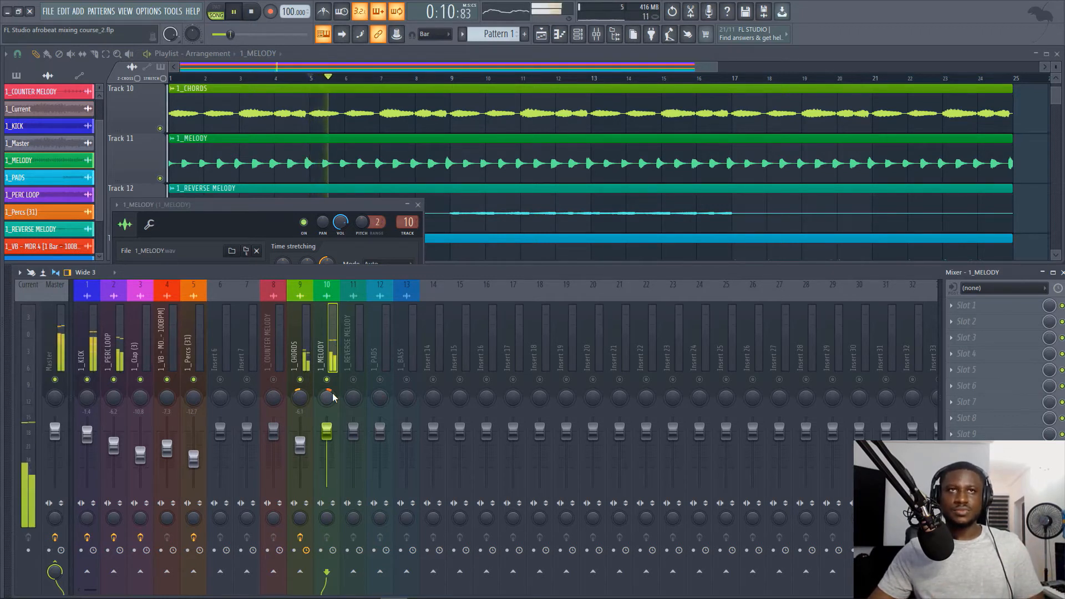
{"action": "key", "text": "space"}
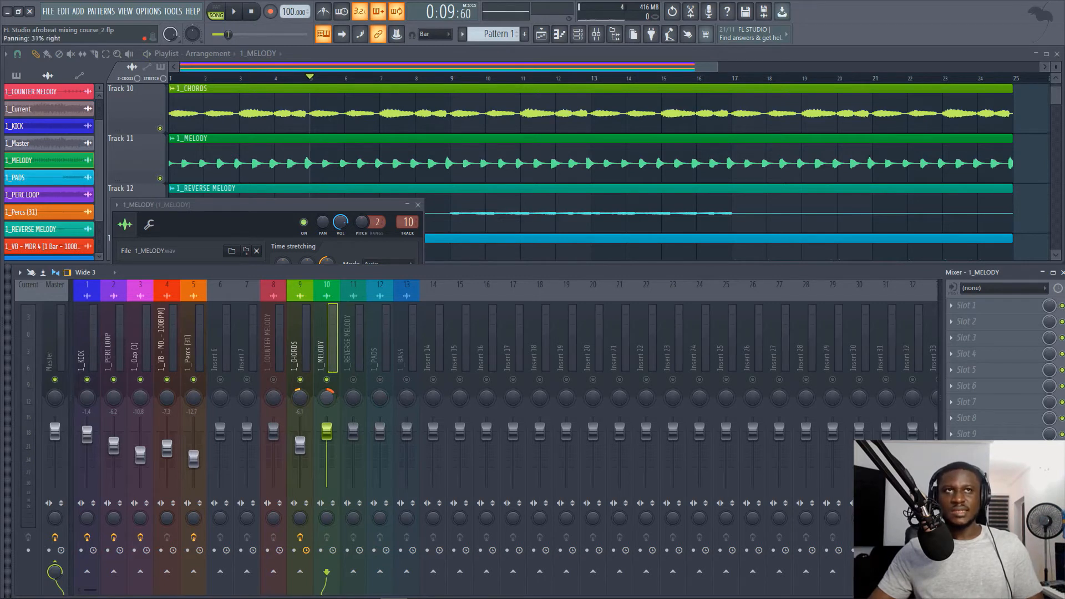
{"action": "key", "text": "space"}
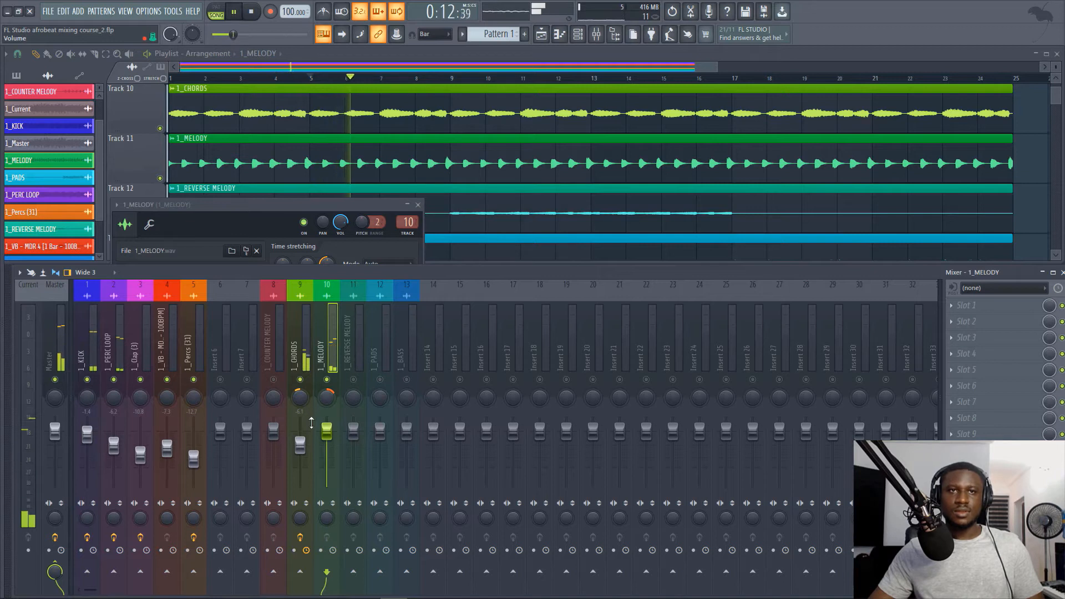
Step: Try lower 1_MELODY fader levels, from about -8 dB down to about -25.4 dB, while auditioning the mix
{"action": "key", "text": "space"}
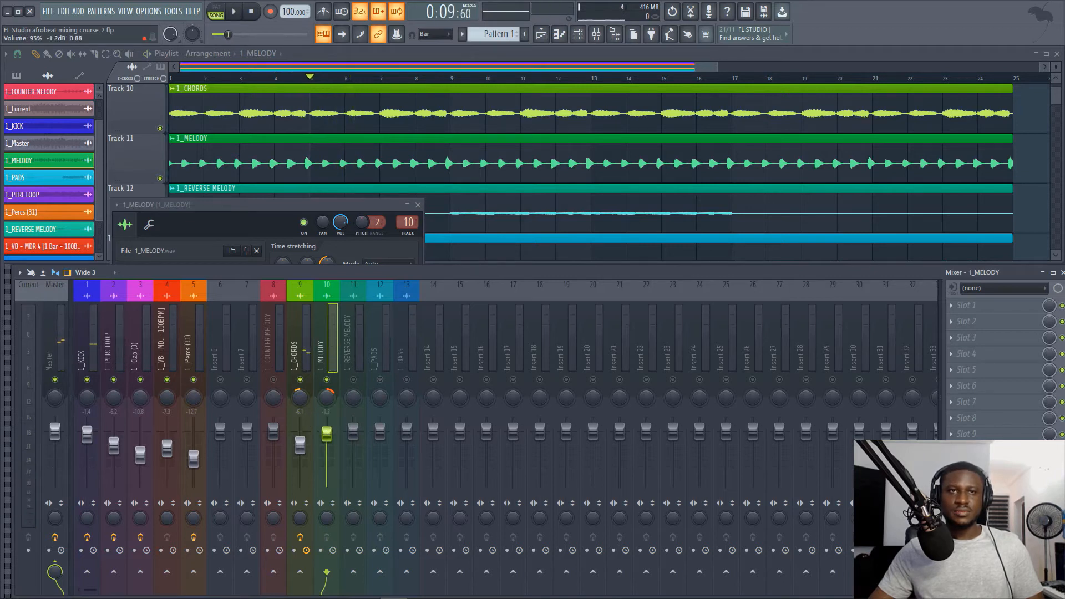
{"action": "key", "text": "space"}
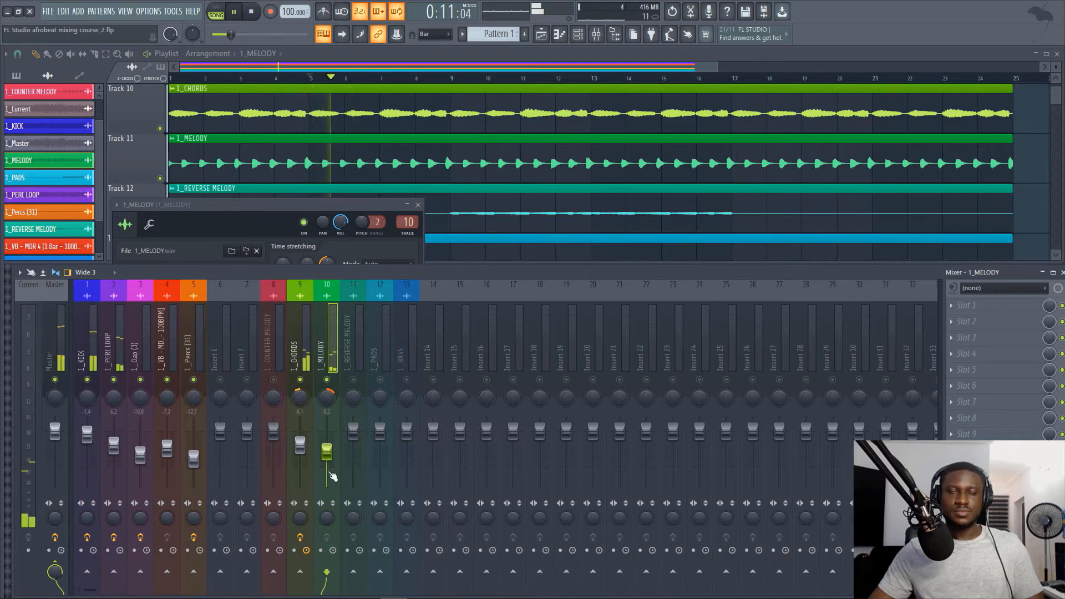
{"action": "left_click_drag", "start_coordinate": [326, 452], "coordinate": [327, 449]}
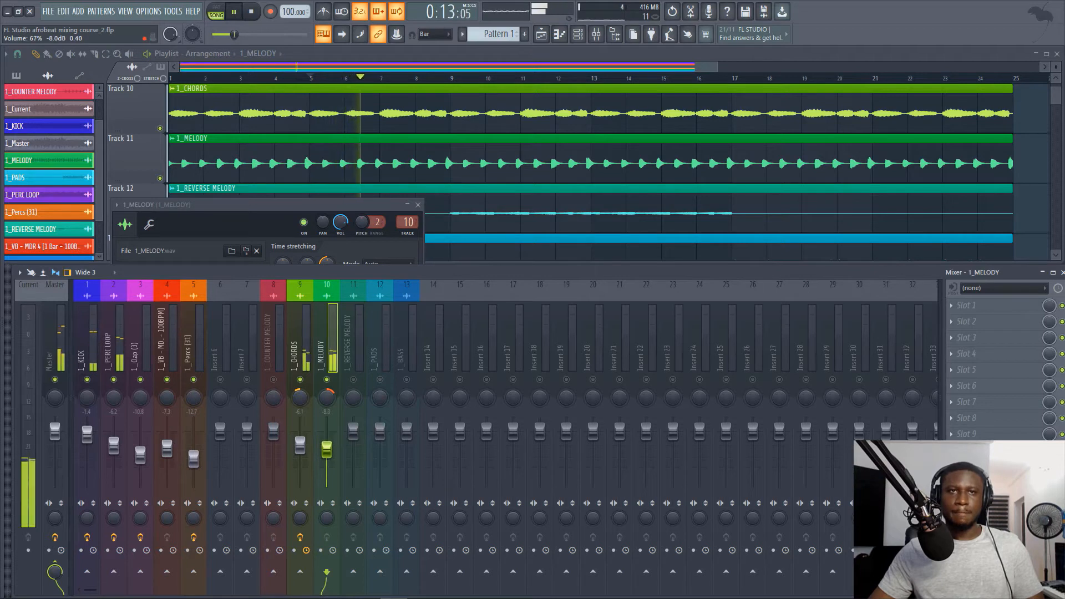
{"action": "left_click_drag", "start_coordinate": [327, 449], "coordinate": [327, 454]}
{"action": "key", "text": "space"}
{"action": "key", "text": "space"}
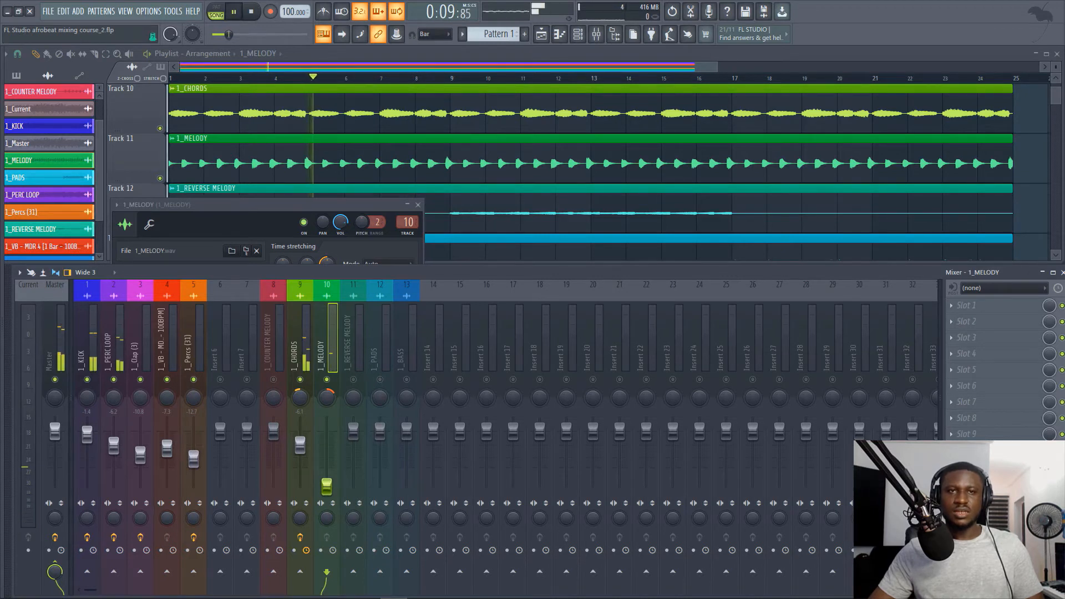
{"action": "left_click_drag", "start_coordinate": [327, 486], "coordinate": [327, 482]}
{"action": "key", "text": "space"}
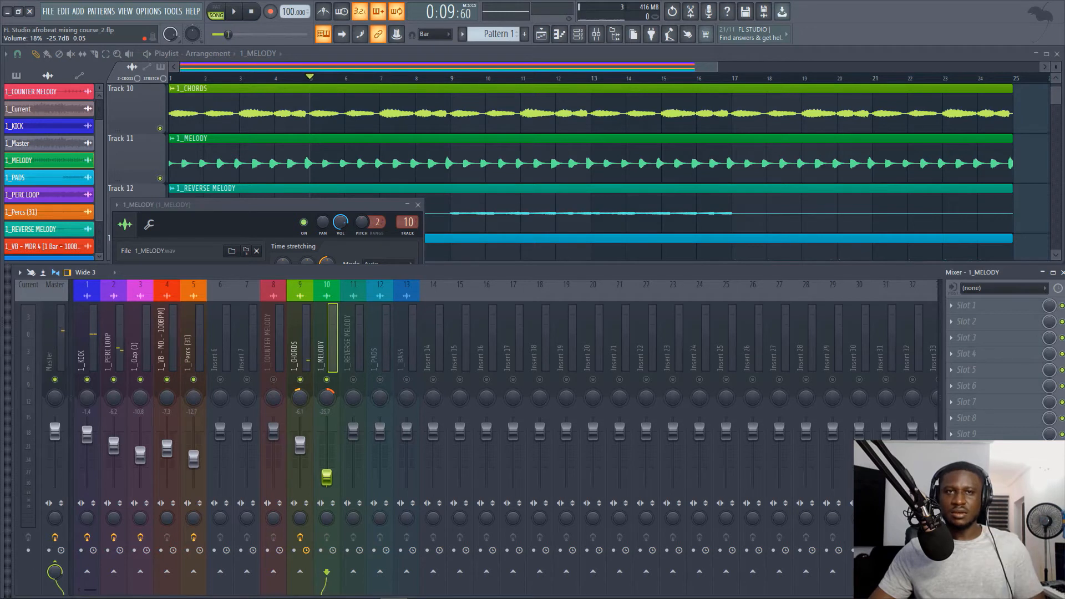
{"action": "key", "text": "space"}
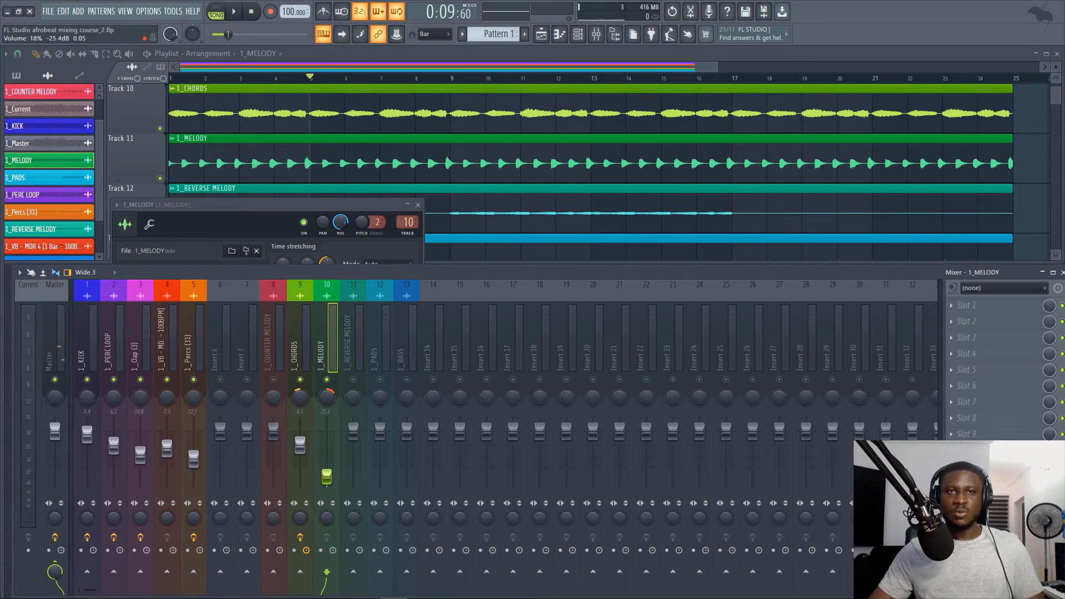
Step: Raise the 1_MELODY fader in stages to about -10.3 dB while the song plays, and stop playback
{"action": "key", "text": "space"}
{"action": "left_click_drag", "start_coordinate": [326, 476], "coordinate": [327, 456]}
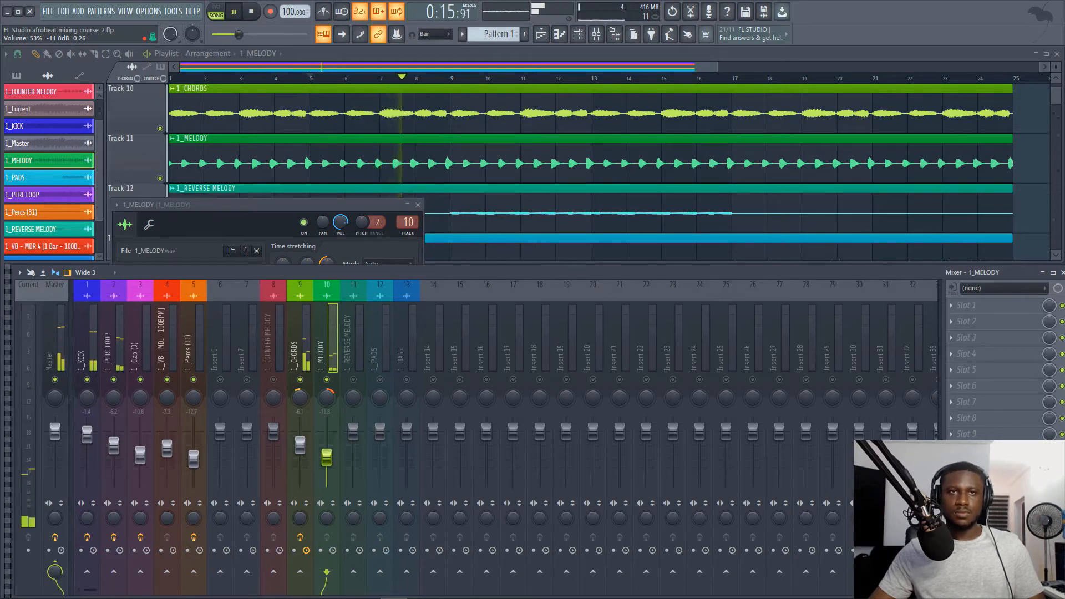
{"action": "key", "text": "space"}
{"action": "key", "text": "space"}
{"action": "key", "text": "space"}
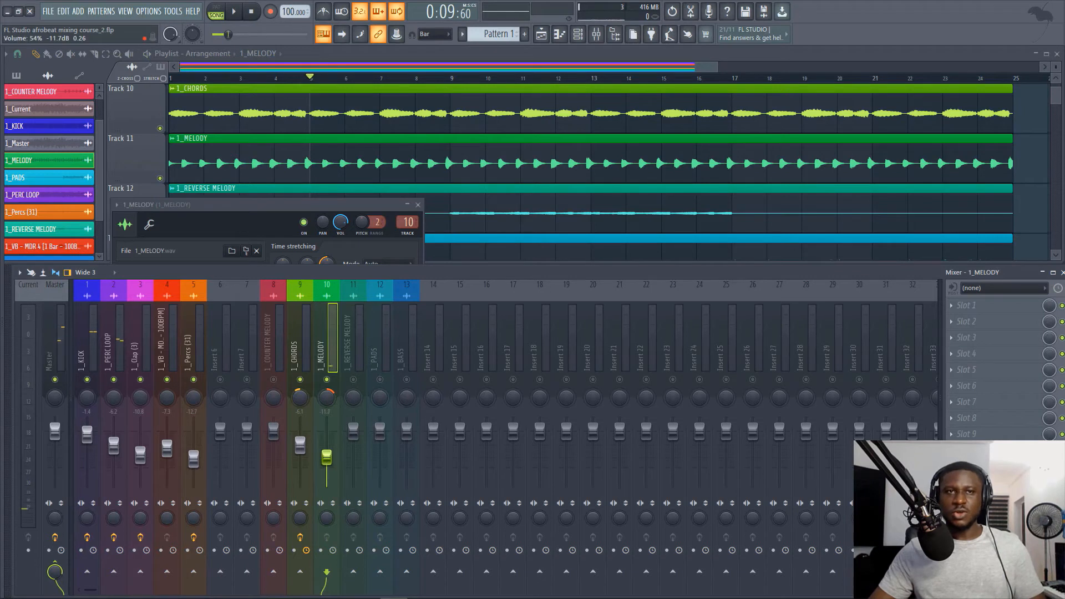
{"action": "key", "text": "space"}
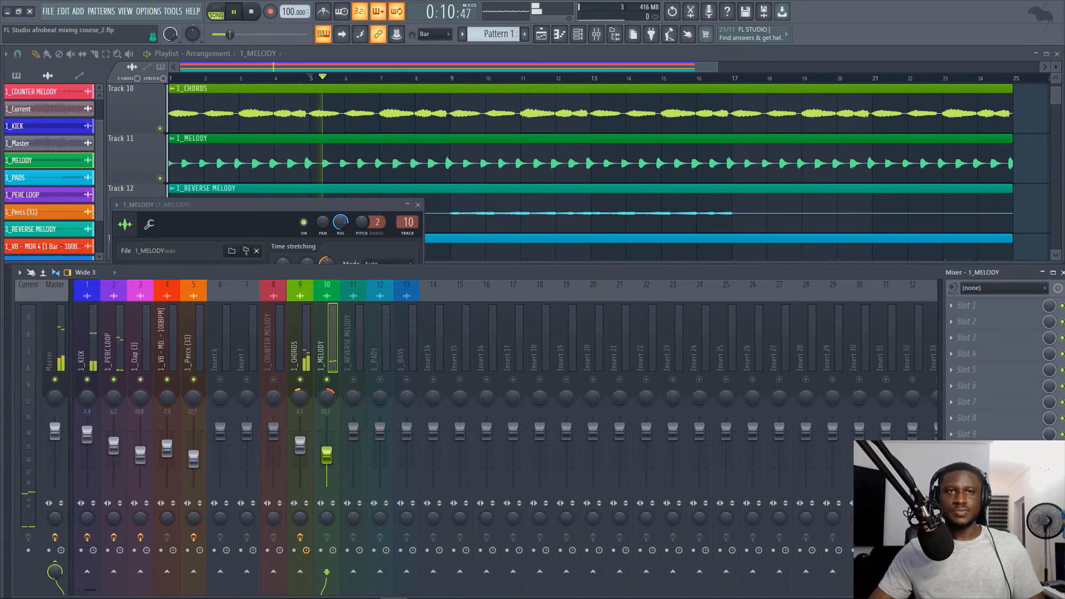
{"action": "left_click_drag", "start_coordinate": [329, 456], "coordinate": [329, 454]}
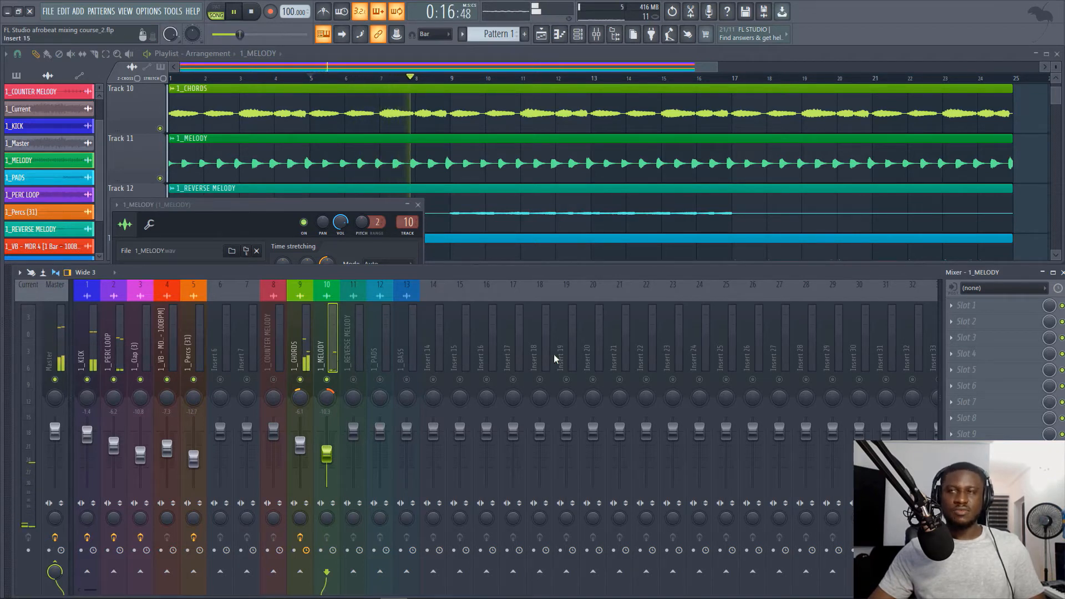
{"action": "key", "text": "space"}
Step: Load Fruity Parametric EQ 2 in the first effect slot of the 1_MELODY track and play the song
{"action": "left_click", "coordinate": [977, 304]}
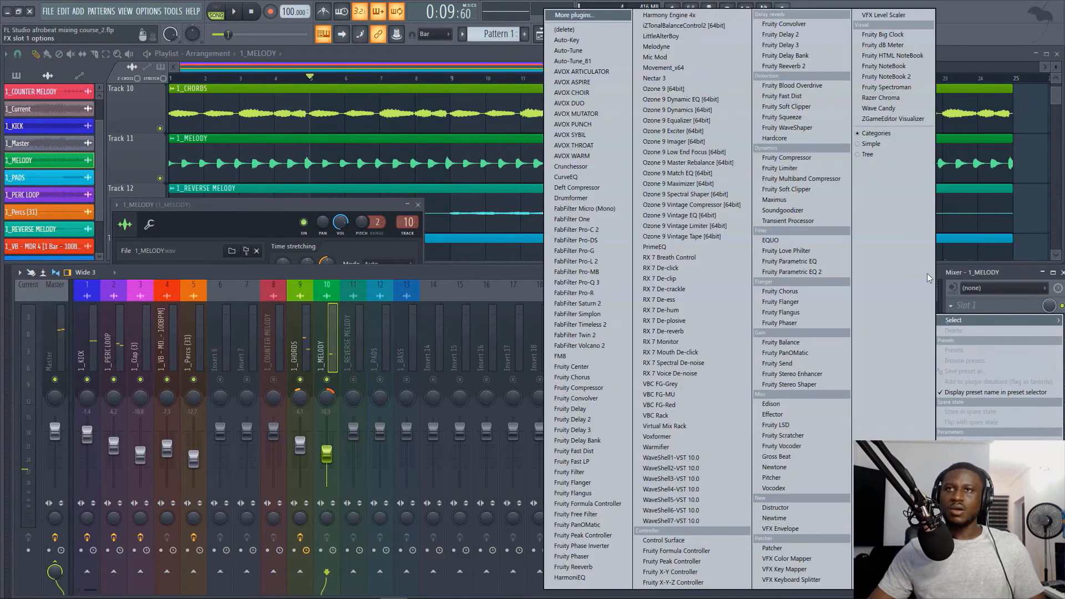
{"action": "left_click", "coordinate": [817, 275]}
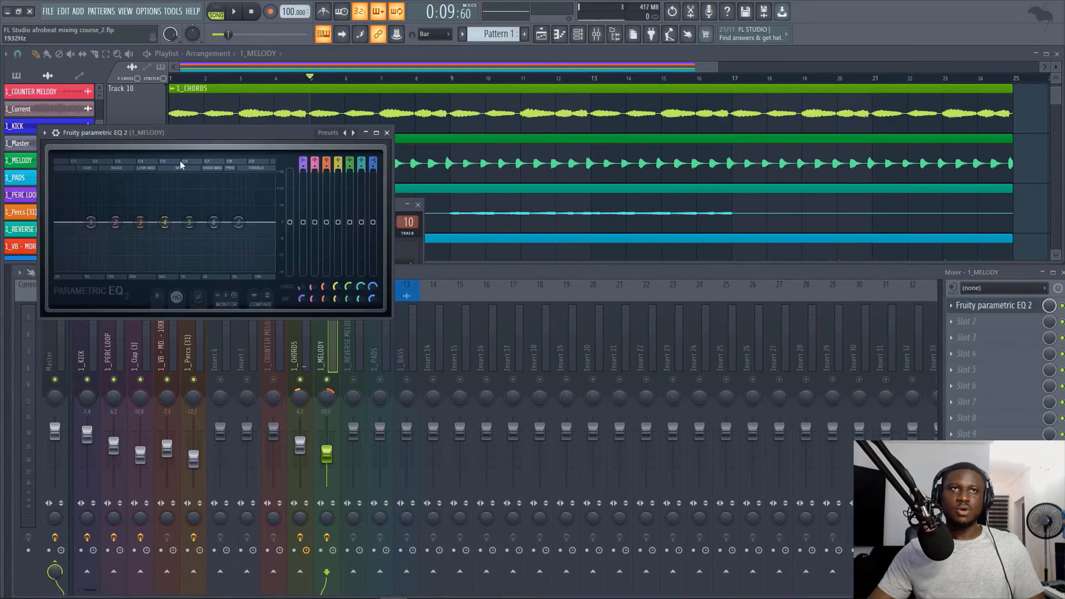
{"action": "left_click_drag", "start_coordinate": [238, 133], "coordinate": [646, 146]}
{"action": "key", "text": "space"}
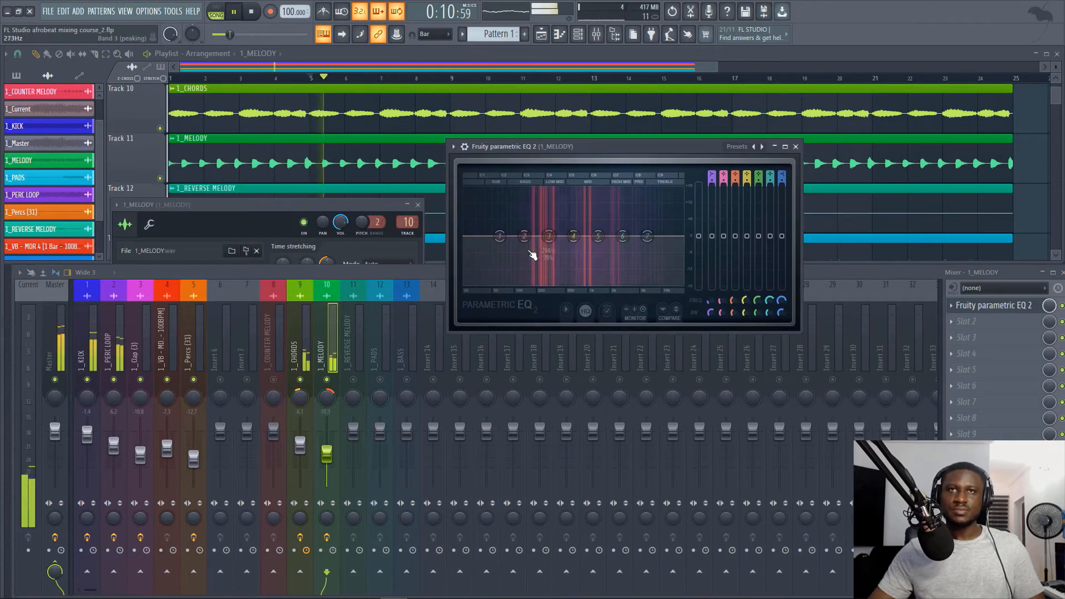
Step: Cut the melody's low end with band 1 of the equalizer, audition it, and close the plugin window
{"action": "key", "text": "space"}
{"action": "left_click_drag", "start_coordinate": [505, 241], "coordinate": [519, 284]}
{"action": "key", "text": "space"}
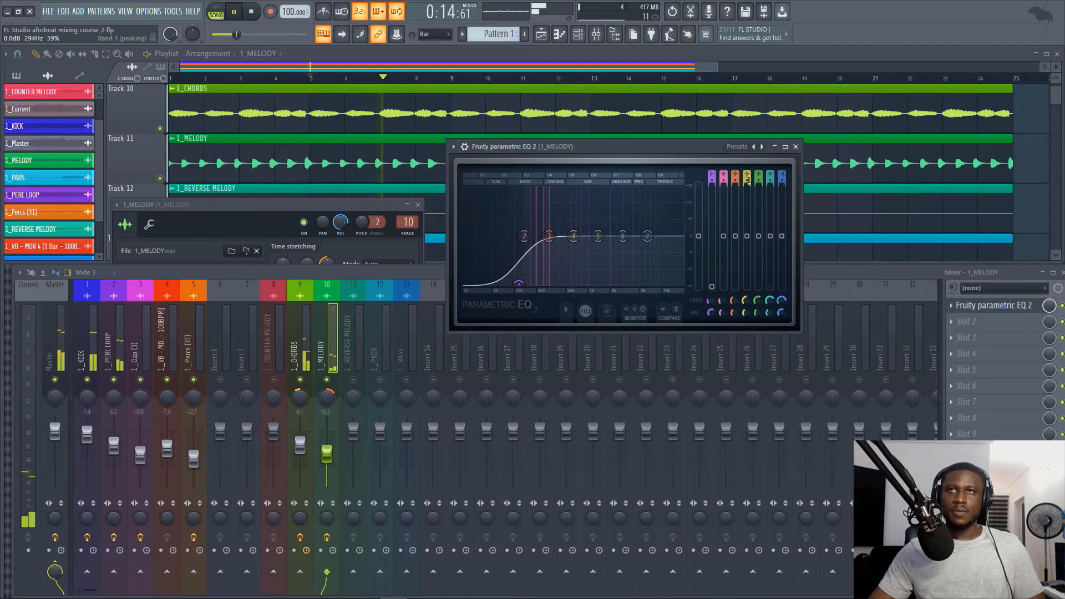
{"action": "left_click", "coordinate": [795, 148]}
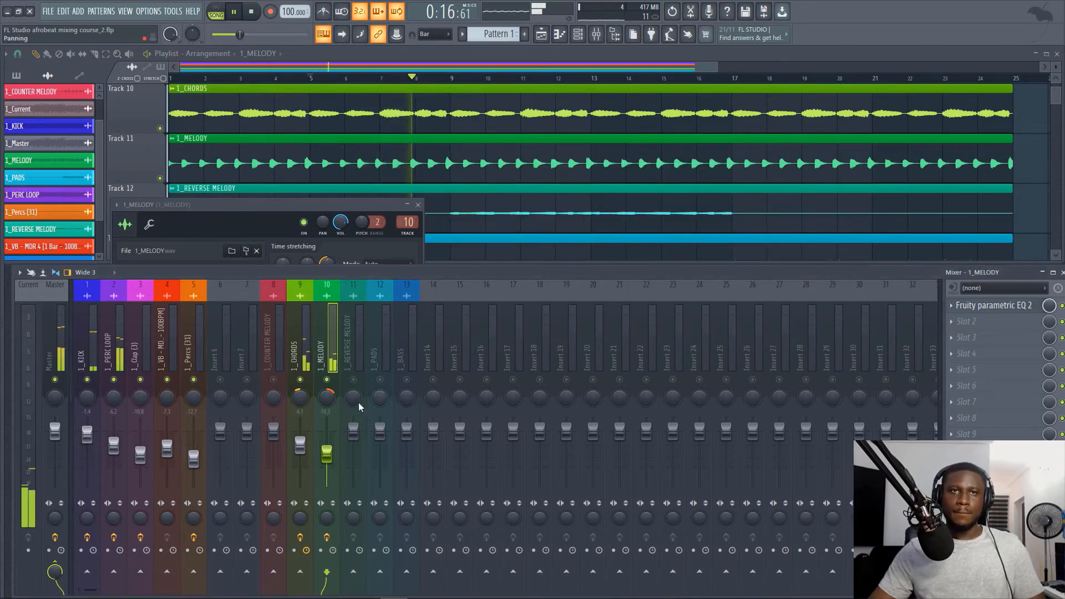
Step: Raise the 1_MELODY fader slightly during playback, stop the song, and close the 1_MELODY channel settings
{"action": "key", "text": "space"}
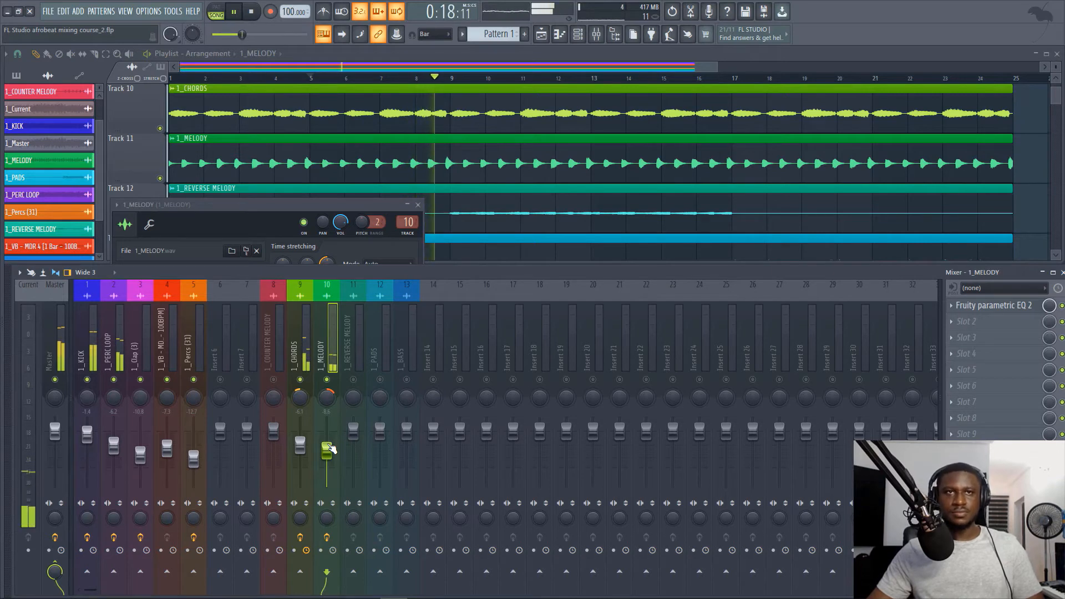
{"action": "key", "text": "space"}
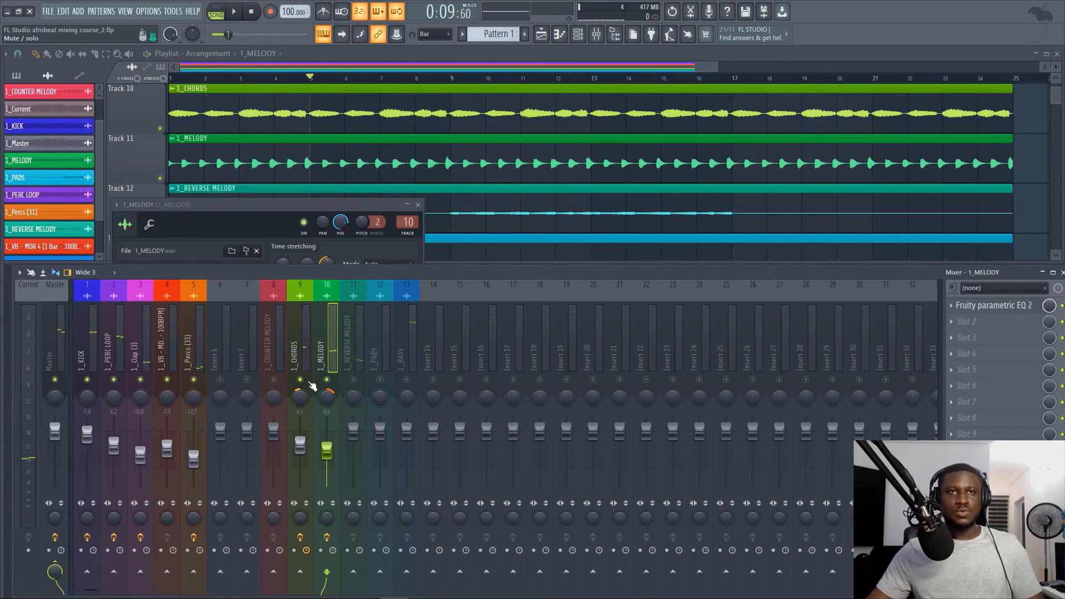
{"action": "left_click", "coordinate": [419, 205]}
Step: Play the song and examine where the chords, melody, reverse melody, pads and bass clips sound in the arrangement
{"action": "scroll", "coordinate": [433, 205], "scroll_direction": "down", "scroll_amount": 2}
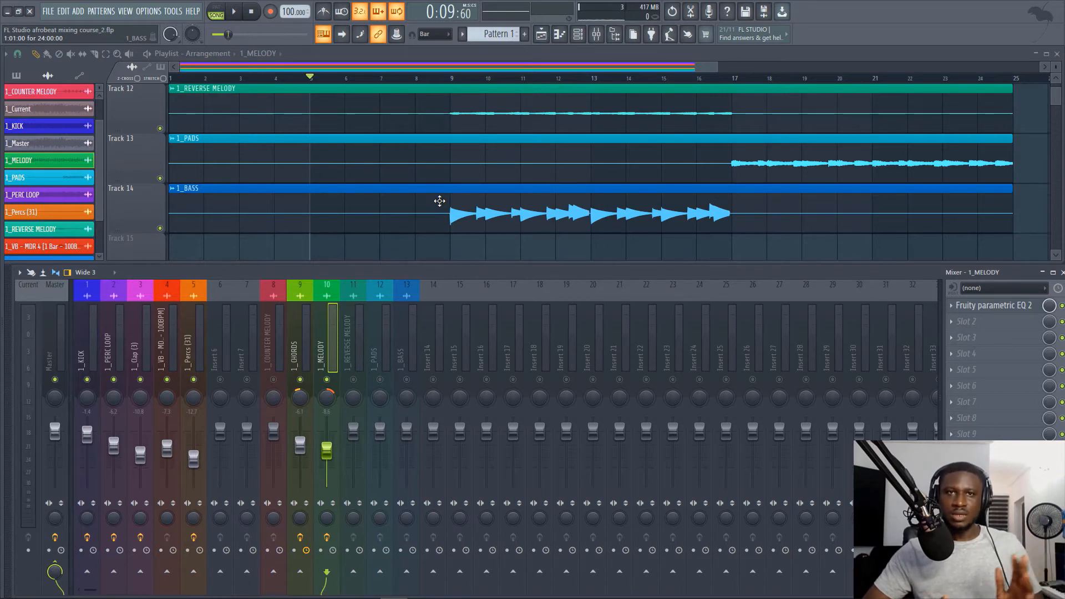
{"action": "key", "text": "space"}
{"action": "scroll", "coordinate": [441, 199], "scroll_direction": "up", "scroll_amount": 3}
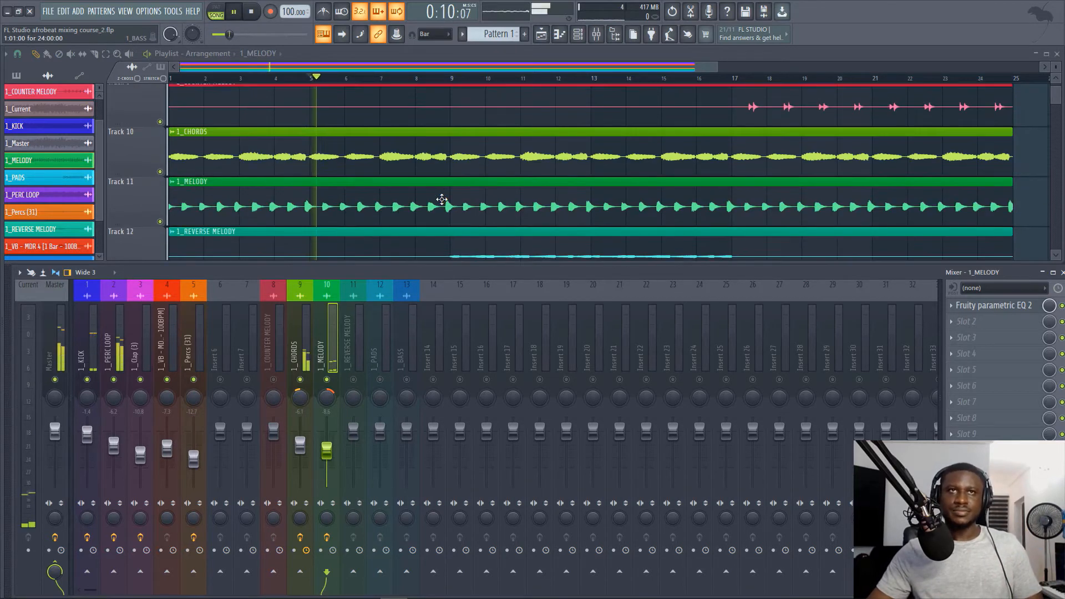
{"action": "scroll", "coordinate": [464, 183], "scroll_direction": "down", "scroll_amount": 3}
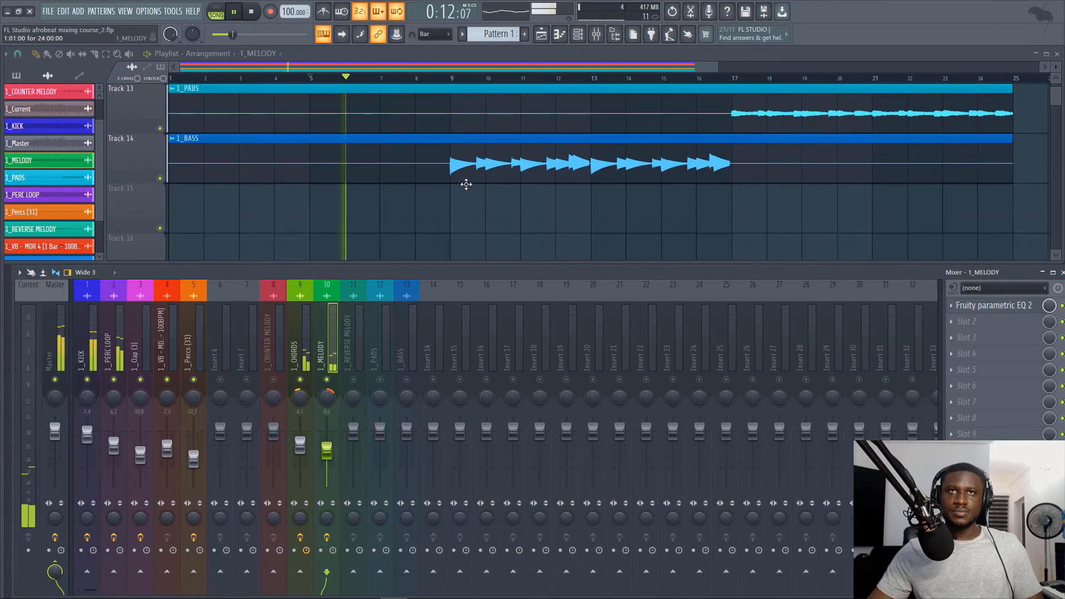
{"action": "scroll", "coordinate": [460, 144], "scroll_direction": "up", "scroll_amount": 3}
{"action": "scroll", "coordinate": [461, 133], "scroll_direction": "down", "scroll_amount": 3}
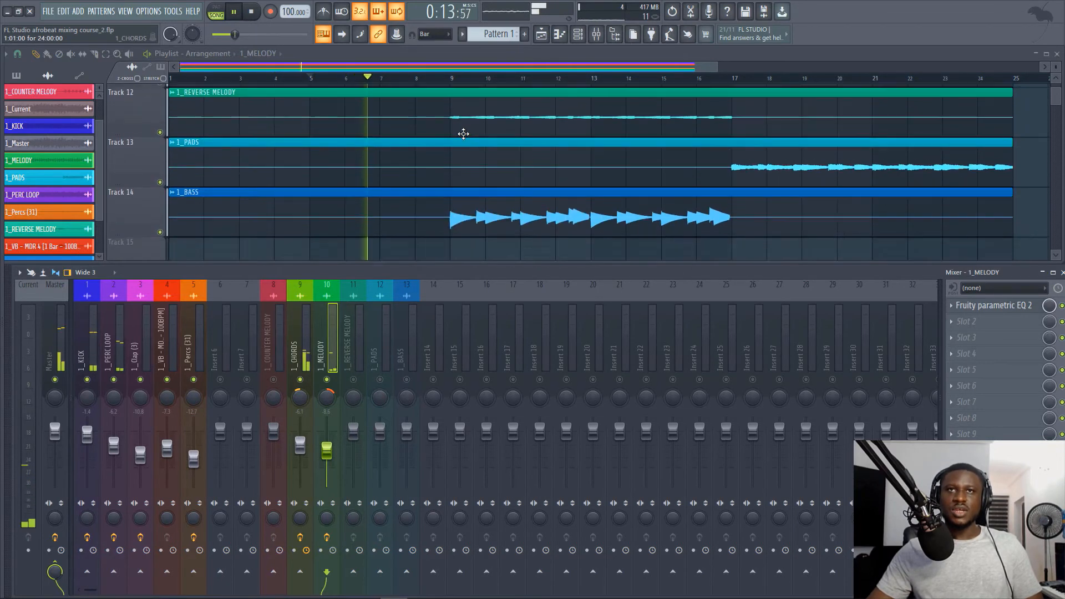
{"action": "key", "text": "space"}
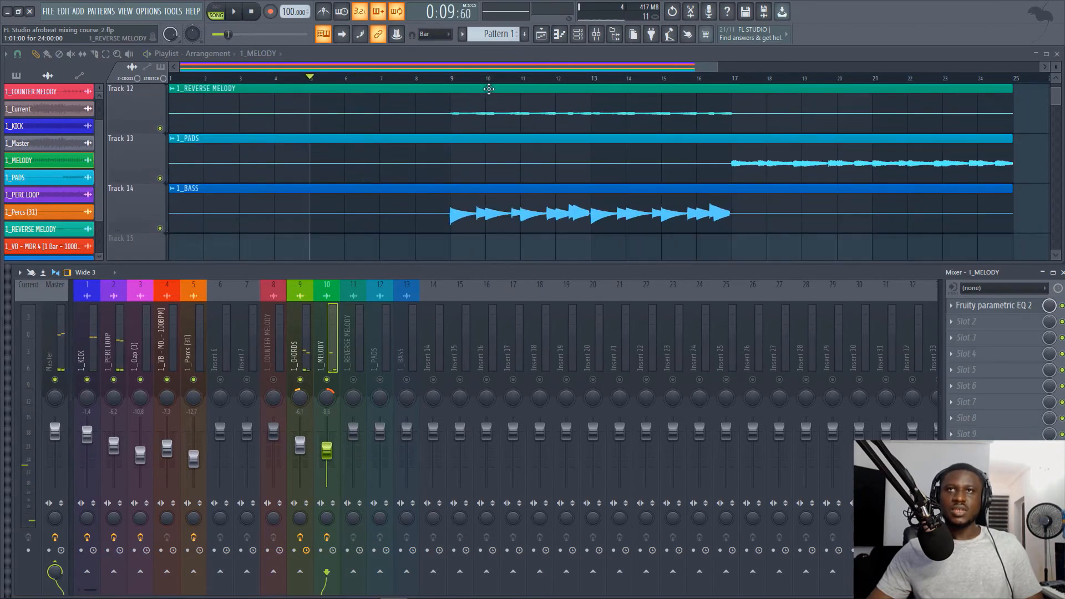
Step: Move the playback position to bar 9 and open the channel settings of the 1_REVERSE MELODY clip
{"action": "left_click", "coordinate": [450, 77]}
{"action": "scroll", "coordinate": [451, 79], "scroll_direction": "down", "scroll_amount": 2}
{"action": "scroll", "coordinate": [435, 198], "scroll_direction": "up", "scroll_amount": 3}
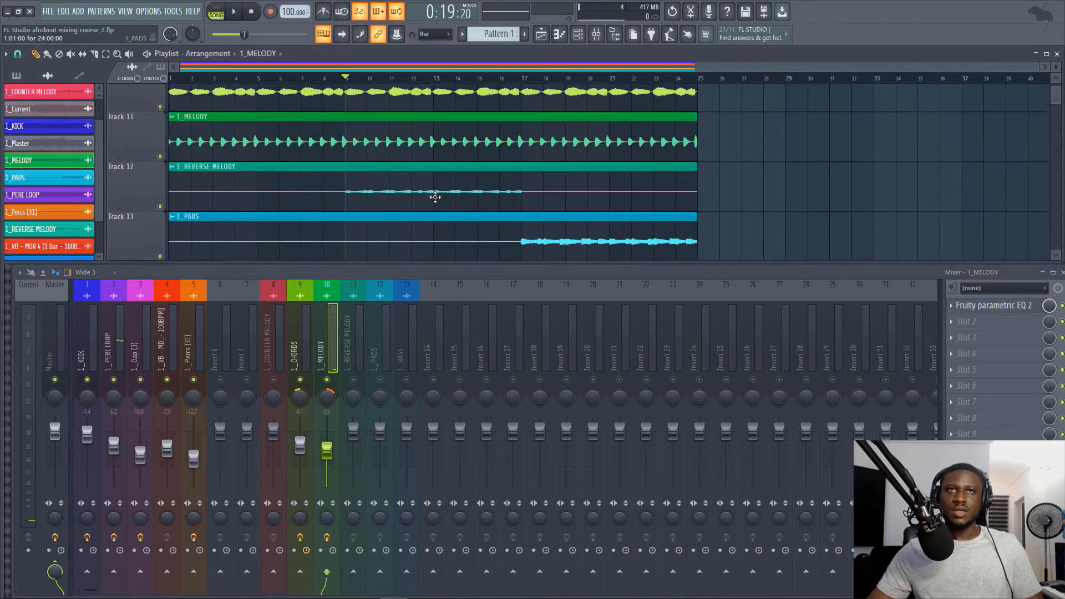
{"action": "scroll", "coordinate": [435, 199], "scroll_direction": "down", "scroll_amount": 3}
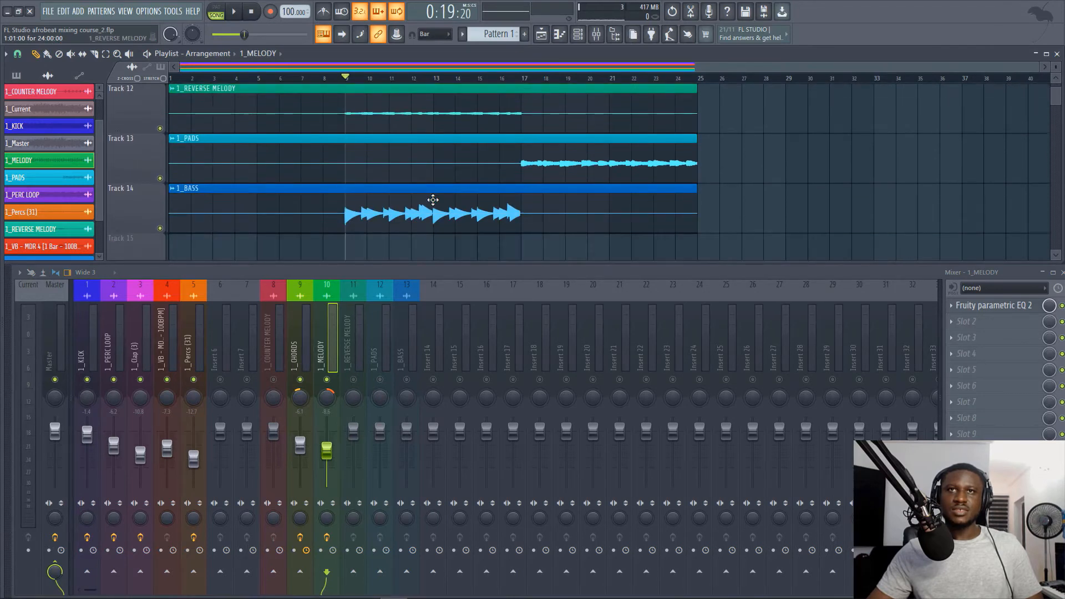
{"action": "scroll", "coordinate": [433, 200], "scroll_direction": "up", "scroll_amount": 1}
{"action": "double_click", "coordinate": [278, 154]}
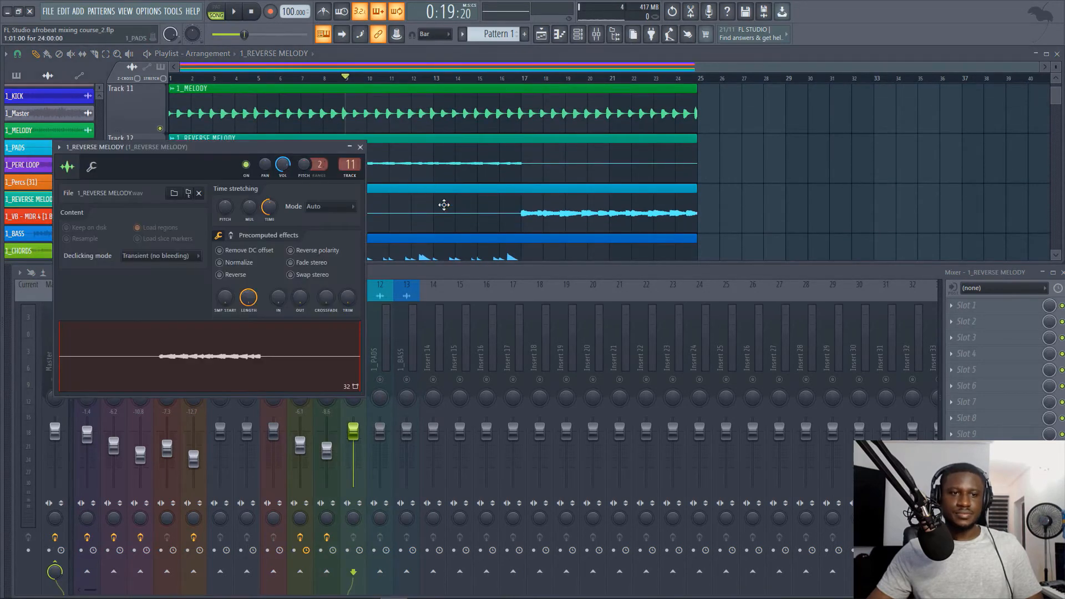
Step: Unmute the 1_REVERSE MELODY mixer track, audition it from bar 9, and close its channel settings
{"action": "key", "text": "space"}
{"action": "left_click", "coordinate": [422, 273]}
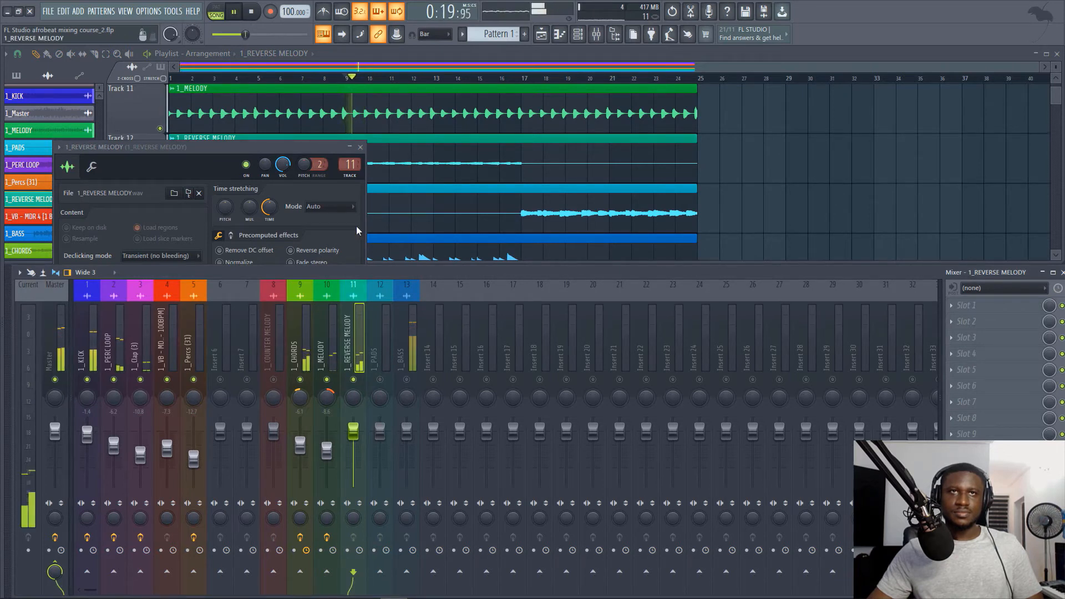
{"action": "left_click", "coordinate": [360, 147]}
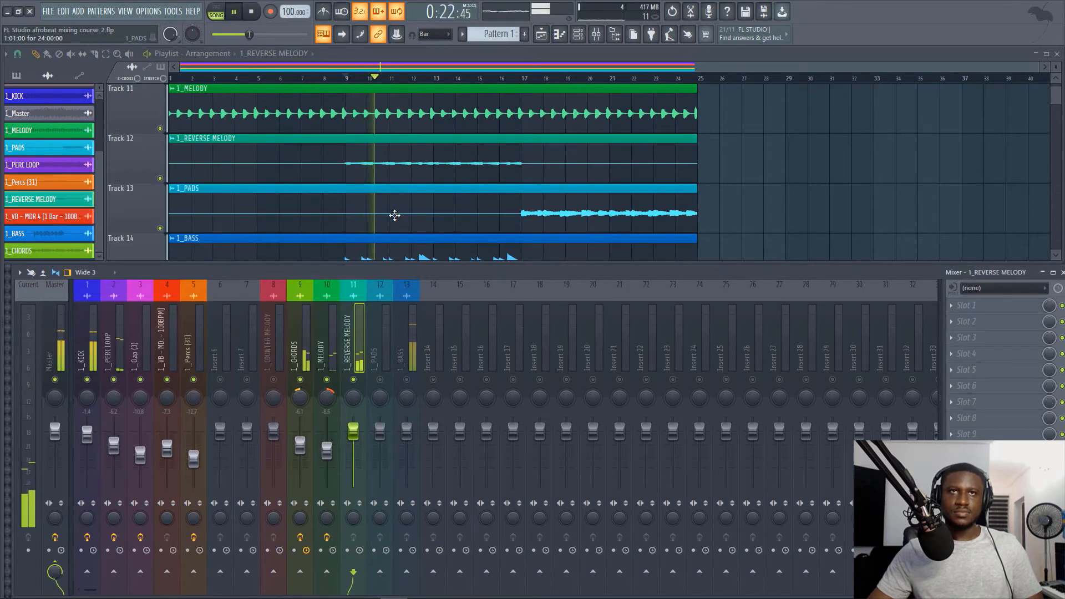
{"action": "key", "text": "space"}
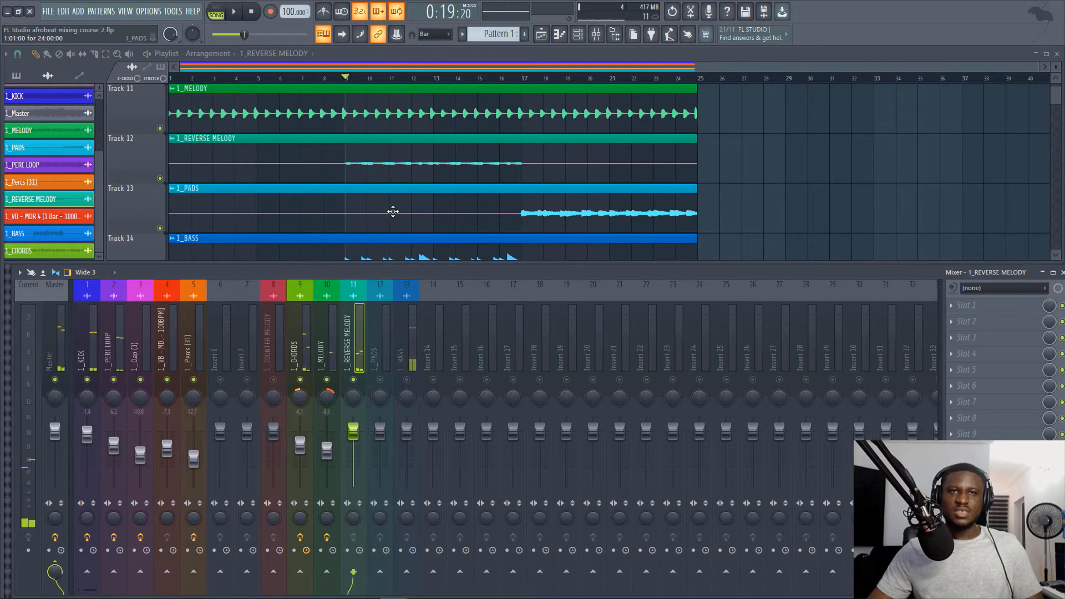
Step: Pull the 1_REVERSE MELODY fader all the way down and bring it up to about -12.9 dB during playback
{"action": "scroll", "coordinate": [392, 209], "scroll_direction": "down", "scroll_amount": 3}
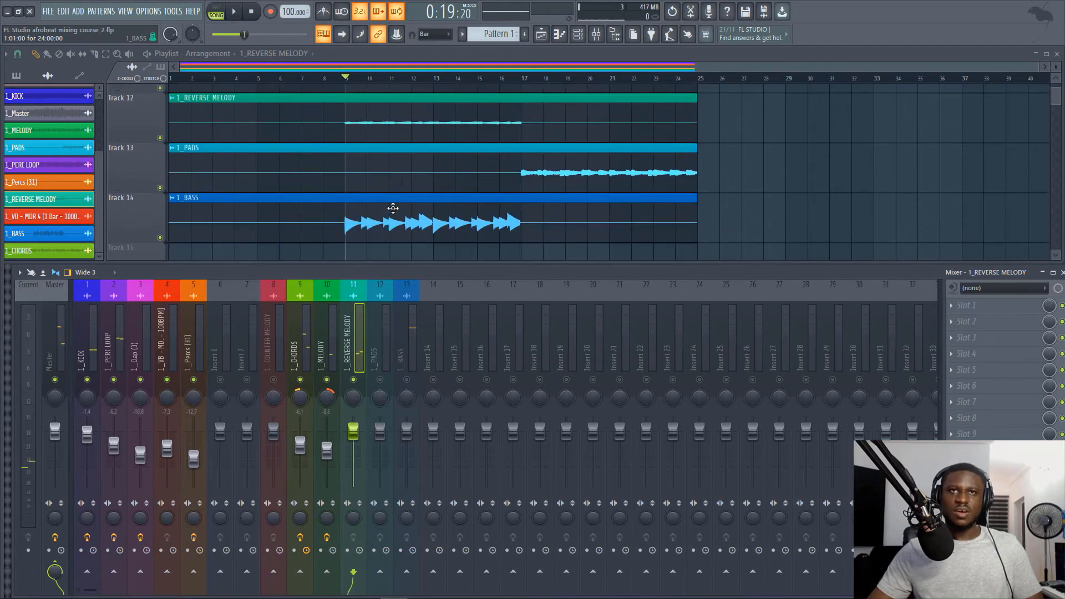
{"action": "left_click_drag", "start_coordinate": [353, 466], "coordinate": [353, 487]}
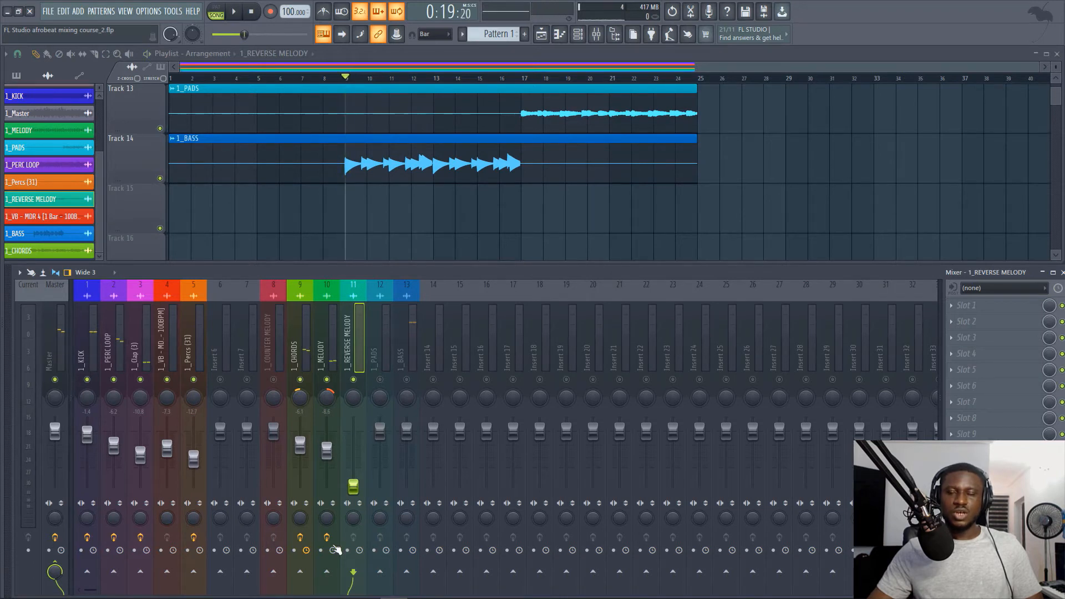
{"action": "key", "text": "space"}
{"action": "left_click_drag", "start_coordinate": [353, 486], "coordinate": [353, 461]}
{"action": "scroll", "coordinate": [414, 174], "scroll_direction": "up", "scroll_amount": 2}
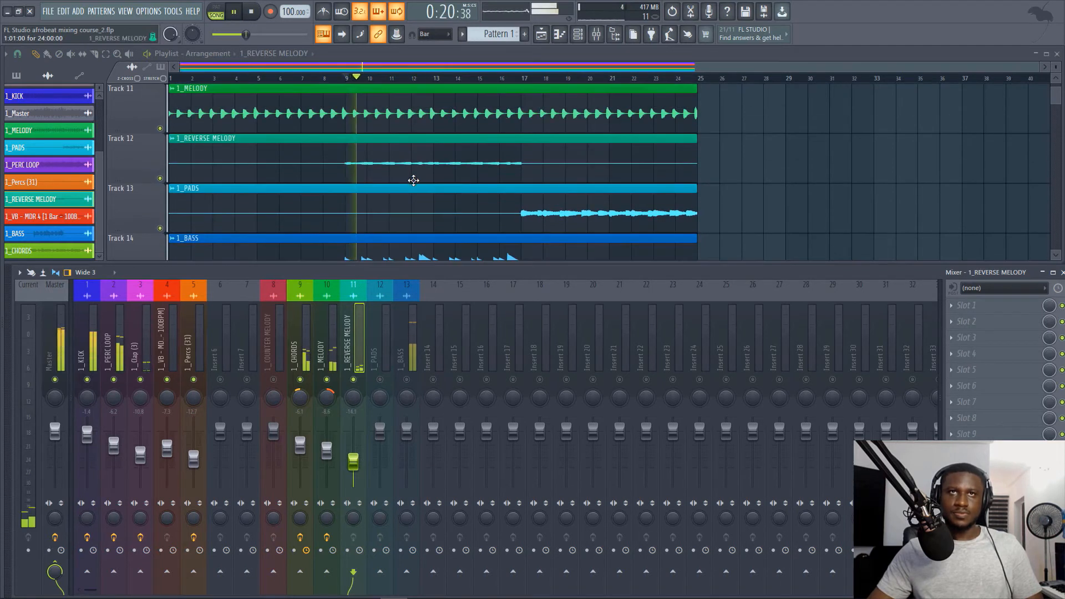
{"action": "left_click_drag", "start_coordinate": [353, 462], "coordinate": [353, 459]}
{"action": "key", "text": "space"}
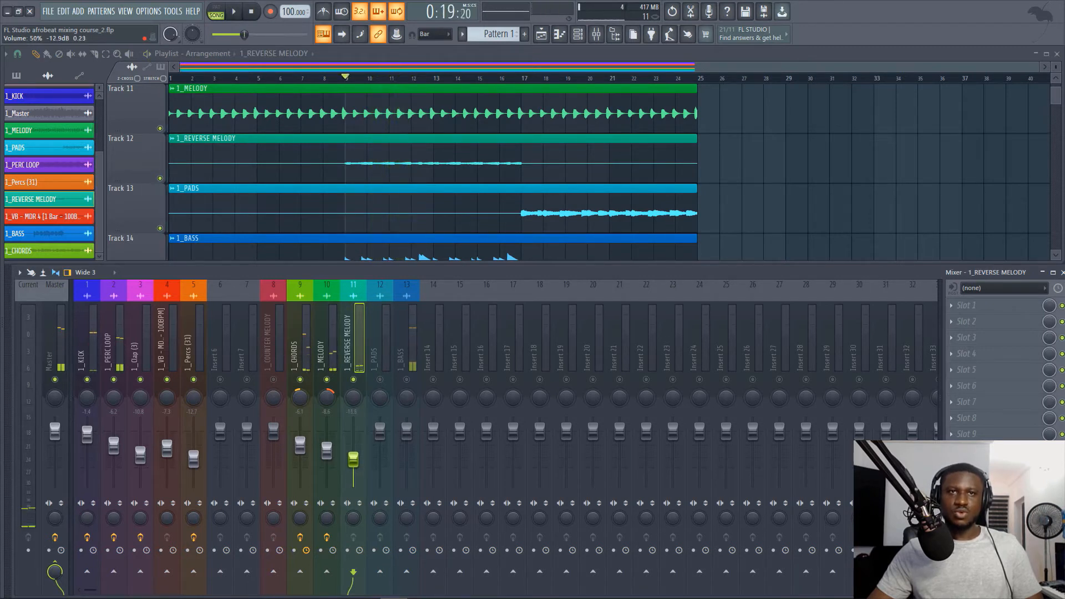
Step: Set the 1_REVERSE MELODY fader to about -16.0 dB while auditioning it against the mix from bar 9
{"action": "key", "text": "space"}
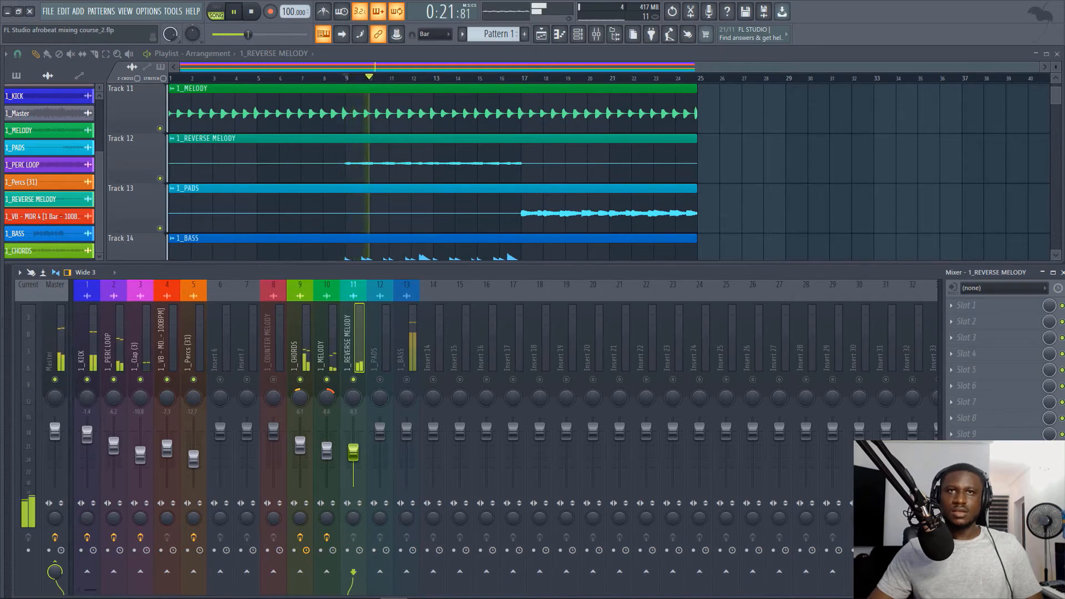
{"action": "key", "text": "space"}
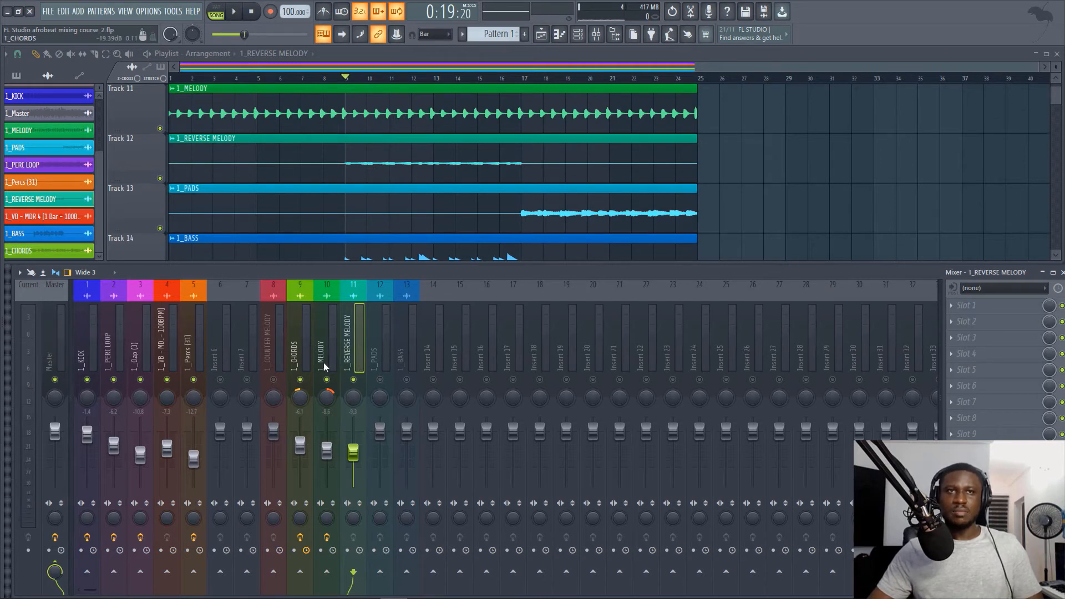
{"action": "key", "text": "space"}
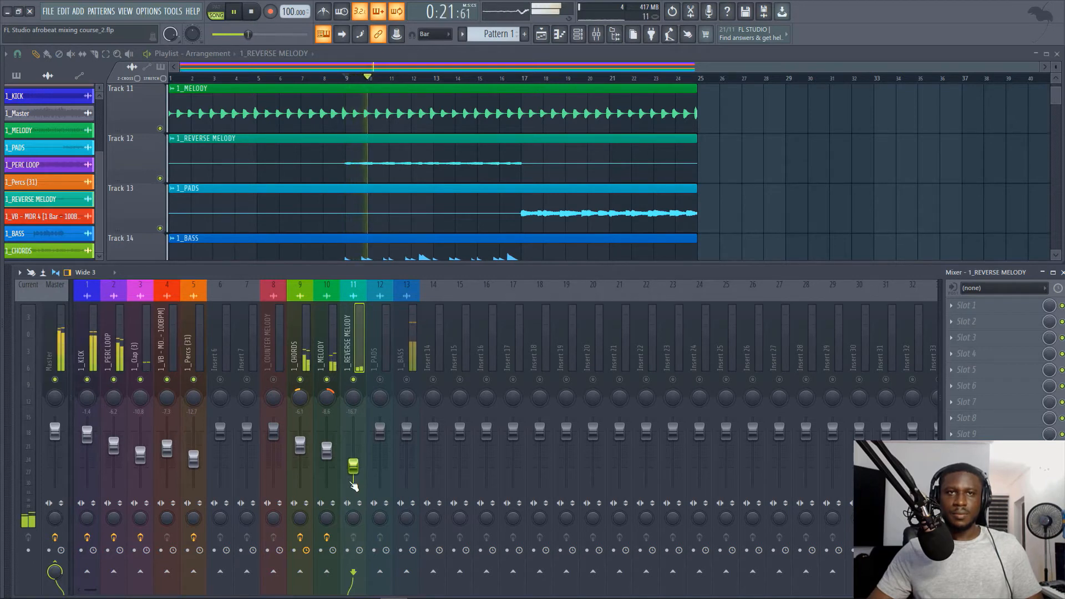
{"action": "left_click_drag", "start_coordinate": [353, 484], "coordinate": [353, 482]}
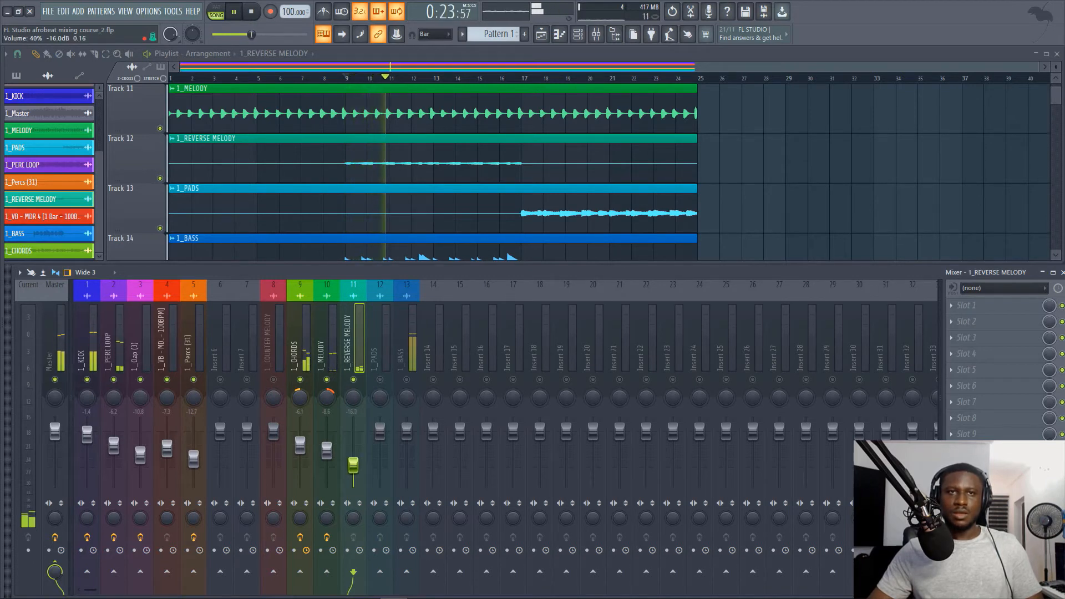
{"action": "key", "text": "space"}
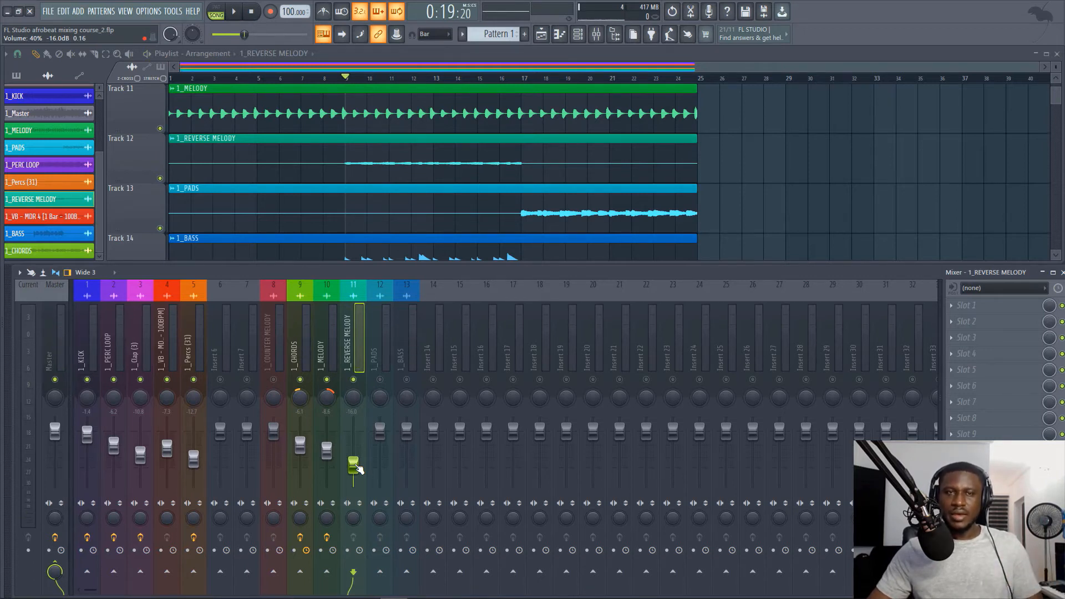
{"action": "key", "text": "space"}
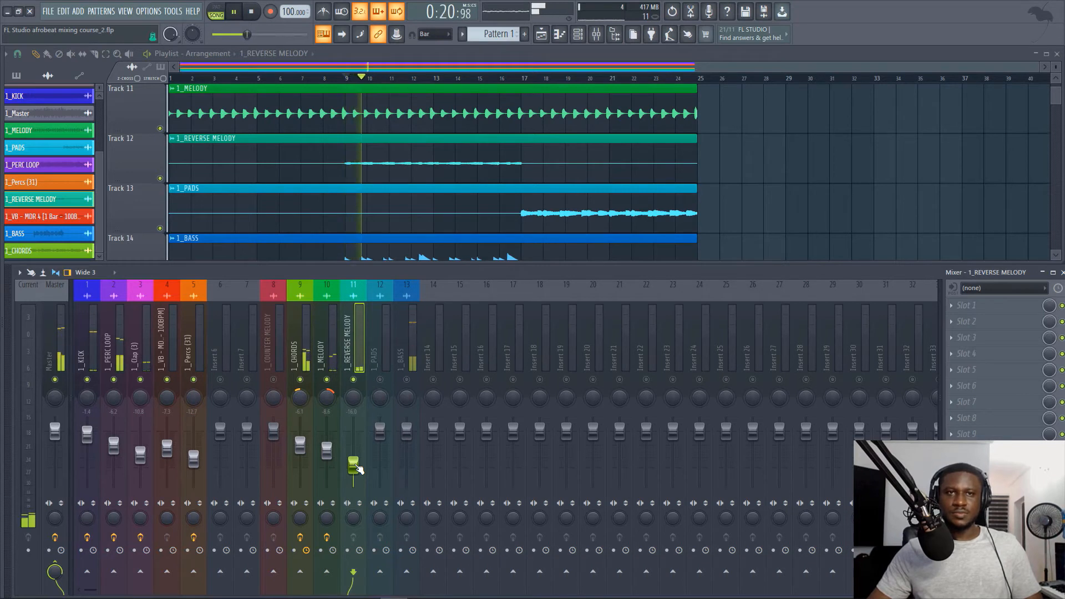
{"action": "mouse_move", "coordinate": [359, 469]}
{"action": "left_mouse_down"}
{"action": "mouse_move", "coordinate": [358, 491]}
{"action": "mouse_move", "coordinate": [353, 465]}
{"action": "left_mouse_up"}
{"action": "key", "text": "space"}
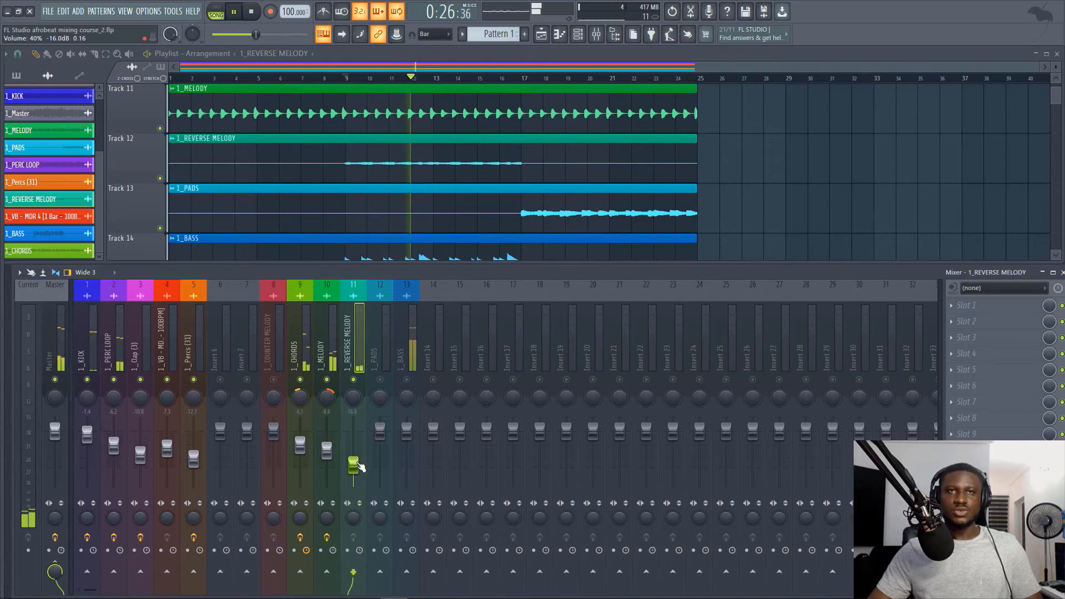
{"action": "key", "text": "space"}
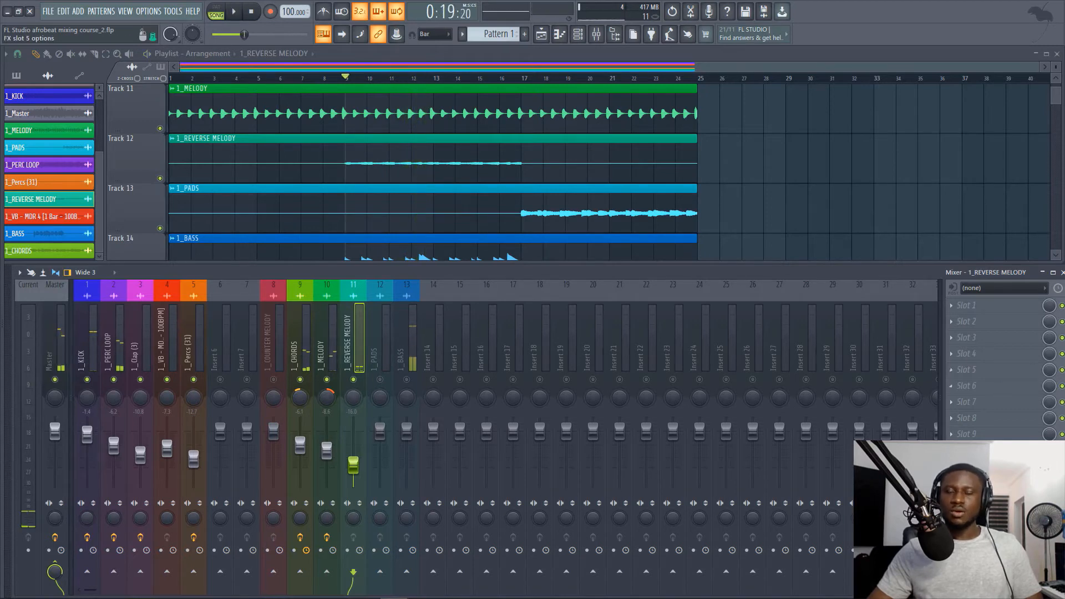
Step: Insert Fruity Parametric EQ 2 on the first effect slot of 1_REVERSE MELODY and roll off its low end with band 1 during playback
{"action": "left_click", "coordinate": [978, 306]}
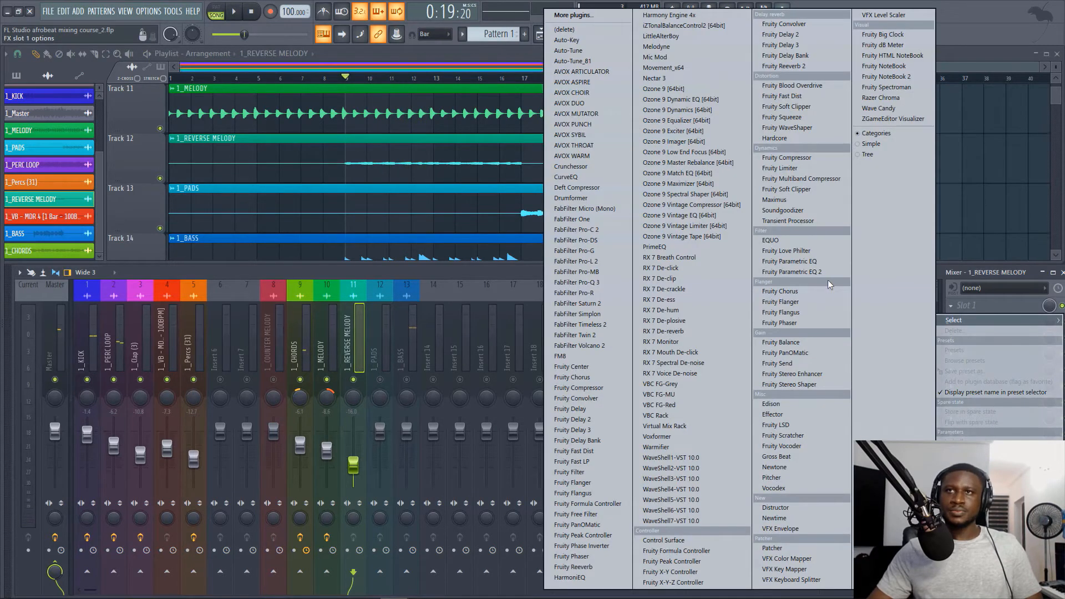
{"action": "left_click", "coordinate": [789, 272]}
{"action": "key", "text": "space"}
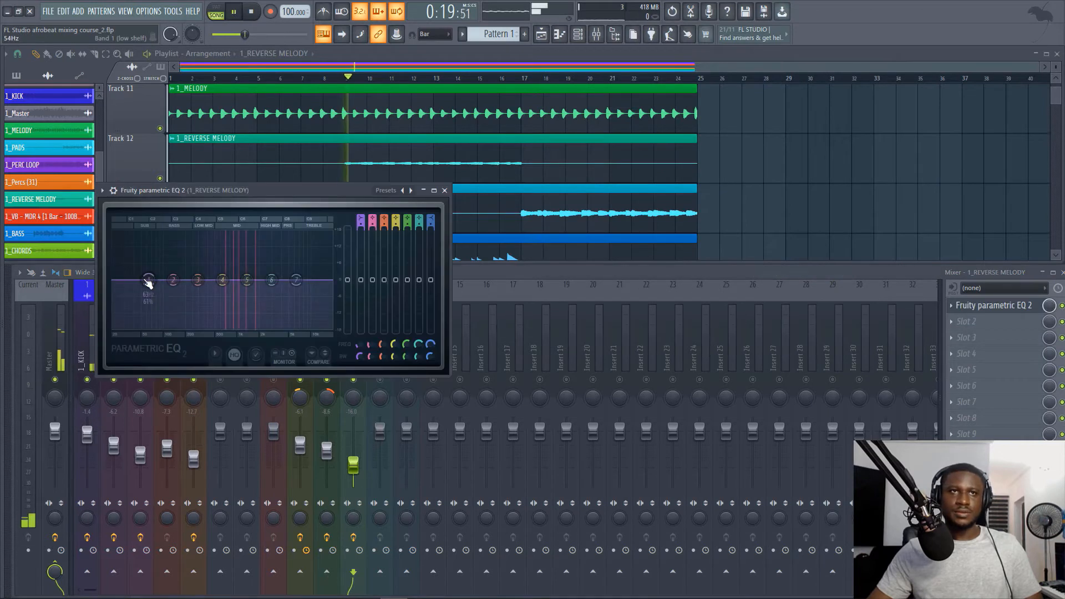
{"action": "left_click_drag", "start_coordinate": [148, 281], "coordinate": [194, 327]}
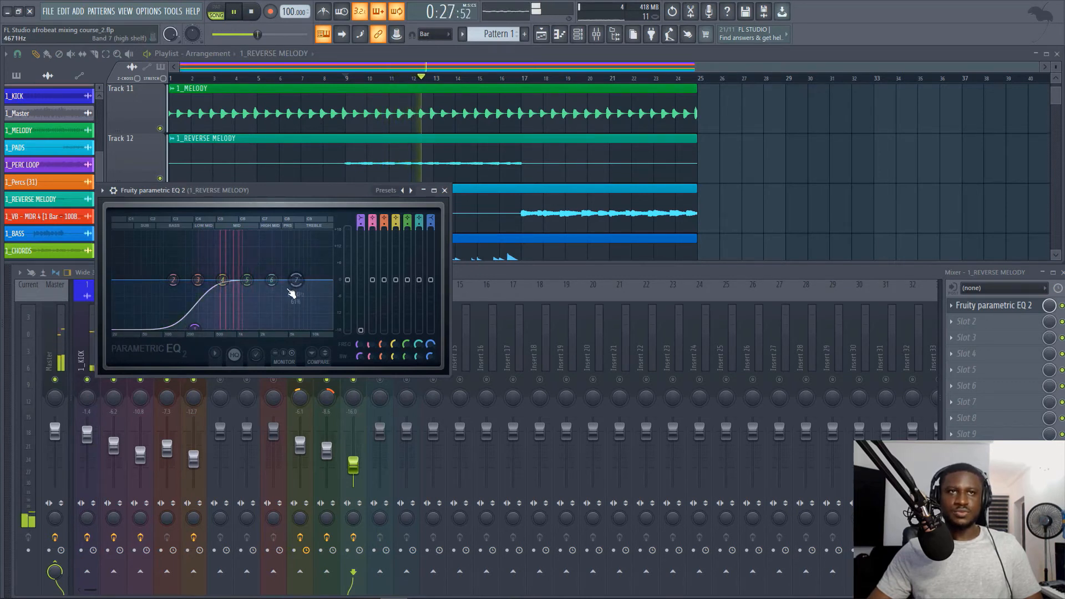
{"action": "left_click", "coordinate": [444, 191]}
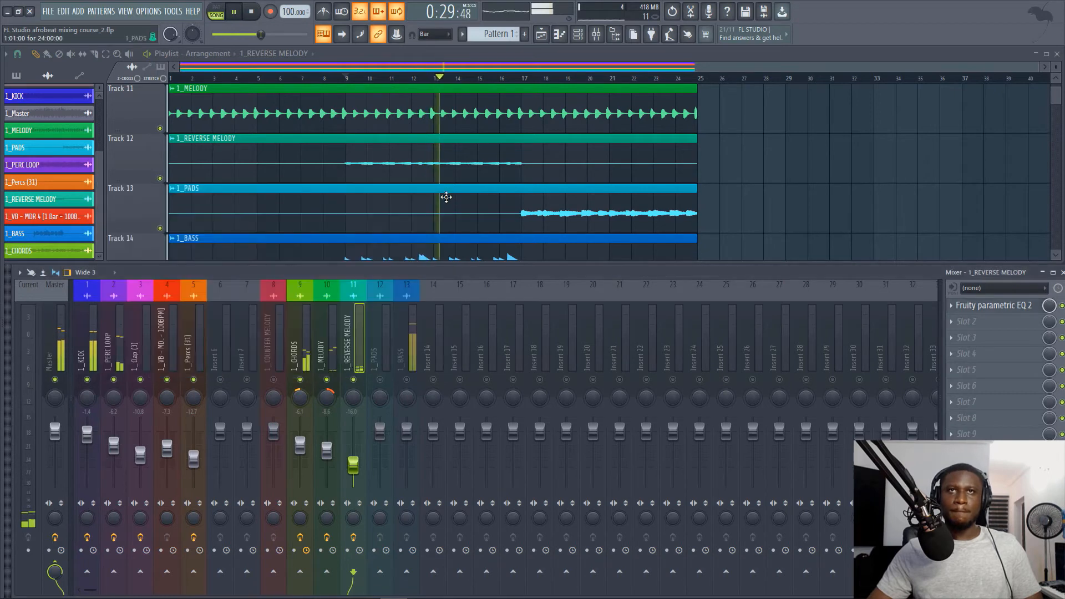
{"action": "scroll", "coordinate": [470, 234], "scroll_direction": "down", "scroll_amount": 2}
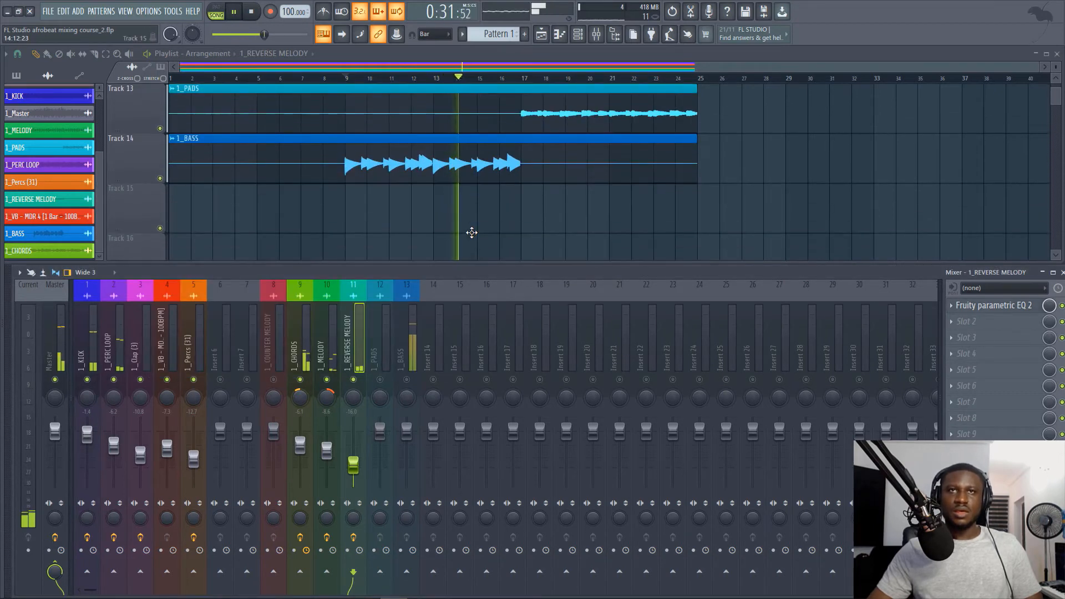
{"action": "key", "text": "space"}
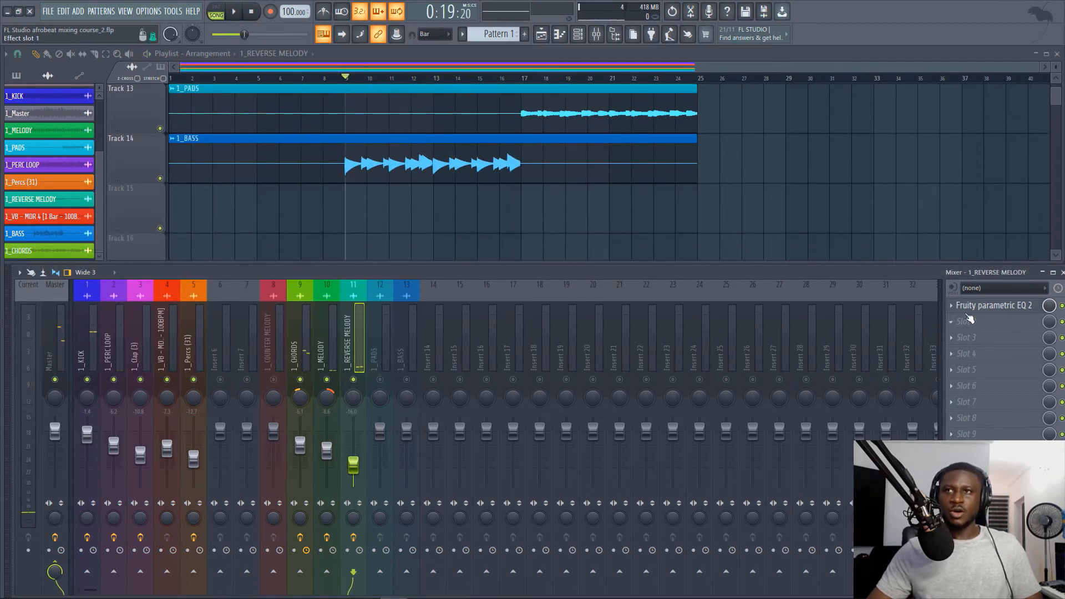
Step: Insert Fruity Reeverb 2 on the second effect slot of 1_REVERSE MELODY and increase its room size
{"action": "left_click", "coordinate": [963, 327]}
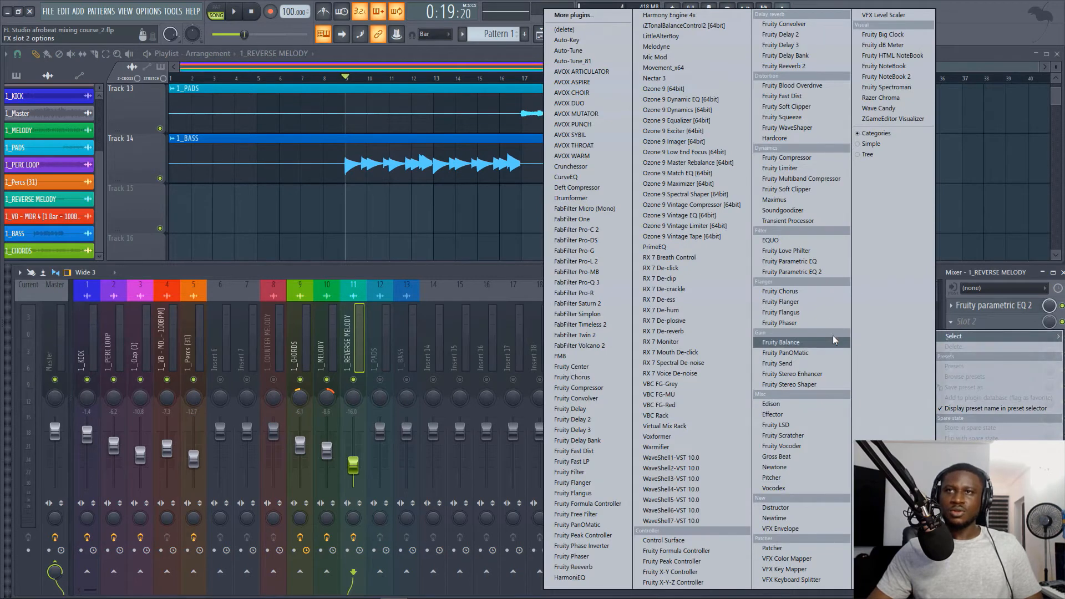
{"action": "left_click", "coordinate": [814, 67]}
{"action": "left_click_drag", "start_coordinate": [318, 210], "coordinate": [629, 306]}
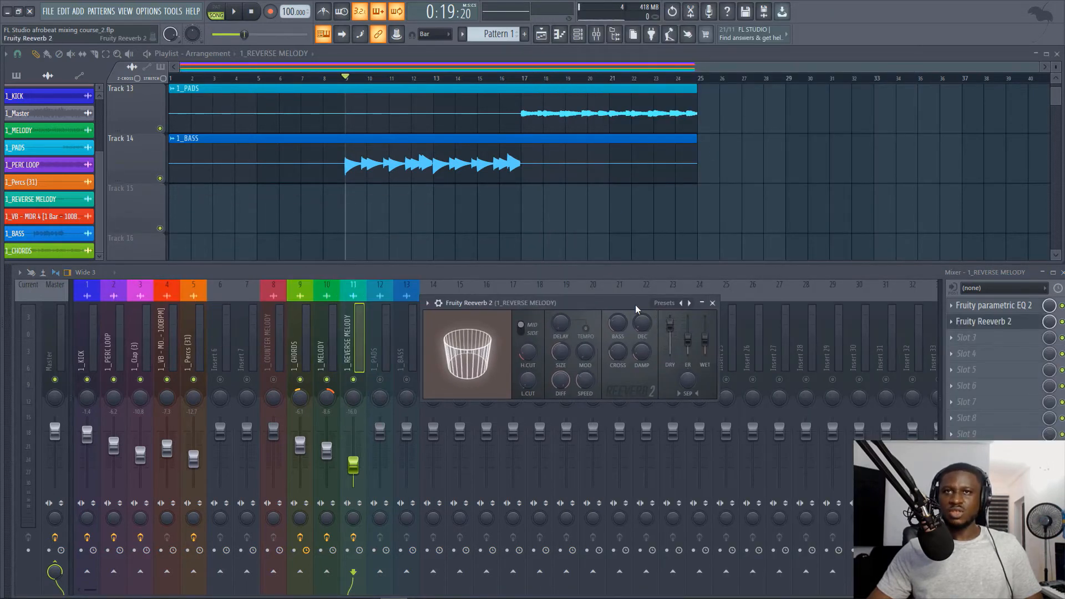
{"action": "key", "text": "space"}
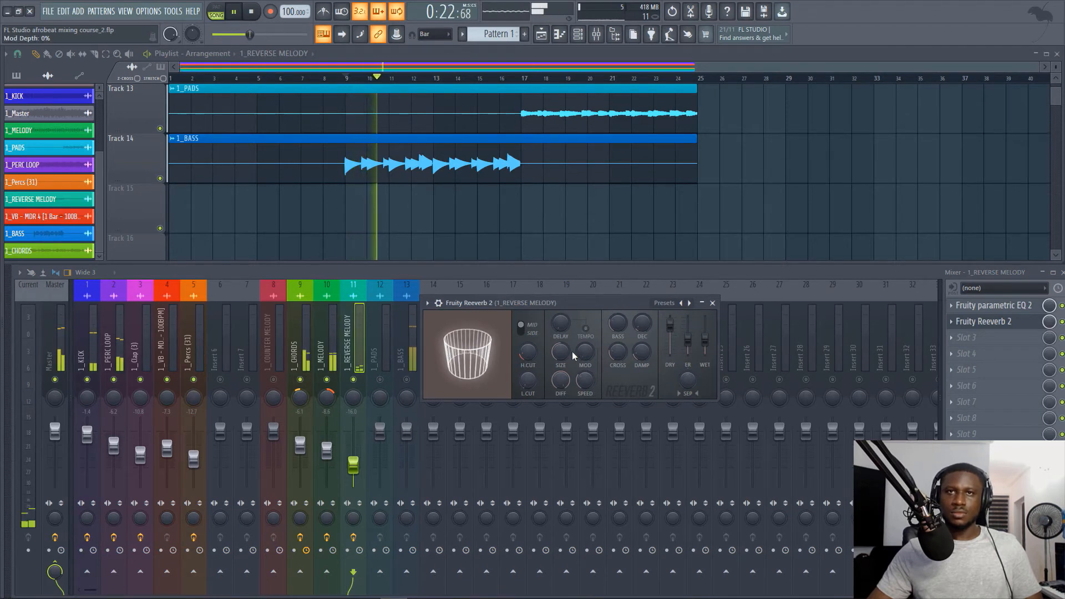
{"action": "key", "text": "space"}
{"action": "mouse_move", "coordinate": [563, 353]}
{"action": "left_mouse_down"}
{"action": "mouse_move", "coordinate": [553, 377]}
{"action": "mouse_move", "coordinate": [566, 355]}
{"action": "left_mouse_up"}
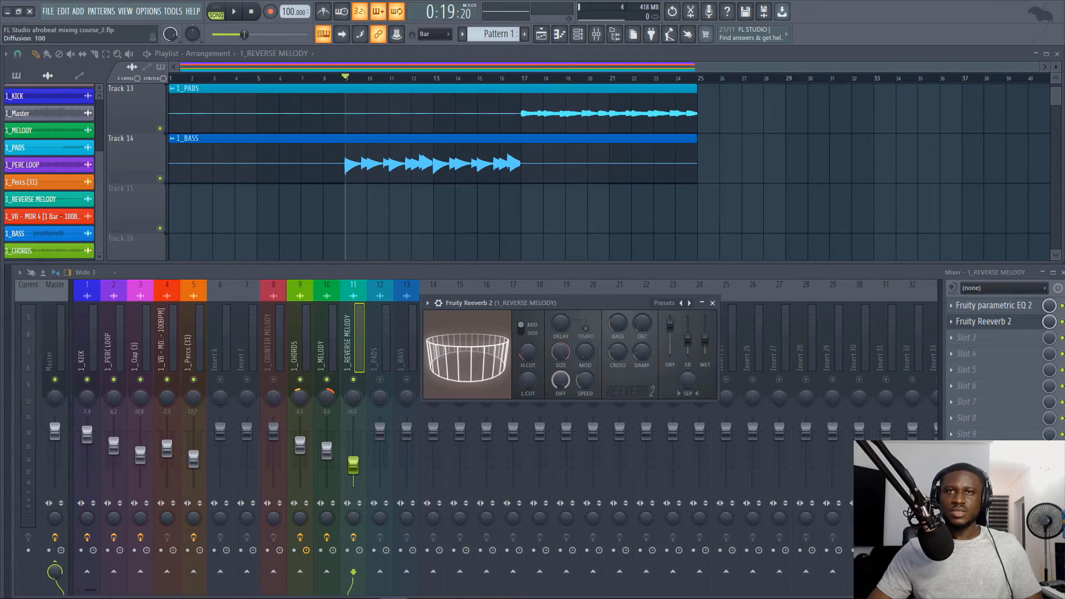
Step: Raise the reverse melody reverb's wet level to 73% while auditioning it from bar 9, and close the reverb window
{"action": "key", "text": "space"}
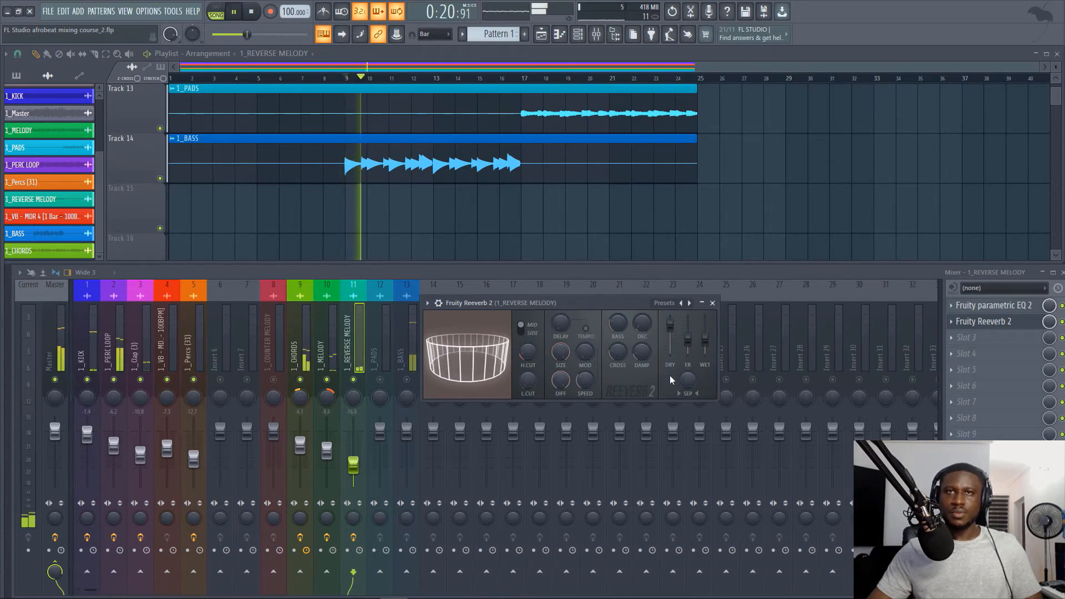
{"action": "key", "text": "space"}
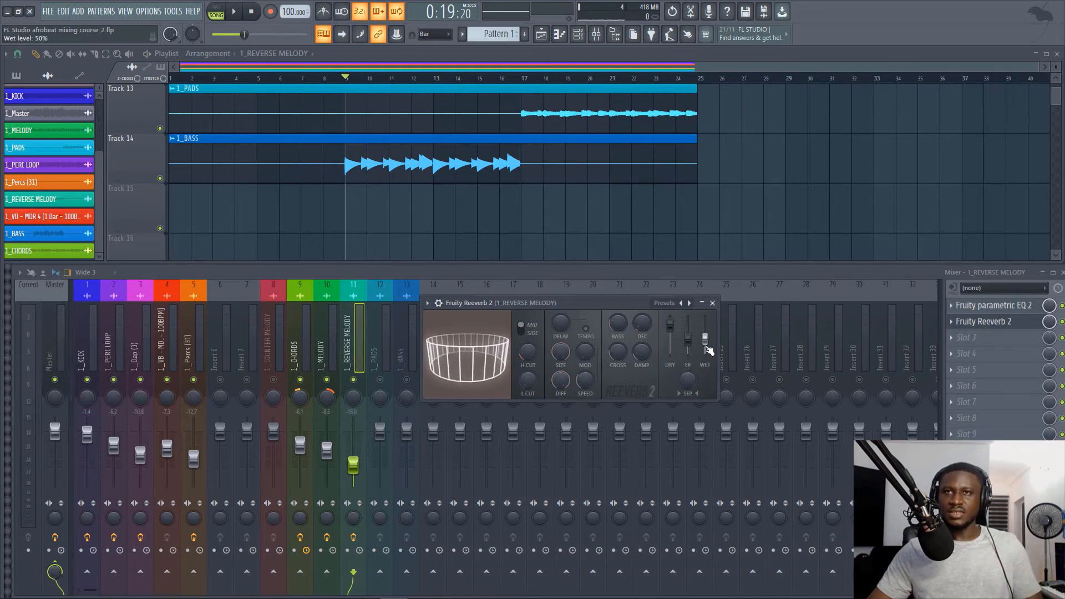
{"action": "scroll", "coordinate": [706, 341], "scroll_direction": "up", "scroll_amount": 1}
{"action": "key", "text": "space"}
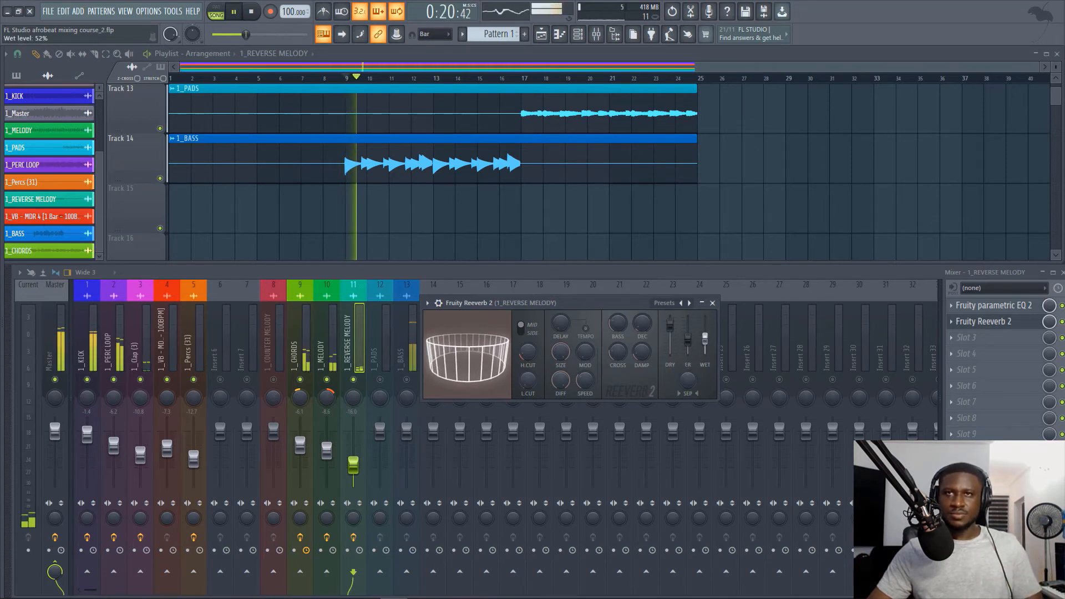
{"action": "scroll", "coordinate": [706, 341], "scroll_direction": "up", "scroll_amount": 8}
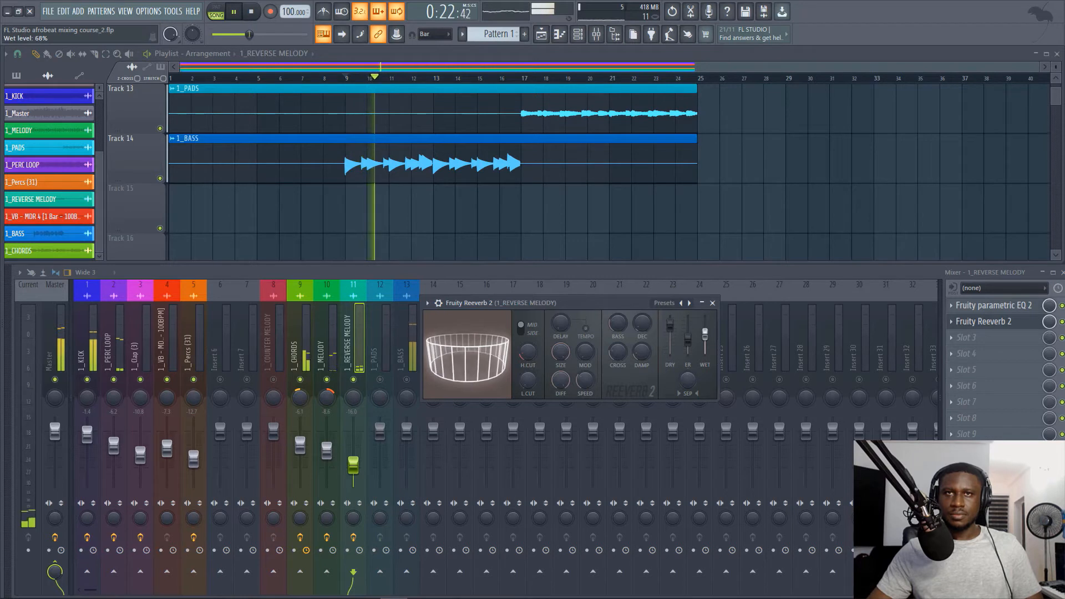
{"action": "key", "text": "space"}
{"action": "key", "text": "space"}
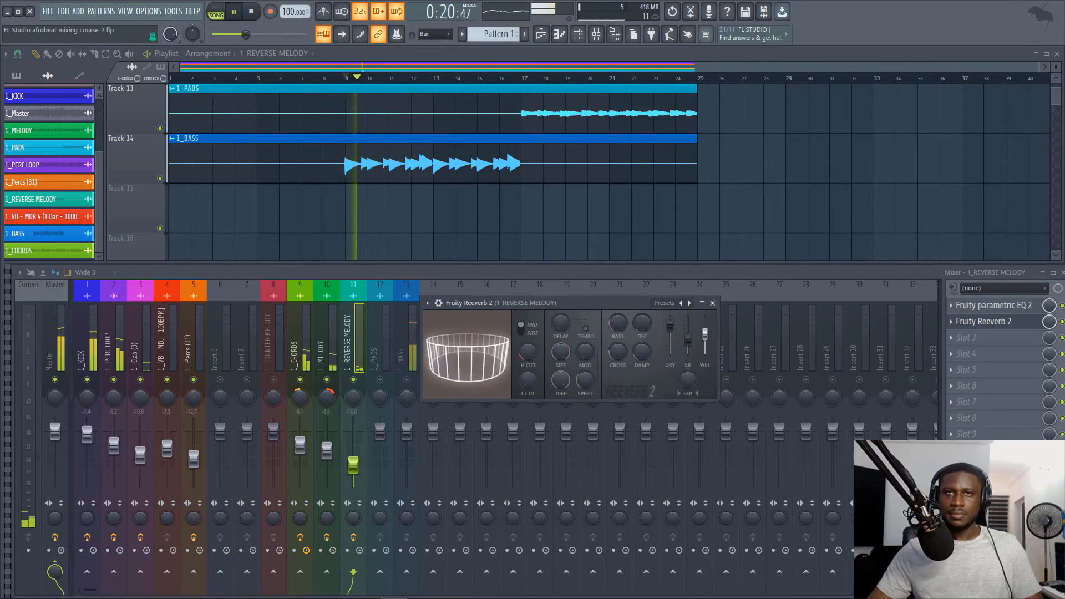
{"action": "scroll", "coordinate": [706, 335], "scroll_direction": "up", "scroll_amount": 3}
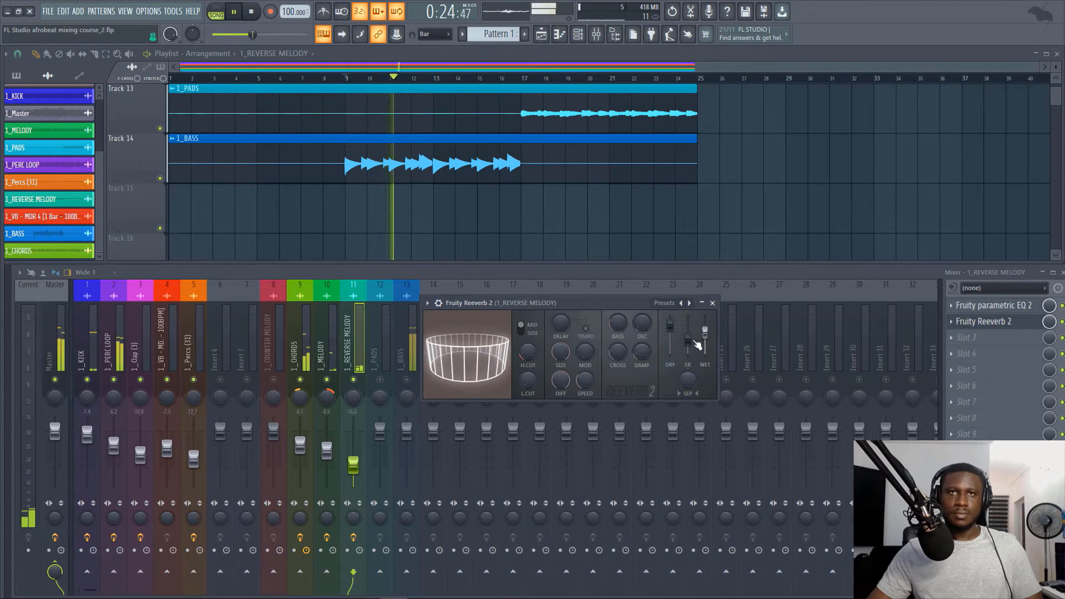
{"action": "key", "text": "space"}
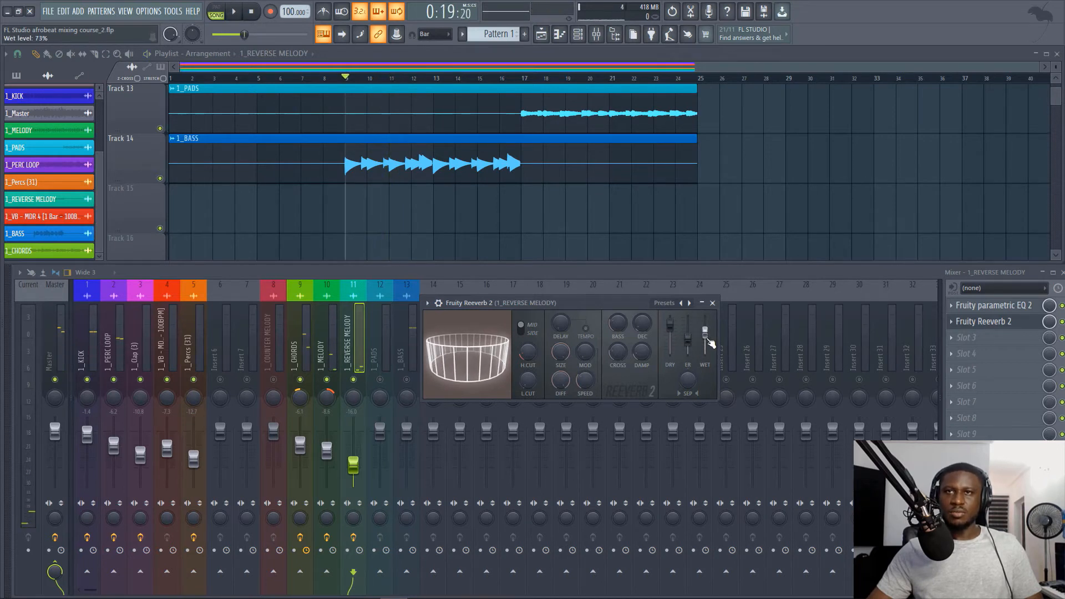
{"action": "mouse_move", "coordinate": [690, 335]}
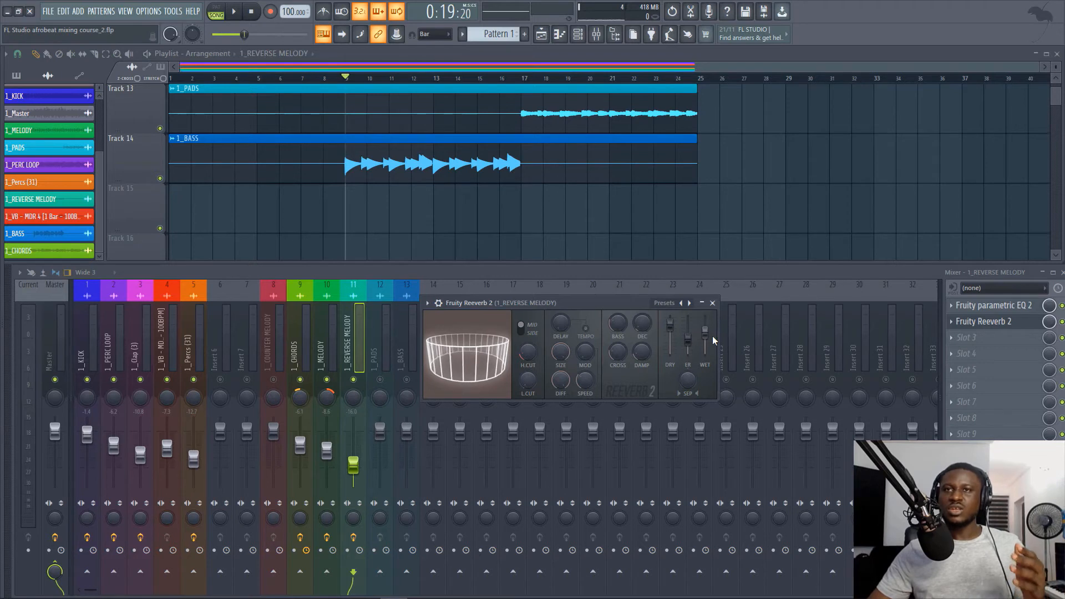
{"action": "key", "text": "space"}
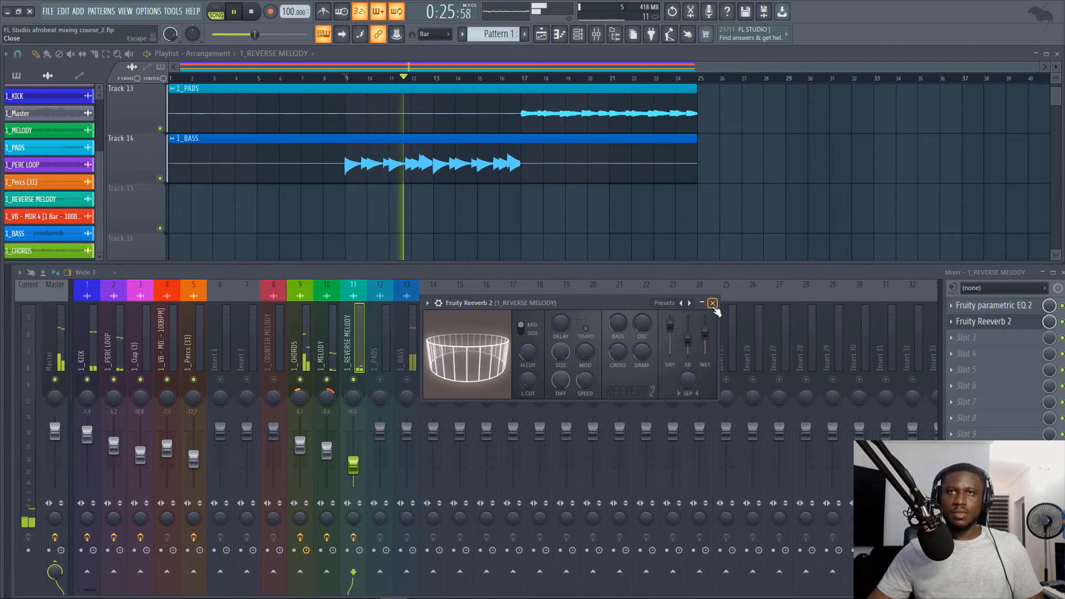
{"action": "left_click", "coordinate": [713, 304]}
{"action": "key", "text": "space"}
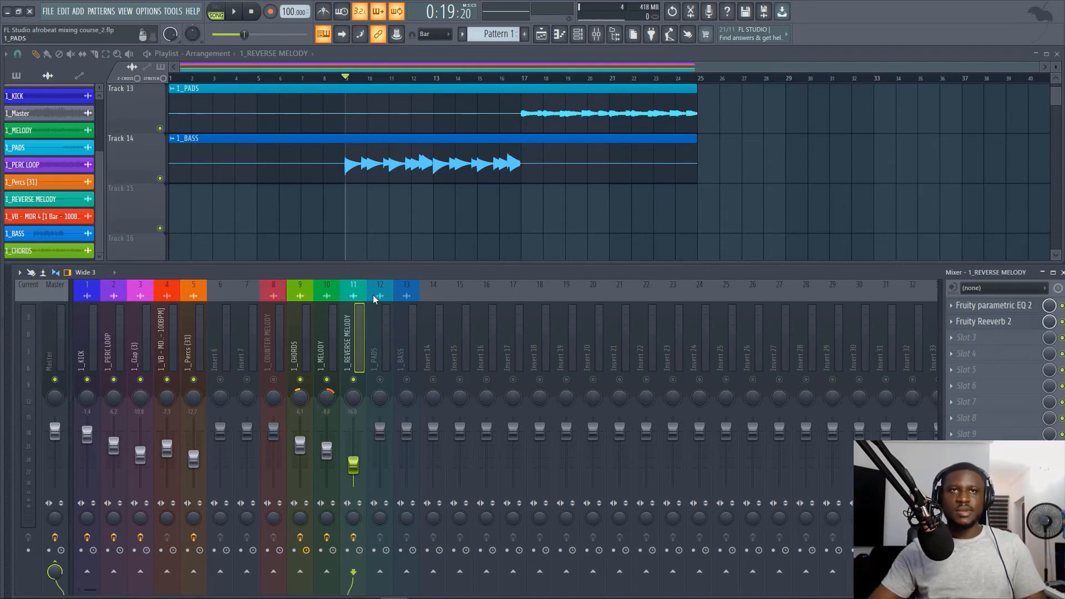
Step: Replay the mix from bar 9 and examine how the reverse melody with reverb sits among the other tracks
{"action": "key", "text": "space"}
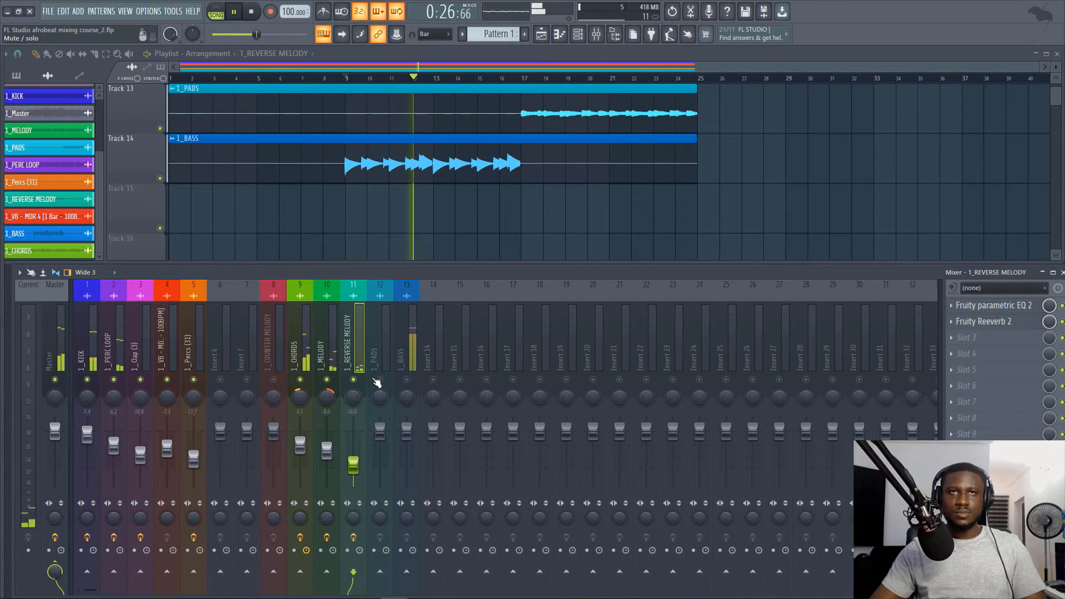
{"action": "key", "text": "space"}
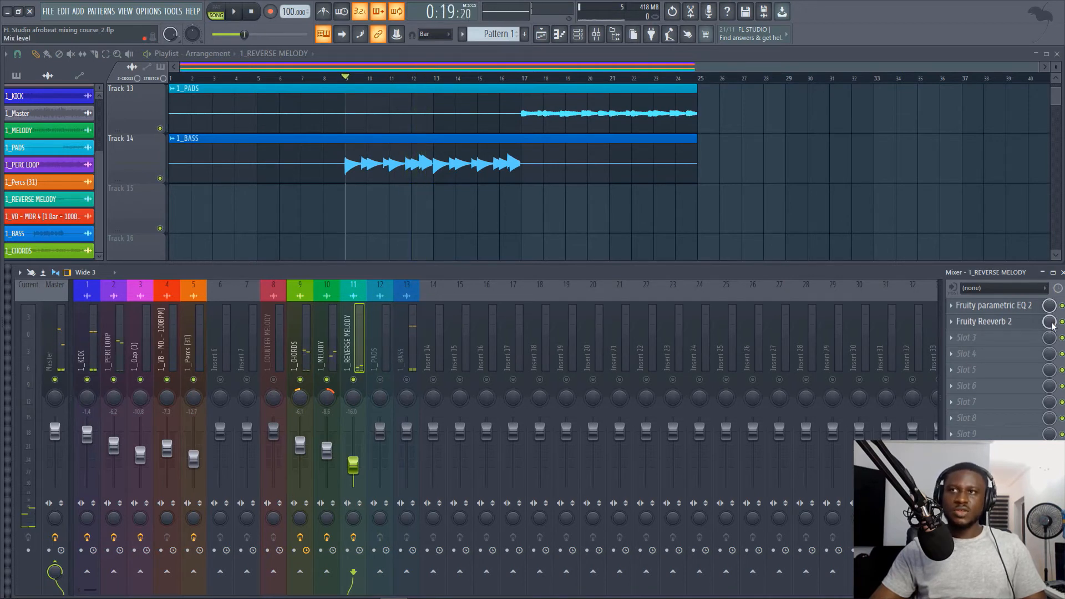
{"action": "key", "text": "space"}
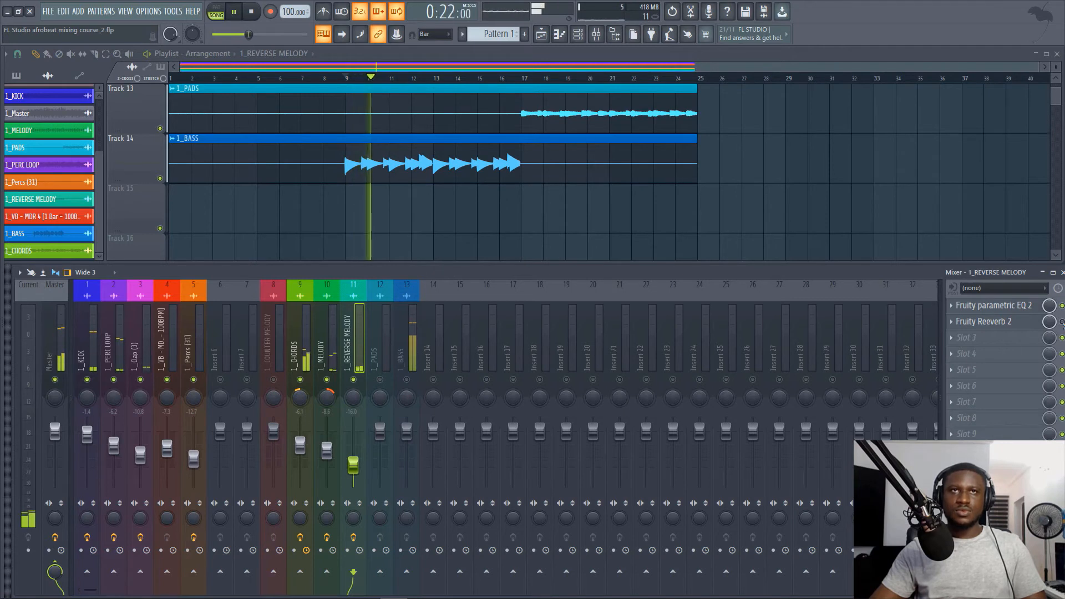
{"action": "key", "text": "space"}
{"action": "key", "text": "space"}
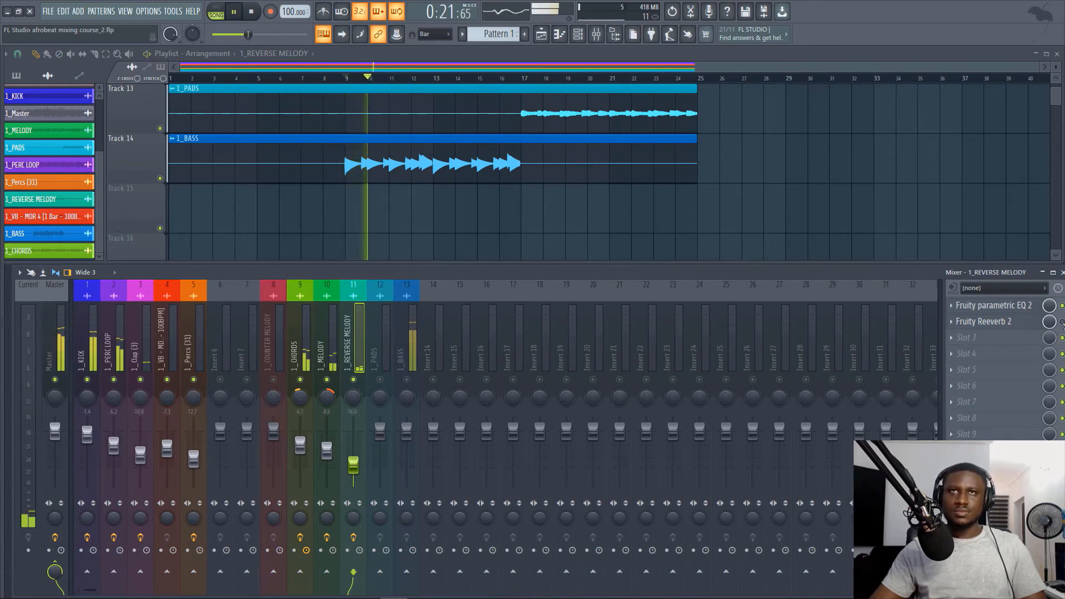
{"action": "key", "text": "space"}
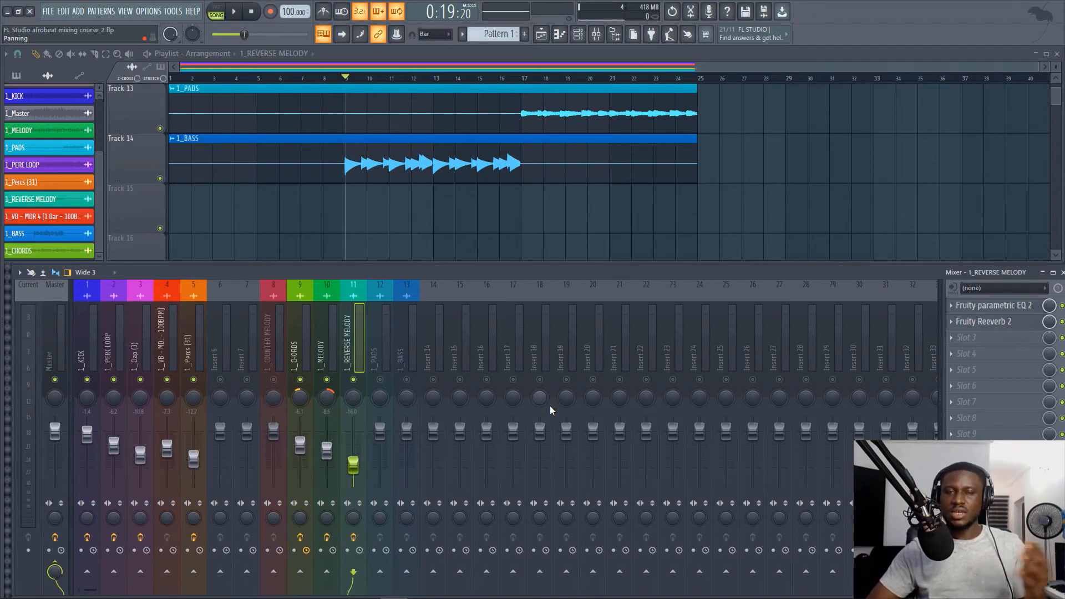
{"action": "key", "text": "space"}
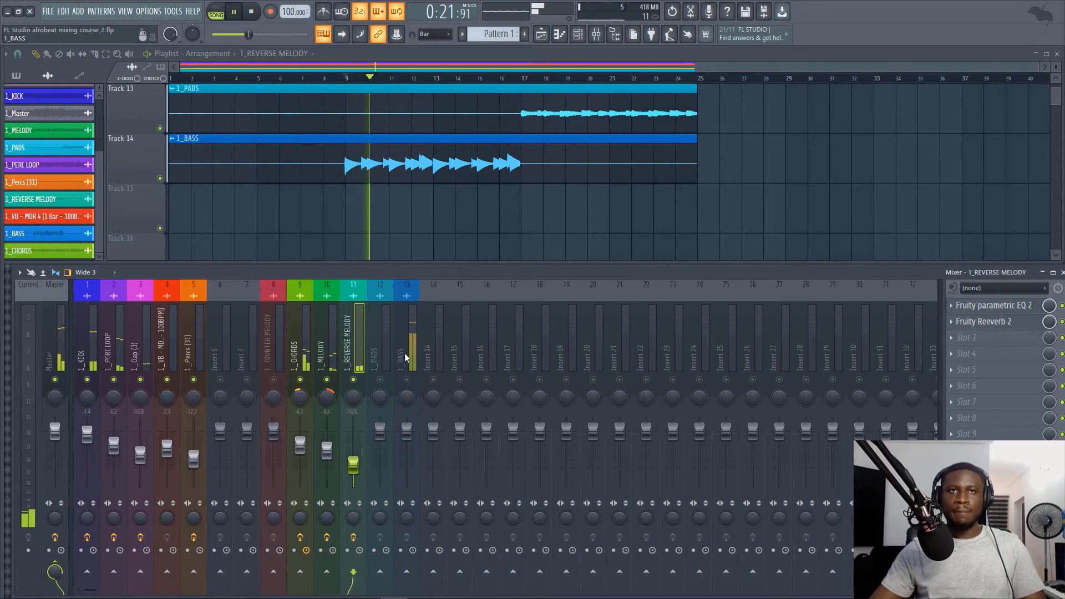
{"action": "scroll", "coordinate": [407, 230], "scroll_direction": "up", "scroll_amount": 2}
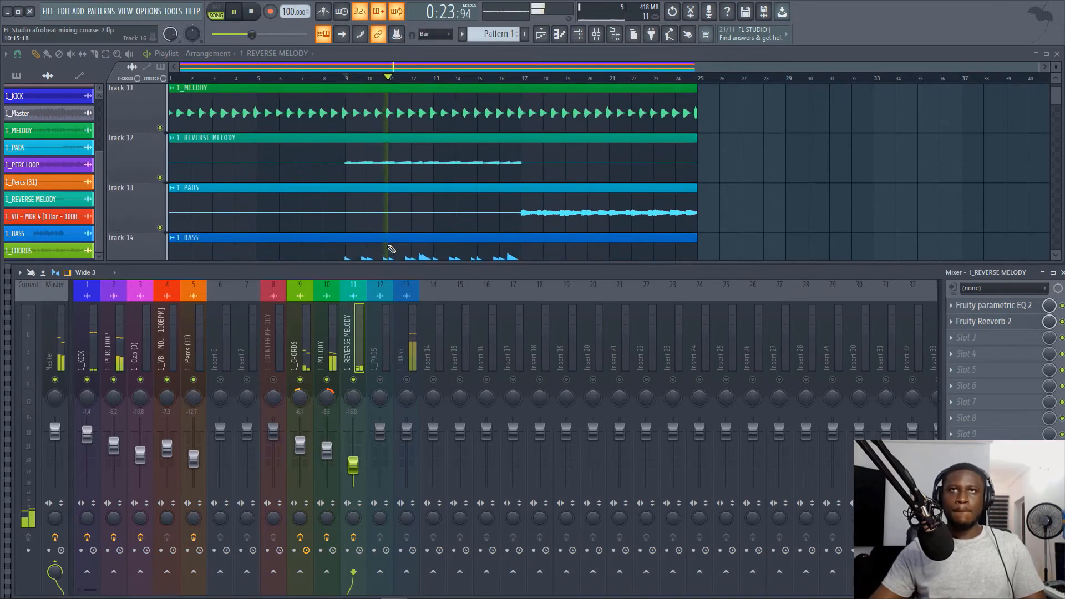
Step: Audition the section from bar 17 where the pads enter, and check the 1_PADS clip's channel settings
{"action": "scroll", "coordinate": [407, 230], "scroll_direction": "down", "scroll_amount": 2}
{"action": "scroll", "coordinate": [409, 230], "scroll_direction": "up", "scroll_amount": 2}
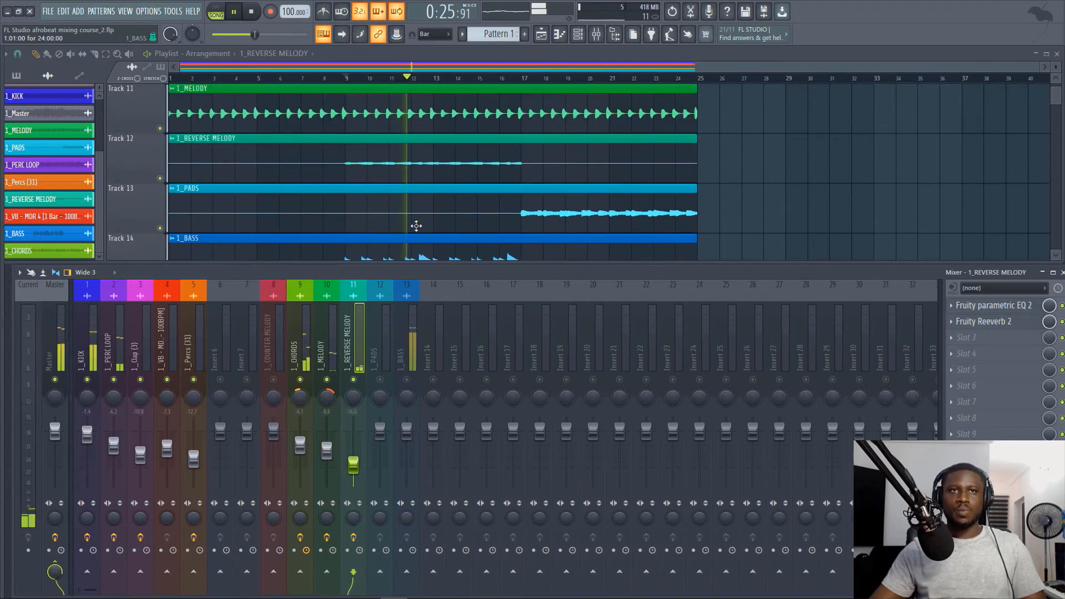
{"action": "key", "text": "space"}
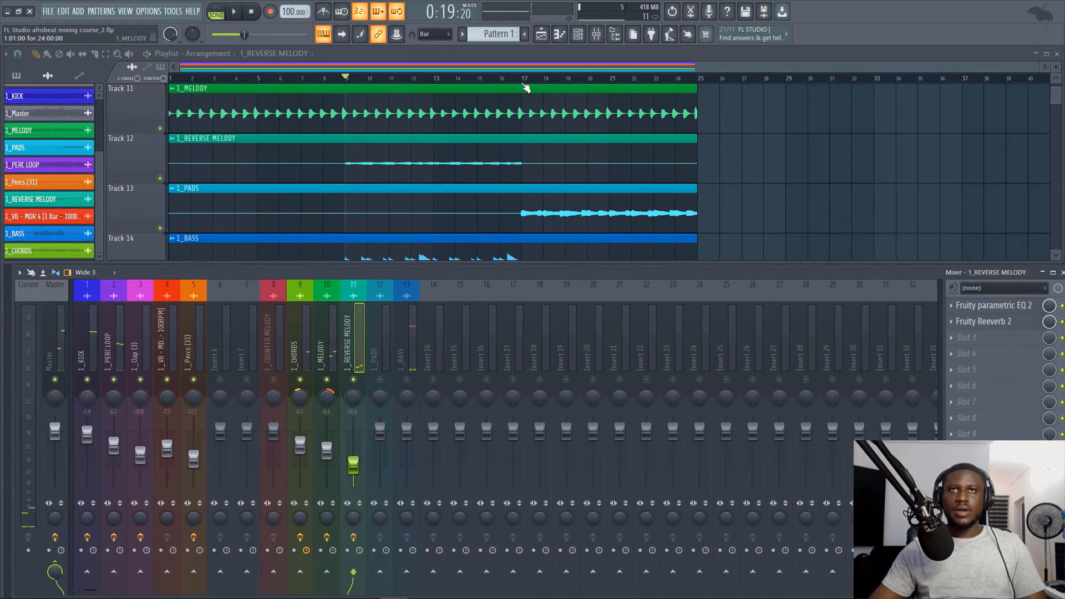
{"action": "left_click", "coordinate": [526, 78]}
{"action": "key", "text": "space"}
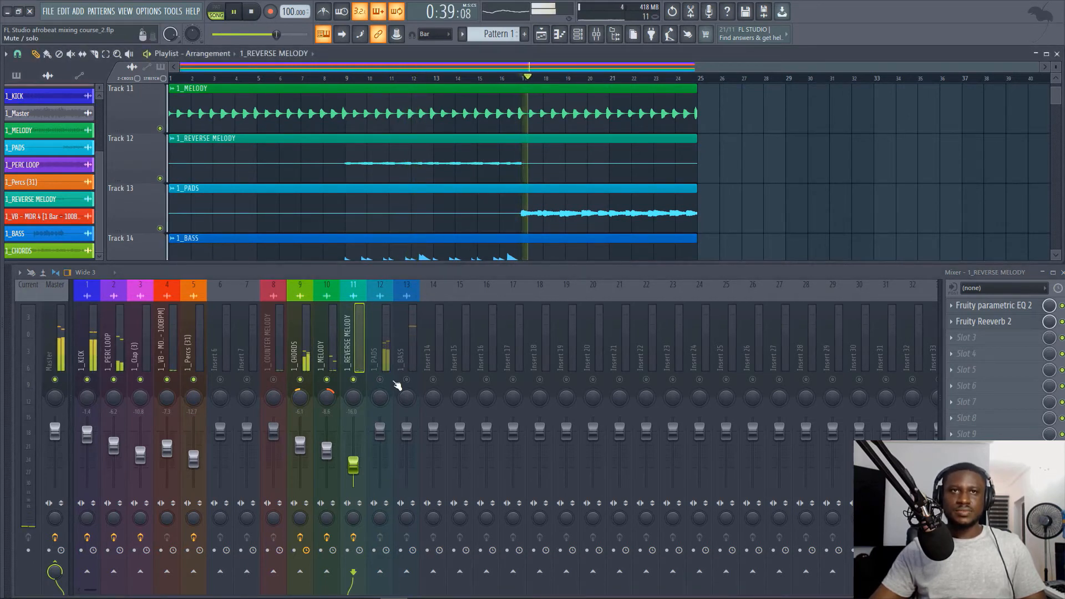
{"action": "key", "text": "space"}
{"action": "double_click", "coordinate": [558, 208]}
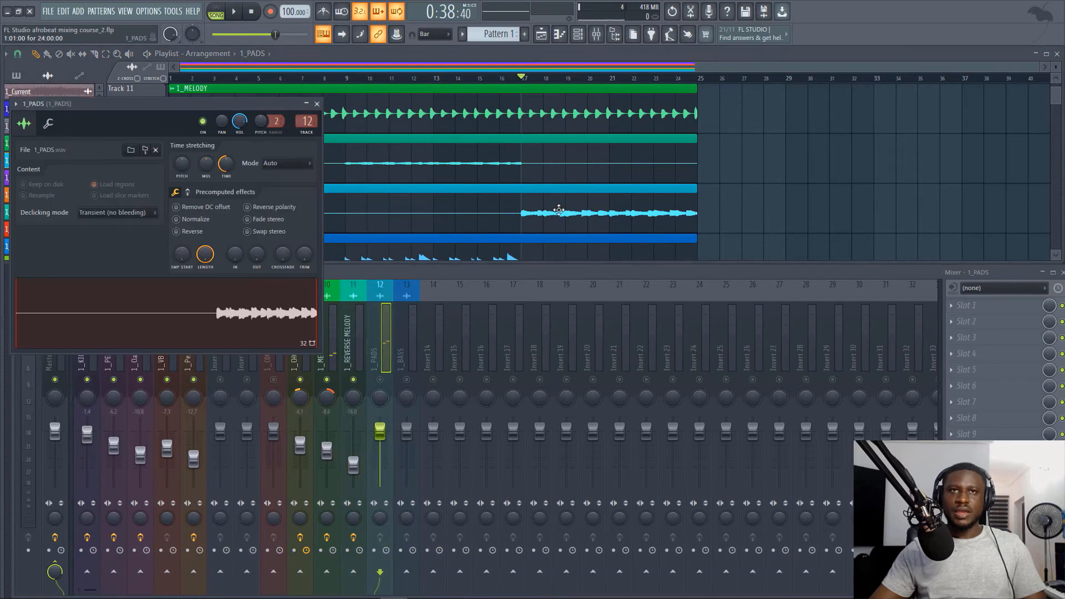
{"action": "left_click", "coordinate": [345, 350]}
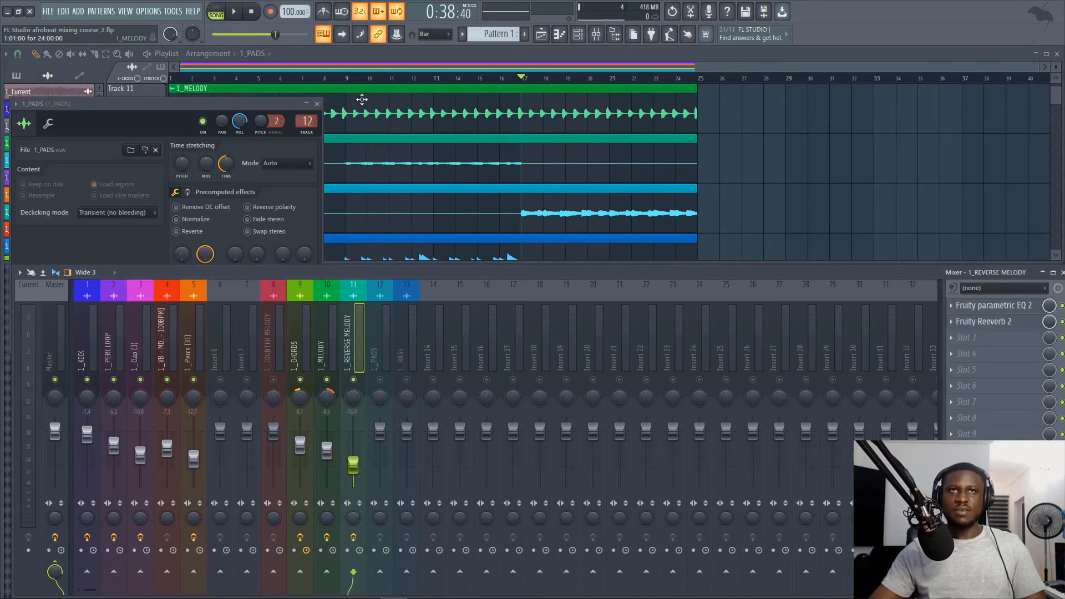
Step: Review the 1_CHORDS, 1_MELODY and 1_REVERSE MELODY mixer tracks and replay the mix from bar 9
{"action": "left_click", "coordinate": [346, 79]}
{"action": "scroll", "coordinate": [339, 137], "scroll_direction": "down", "scroll_amount": 1}
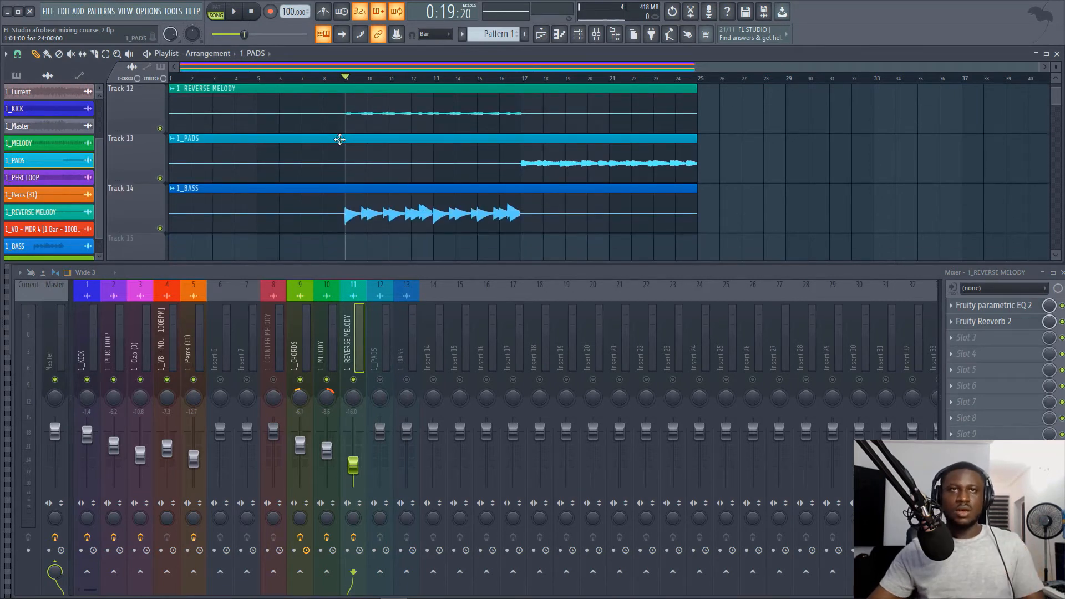
{"action": "left_click", "coordinate": [298, 362]}
{"action": "left_click", "coordinate": [322, 360]}
{"action": "left_click", "coordinate": [299, 360]}
{"action": "left_click", "coordinate": [323, 358]}
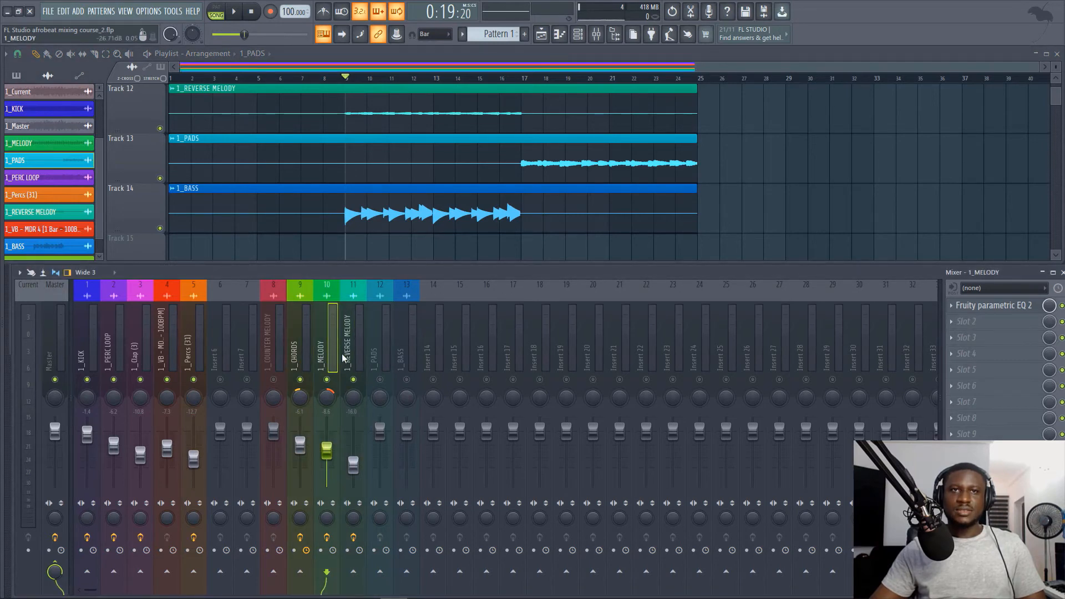
{"action": "left_click", "coordinate": [346, 342]}
{"action": "scroll", "coordinate": [361, 255], "scroll_direction": "up", "scroll_amount": 1}
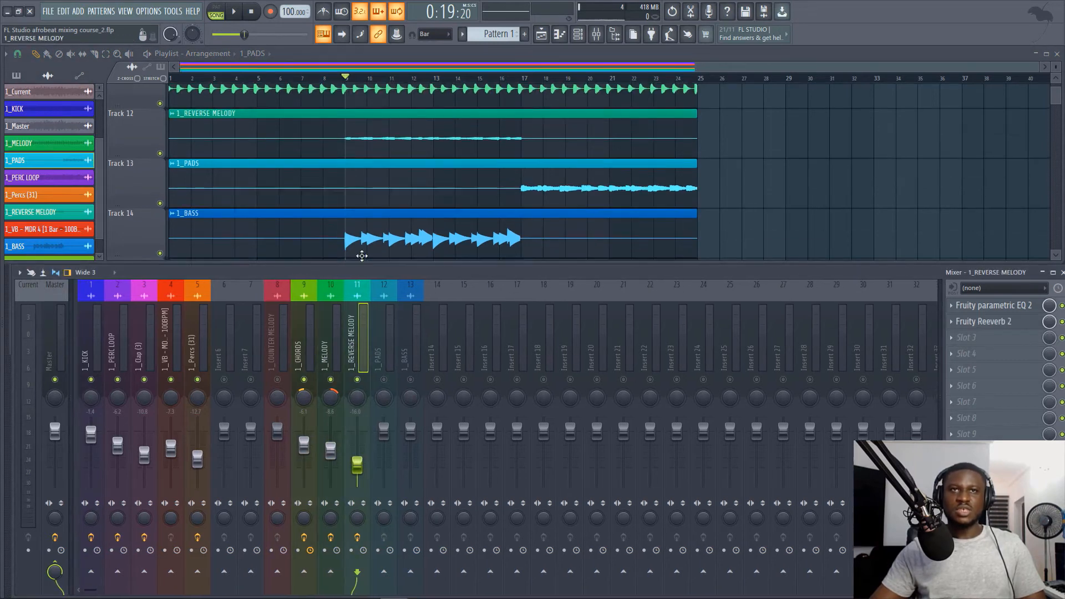
{"action": "scroll", "coordinate": [362, 256], "scroll_direction": "up", "scroll_amount": 2}
{"action": "key", "text": "space"}
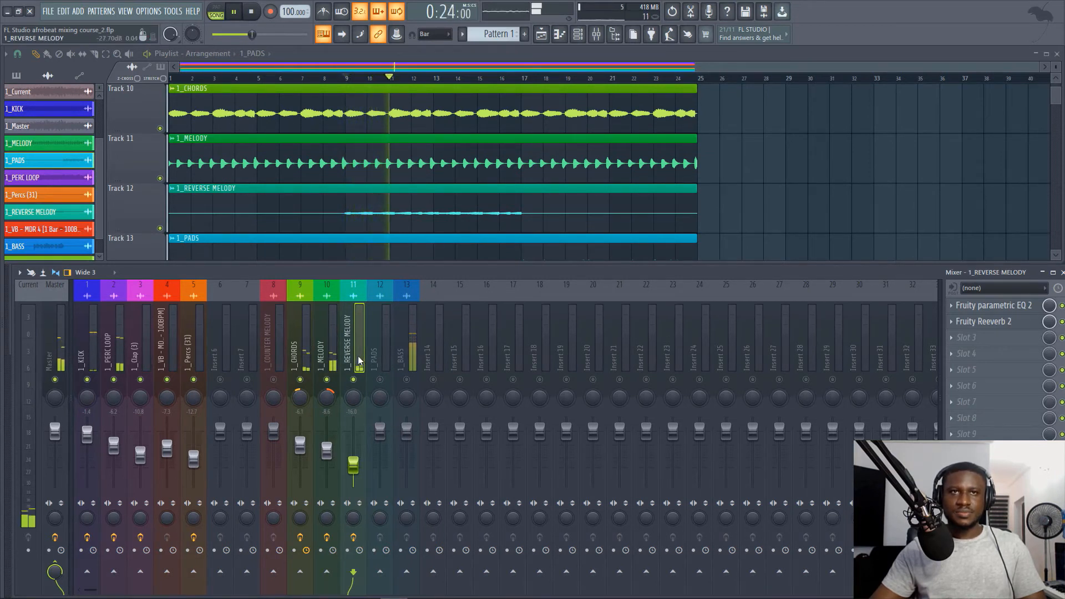
{"action": "key", "text": "space"}
Step: Unmute 1_PADS and lower its fader while playing the mix from bar 17
{"action": "scroll", "coordinate": [510, 172], "scroll_direction": "down", "scroll_amount": 2}
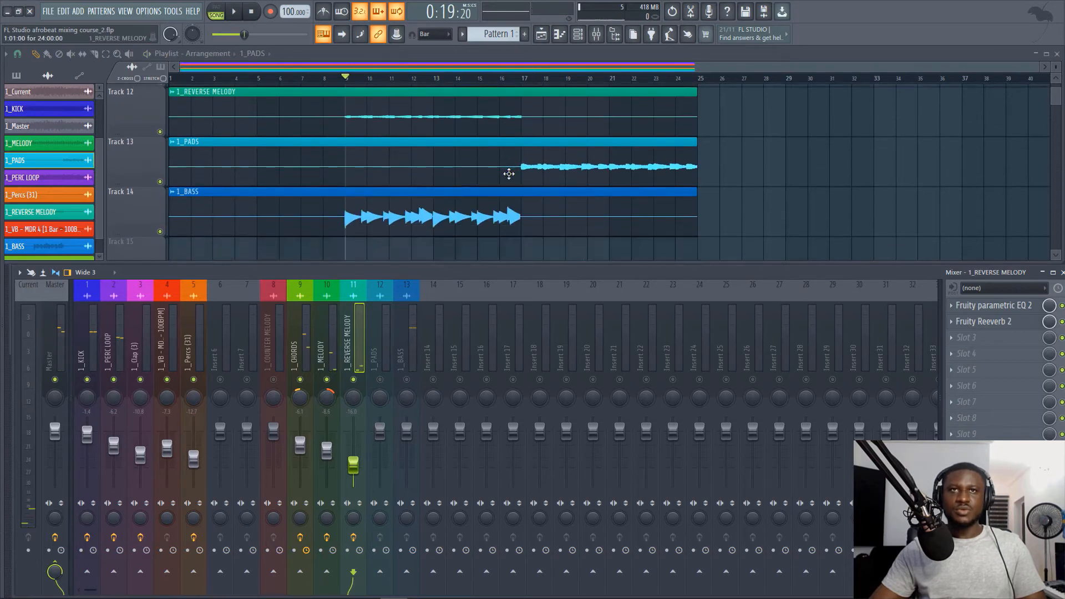
{"action": "left_click", "coordinate": [529, 79]}
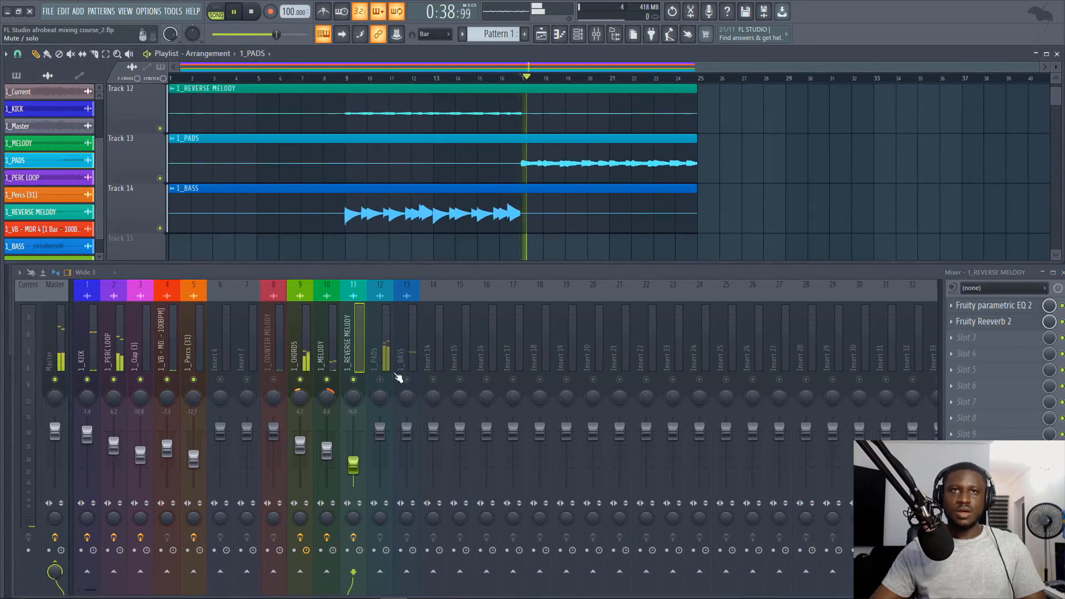
{"action": "key", "text": "space"}
{"action": "left_click", "coordinate": [391, 356]}
{"action": "scroll", "coordinate": [637, 143], "scroll_direction": "up", "scroll_amount": 2}
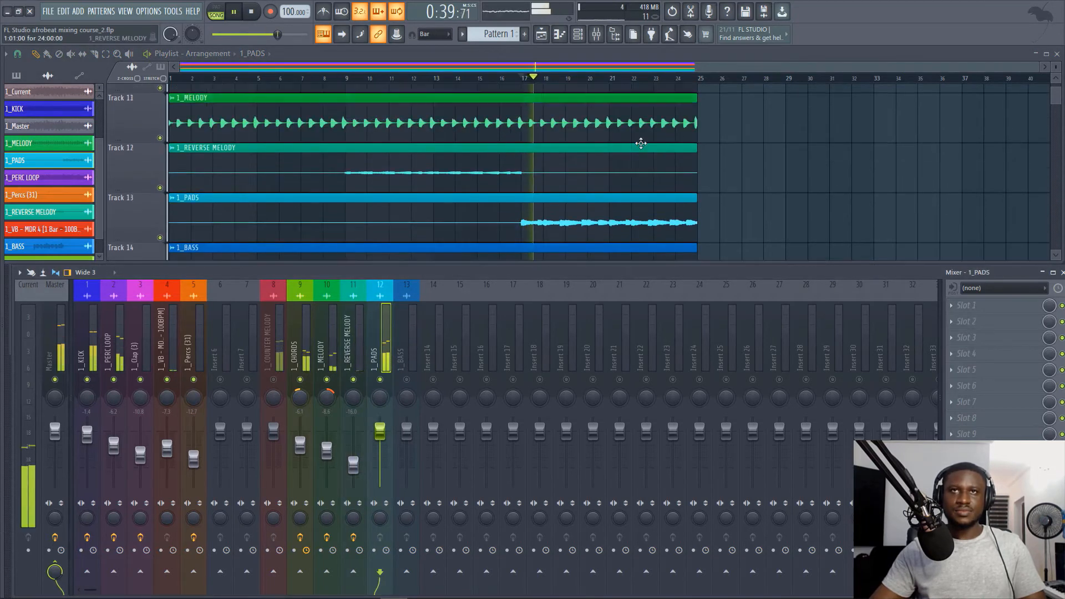
{"action": "scroll", "coordinate": [636, 145], "scroll_direction": "down", "scroll_amount": 1}
{"action": "scroll", "coordinate": [632, 150], "scroll_direction": "up", "scroll_amount": 2}
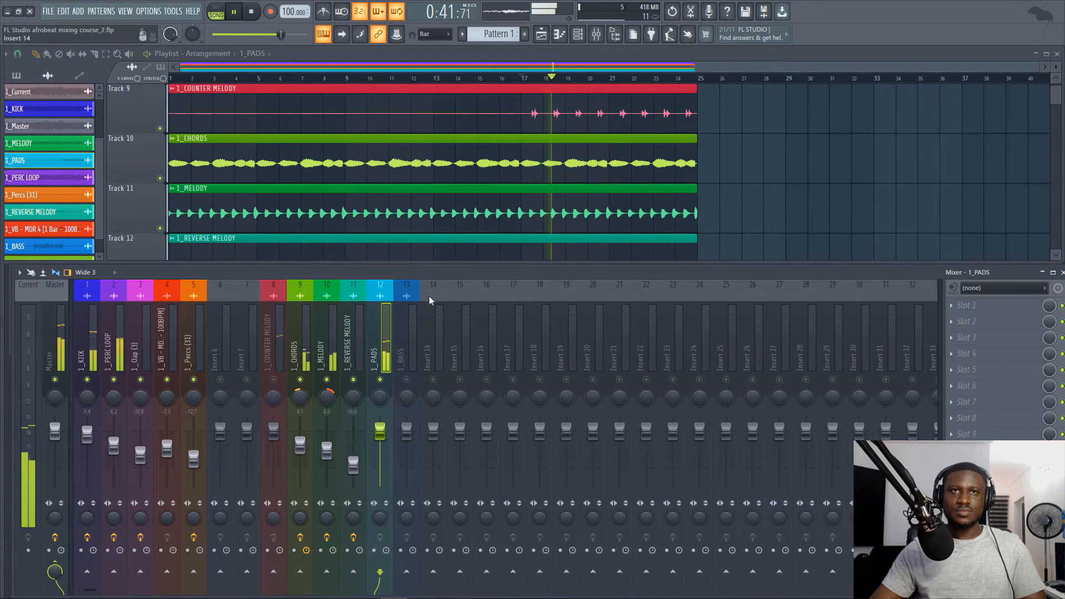
{"action": "key", "text": "space"}
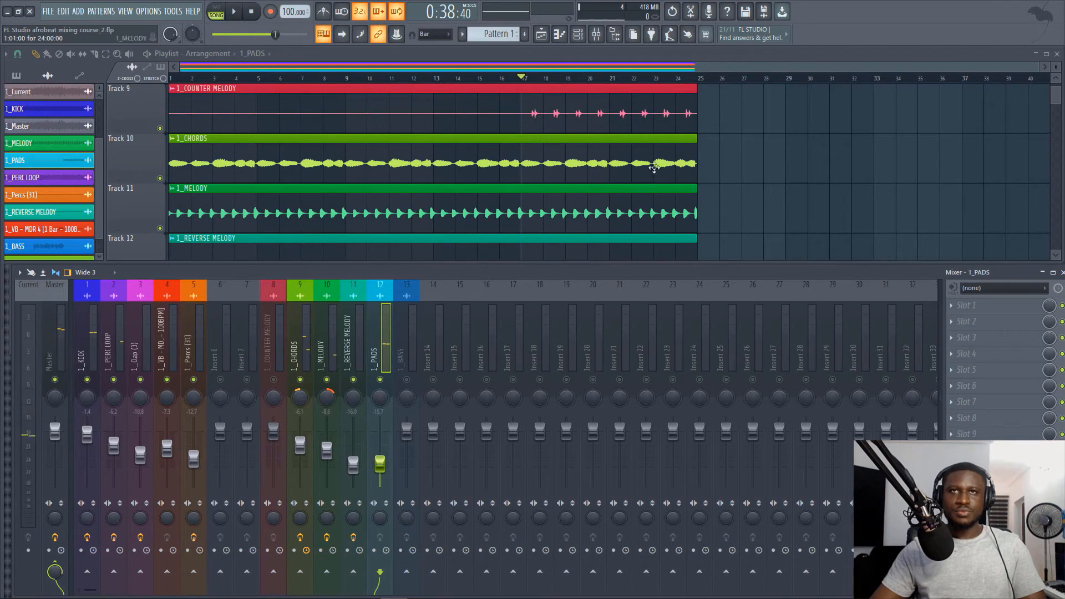
Step: Pull the 1_PADS fader down to near silence and raise it to about -11 dB while playing from bar 17
{"action": "scroll", "coordinate": [654, 168], "scroll_direction": "down", "scroll_amount": 3}
{"action": "key", "text": "space"}
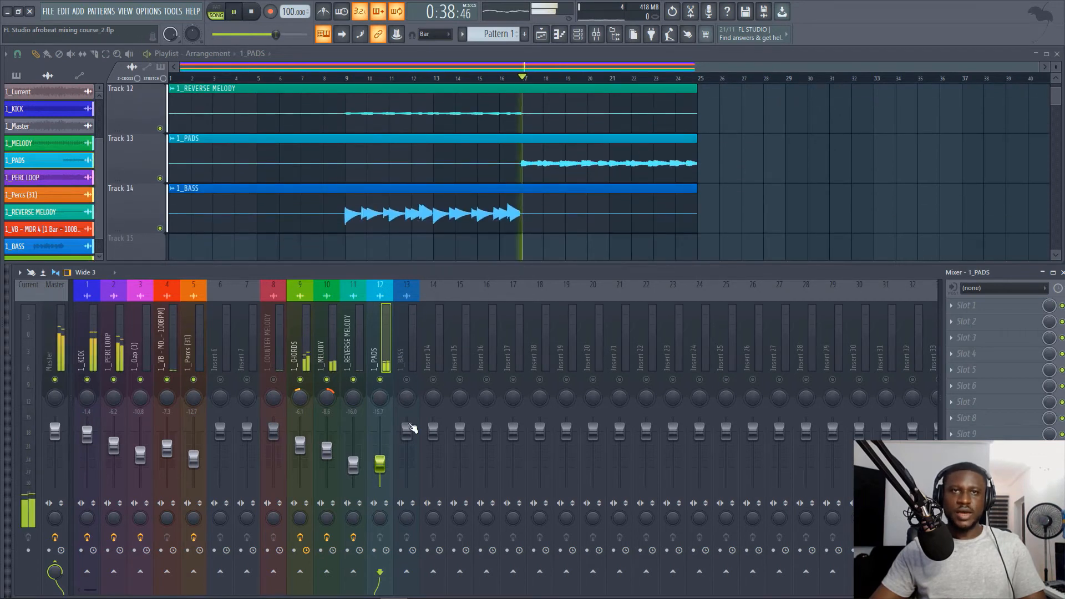
{"action": "left_click_drag", "start_coordinate": [381, 464], "coordinate": [380, 486]}
{"action": "key", "text": "space"}
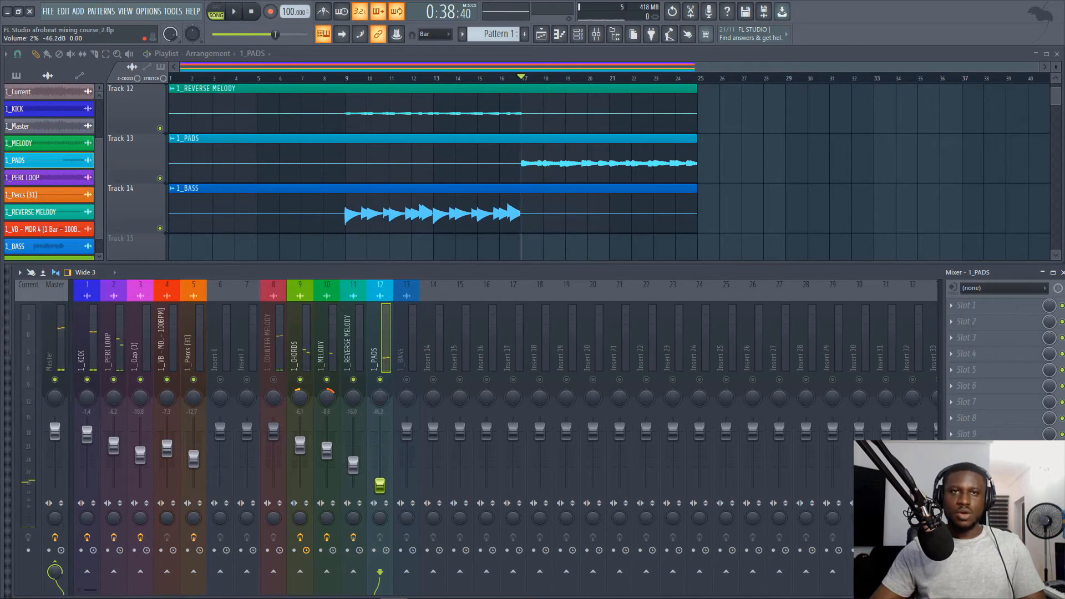
{"action": "key", "text": "space"}
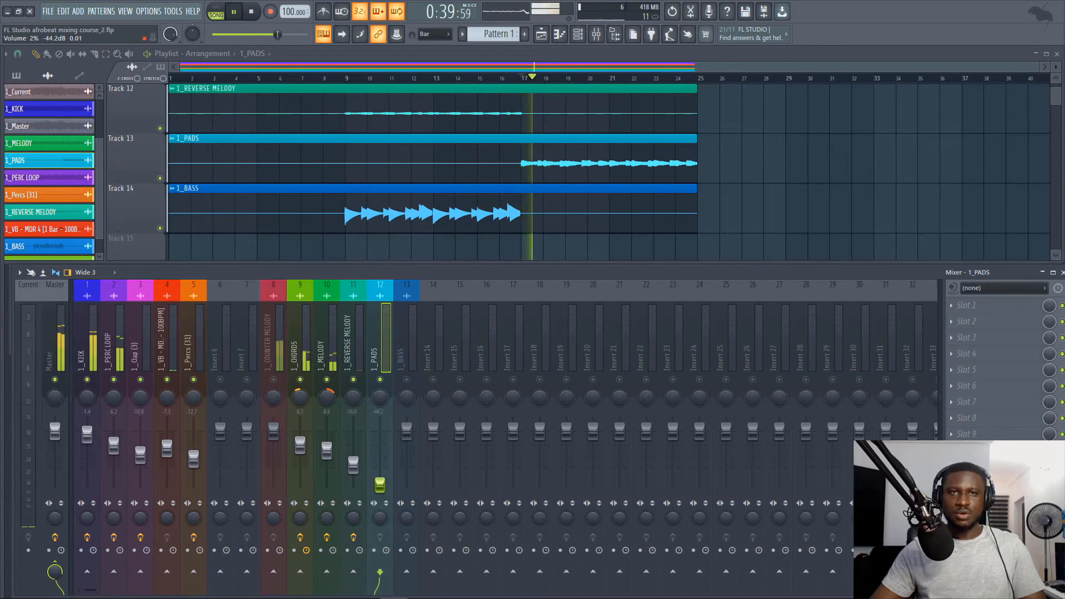
{"action": "left_click_drag", "start_coordinate": [380, 487], "coordinate": [380, 456]}
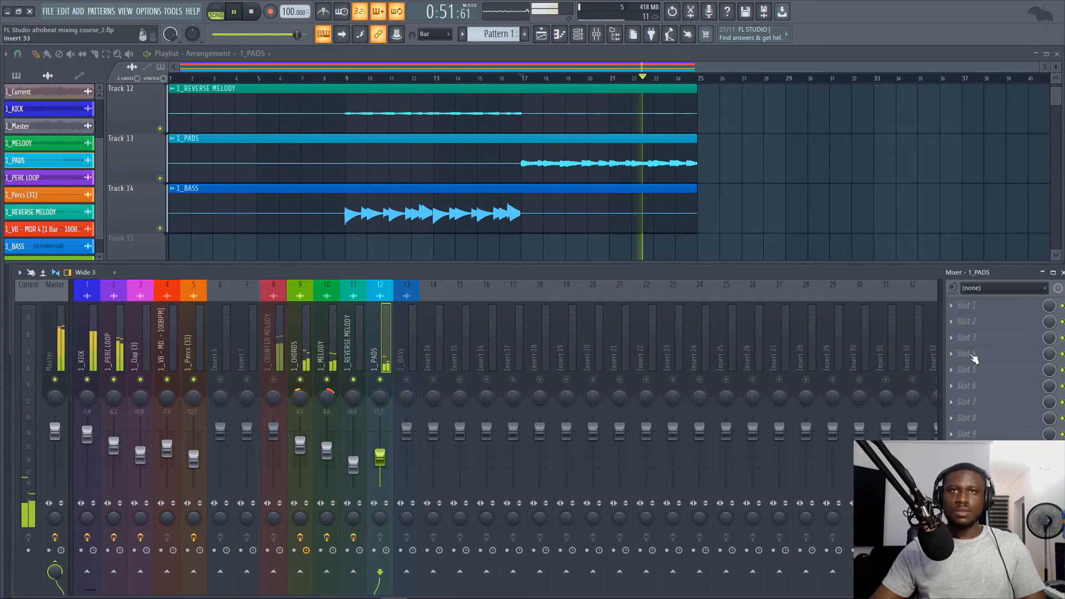
{"action": "key", "text": "space"}
Step: Insert Fruity Parametric EQ 2 on the first effect slot of 1_PADS and roll off its low end with band 1 around 187 Hz
{"action": "left_click", "coordinate": [966, 305]}
{"action": "mouse_move", "coordinate": [954, 320]}
{"action": "left_click", "coordinate": [816, 270]}
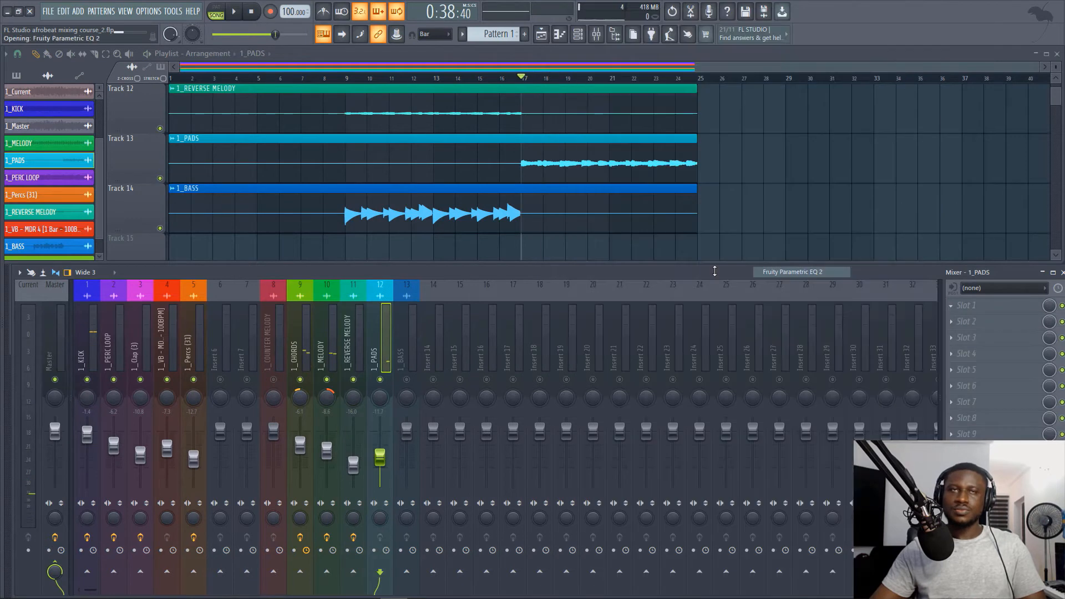
{"action": "key", "text": "space"}
{"action": "left_click_drag", "start_coordinate": [121, 295], "coordinate": [151, 300]}
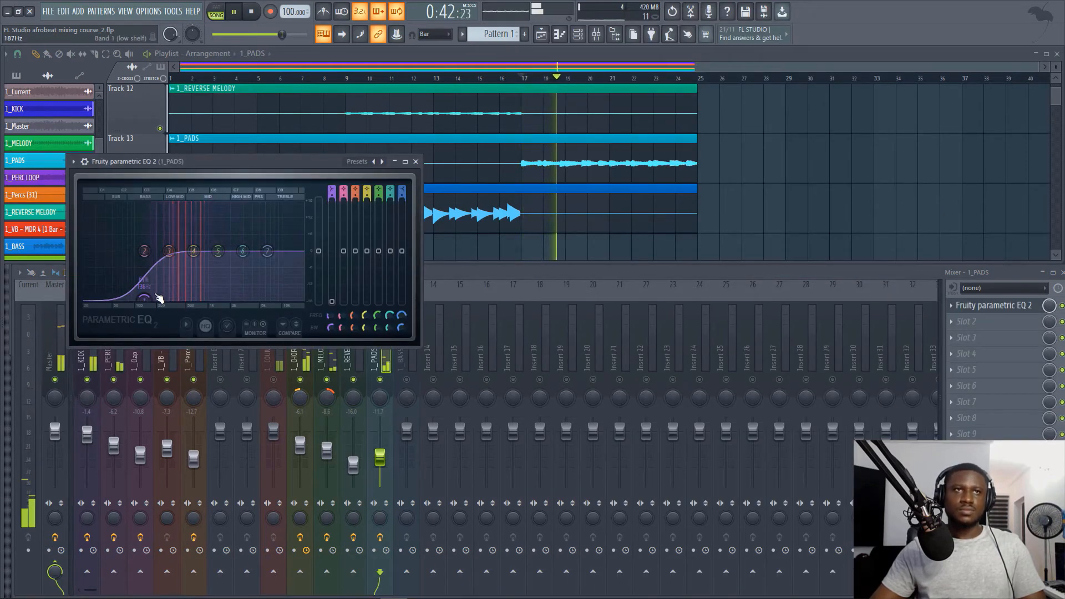
{"action": "left_click", "coordinate": [416, 162]}
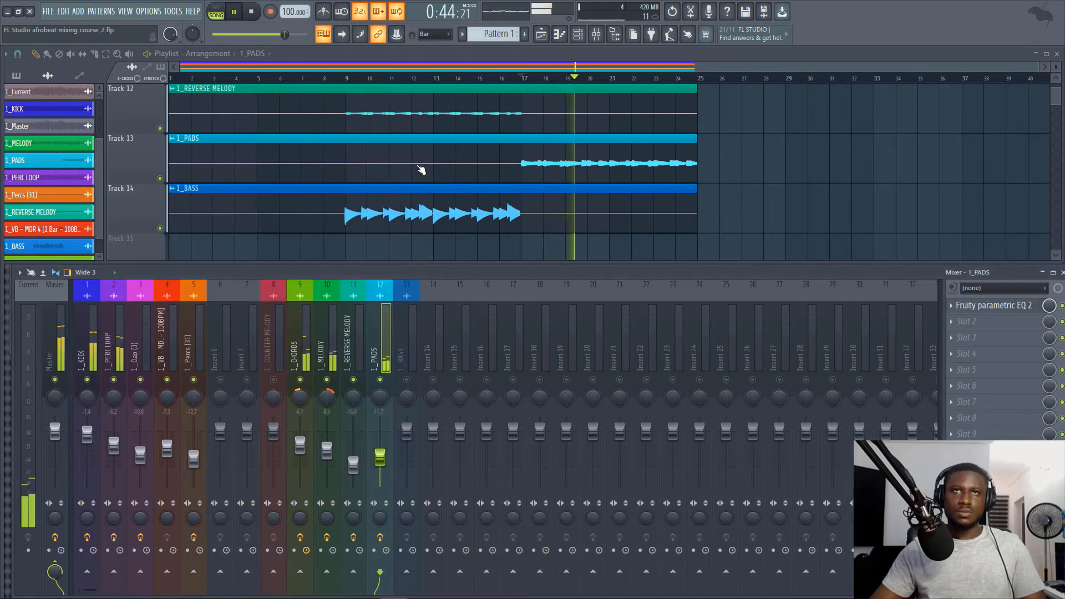
{"action": "key", "text": "space"}
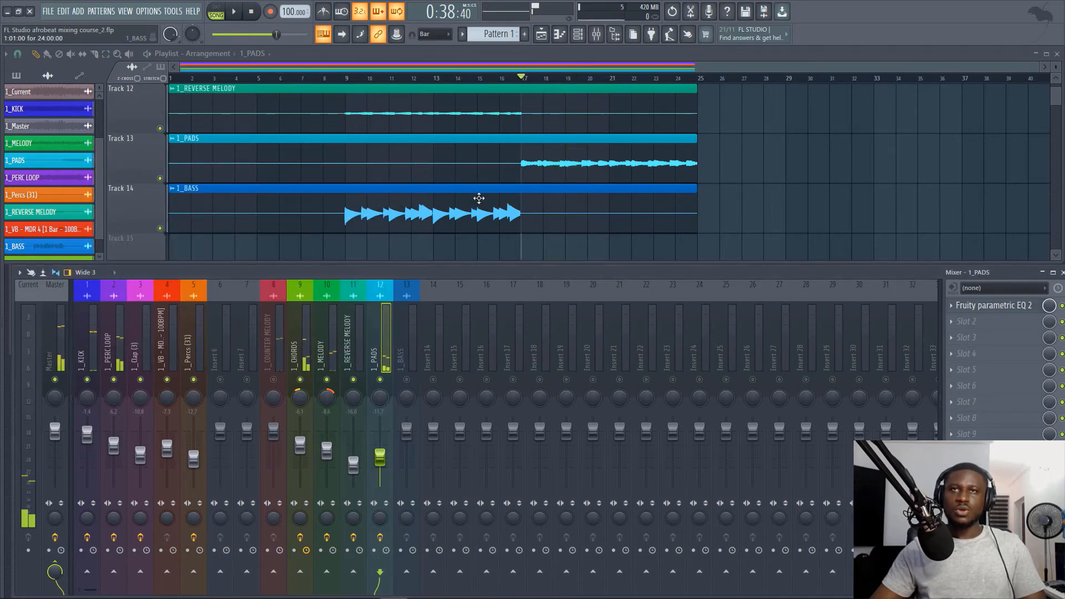
Step: Replay the mix from bar 17 and lower the 1_PADS fader slightly to about -12 dB
{"action": "scroll", "coordinate": [599, 165], "scroll_direction": "up", "scroll_amount": 3}
{"action": "scroll", "coordinate": [599, 166], "scroll_direction": "down", "scroll_amount": 1}
{"action": "key", "text": "space"}
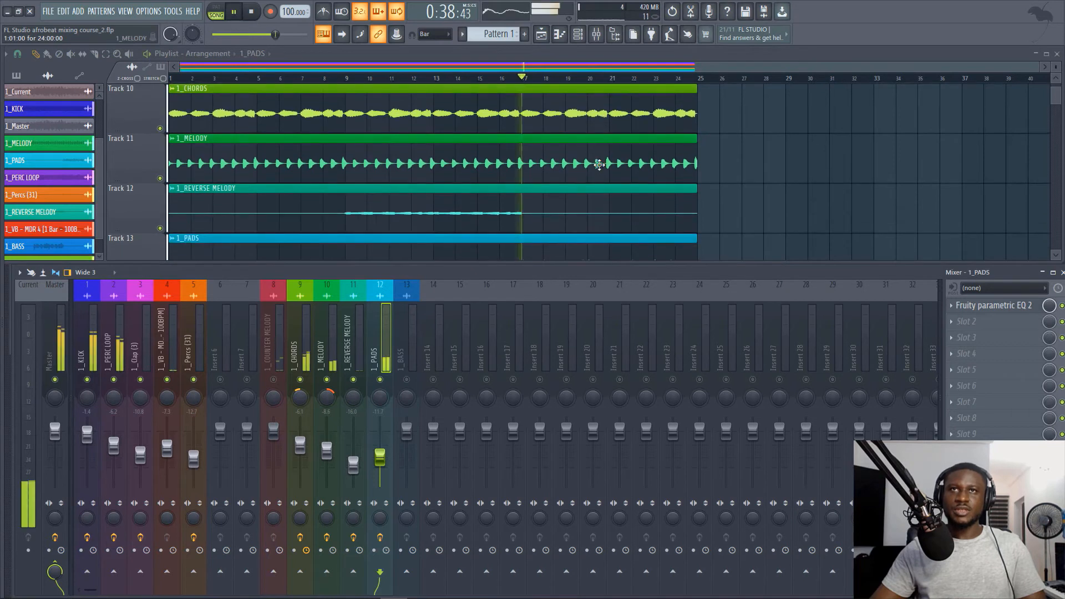
{"action": "scroll", "coordinate": [598, 166], "scroll_direction": "down", "scroll_amount": 1}
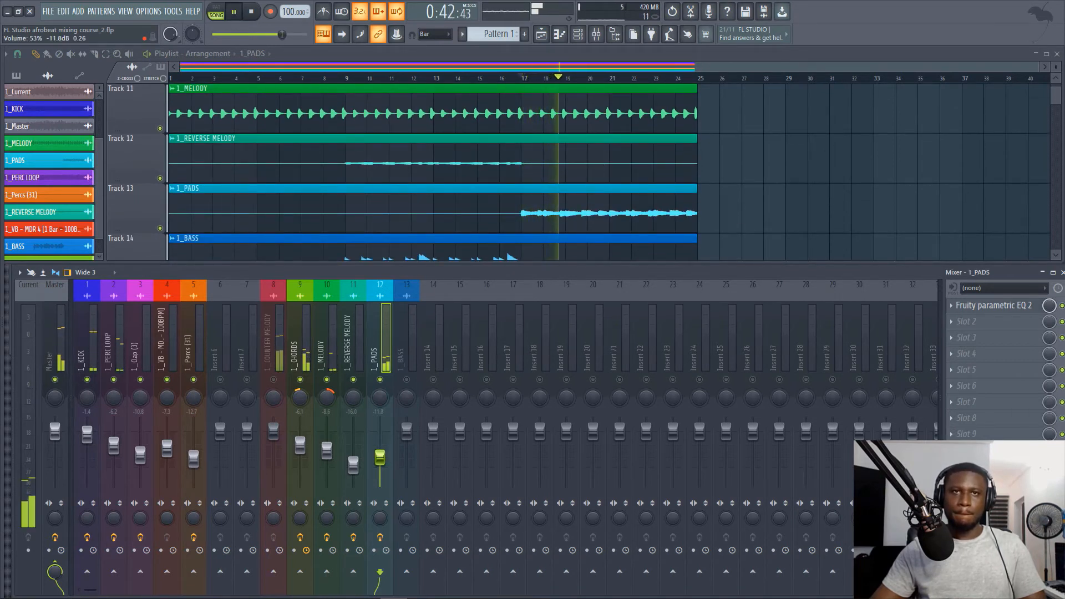
{"action": "left_click_drag", "start_coordinate": [380, 457], "coordinate": [381, 460]}
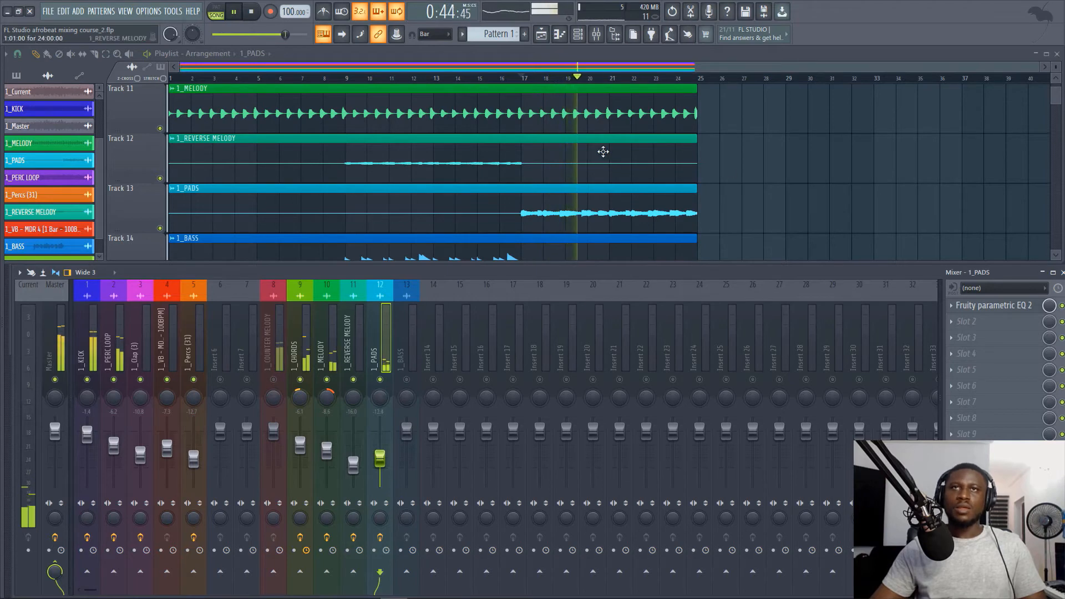
{"action": "key", "text": "space"}
Step: Unmute 1_BASS during playback from bar 9 and pull its fader down to near silence
{"action": "scroll", "coordinate": [590, 128], "scroll_direction": "down", "scroll_amount": 4}
{"action": "left_click", "coordinate": [365, 83]}
{"action": "scroll", "coordinate": [389, 166], "scroll_direction": "up", "scroll_amount": 3}
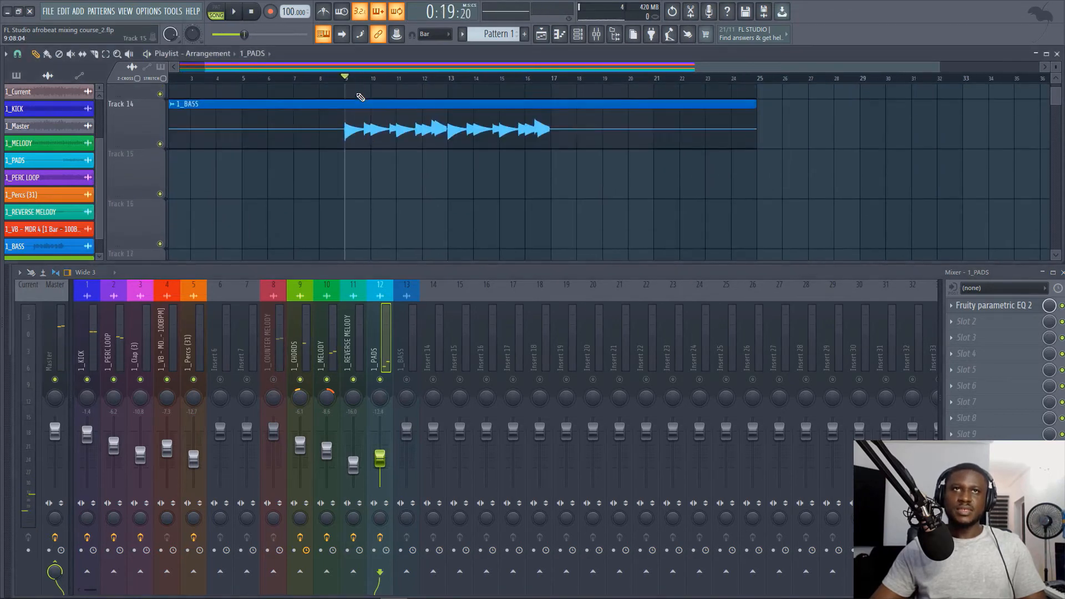
{"action": "key", "text": "space"}
{"action": "left_click", "coordinate": [417, 383]}
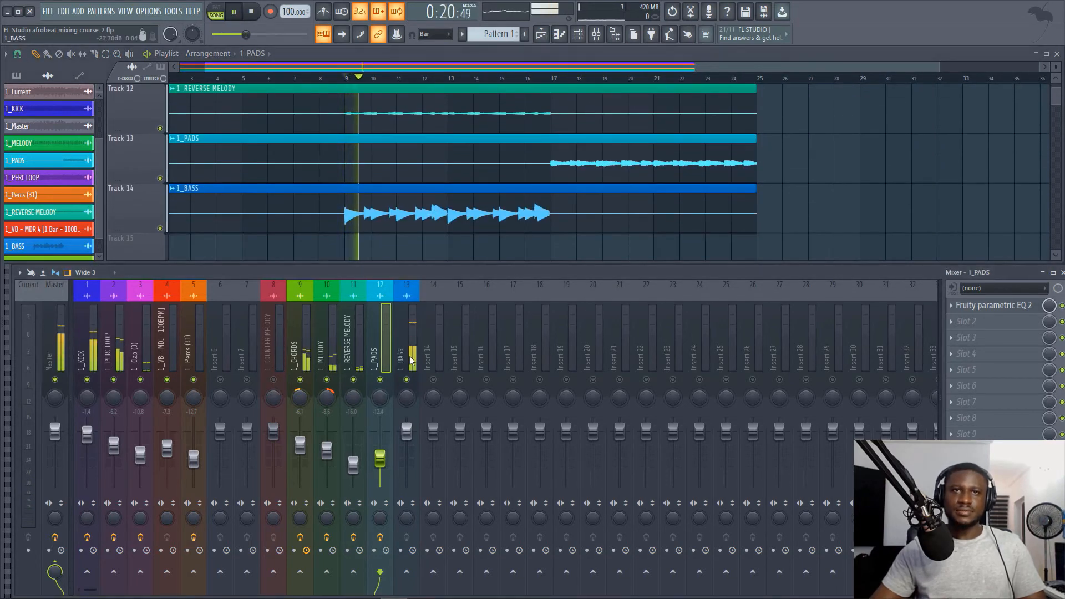
{"action": "key", "text": "space"}
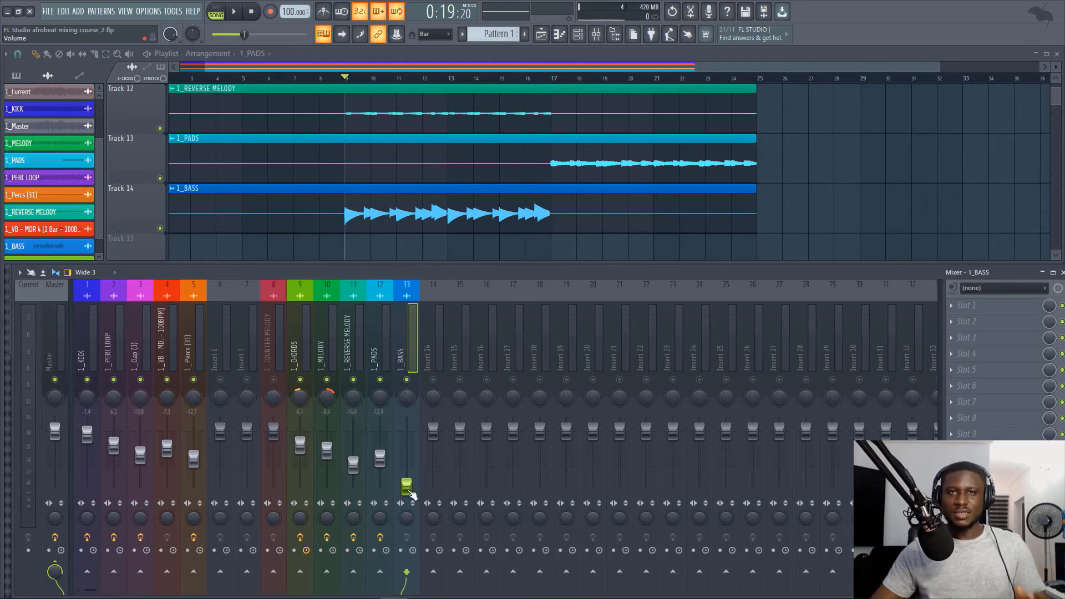
Step: Try a 1_BASS level of about 54% (-11.4 dB) against the mix from bar 9
{"action": "key", "text": "space"}
{"action": "left_click_drag", "start_coordinate": [410, 494], "coordinate": [406, 456]}
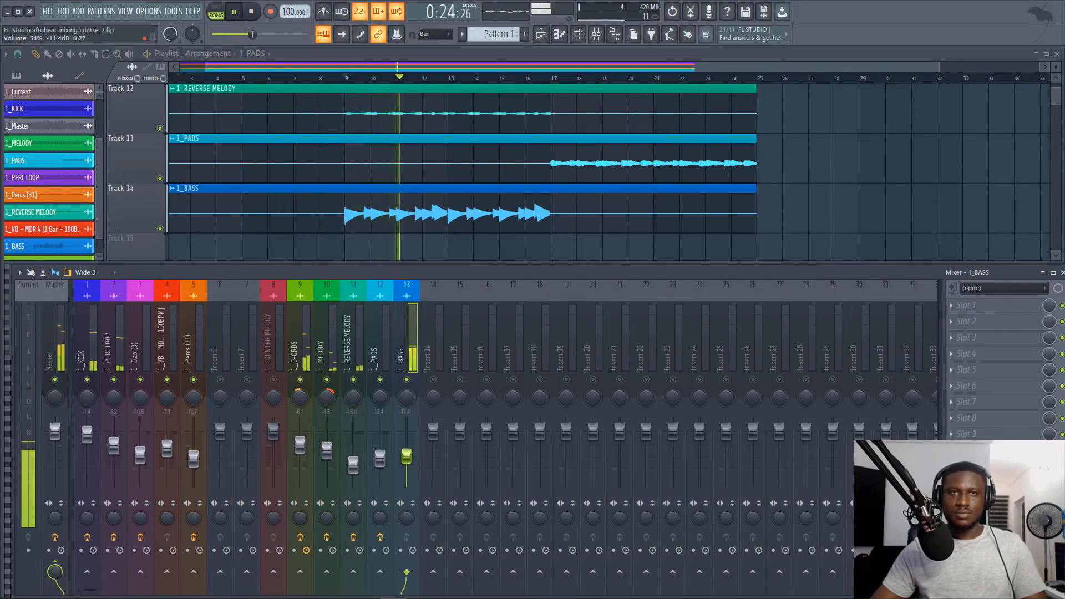
{"action": "key", "text": "space"}
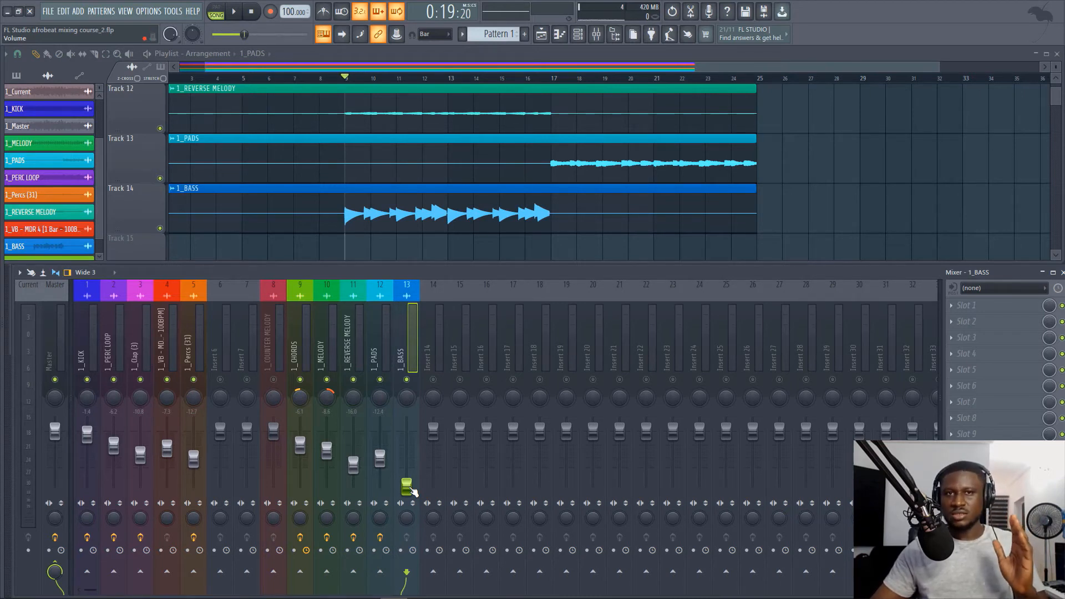
Step: Raise the 1_BASS fader from near silence during playback from bar 9, settling it at 57% (-10.7 dB)
{"action": "key", "text": "space"}
{"action": "left_click_drag", "start_coordinate": [414, 491], "coordinate": [413, 461]}
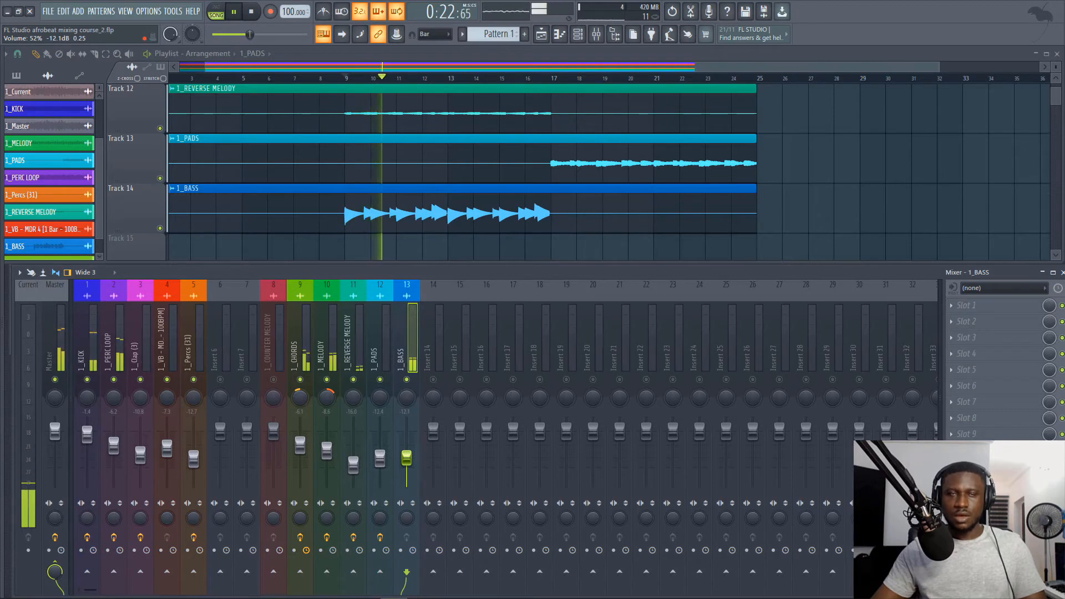
{"action": "key", "text": "space"}
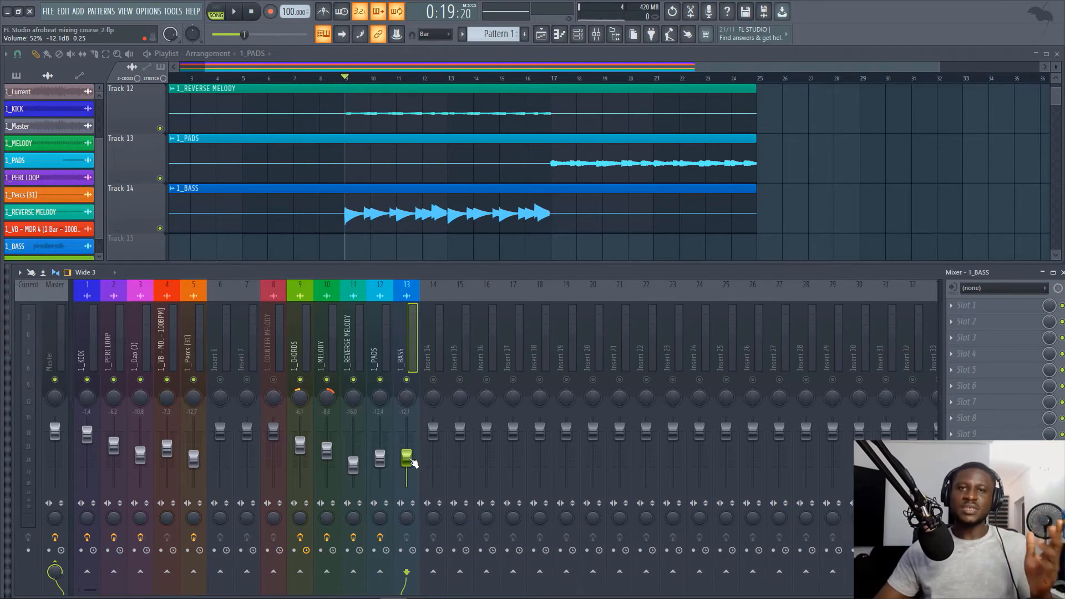
{"action": "key", "text": "space"}
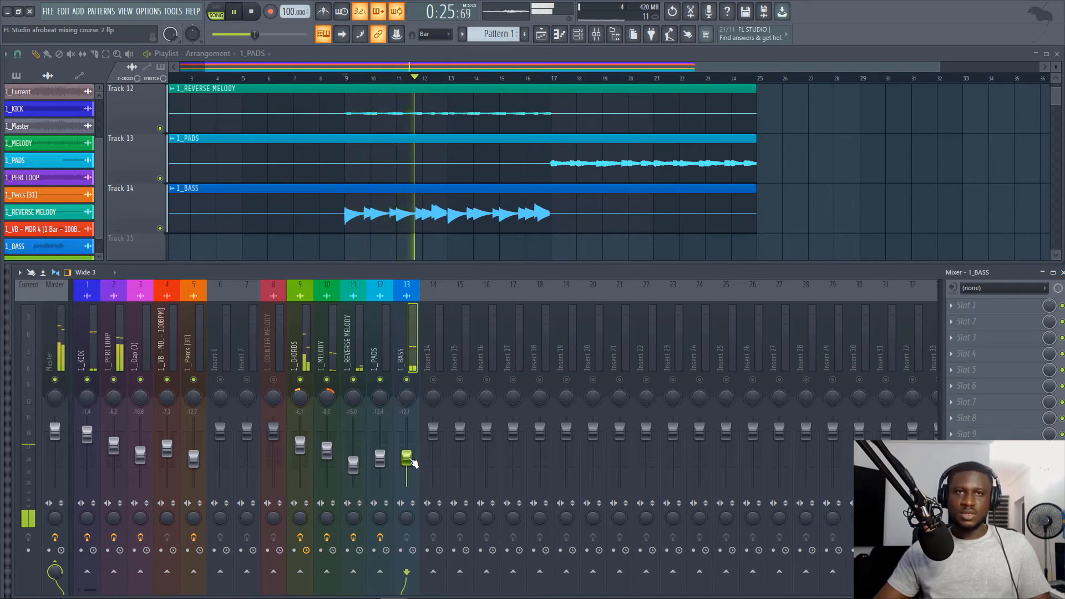
{"action": "scroll", "coordinate": [411, 460], "scroll_direction": "down", "scroll_amount": 1}
{"action": "left_click_drag", "start_coordinate": [411, 461], "coordinate": [410, 457]}
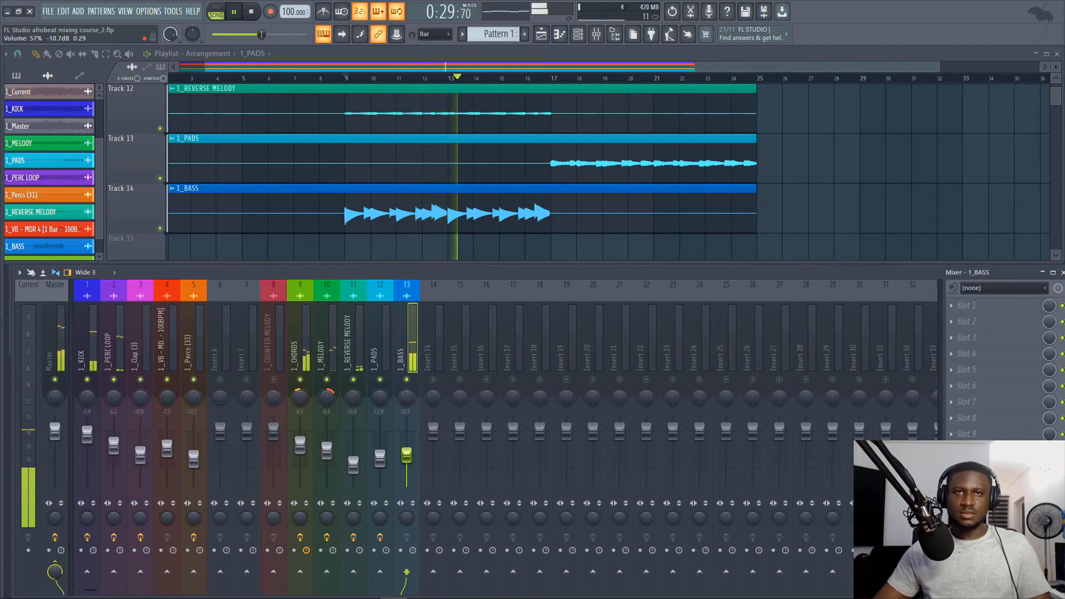
{"action": "key", "text": "space"}
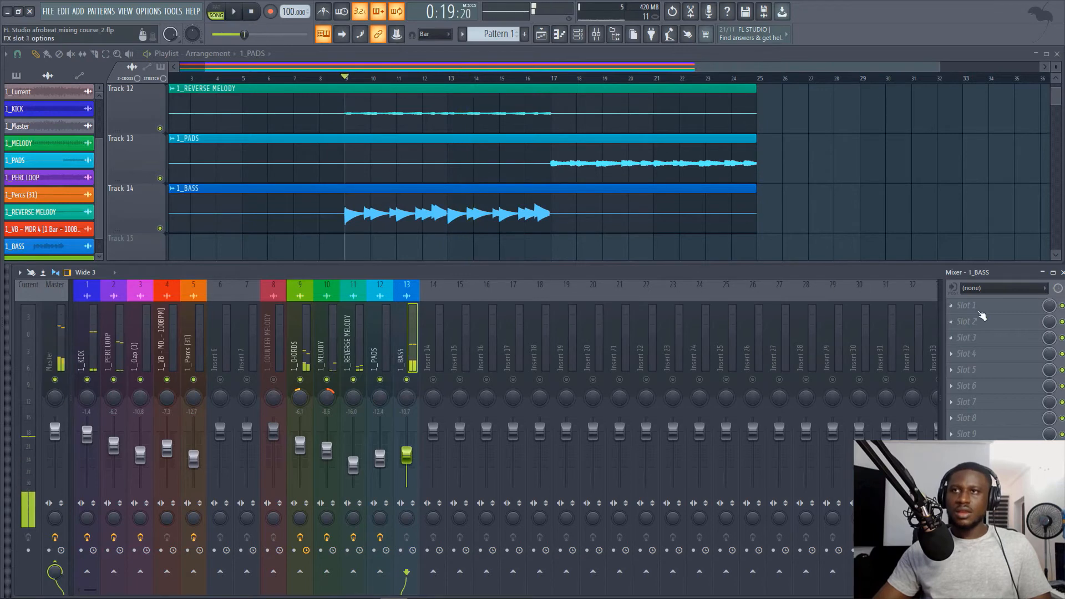
Step: Add Fruity Parametric EQ 2 to the first effect slot of 1_BASS and play from bar 9 to examine its spectrum
{"action": "left_click", "coordinate": [981, 311]}
{"action": "left_click", "coordinate": [823, 274]}
{"action": "key", "text": "space"}
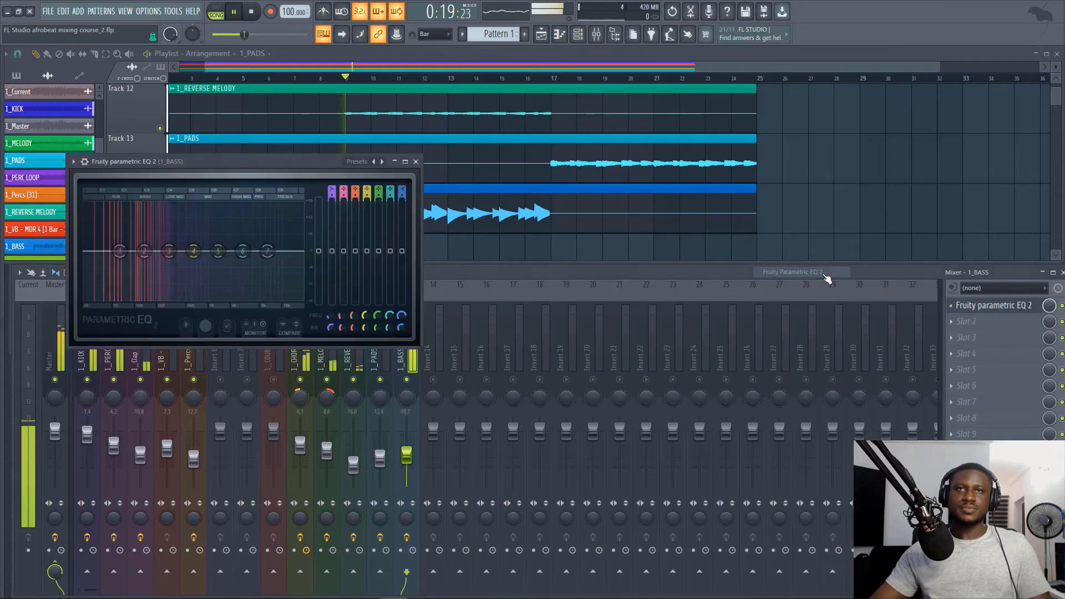
{"action": "left_click_drag", "start_coordinate": [226, 162], "coordinate": [658, 175]}
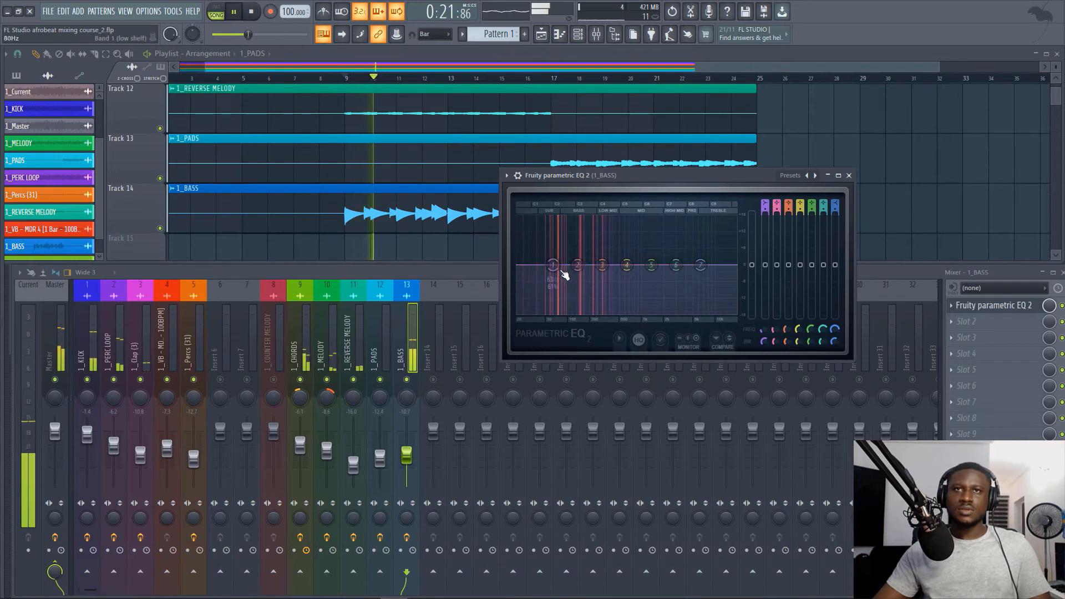
{"action": "key", "text": "space"}
{"action": "key", "text": "space"}
{"action": "key", "text": "space"}
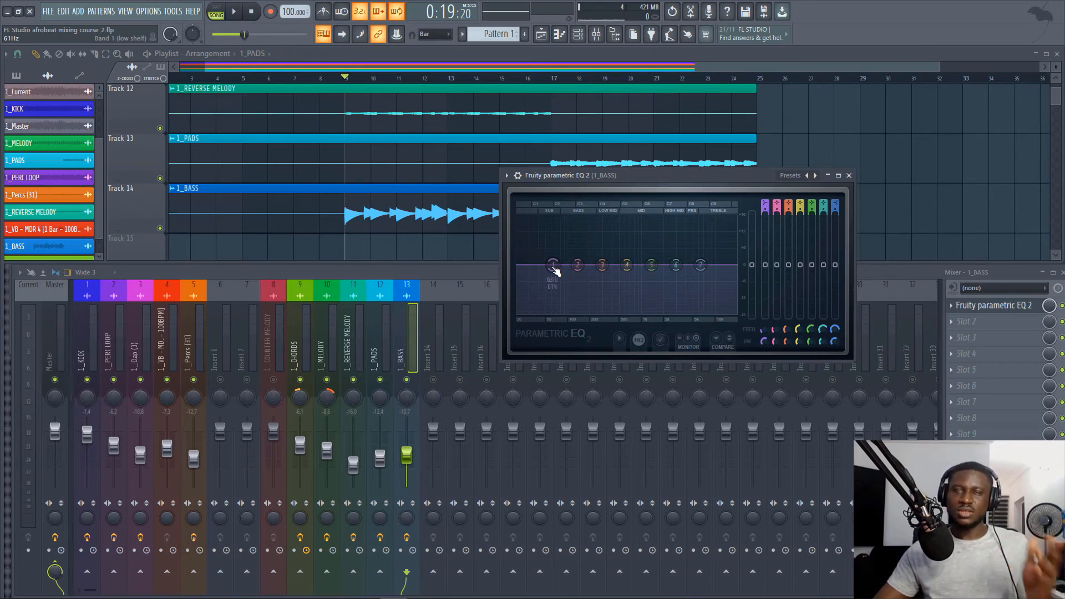
Step: Roll off the low end of 1_BASS by pulling EQ band 1 fully down at about 41 Hz, then close the equalizer
{"action": "key", "text": "space"}
{"action": "left_click_drag", "start_coordinate": [518, 309], "coordinate": [536, 312]}
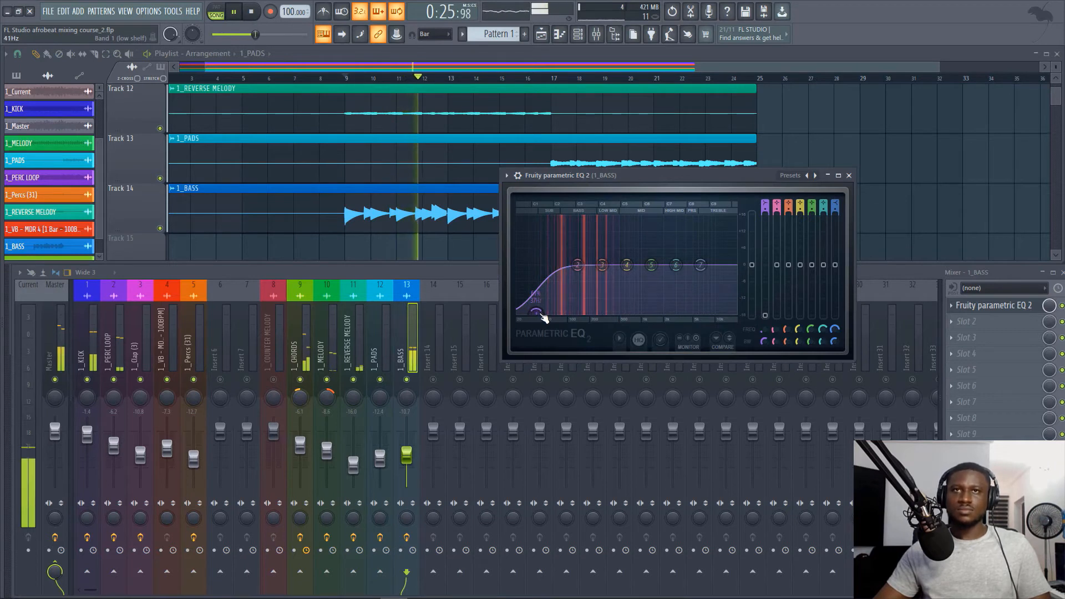
{"action": "left_click_drag", "start_coordinate": [542, 320], "coordinate": [543, 319]}
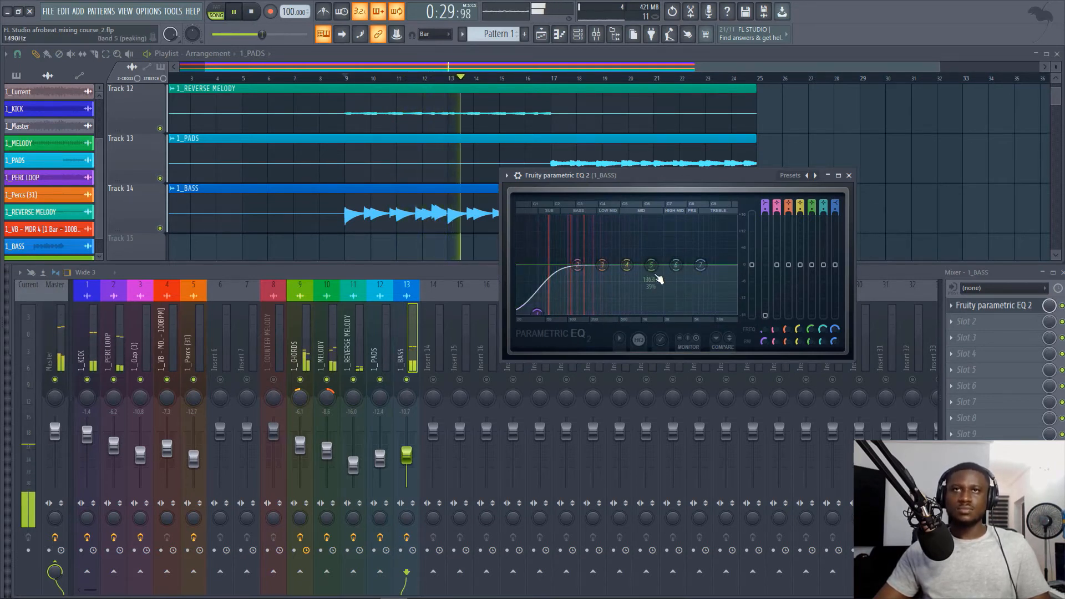
{"action": "left_click", "coordinate": [849, 175]}
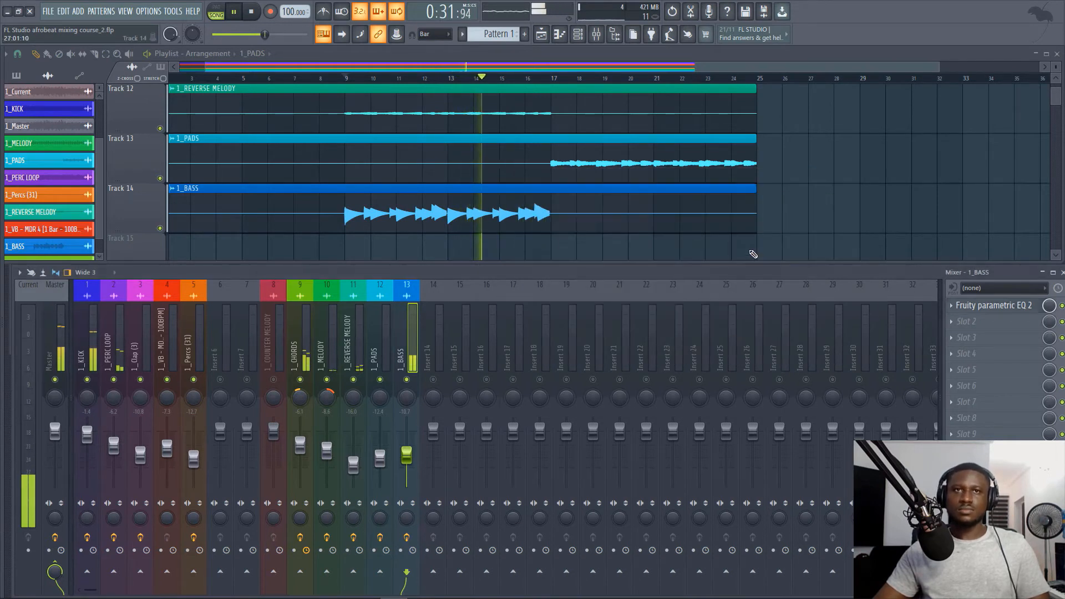
{"action": "key", "text": "space"}
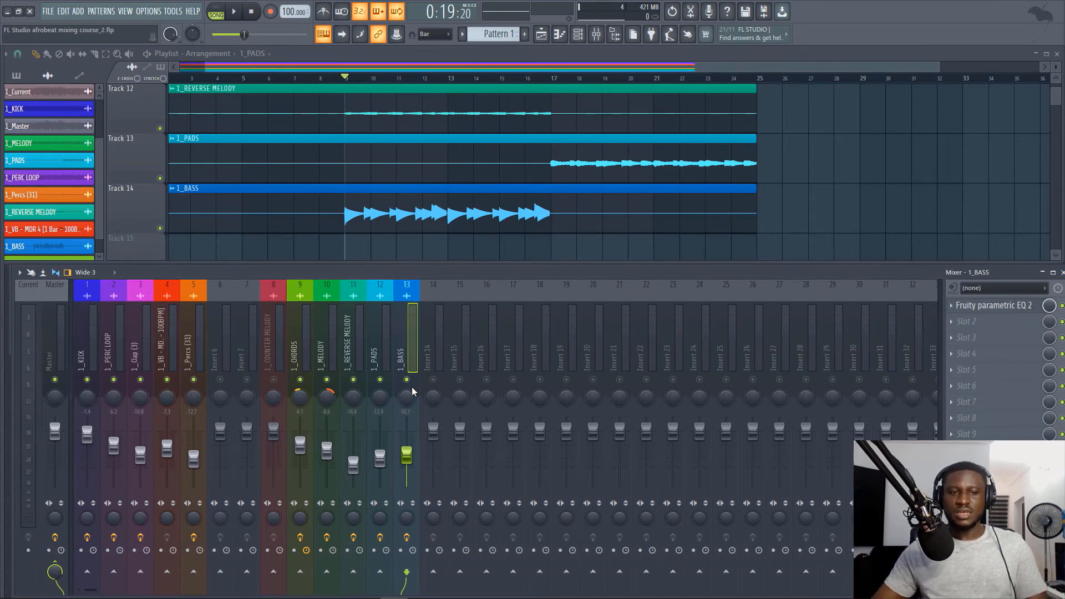
Step: Play the mix from bar 9 and look over the playlist tracks with a reduced track height
{"action": "key", "text": "space"}
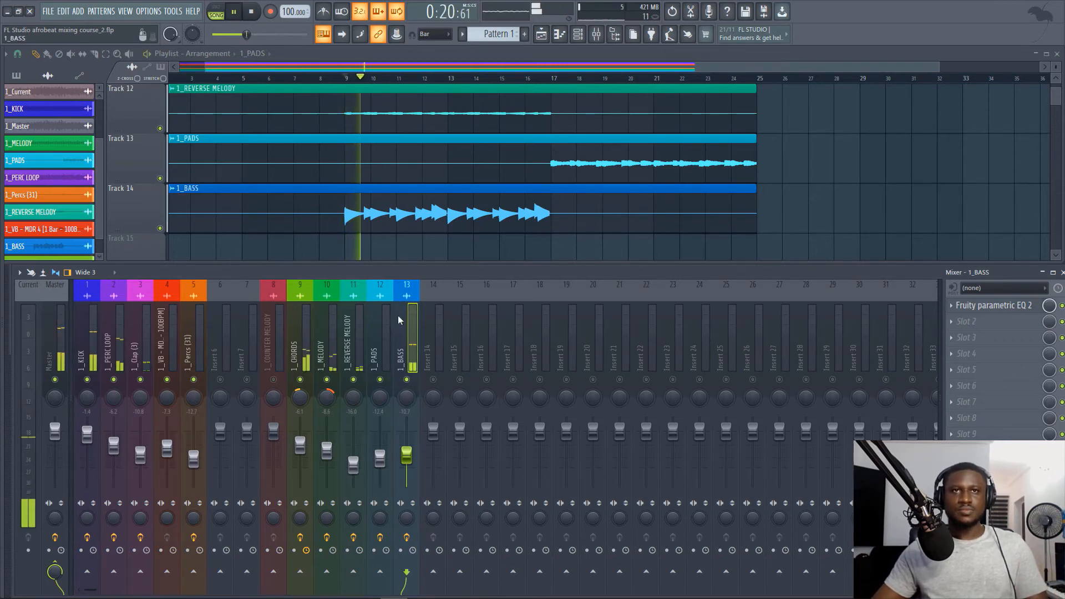
{"action": "scroll", "coordinate": [466, 254], "scroll_direction": "down", "scroll_amount": 2}
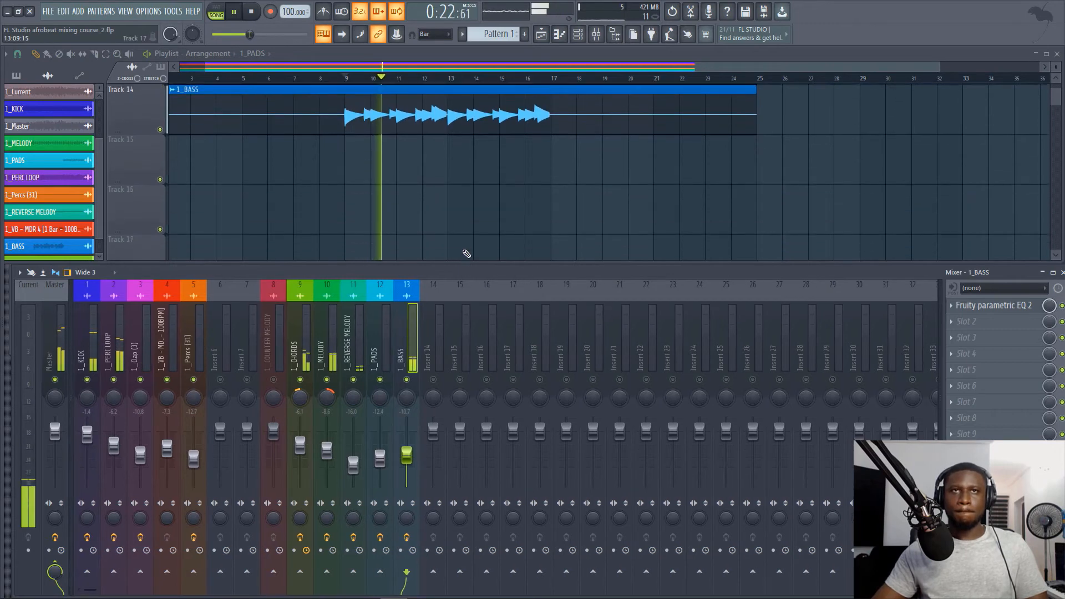
{"action": "scroll", "coordinate": [467, 254], "scroll_direction": "down", "scroll_amount": 3}
{"action": "scroll", "coordinate": [466, 245], "scroll_direction": "up", "scroll_amount": 9}
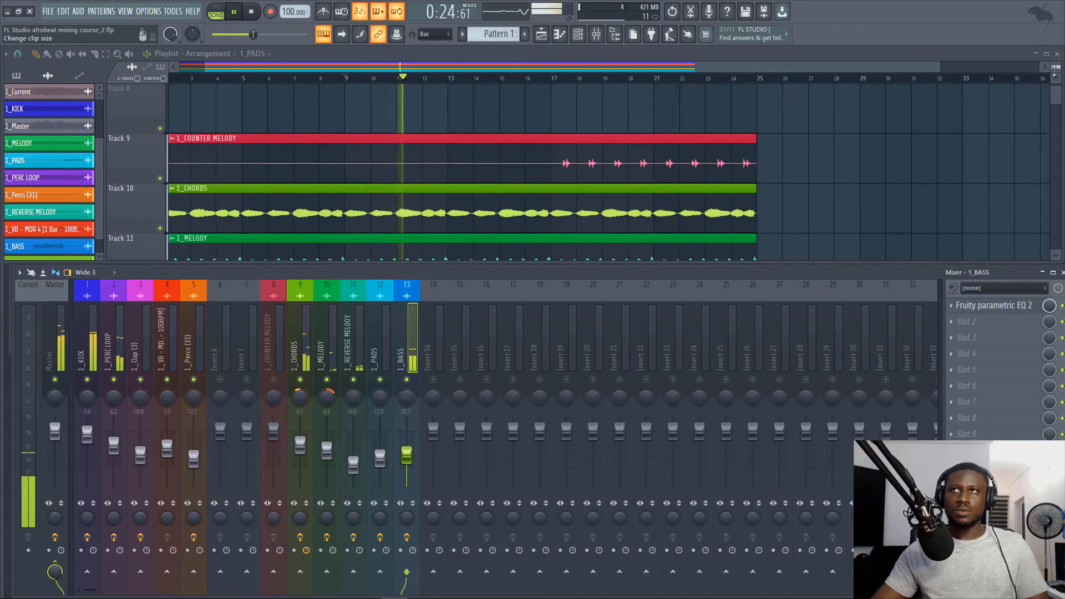
{"action": "left_click_drag", "start_coordinate": [1056, 68], "coordinate": [1055, 51]}
{"action": "scroll", "coordinate": [584, 113], "scroll_direction": "up", "scroll_amount": 3}
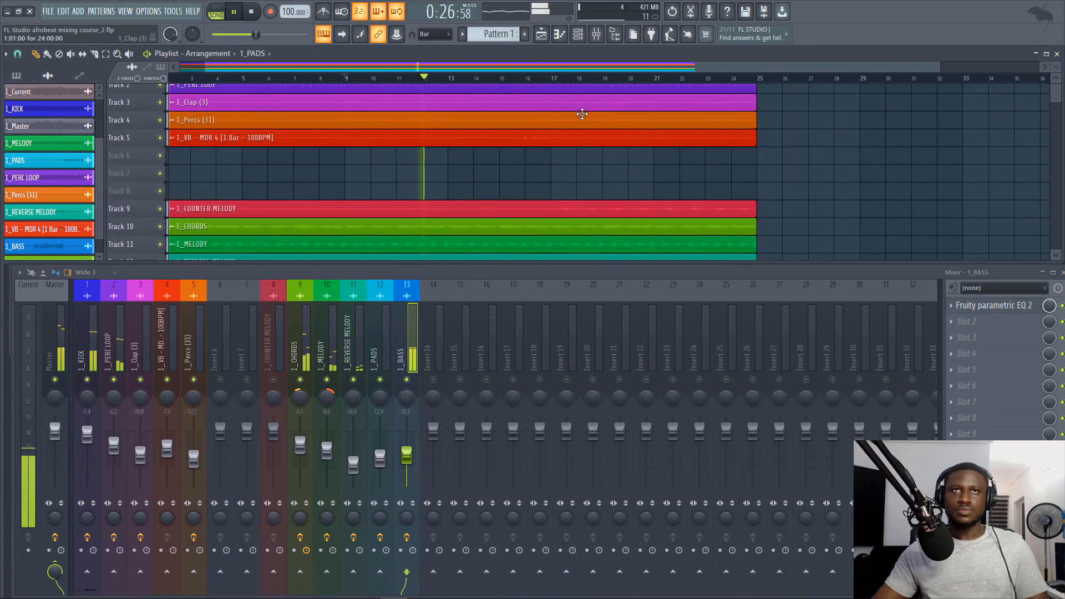
{"action": "scroll", "coordinate": [582, 114], "scroll_direction": "up", "scroll_amount": 2}
{"action": "scroll", "coordinate": [571, 114], "scroll_direction": "down", "scroll_amount": 4}
{"action": "scroll", "coordinate": [300, 118], "scroll_direction": "up", "scroll_amount": 4}
{"action": "key", "text": "space"}
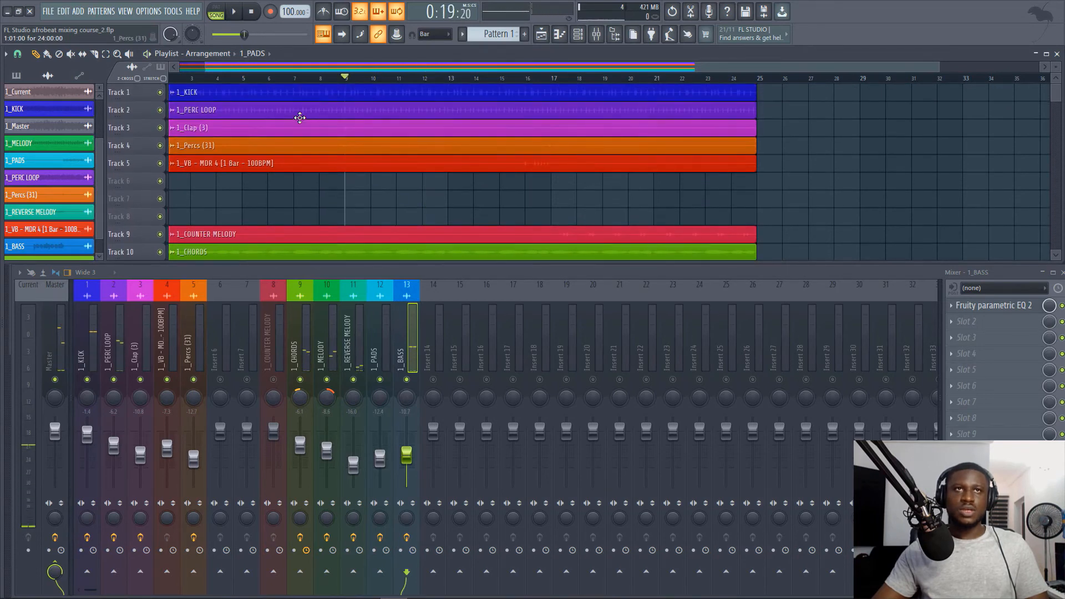
{"action": "left_click_drag", "start_coordinate": [1049, 75], "coordinate": [542, 146]}
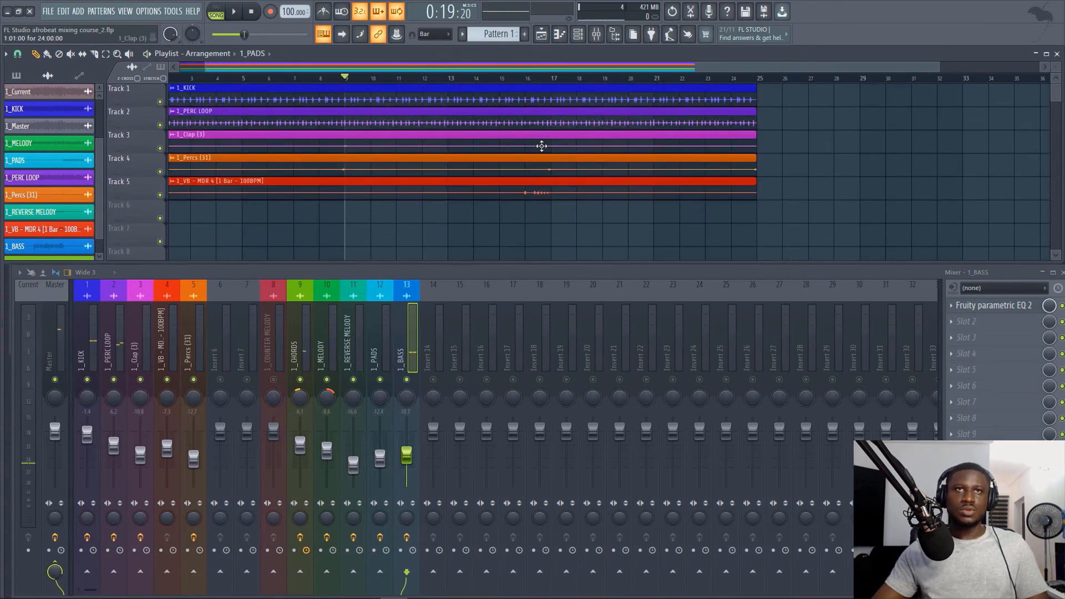
Step: Play the arrangement from bar 15 and unmute 1_COUNTER MELODY in the mixer
{"action": "key", "text": "space"}
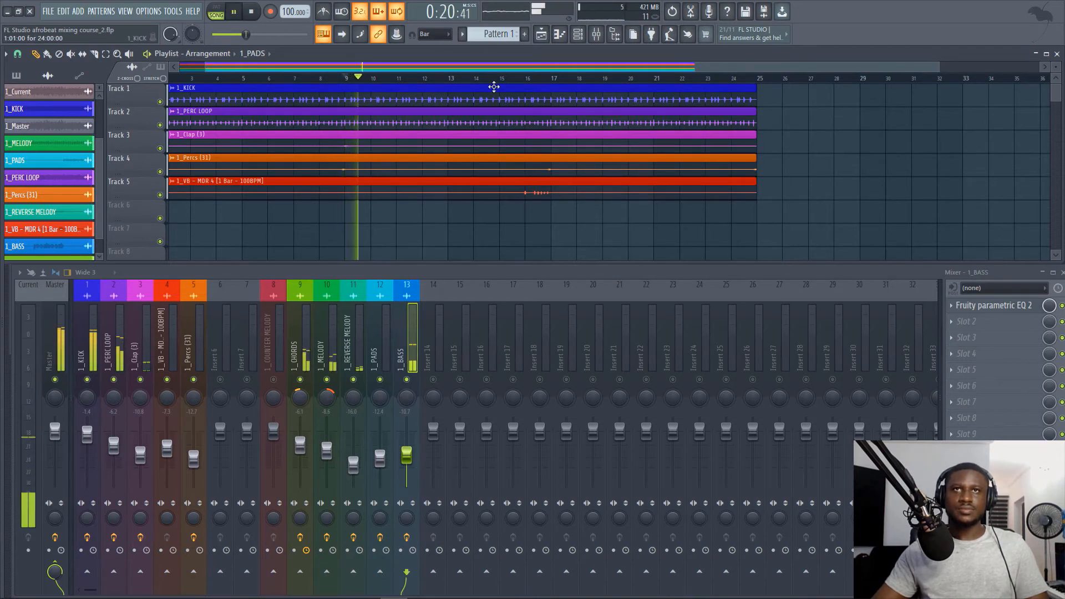
{"action": "left_click", "coordinate": [508, 78]}
{"action": "scroll", "coordinate": [548, 131], "scroll_direction": "down", "scroll_amount": 3}
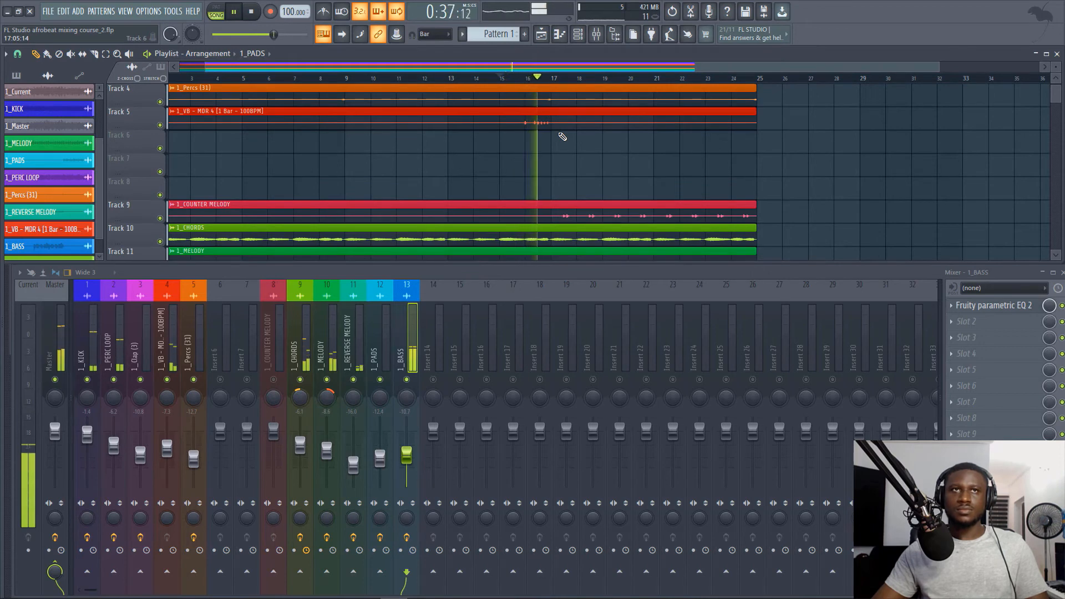
{"action": "scroll", "coordinate": [562, 136], "scroll_direction": "down", "scroll_amount": 1}
{"action": "scroll", "coordinate": [562, 136], "scroll_direction": "down", "scroll_amount": 1}
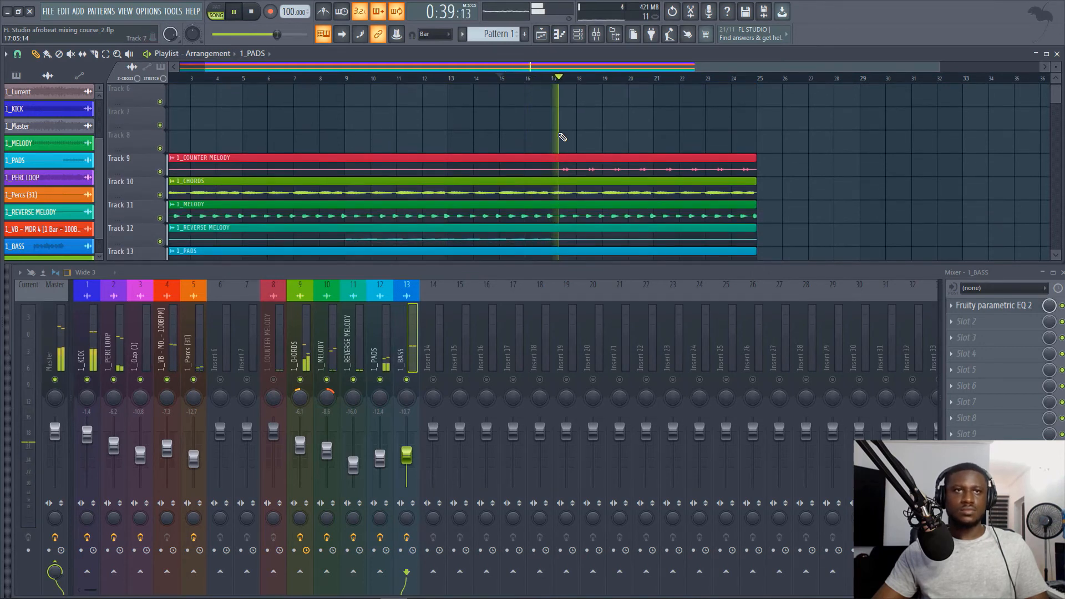
{"action": "scroll", "coordinate": [530, 148], "scroll_direction": "down", "scroll_amount": 3}
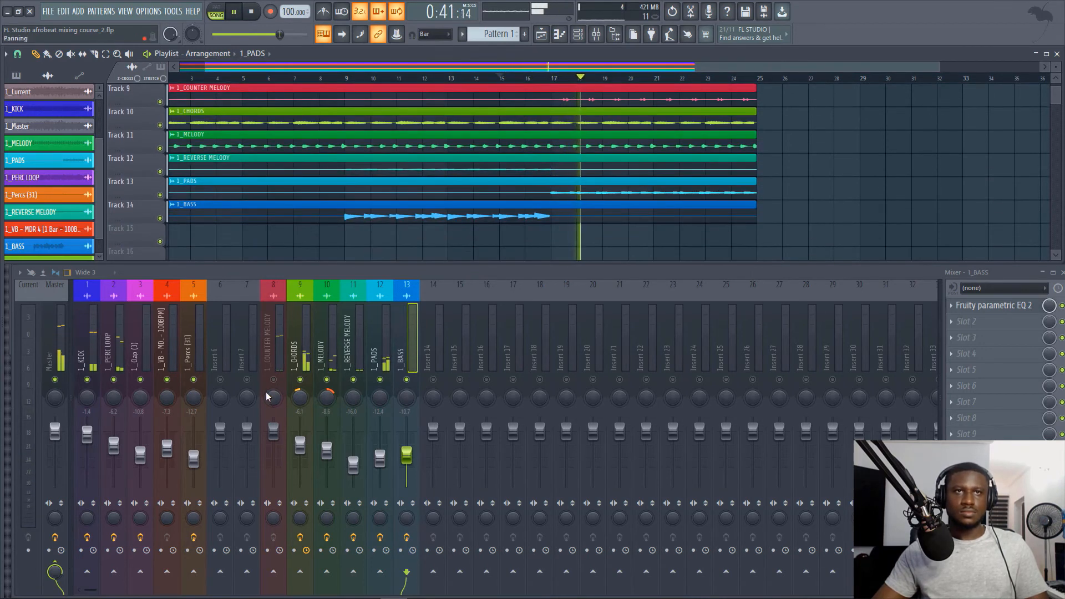
{"action": "left_click", "coordinate": [275, 367]}
{"action": "key", "text": "space"}
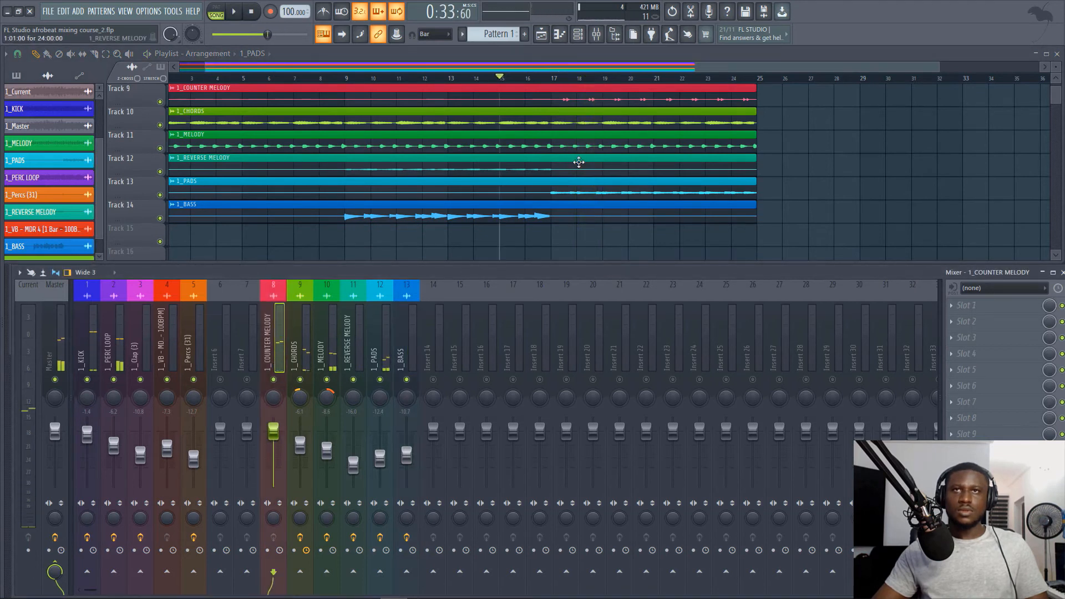
Step: Replay the mix from bar 17 several times to judge how 1_COUNTER MELODY sits among the other tracks
{"action": "left_click", "coordinate": [562, 79]}
{"action": "key", "text": "space"}
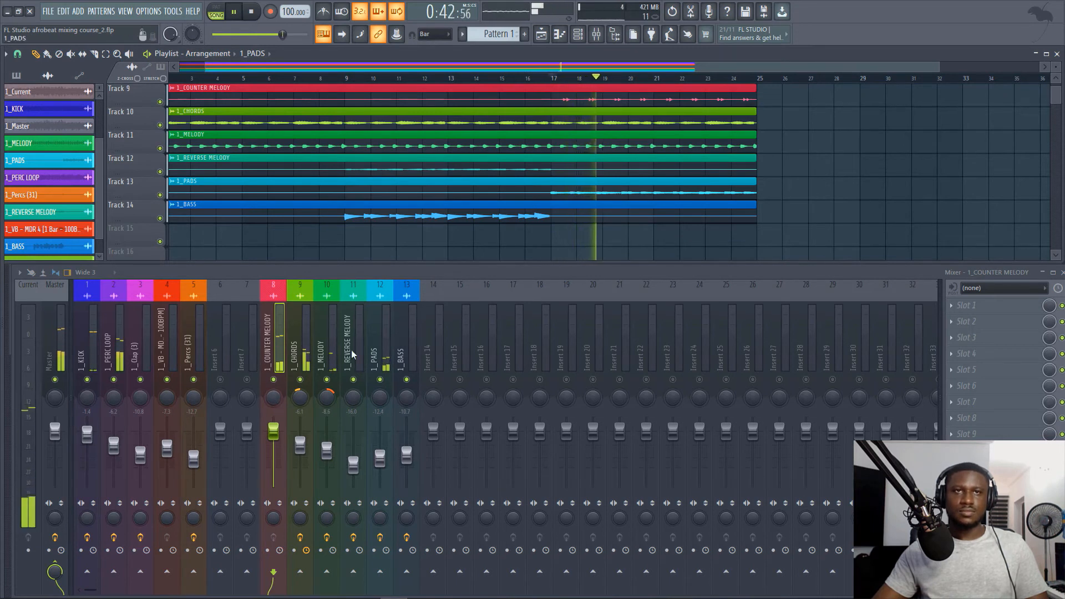
{"action": "key", "text": "space"}
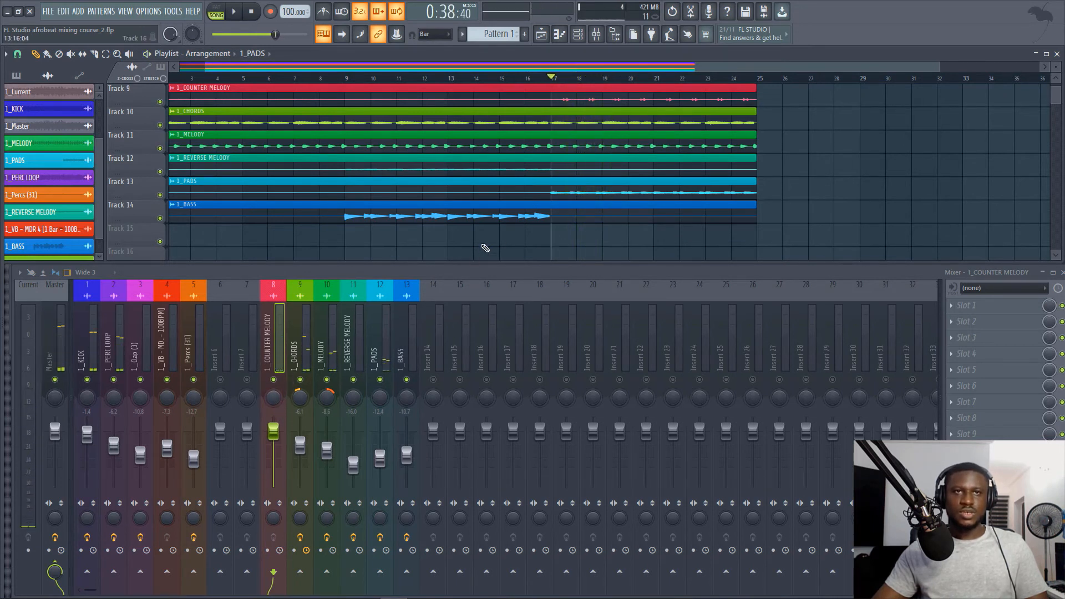
{"action": "key", "text": "space"}
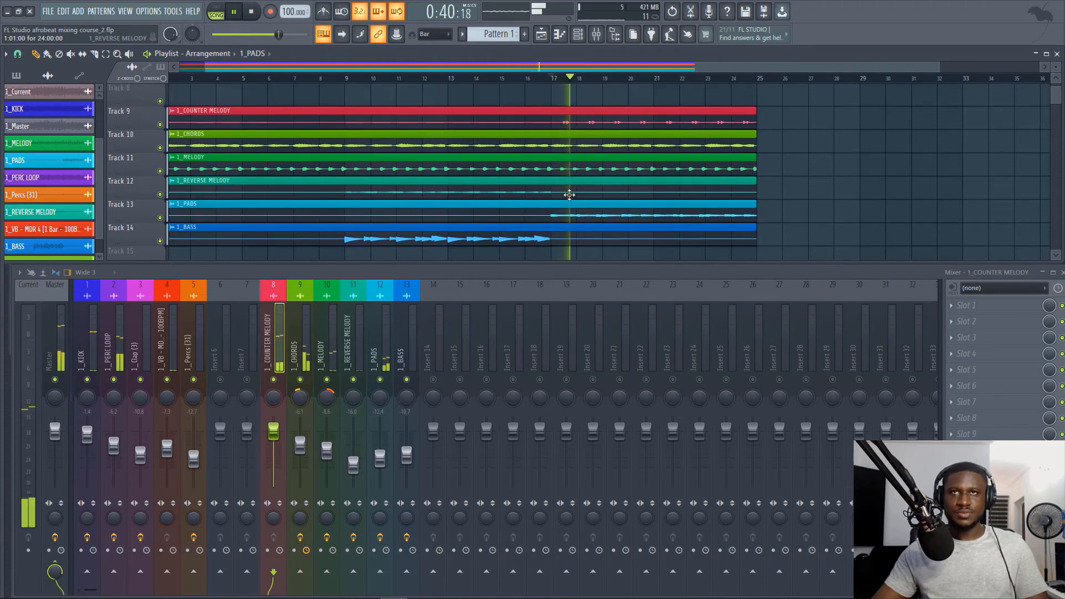
{"action": "scroll", "coordinate": [558, 83], "scroll_direction": "up", "scroll_amount": 2}
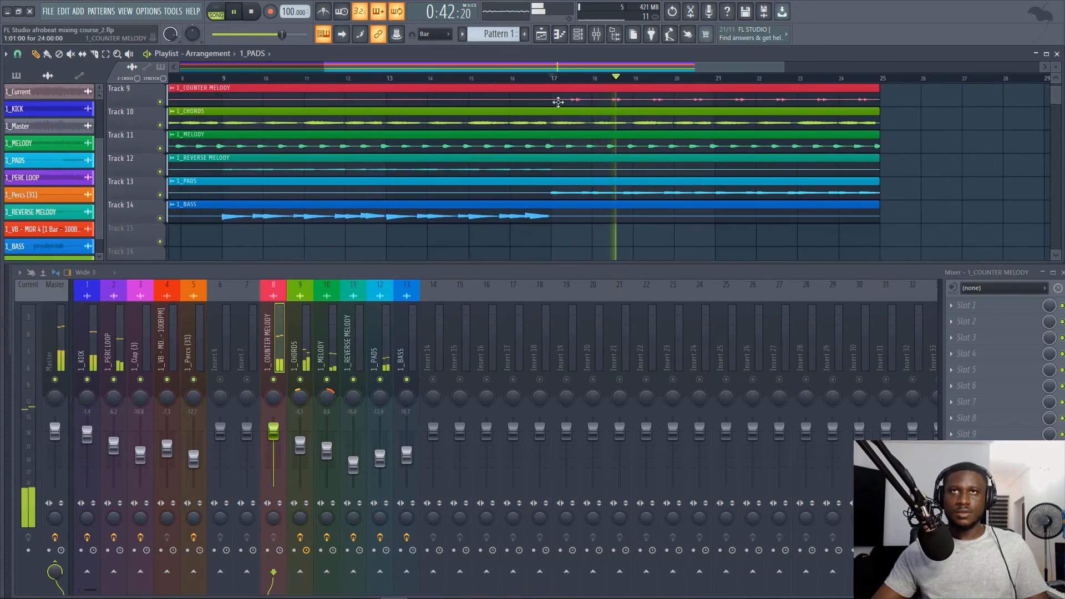
{"action": "scroll", "coordinate": [523, 150], "scroll_direction": "up", "scroll_amount": 1}
{"action": "key", "text": "space"}
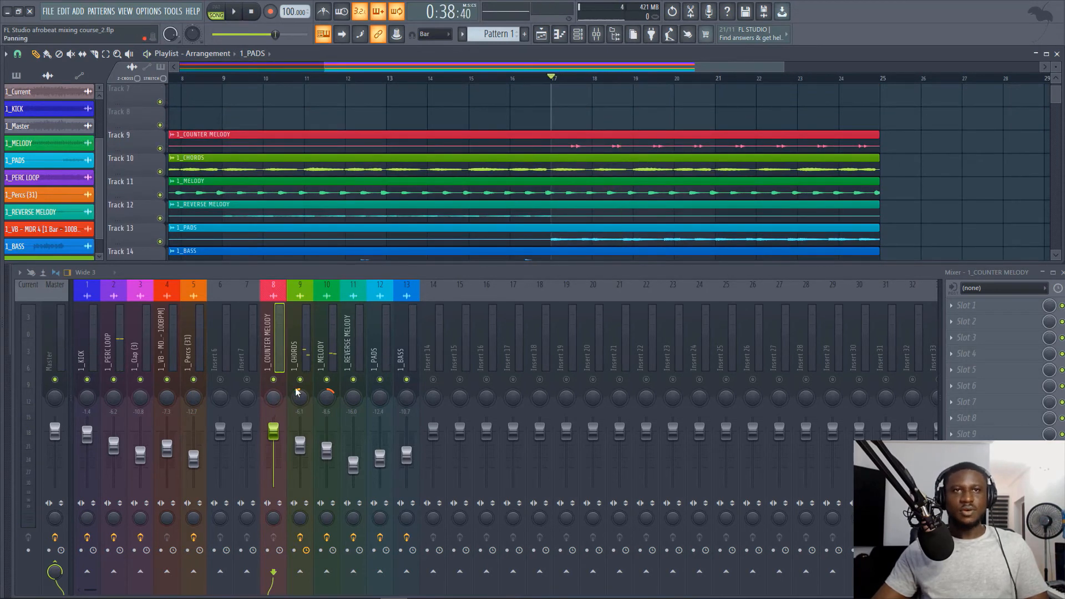
{"action": "key", "text": "space"}
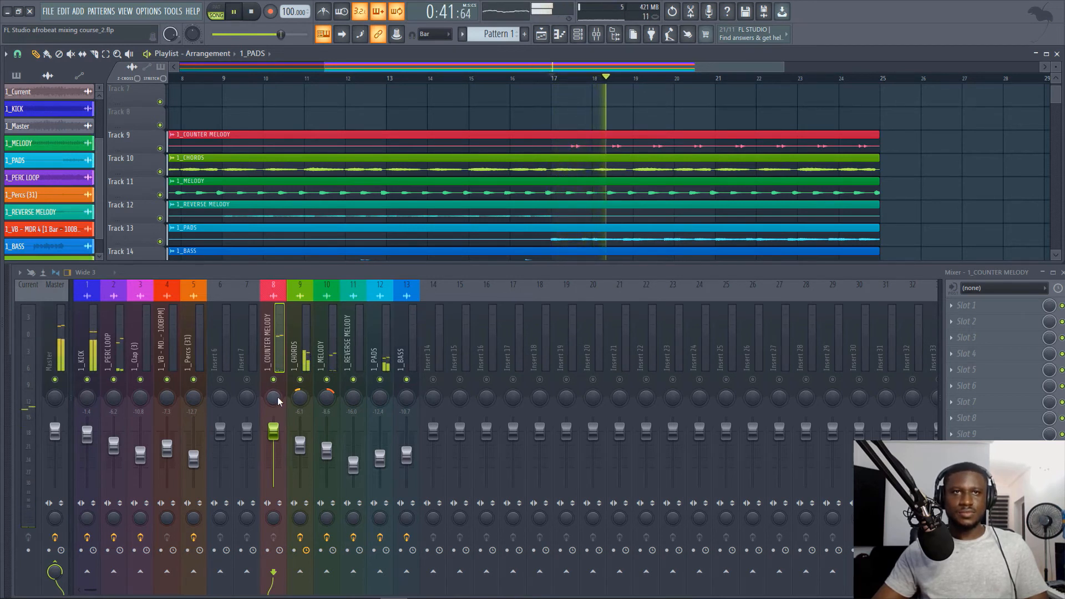
{"action": "key", "text": "space"}
{"action": "key", "text": "space"}
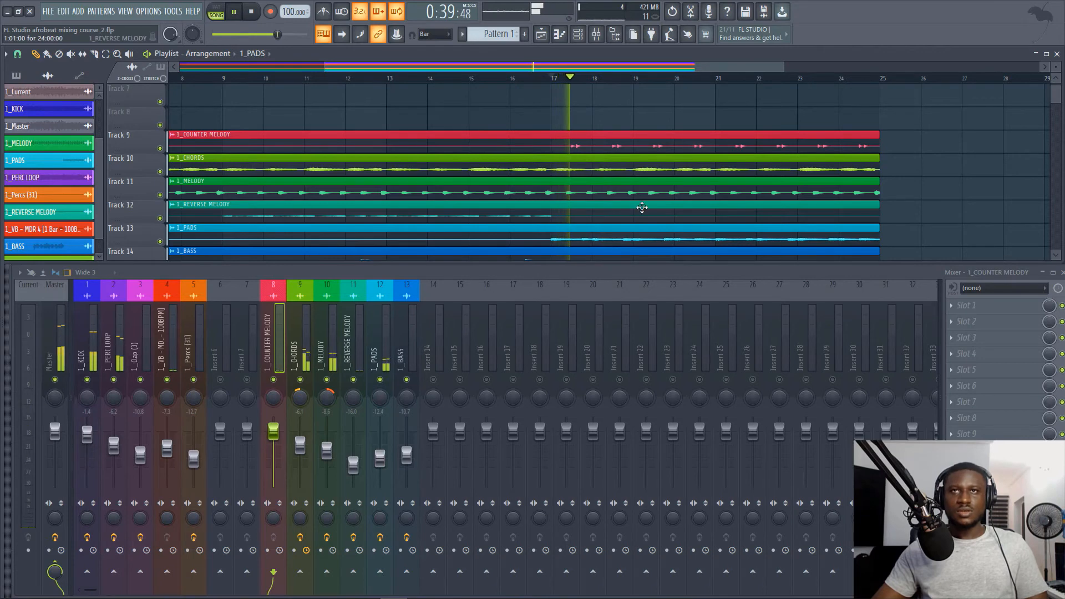
{"action": "key", "text": "space"}
Step: Solo 1_COUNTER MELODY in the playlist, enable 1_MELODY alongside it, and play the two from bar 17
{"action": "scroll", "coordinate": [623, 178], "scroll_direction": "up", "scroll_amount": 2}
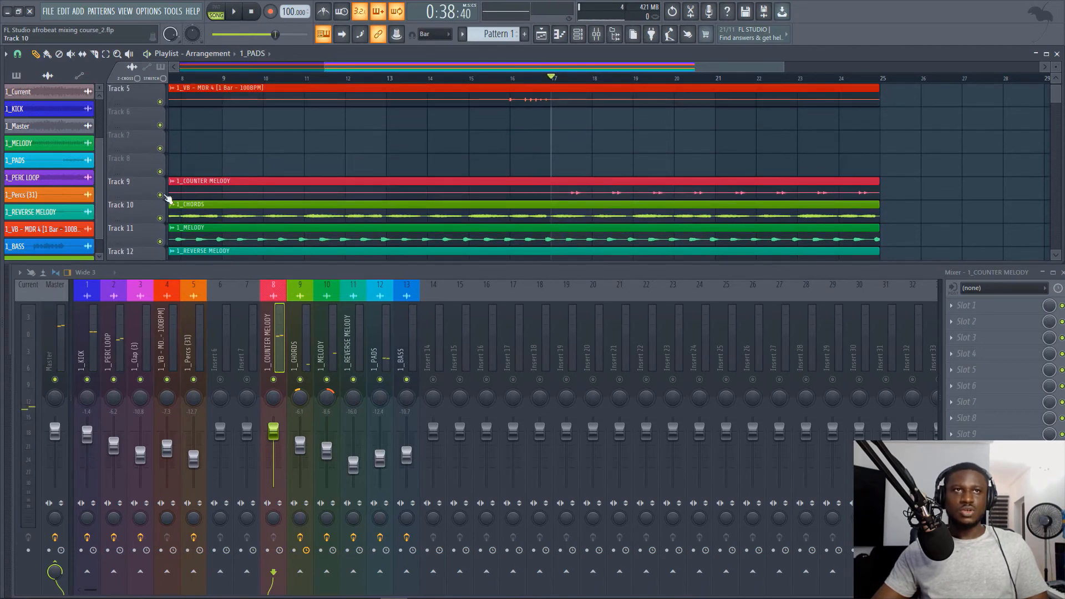
{"action": "left_click", "coordinate": [162, 196], "text": "ctrl"}
{"action": "scroll", "coordinate": [337, 191], "scroll_direction": "up", "scroll_amount": 4}
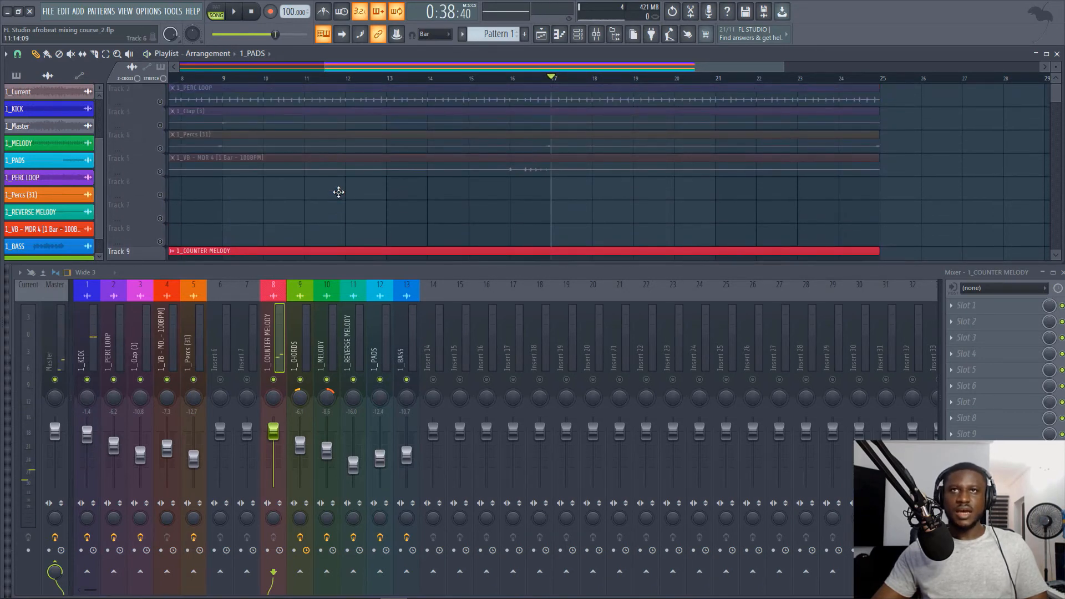
{"action": "scroll", "coordinate": [285, 161], "scroll_direction": "down", "scroll_amount": 7}
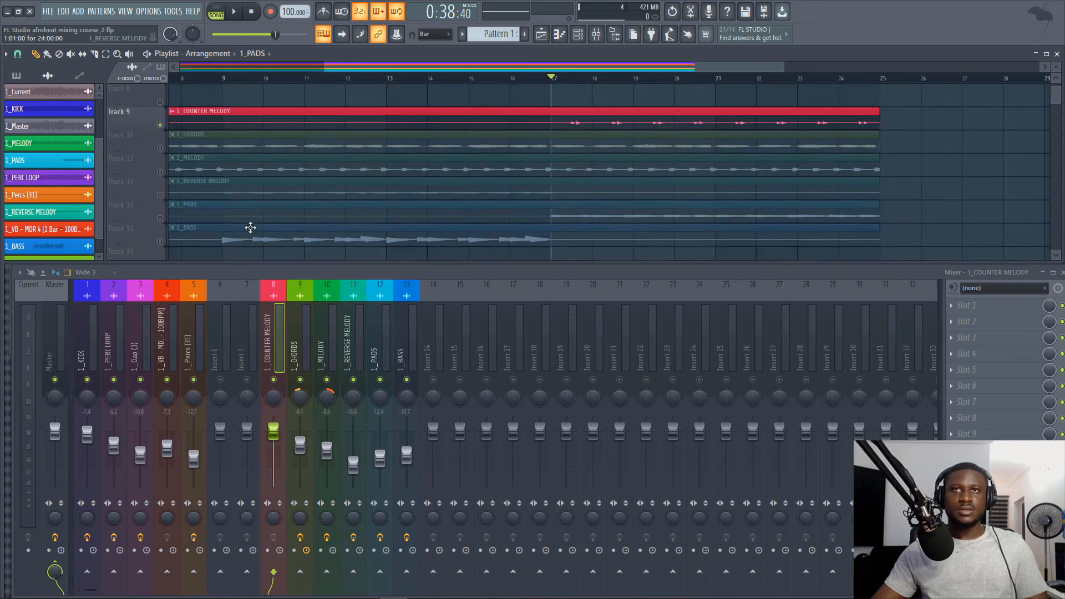
{"action": "key", "text": "space"}
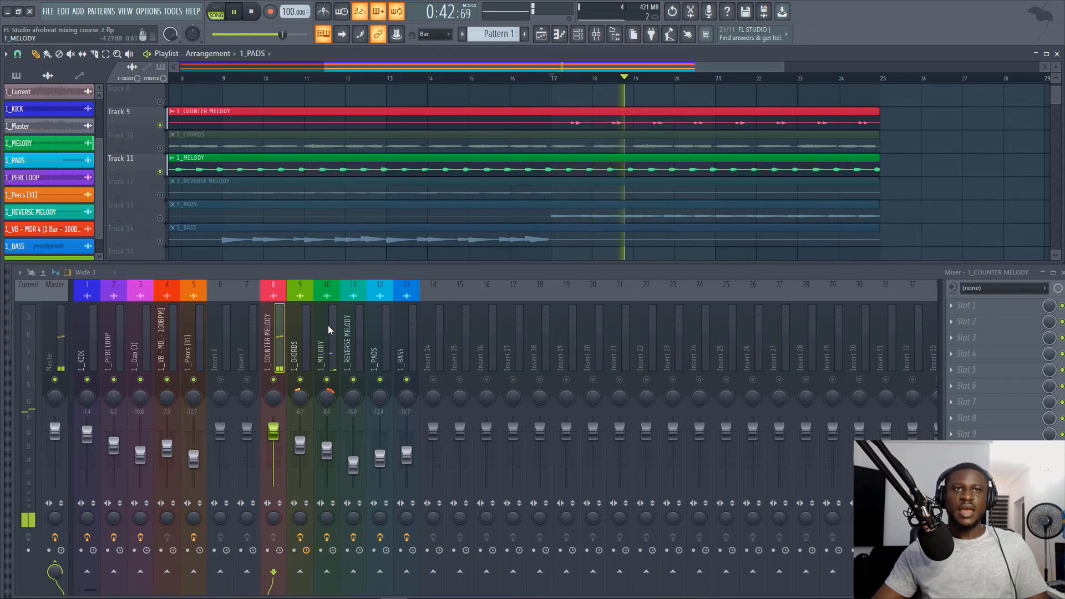
{"action": "key", "text": "space"}
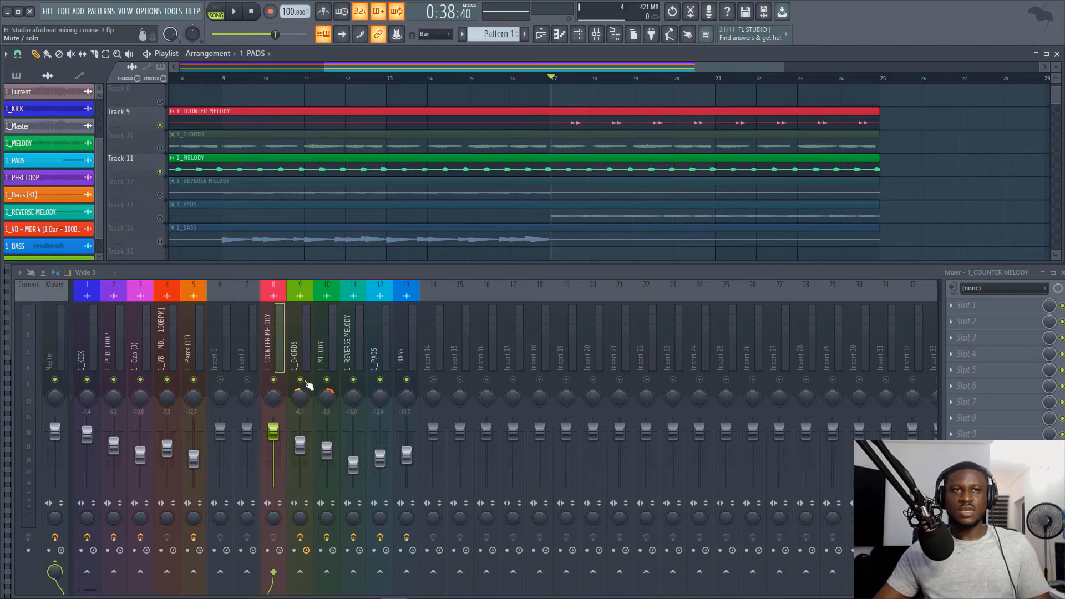
Step: Pan 1_COUNTER MELODY slightly left, comparing 10% left and a wider position against 1_MELODY from bar 17
{"action": "key", "text": "space"}
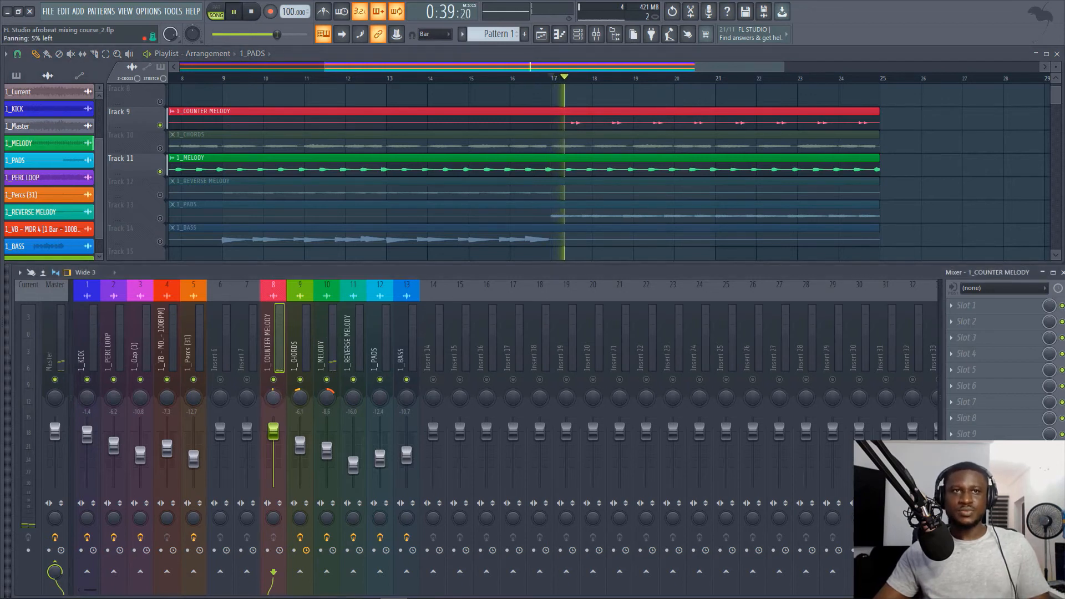
{"action": "key", "text": "space"}
{"action": "left_click_drag", "start_coordinate": [274, 398], "coordinate": [273, 402]}
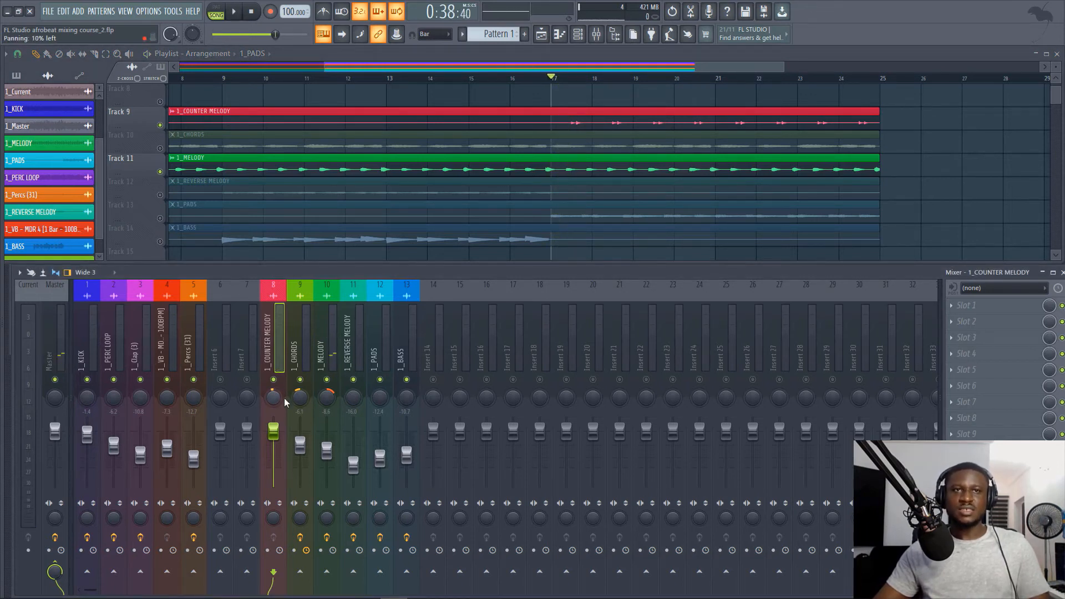
{"action": "key", "text": "space"}
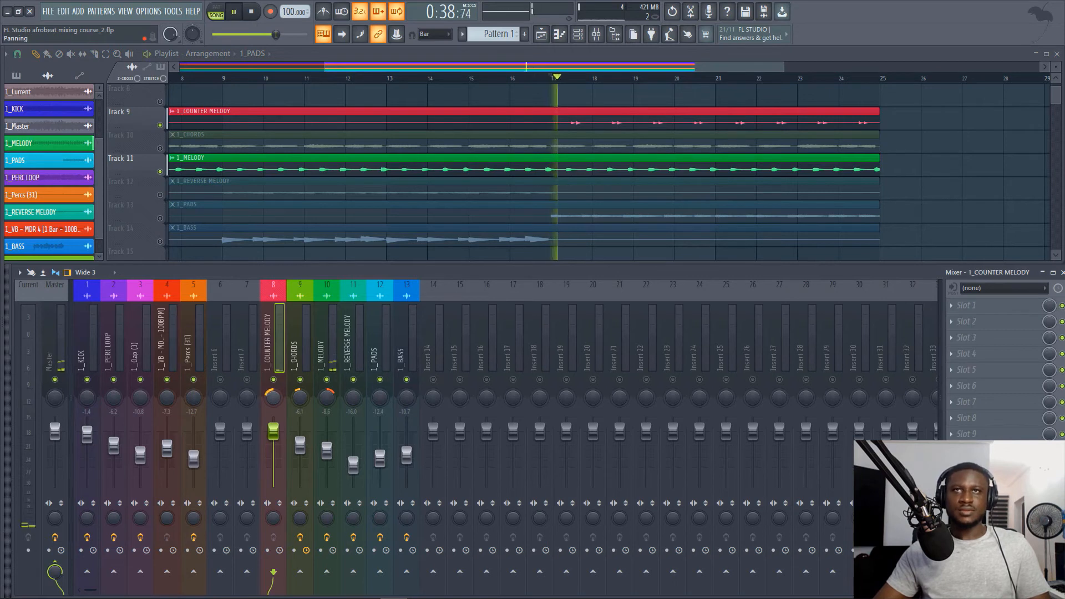
{"action": "key", "text": "space"}
{"action": "left_click_drag", "start_coordinate": [273, 398], "coordinate": [273, 400]}
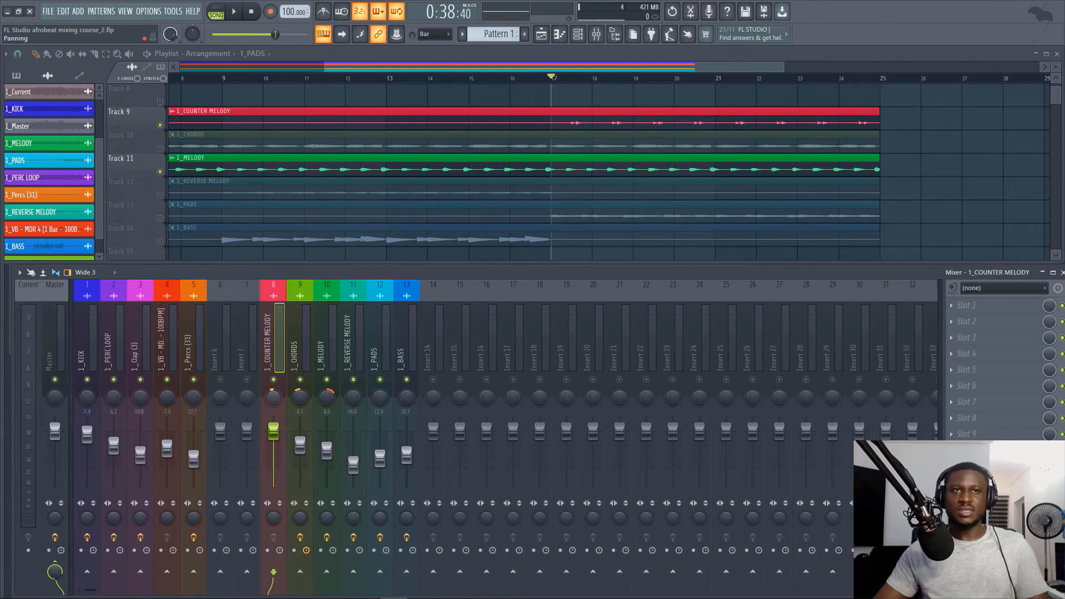
{"action": "key", "text": "space"}
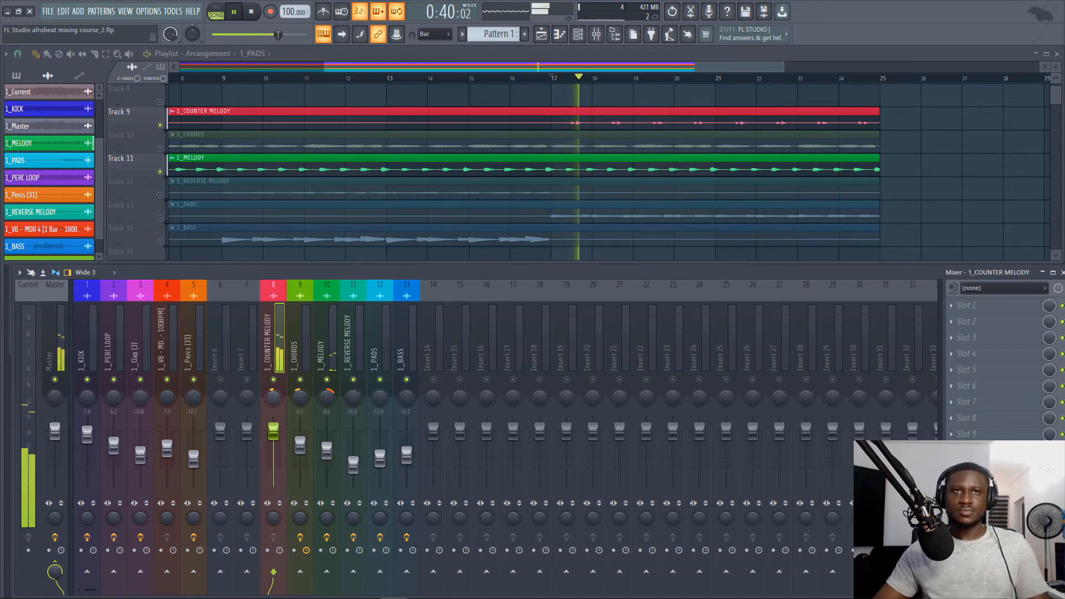
Step: Take the playlist out of solo so all tracks sound, and play the arrangement from bar 17
{"action": "key", "text": "space"}
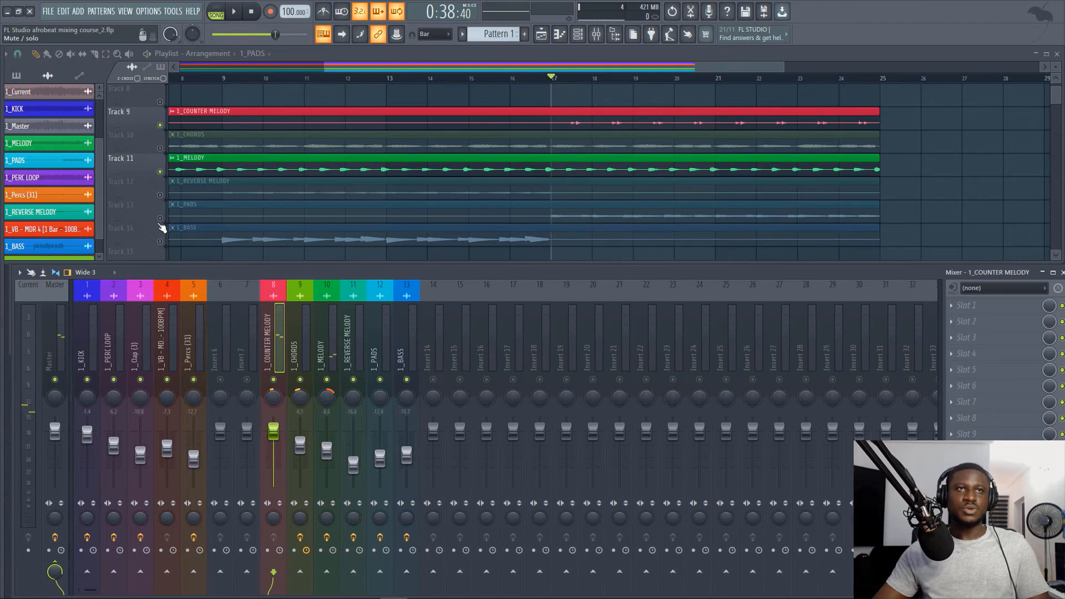
{"action": "right_click", "coordinate": [160, 172]}
{"action": "key", "text": "space"}
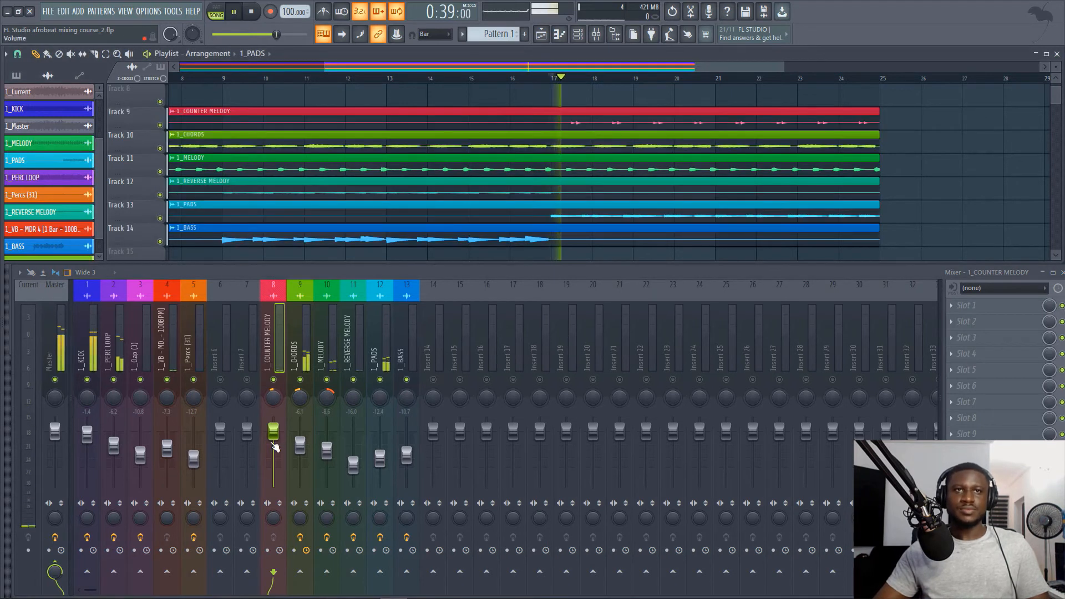
Step: Lower 1_COUNTER MELODY's mixer volume to about -5.5 dB (77%), replaying from bar 17 to check the balance
{"action": "key", "text": "space"}
{"action": "mouse_move", "coordinate": [274, 431]}
{"action": "left_mouse_down"}
{"action": "mouse_move", "coordinate": [274, 487]}
{"action": "mouse_move", "coordinate": [274, 445]}
{"action": "left_mouse_up"}
{"action": "key", "text": "space"}
{"action": "key", "text": "space"}
{"action": "key", "text": "space"}
{"action": "key", "text": "space"}
{"action": "key", "text": "space"}
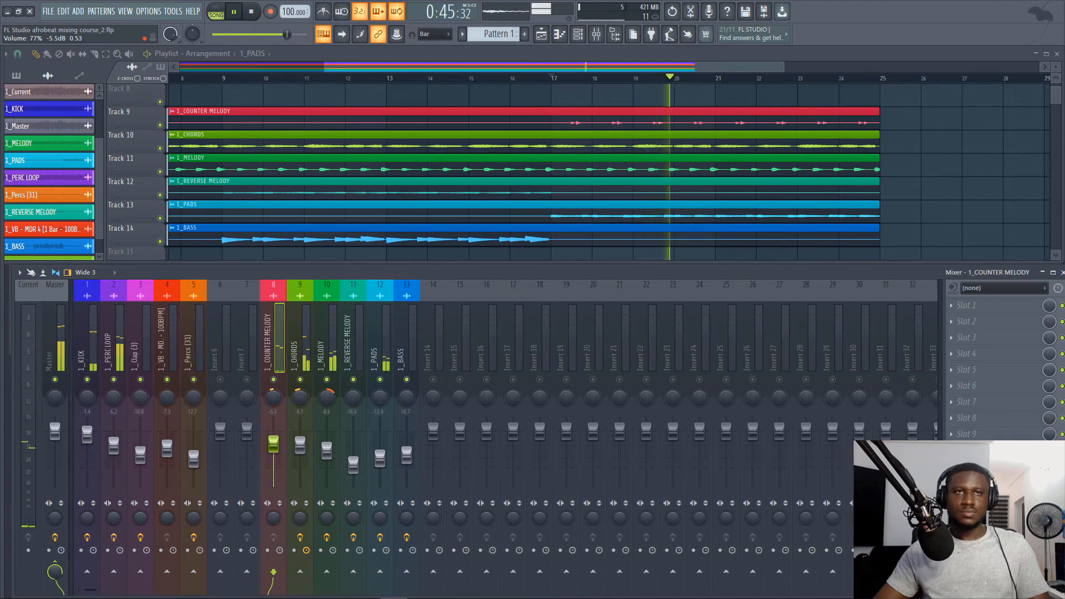
{"action": "left_click_drag", "start_coordinate": [273, 446], "coordinate": [274, 445]}
{"action": "key", "text": "space"}
{"action": "key", "text": "space"}
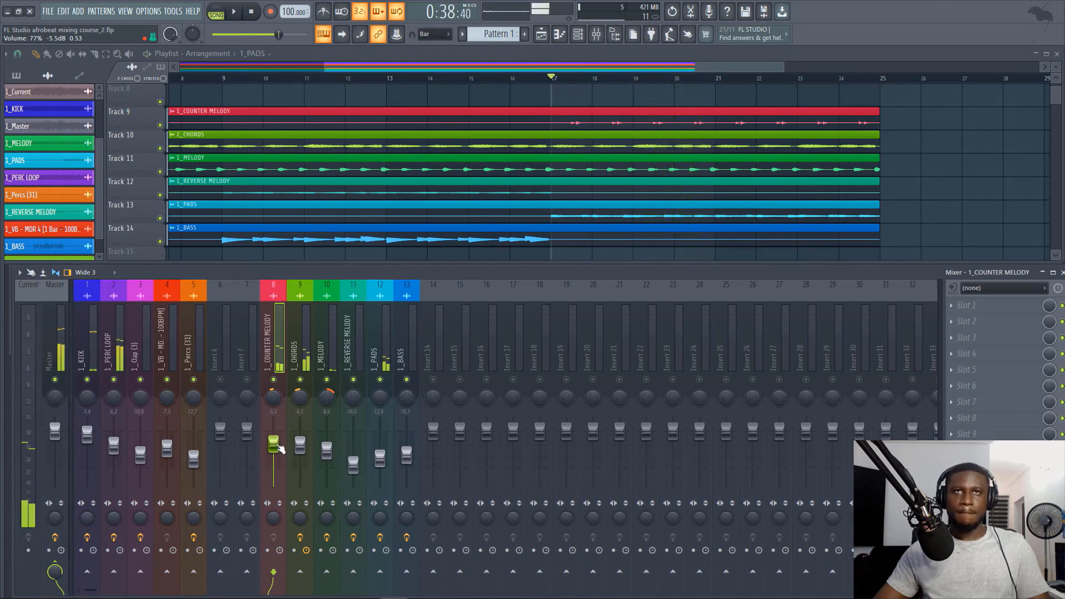
{"action": "key", "text": "space"}
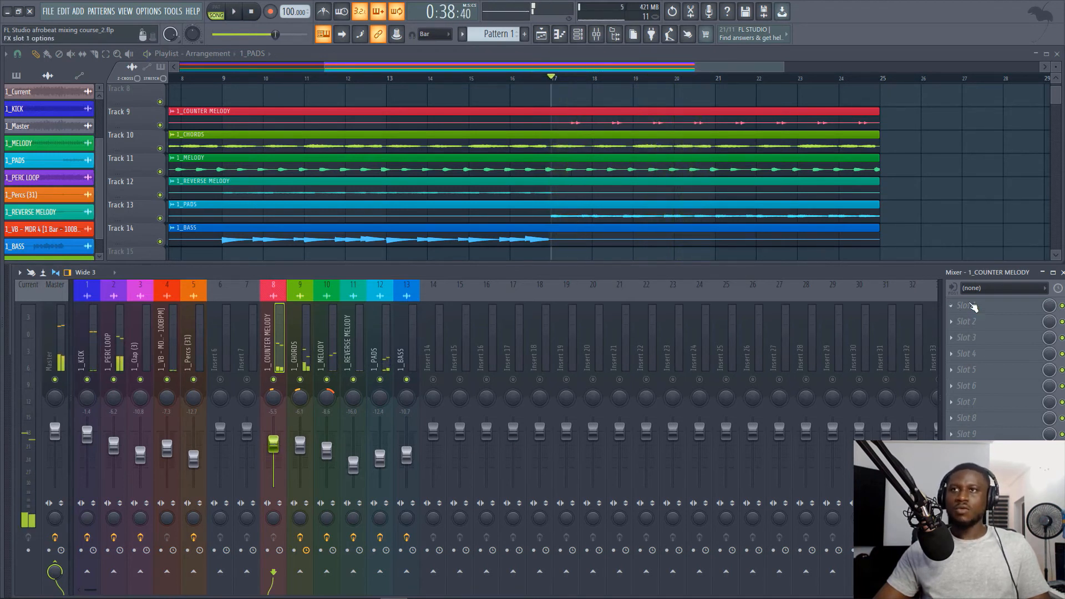
Step: Add Fruity parametric EQ 2 to 1_COUNTER MELODY, cut the lows with band 1 at about 172 Hz and -17.8 dB, and listen
{"action": "left_click", "coordinate": [977, 306]}
{"action": "left_click", "coordinate": [802, 272]}
{"action": "key", "text": "space"}
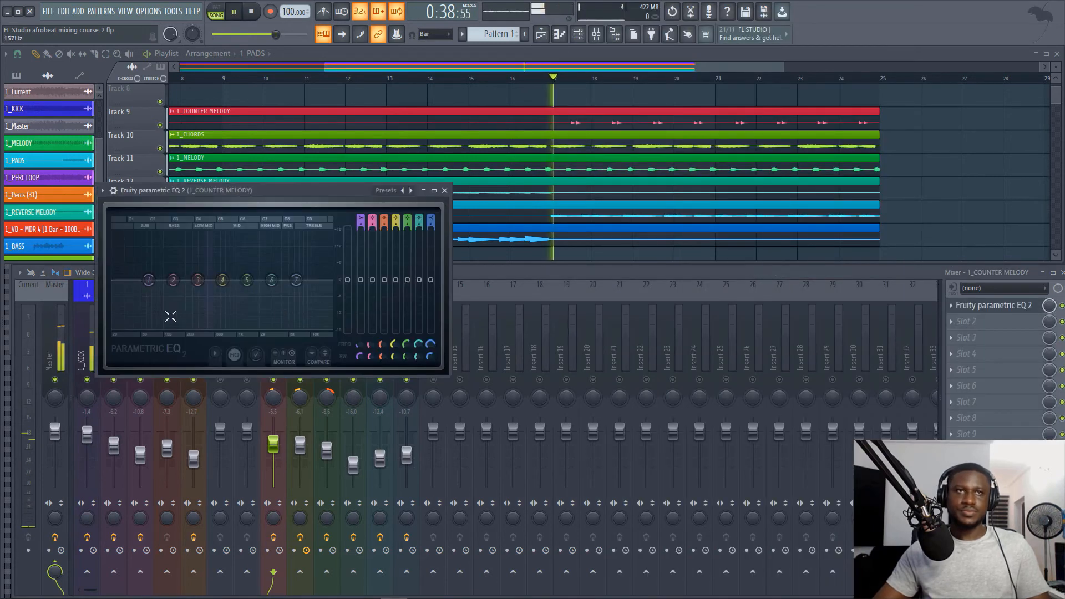
{"action": "left_click_drag", "start_coordinate": [148, 280], "coordinate": [180, 328]}
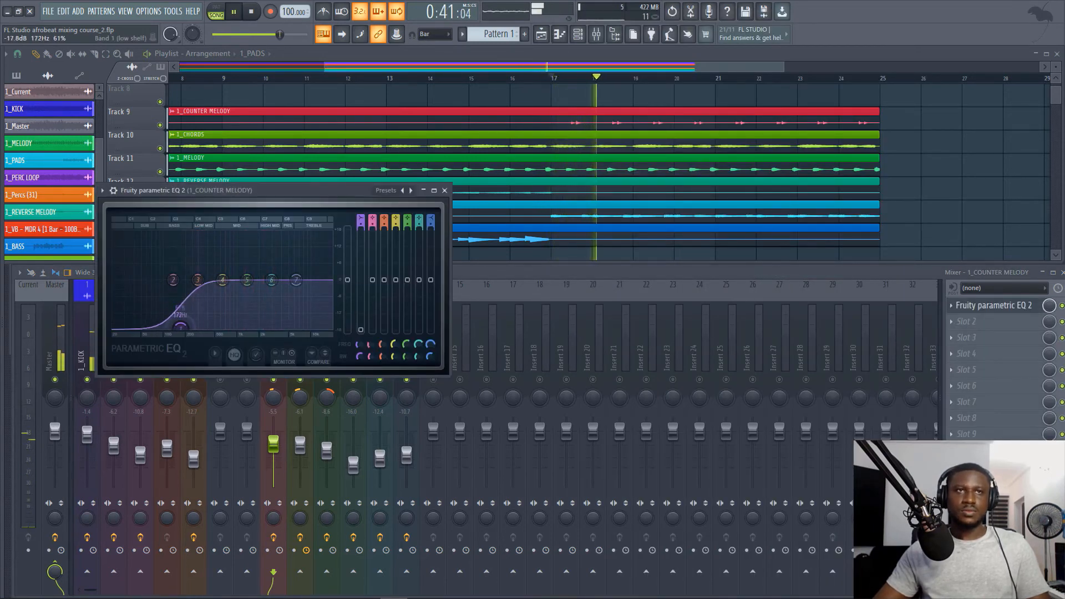
{"action": "left_click", "coordinate": [444, 191]}
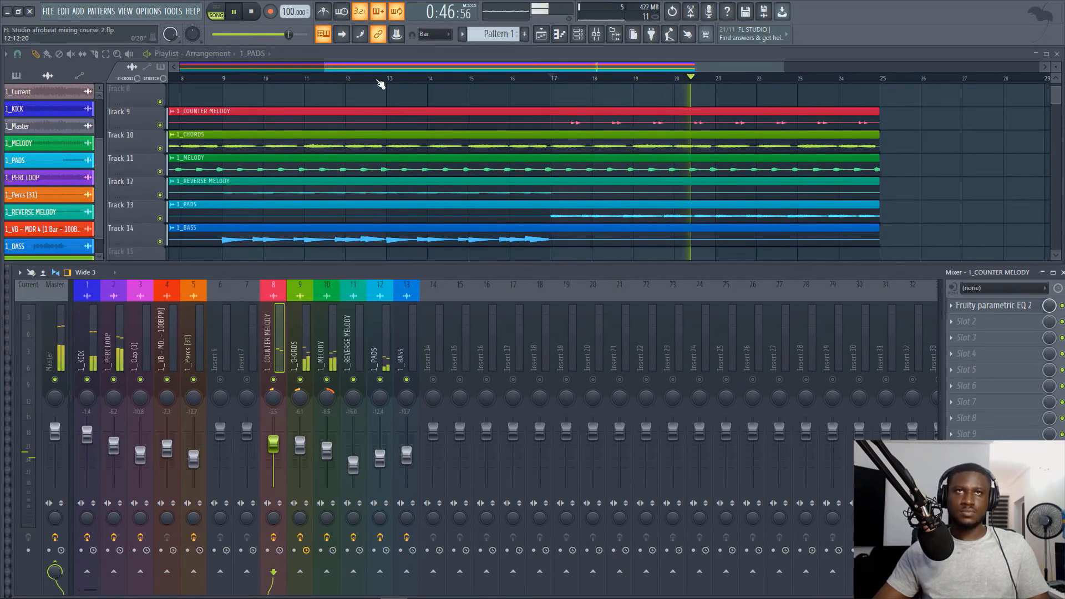
{"action": "scroll", "coordinate": [381, 83], "scroll_direction": "down", "scroll_amount": 3}
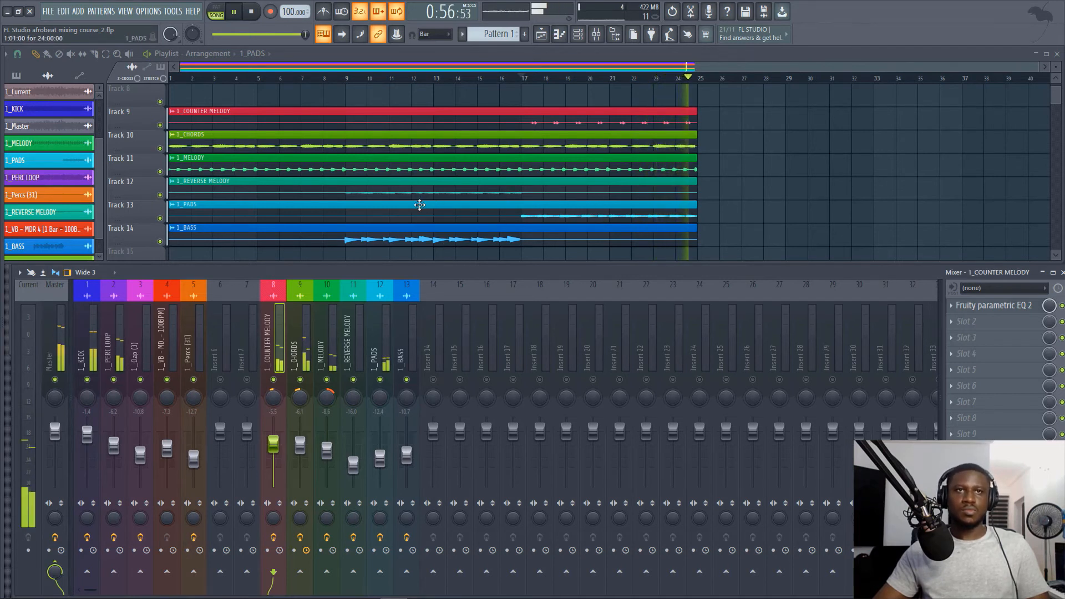
{"action": "key", "text": "space"}
{"action": "scroll", "coordinate": [436, 170], "scroll_direction": "up", "scroll_amount": 4}
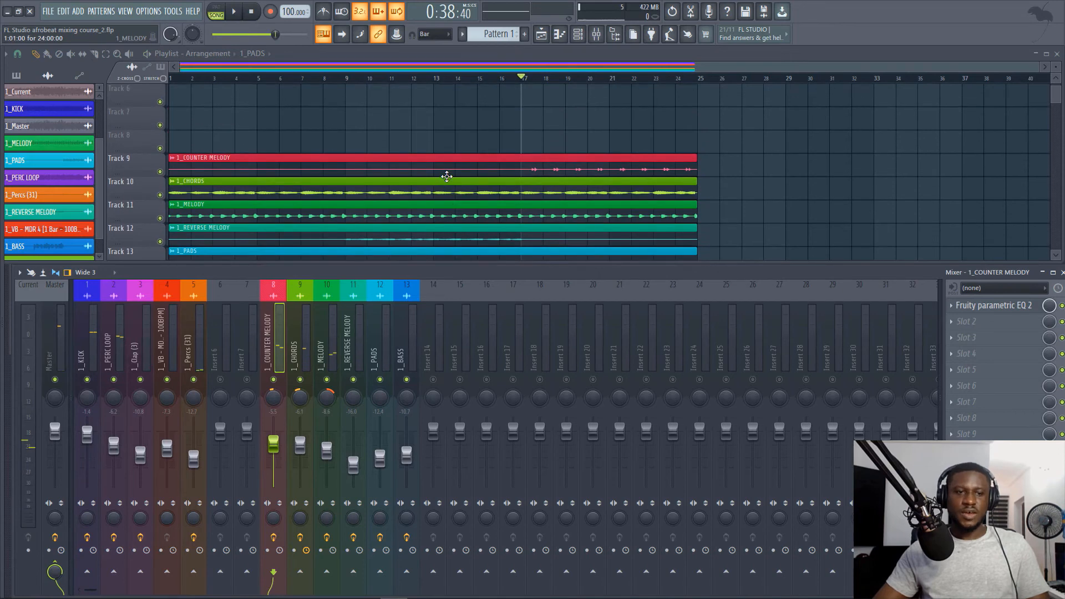
{"action": "scroll", "coordinate": [433, 156], "scroll_direction": "down", "scroll_amount": 3}
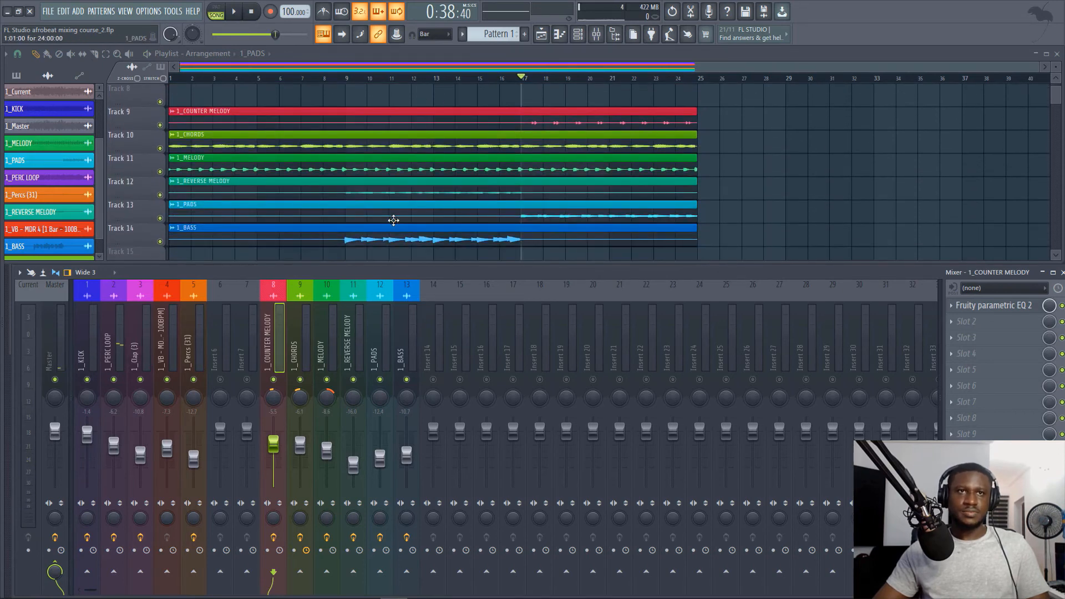
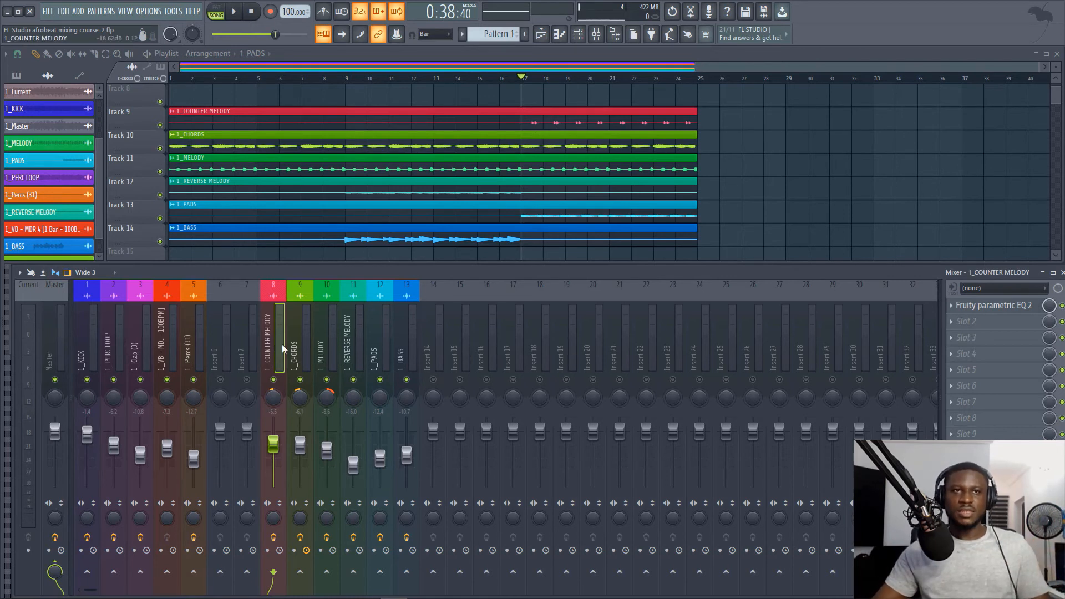
Step: Review the panning and effect chains of the melodic mixer tracks from 1_COUNTER MELODY to 1_BASS
{"action": "left_click", "coordinate": [299, 344]}
{"action": "left_click", "coordinate": [314, 345]}
{"action": "left_click", "coordinate": [313, 346]}
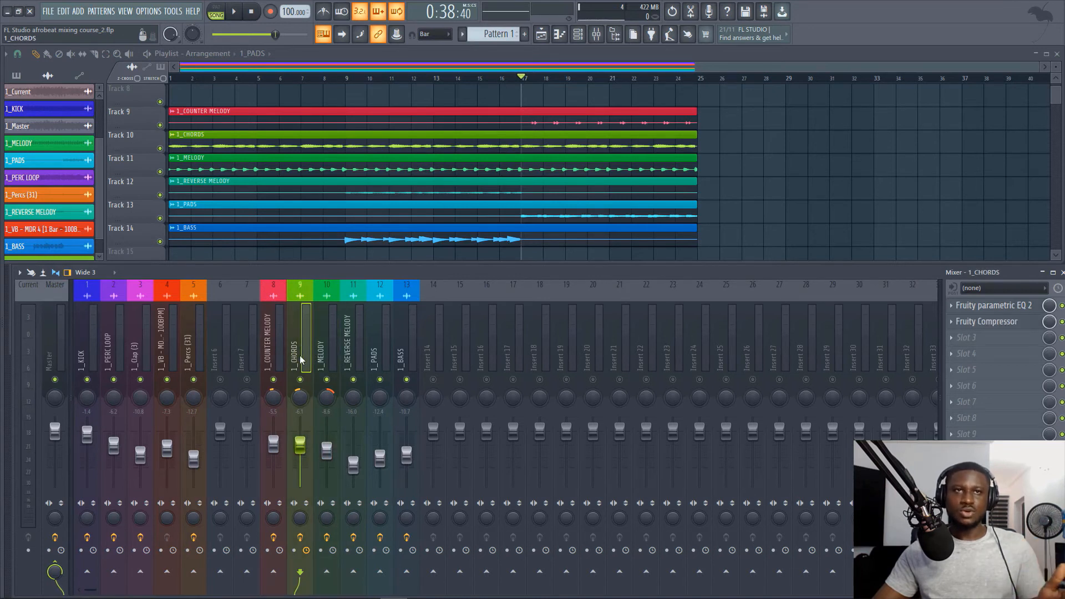
{"action": "left_click", "coordinate": [321, 354]}
{"action": "left_click", "coordinate": [301, 359]}
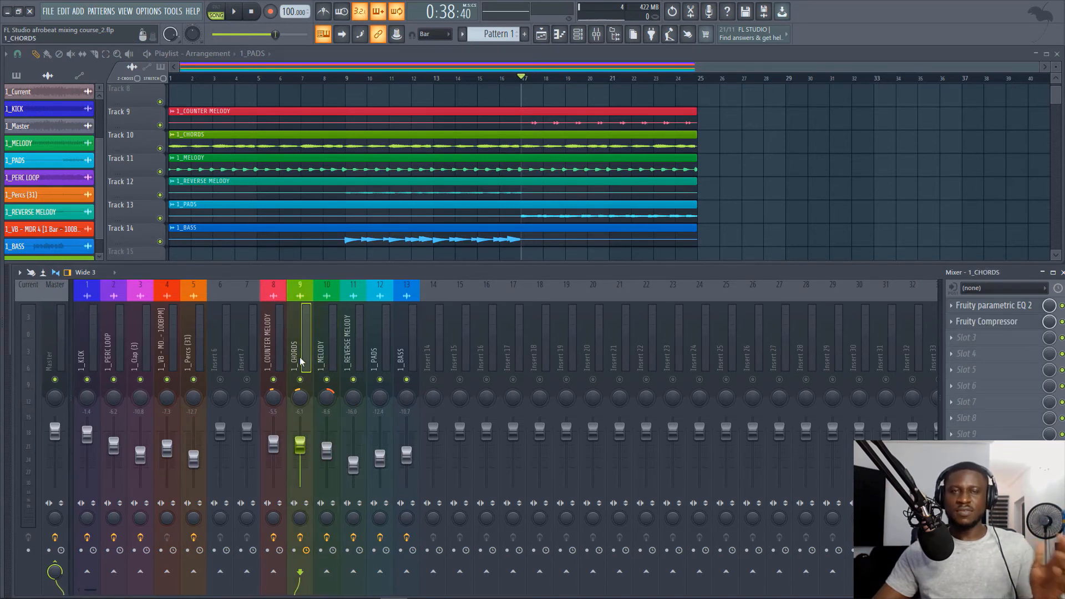
{"action": "left_click", "coordinate": [318, 358]}
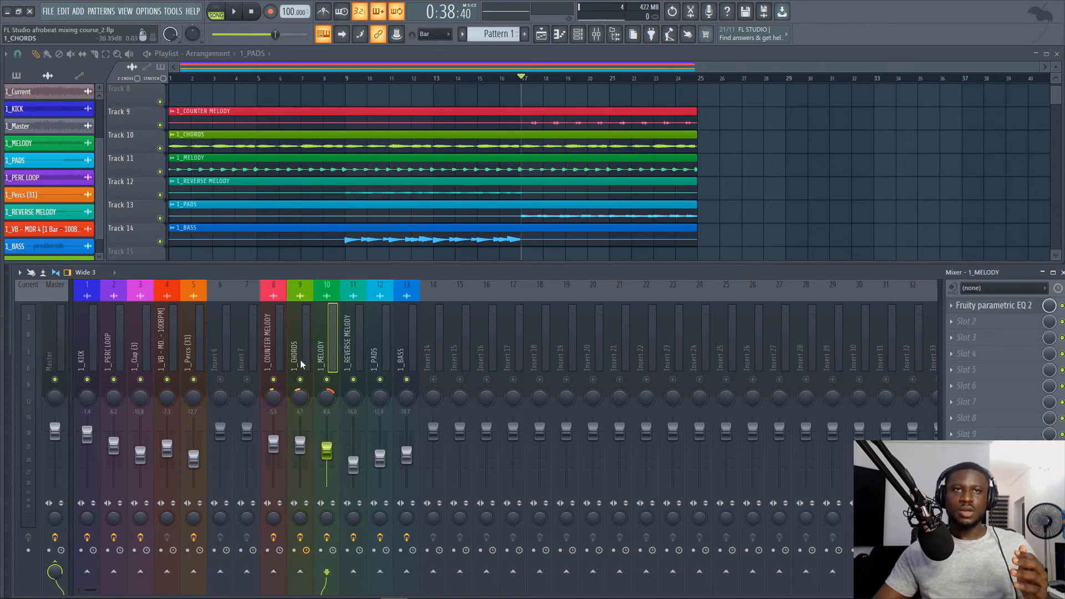
{"action": "left_click", "coordinate": [301, 359]}
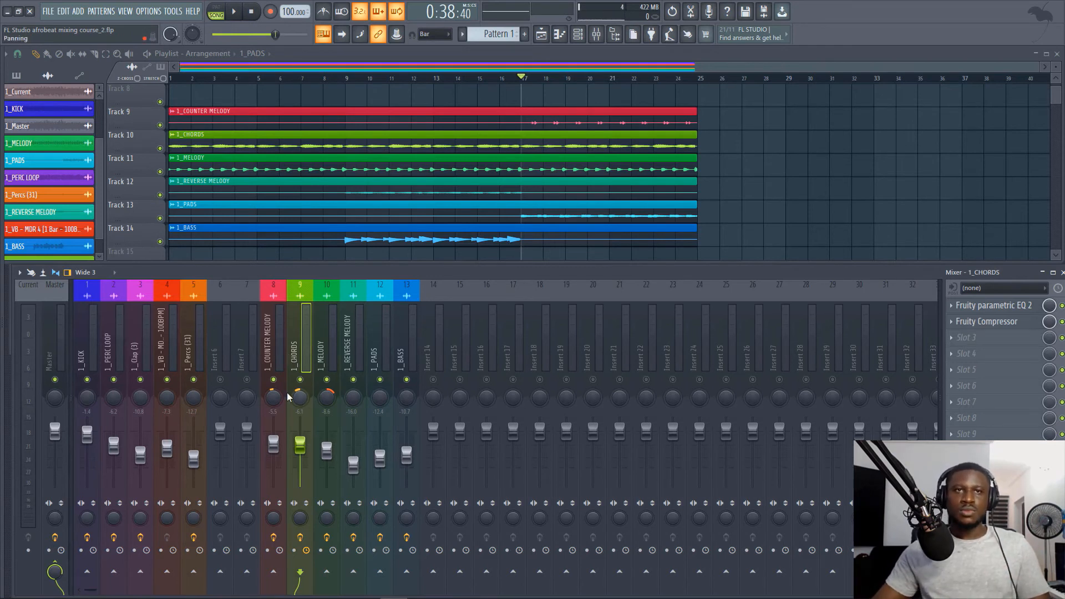
{"action": "left_click", "coordinate": [351, 358]}
{"action": "left_click", "coordinate": [273, 348]}
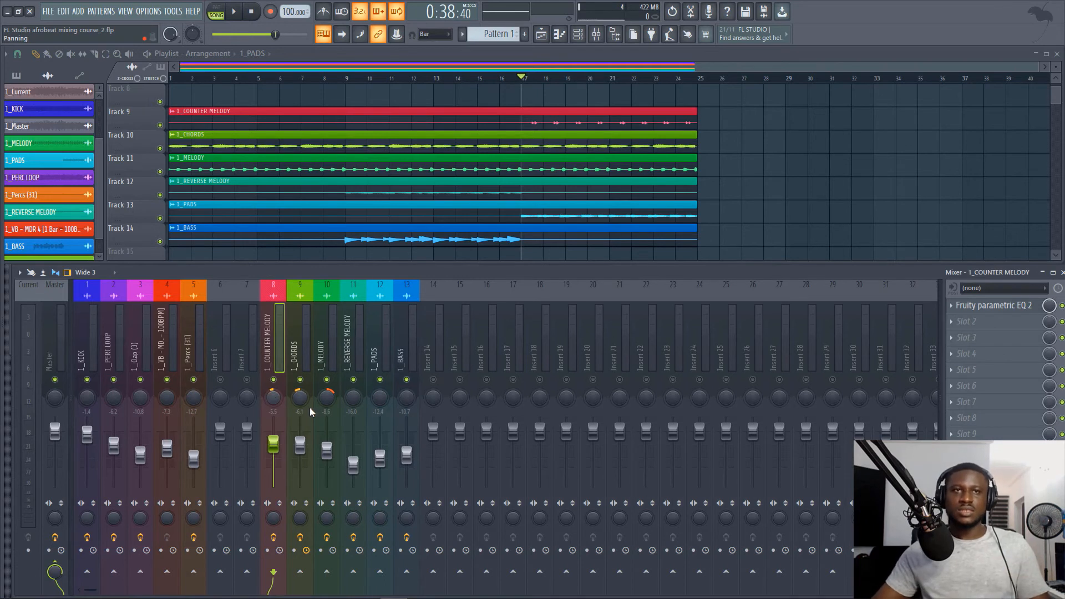
{"action": "left_click", "coordinate": [349, 356]}
{"action": "left_click", "coordinate": [378, 355]}
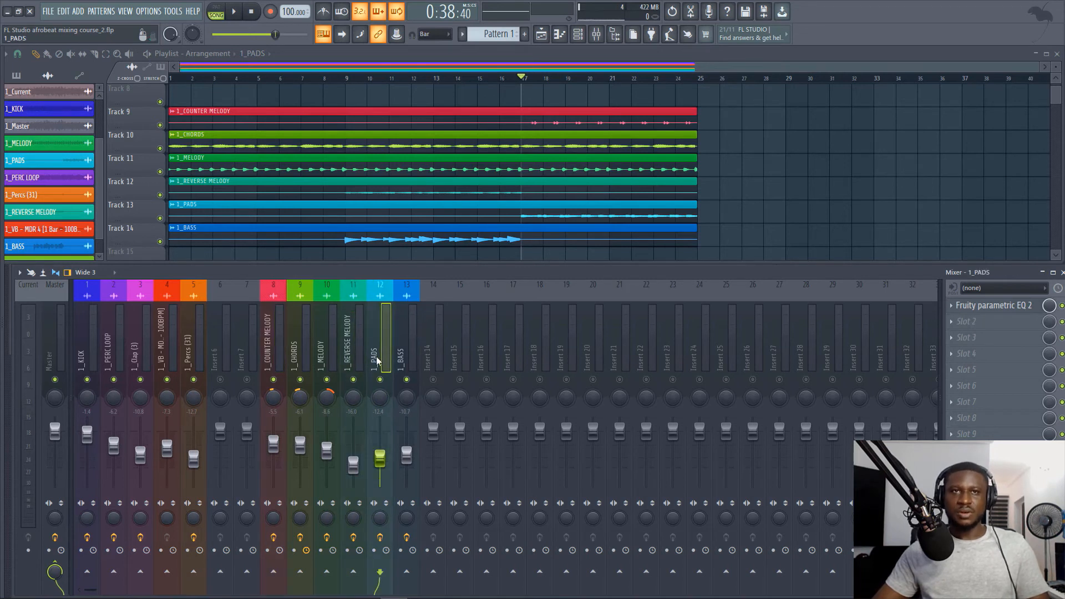
{"action": "left_click", "coordinate": [410, 349]}
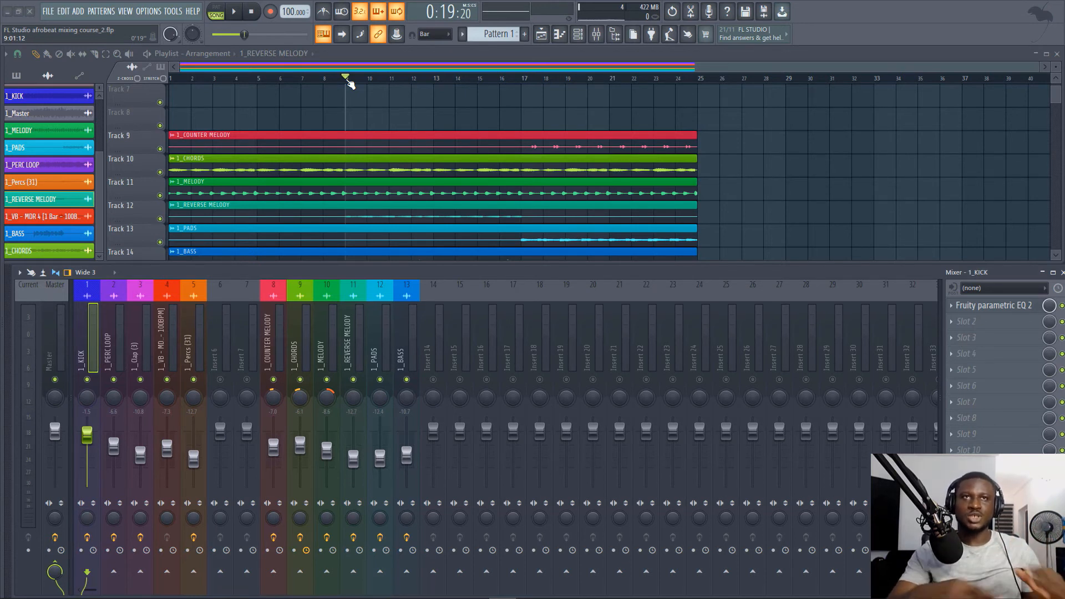
Step: Reduce 1_KICK's volume while playing from bar 1, trying -4.8 dB (80%) and settling slightly higher
{"action": "left_click_drag", "start_coordinate": [286, 78], "coordinate": [166, 78]}
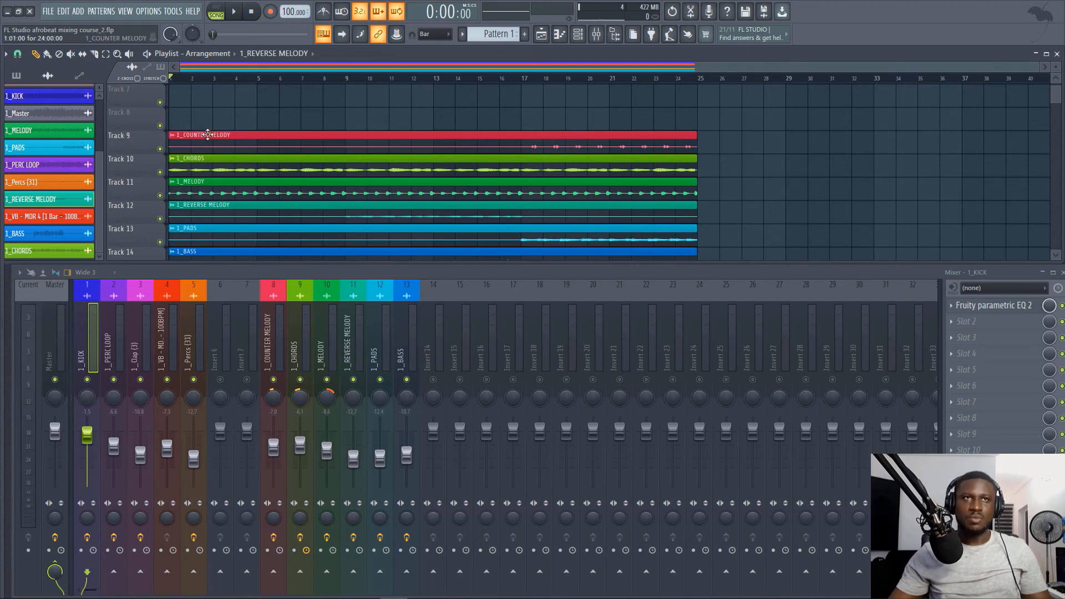
{"action": "scroll", "coordinate": [205, 138], "scroll_direction": "down", "scroll_amount": 3}
{"action": "scroll", "coordinate": [208, 111], "scroll_direction": "up", "scroll_amount": 2}
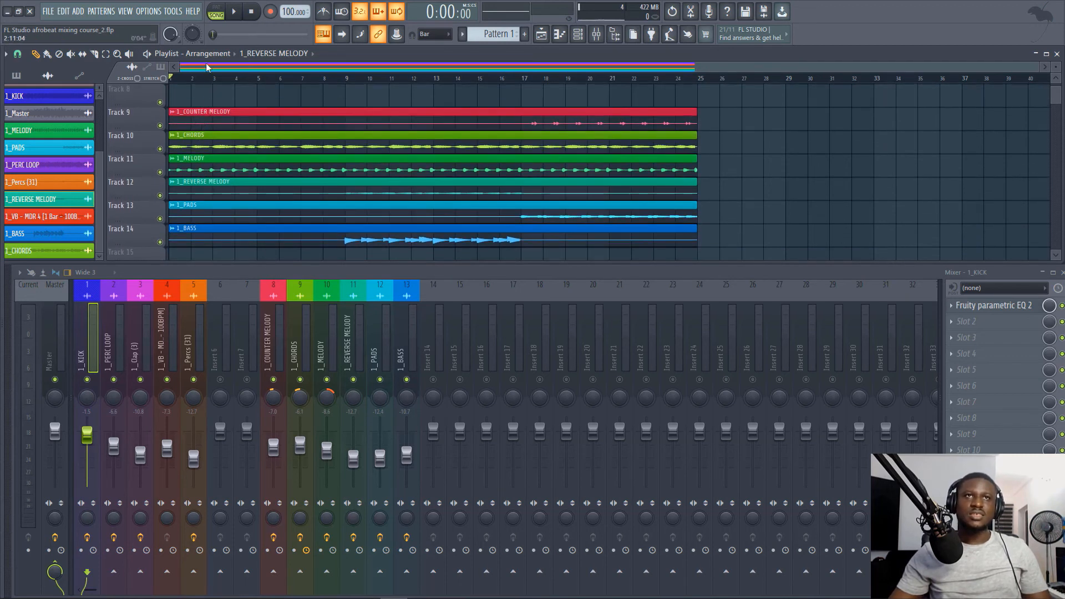
{"action": "key", "text": "space"}
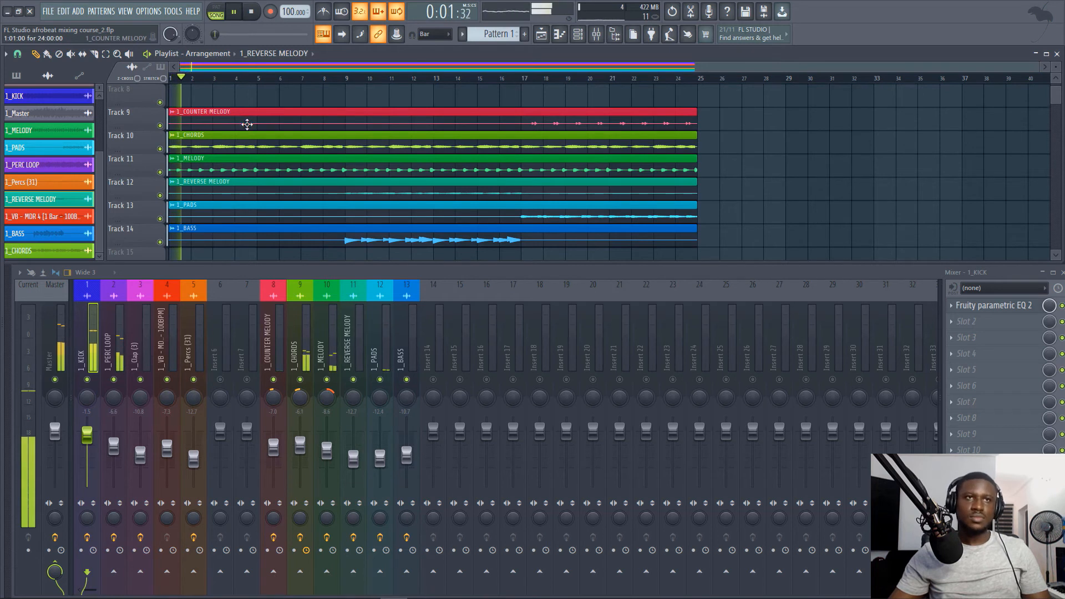
{"action": "key", "text": "space"}
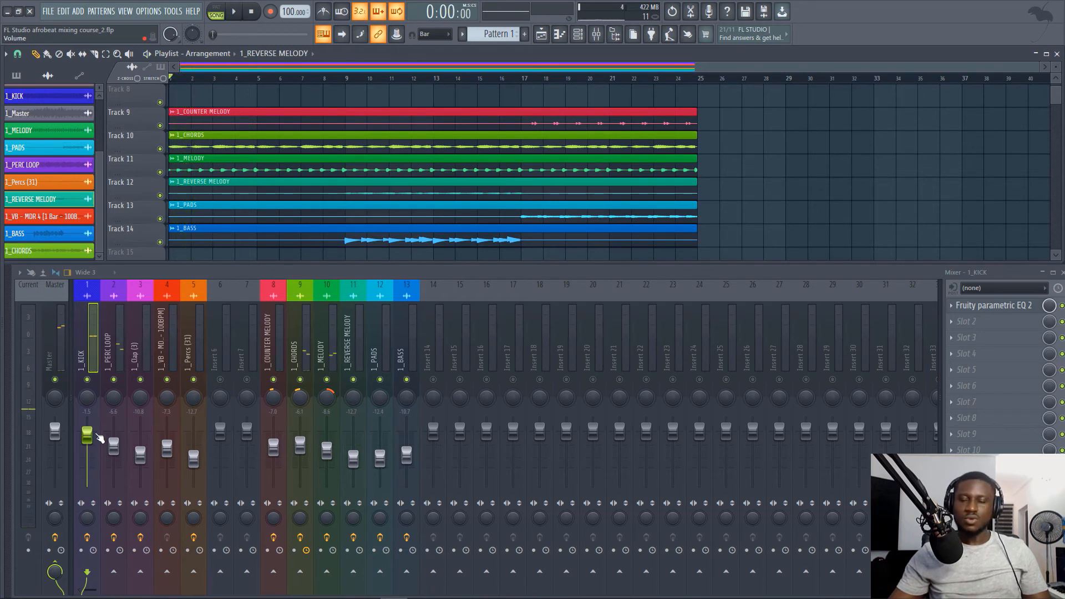
{"action": "left_click_drag", "start_coordinate": [87, 436], "coordinate": [87, 442]}
{"action": "key", "text": "space"}
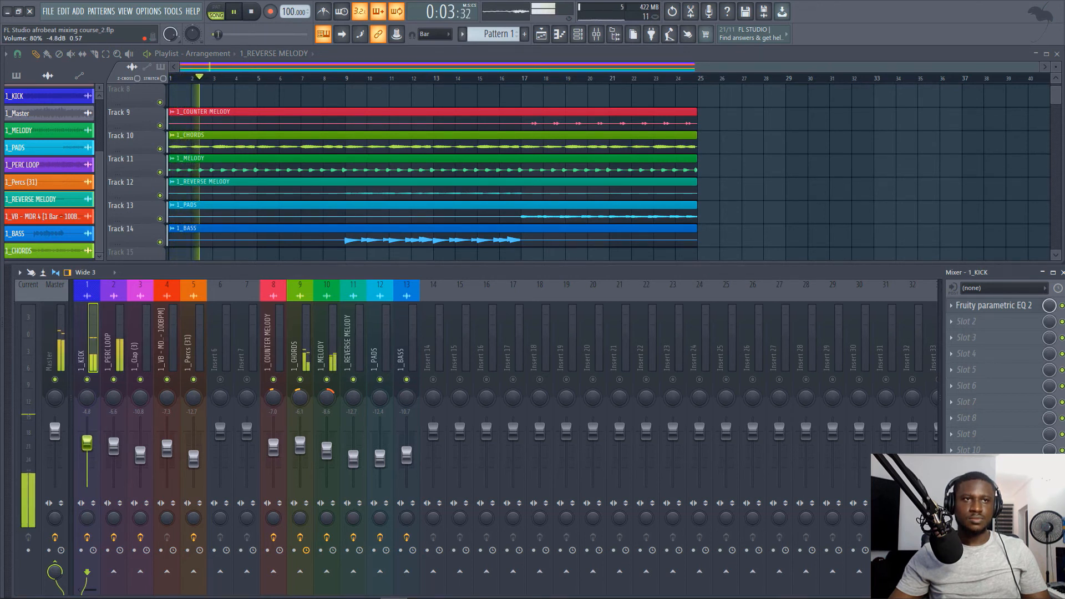
{"action": "left_click_drag", "start_coordinate": [87, 442], "coordinate": [87, 438]}
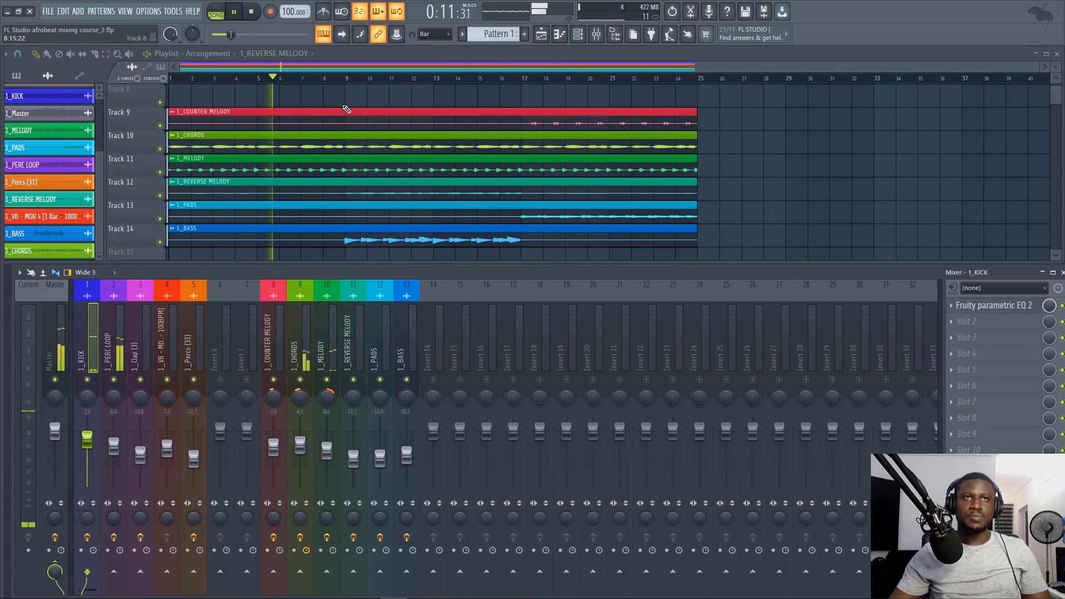
Step: Raise 1_REVERSE MELODY's volume slightly while playing from bar 9, with a small trim back down after a second listen
{"action": "key", "text": "space"}
{"action": "left_click", "coordinate": [347, 78]}
{"action": "key", "text": "space"}
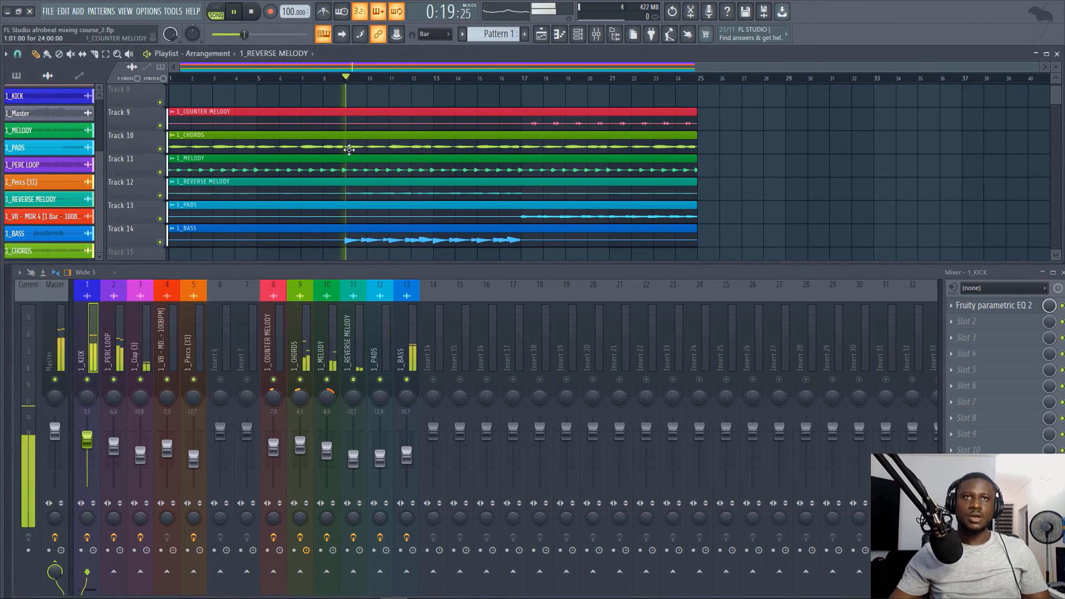
{"action": "scroll", "coordinate": [385, 210], "scroll_direction": "up", "scroll_amount": 1}
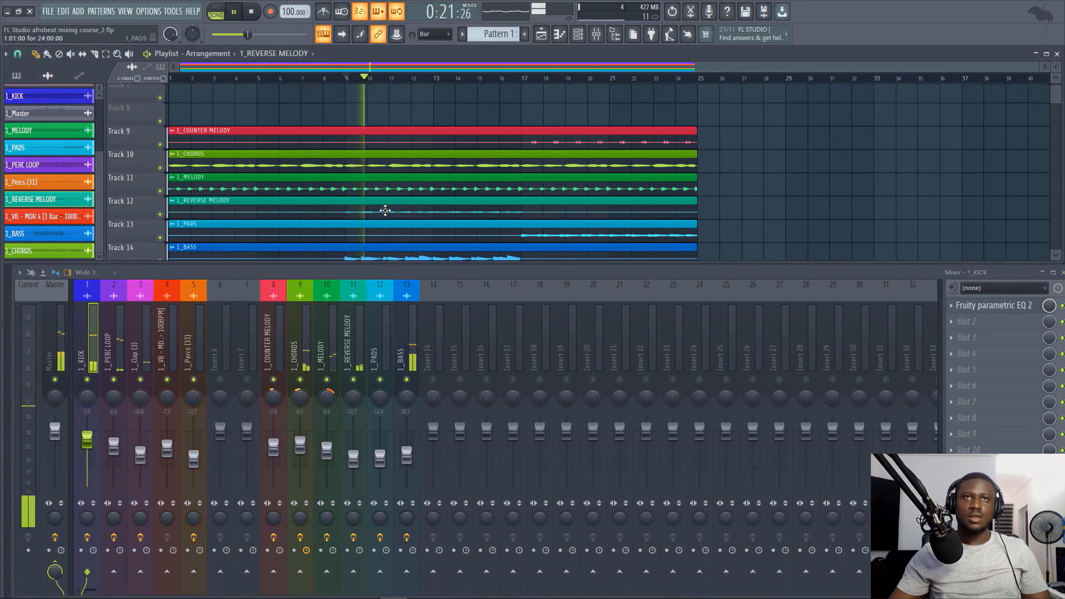
{"action": "key", "text": "space"}
{"action": "double_click", "coordinate": [385, 210]}
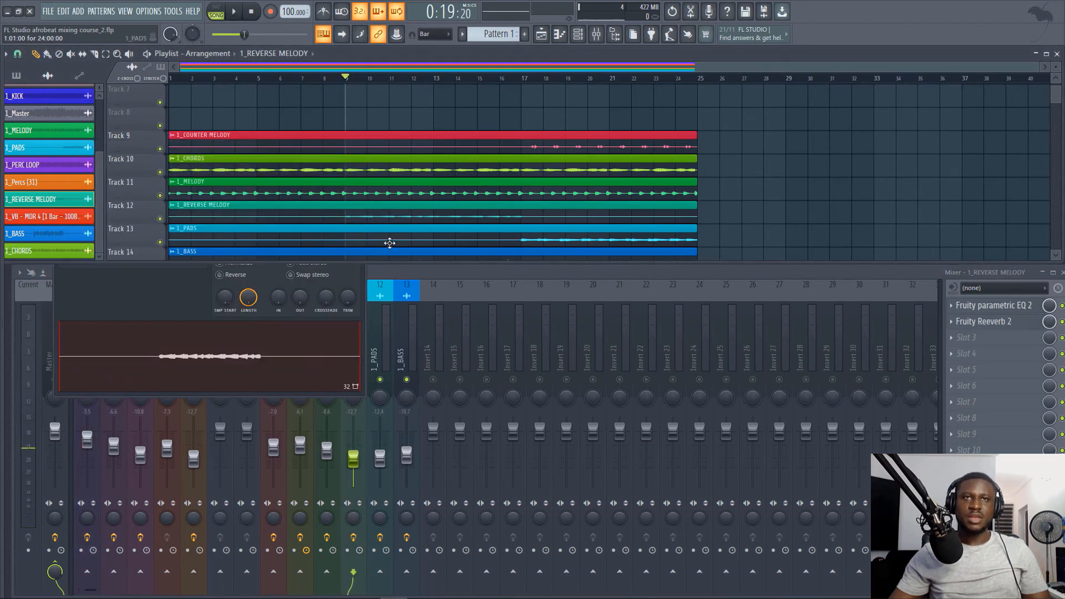
{"action": "left_click", "coordinate": [396, 274]}
{"action": "key", "text": "space"}
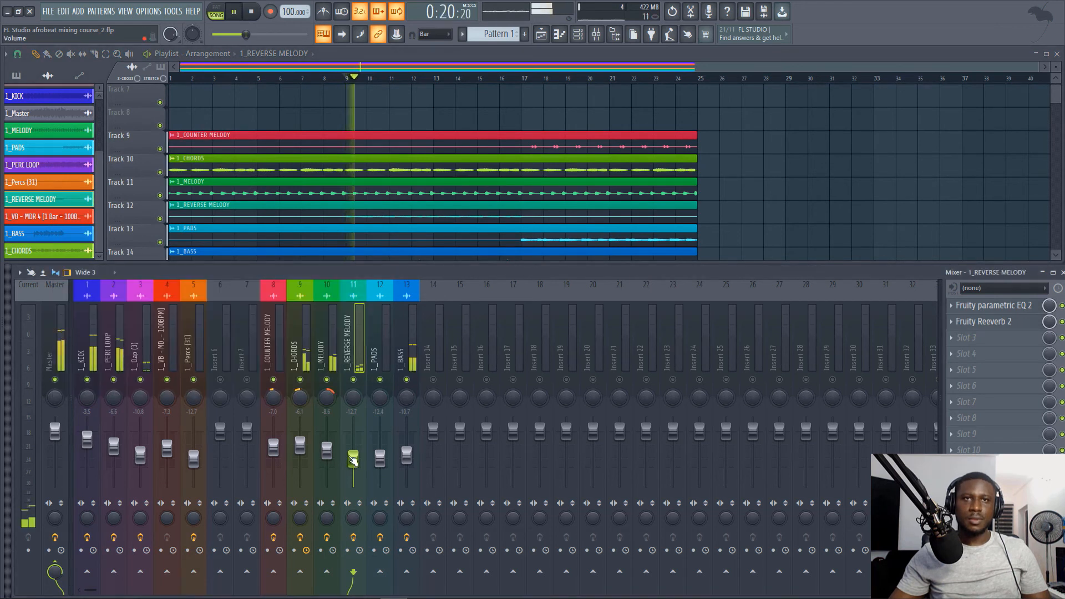
{"action": "left_click_drag", "start_coordinate": [353, 456], "coordinate": [353, 453]}
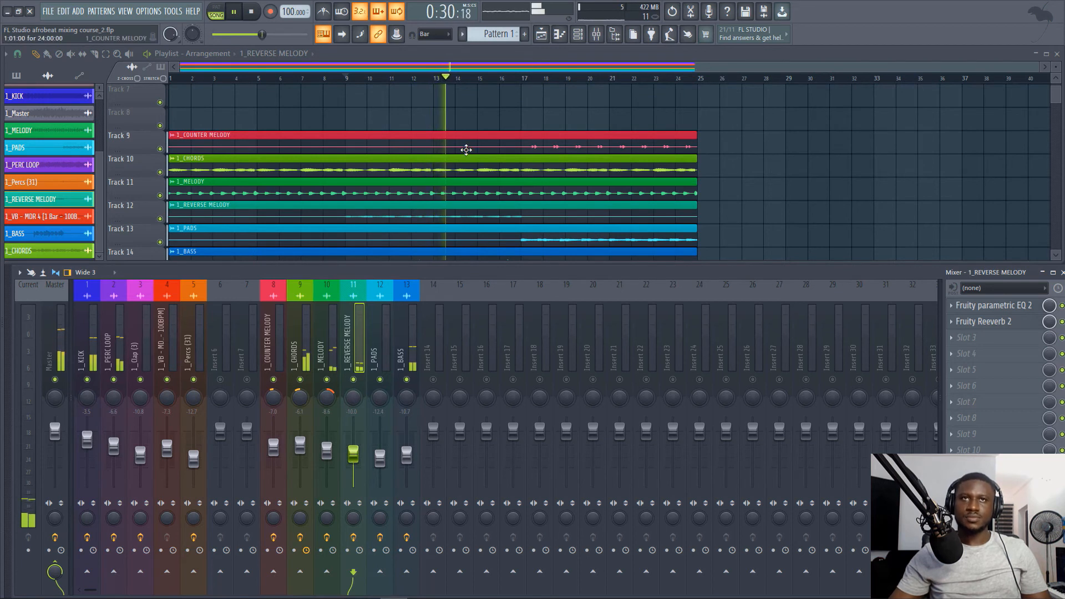
{"action": "scroll", "coordinate": [472, 150], "scroll_direction": "down", "scroll_amount": 2}
{"action": "scroll", "coordinate": [472, 150], "scroll_direction": "down", "scroll_amount": 1}
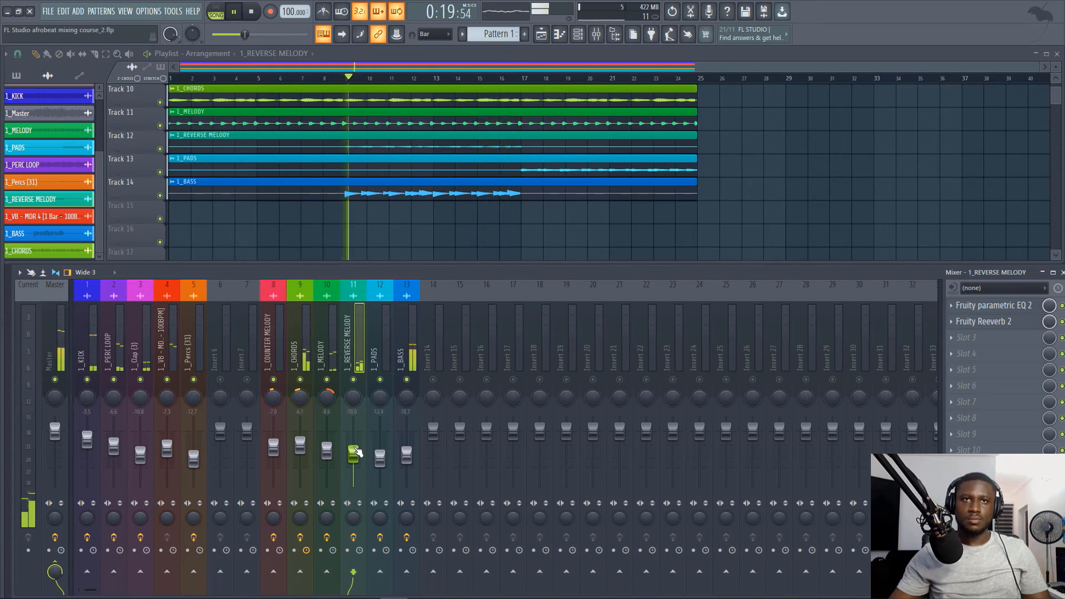
{"action": "left_click_drag", "start_coordinate": [353, 452], "coordinate": [354, 456]}
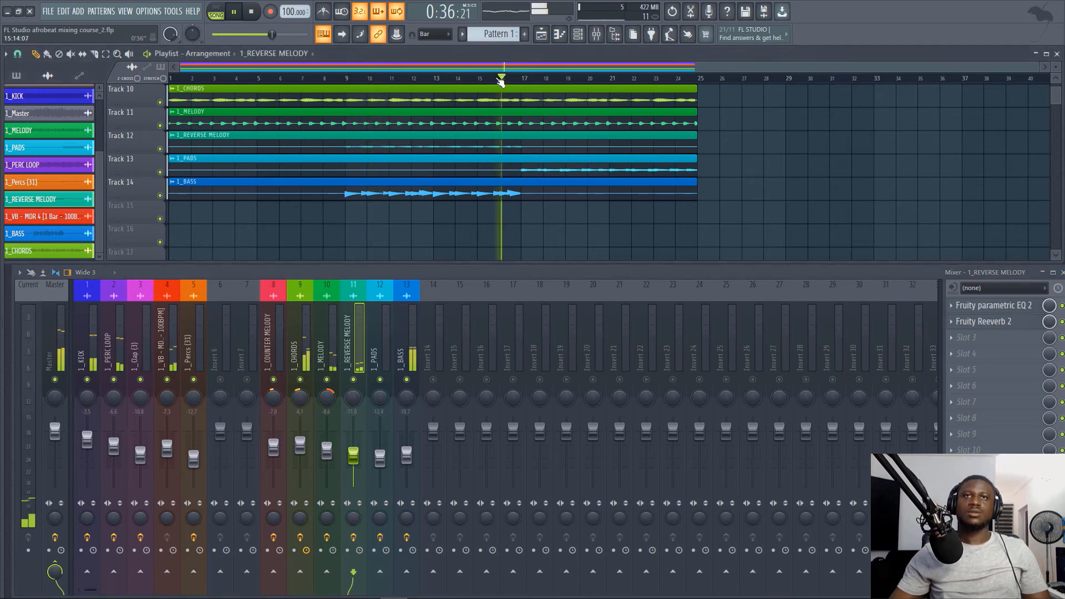
Step: Play the section around bar 17, stop it, and open the 1_COUNTER MELODY clip's channel settings
{"action": "scroll", "coordinate": [558, 197], "scroll_direction": "up", "scroll_amount": 2}
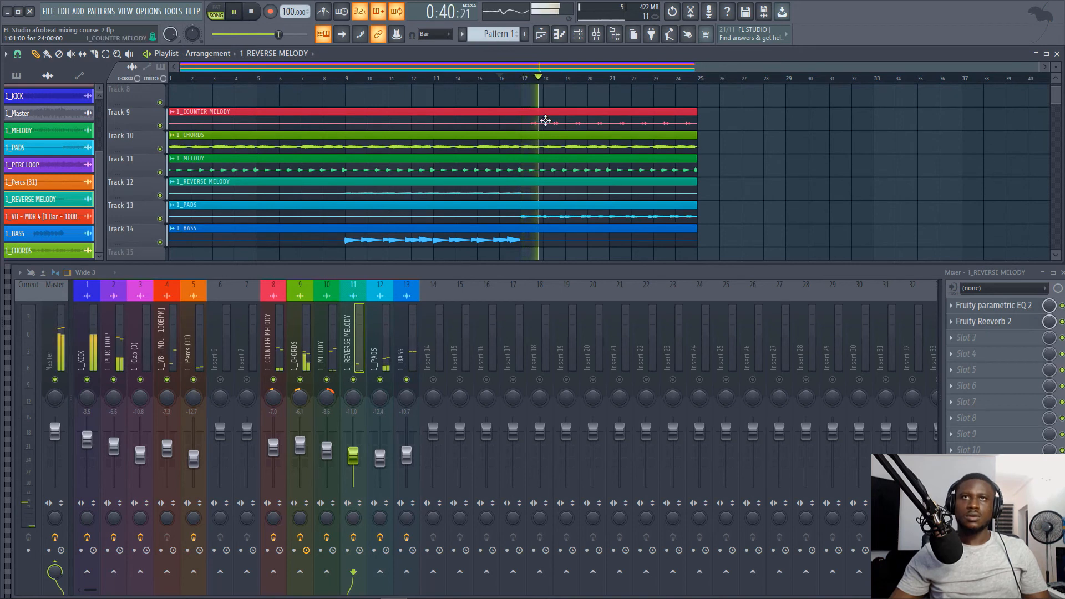
{"action": "key", "text": "space"}
{"action": "double_click", "coordinate": [540, 121]}
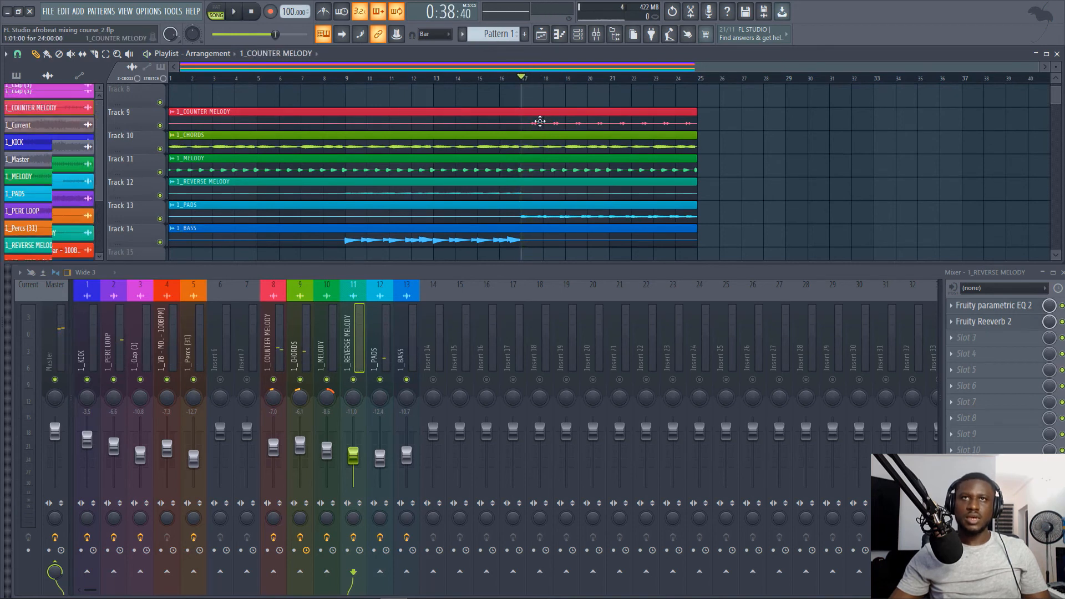
{"action": "left_click", "coordinate": [464, 278]}
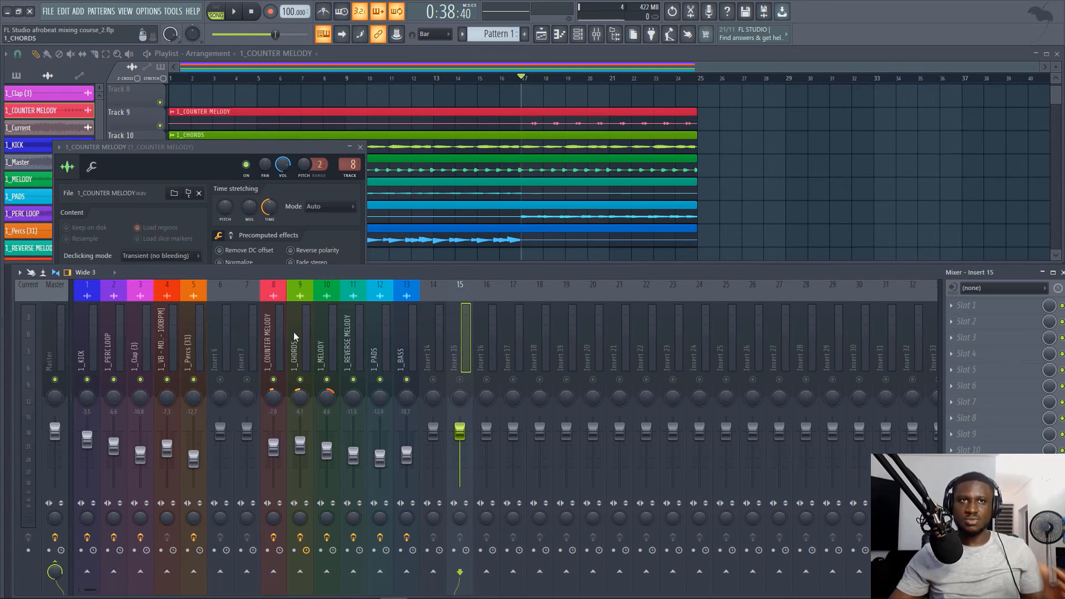
Step: Lower 1_COUNTER MELODY's mixer volume slightly while playing the section from bar 17
{"action": "left_click", "coordinate": [279, 341]}
{"action": "key", "text": "space"}
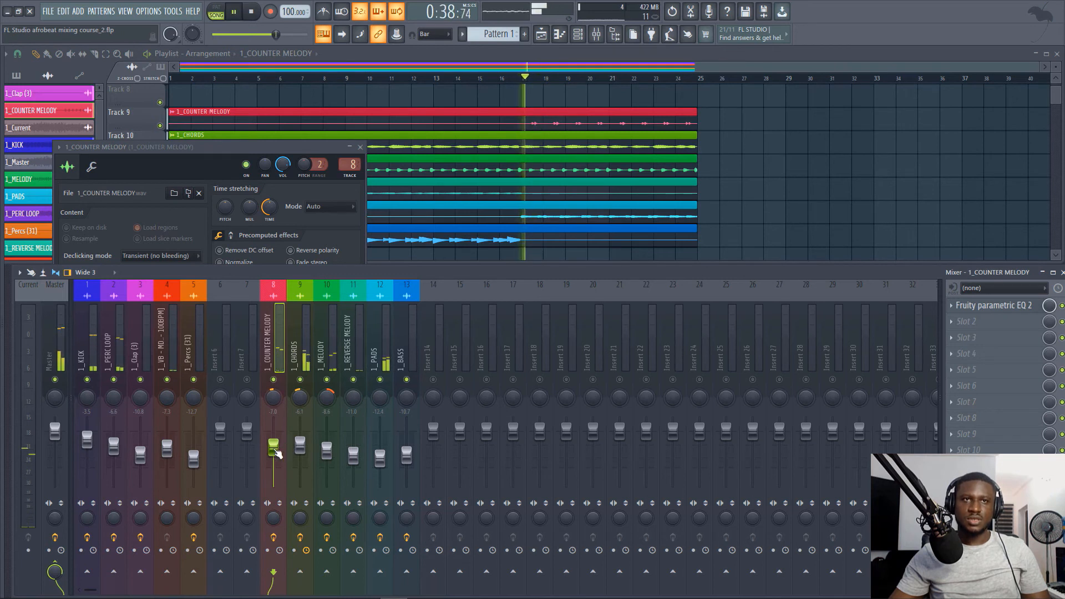
{"action": "key", "text": "space"}
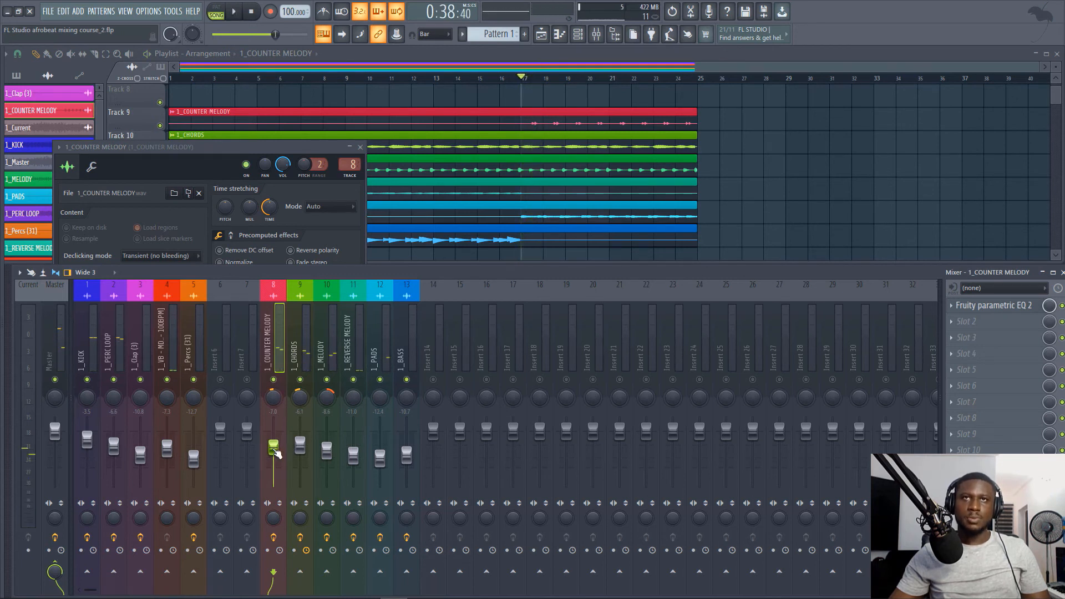
{"action": "key", "text": "space"}
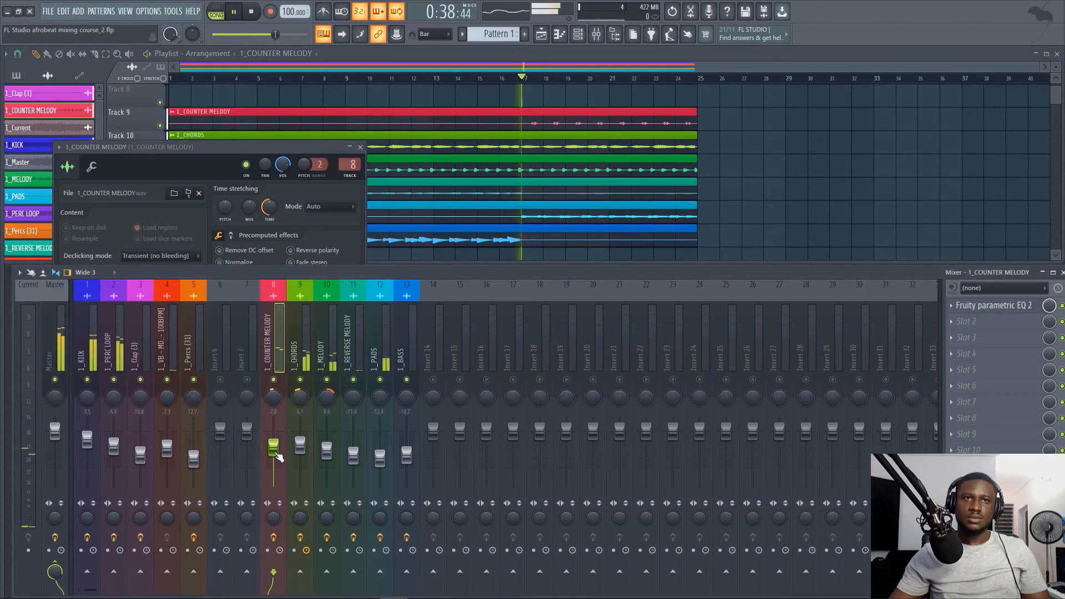
{"action": "left_click_drag", "start_coordinate": [276, 454], "coordinate": [273, 452]}
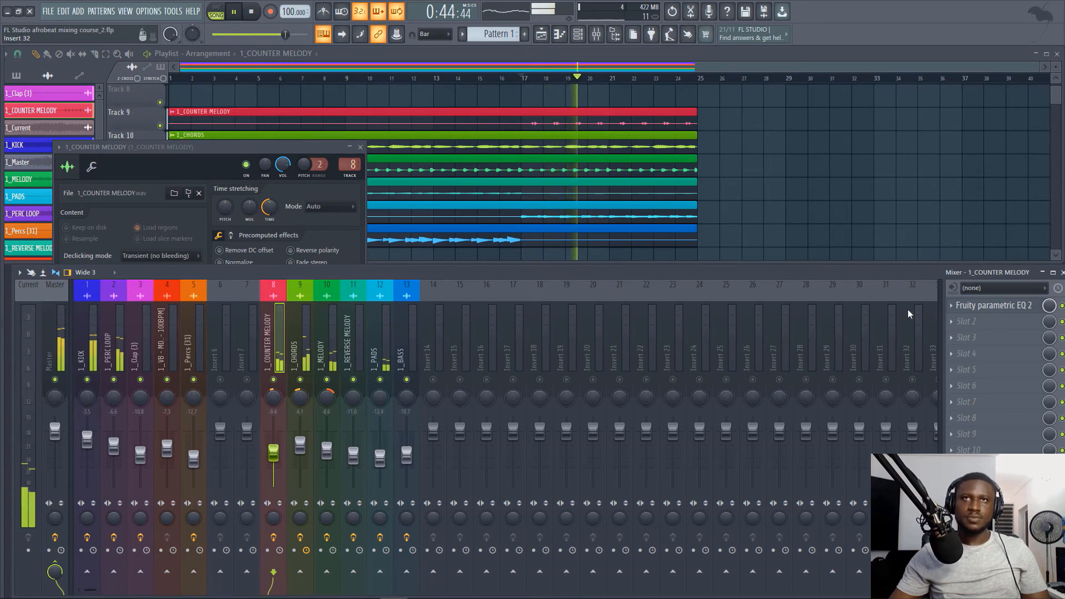
{"action": "key", "text": "space"}
Step: Insert Fruity Reeverb 2 in the second effect slot of 1_COUNTER MELODY and audition it from bar 17
{"action": "left_click", "coordinate": [967, 322]}
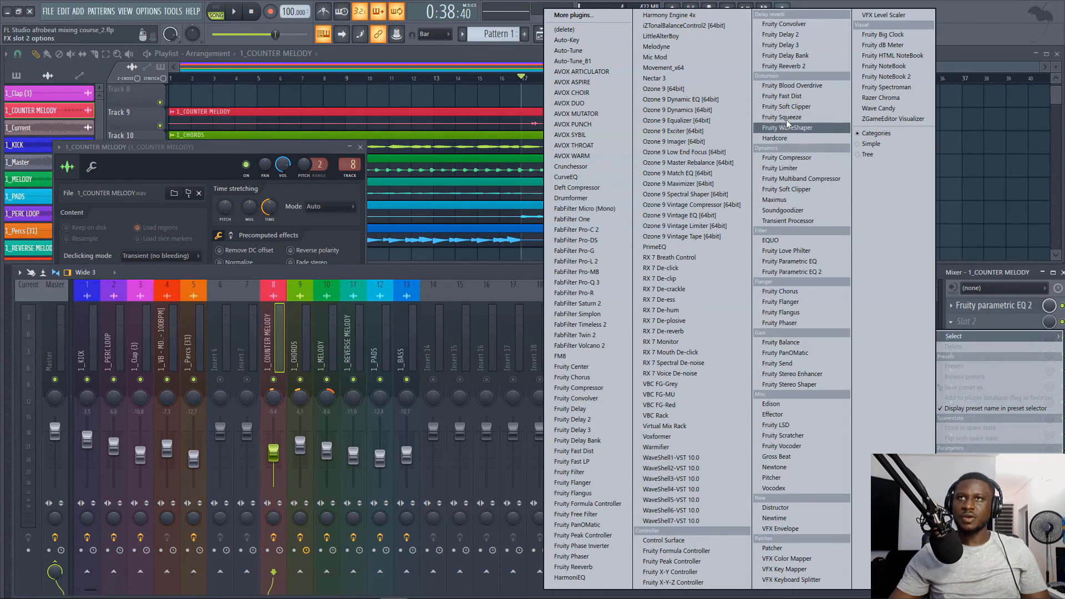
{"action": "left_click", "coordinate": [786, 66]}
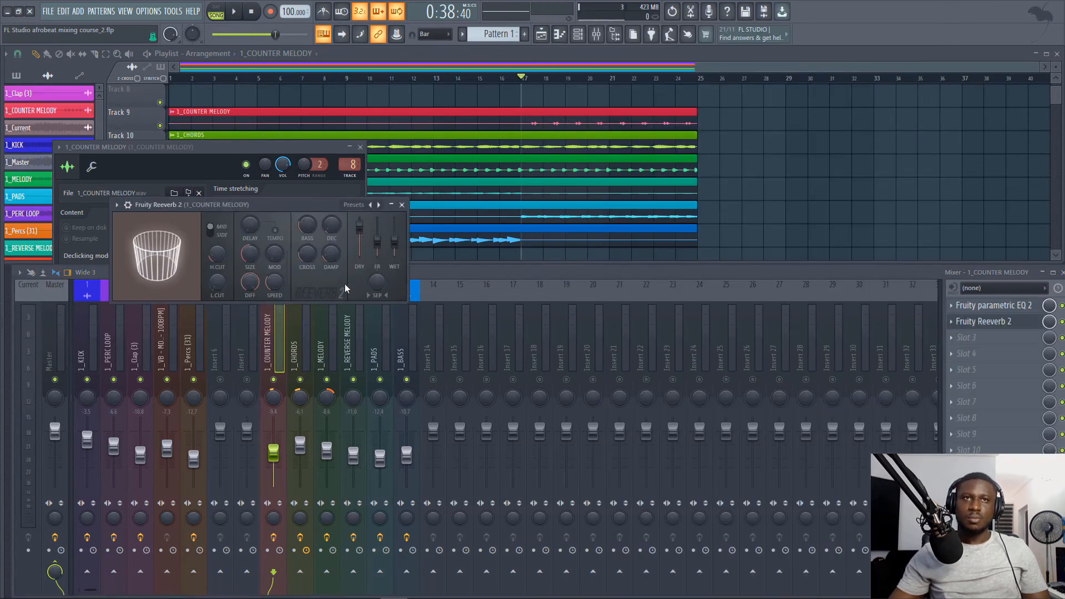
{"action": "key", "text": "space"}
{"action": "left_click_drag", "start_coordinate": [328, 207], "coordinate": [640, 239]}
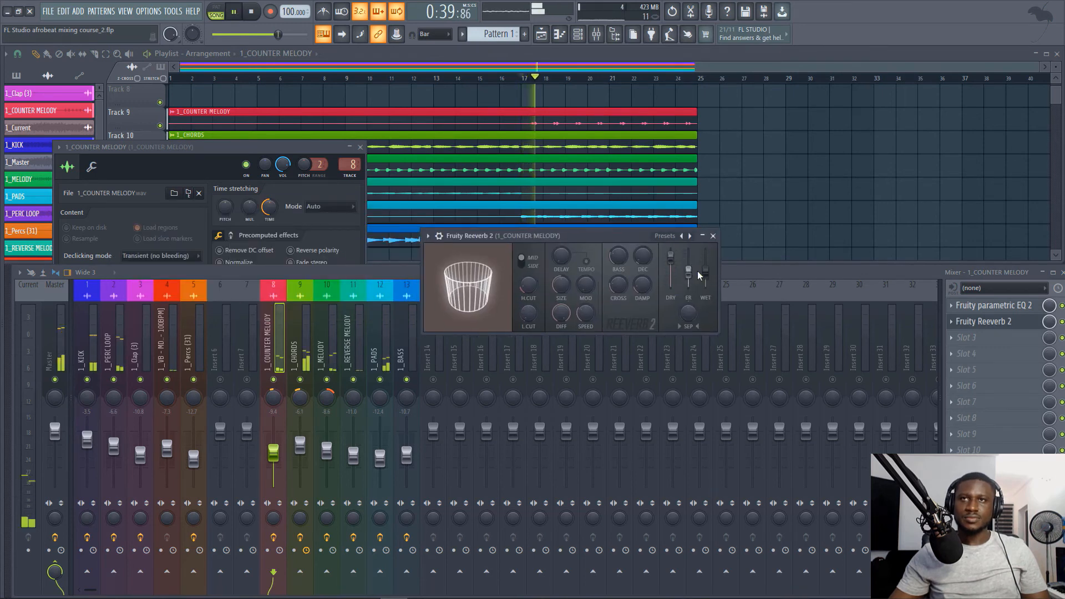
{"action": "key", "text": "space"}
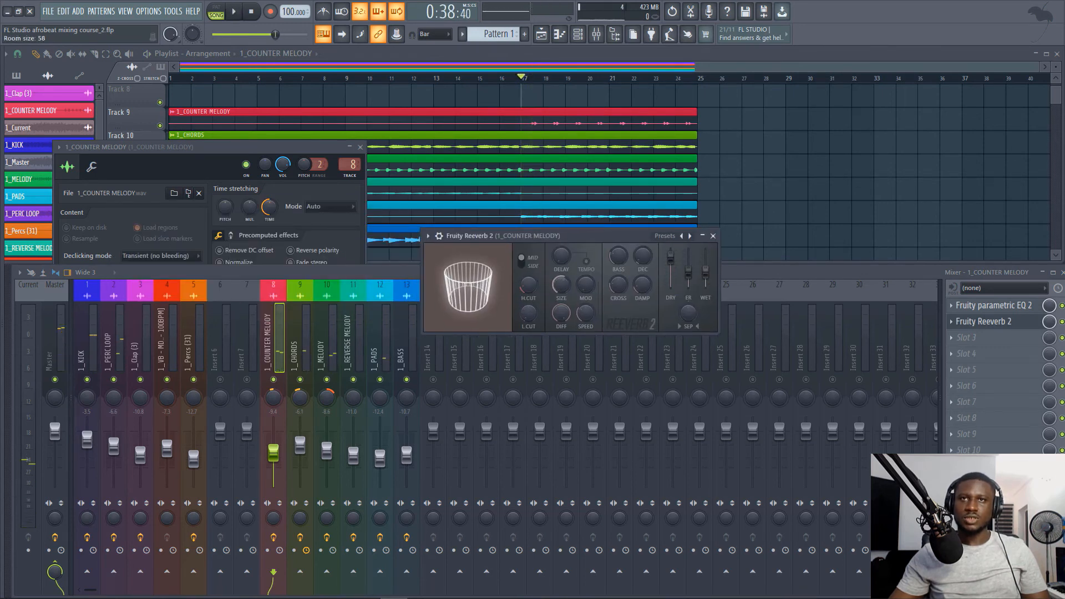
Step: Enlarge the reverb's room size and reduce its wet level, trying 11% and then 25% while replaying from bar 17
{"action": "left_click_drag", "start_coordinate": [561, 285], "coordinate": [561, 252]}
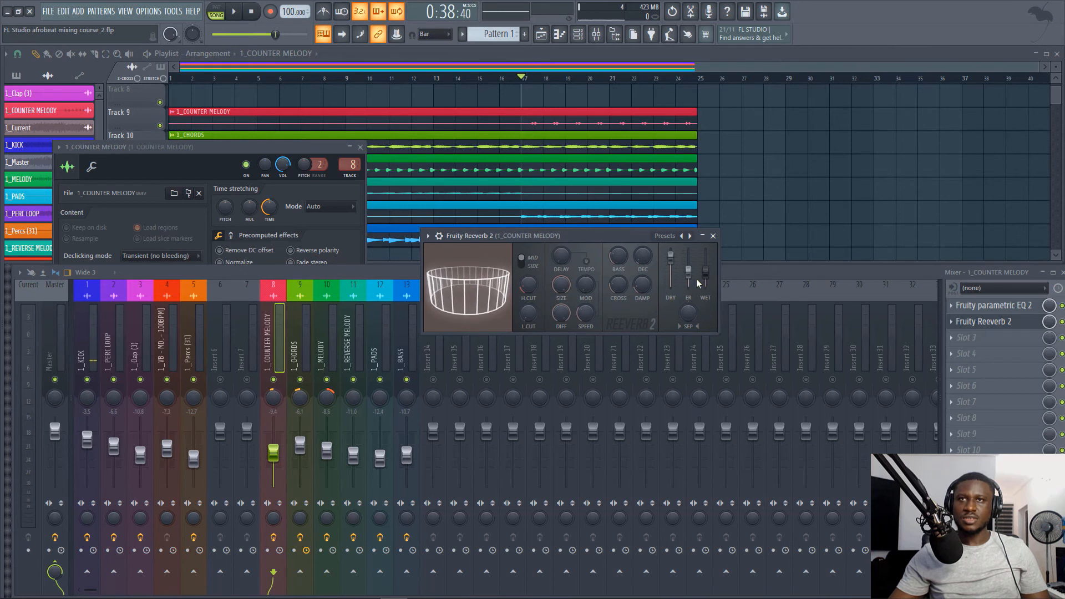
{"action": "left_click_drag", "start_coordinate": [706, 272], "coordinate": [706, 287]}
{"action": "key", "text": "space"}
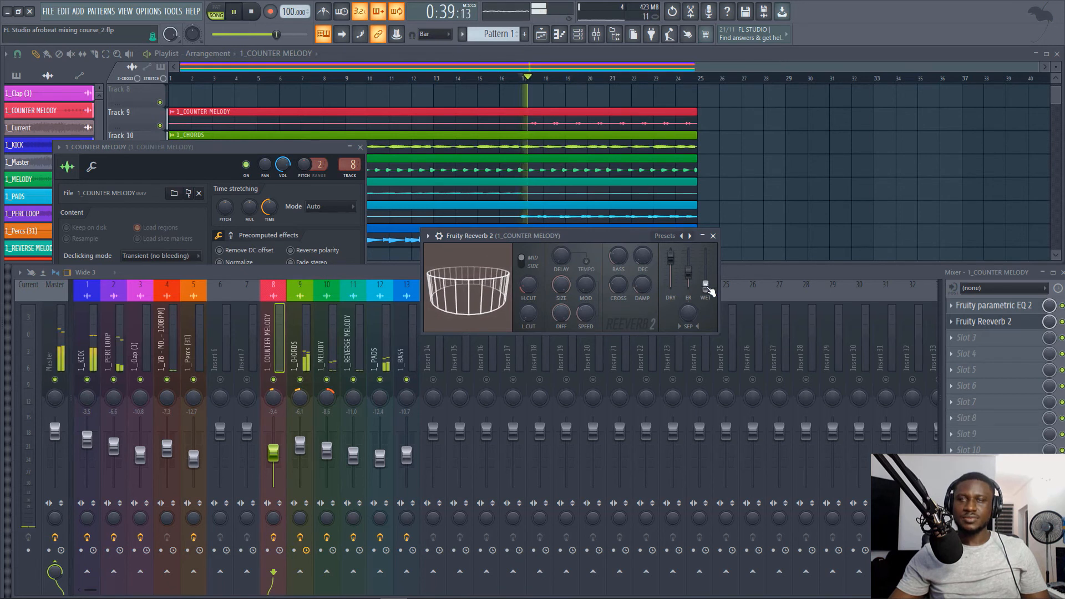
{"action": "key", "text": "space"}
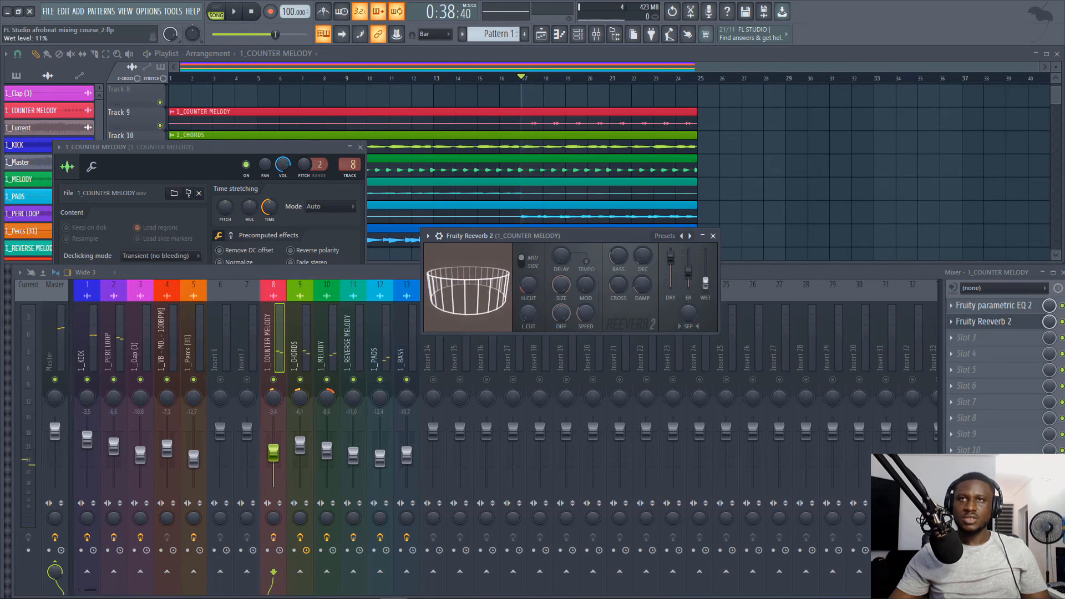
{"action": "key", "text": "space"}
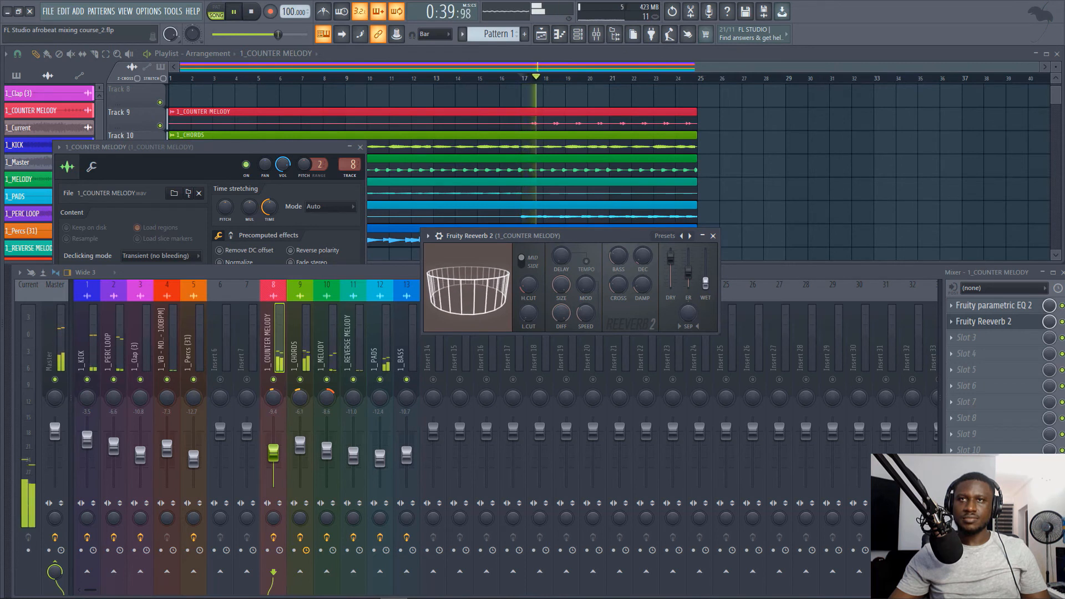
{"action": "key", "text": "space"}
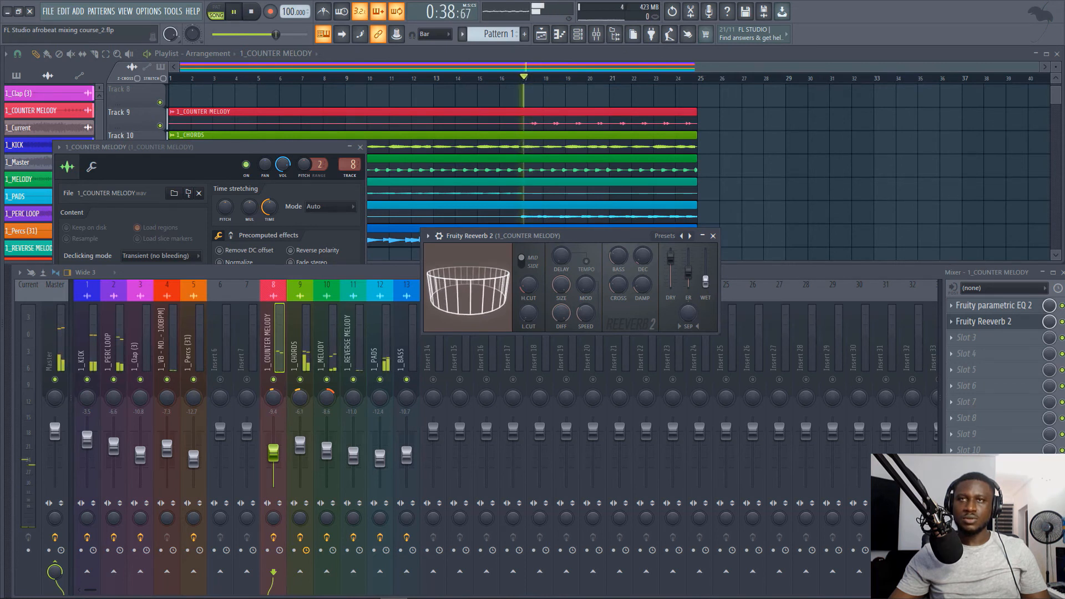
{"action": "key", "text": "space"}
{"action": "key", "text": "space"}
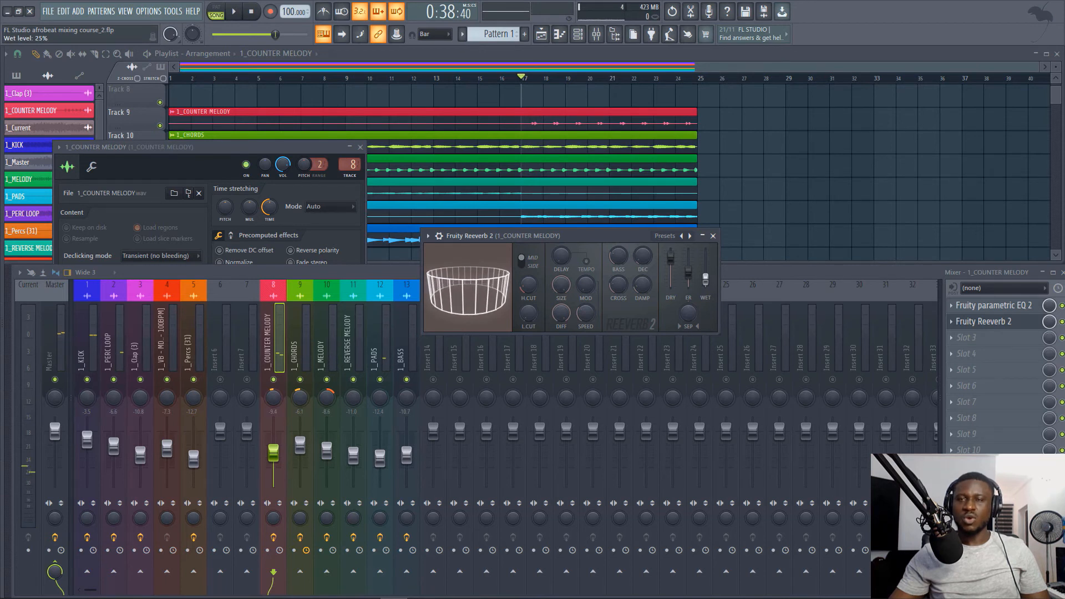
Step: Audition the reverb from bar 17, fine-tune its wet level to 27%, and close the reverb
{"action": "key", "text": "space"}
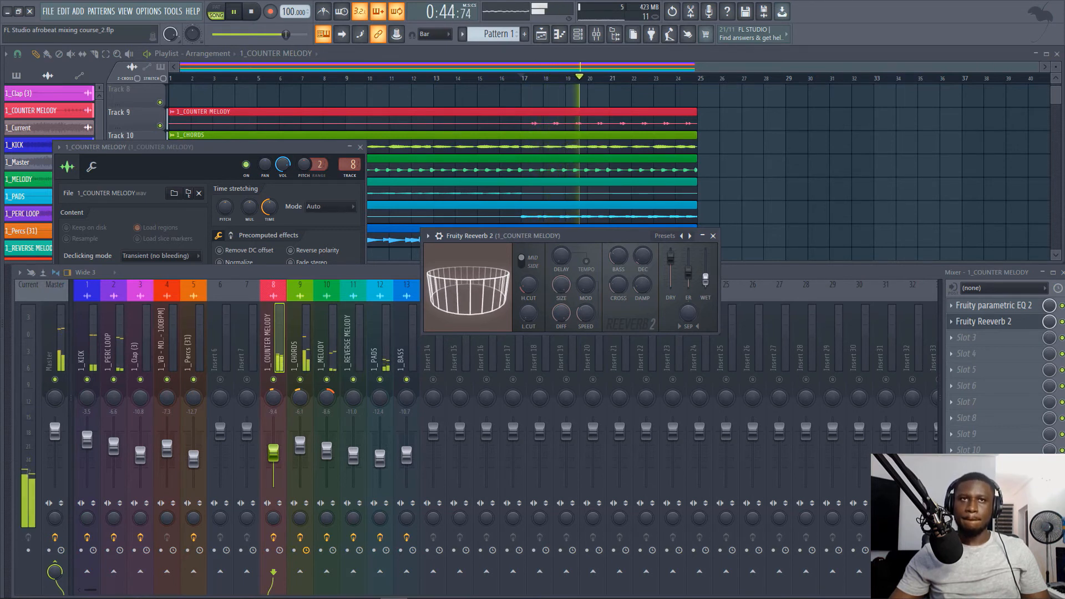
{"action": "key", "text": "space"}
{"action": "key", "text": "space"}
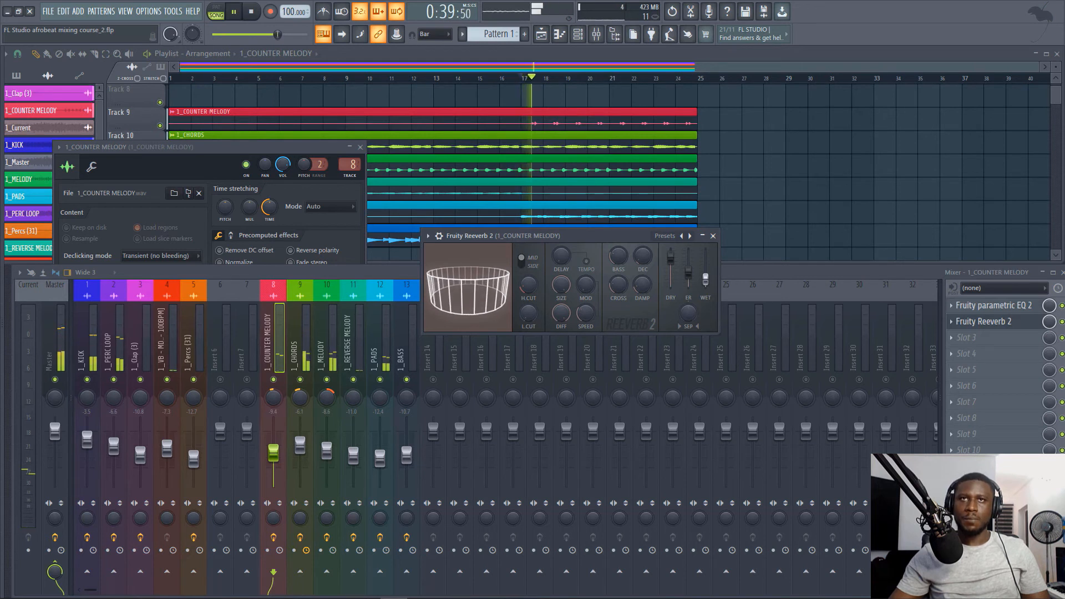
{"action": "key", "text": "space"}
{"action": "key", "text": "space"}
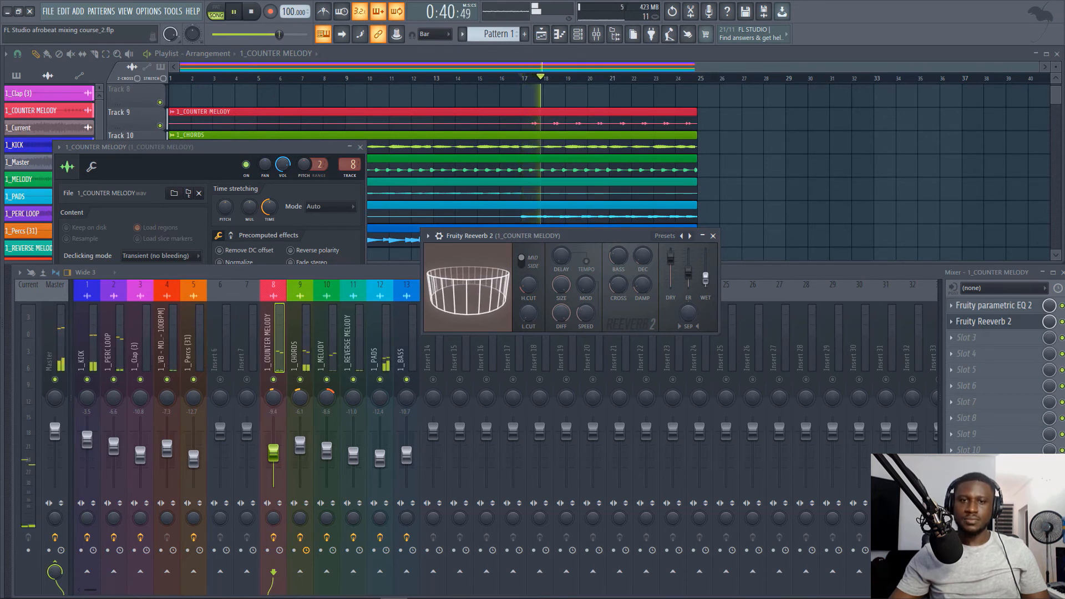
{"action": "left_click_drag", "start_coordinate": [706, 279], "coordinate": [706, 280]}
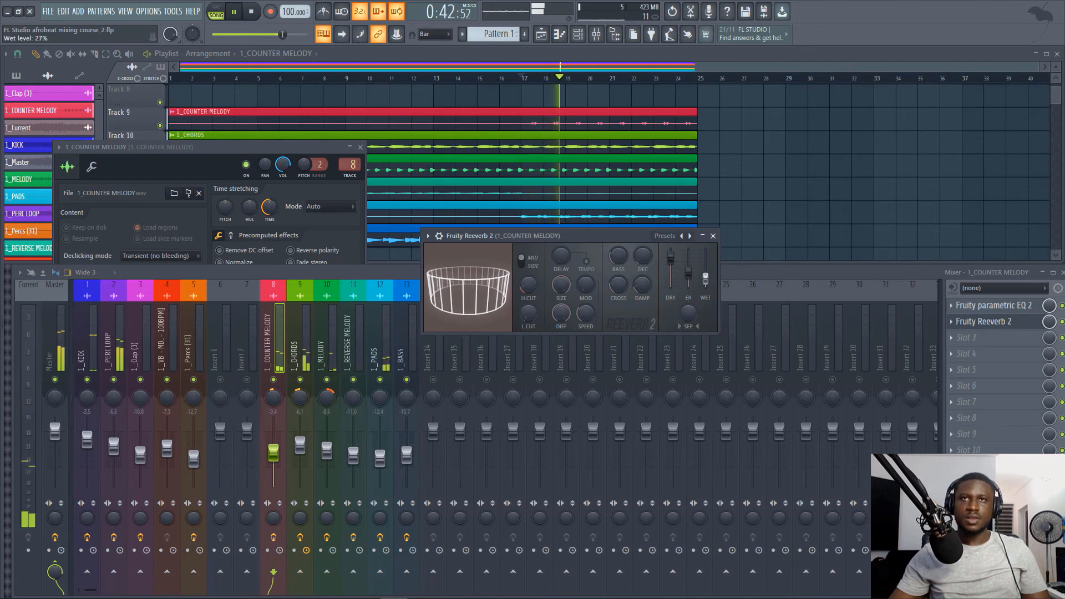
{"action": "left_click", "coordinate": [713, 236]}
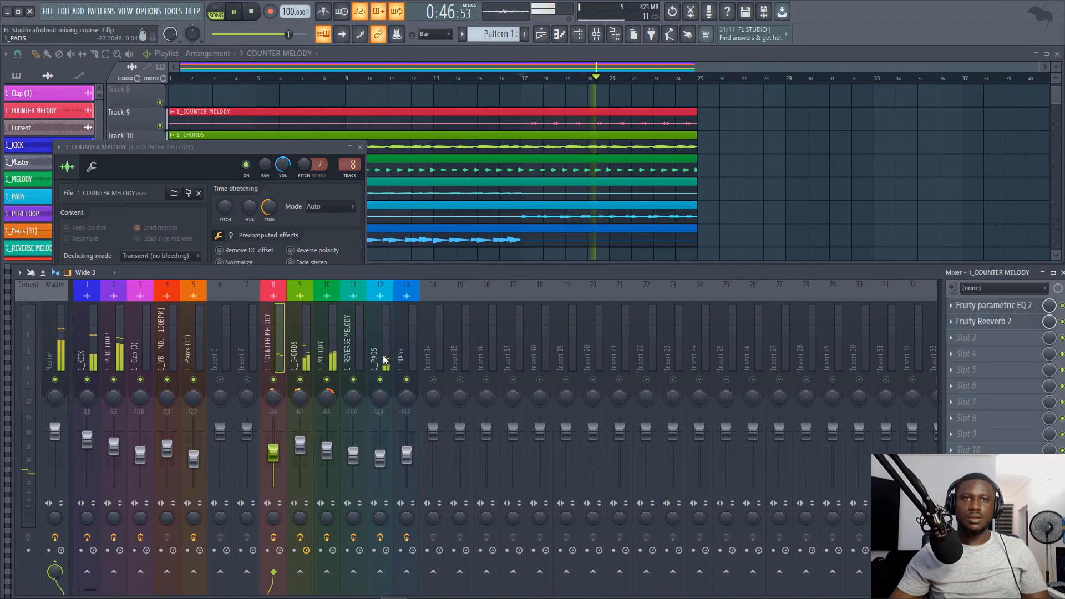
Step: Trim 1_COUNTER MELODY's volume to about -10 dB, close its channel settings and replay the section from bar 17
{"action": "key", "text": "space"}
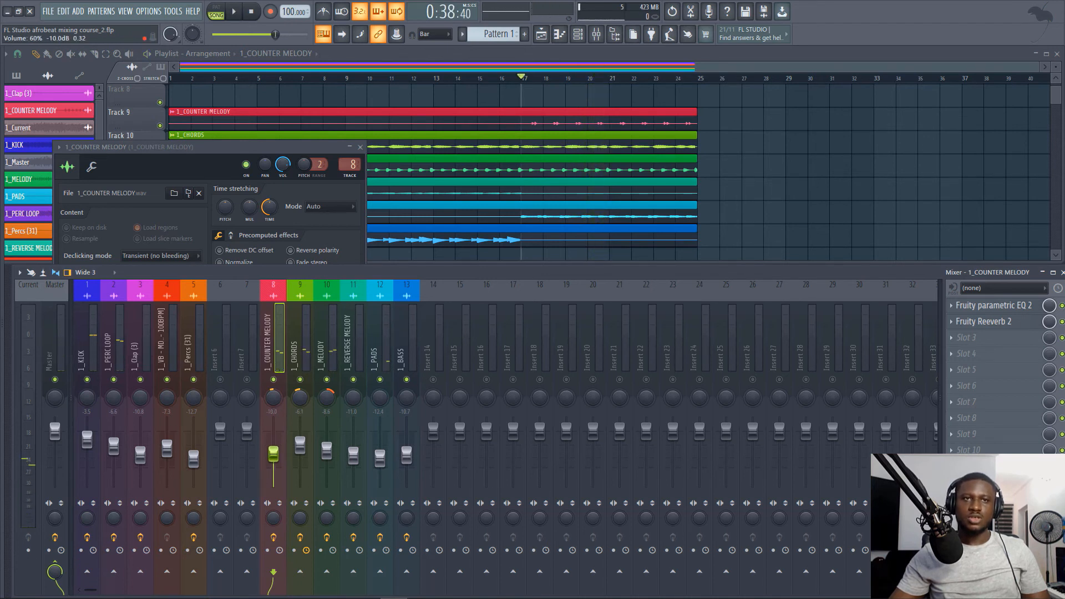
{"action": "key", "text": "space"}
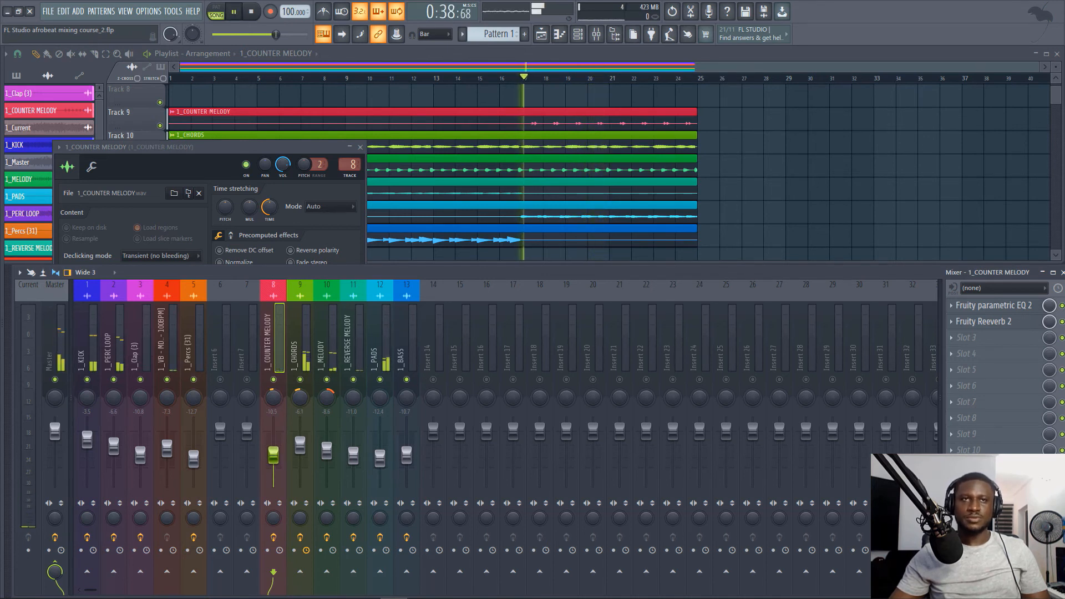
{"action": "left_click", "coordinate": [361, 147]}
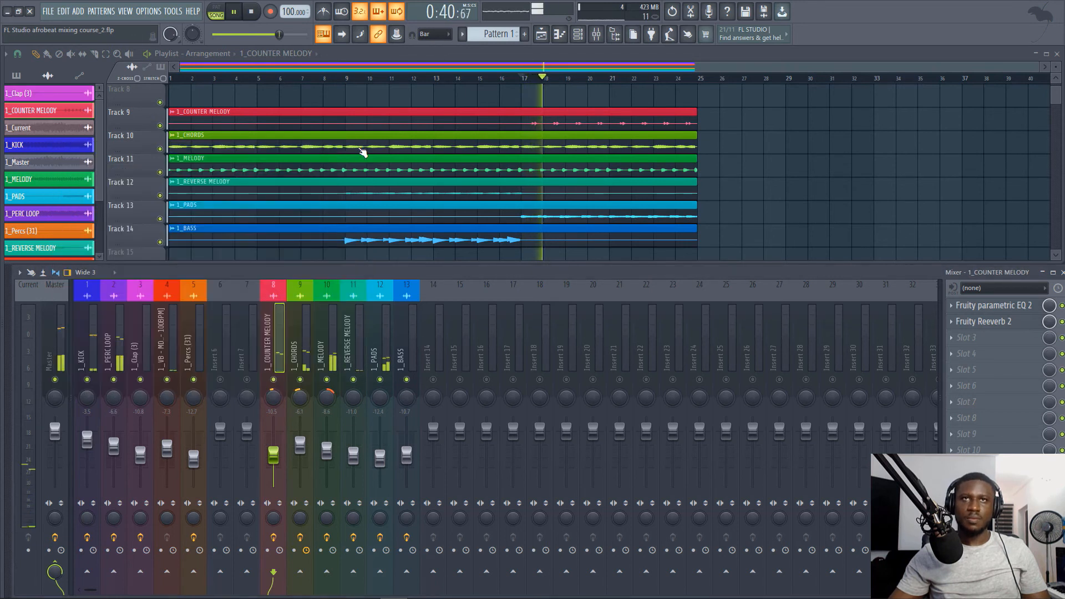
{"action": "key", "text": "space"}
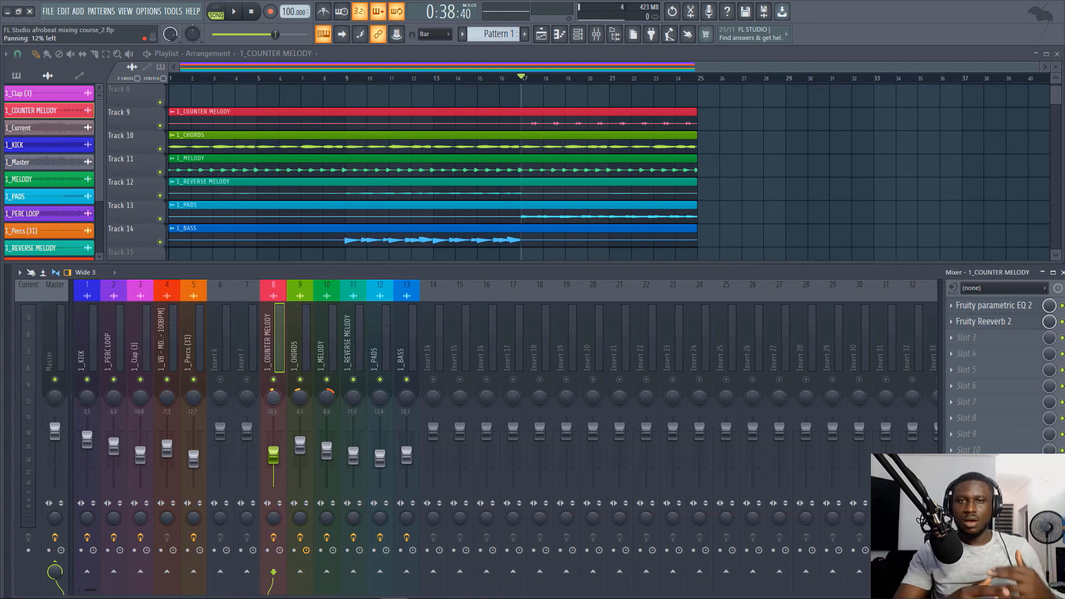
{"action": "key", "text": "space"}
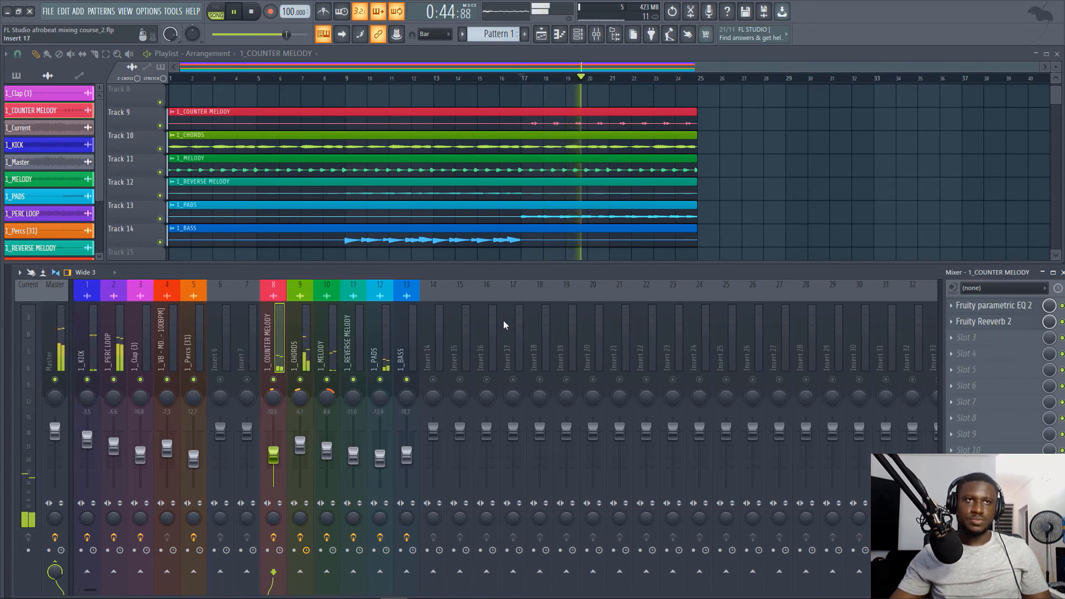
{"action": "key", "text": "space"}
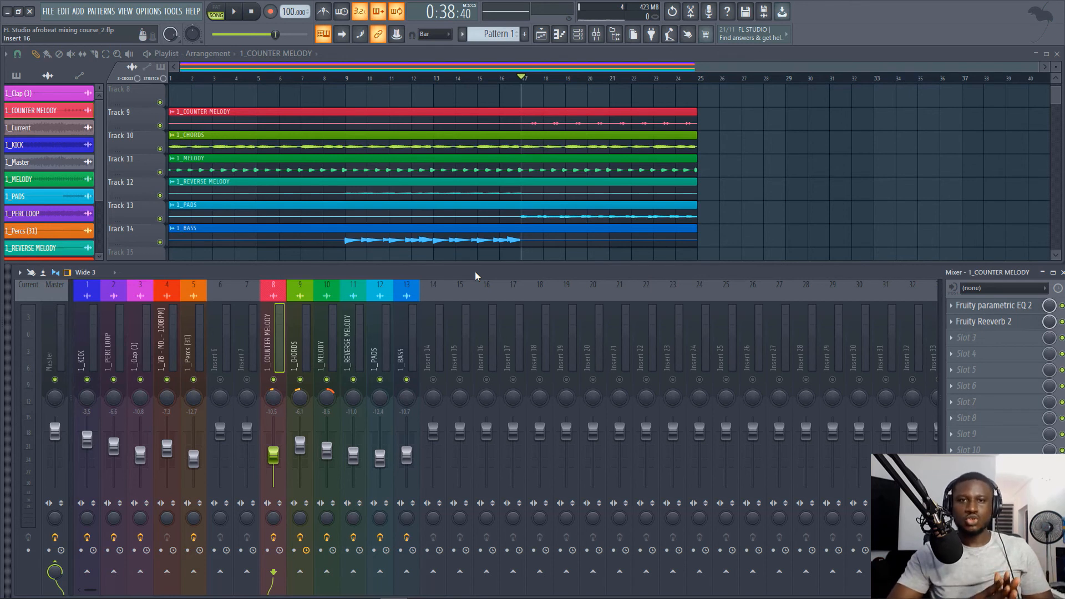
Step: Select the Master track and listen to the full mix from bar 8 and then from bar 17
{"action": "left_click", "coordinate": [53, 353]}
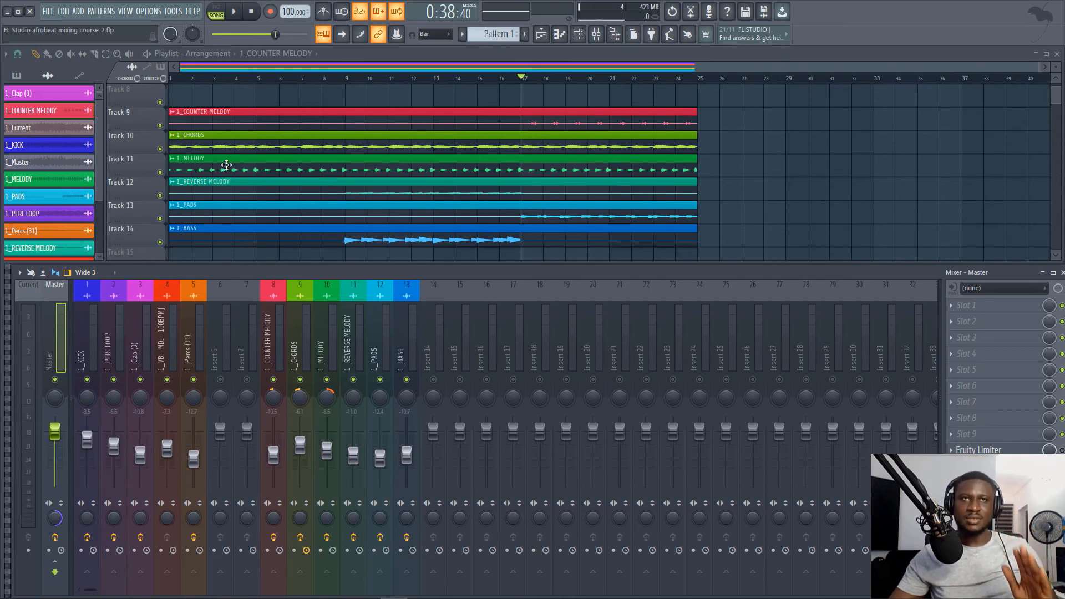
{"action": "left_click", "coordinate": [327, 79]}
{"action": "key", "text": "space"}
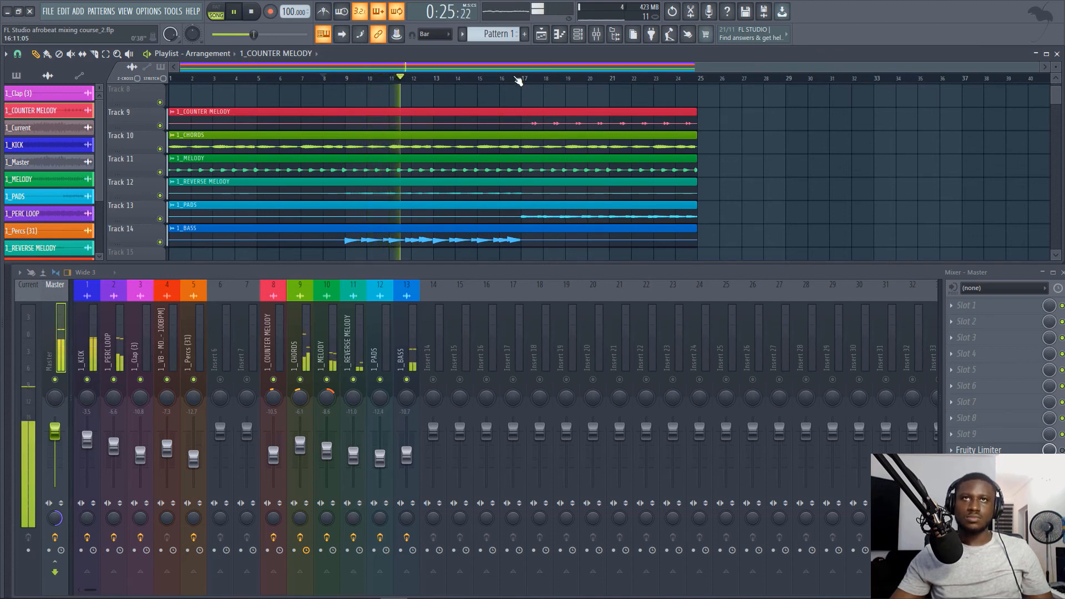
{"action": "left_click", "coordinate": [518, 78]}
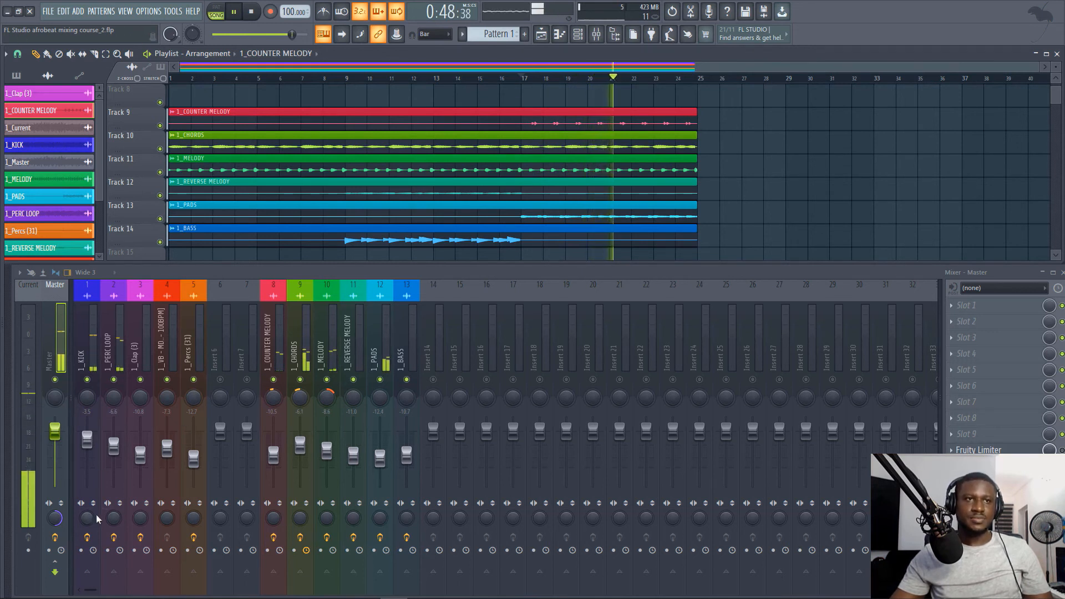
{"action": "key", "text": "space"}
Step: Reset the Master track's stereo separation and insert Fruity parametric EQ 2 in its first effect slot
{"action": "right_click", "coordinate": [53, 521]}
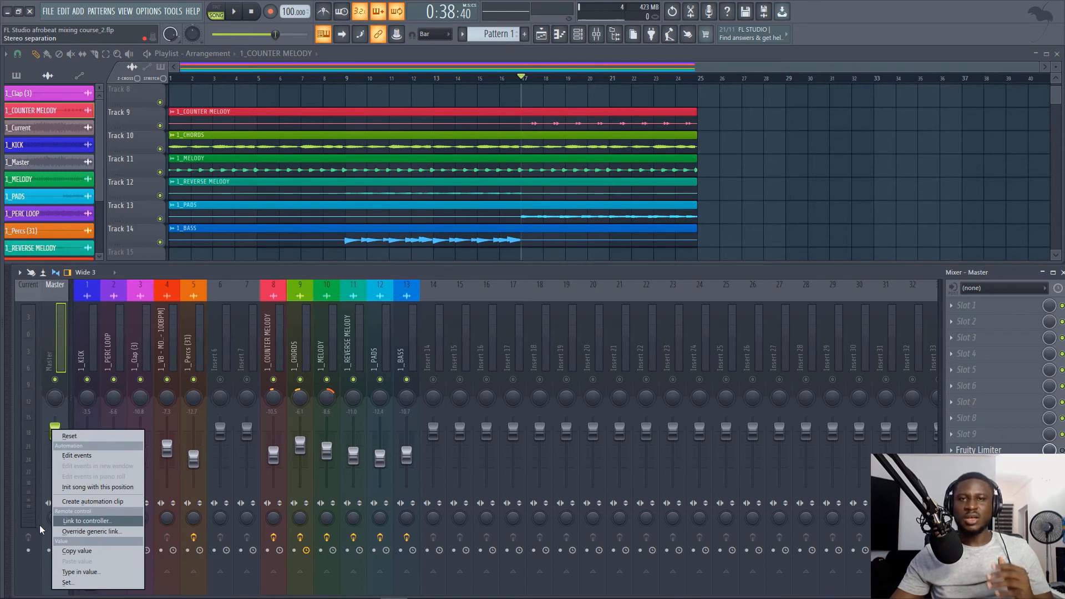
{"action": "left_click", "coordinate": [71, 439]}
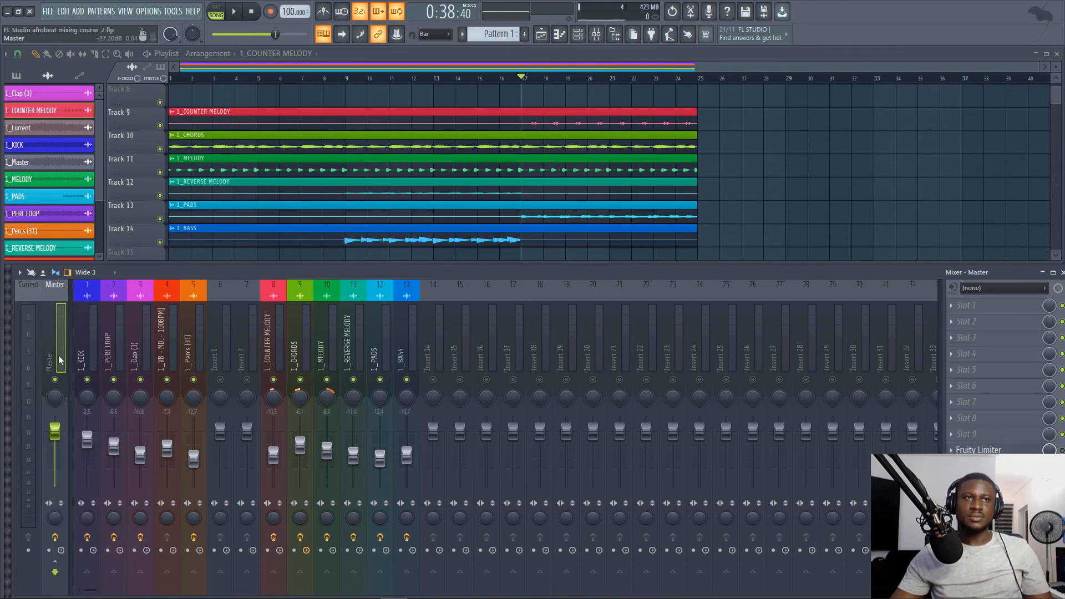
{"action": "left_click", "coordinate": [965, 306]}
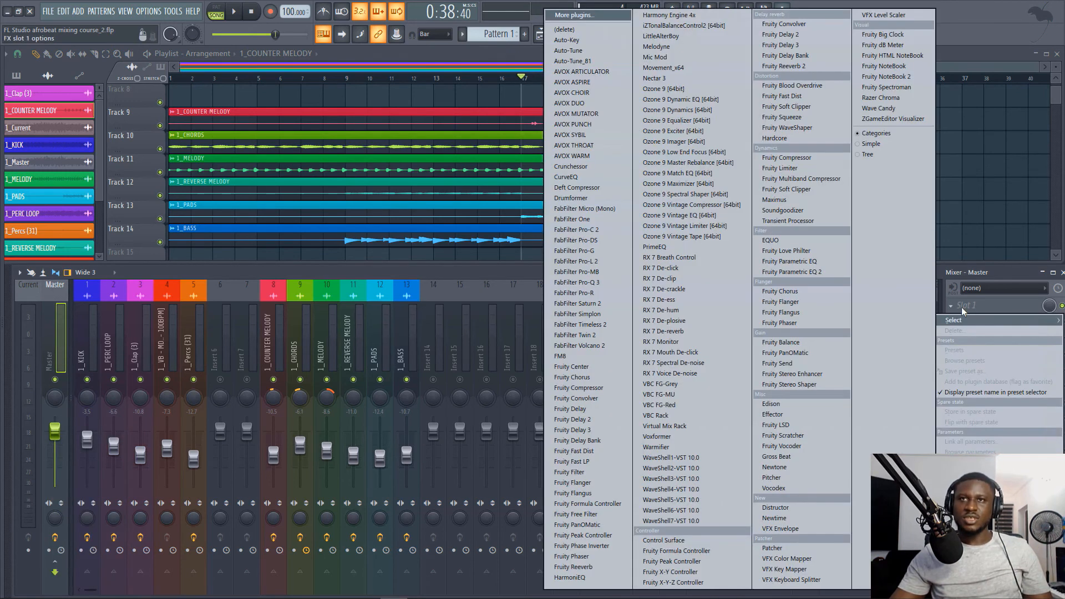
{"action": "left_click", "coordinate": [805, 272]}
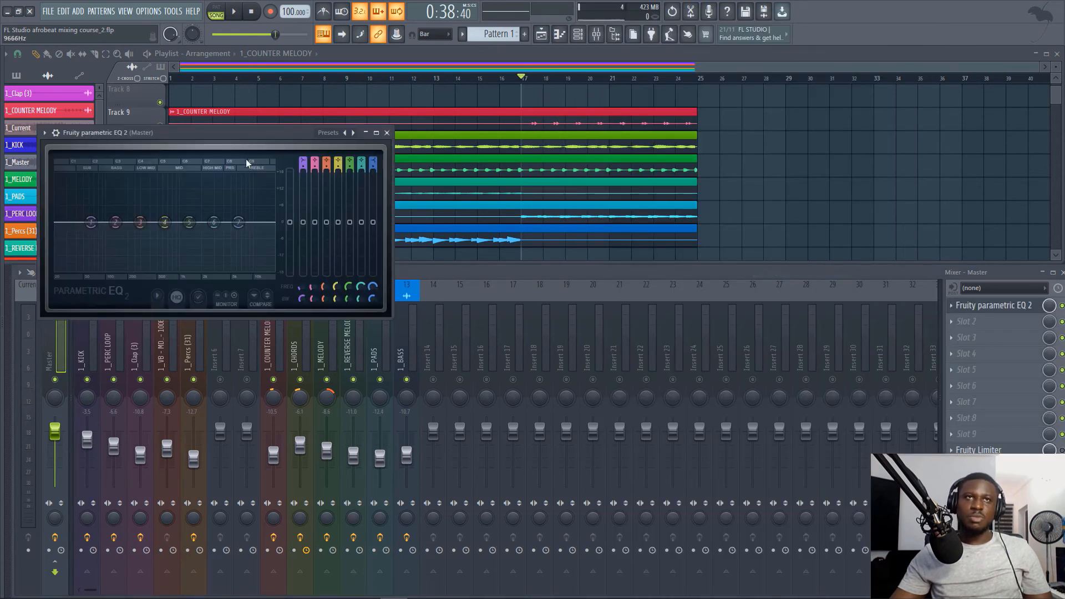
{"action": "left_click_drag", "start_coordinate": [258, 136], "coordinate": [776, 237]}
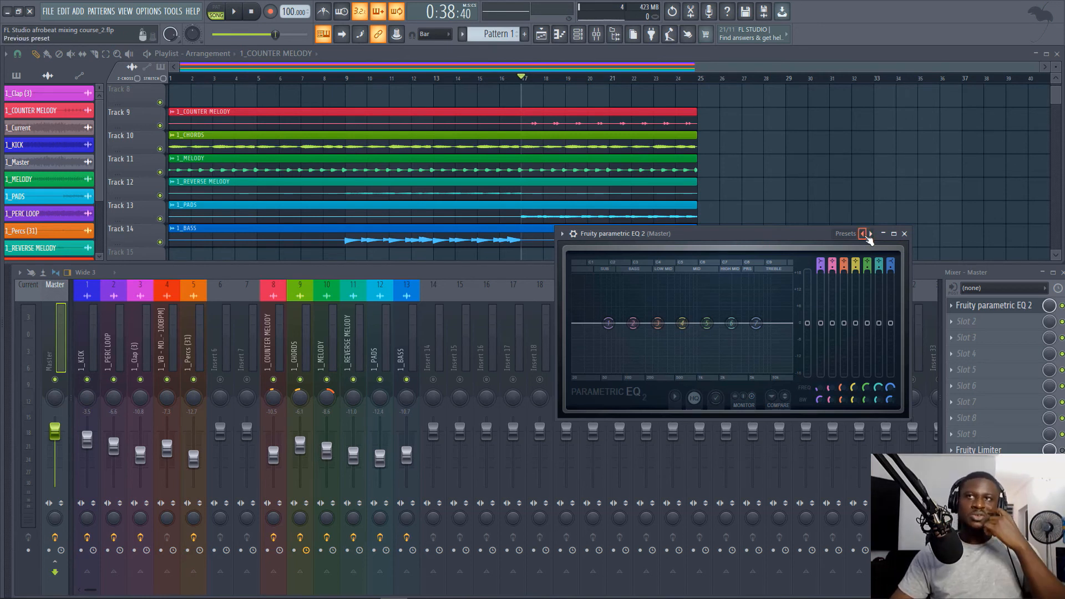
Step: Cut the low end on the Master's equalizer by pulling low-shelf band 1 far down at about 484 Hz
{"action": "right_click", "coordinate": [871, 238]}
{"action": "left_click", "coordinate": [781, 248]}
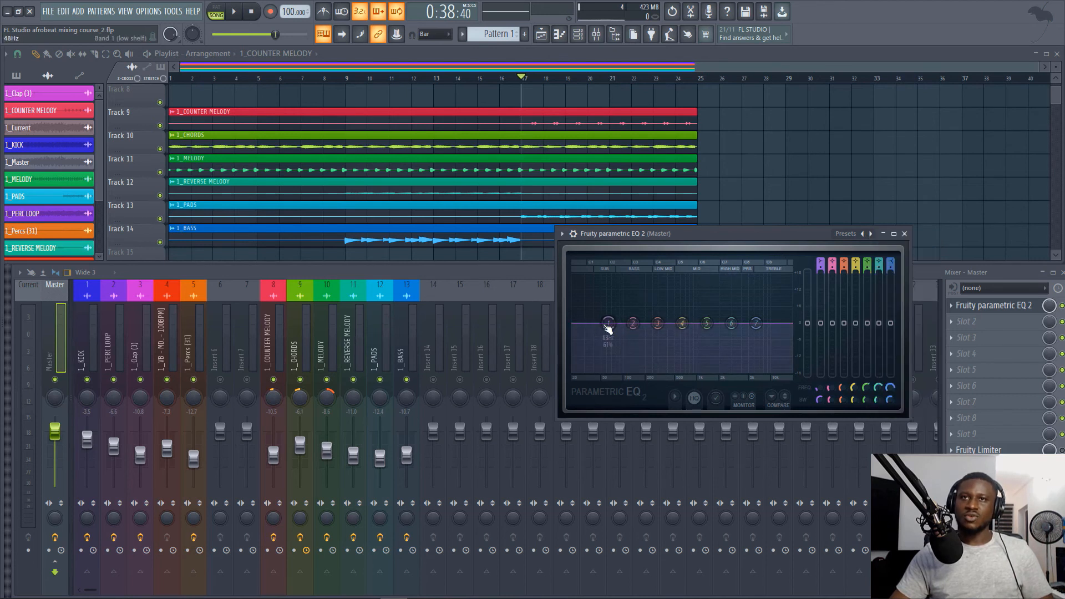
{"action": "left_click_drag", "start_coordinate": [608, 327], "coordinate": [677, 369]}
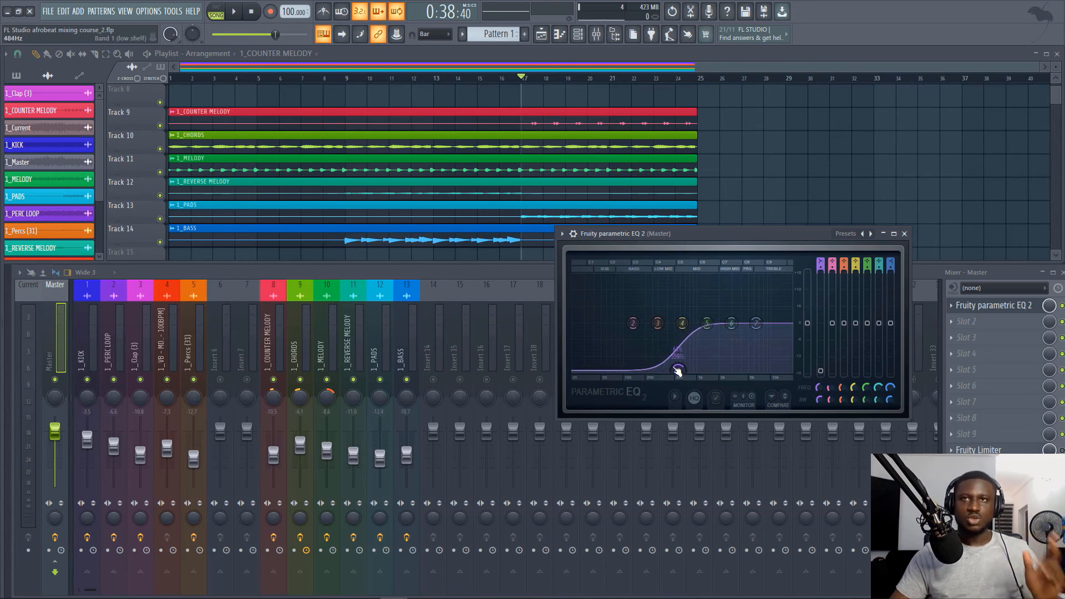
Step: Change band 1 of the Master's equalizer to a High pass filter
{"action": "left_click_drag", "start_coordinate": [655, 235], "coordinate": [514, 232]}
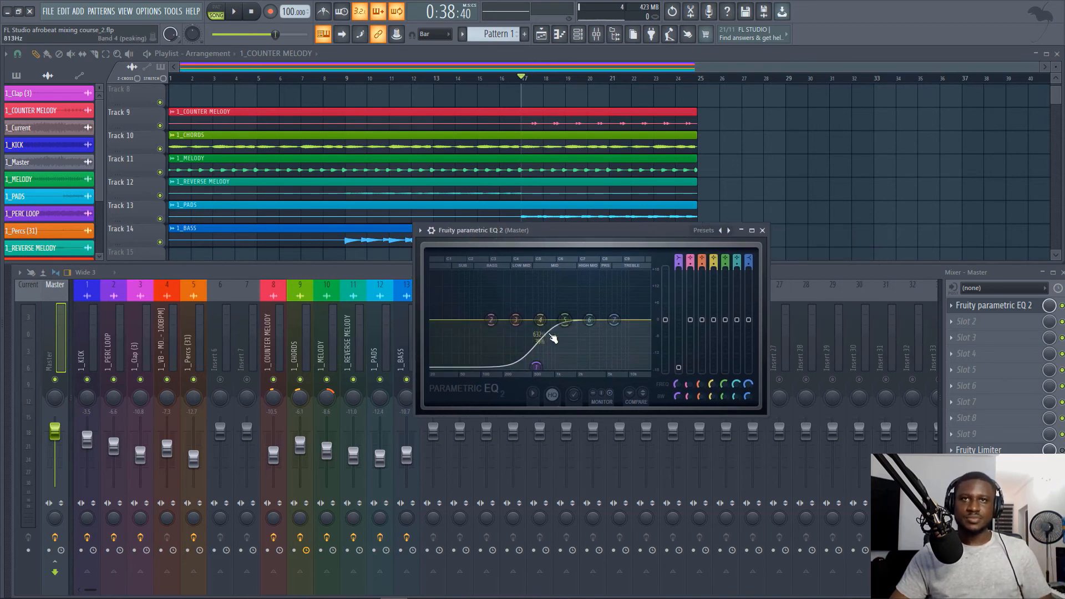
{"action": "right_click", "coordinate": [536, 367]}
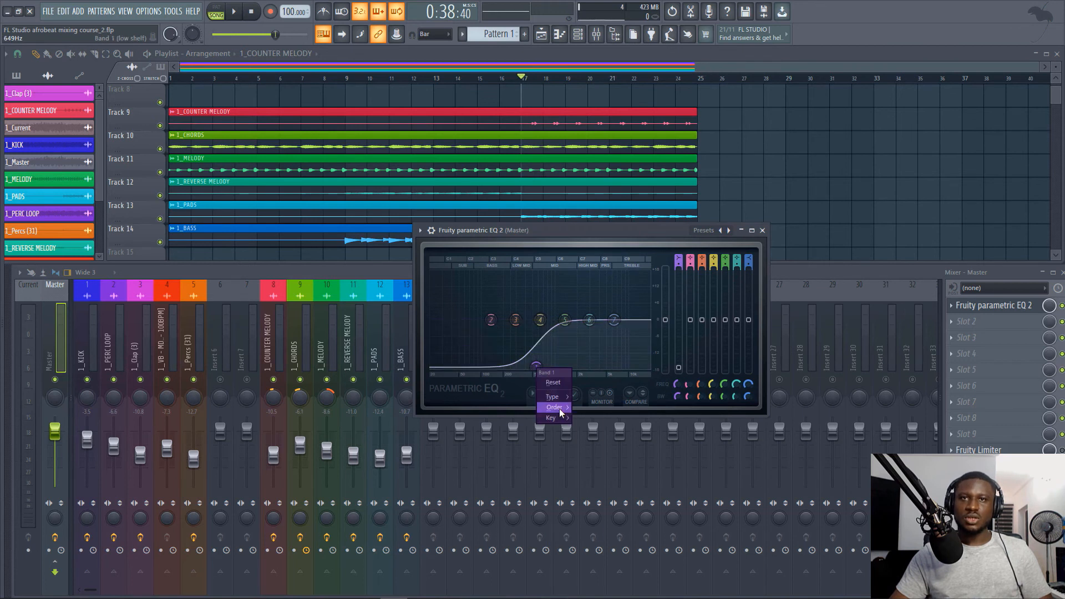
{"action": "mouse_move", "coordinate": [559, 408]}
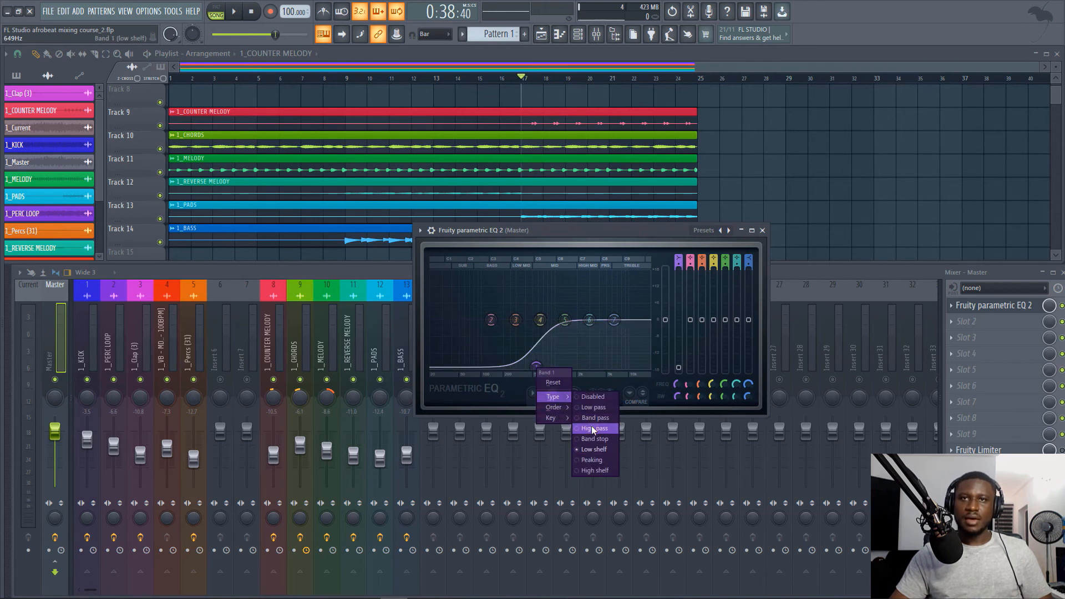
{"action": "left_click", "coordinate": [594, 428]}
Step: Set the slope order of high-pass band 1 on the Master's equalizer to Steep 8
{"action": "right_click", "coordinate": [541, 324]}
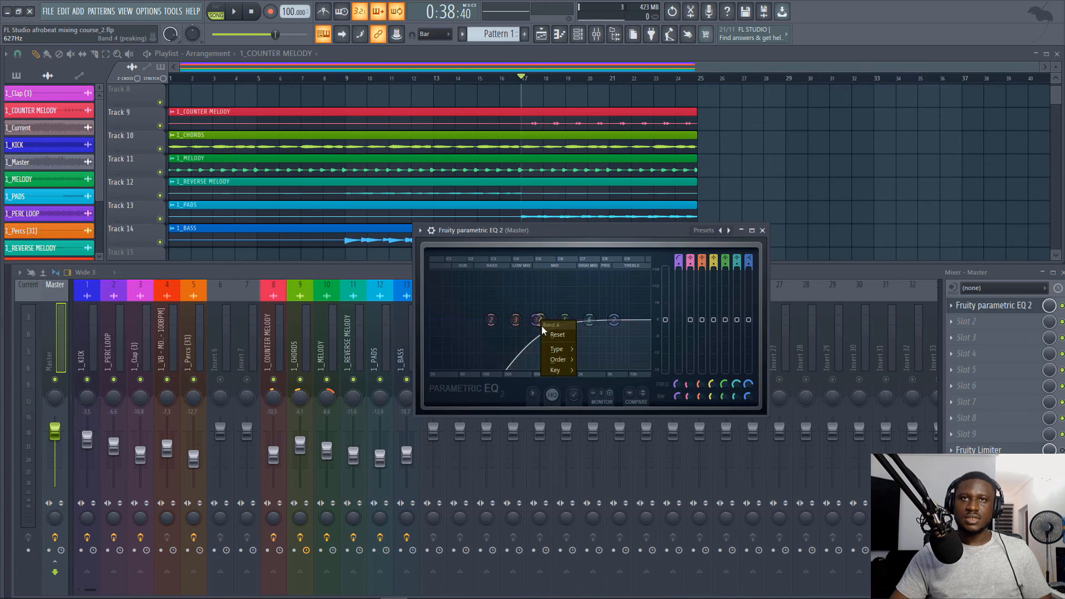
{"action": "mouse_move", "coordinate": [567, 352]}
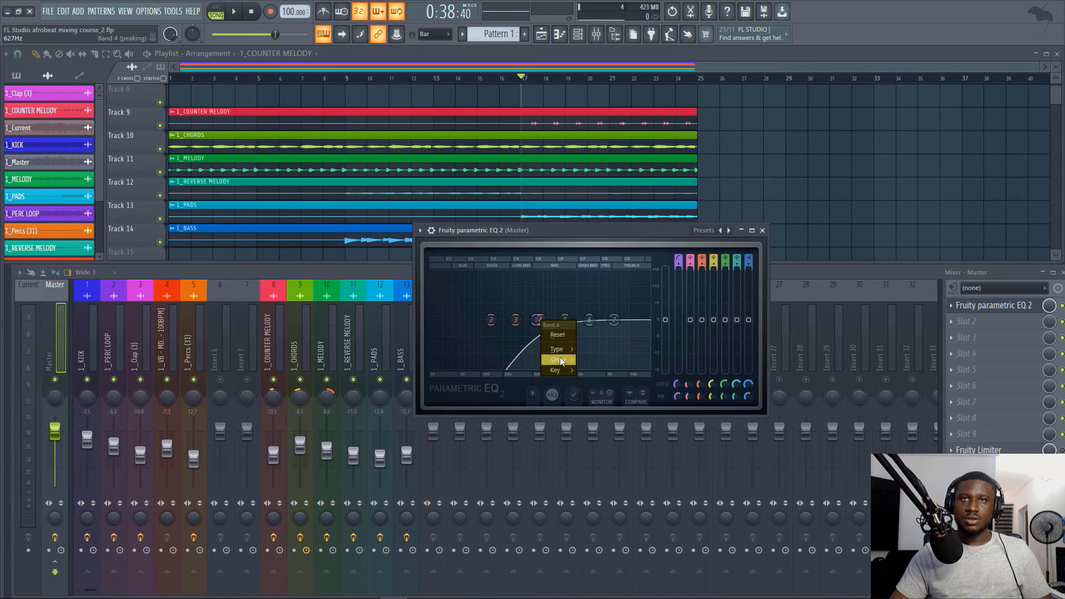
{"action": "left_click", "coordinate": [595, 360]}
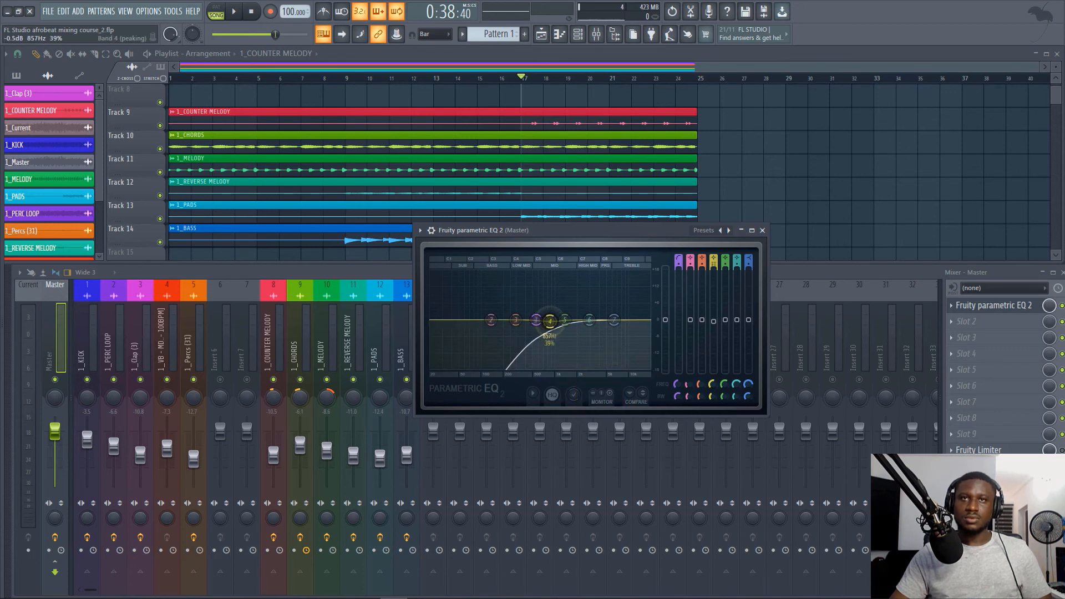
{"action": "right_click", "coordinate": [536, 321]}
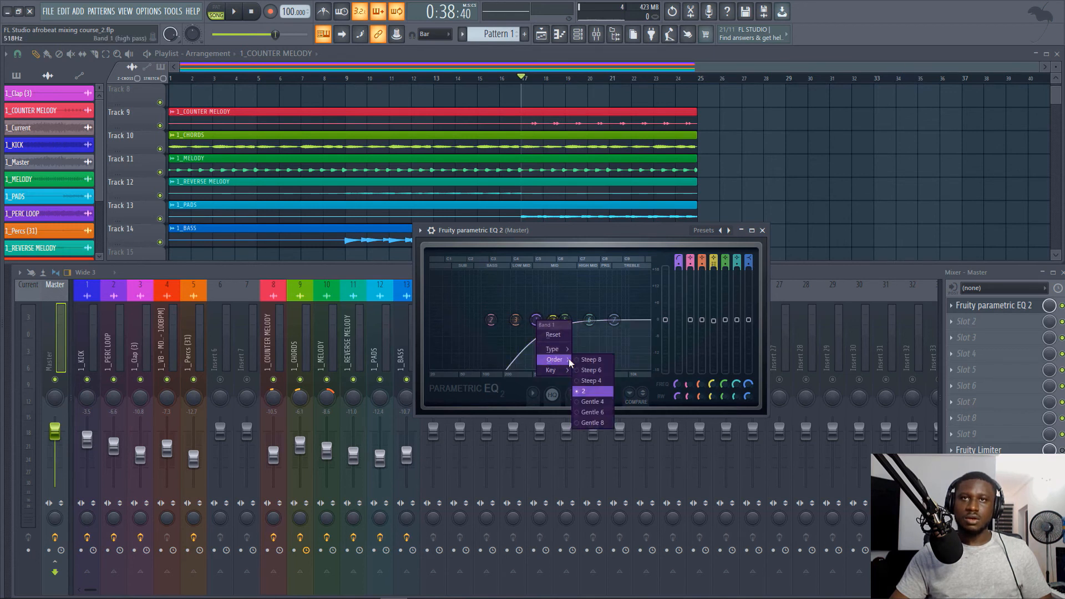
{"action": "left_click", "coordinate": [588, 360]}
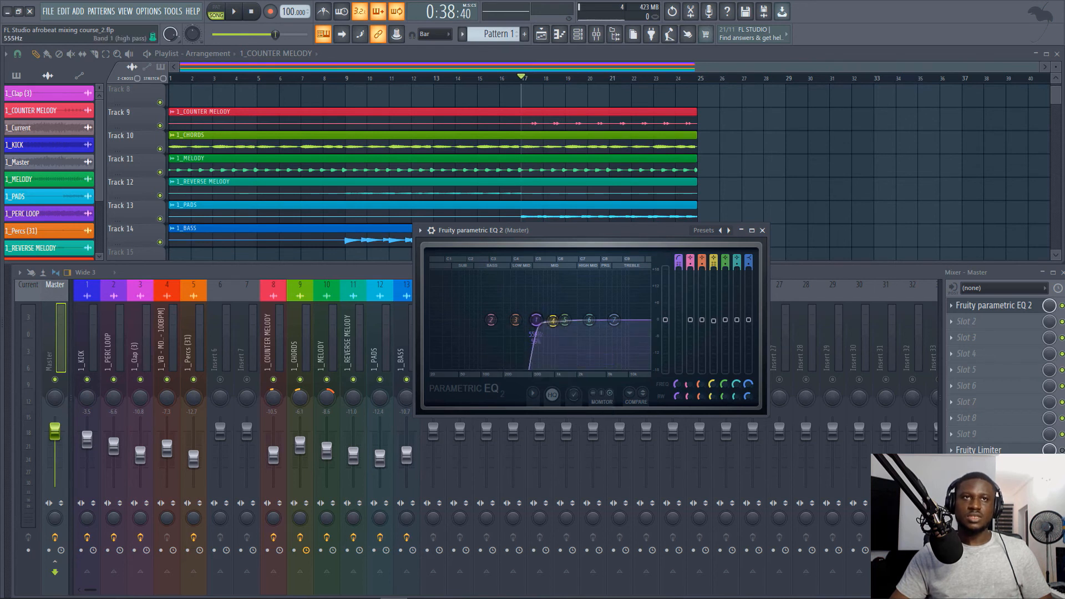
Step: Play the mix from the start and lower the cutoff of high-pass band 1 to about 268 Hz on the Master's equalizer
{"action": "left_click_drag", "start_coordinate": [237, 81], "coordinate": [155, 82]}
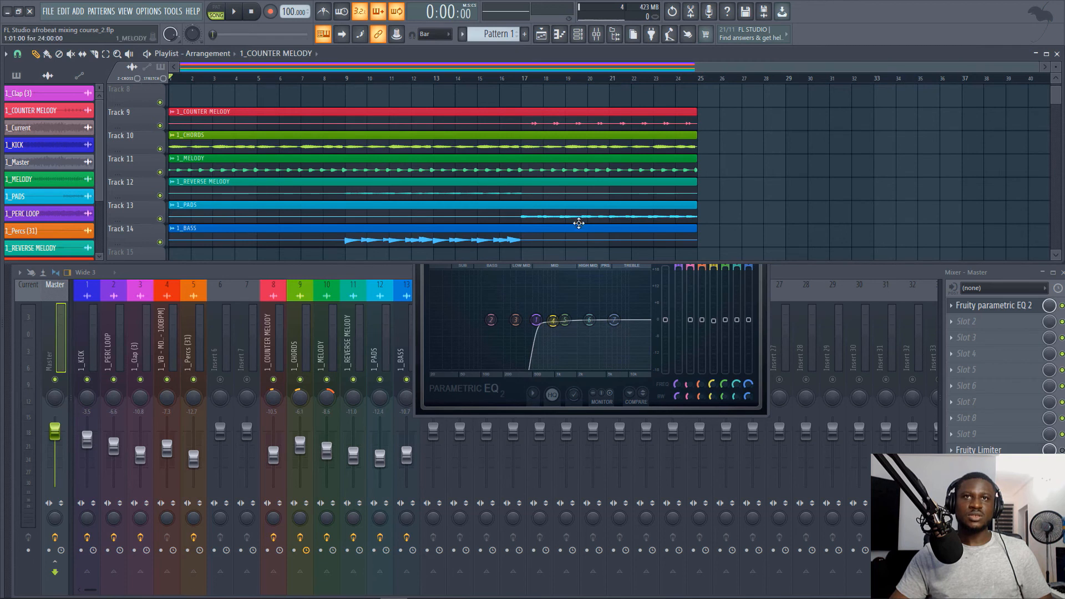
{"action": "key", "text": "space"}
{"action": "key", "text": "space"}
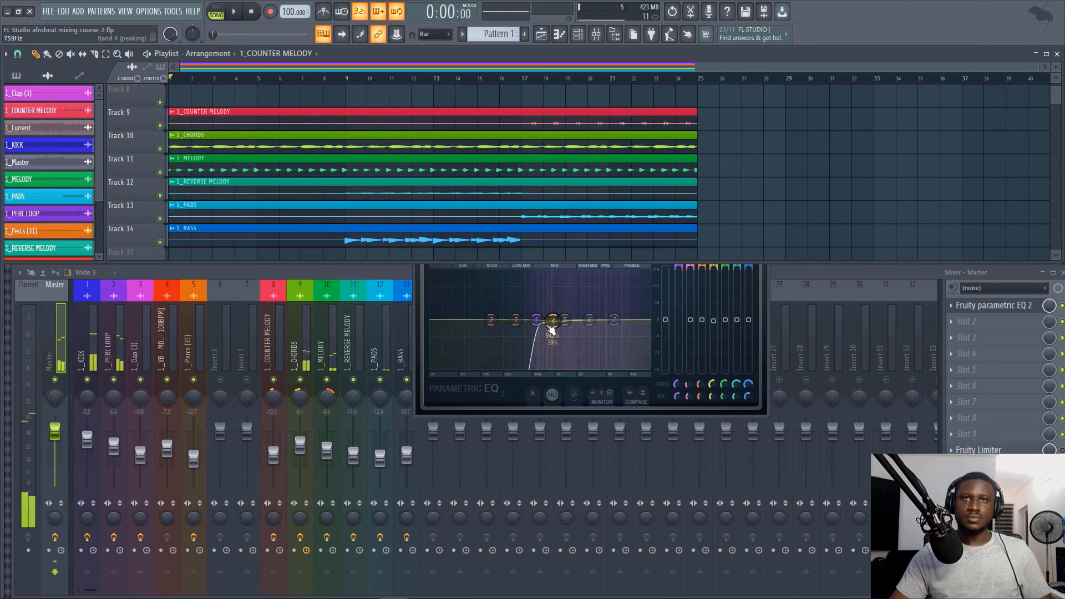
{"action": "left_click_drag", "start_coordinate": [536, 321], "coordinate": [515, 321]}
{"action": "key", "text": "space"}
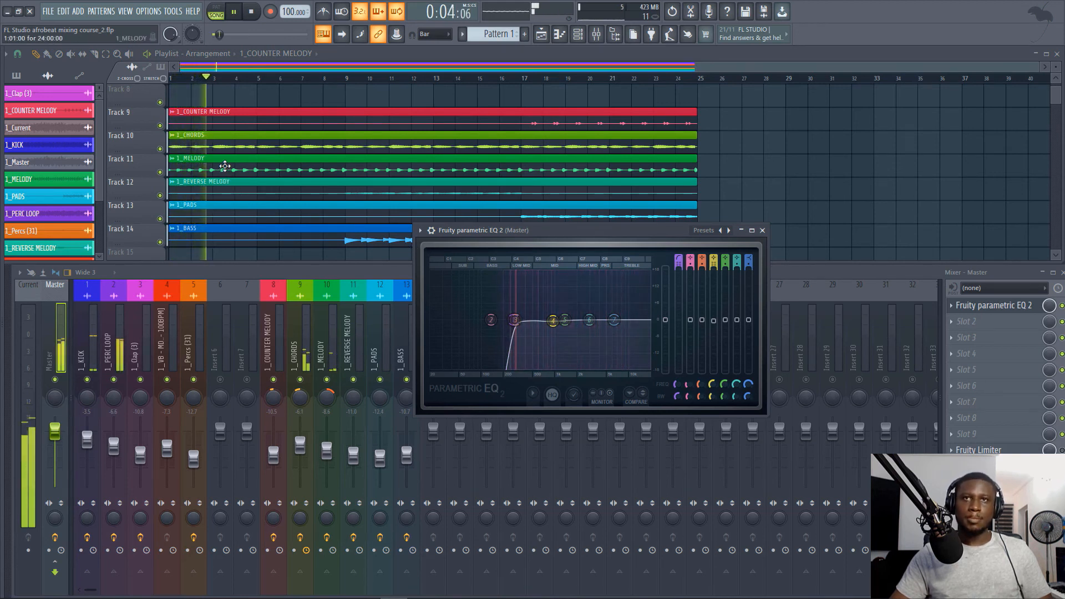
{"action": "key", "text": "space"}
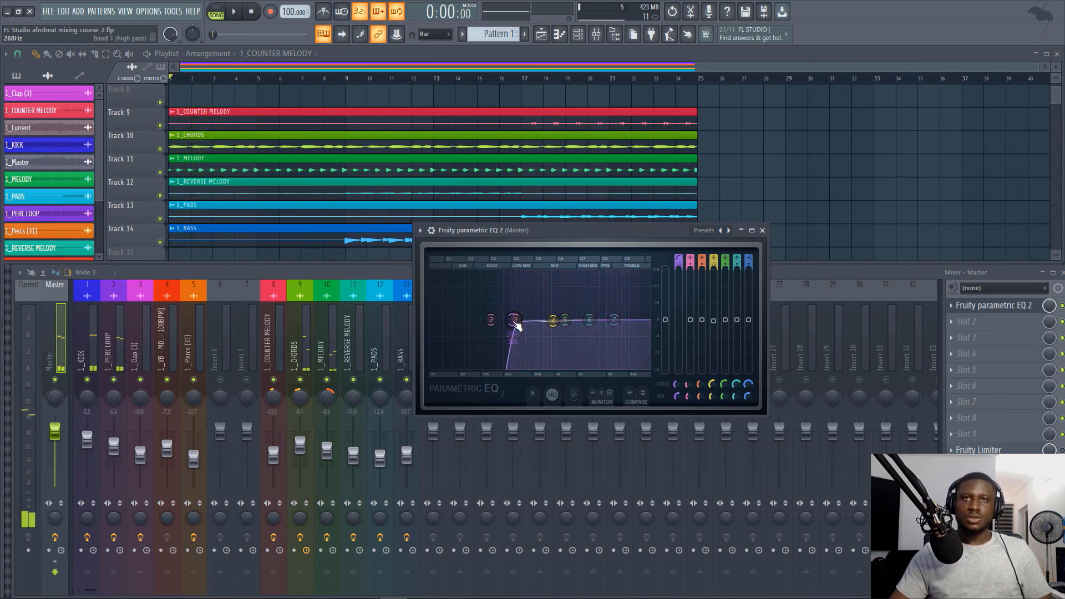
{"action": "left_click_drag", "start_coordinate": [516, 324], "coordinate": [520, 325]}
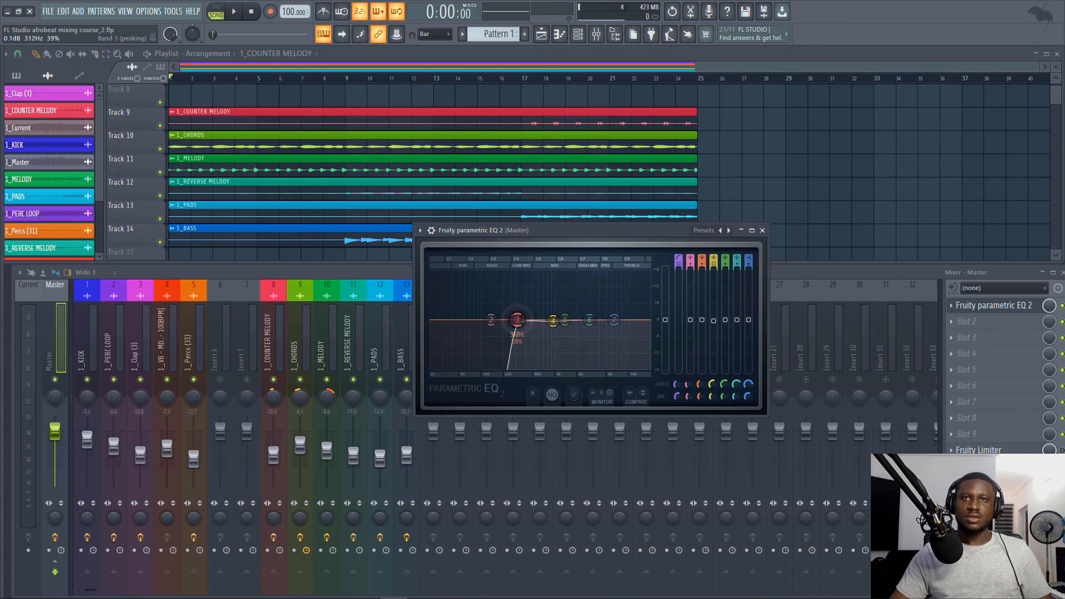
{"action": "left_click", "coordinate": [728, 230]}
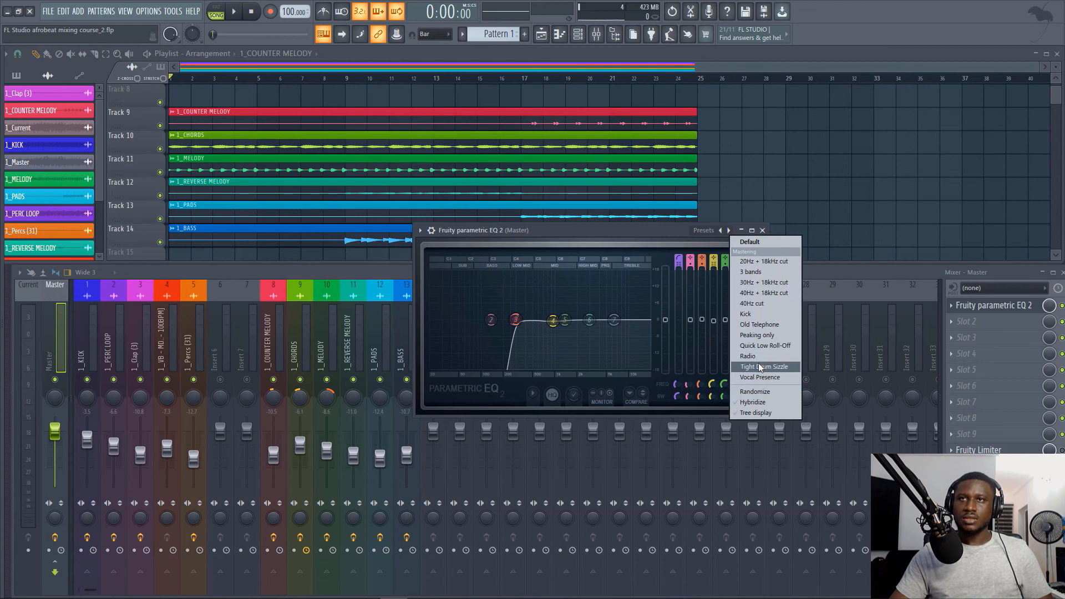
{"action": "left_click", "coordinate": [592, 236]}
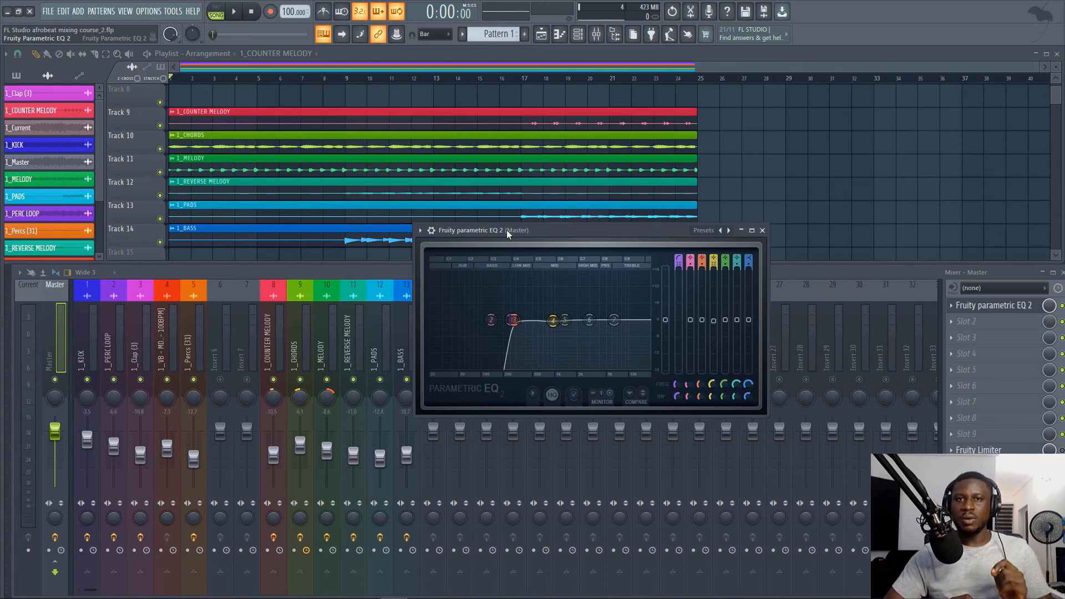
Step: Lower 1_PERC LOOP's volume to about -8.5 dB while the mix plays, and close the Master's equalizer
{"action": "key", "text": "space"}
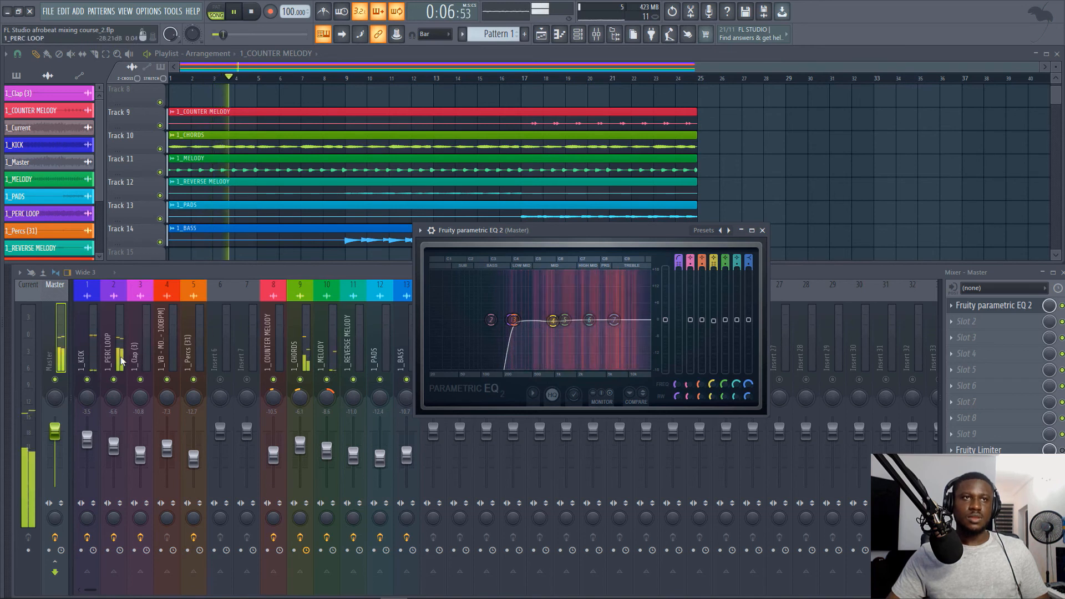
{"action": "left_click", "coordinate": [109, 429]}
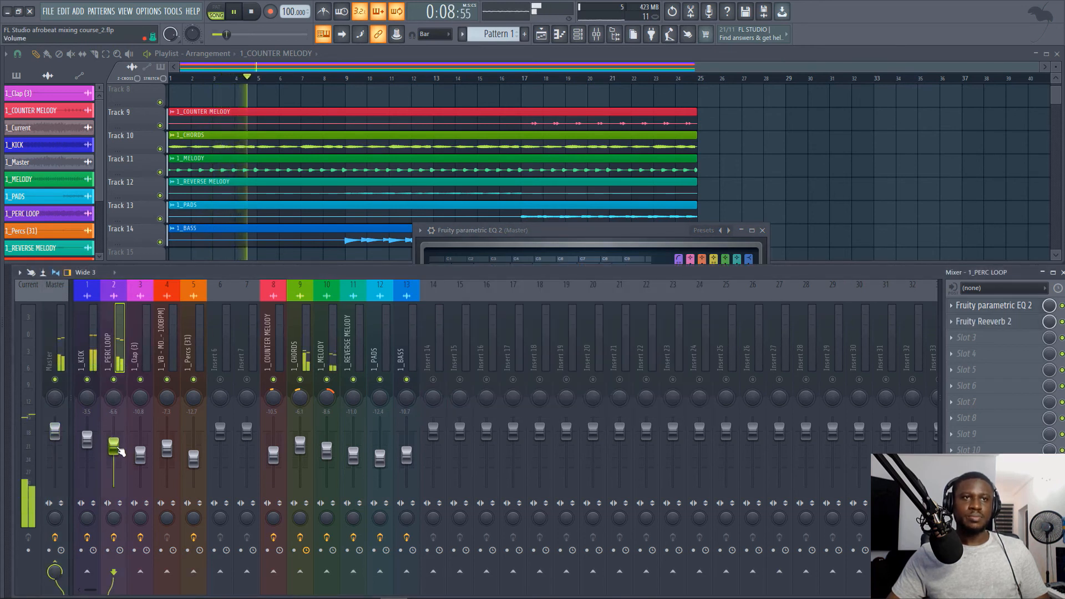
{"action": "left_click_drag", "start_coordinate": [109, 425], "coordinate": [108, 433]}
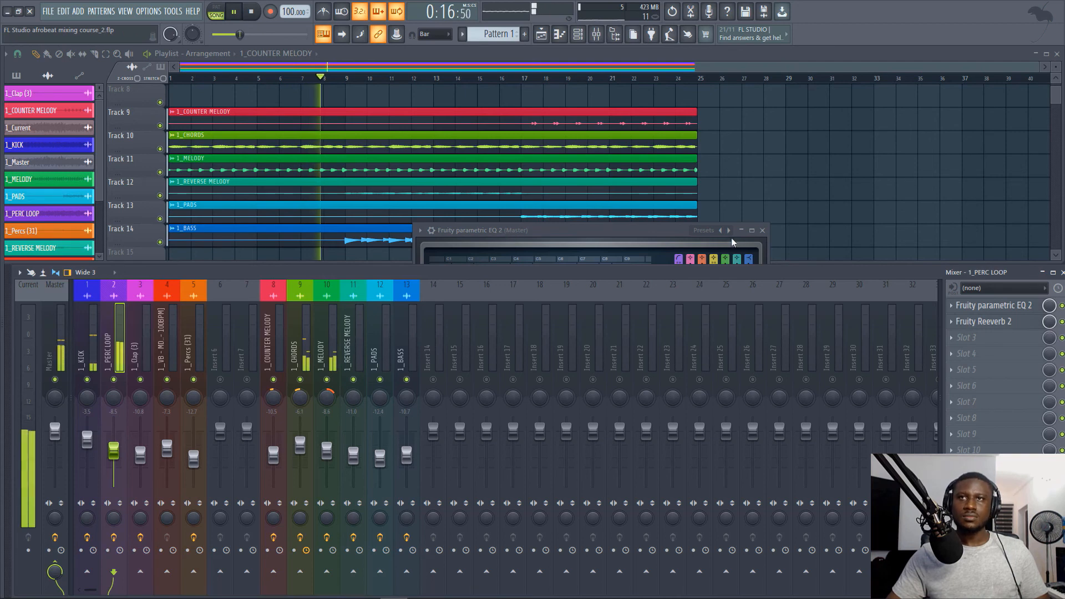
{"action": "left_click", "coordinate": [763, 231]}
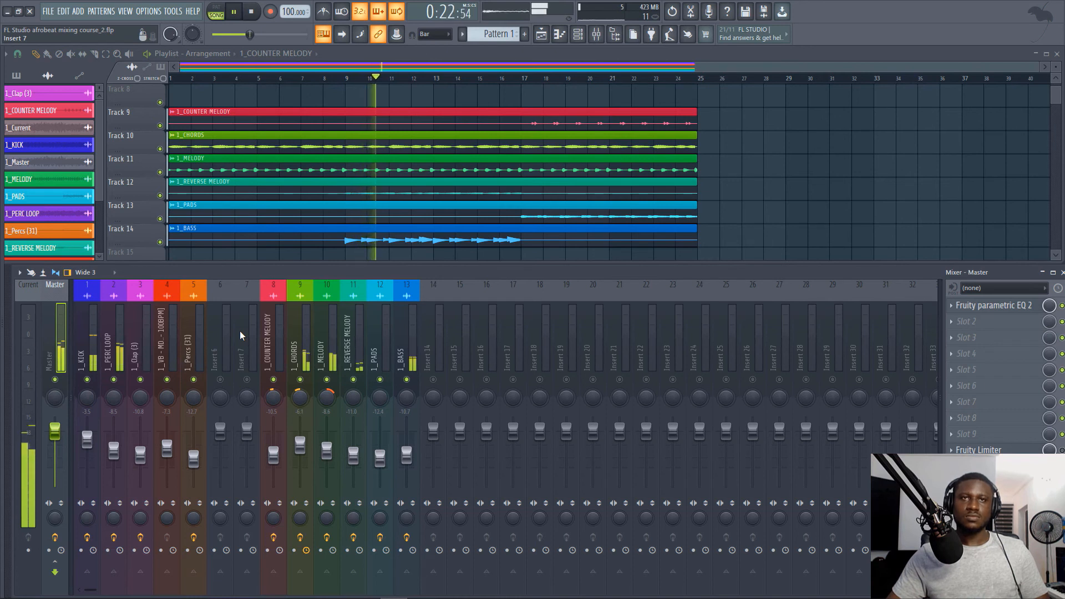
Step: Replay the mix from about bar 15 and lower 1_VB - MDR 4's mixer volume to about -10.8 dB
{"action": "left_click", "coordinate": [409, 367]}
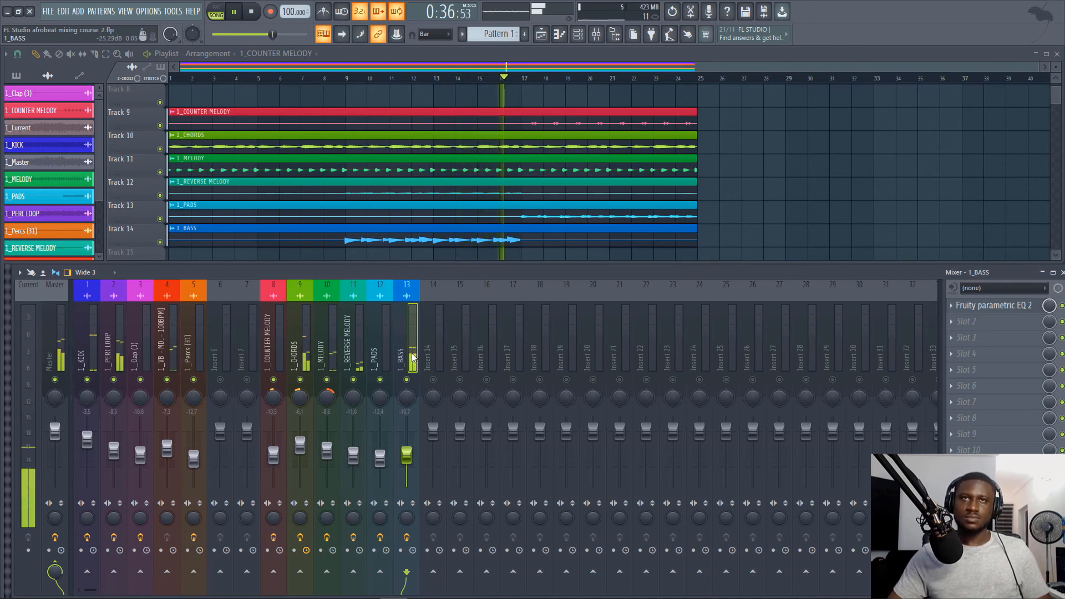
{"action": "scroll", "coordinate": [583, 150], "scroll_direction": "up", "scroll_amount": 1}
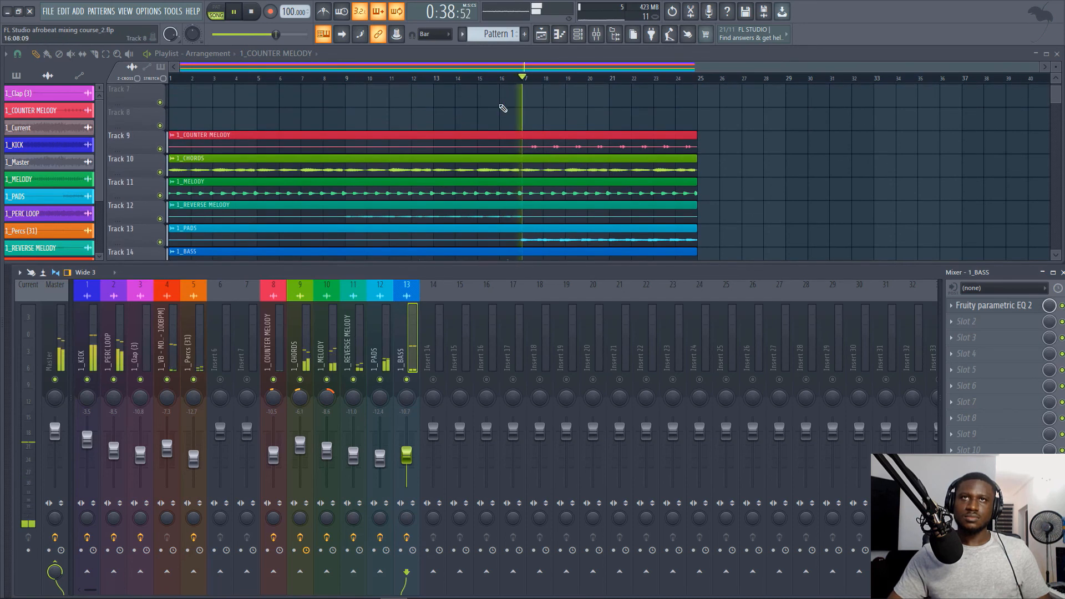
{"action": "left_click", "coordinate": [491, 78]}
{"action": "scroll", "coordinate": [512, 115], "scroll_direction": "up", "scroll_amount": 4}
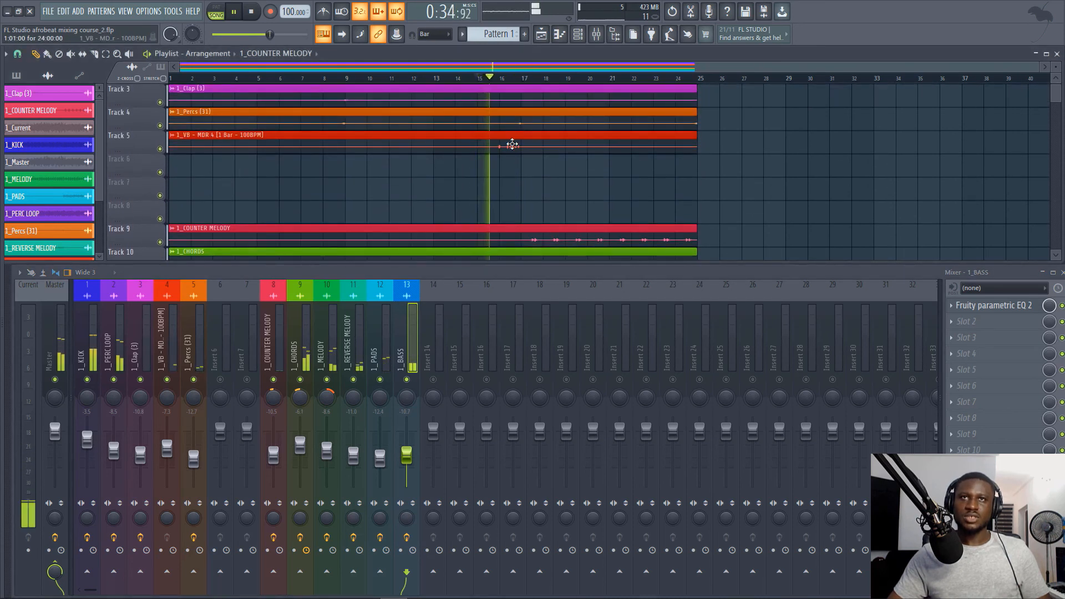
{"action": "double_click", "coordinate": [507, 142]}
{"action": "left_click", "coordinate": [419, 275]}
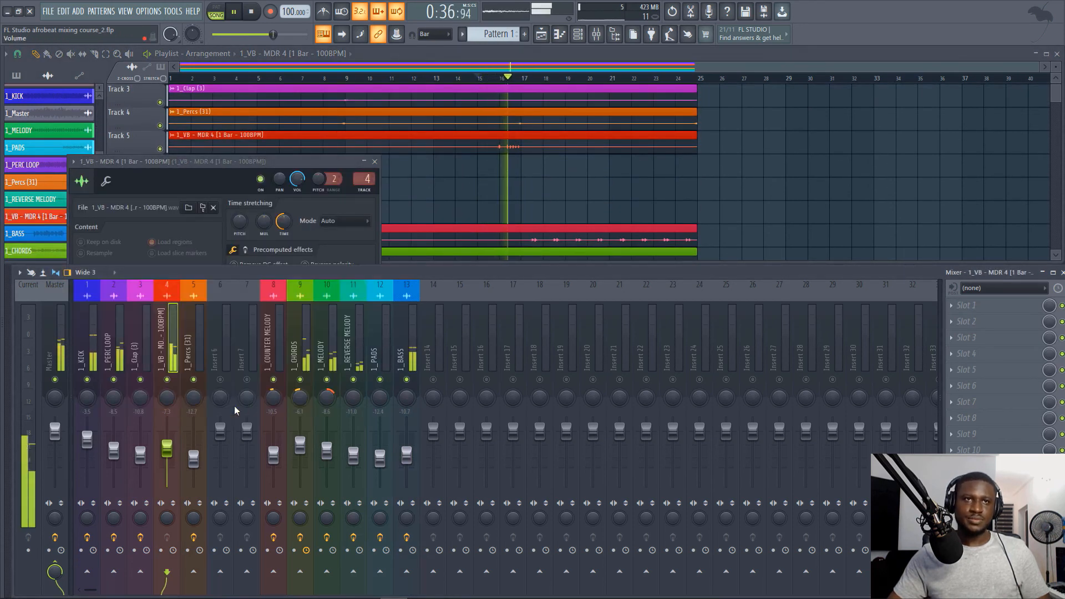
{"action": "key", "text": "space"}
{"action": "key", "text": "space"}
{"action": "scroll", "coordinate": [167, 449], "scroll_direction": "down", "scroll_amount": 3}
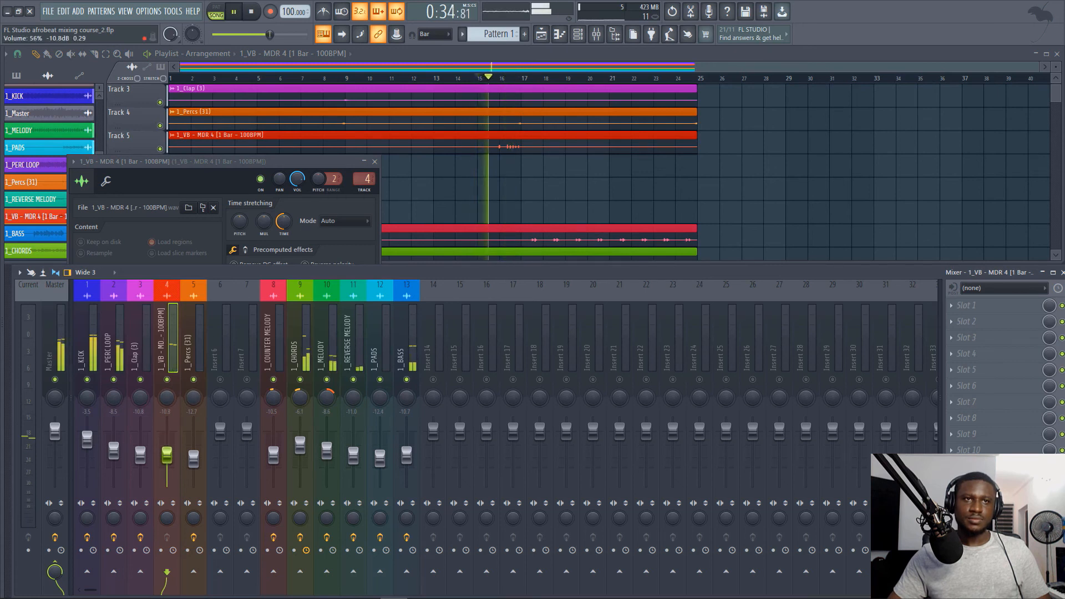
{"action": "scroll", "coordinate": [167, 454], "scroll_direction": "down", "scroll_amount": 1}
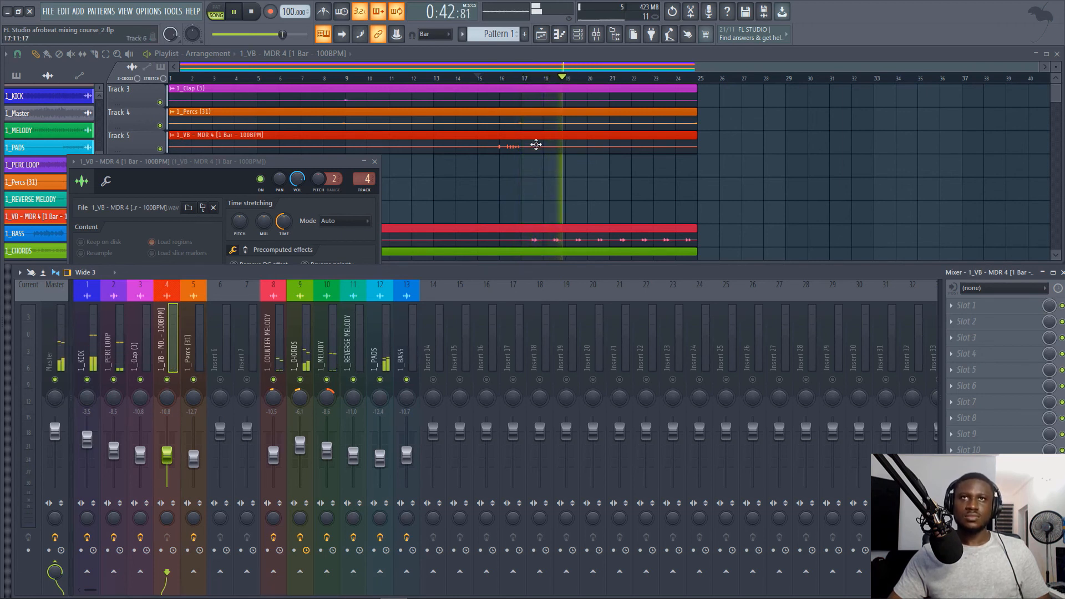
Step: Lower 1_COUNTER MELODY's mixer volume to about -12 dB, close its channel settings and stop playback
{"action": "double_click", "coordinate": [535, 235]}
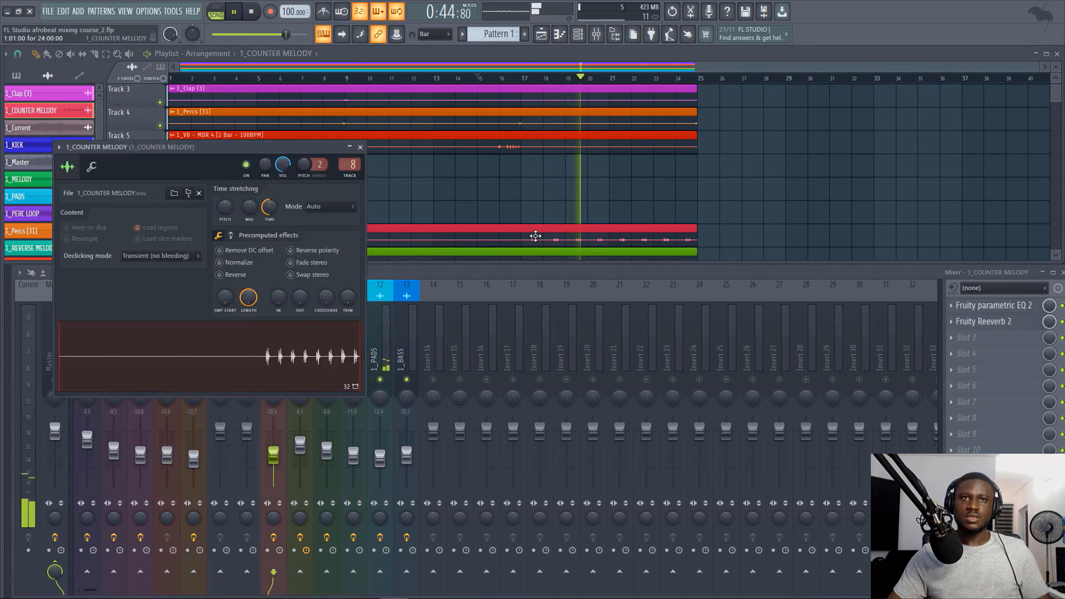
{"action": "left_click", "coordinate": [462, 276]}
{"action": "left_click_drag", "start_coordinate": [282, 461], "coordinate": [281, 465]}
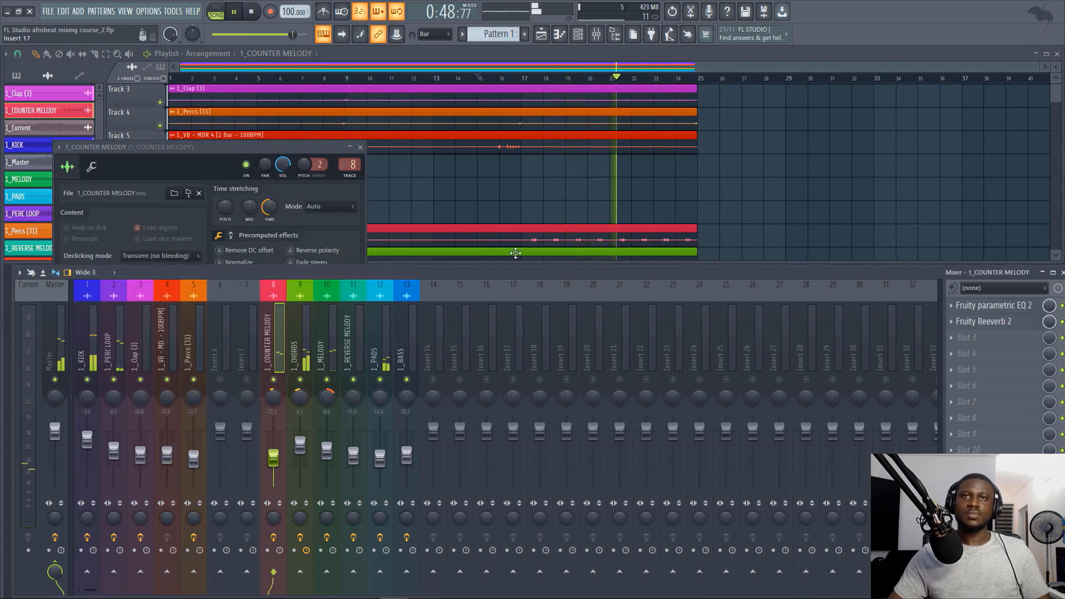
{"action": "left_click", "coordinate": [360, 147]}
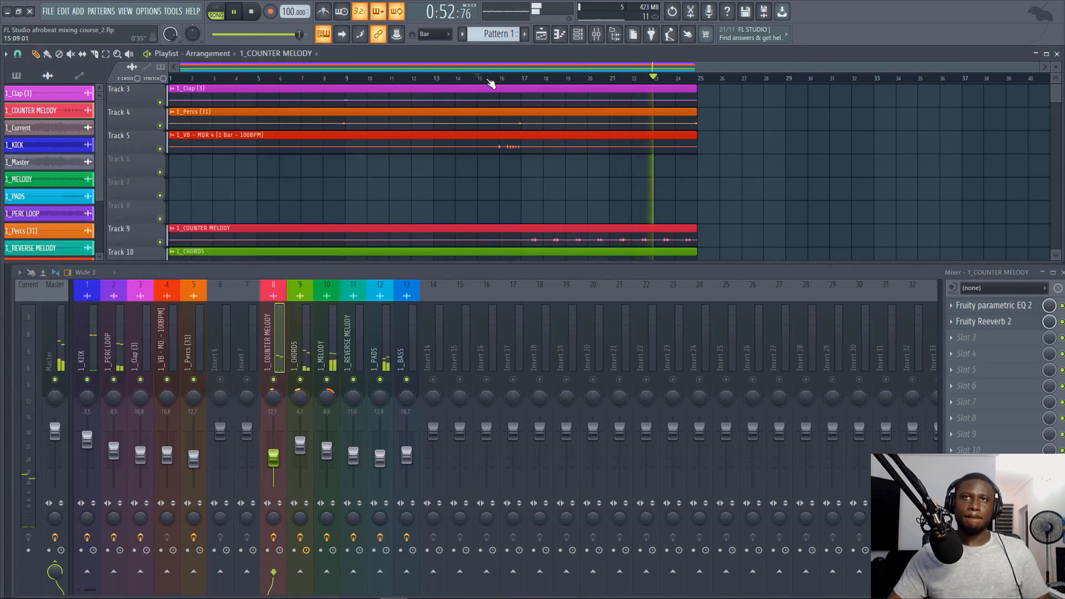
{"action": "key", "text": "space"}
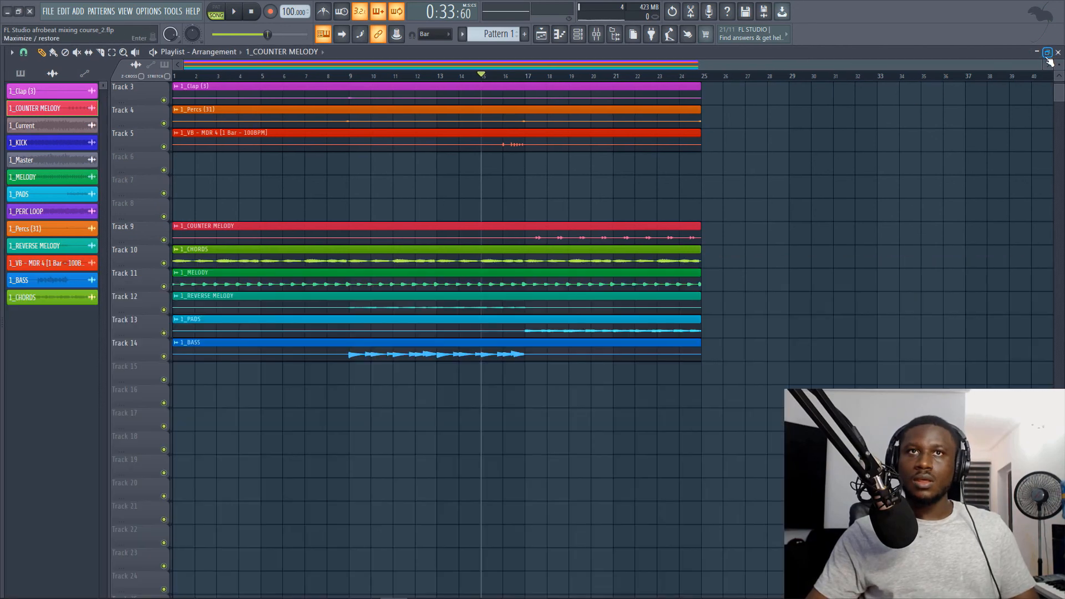
Step: Show the Playlist full size from Track 1 and check the Master track's effects in the Mixer
{"action": "double_click", "coordinate": [477, 53]}
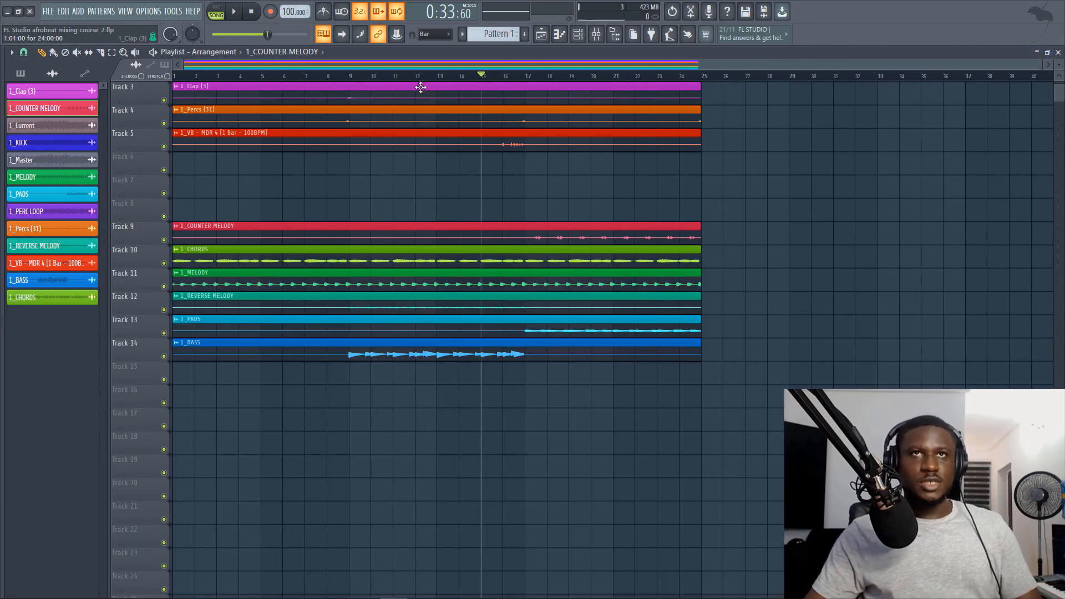
{"action": "scroll", "coordinate": [268, 95], "scroll_direction": "up", "scroll_amount": 2}
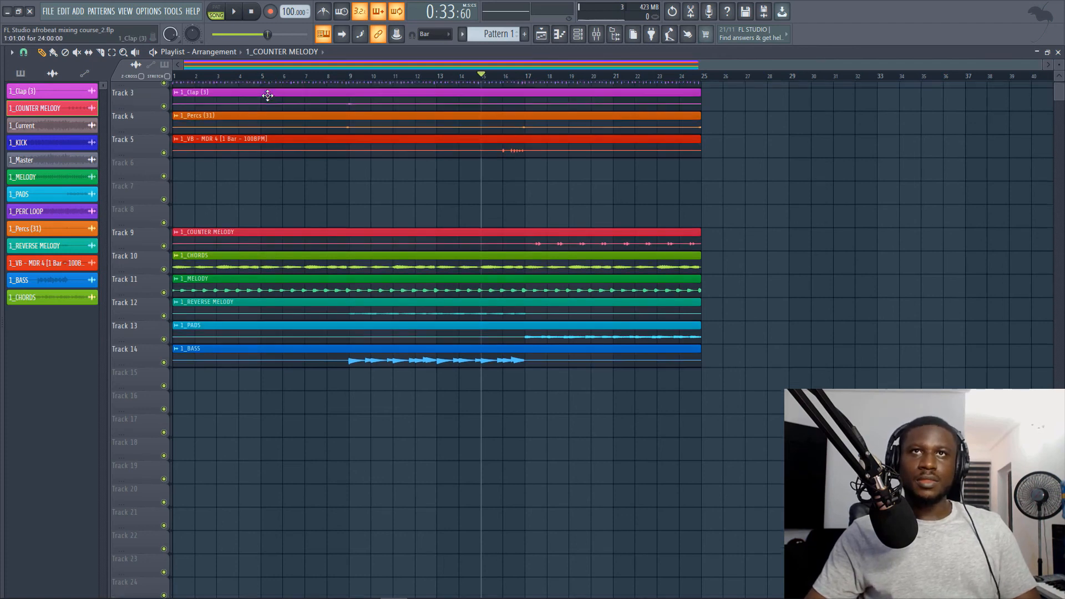
{"action": "left_click", "coordinate": [597, 36]}
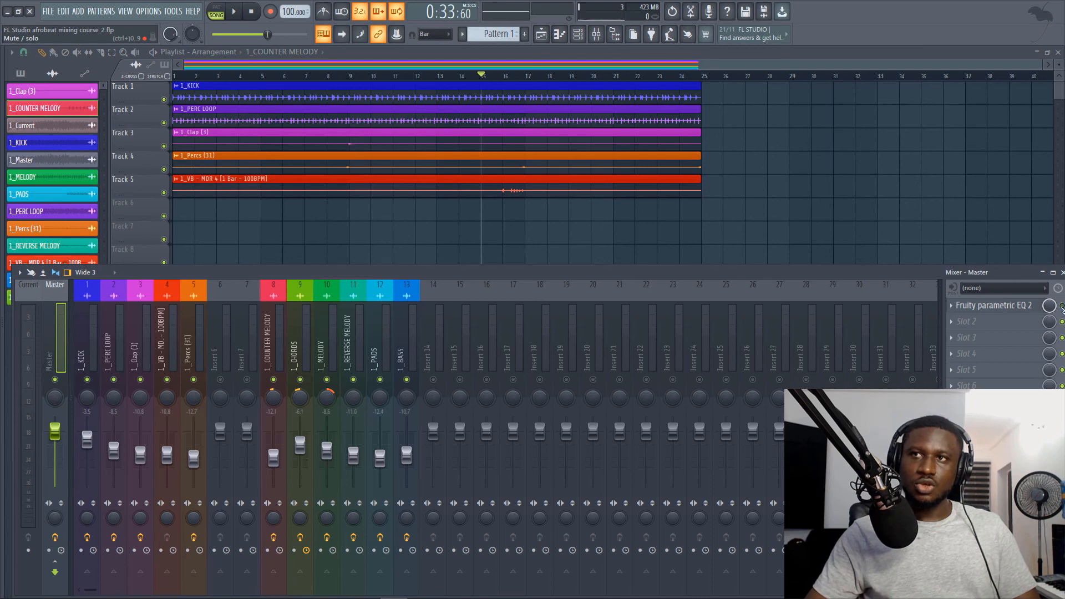
{"action": "key", "text": "F9"}
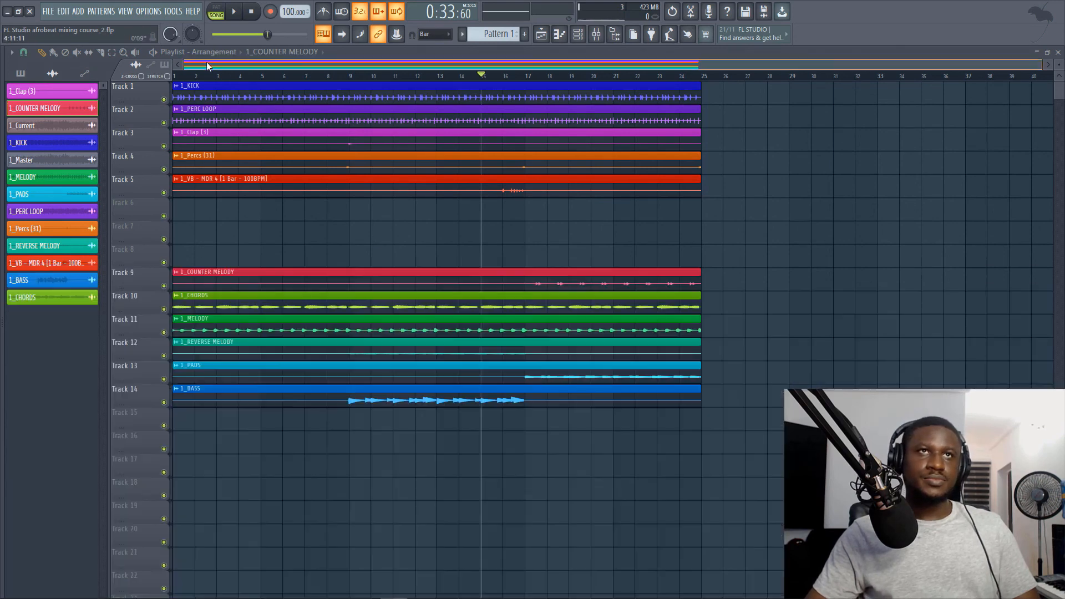
Step: Start a Wave file export of the project under the file name "Afrobeat mixing session"
{"action": "left_click", "coordinate": [48, 11]}
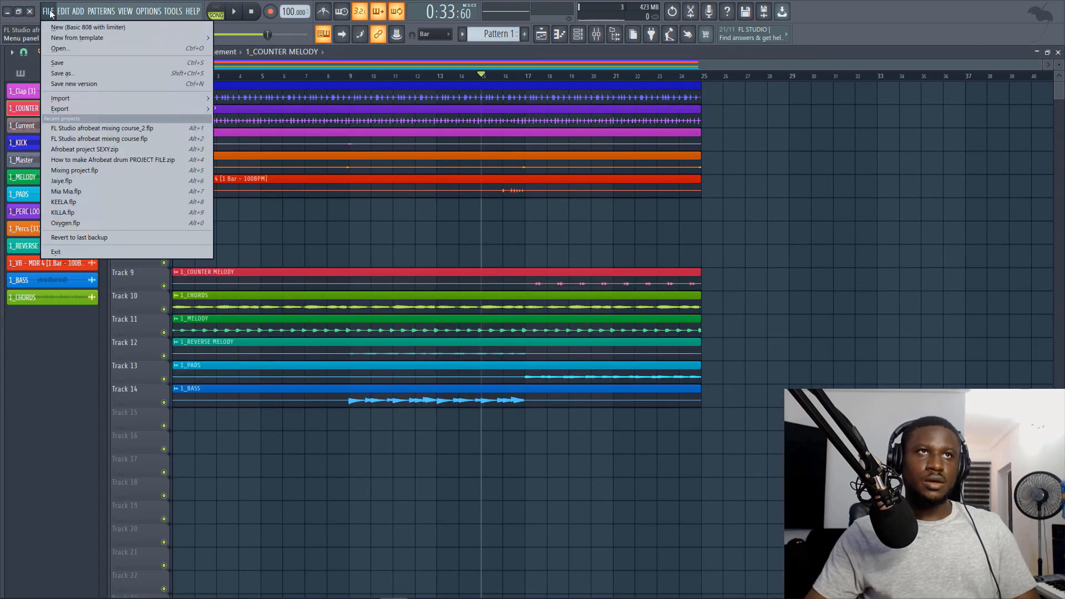
{"action": "mouse_move", "coordinate": [90, 112]}
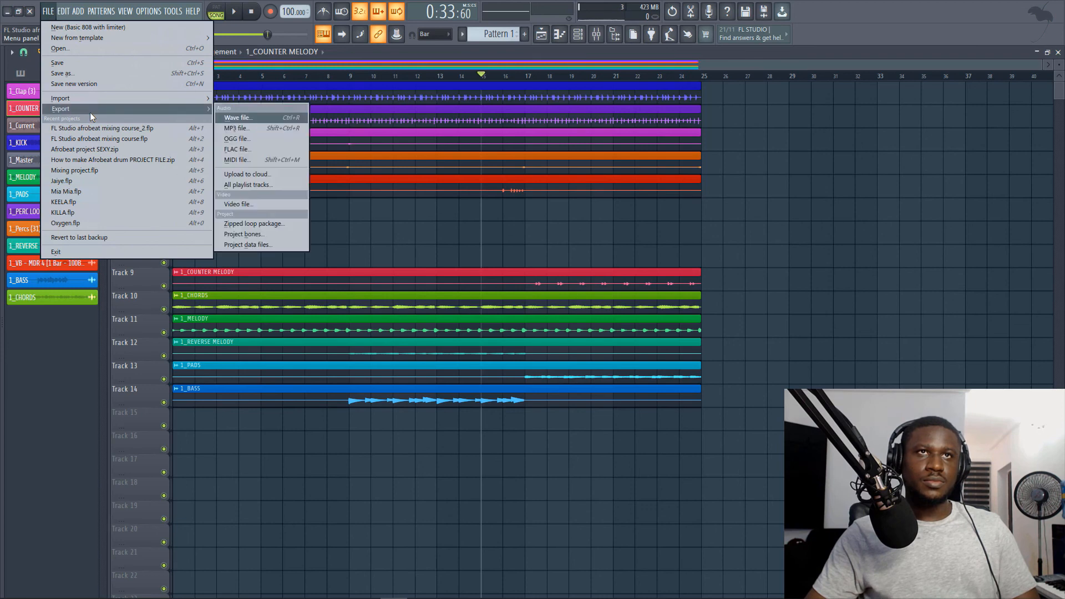
{"action": "left_click", "coordinate": [255, 116]}
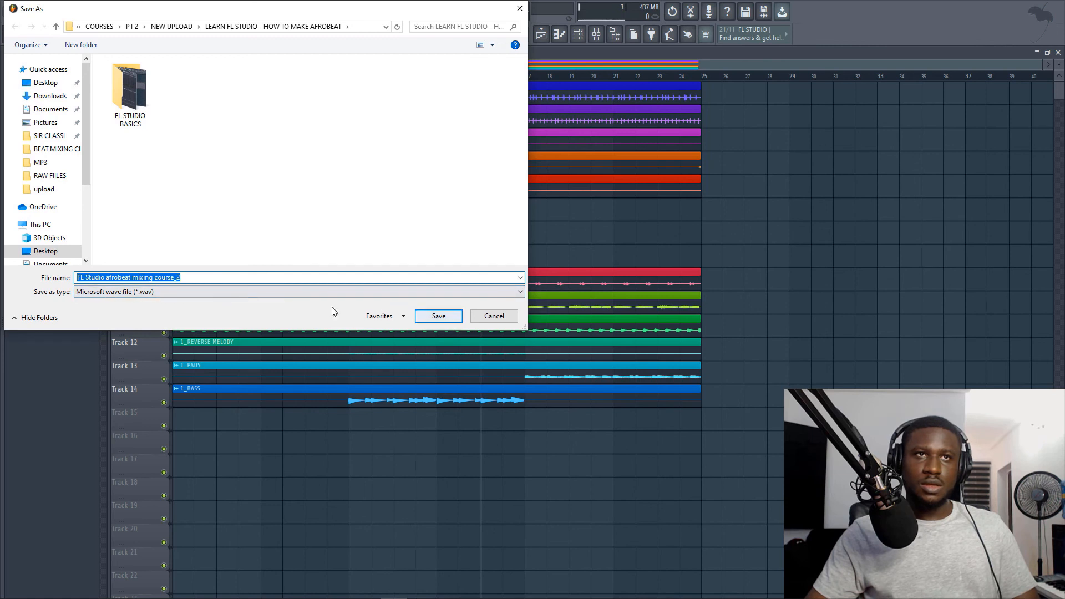
{"action": "left_click", "coordinate": [205, 275]}
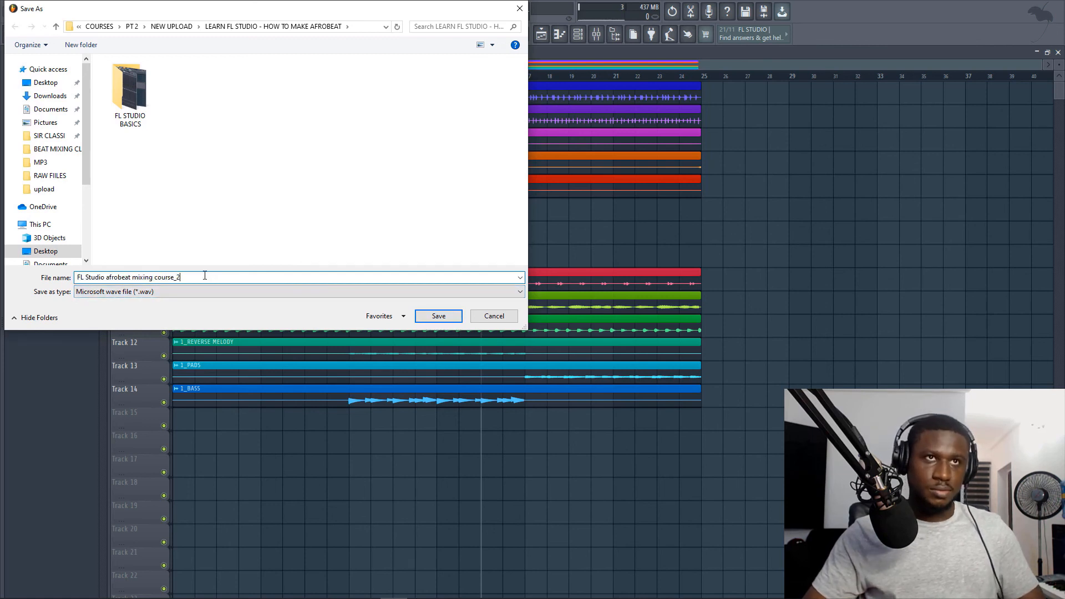
{"action": "key", "text": "ctrl+a"}
{"action": "type", "text": "A"}
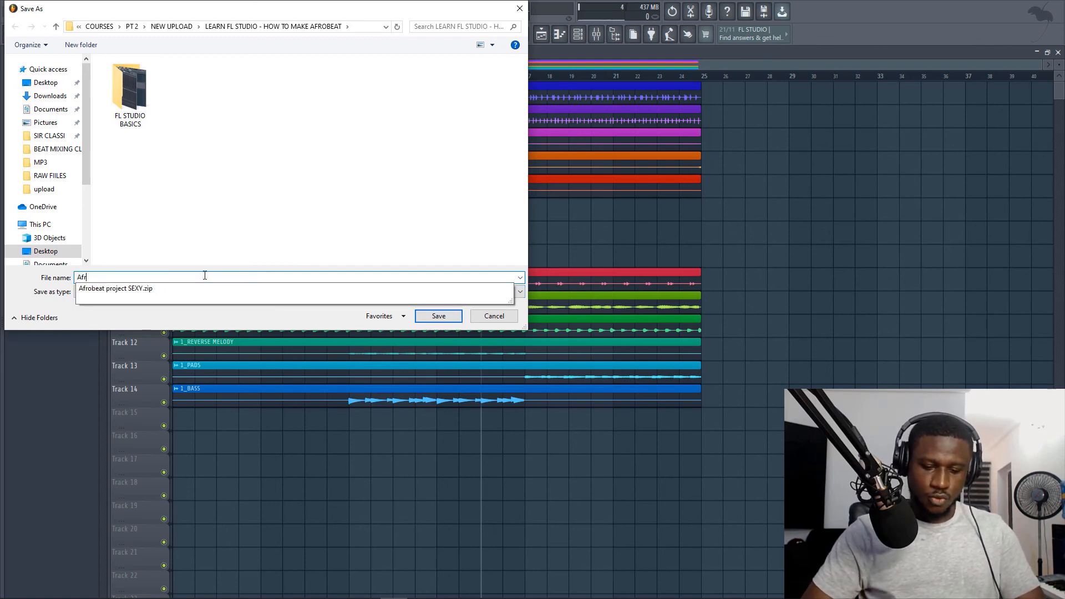
{"action": "type", "text": "frobeat mixing session"}
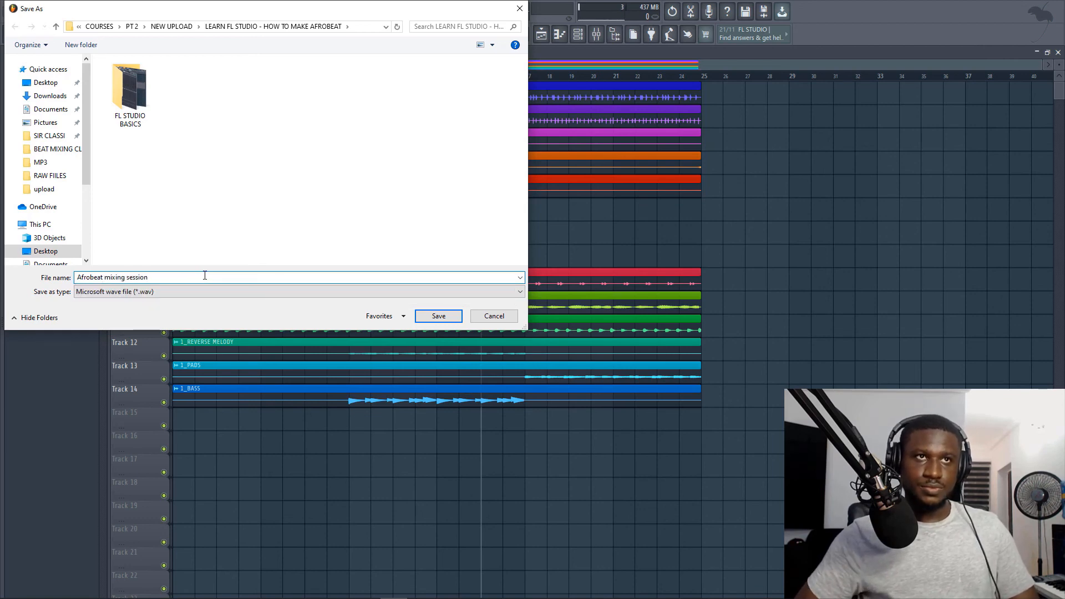
{"action": "key", "text": "Return"}
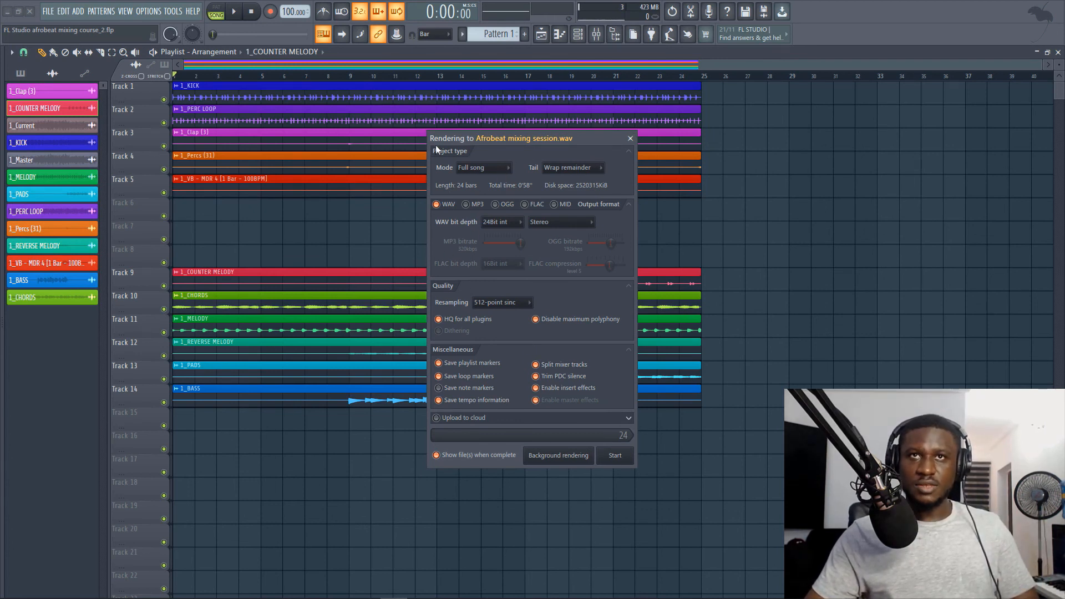
Step: Render the full song as 24Bit int stereo WAV with Wrap remainder, 512-point sinc resampling and Split mixer tracks turned off
{"action": "left_click", "coordinate": [500, 221]}
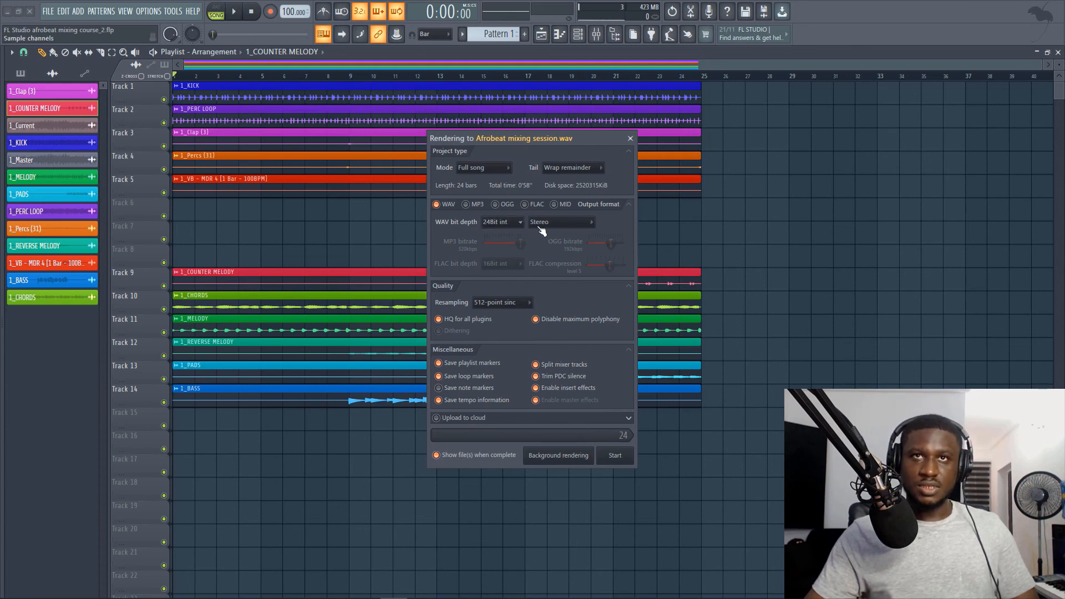
{"action": "left_click", "coordinate": [568, 168]}
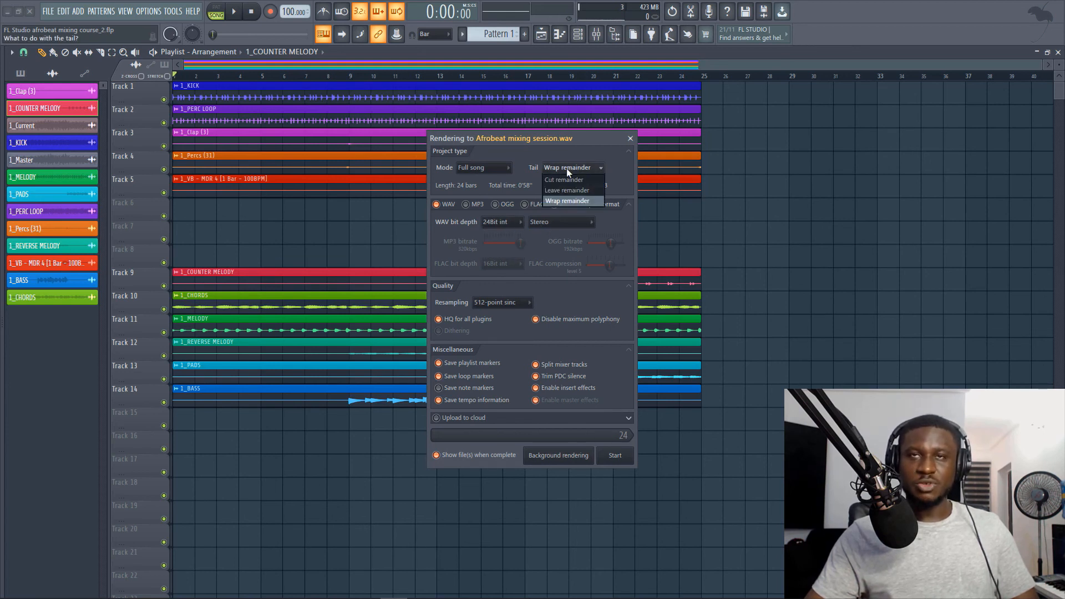
{"action": "left_click", "coordinate": [567, 168]}
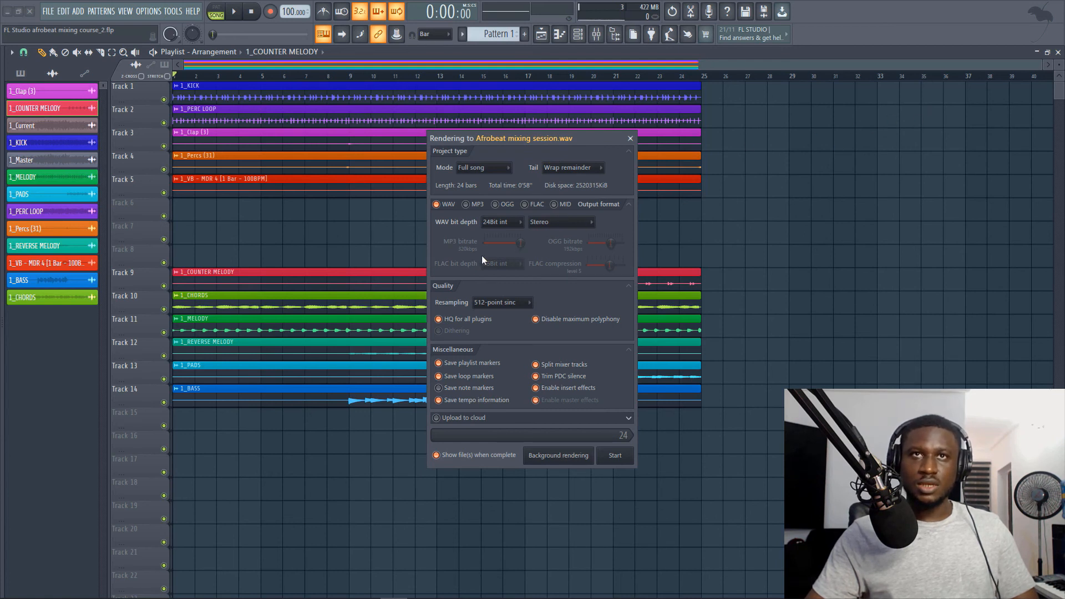
{"action": "left_click", "coordinate": [485, 305]}
{"action": "left_click", "coordinate": [497, 425]}
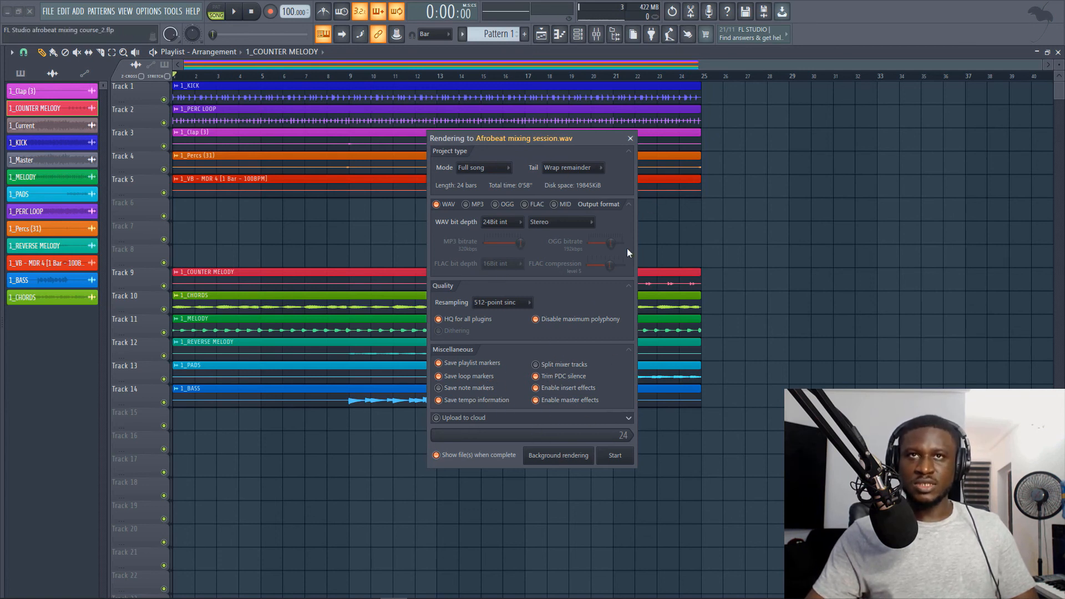
{"action": "left_click", "coordinate": [615, 456]}
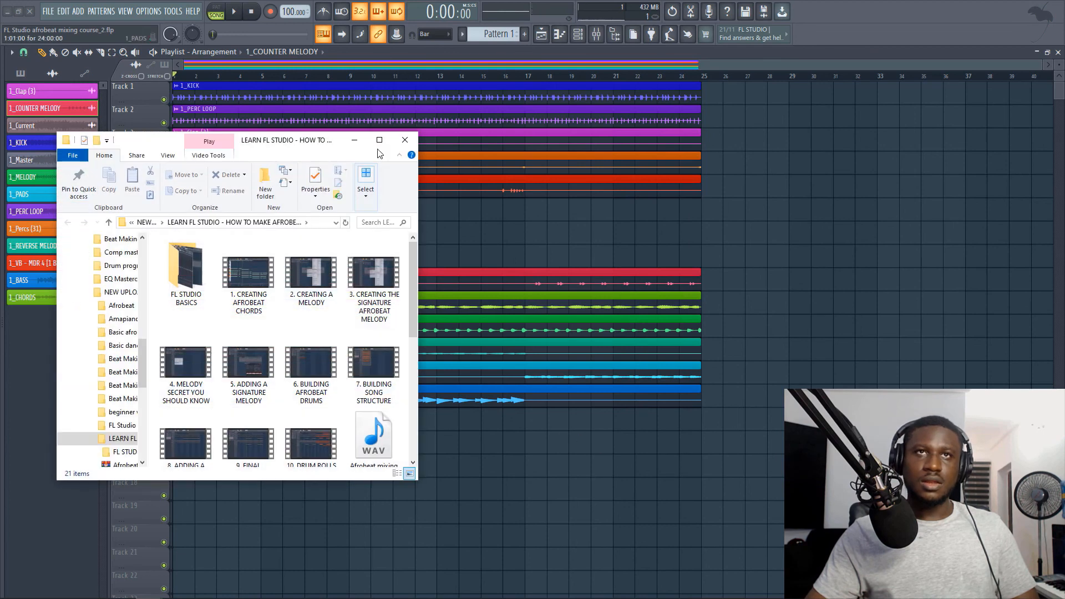
Step: Bring the exported "Afrobeat mixing session" WAV from its folder into the Playlist on Track 18 and solo that track
{"action": "left_click", "coordinate": [378, 144]}
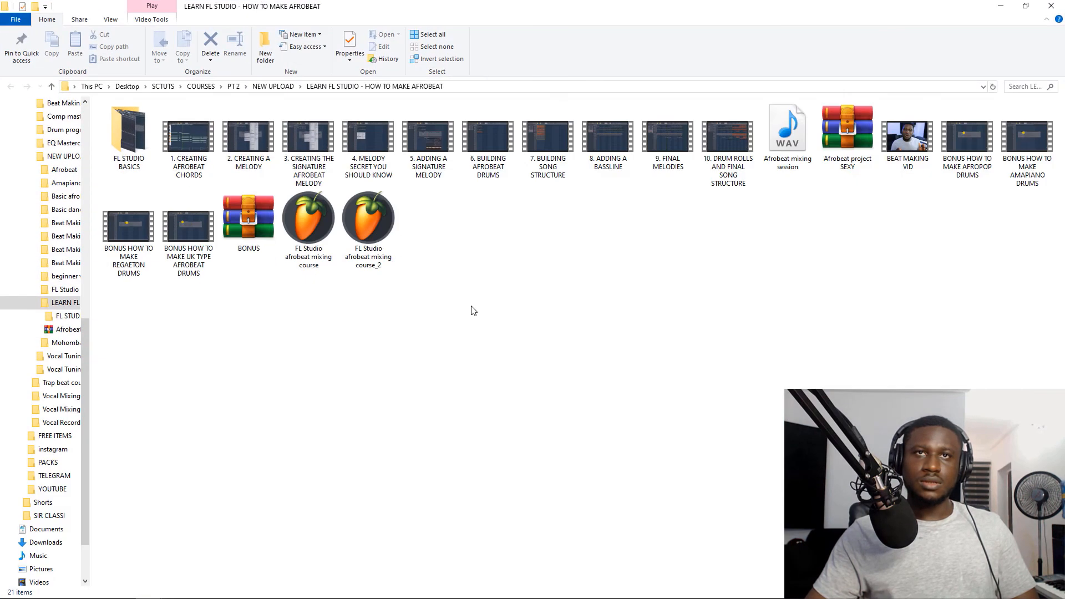
{"action": "left_click", "coordinate": [778, 145]}
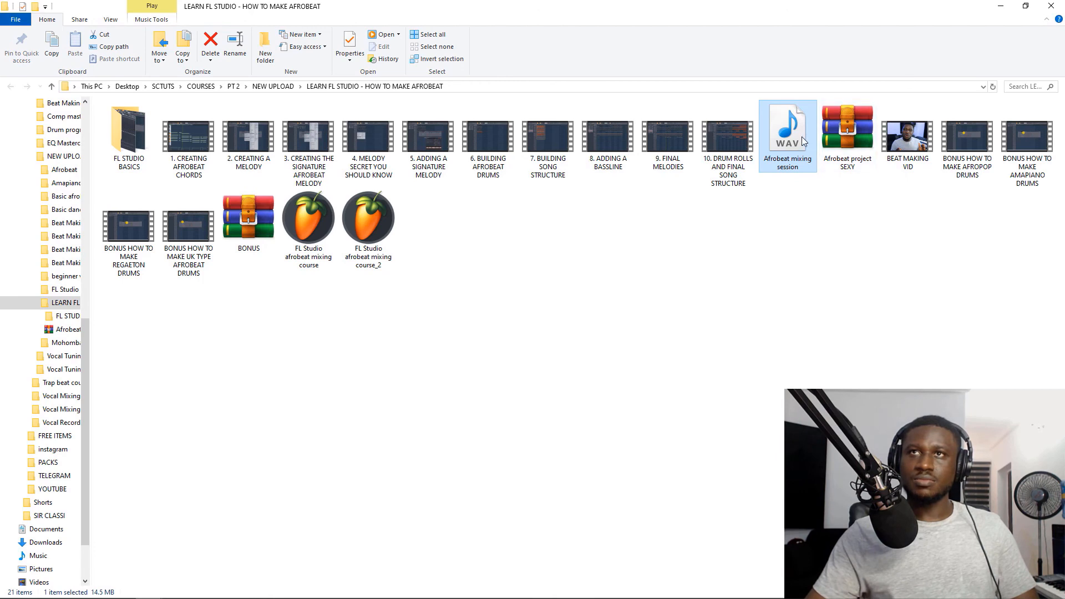
{"action": "left_click_drag", "start_coordinate": [787, 171], "coordinate": [189, 492]}
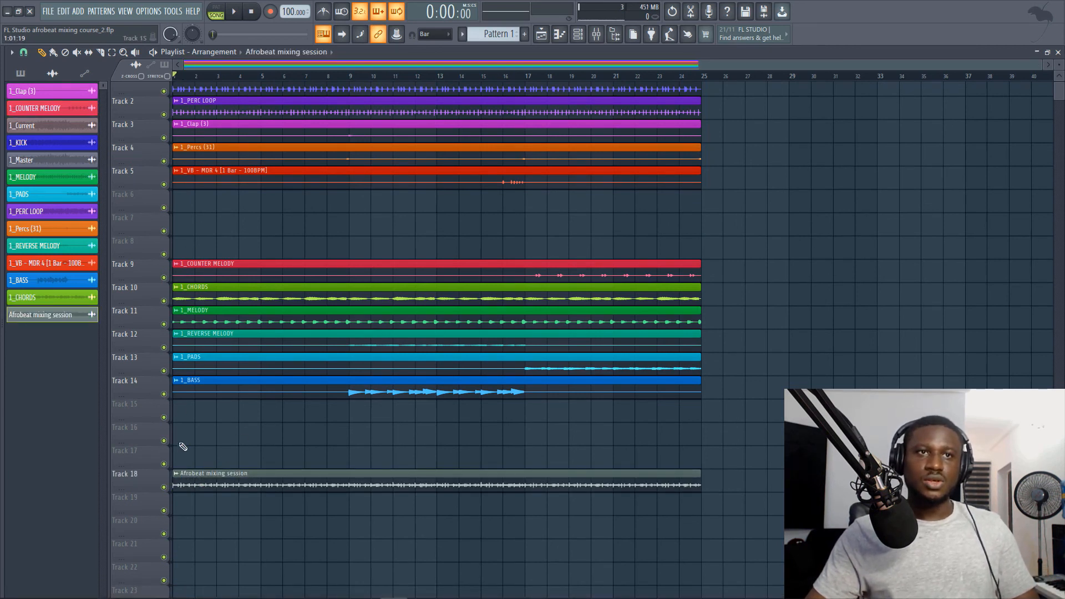
{"action": "right_click", "coordinate": [165, 488]}
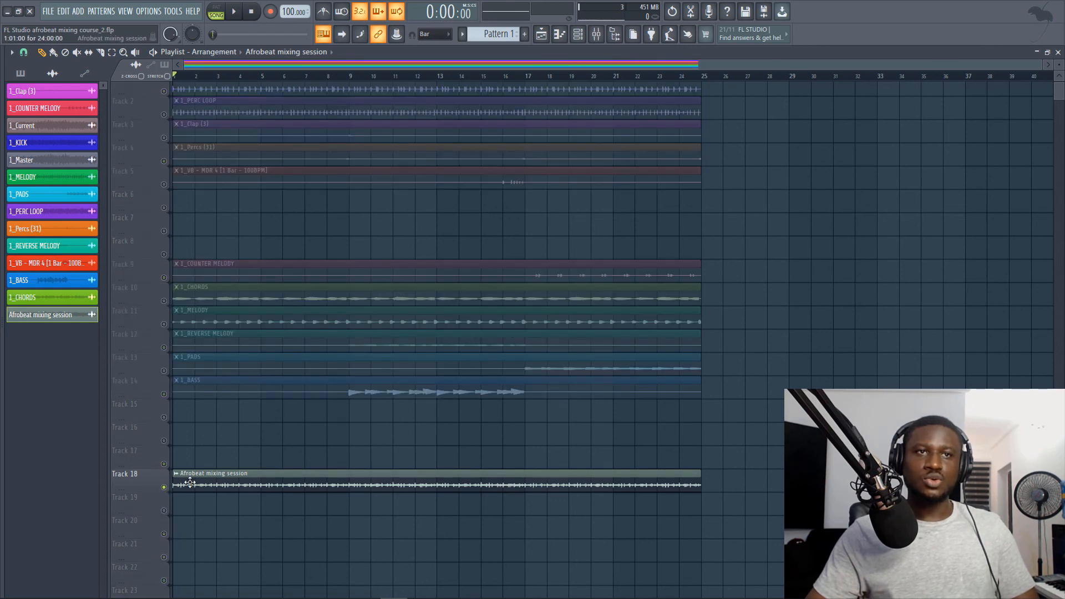
Step: Open the Afrobeat mixing session clip's channel settings and route it to mixer track 17
{"action": "double_click", "coordinate": [269, 473]}
{"action": "left_click", "coordinate": [596, 35]}
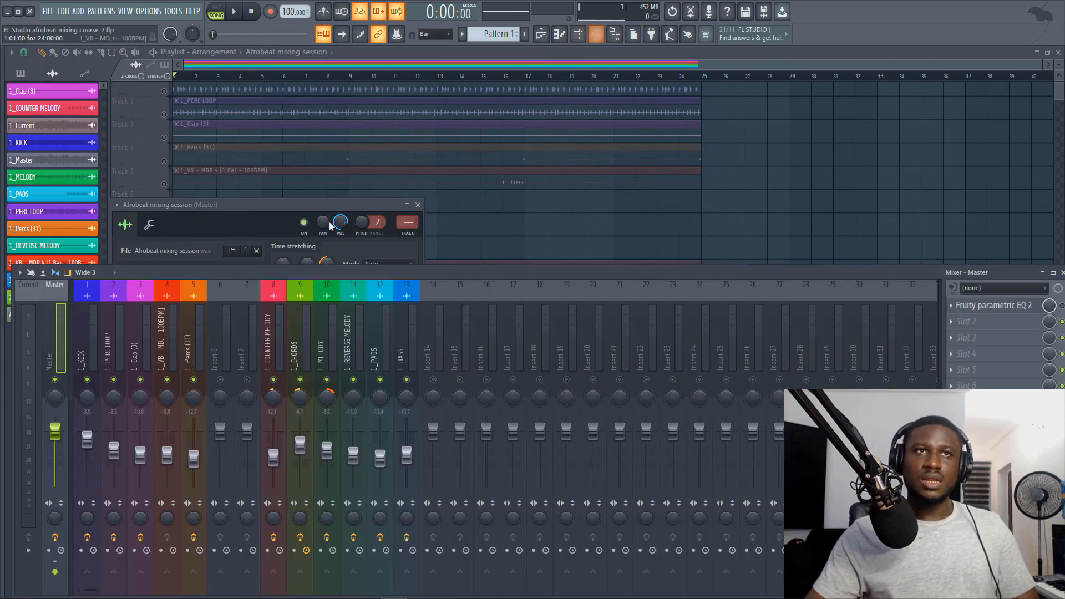
{"action": "left_click", "coordinate": [513, 349]}
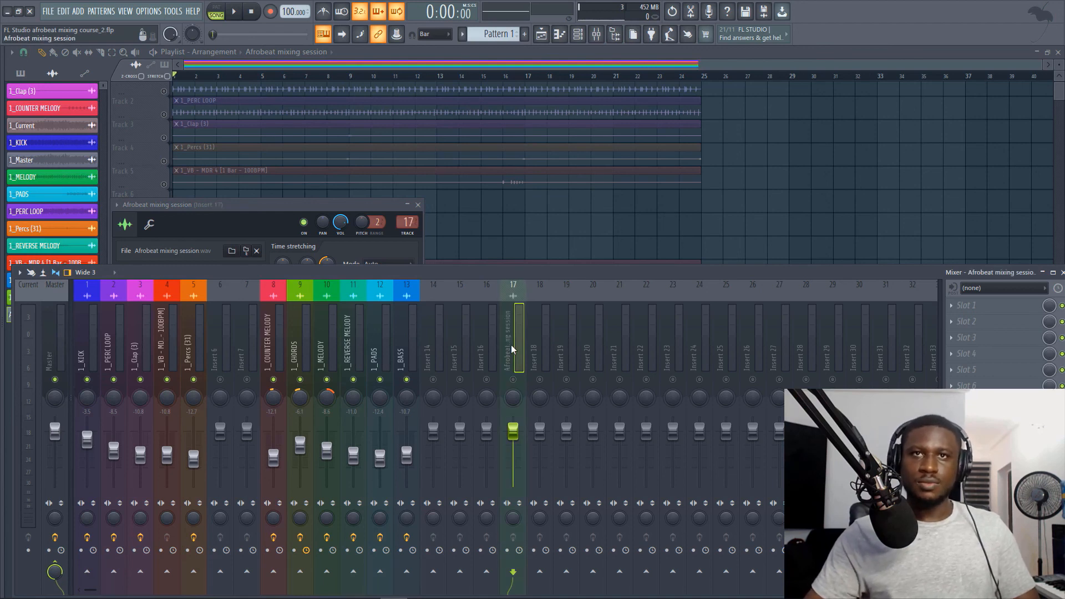
{"action": "key", "text": "ctrl+l"}
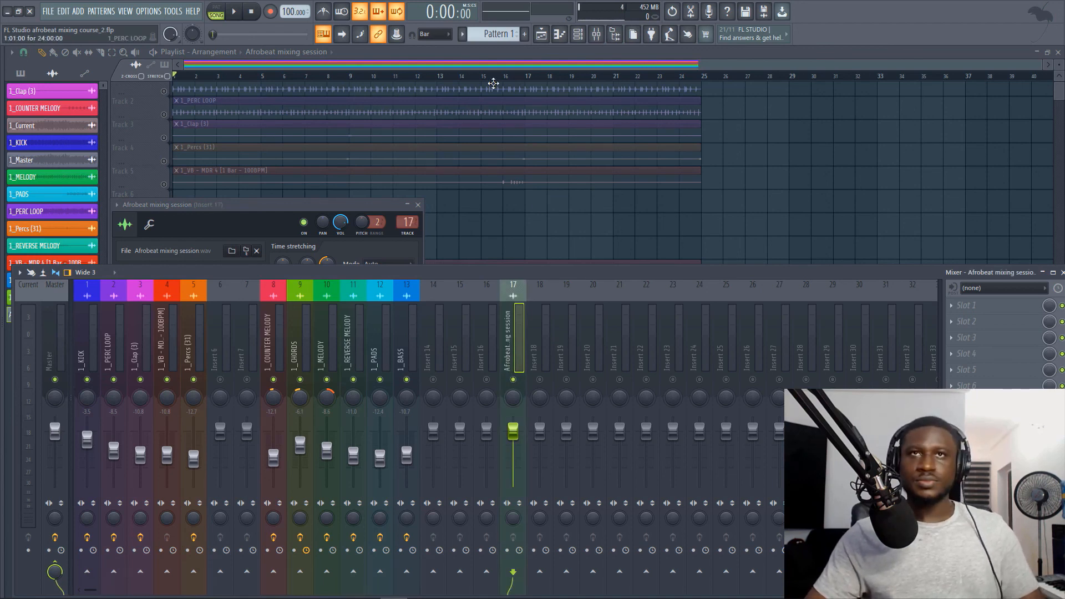
Step: Play the soloed Afrobeat mixing session clip, check its level in the Mixer and stop playback
{"action": "key", "text": "F9"}
{"action": "key", "text": "space"}
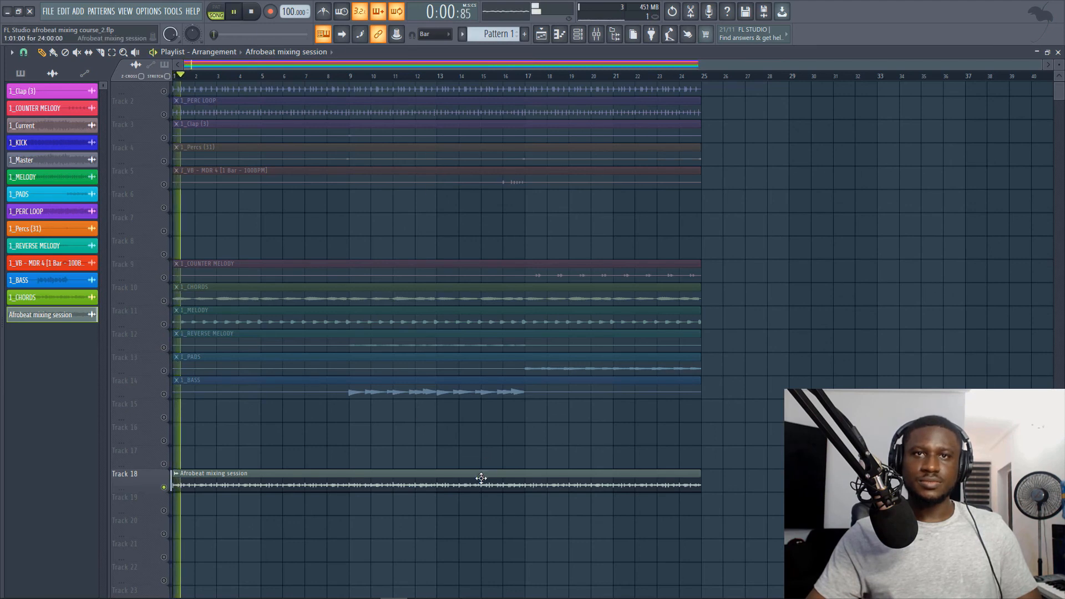
{"action": "left_click", "coordinate": [596, 34]}
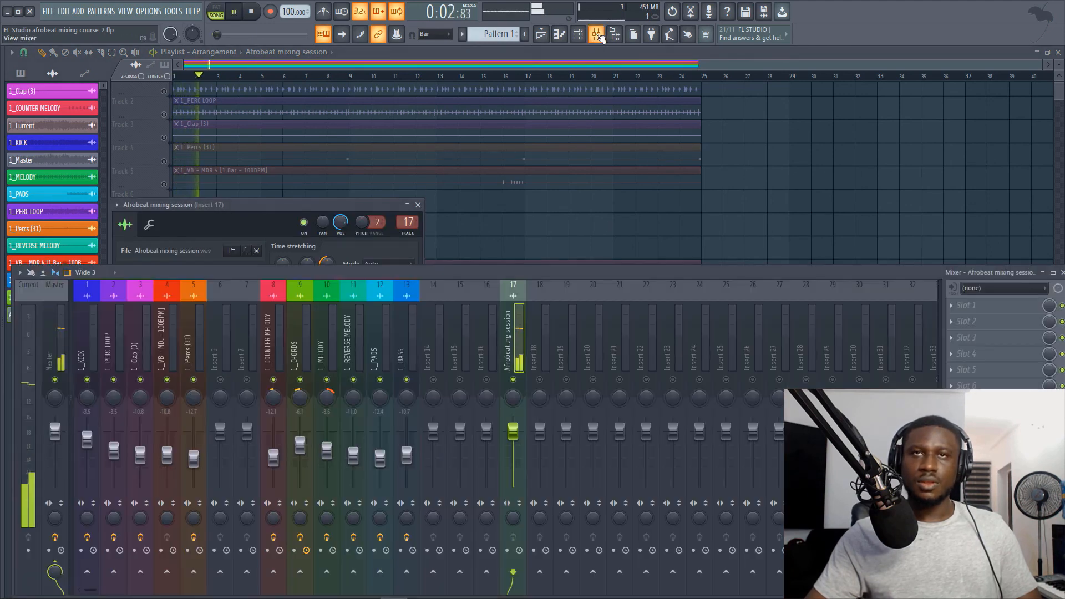
{"action": "key", "text": "space"}
Step: Load Fruity Limiter in the first effect slot of mixer track 17 and move its window clear of the channel settings
{"action": "left_click", "coordinate": [973, 304]}
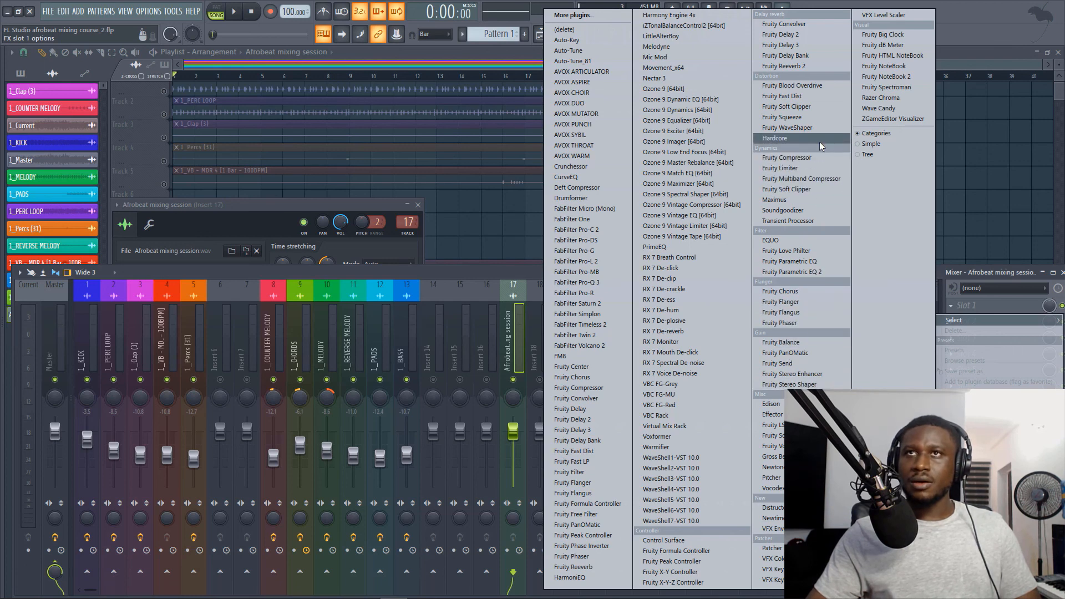
{"action": "left_click", "coordinate": [804, 169]}
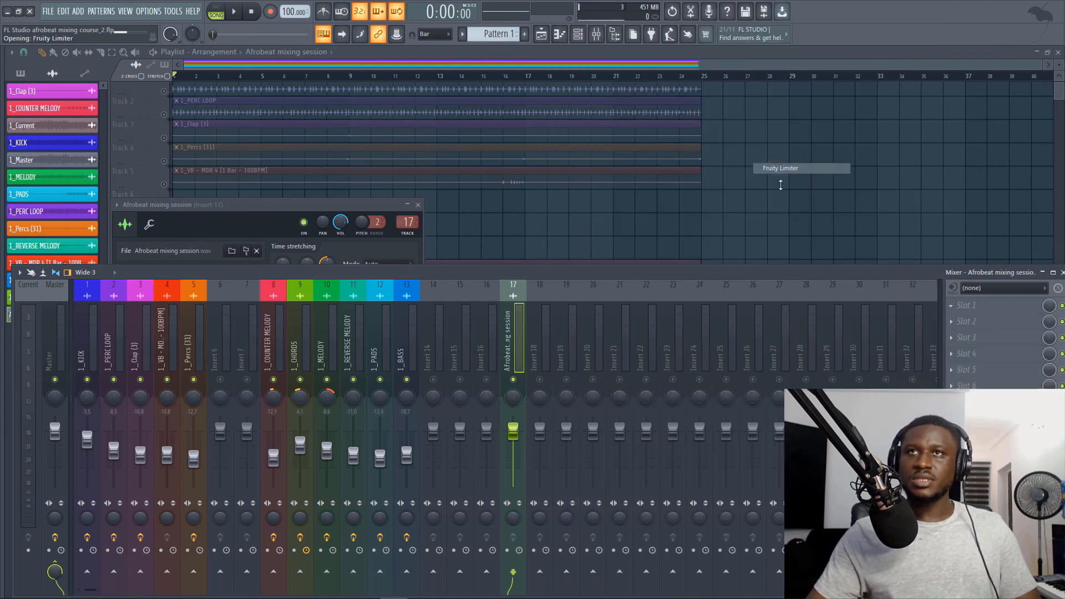
{"action": "left_click_drag", "start_coordinate": [286, 161], "coordinate": [773, 228]}
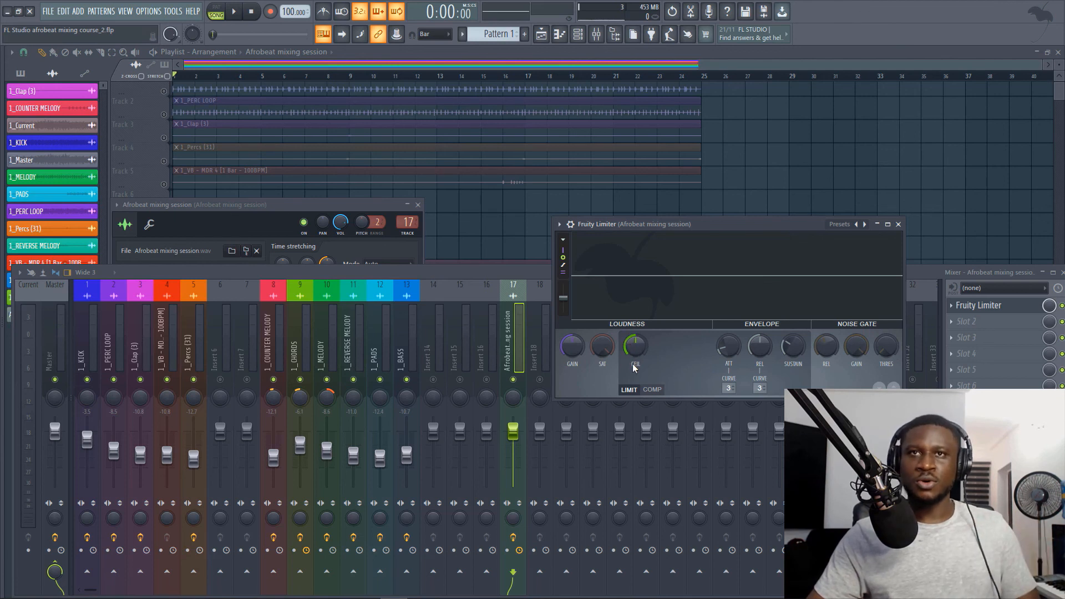
Step: Try raising Fruity Limiter's ceiling above 0 dB and its gain to about 6.3 dB while auditioning the exported mix
{"action": "key", "text": "space"}
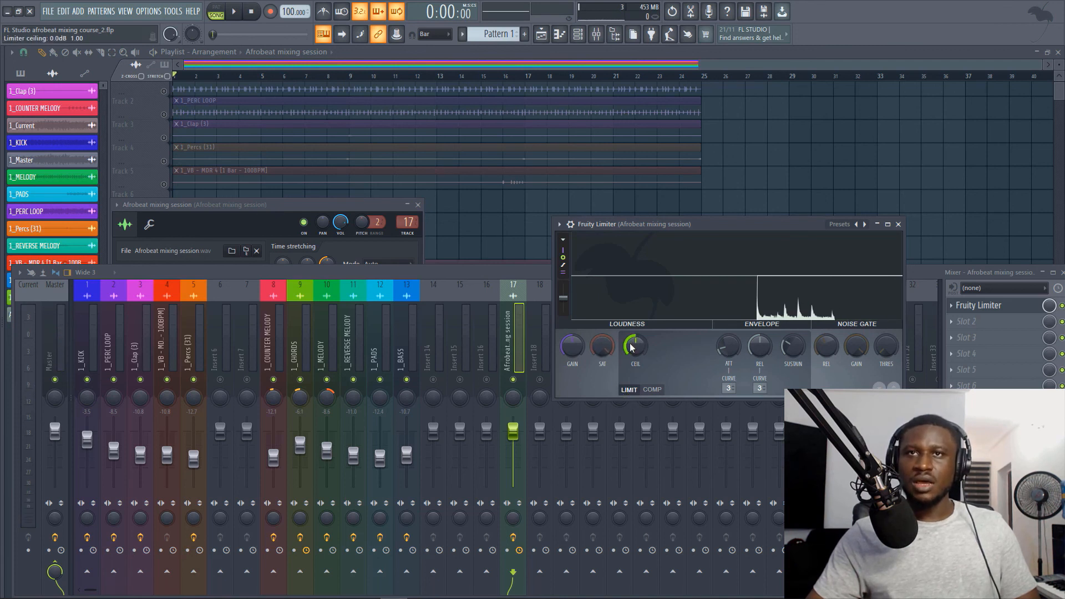
{"action": "key", "text": "space"}
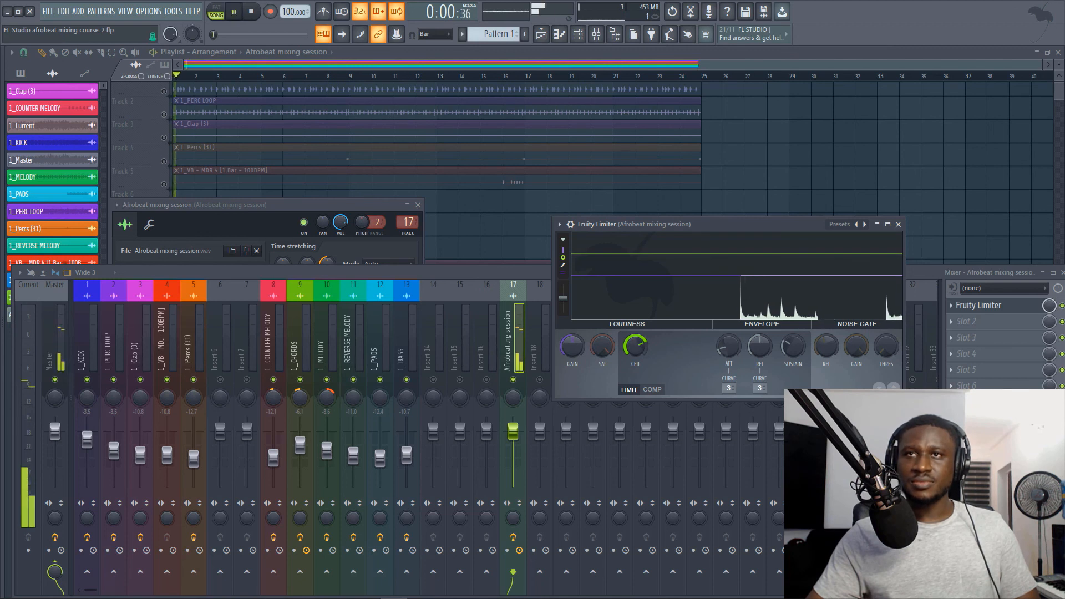
{"action": "key", "text": "space"}
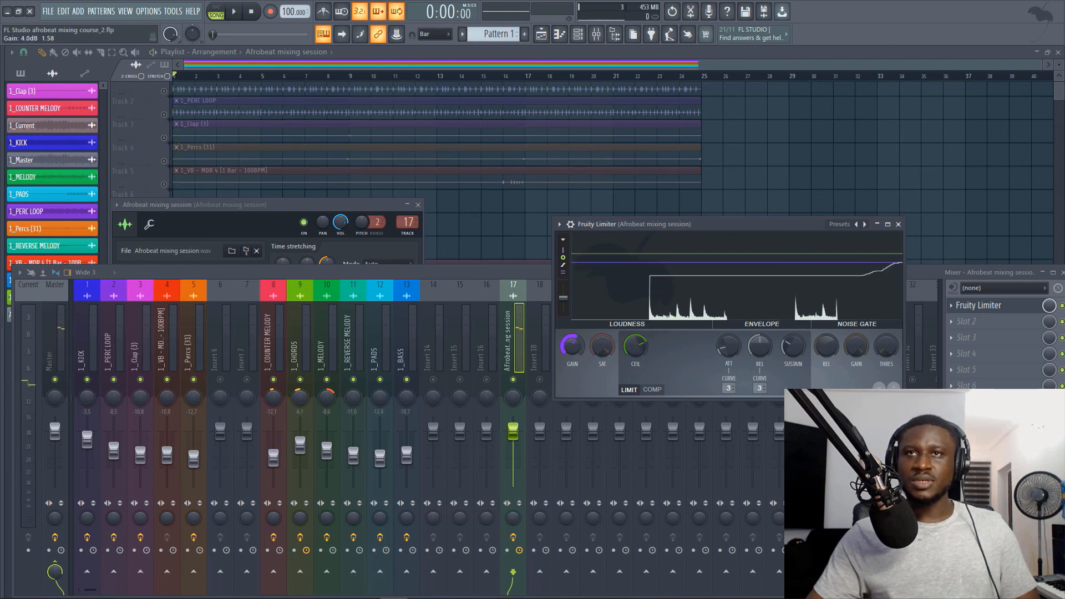
{"action": "key", "text": "space"}
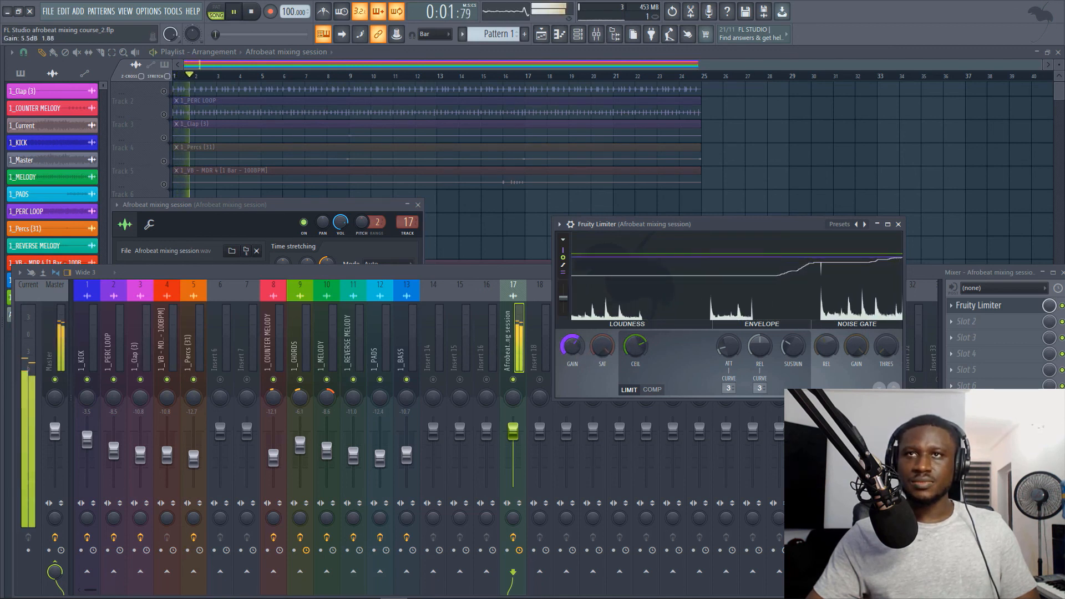
{"action": "key", "text": "space"}
{"action": "scroll", "coordinate": [561, 355], "scroll_direction": "up", "scroll_amount": 2}
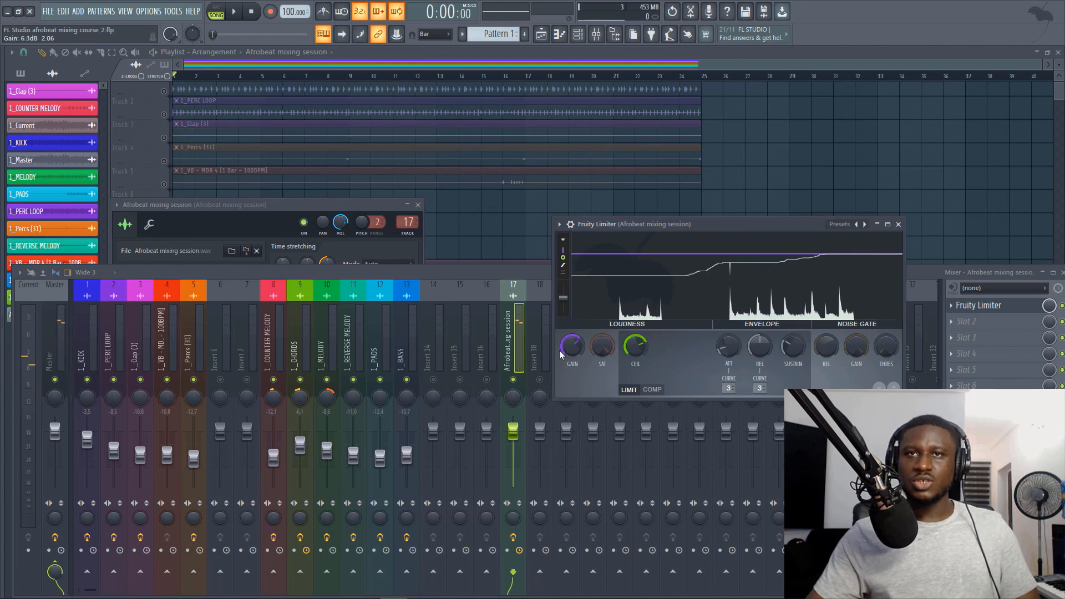
Step: Replay the exported mix with Fruity Limiter's gain pushed further, and stop playback to lower the gain
{"action": "key", "text": "space"}
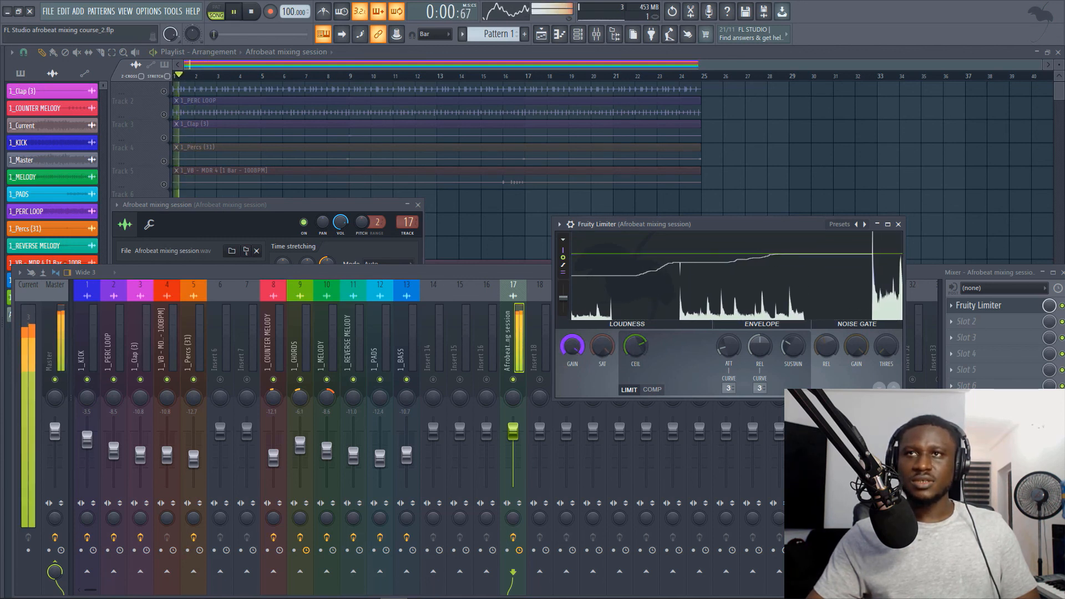
{"action": "key", "text": "space"}
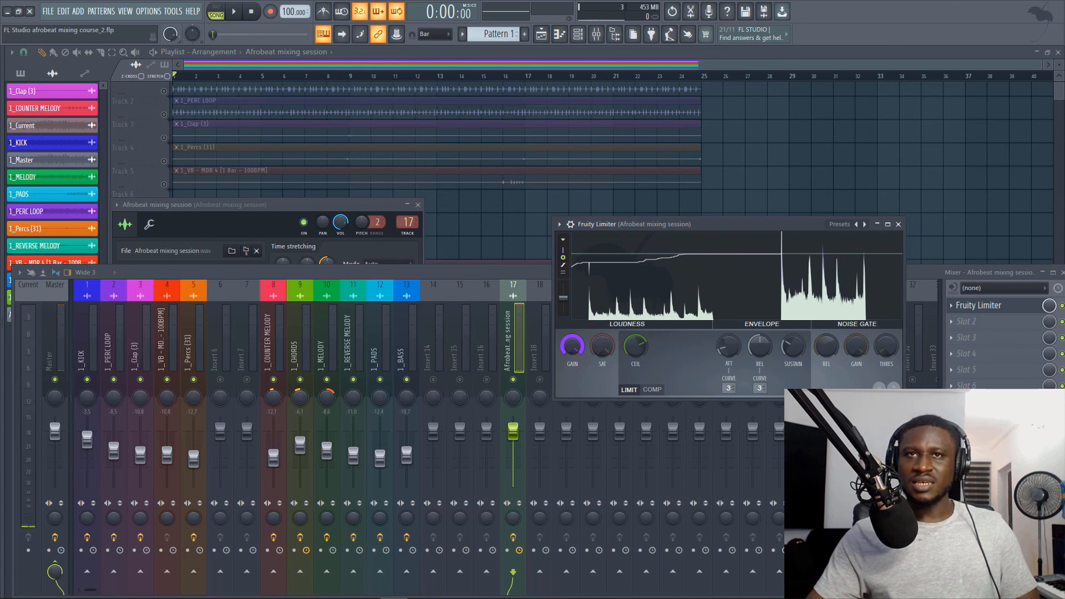
{"action": "key", "text": "space"}
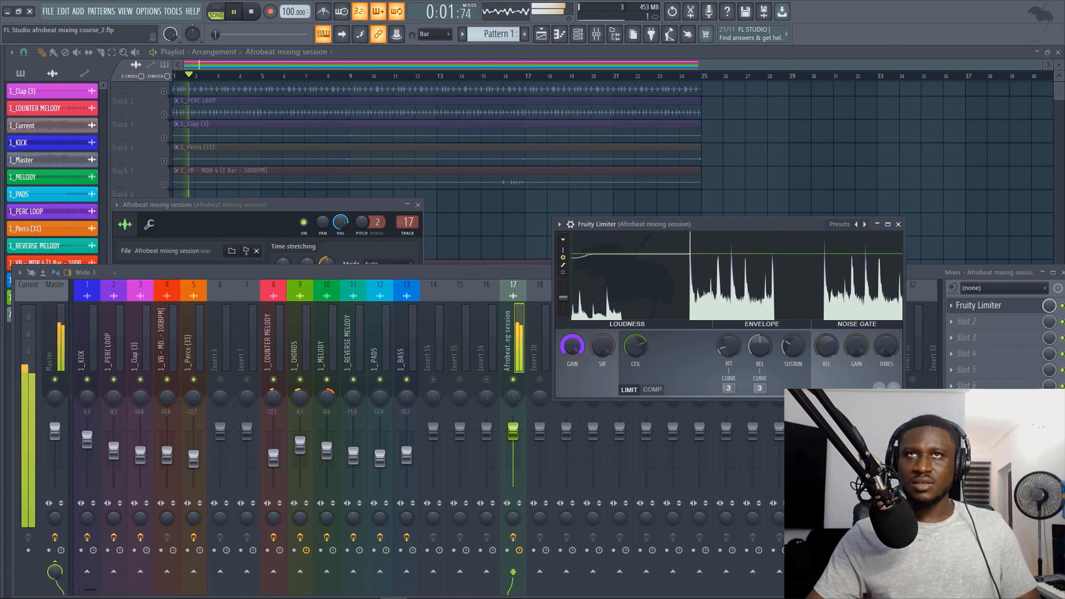
{"action": "key", "text": "space"}
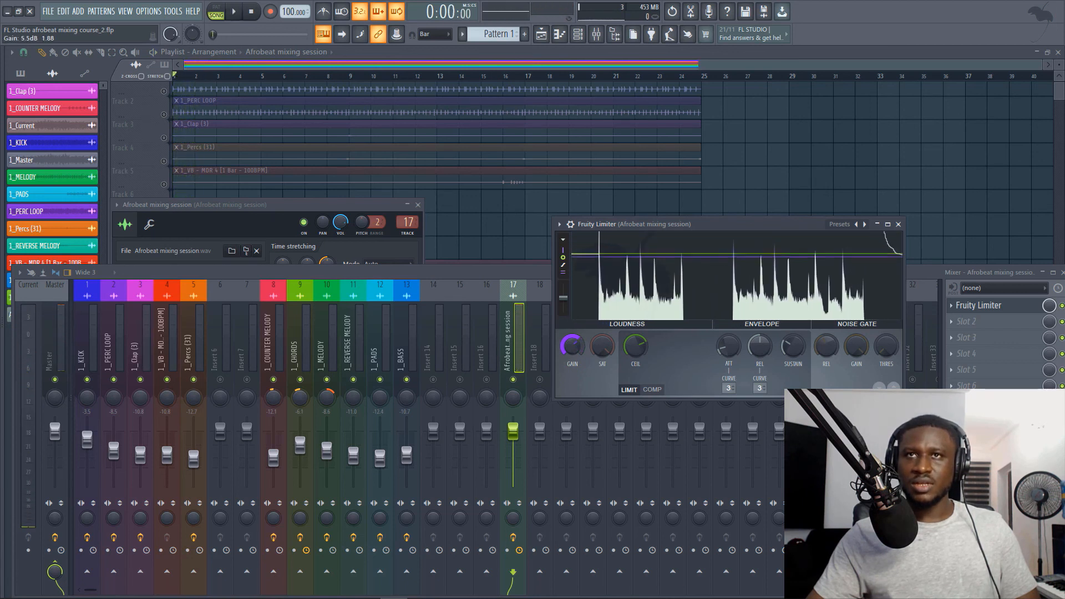
Step: Reset Fruity Limiter's ceiling and gain to their default 0 dB values
{"action": "right_click", "coordinate": [637, 347]}
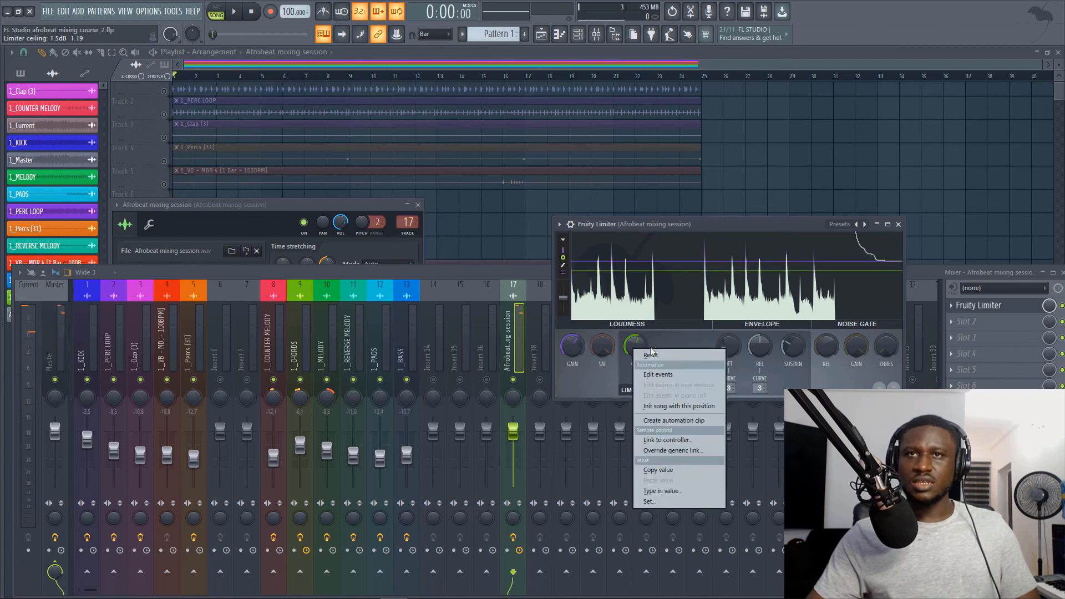
{"action": "left_click", "coordinate": [650, 355]}
{"action": "left_click", "coordinate": [587, 342]}
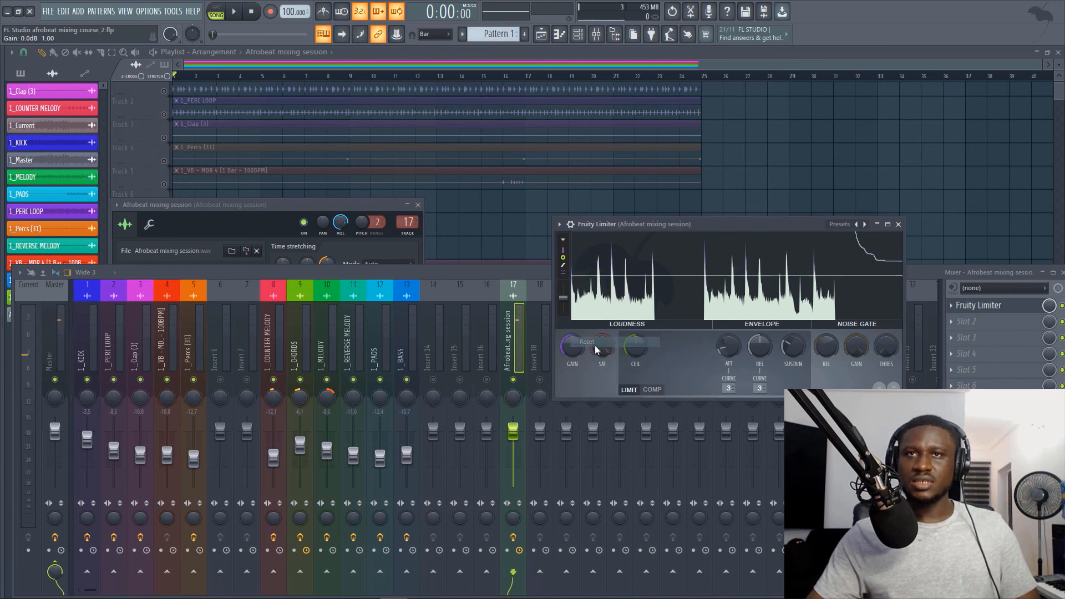
Step: Raise Fruity Limiter's ceiling to 4.7 dB and its gain to 3.0 dB, and start playing the exported mix
{"action": "left_click_drag", "start_coordinate": [636, 350], "coordinate": [636, 329]}
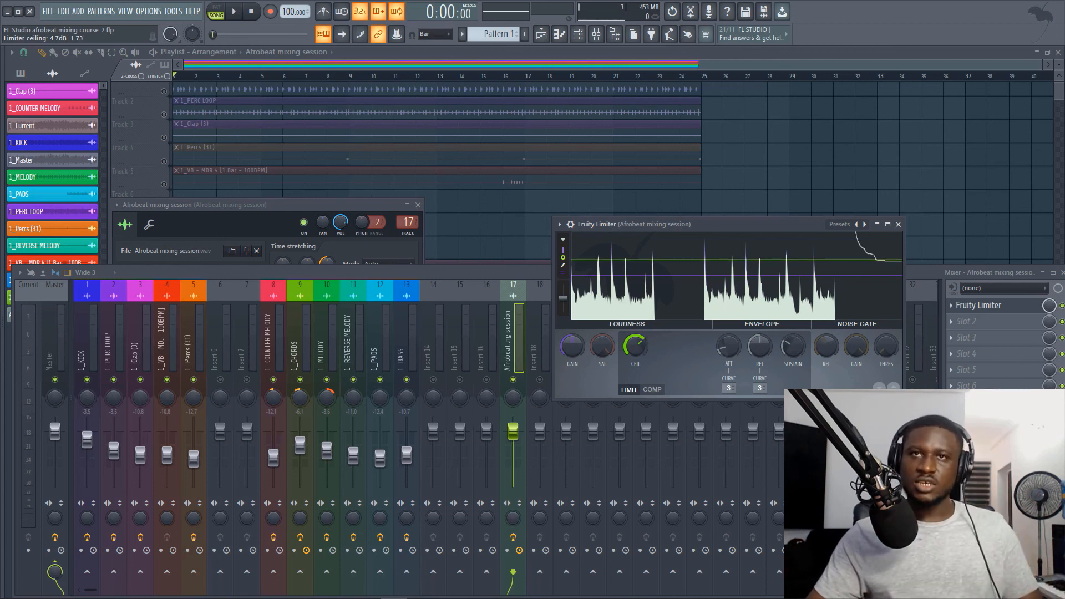
{"action": "left_click_drag", "start_coordinate": [572, 346], "coordinate": [572, 328]}
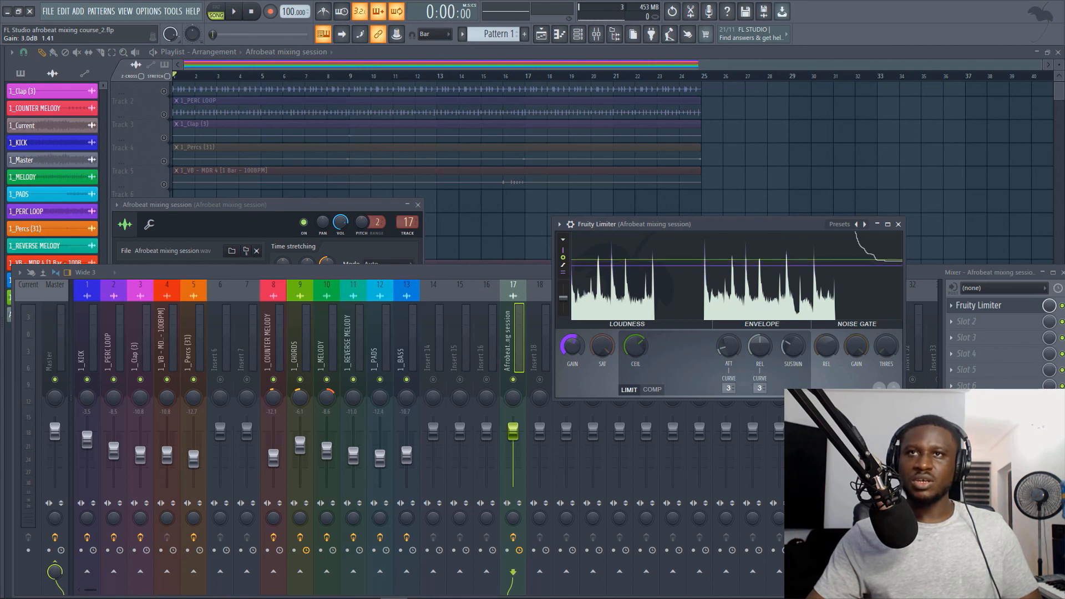
{"action": "key", "text": "space"}
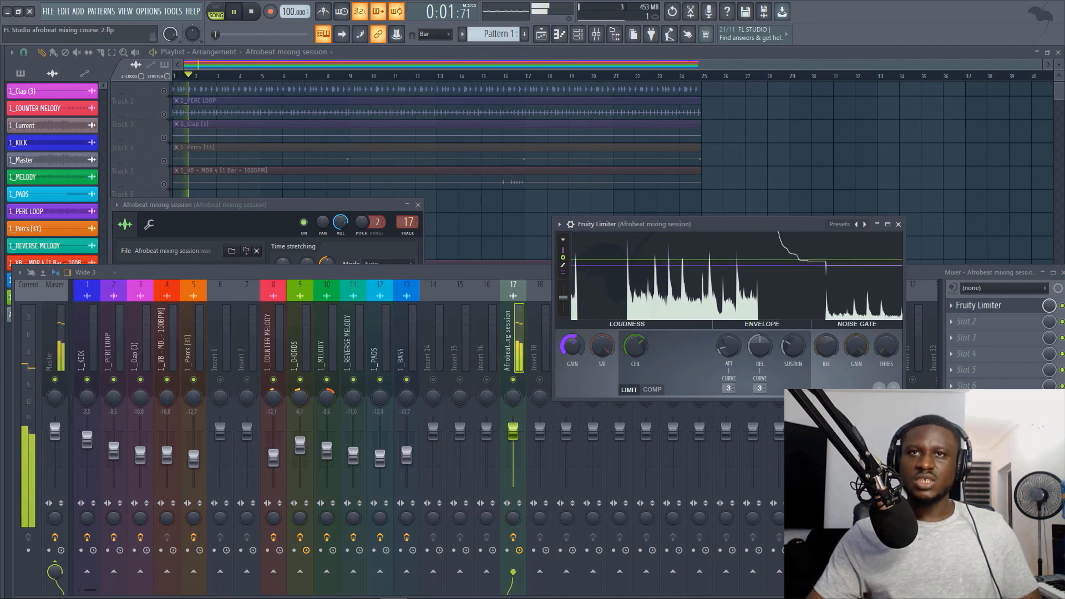
Step: Audition the exported mix while toggling the Fruity Limiter slot to compare the sound, with the limiter's window reopened
{"action": "key", "text": "space"}
{"action": "key", "text": "space"}
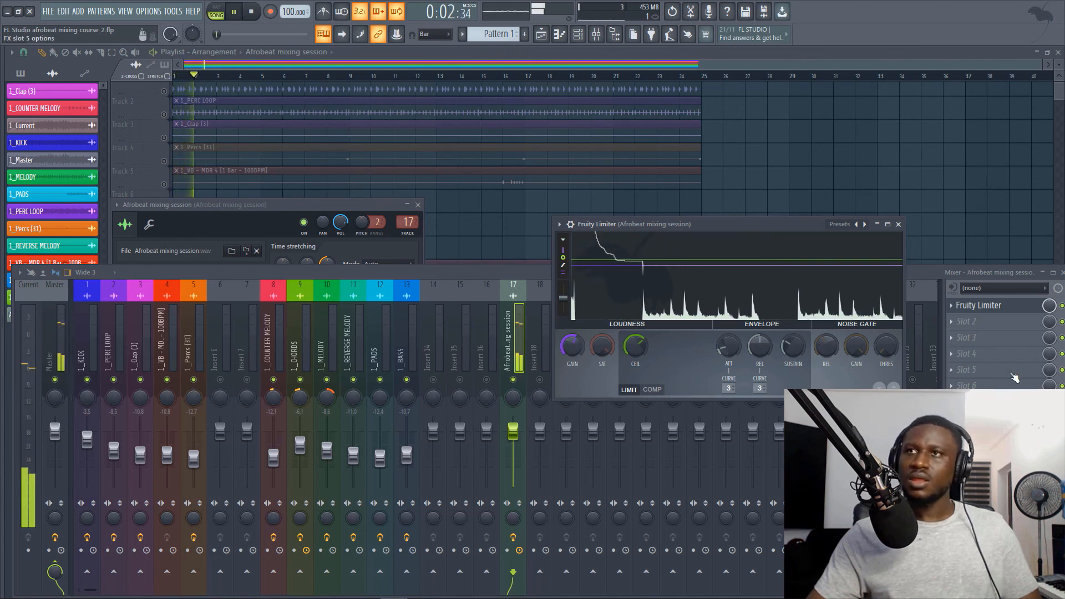
{"action": "key", "text": "space"}
{"action": "left_click", "coordinate": [1061, 305]}
{"action": "key", "text": "space"}
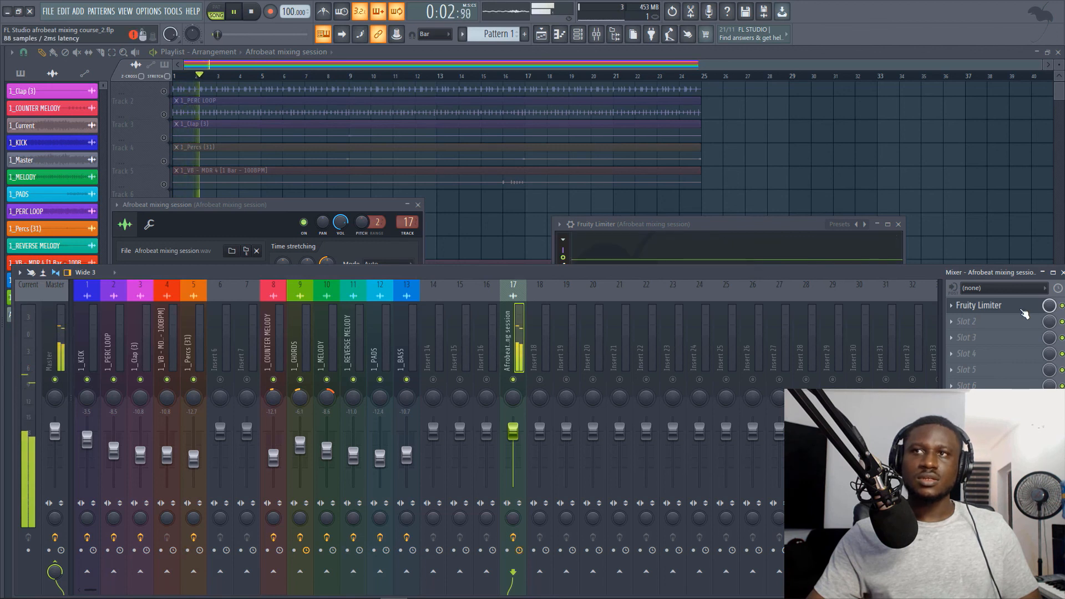
{"action": "left_click", "coordinate": [980, 305]}
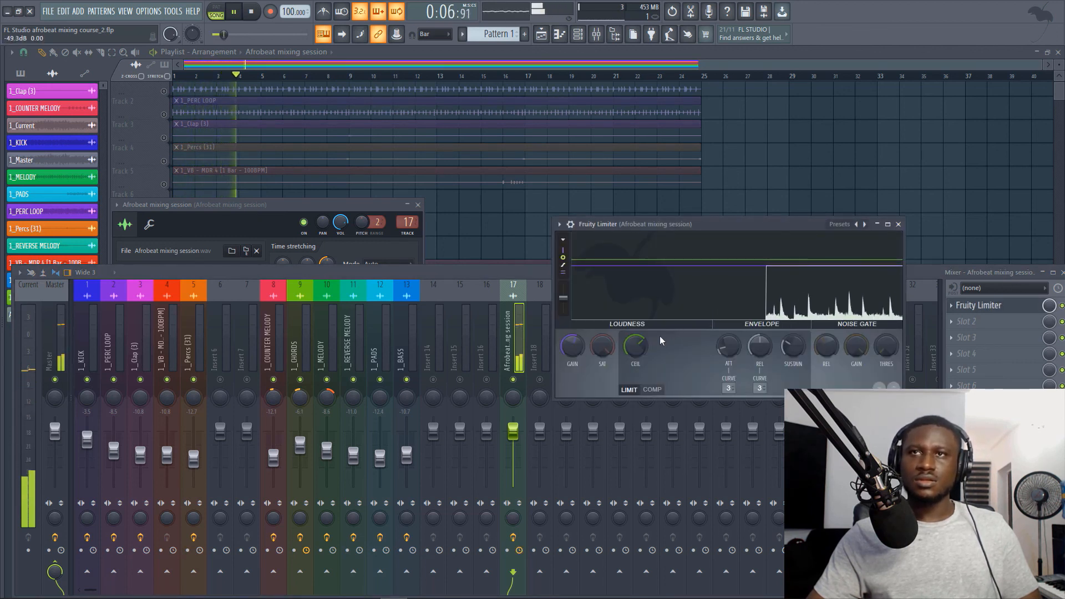
{"action": "key", "text": "space"}
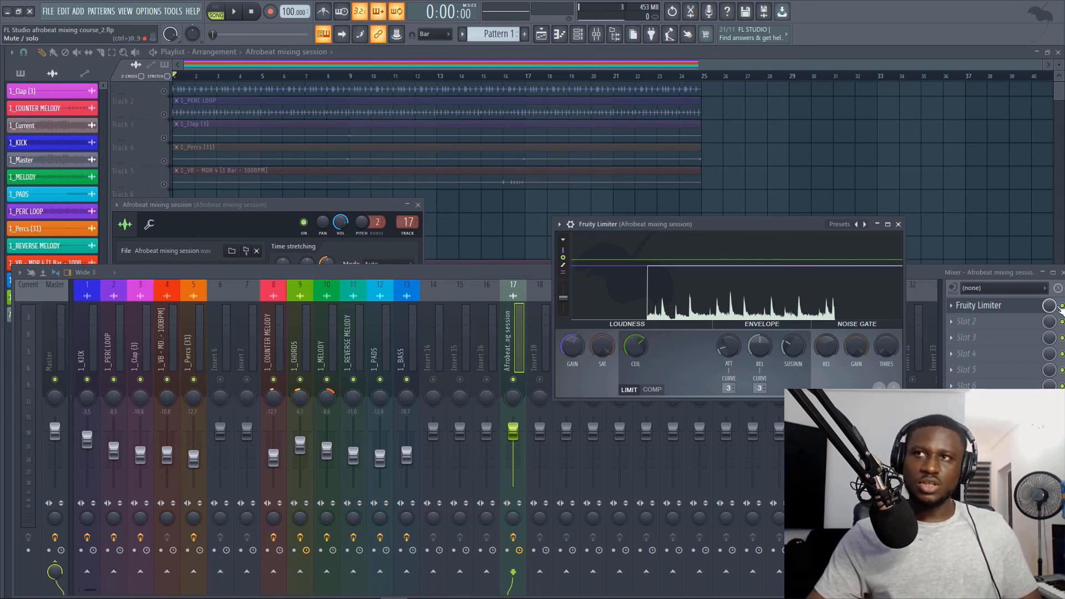
Step: Try normalizing the Afrobeat mixing session clip on playlist track 18, audition it, and switch Normalize back off
{"action": "key", "text": "F12"}
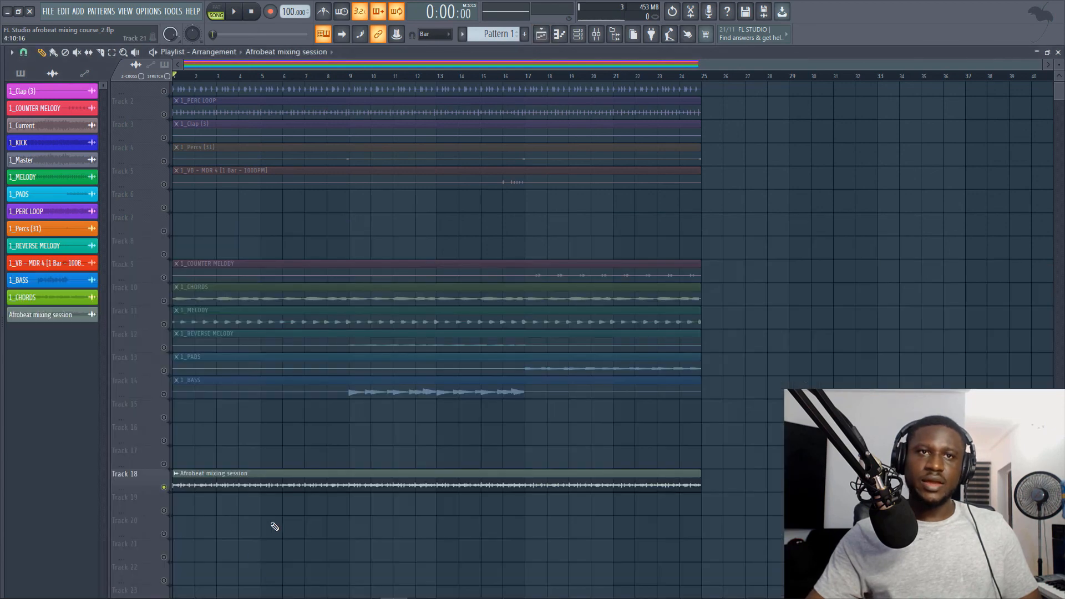
{"action": "double_click", "coordinate": [280, 476]}
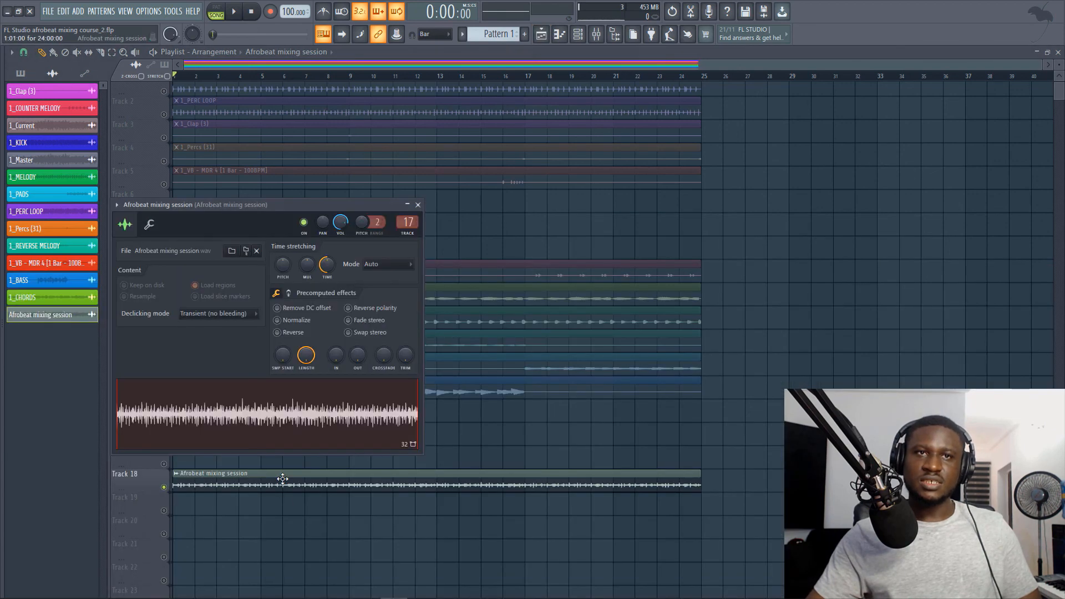
{"action": "left_click", "coordinate": [294, 323]}
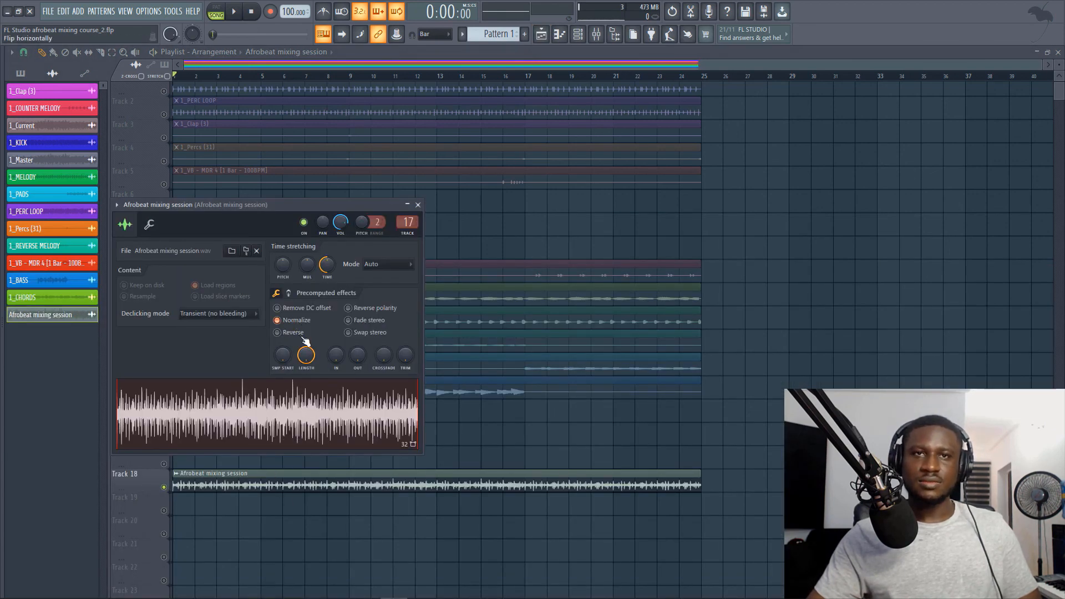
{"action": "key", "text": "space"}
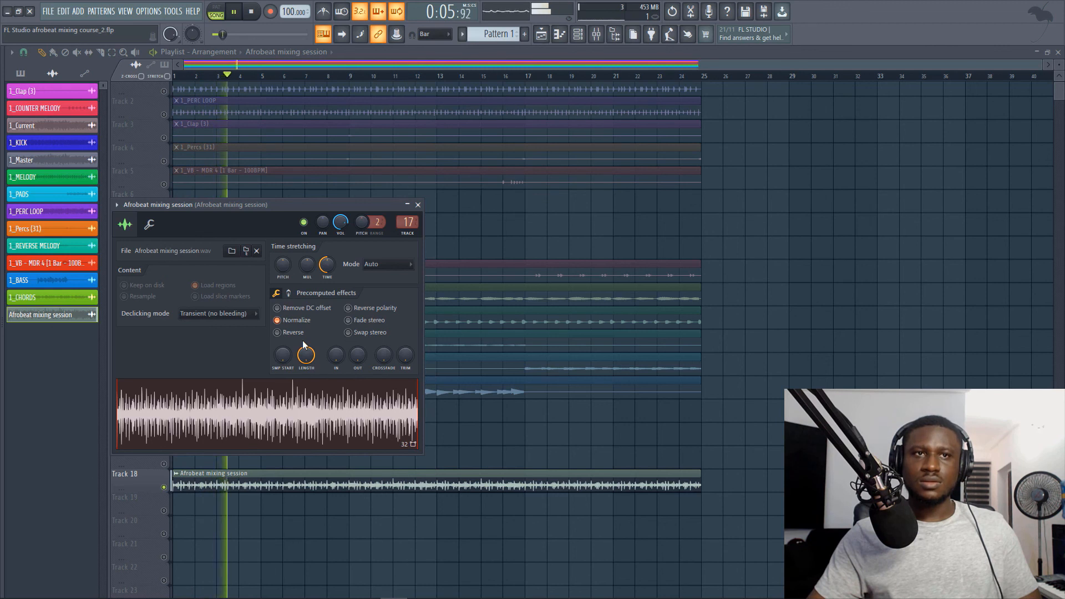
{"action": "key", "text": "space"}
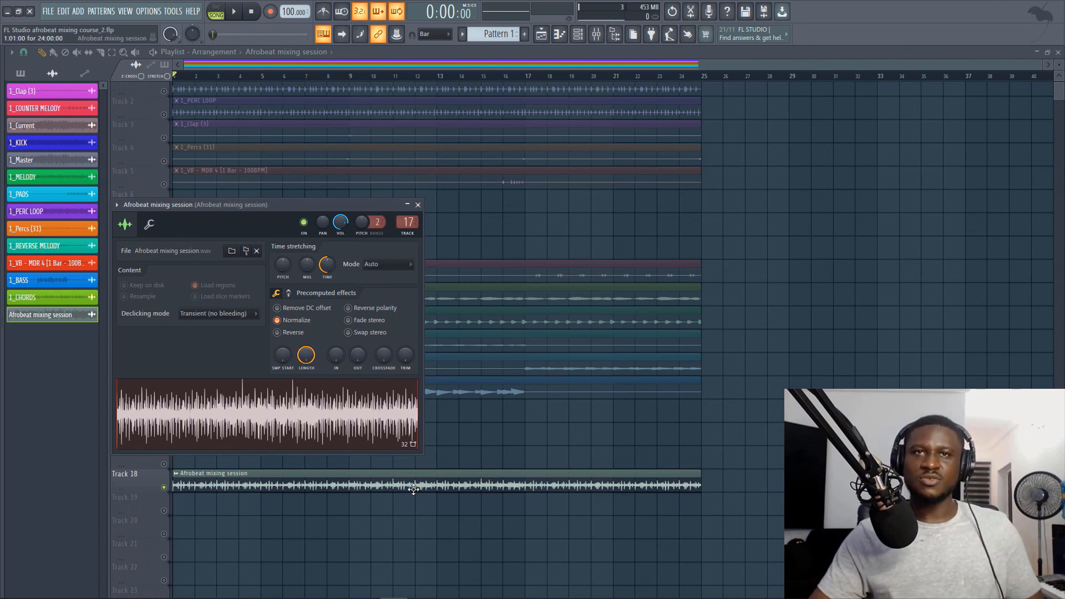
{"action": "left_click", "coordinate": [308, 321]}
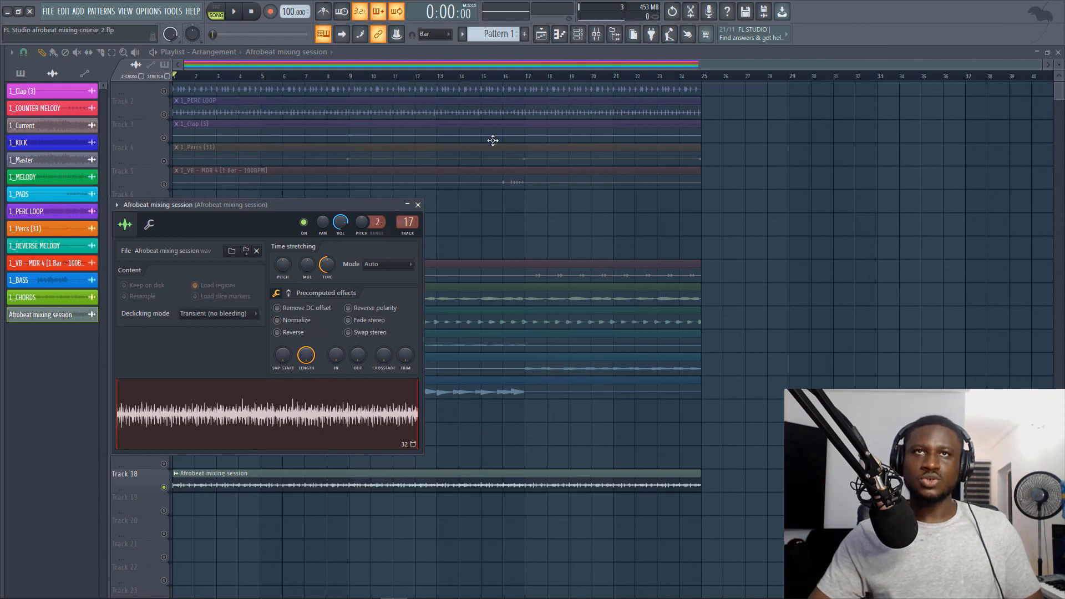
Step: Reopen Fruity Limiter on mixer track 17 and audition the exported mix through it without normalization
{"action": "left_click", "coordinate": [604, 35]}
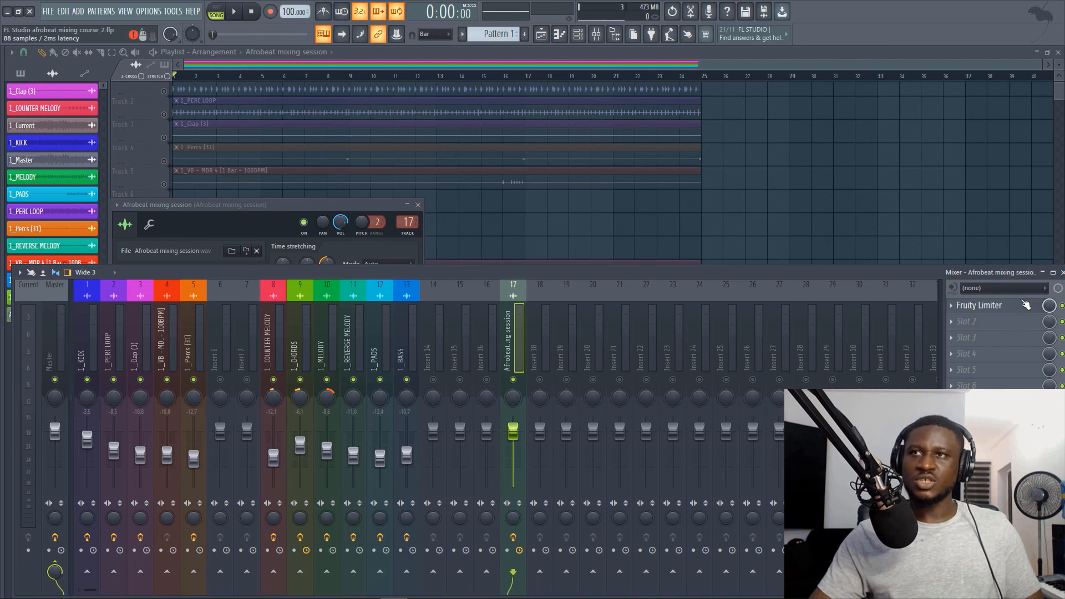
{"action": "left_click", "coordinate": [1024, 306]}
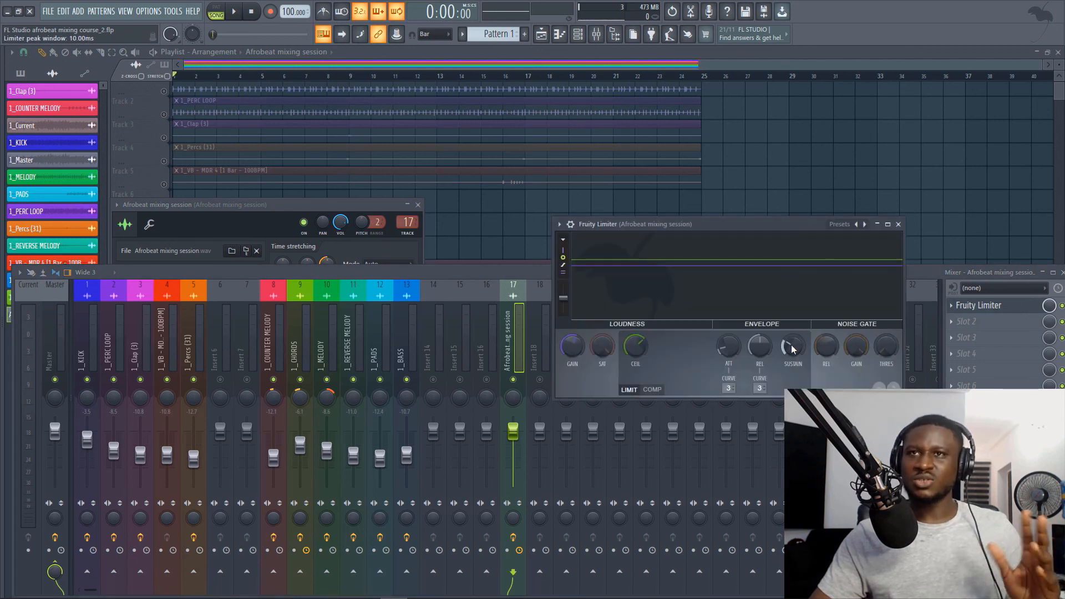
{"action": "key", "text": "space"}
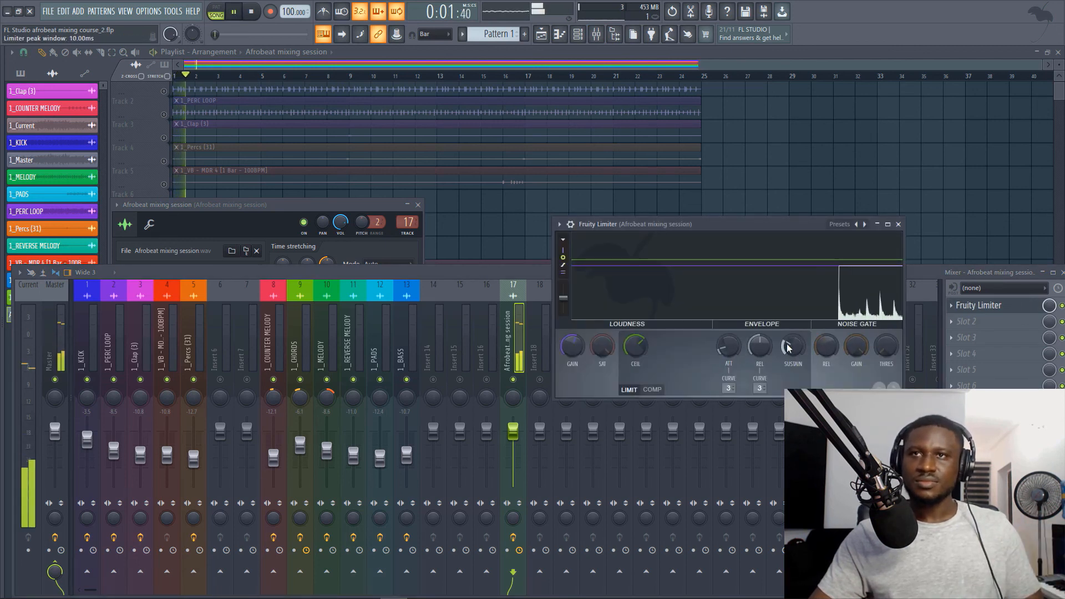
{"action": "key", "text": "space"}
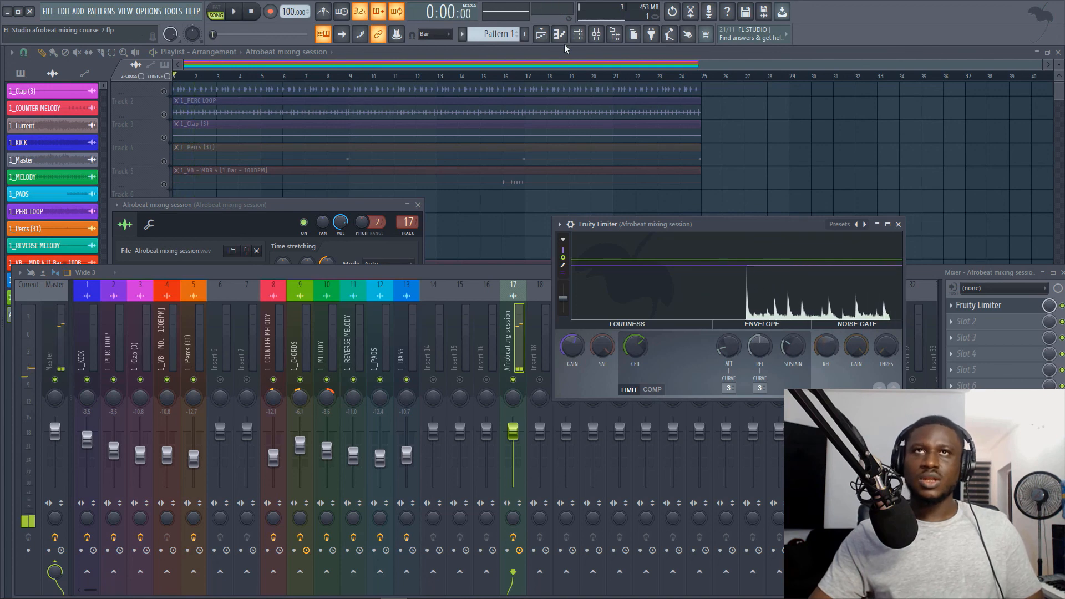
Step: Export the full song as an MP3 named FL Studio afrobeat mixing course_2 and render it
{"action": "key", "text": "F12"}
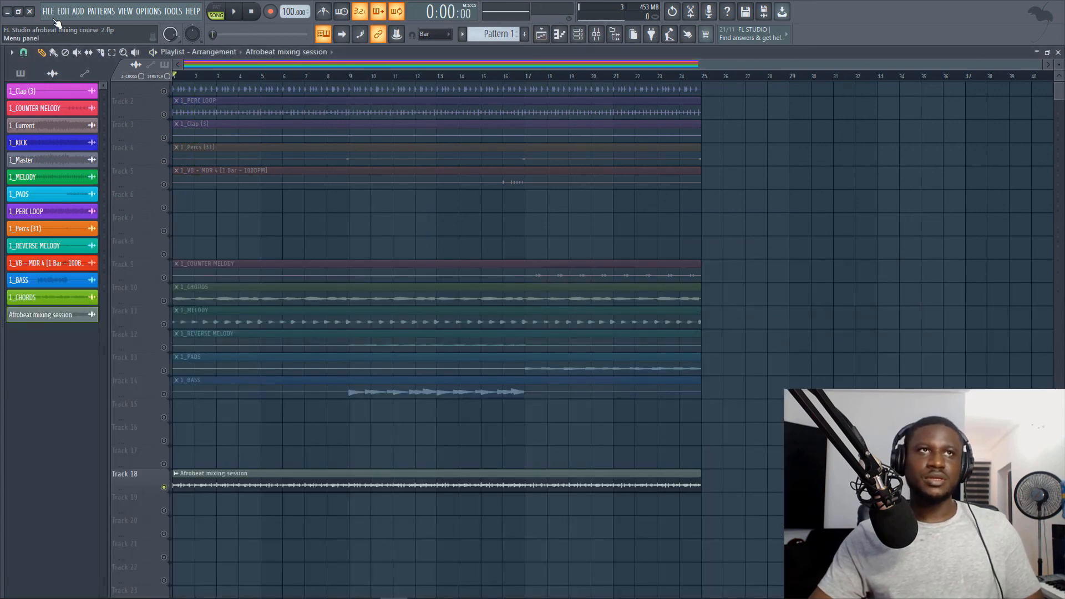
{"action": "left_click", "coordinate": [49, 12]}
{"action": "mouse_move", "coordinate": [86, 103]}
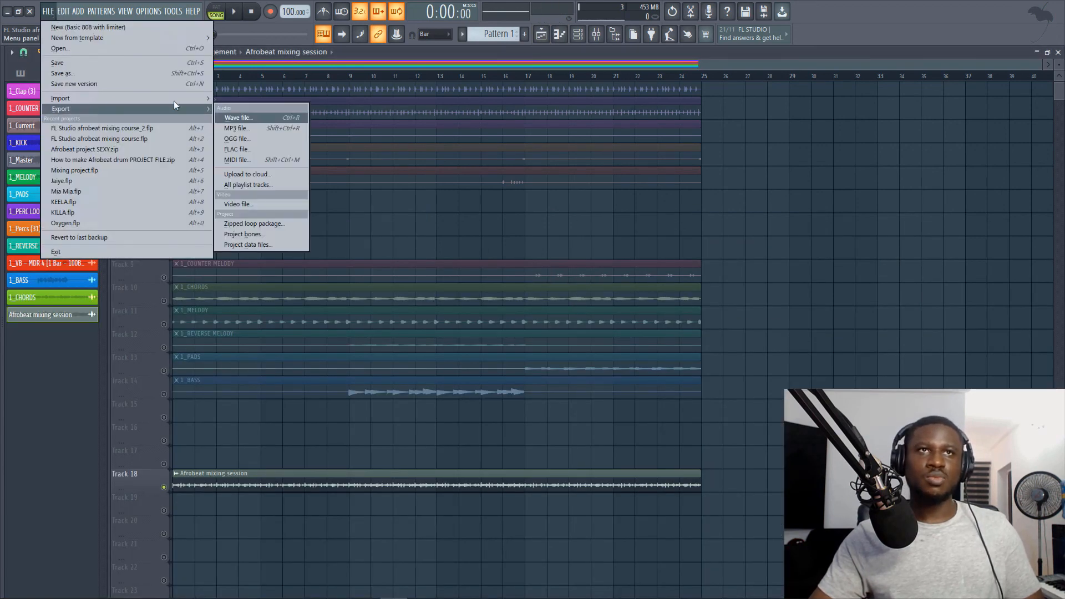
{"action": "left_click", "coordinate": [241, 127]}
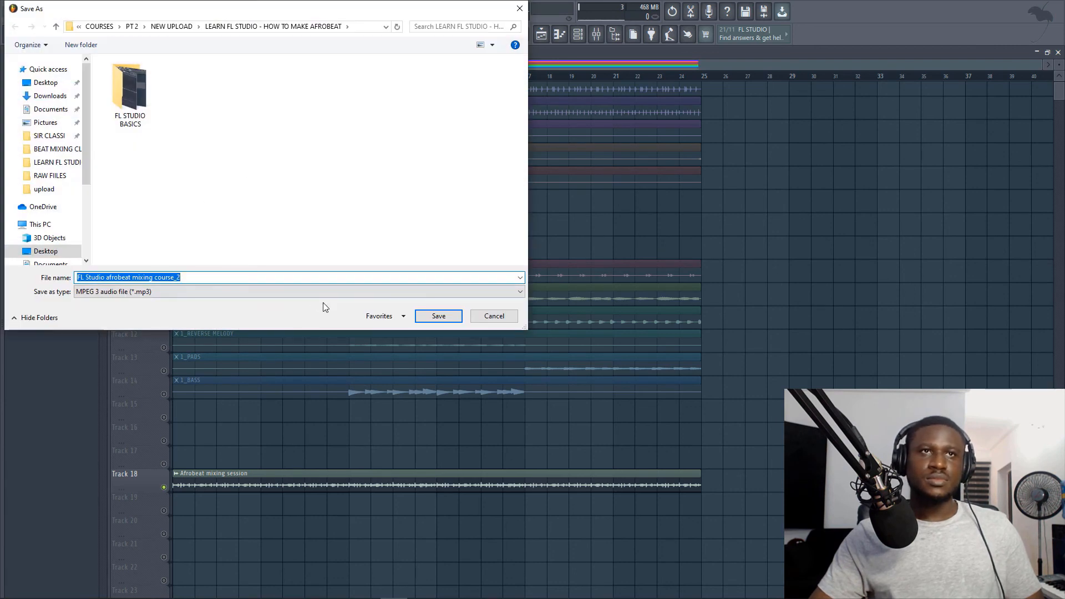
{"action": "left_click", "coordinate": [430, 316]}
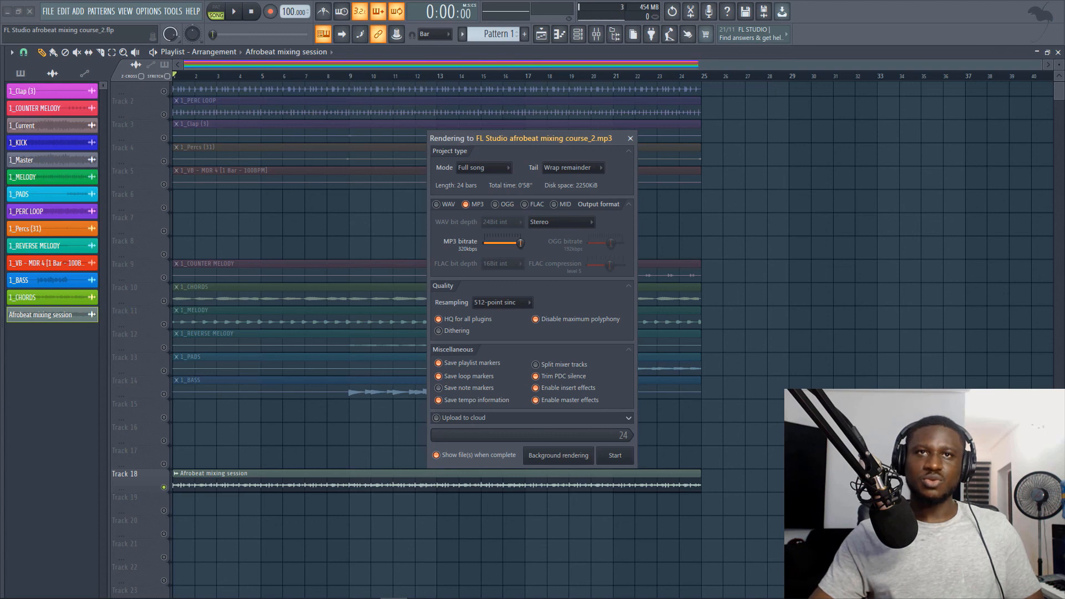
{"action": "left_click", "coordinate": [477, 170]}
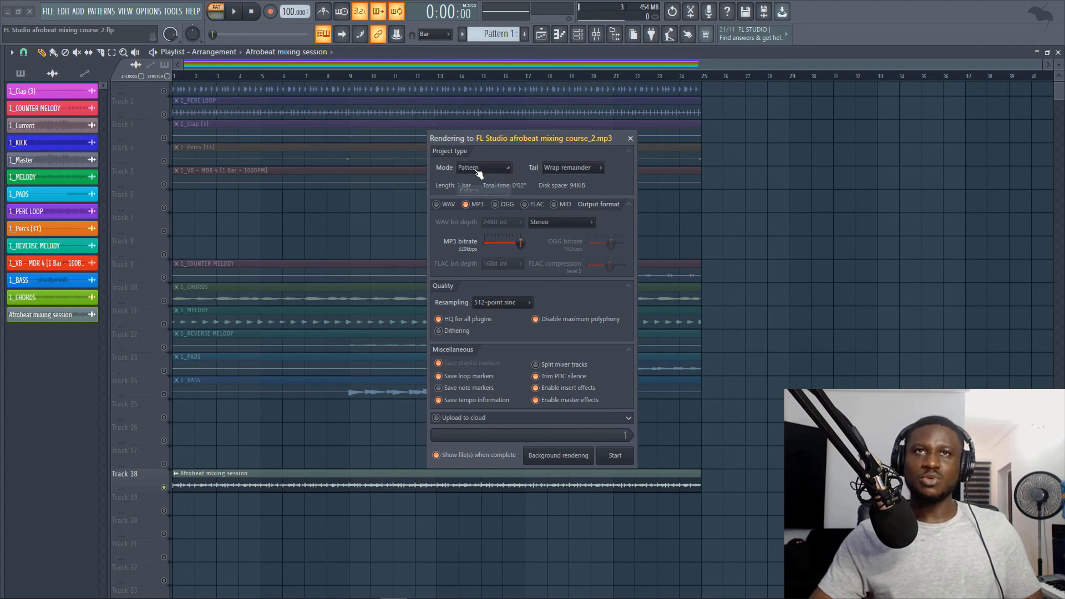
{"action": "left_click", "coordinate": [471, 179]}
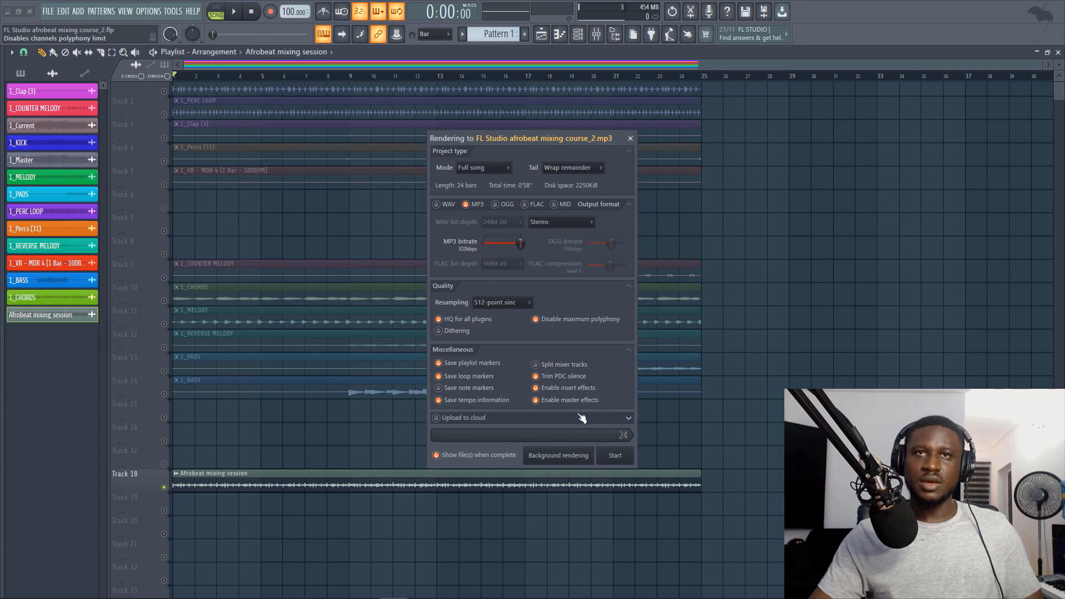
{"action": "left_click", "coordinate": [616, 456]}
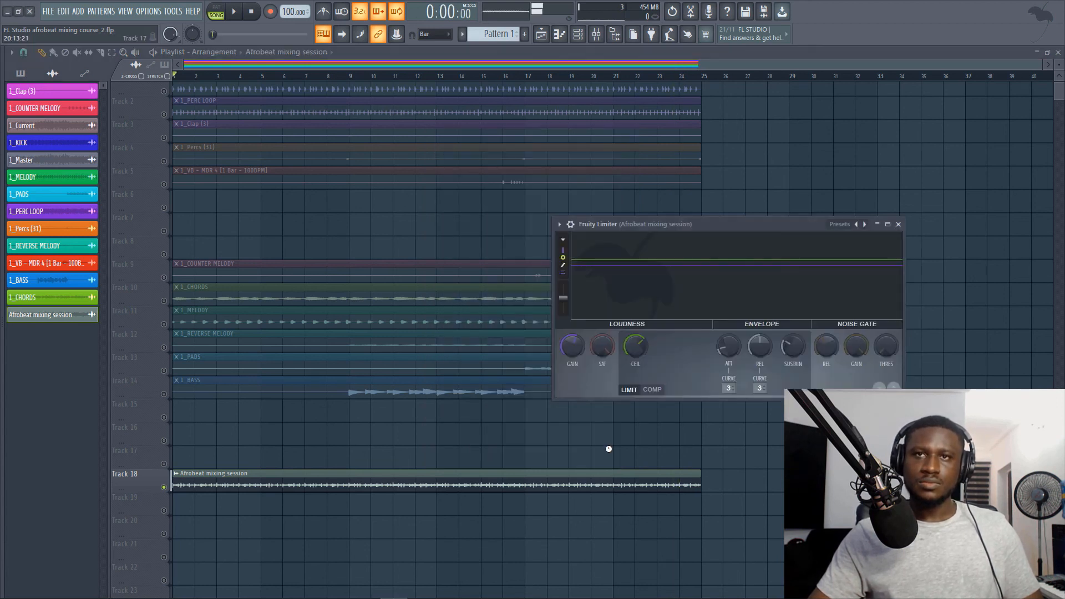
Step: Play the rendered FL Studio afrobeat mixing course_2 MP3 in Windows Media Player, and close the player
{"action": "scroll", "coordinate": [345, 402], "scroll_direction": "down", "scroll_amount": 5}
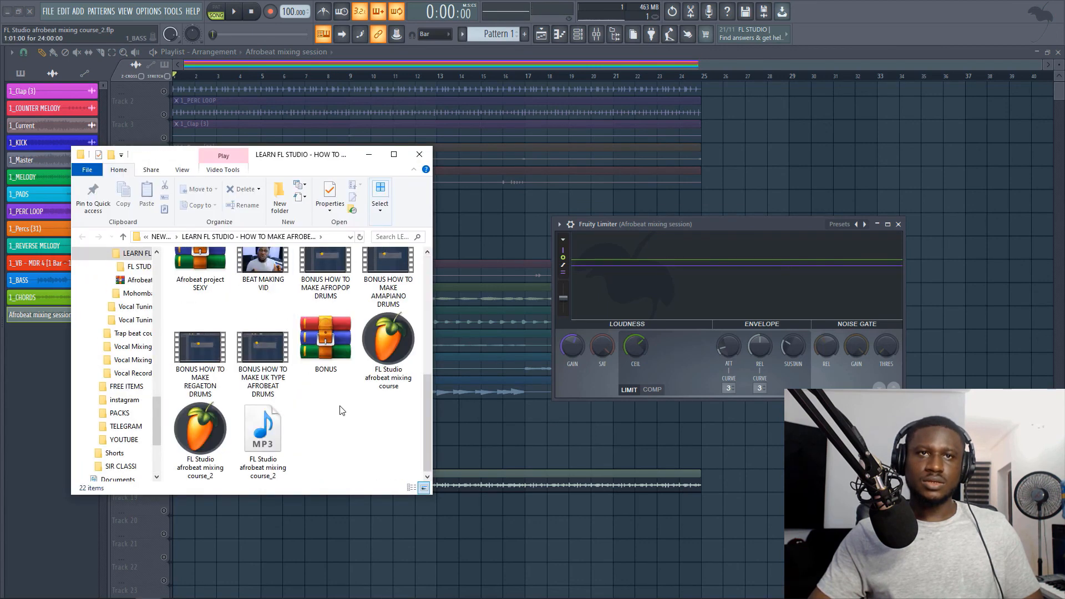
{"action": "double_click", "coordinate": [263, 438]}
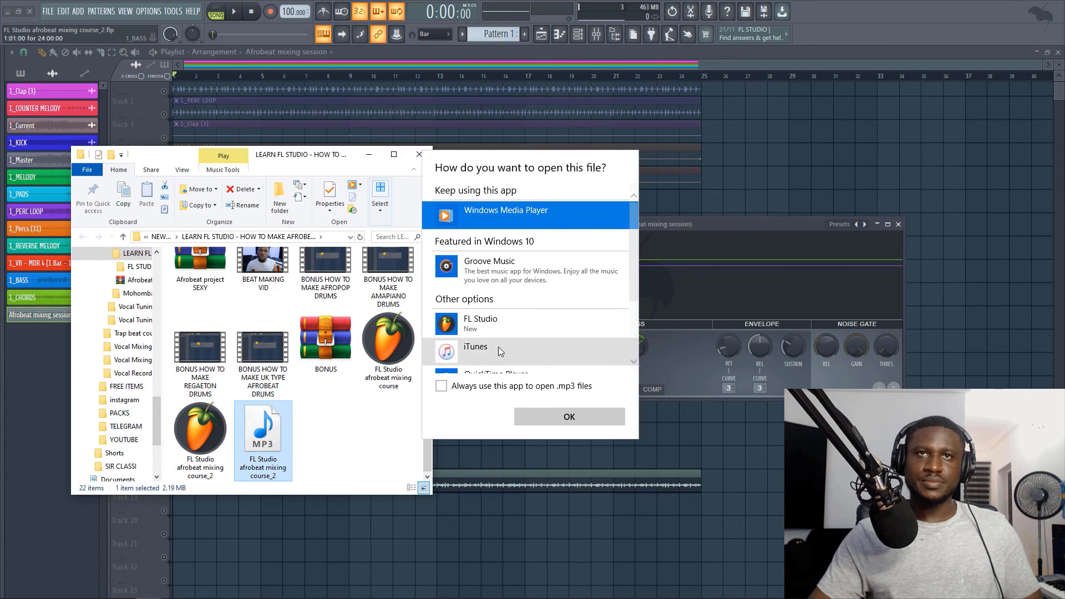
{"action": "left_click", "coordinate": [546, 416]}
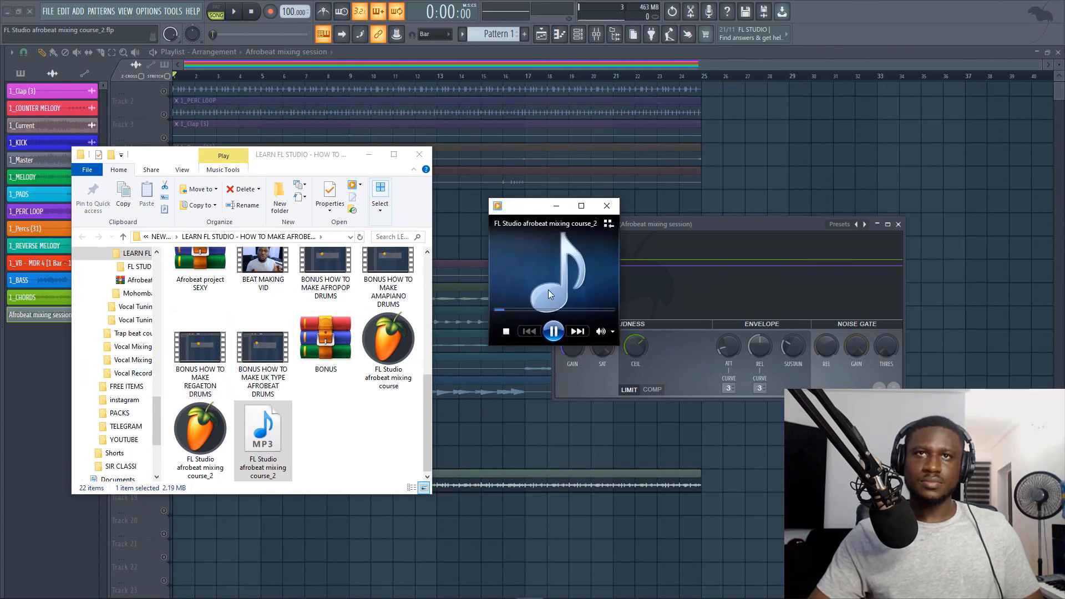
{"action": "scroll", "coordinate": [309, 337], "scroll_direction": "up", "scroll_amount": 1}
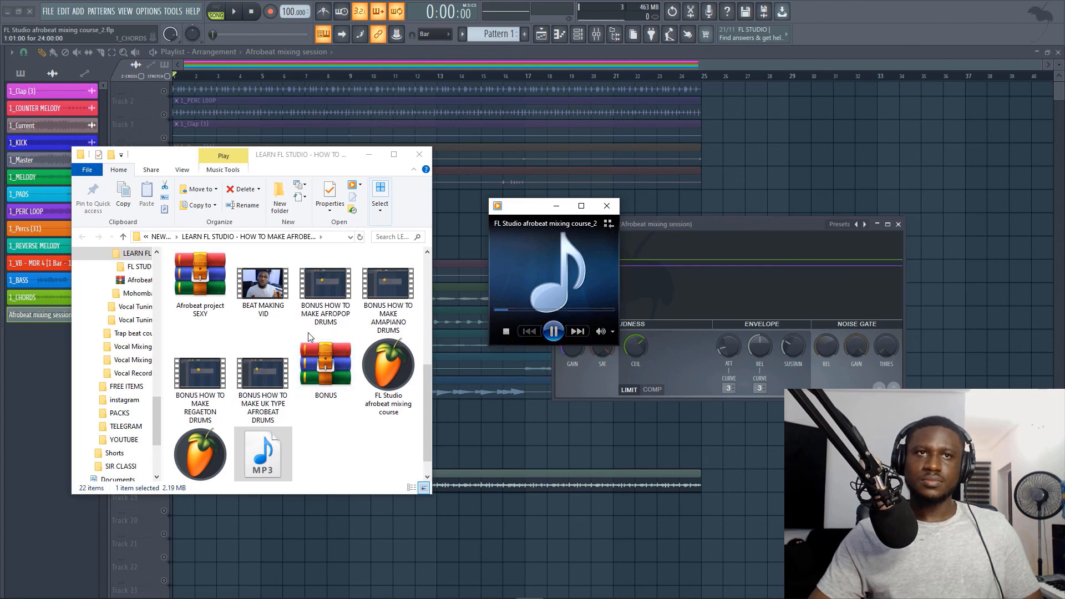
{"action": "scroll", "coordinate": [309, 337], "scroll_direction": "down", "scroll_amount": 1}
{"action": "left_click", "coordinate": [607, 206]}
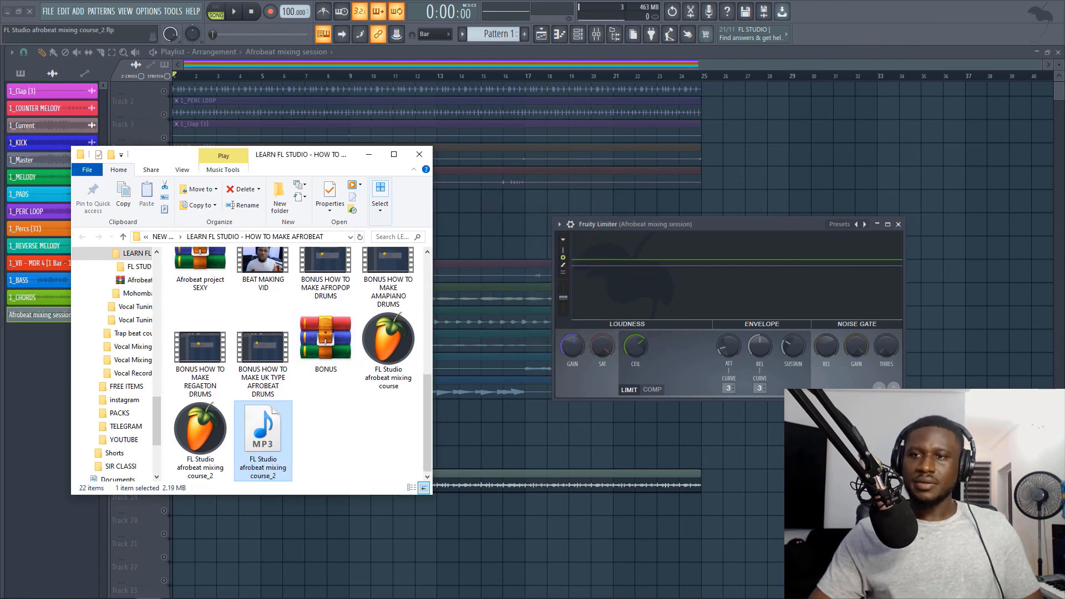